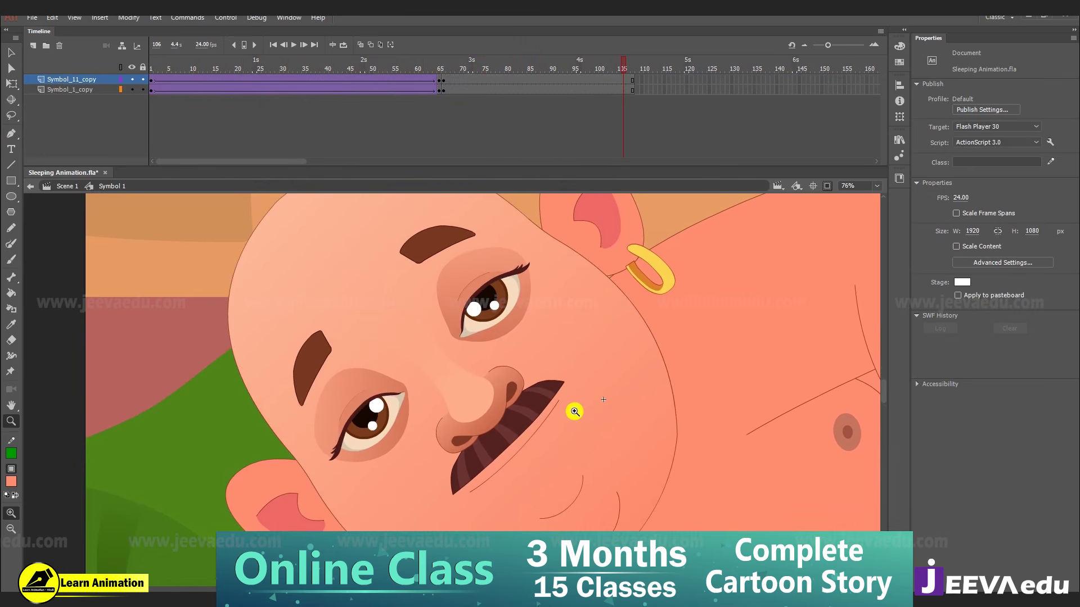
- Extend both layers of the Symbol 1 timeline by inserting frames up to about frame 137
left_click(529, 429, "alt")
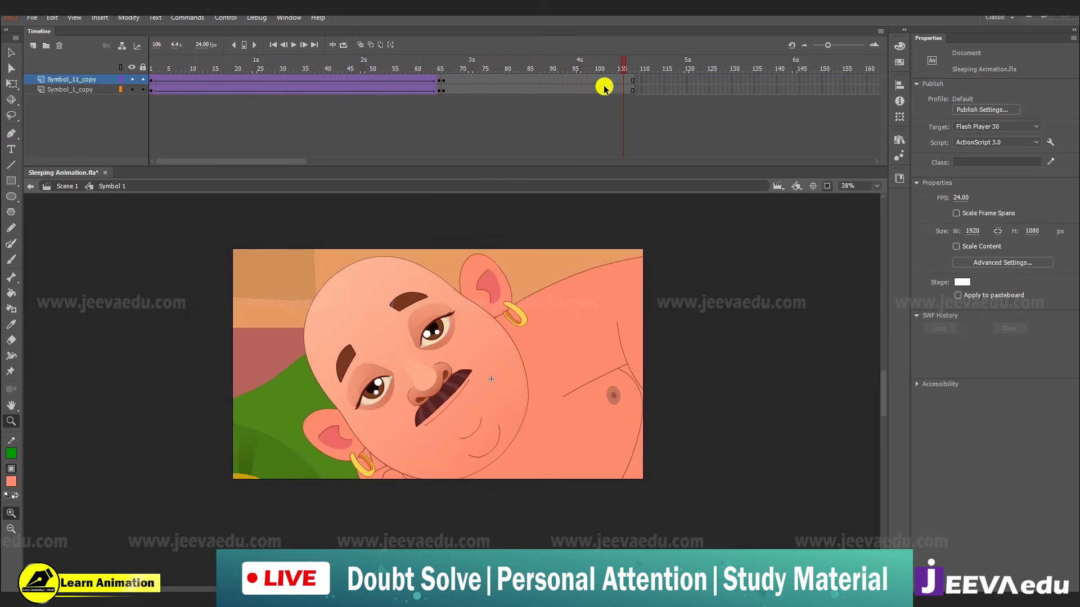
left_click_drag(605, 90, 671, 109)
key("F5")
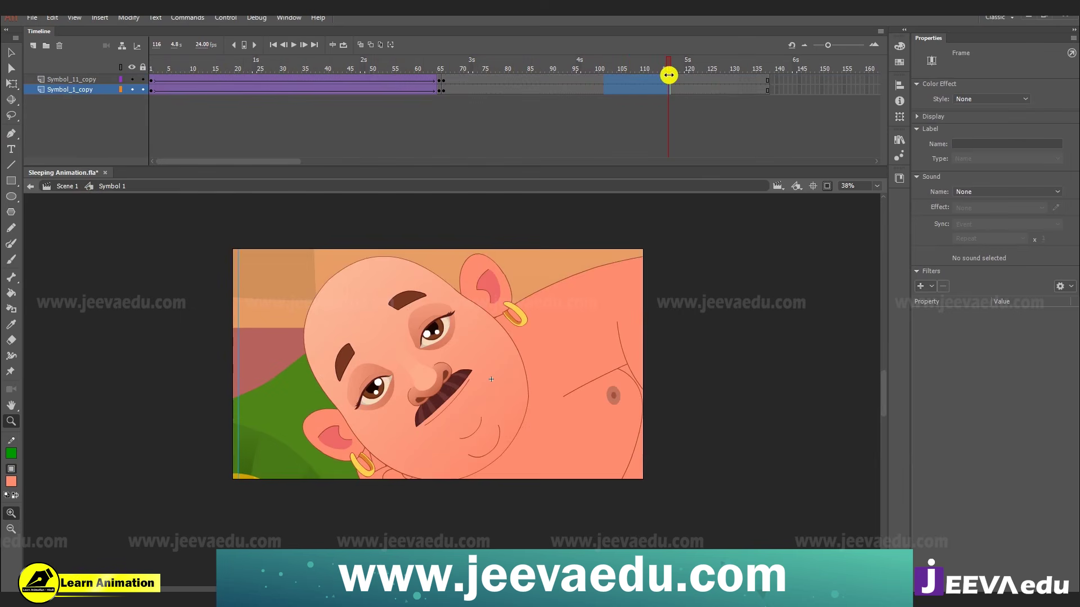
left_click_drag(569, 104, 688, 120)
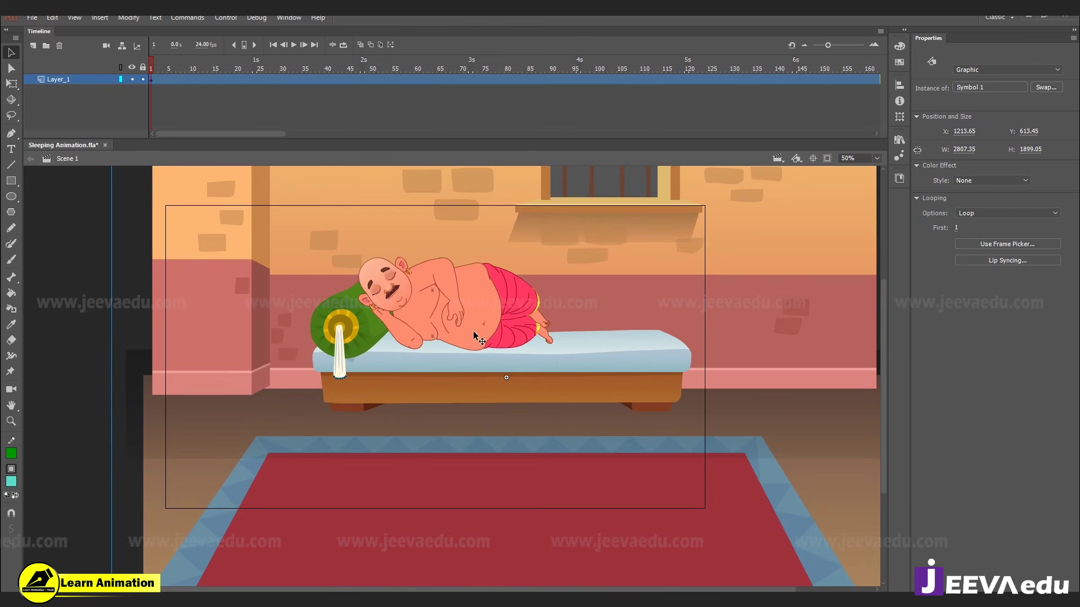
- Open the Symbol 1 scene graphic for editing and select the sleeping character lying on the bed
double_click(473, 330)
key("z")
left_click(462, 367, "alt")
left_click(463, 367)
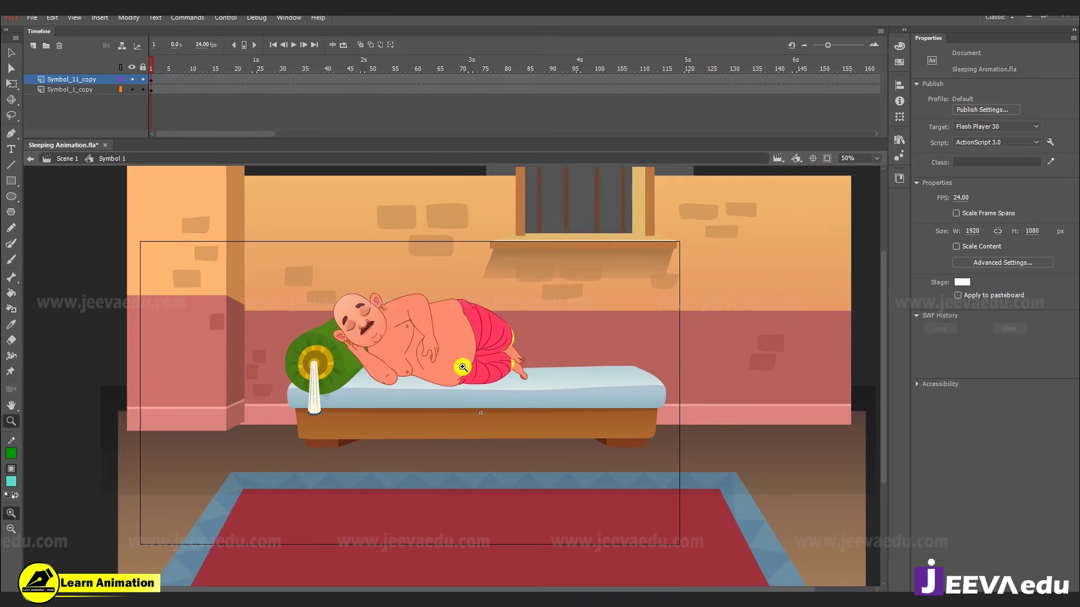
key("v")
key("z")
left_click(458, 377, "alt")
key("v")
left_click(473, 371)
key("z")
left_click(474, 371)
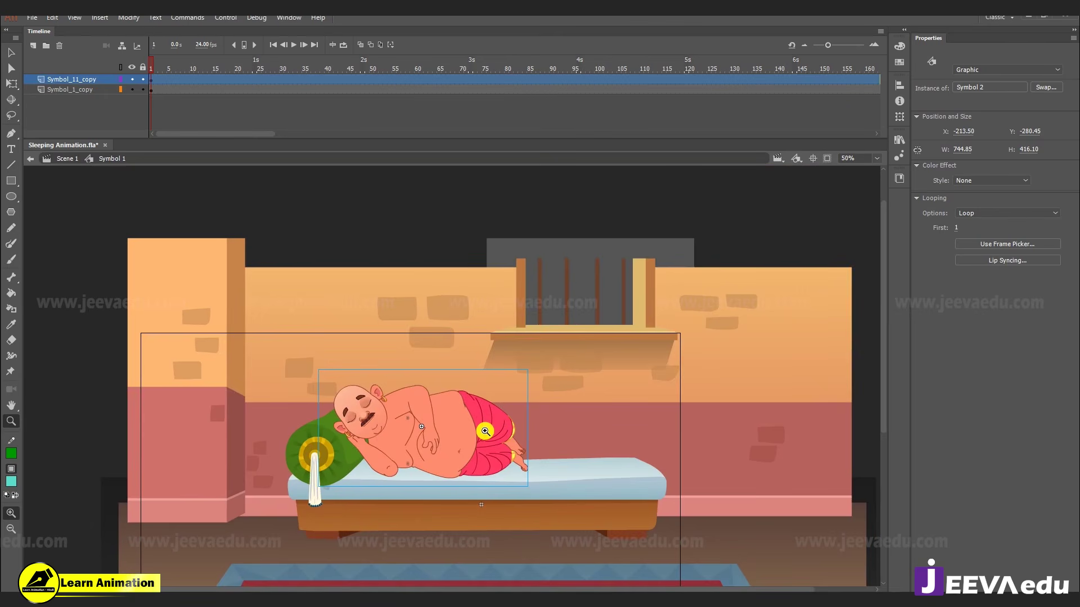
left_click(444, 449)
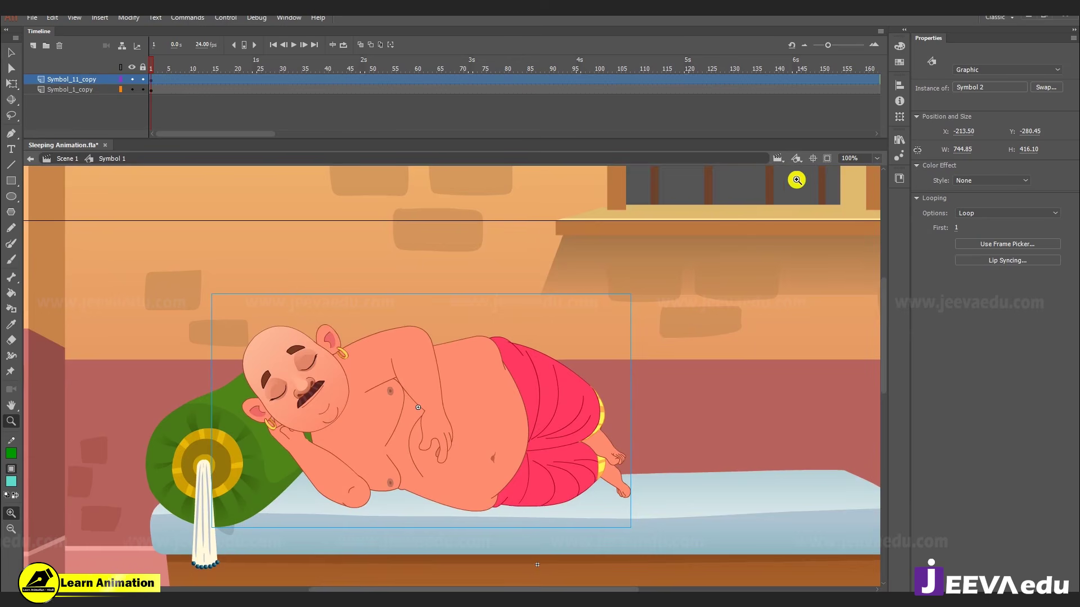
- Toggle the clipping of content outside the stage on and off to compare the framed shot with the whole room
left_click(827, 159)
left_click(611, 311, "alt")
left_click_drag(497, 474, 622, 361)
left_click_drag(452, 427, 417, 443)
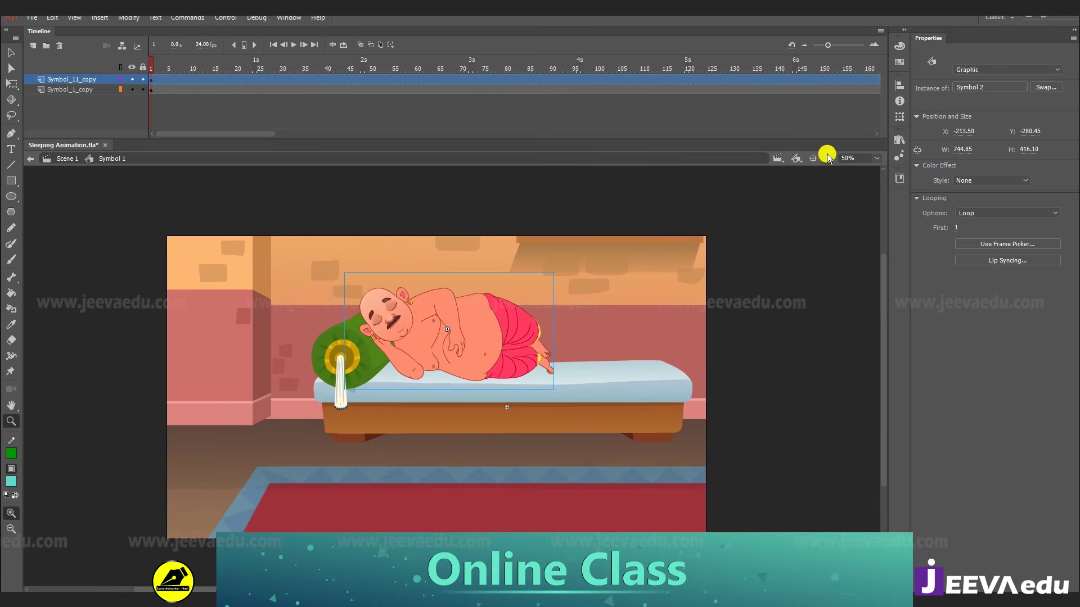
left_click(827, 159)
key("ctrl+minus")
key("v")
left_click_drag(565, 416, 512, 382)
left_click(465, 347)
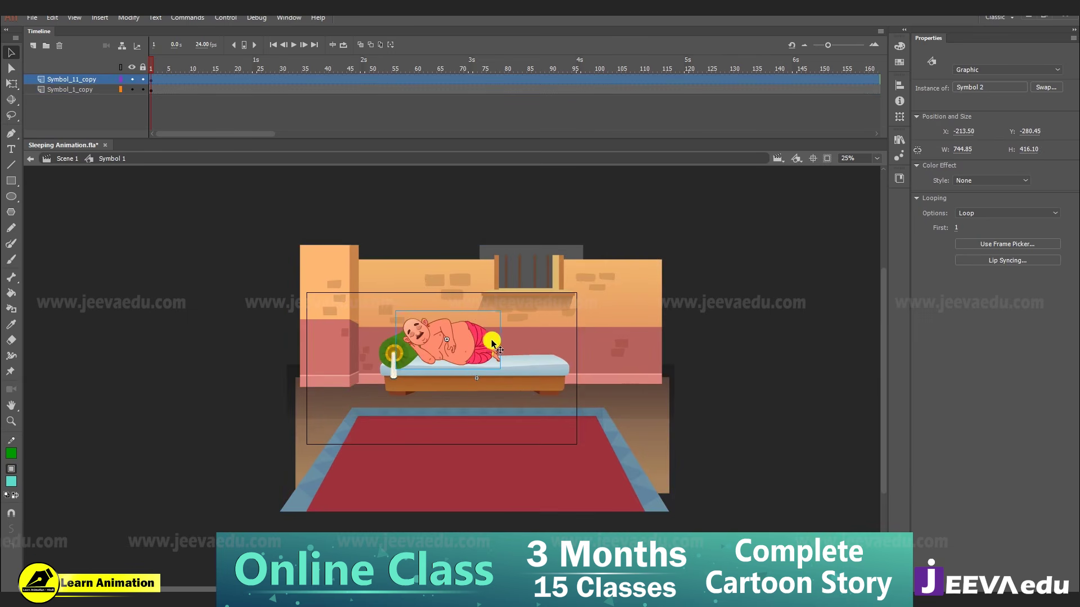
- Clip the content outside the stage and frame the sleeping character at 50% zoom
left_click(827, 159)
key("z")
left_click(459, 362)
left_click_drag(460, 361, 464, 380)
key("v")
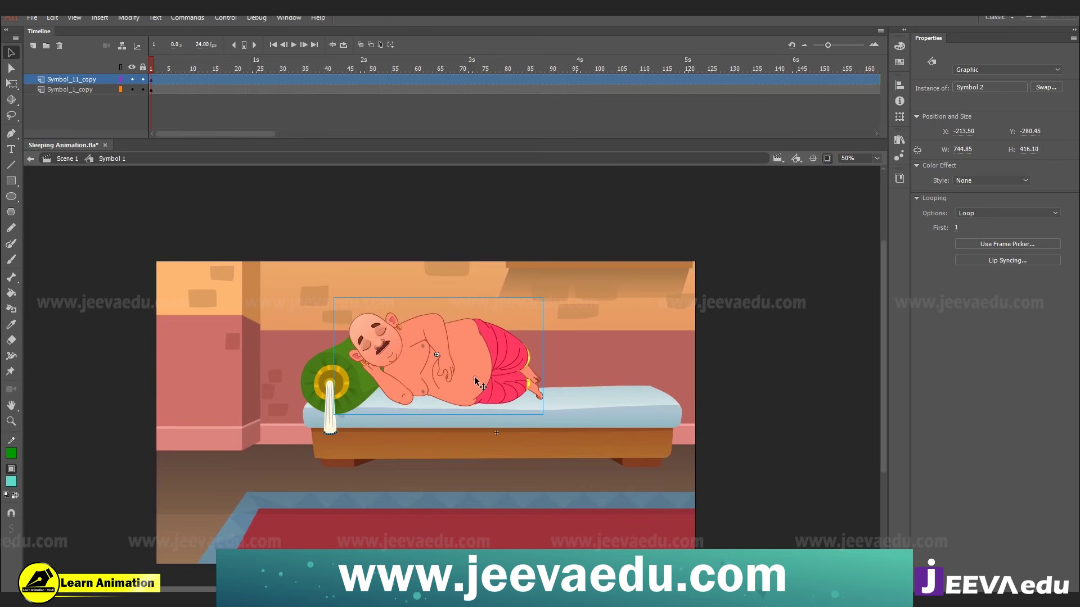
- Open the sleeping character's symbol and select all of its body parts
double_click(450, 385)
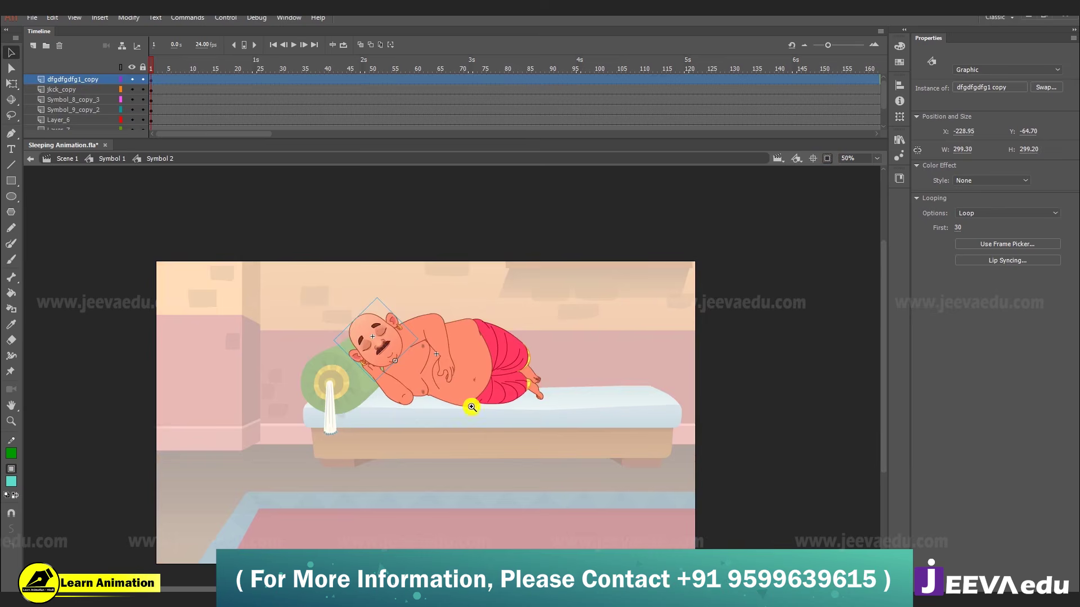
key("z")
left_click(498, 415)
left_click_drag(498, 415, 500, 466)
key("v")
left_click_drag(185, 213, 579, 432)
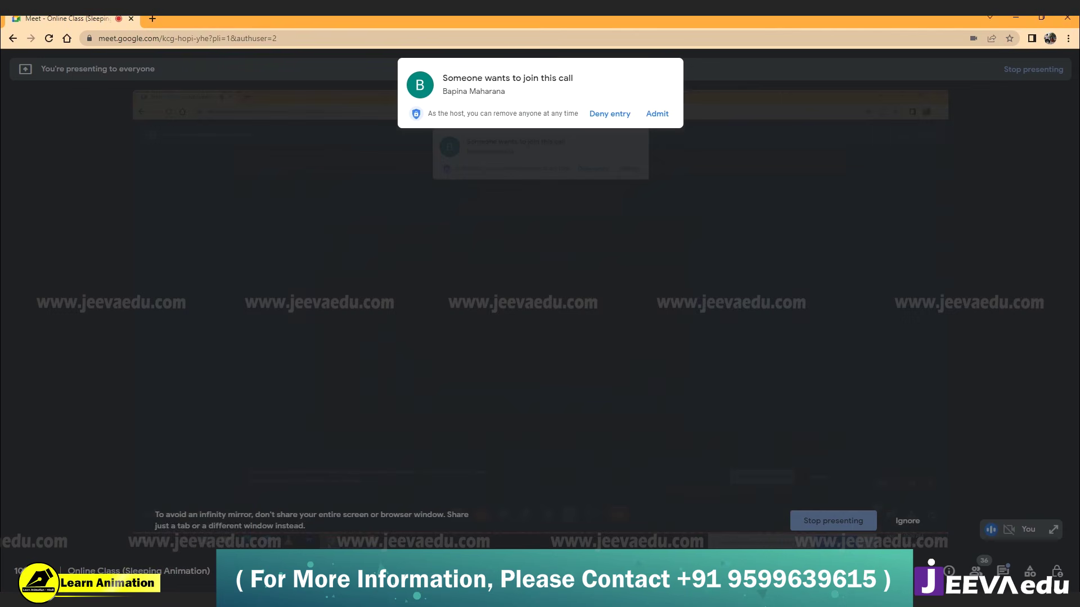
- Admit the waiting participant to the Google Meet call and return to Adobe Animate
left_click(657, 114)
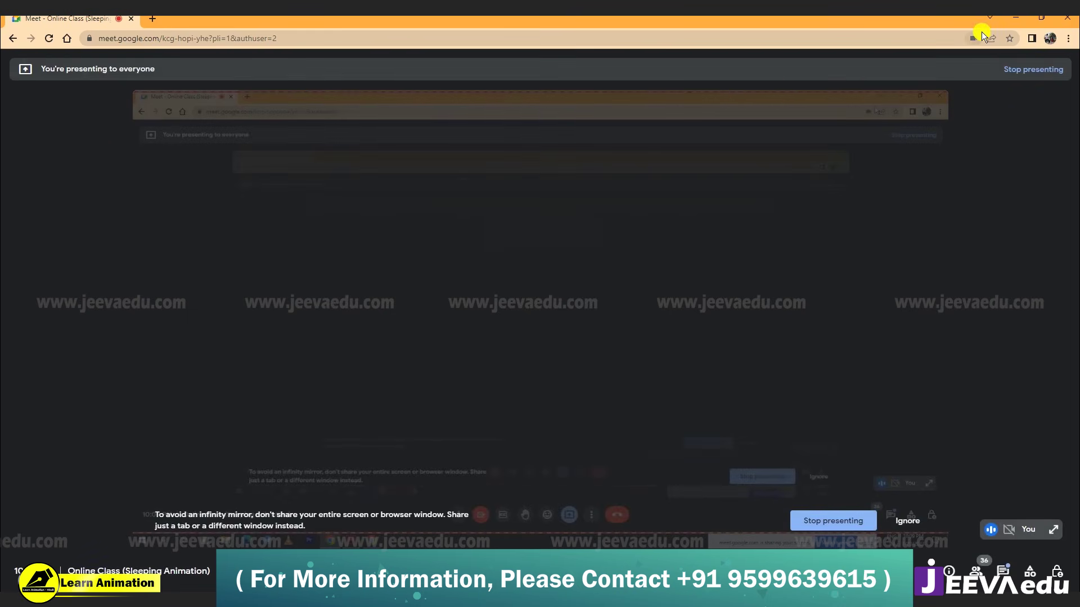
left_click(1015, 17)
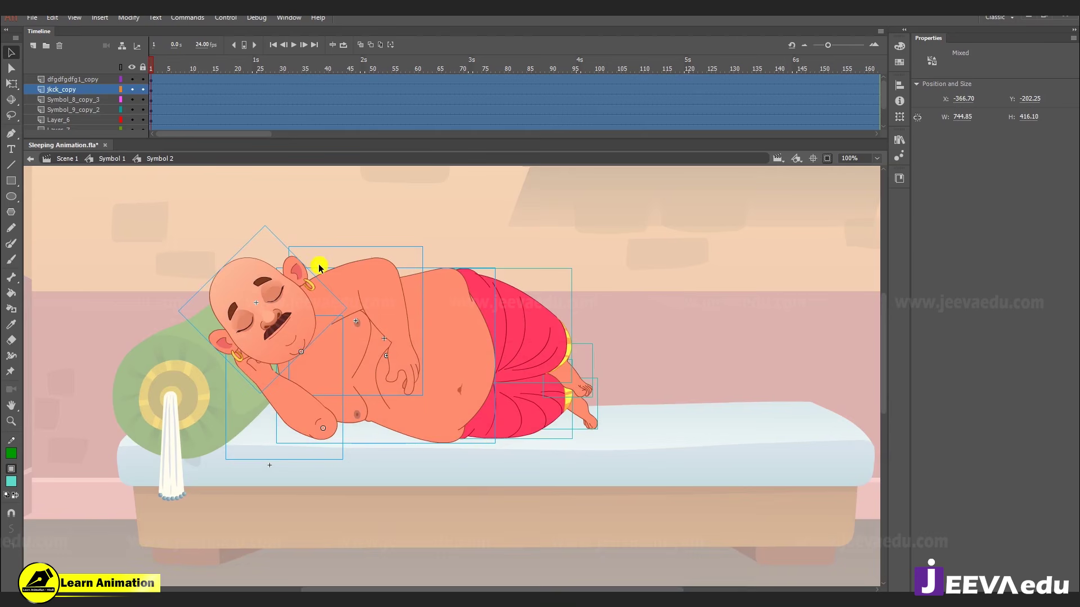
- Select all of the character's body parts together to review them, and pick the head
left_click(414, 225)
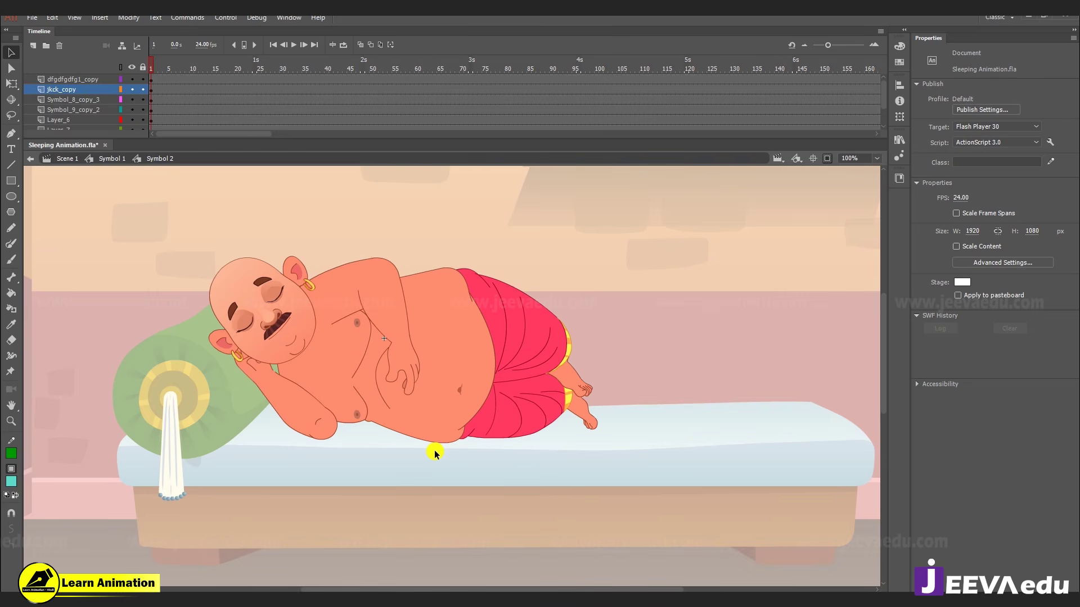
left_click_drag(179, 232, 633, 471)
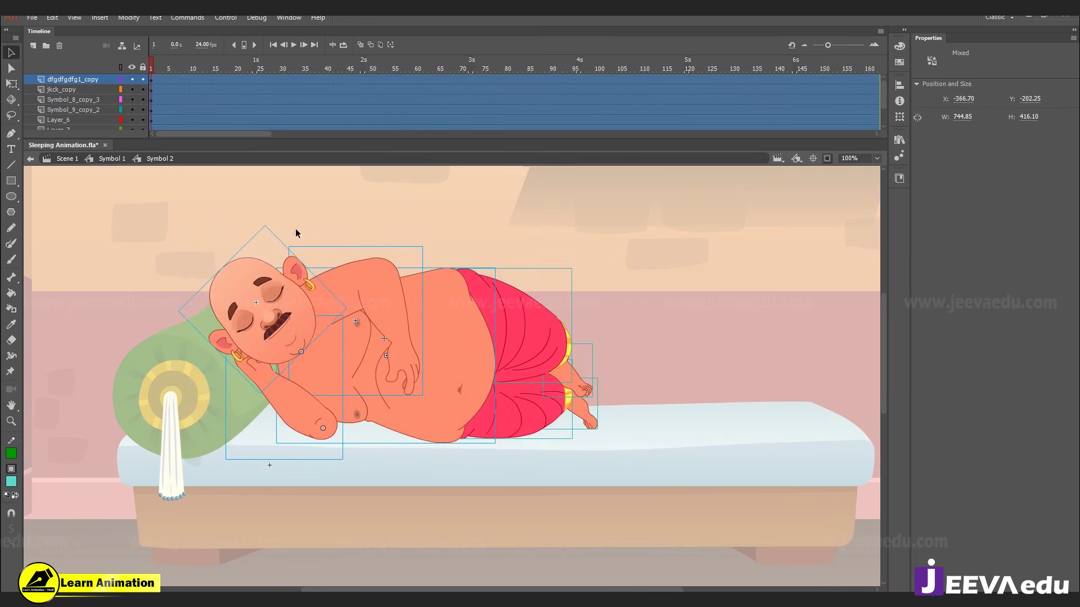
left_click(272, 333)
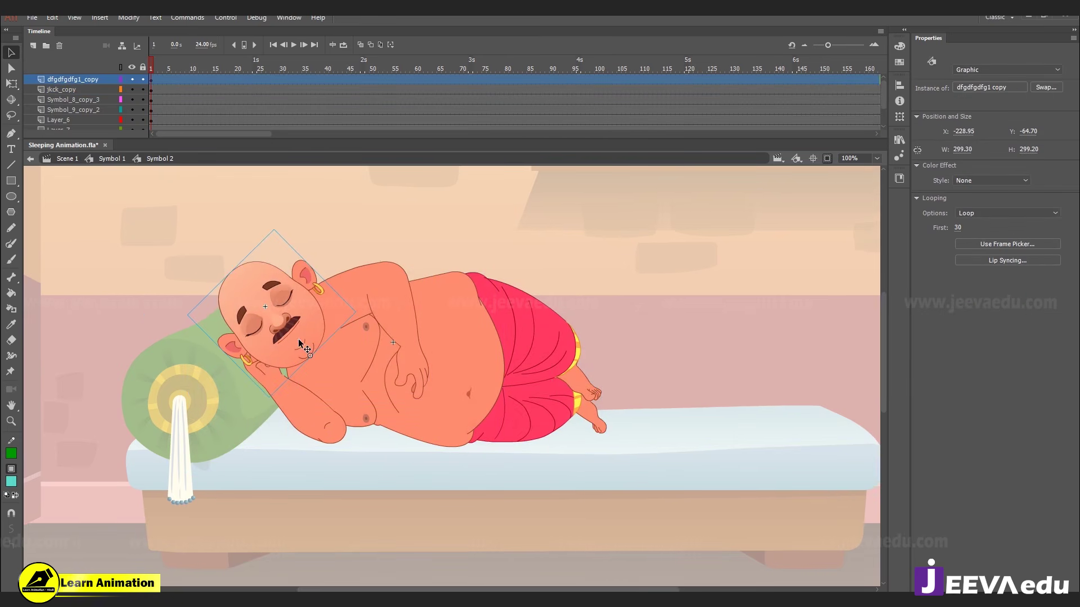
- Open the head symbol and select all of its pieces to see how the face is divided
double_click(299, 339)
key("z")
left_click(297, 325)
key("v")
left_click_drag(258, 259, 597, 532)
left_click(559, 265)
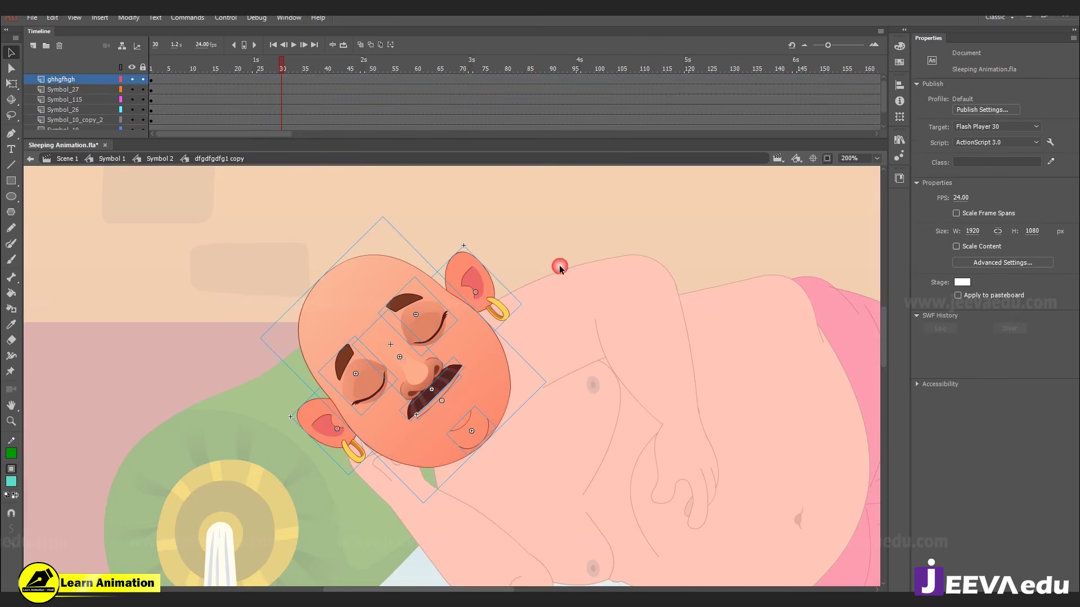
- Examine the head's separate pieces by selecting the two eyes, the moustache and the ear with its earring
left_click(418, 329)
left_click(440, 340)
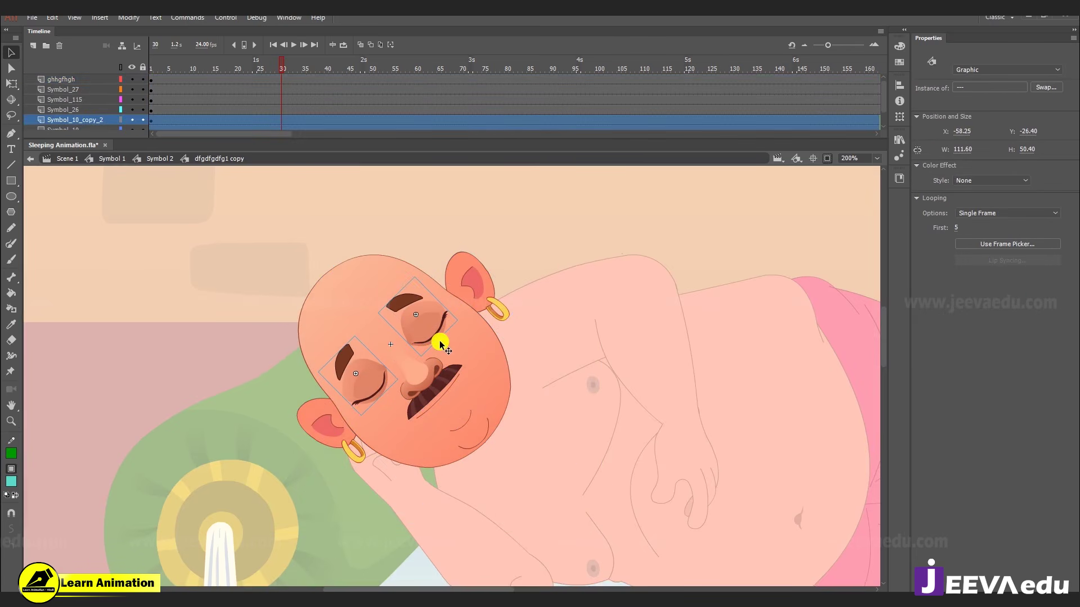
left_click(413, 340)
left_click(368, 392, "shift")
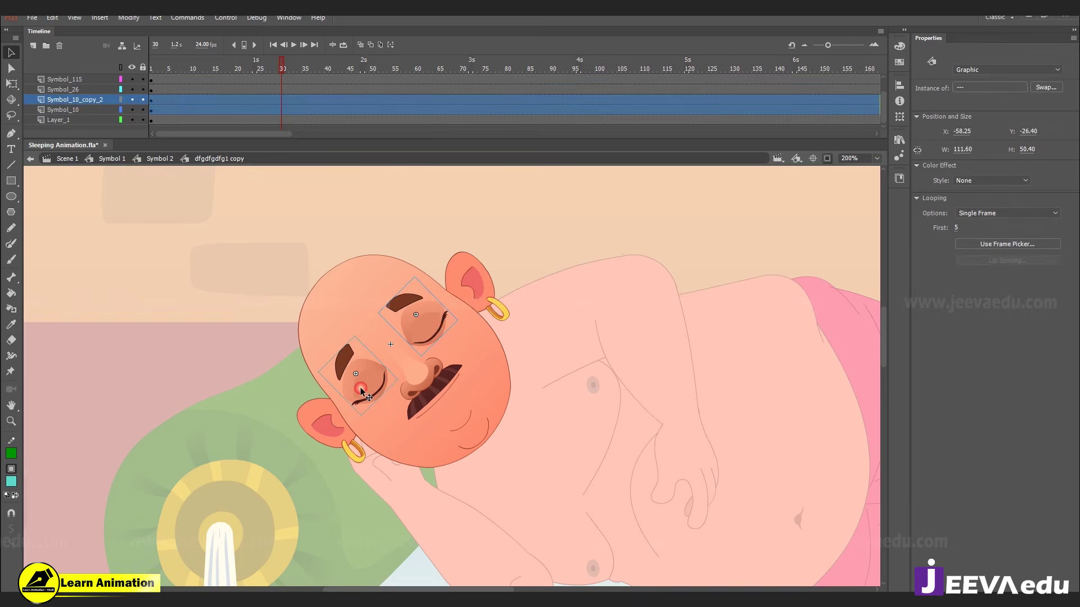
mouse_move(427, 312)
left_mouse_down()
mouse_move(393, 296)
mouse_move(409, 316)
left_mouse_up()
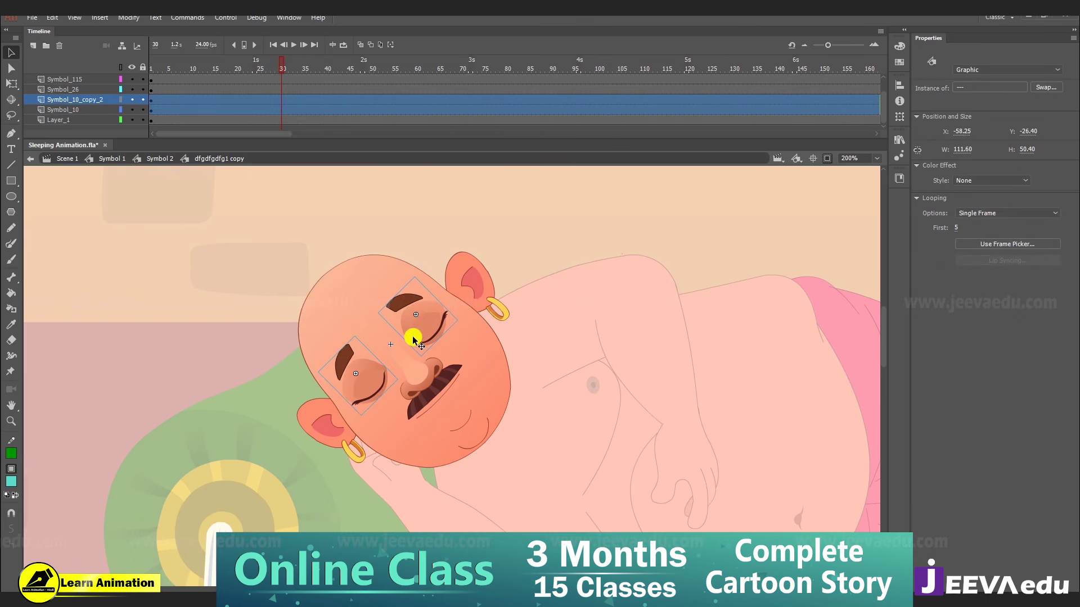
left_click(490, 350)
left_click(442, 383)
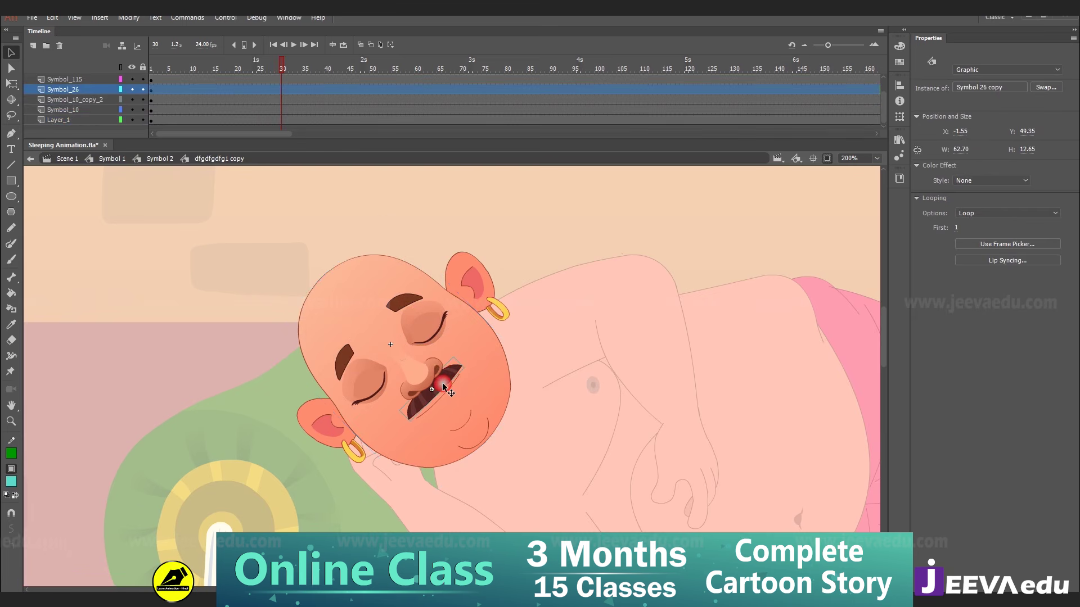
left_click(491, 303)
- Leave the head symbol and open the character's torso symbol at 200% zoom
left_click(518, 376, "ctrl+alt")
left_click_drag(556, 389, 482, 338)
key("v")
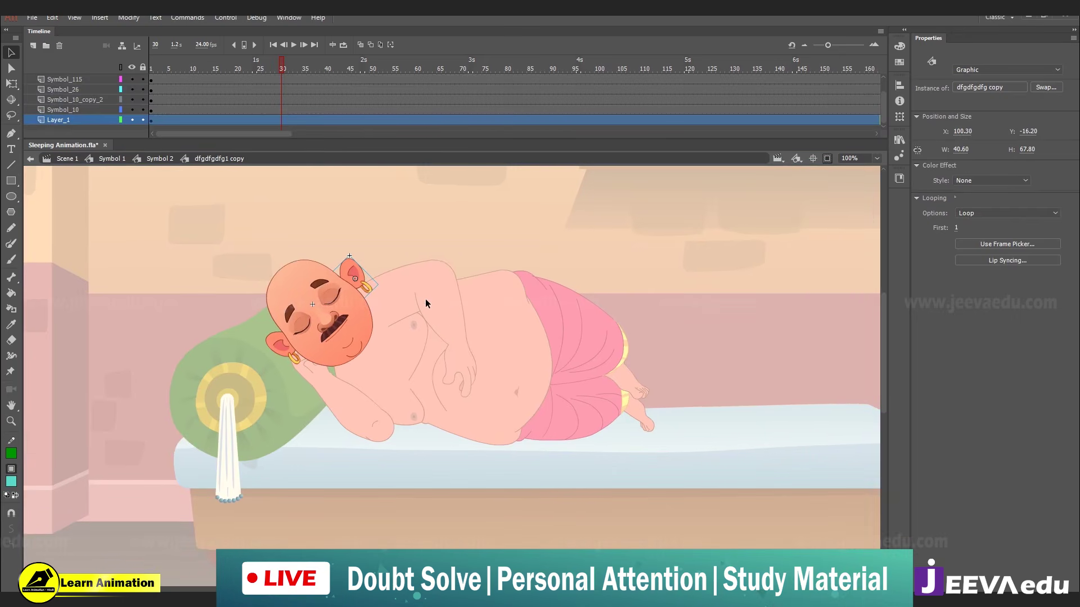
double_click(478, 369)
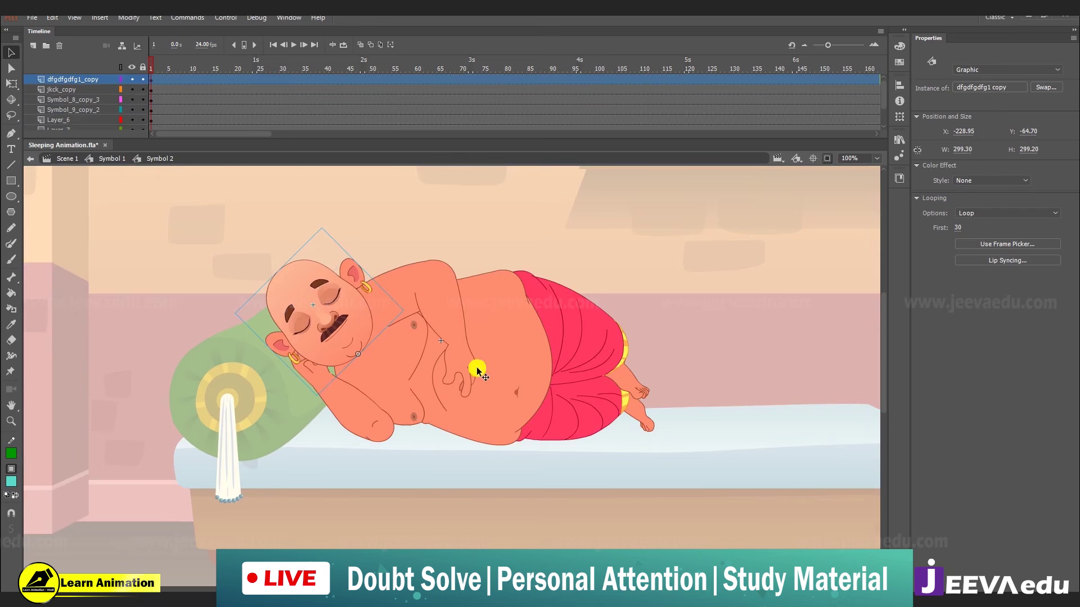
double_click(502, 395)
key("ctrl+equal")
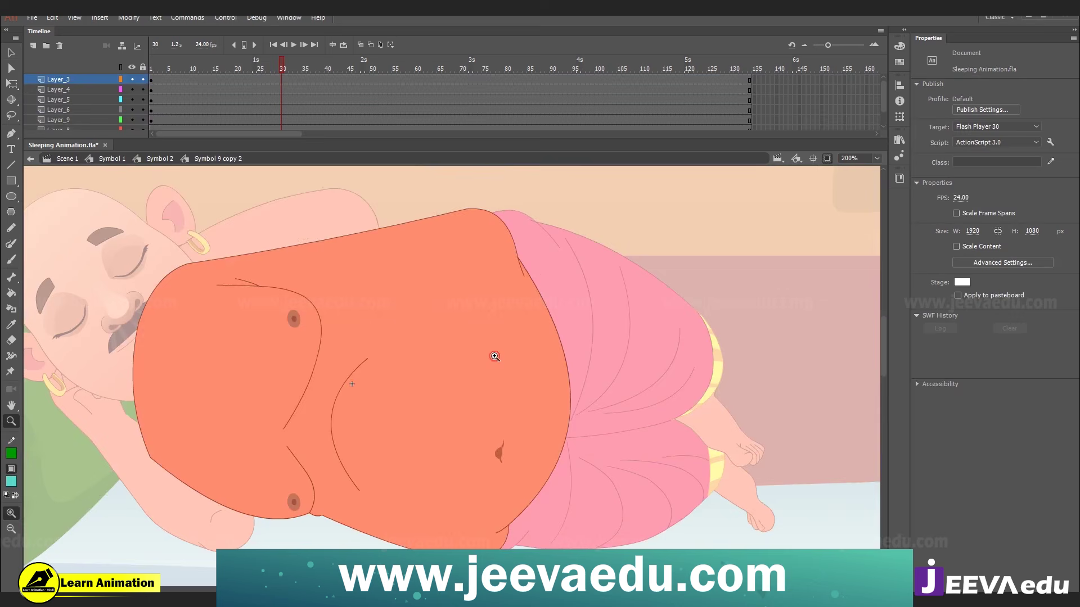
- Select all of the torso's pieces to review them and enlarge the timeline so every layer shows
left_click_drag(643, 202, 134, 587)
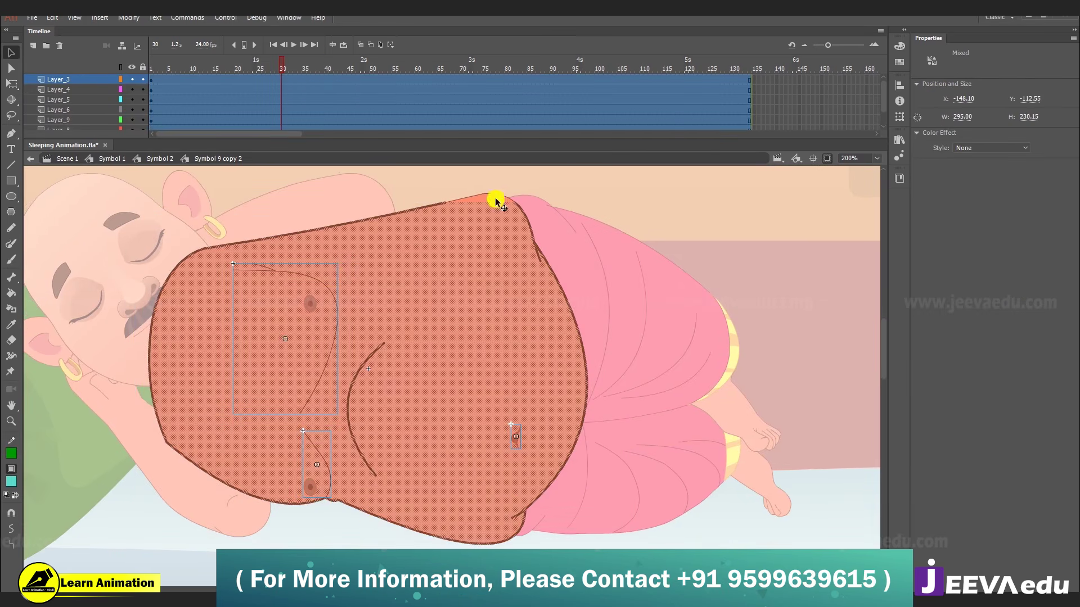
left_click_drag(542, 140, 541, 165)
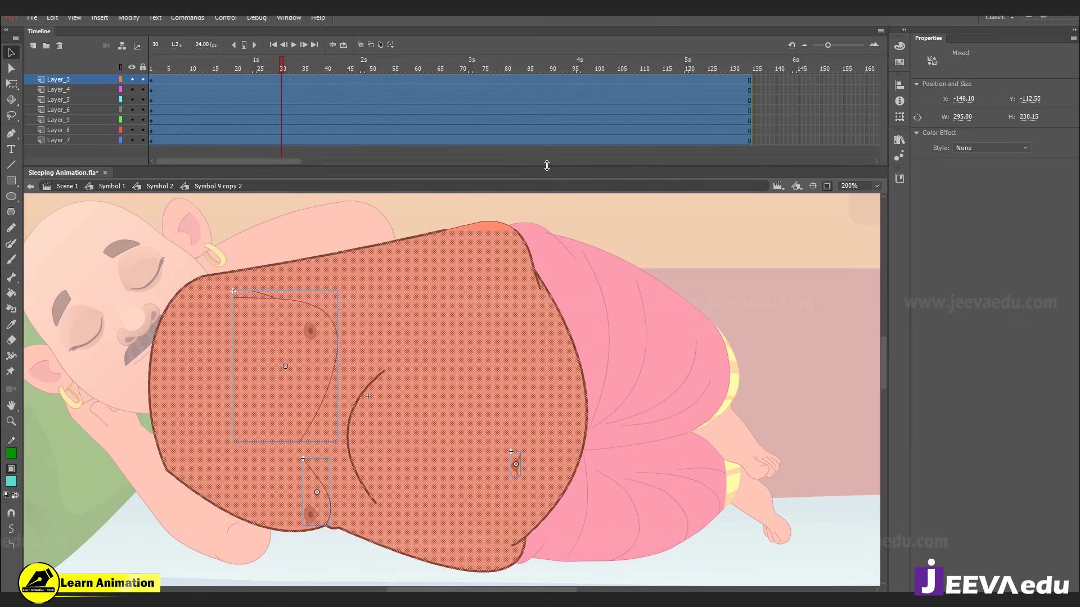
left_click(617, 259)
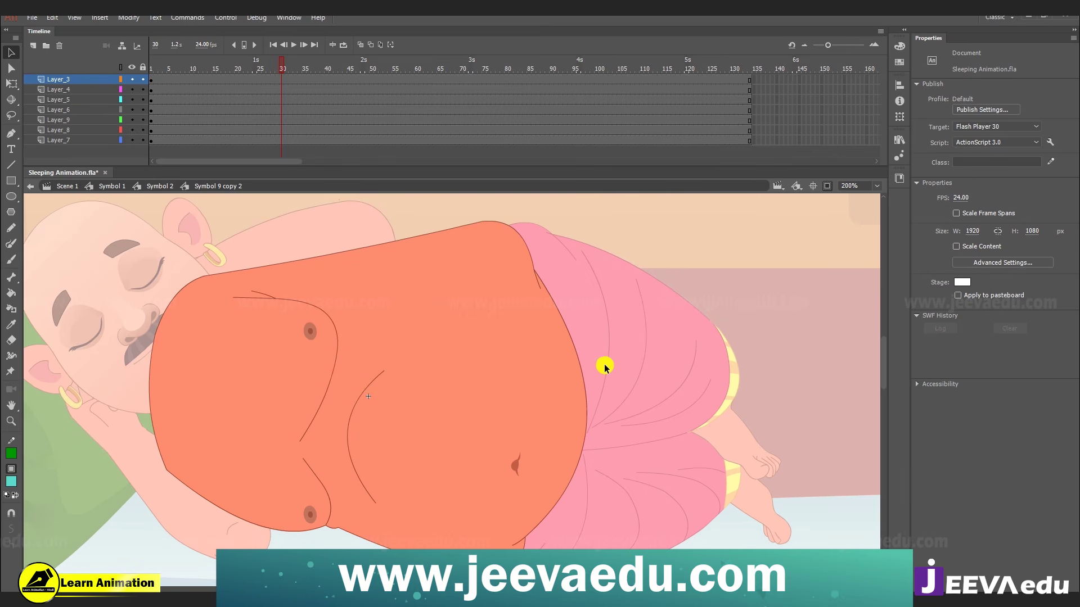
- Try moving the chest detail, the belly curve and the navel as separate pieces, undoing each move
left_click(310, 332)
left_click_drag(311, 332, 338, 311)
key("ctrl+z")
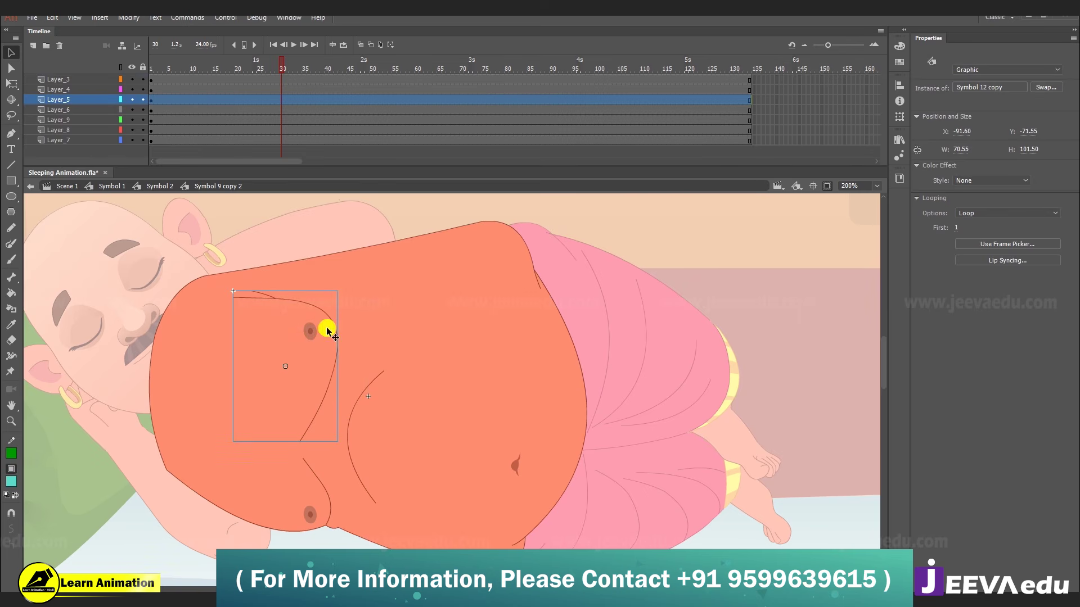
left_click(362, 395)
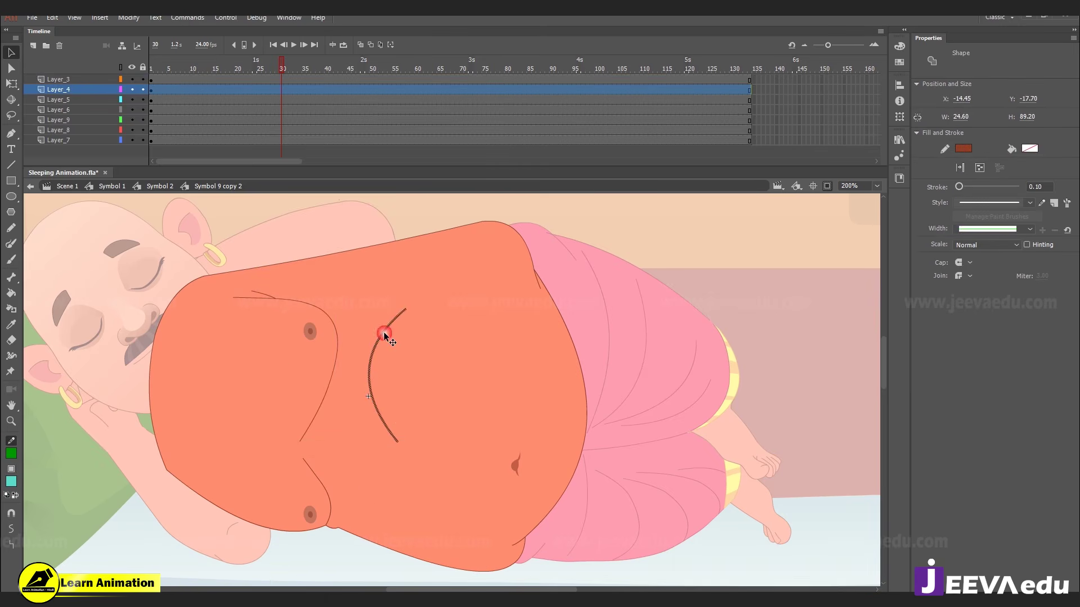
left_click(515, 469)
- Try moving the short crease line at the torso's waist away from the body, undo the move, and reselect the line
key("z")
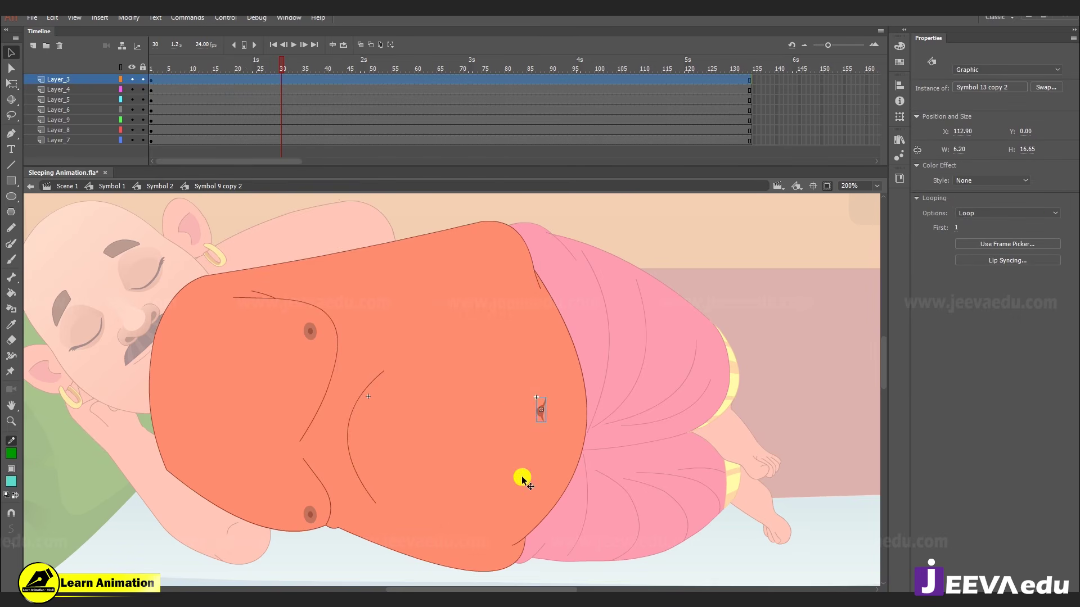
left_click(541, 365)
left_click(456, 270)
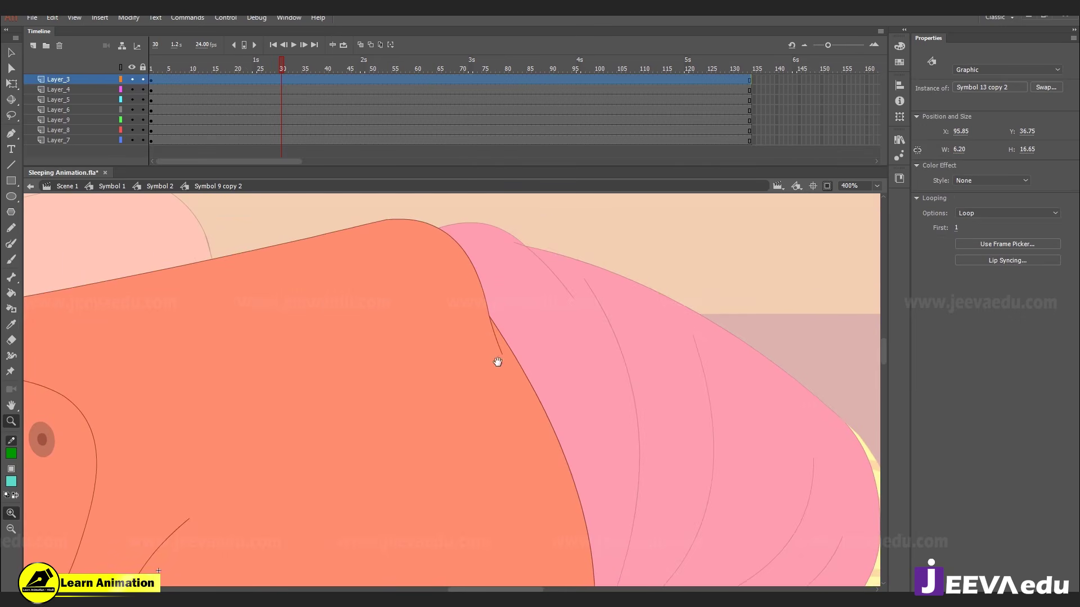
key("v")
left_click(453, 315)
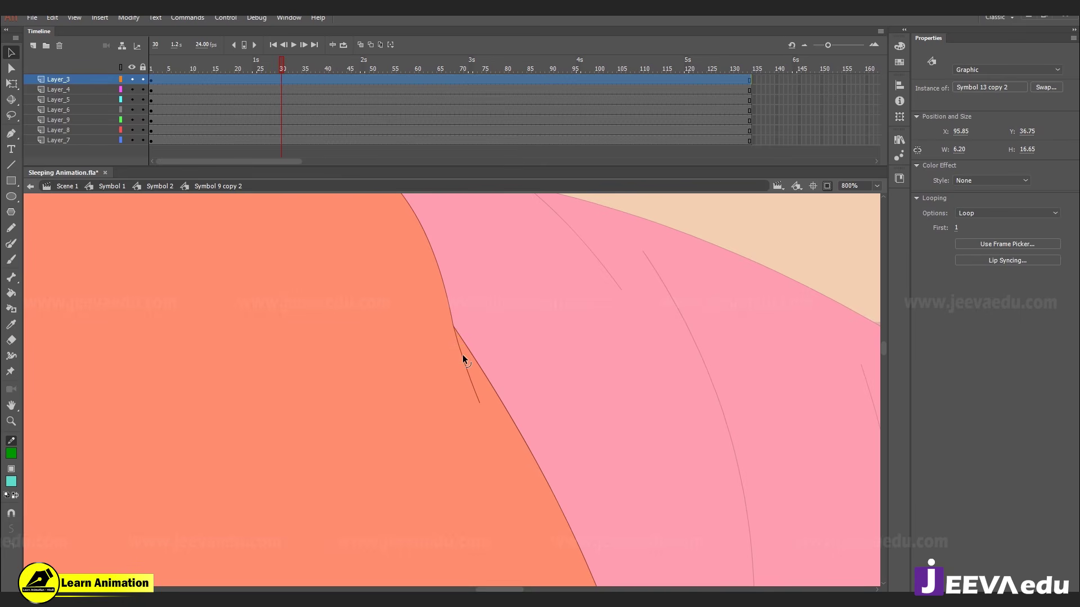
left_click(463, 358)
left_click_drag(463, 360, 548, 328)
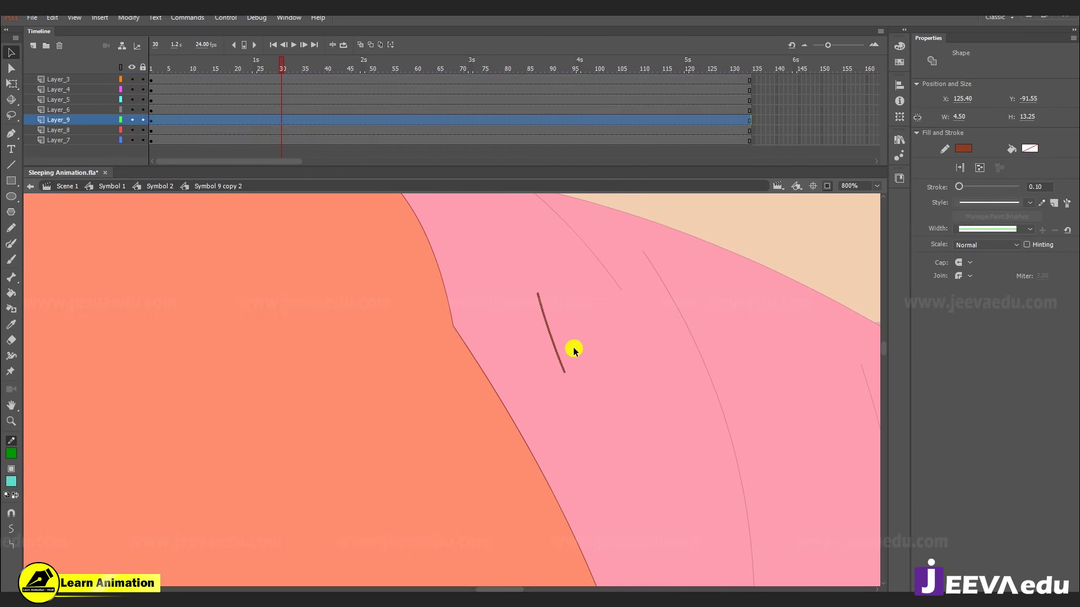
key("ctrl+z")
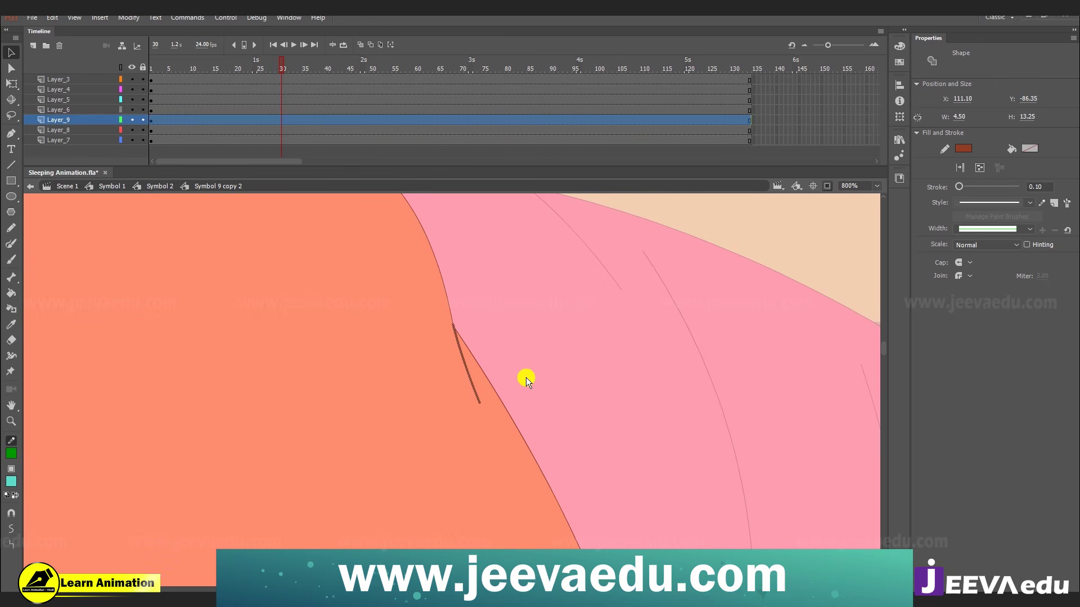
left_click(465, 365)
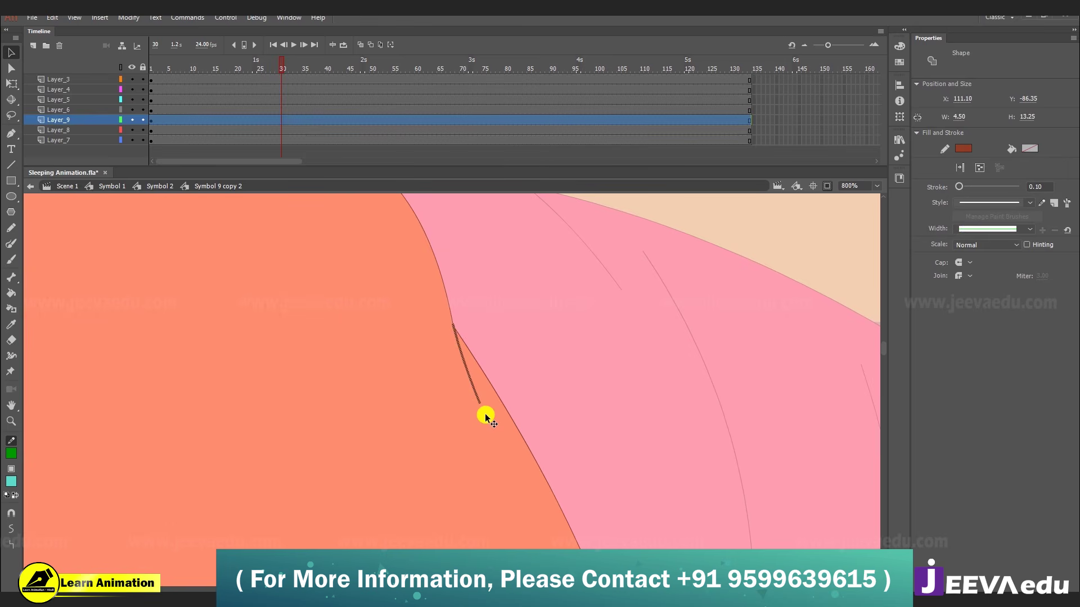
- Deselect the crease line and select the short crease at the torso's lower waist at 800% zoom
left_click(511, 327)
key("z")
left_click(489, 475, "alt")
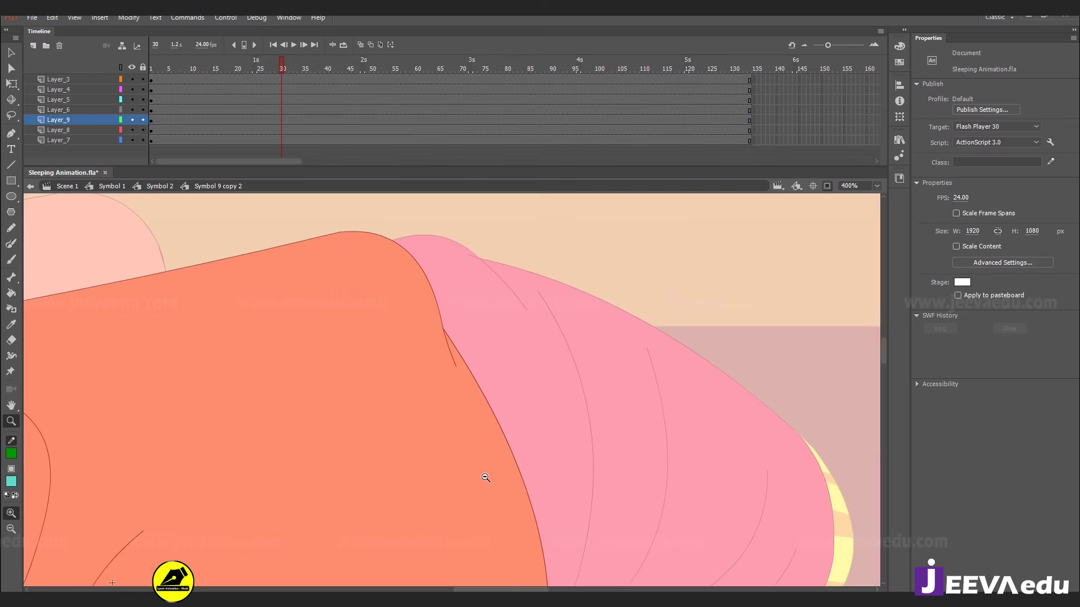
left_click(484, 492, "alt")
scroll(484, 461, "down", 2)
left_click(494, 439)
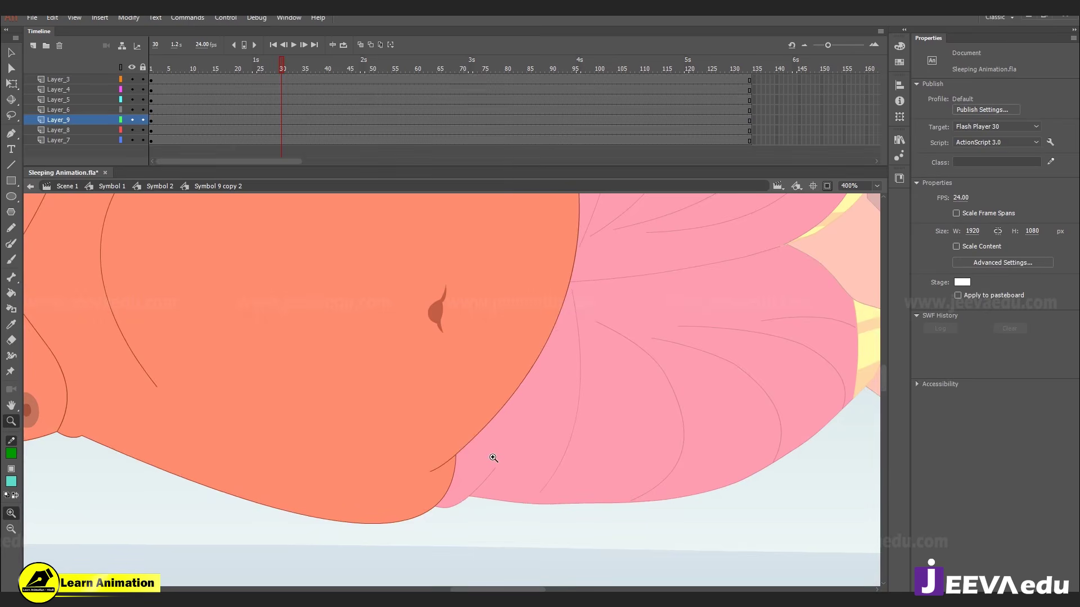
left_click(495, 453)
left_click_drag(565, 481, 610, 492)
key("v")
left_click(487, 427)
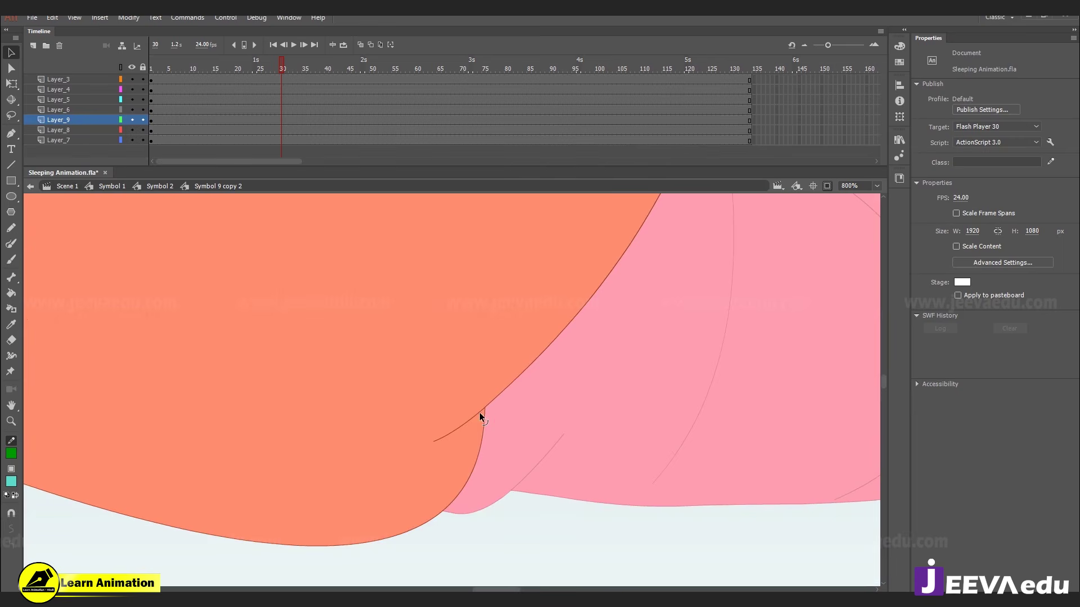
left_click(479, 416)
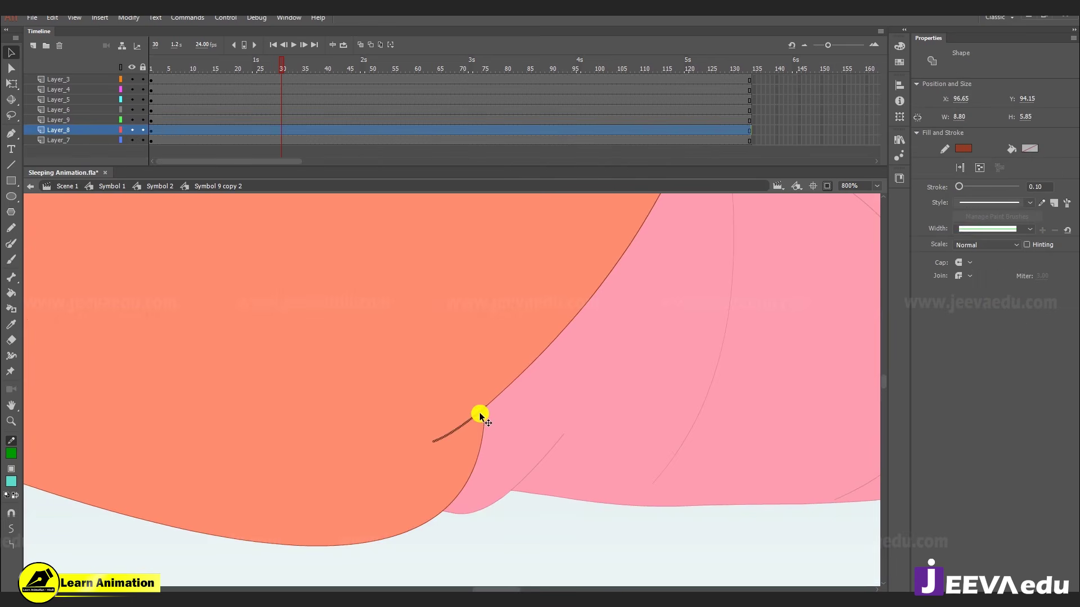
- Toggle the visibility of Layer_8 several times to check the lower waist crease, ending with the layer shown
left_click(133, 129)
left_click(133, 130)
left_click(133, 130)
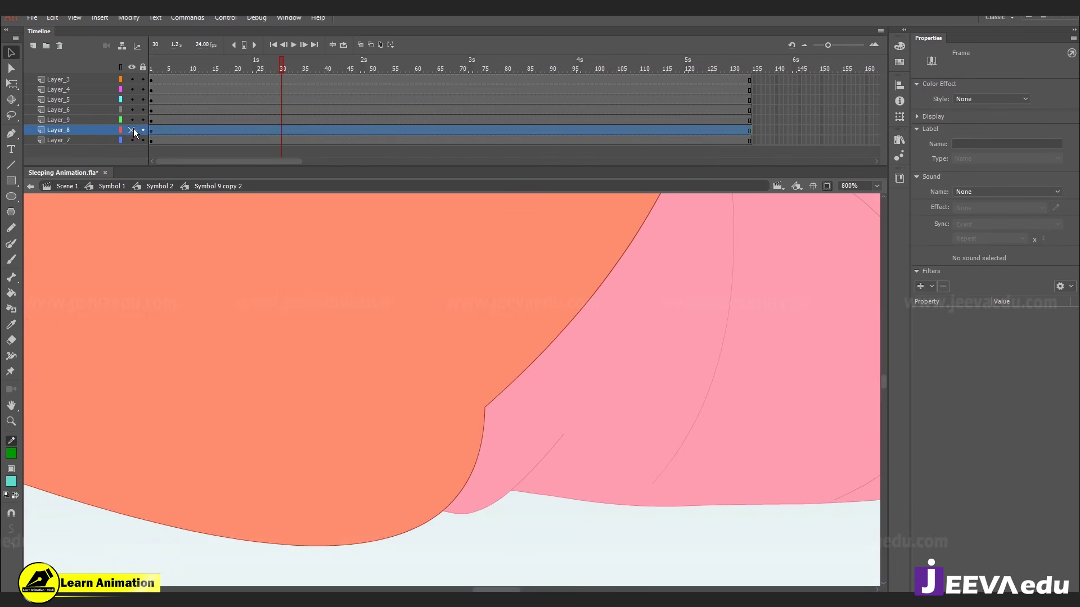
left_click(134, 130)
left_click(133, 130)
left_click(134, 130)
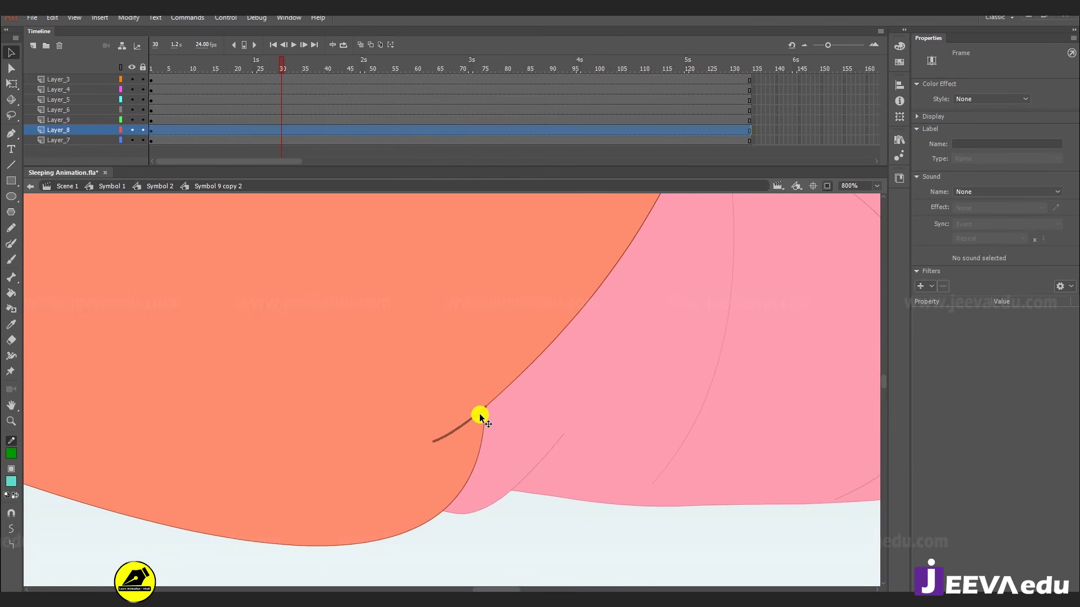
- Leave the torso symbol, set the zoom to 100%, and exit Symbol 2 to Symbol 1
key("z")
left_click(417, 369, "alt")
left_click(404, 402, "alt")
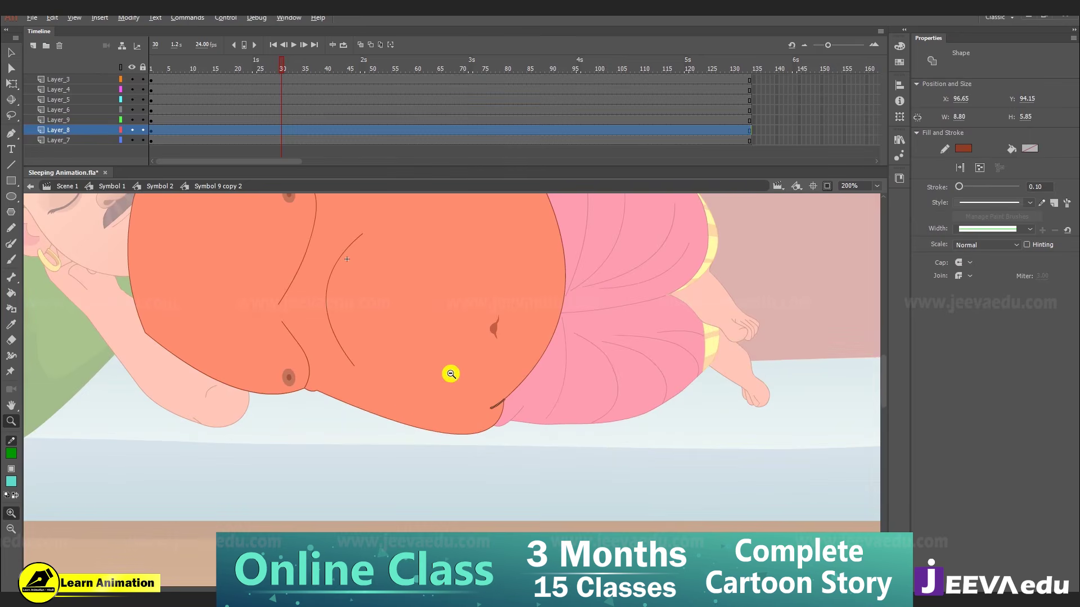
left_click(447, 373, "alt")
left_click(448, 374)
mouse_move(433, 378)
left_mouse_down()
mouse_move(491, 454)
mouse_move(484, 393)
left_mouse_up()
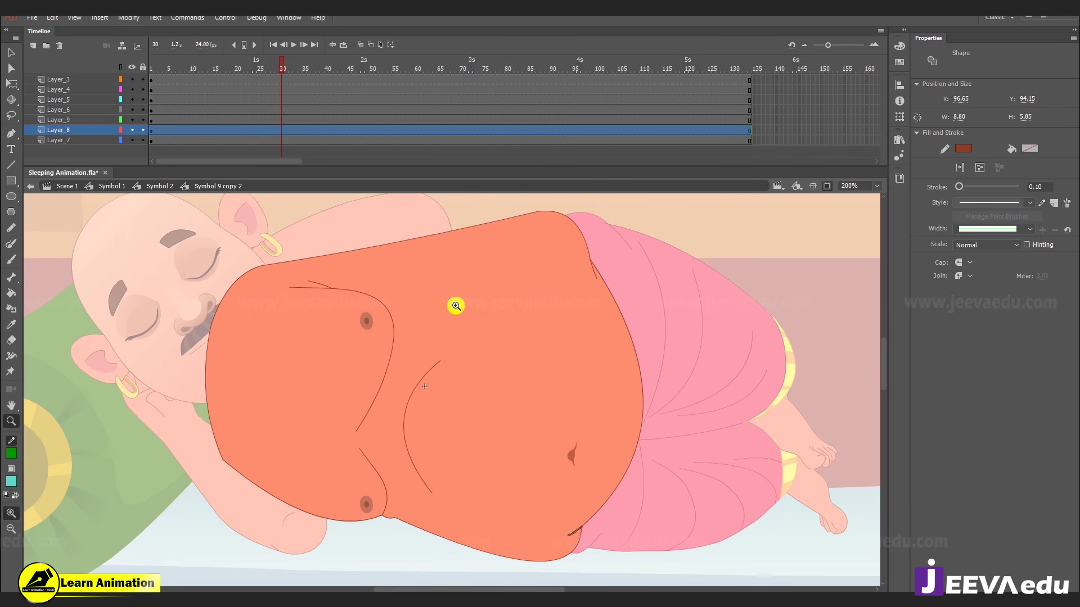
left_click(466, 411, "alt")
left_click(444, 460, "alt")
key("v")
double_click(448, 424)
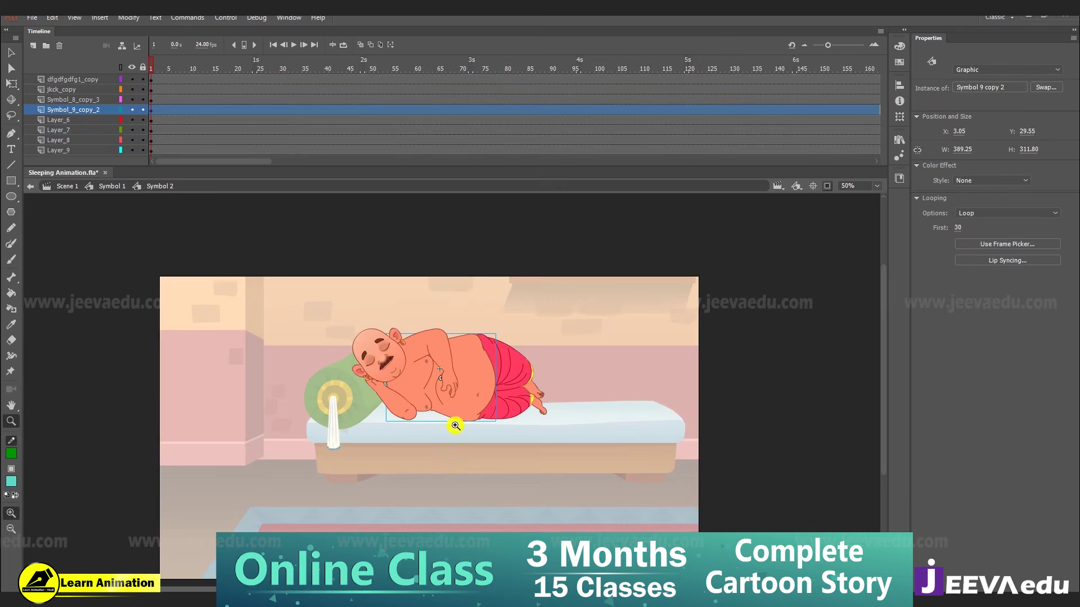
key("ctrl+1")
double_click(435, 475)
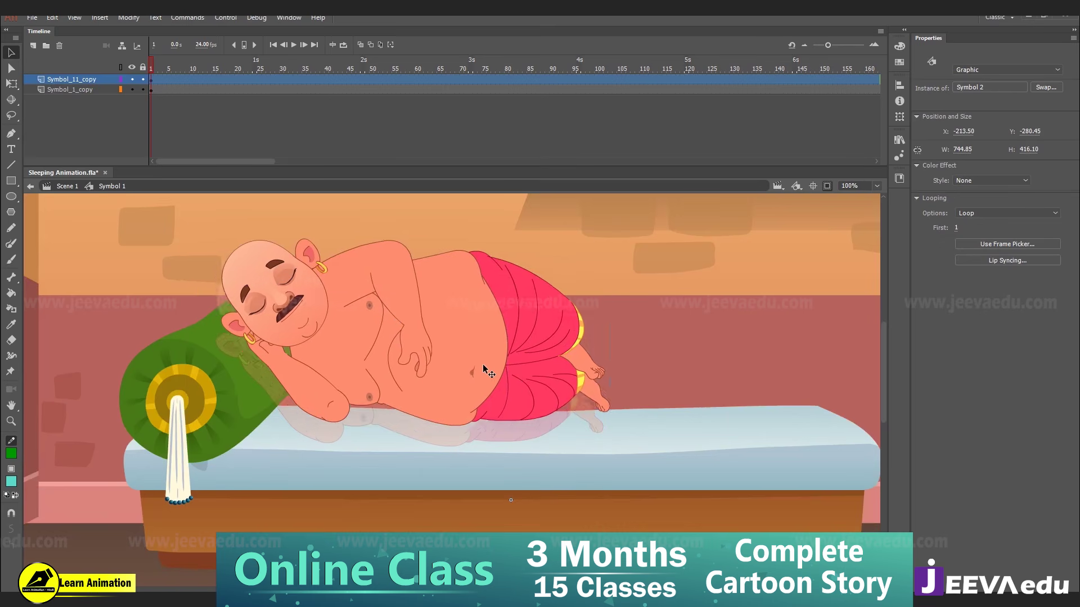
- Reopen the sleeping character's Symbol 2 and select all of its body pieces for review
double_click(421, 388)
key("z")
scroll(437, 393, "up", 1)
key("v")
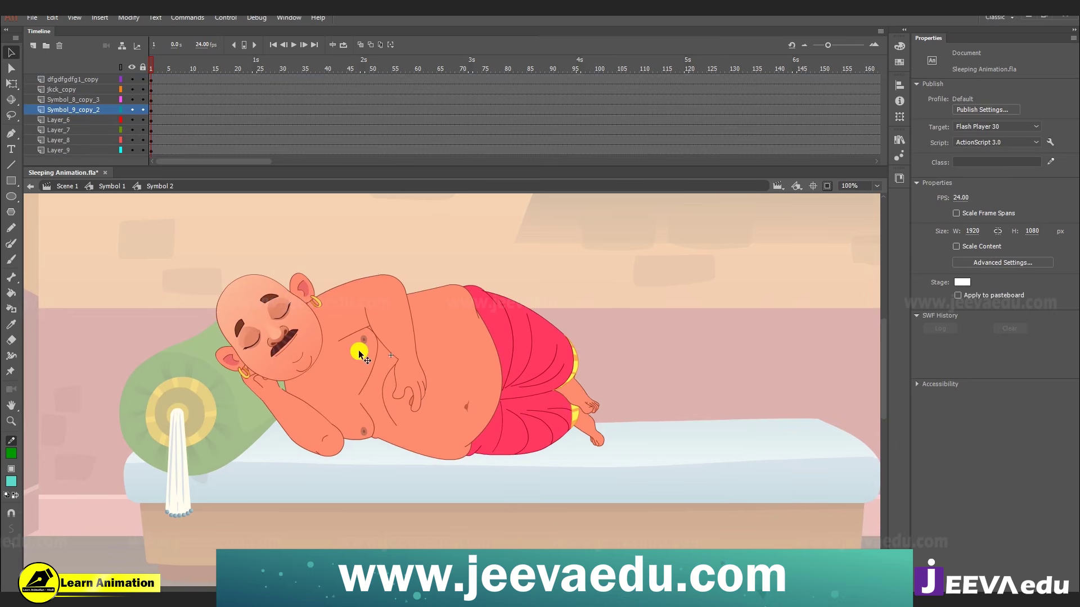
left_click_drag(224, 265, 586, 489)
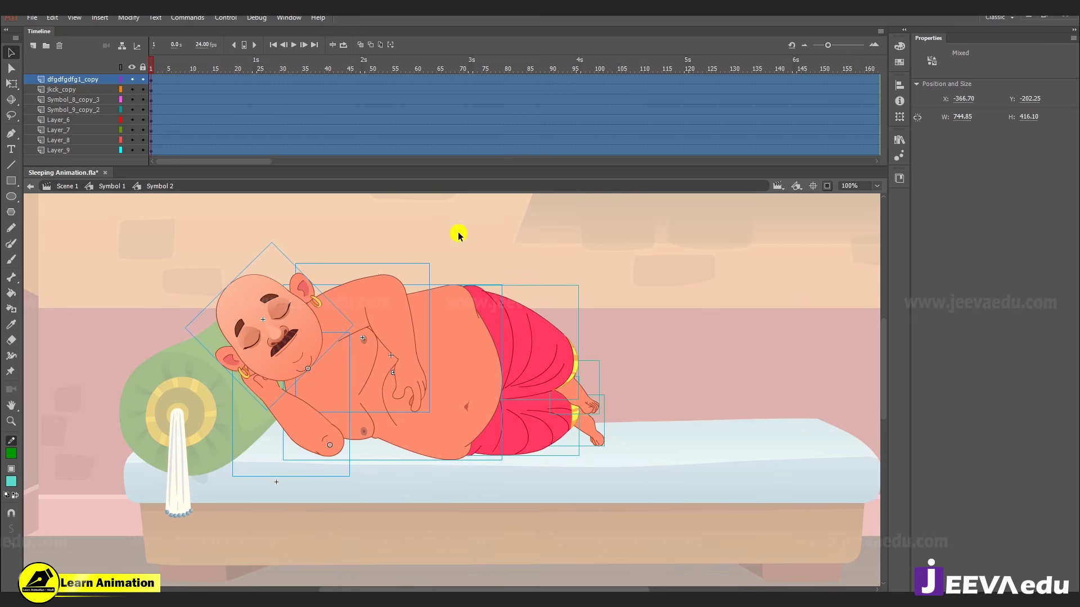
- Go to frame 4, open the head symbol to compare its playhead frame, and return to Symbol 2
left_click(164, 65)
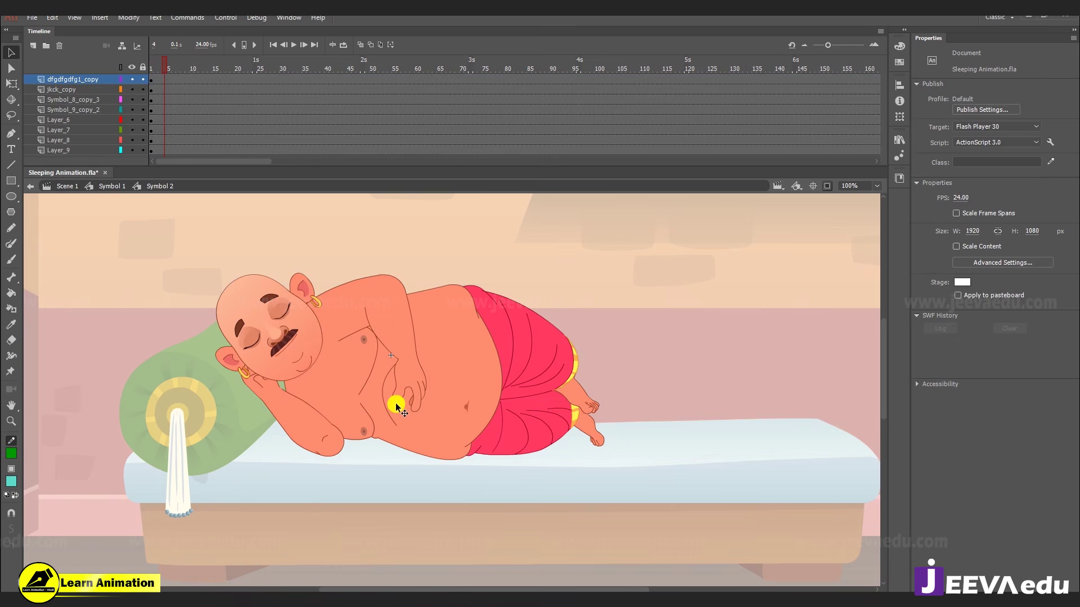
left_click(299, 352)
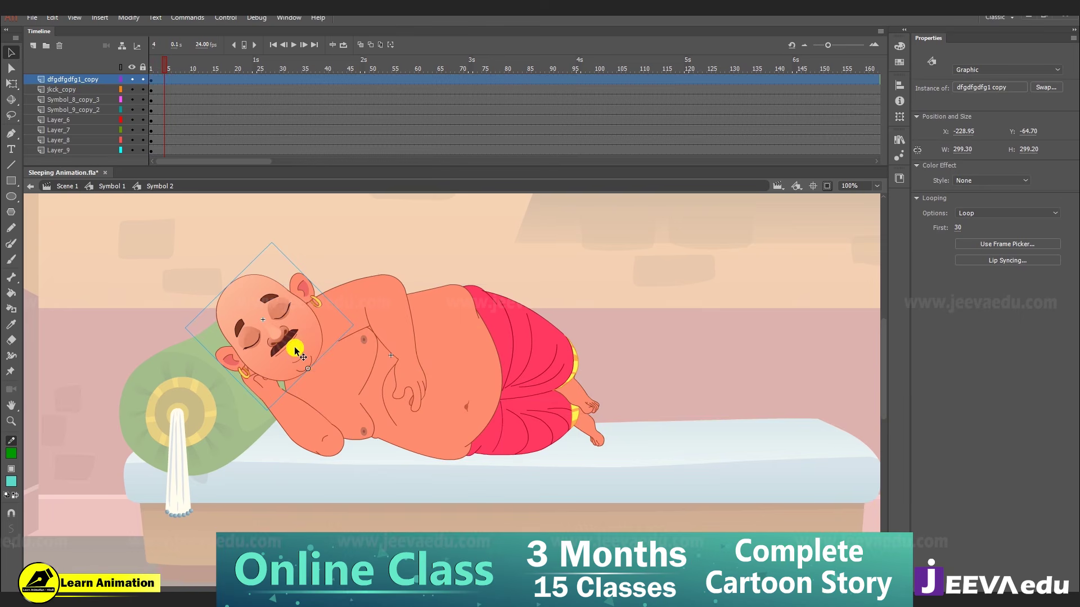
double_click(295, 349)
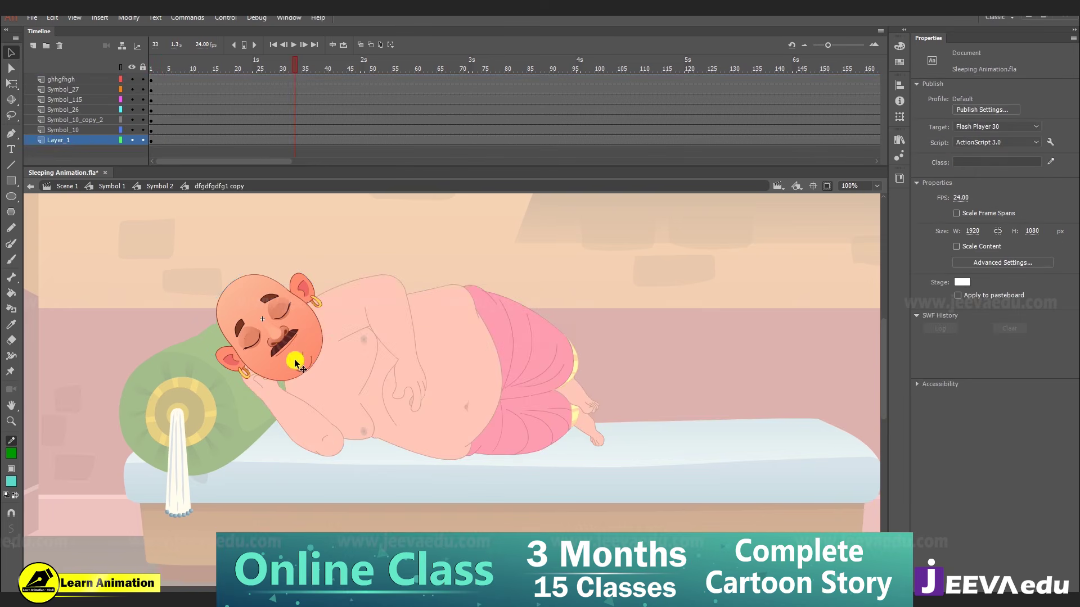
double_click(228, 281)
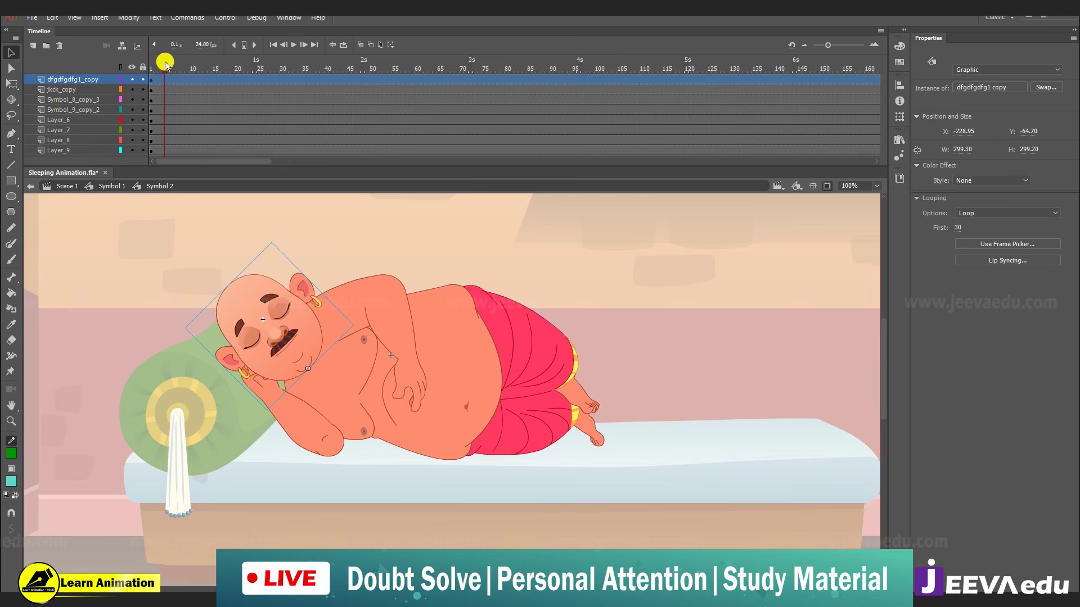
- Select the head instance on frame 1 and set its first loop frame to 1
left_click(99, 83)
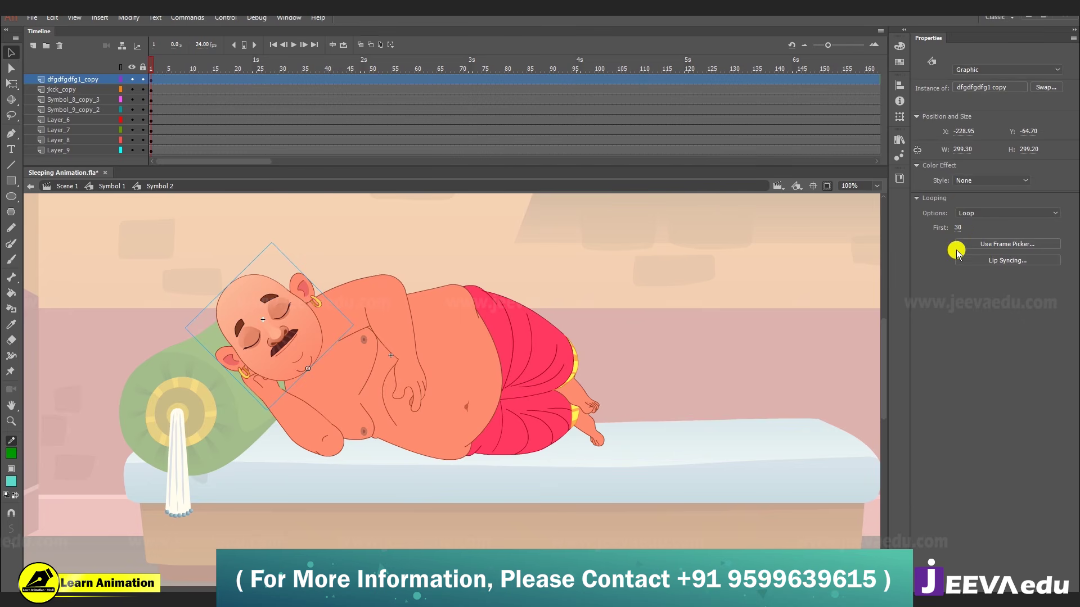
left_click(960, 230)
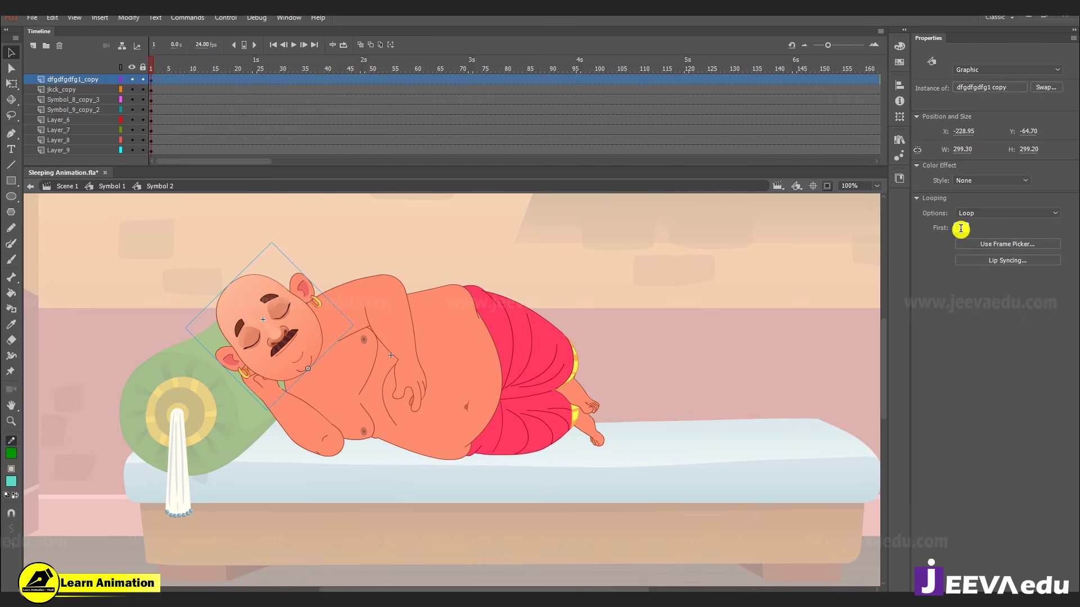
type("1")
key("Return")
- Select the torso instance and set its first loop frame to 1
left_click(486, 386)
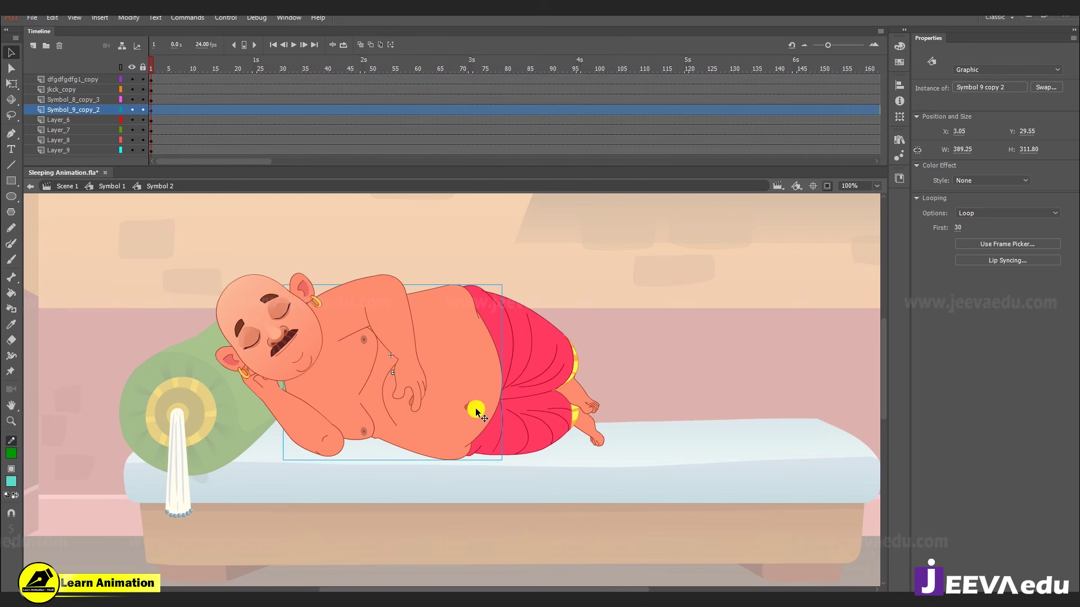
left_click(959, 229)
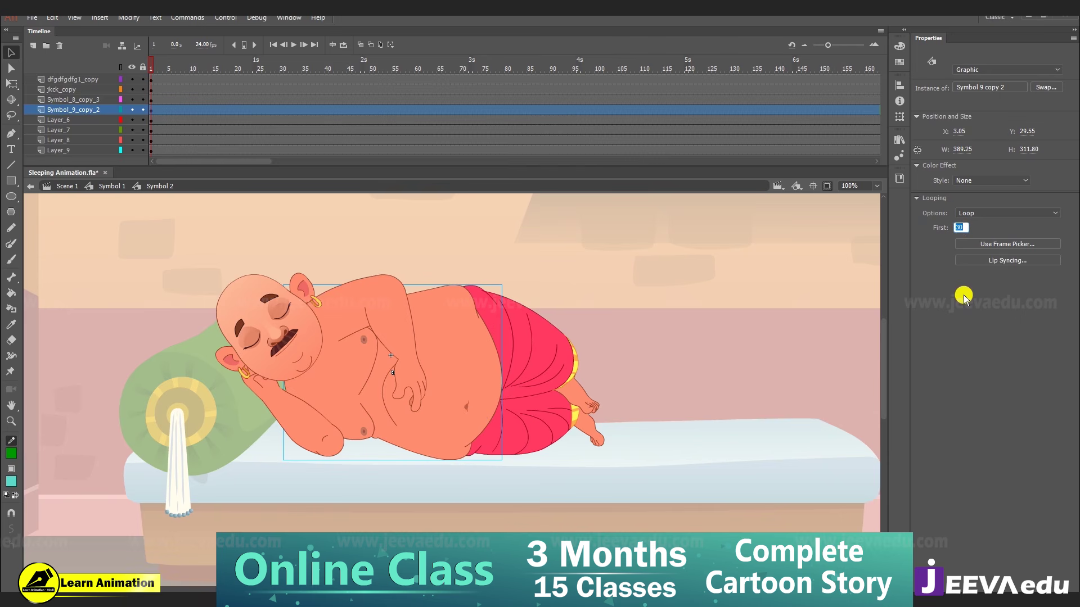
type("1")
key("Return")
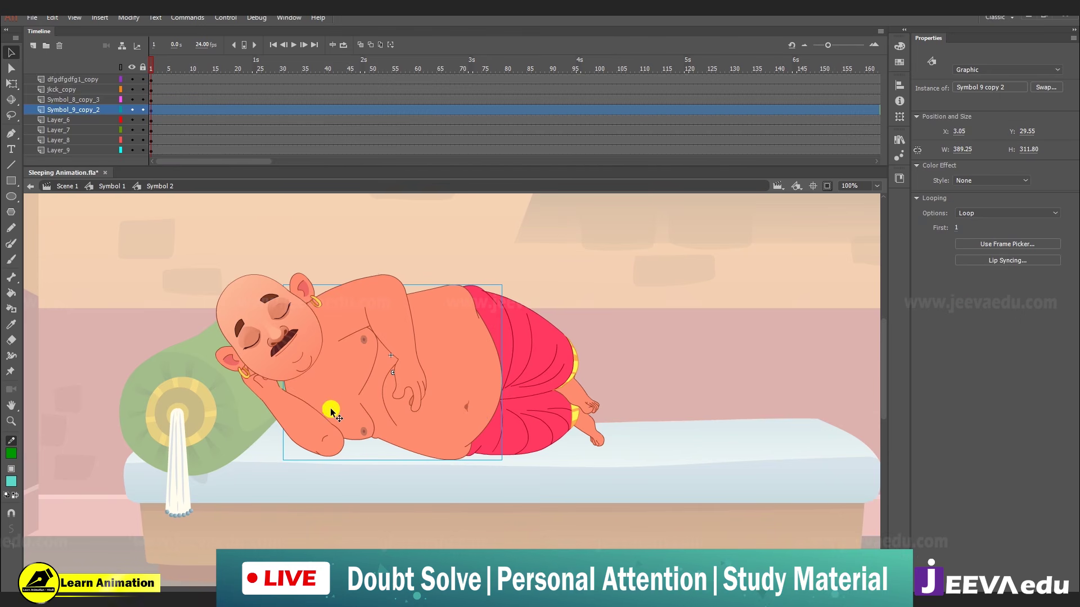
- Check the looping settings of the arms and head, and open the head symbol from frame 1
left_click(321, 434)
left_click(387, 355)
left_click(282, 360)
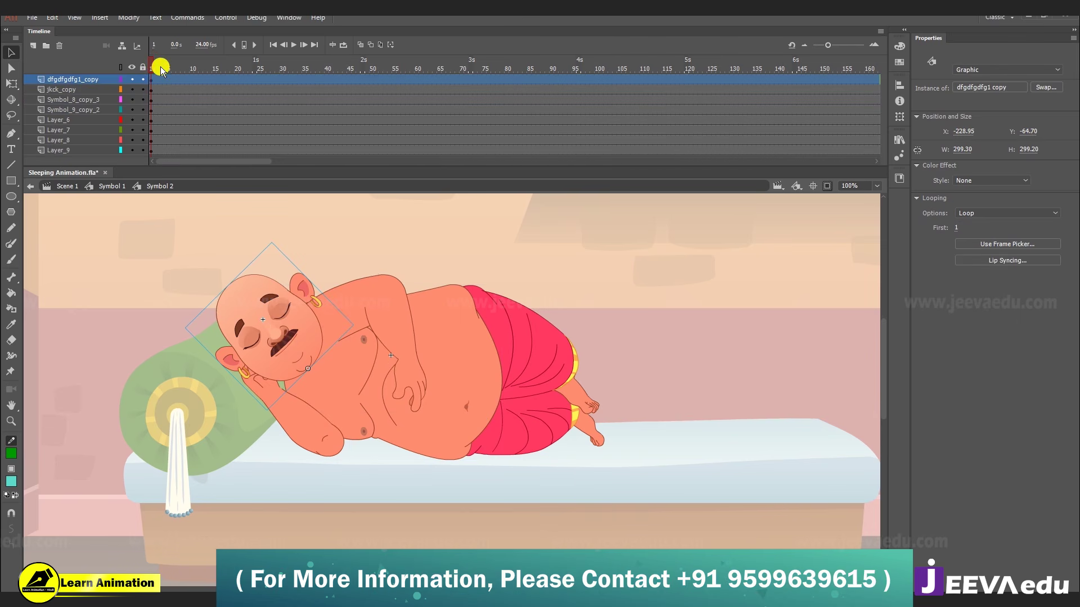
mouse_move(161, 66)
left_mouse_down()
mouse_move(188, 70)
mouse_move(151, 69)
left_mouse_up()
double_click(300, 364)
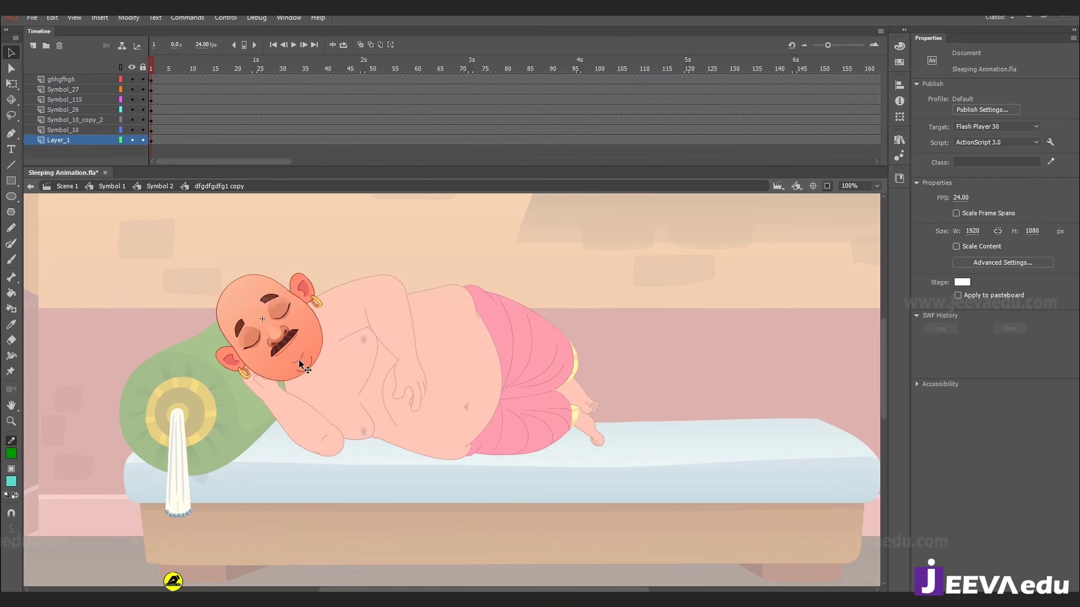
- Insert keyframes at frame 13 on all layers of the head symbol
left_click_drag(173, 68, 200, 69)
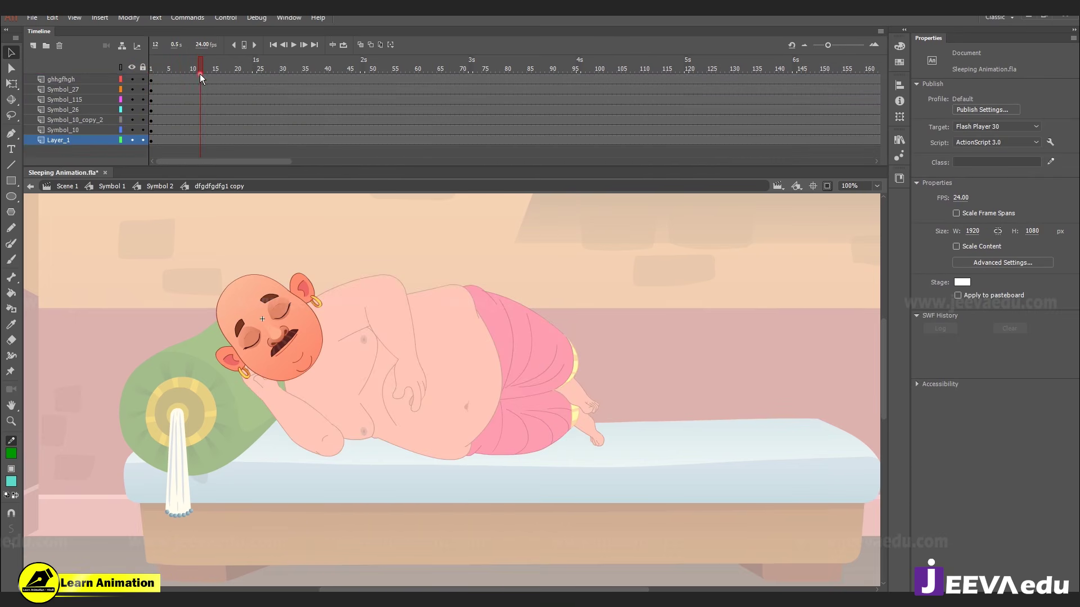
key("z")
left_click(336, 349)
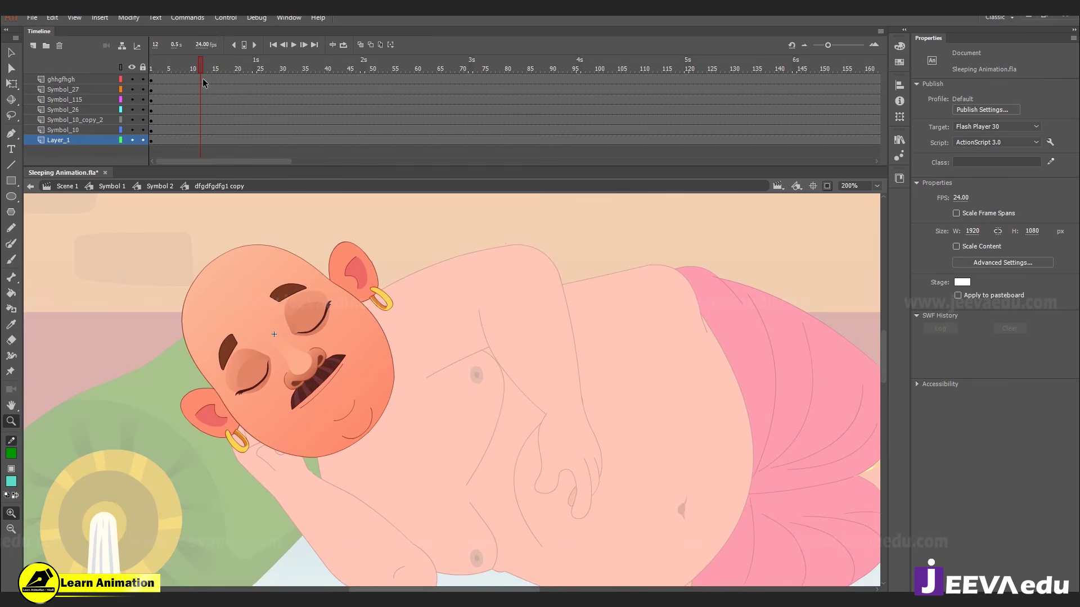
key("F6")
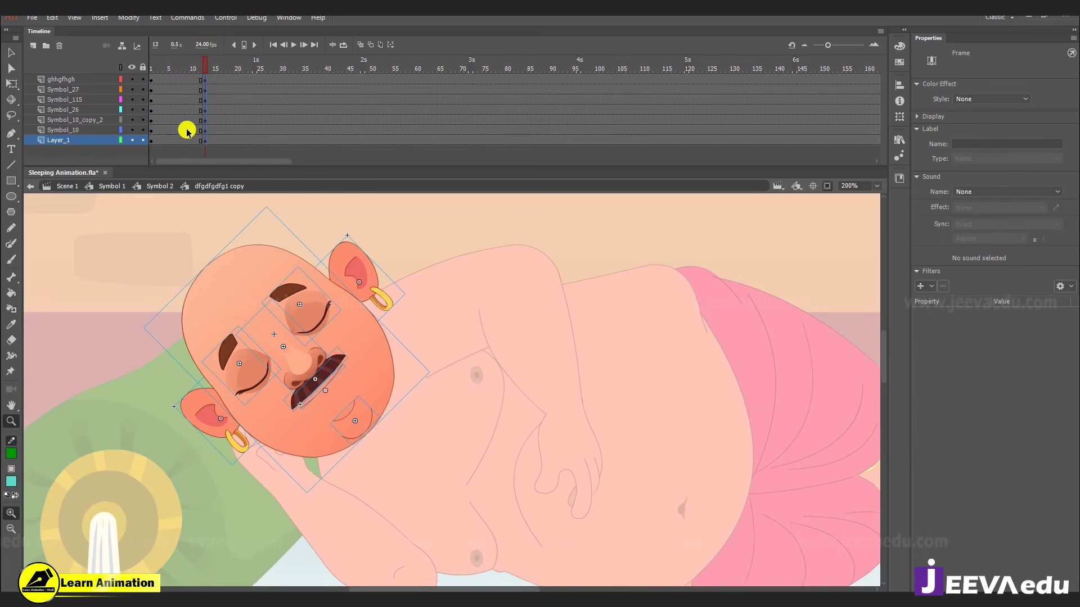
- Try to create a tween on all head layers over the frames before the frame 13 keyframes
left_click(186, 141)
left_click_drag(186, 140, 164, 80)
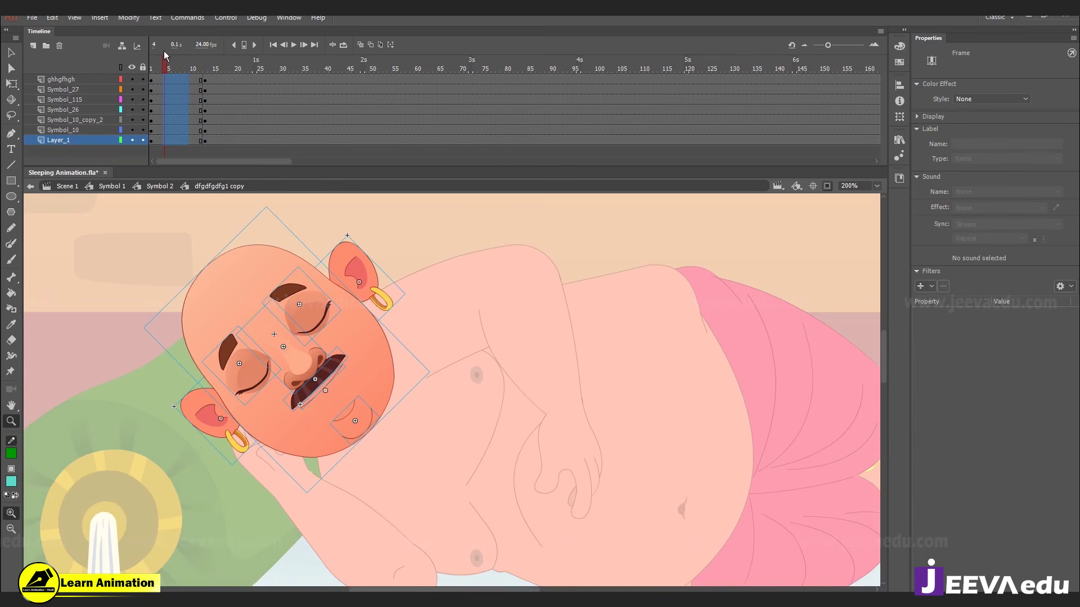
right_click(173, 110)
left_click(194, 137)
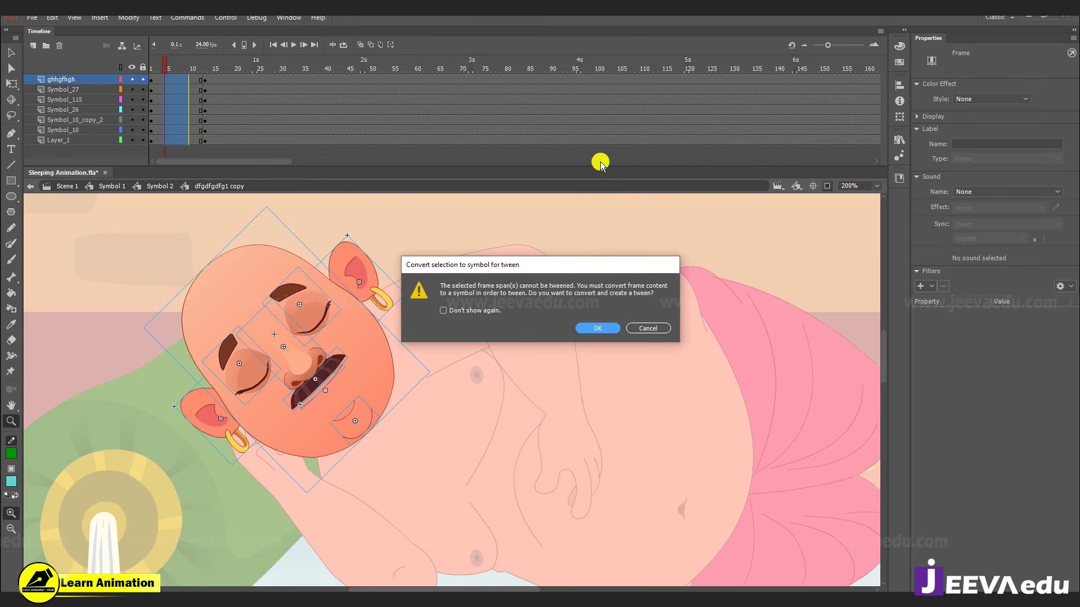
- Switch to Google Meet, admit the waiting participant to the call, and return to Adobe Animate
key("alt+Tab")
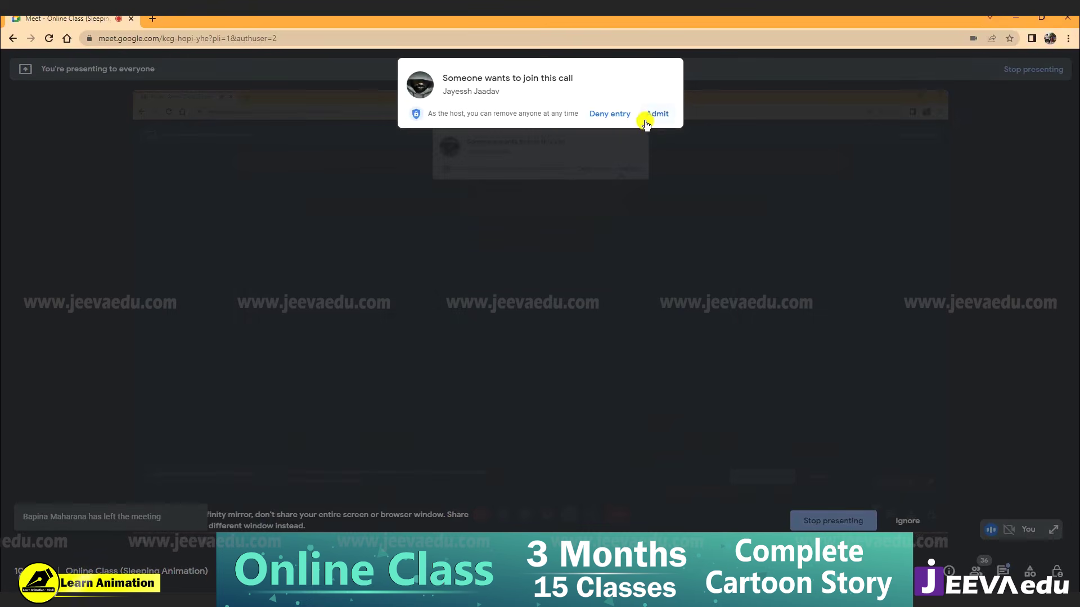
left_click(646, 114)
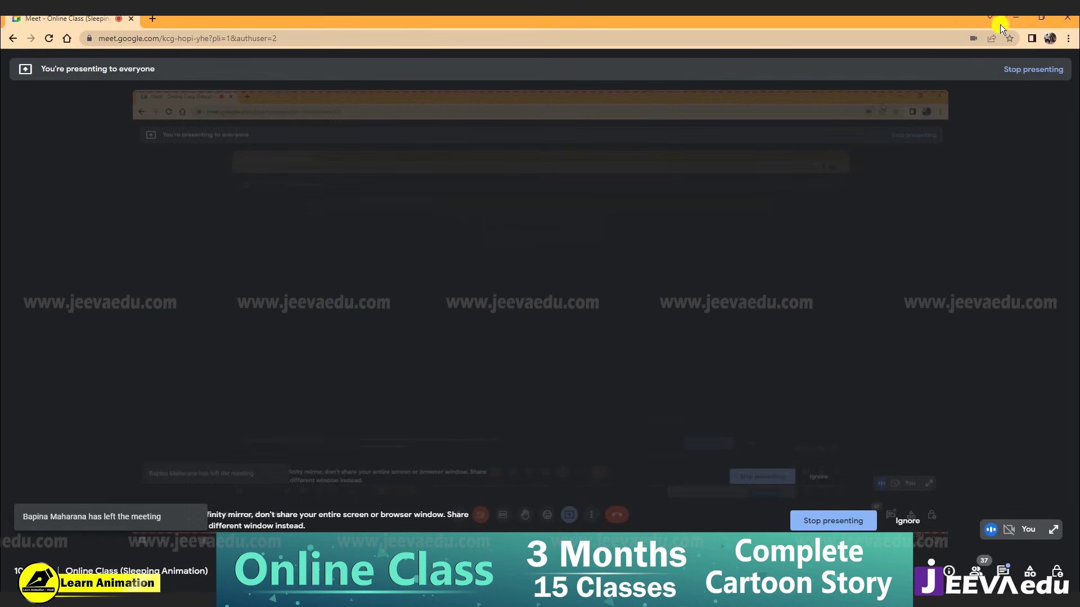
left_click(1017, 21)
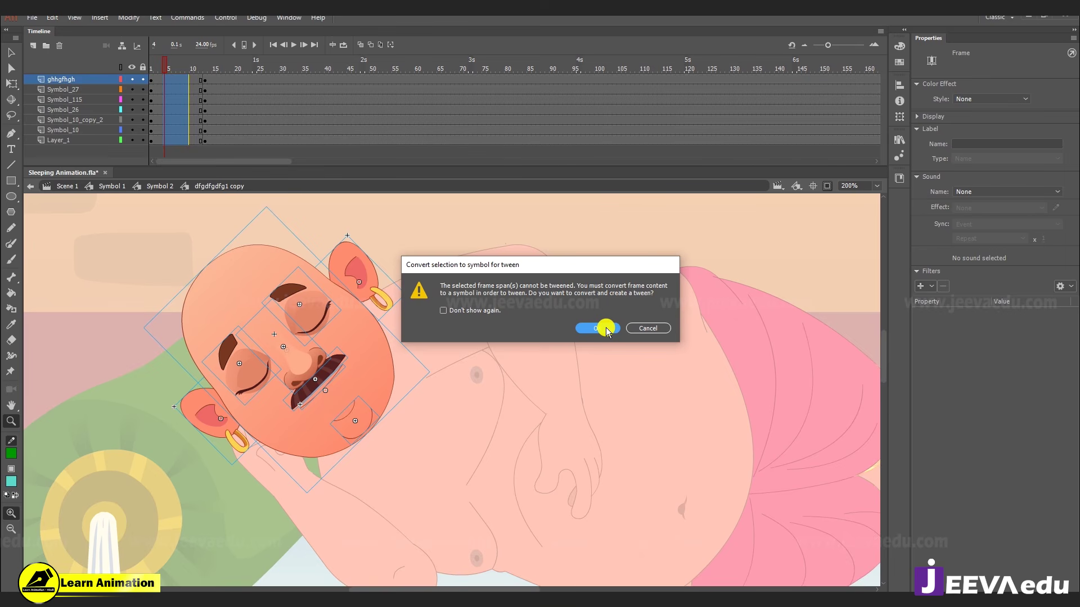
- Cancel the tween conversion, clear the frame 13 keyframes from all head layers, and return to frame 1
left_click(648, 329)
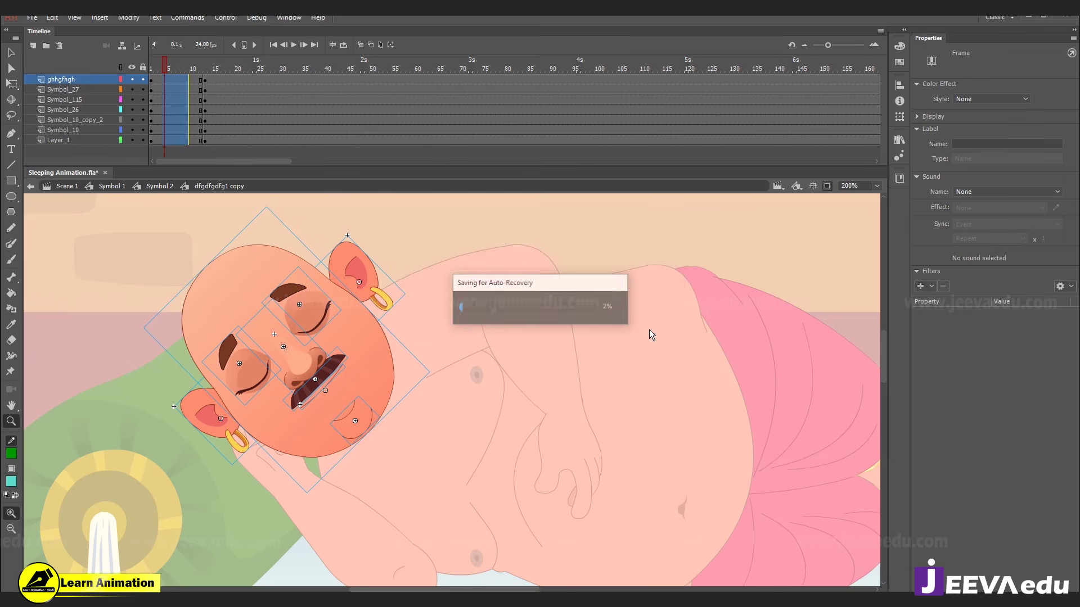
left_click(191, 78)
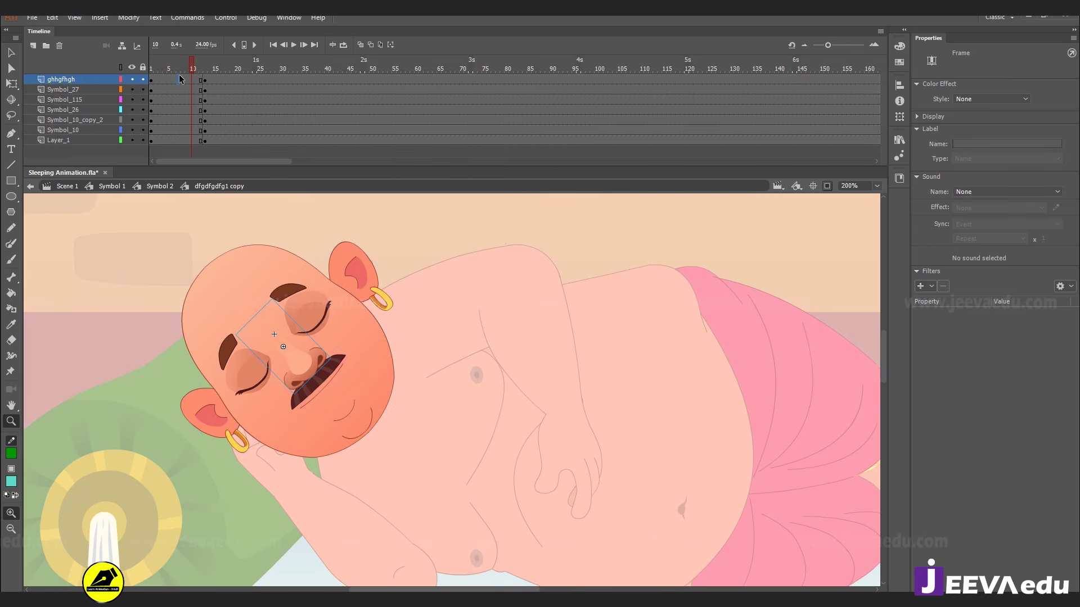
left_click_drag(178, 79, 268, 140)
right_click(210, 123)
left_click(242, 237)
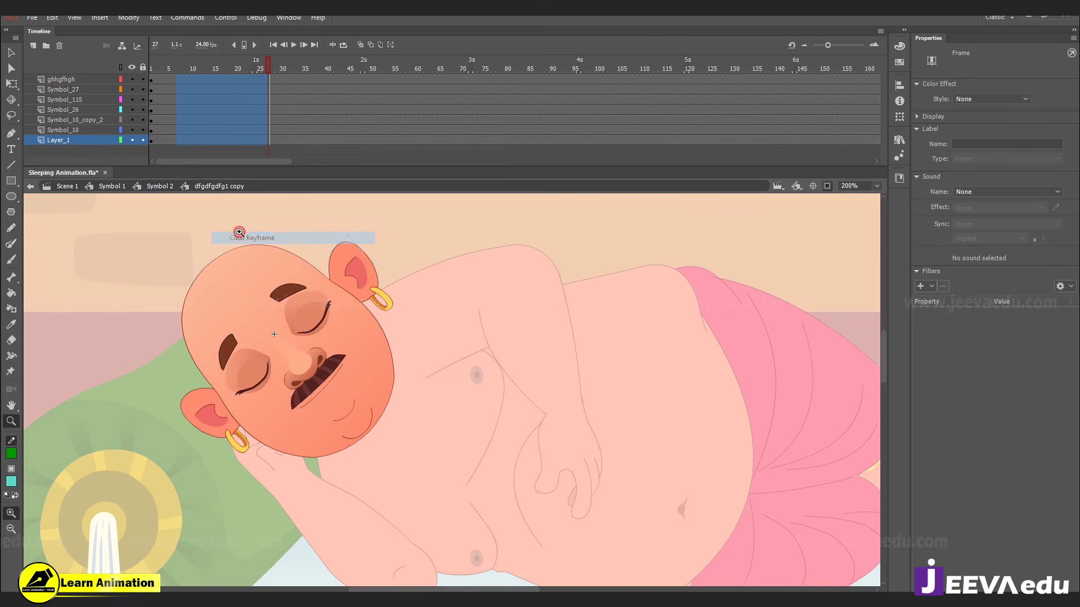
left_click_drag(253, 70, 147, 79)
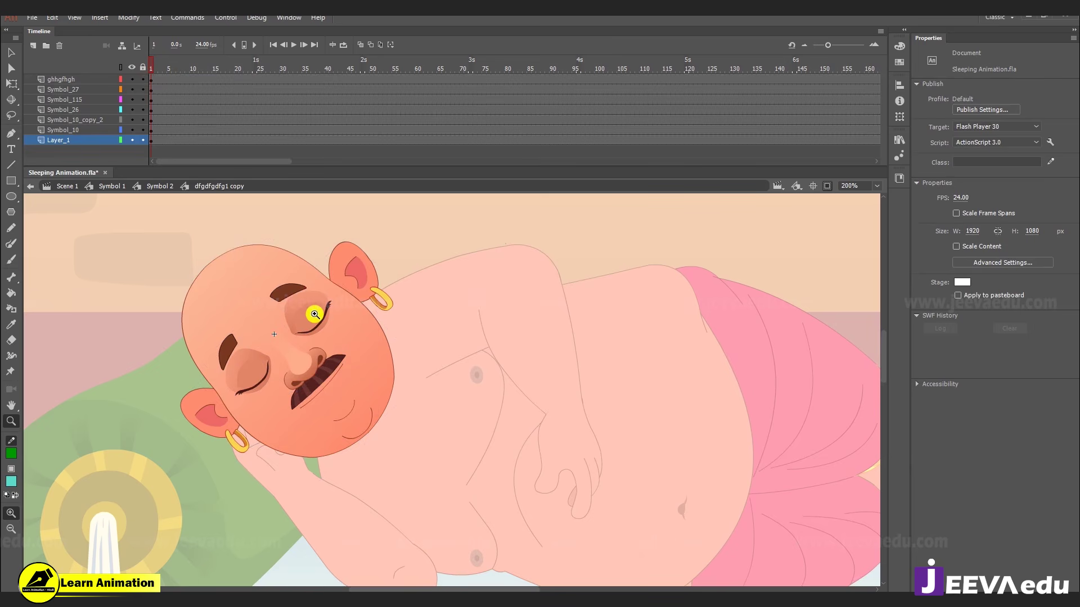
- Delete and restore the upper ear and the upper eye in turn to check which layer holds each part
key("v")
left_click(363, 282)
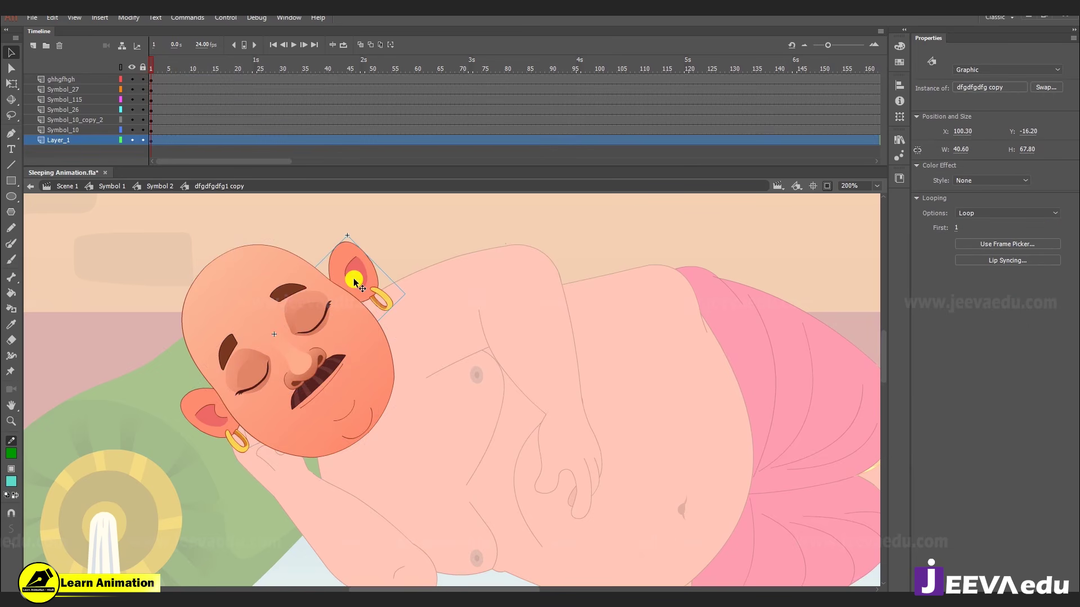
key("Delete")
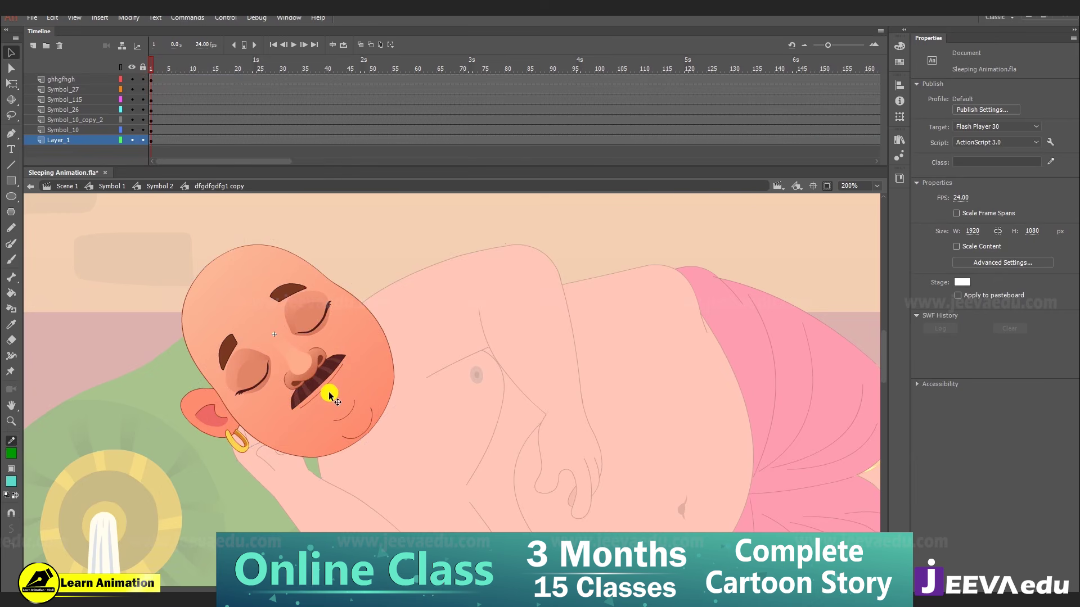
key("ctrl+z")
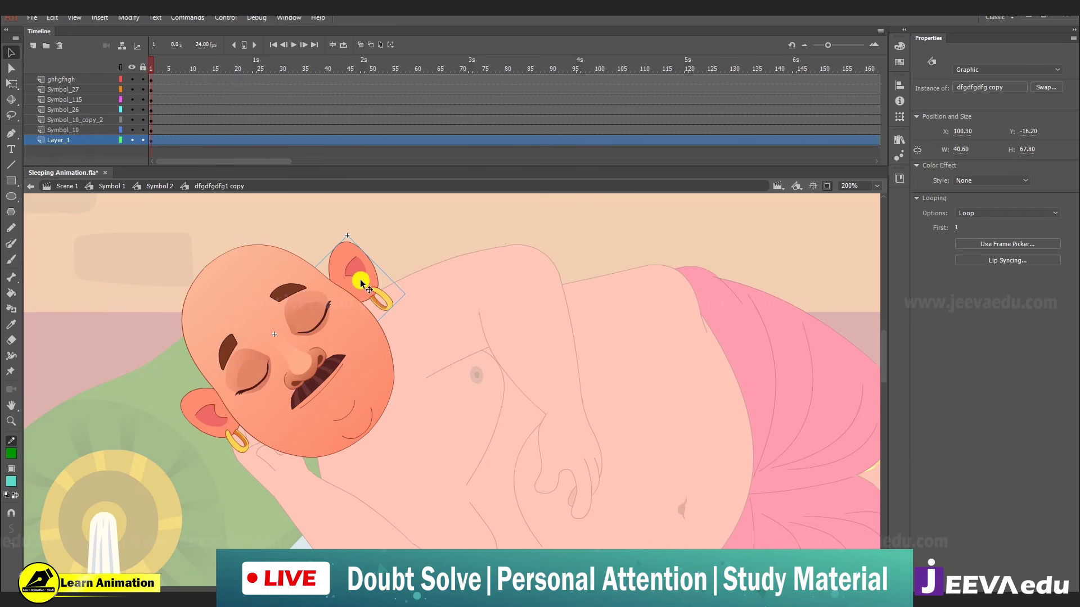
left_click(314, 324)
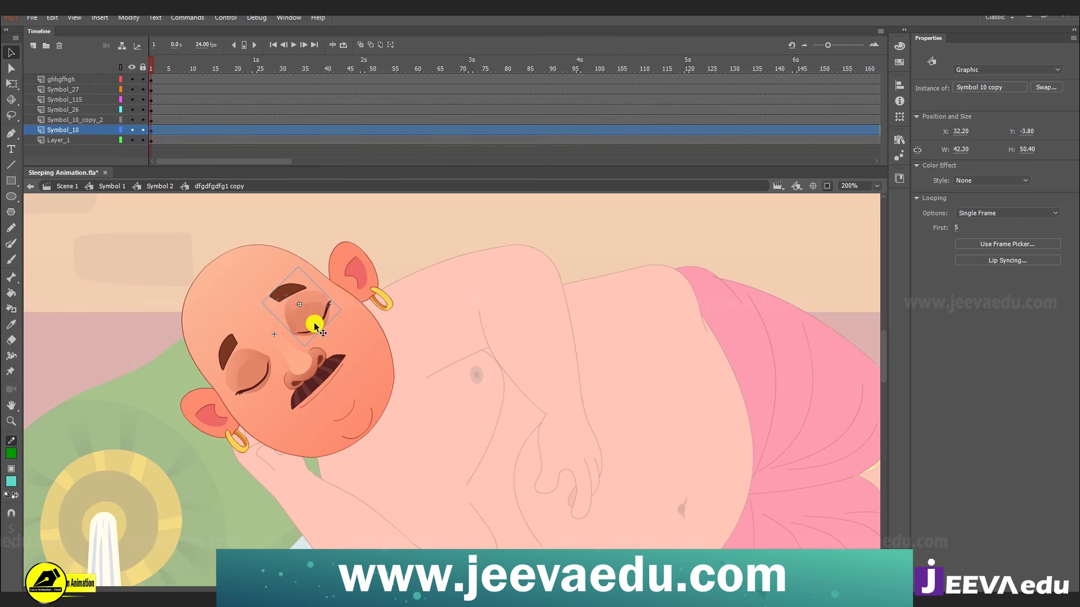
key("Delete")
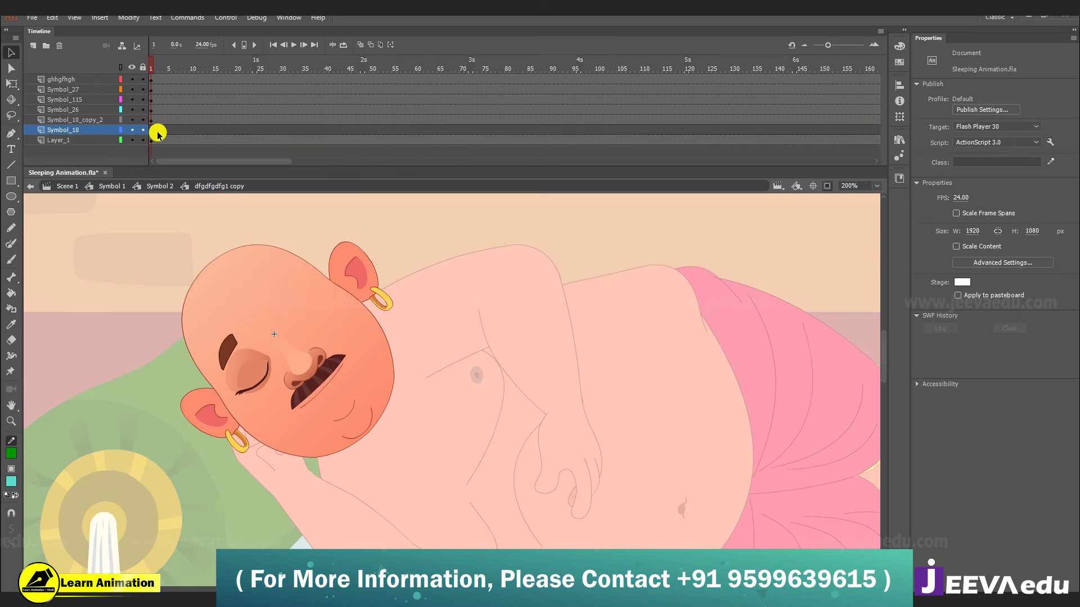
key("ctrl+z")
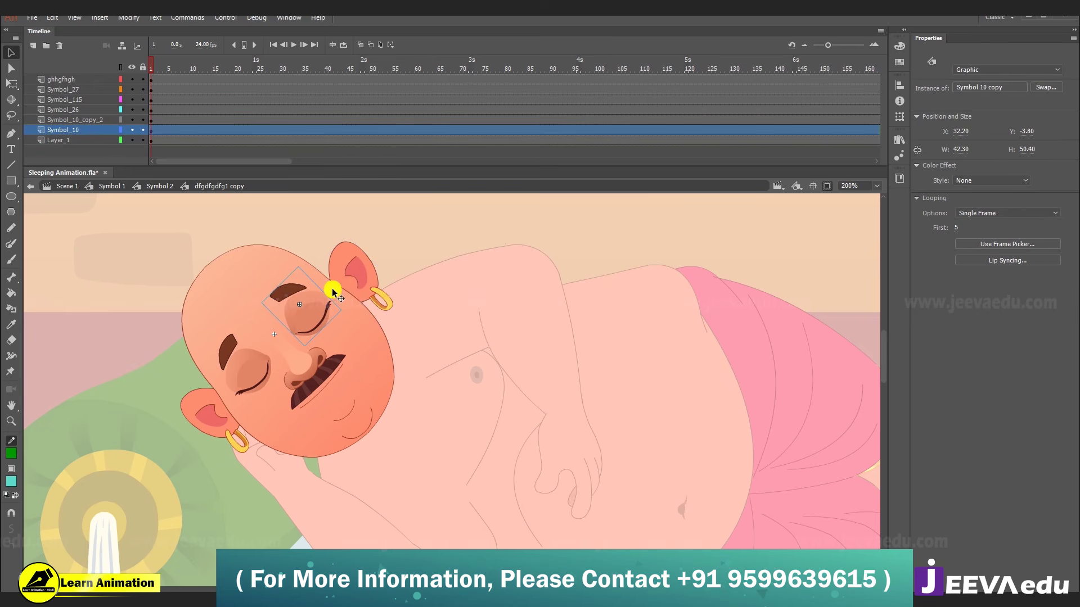
- Hide and show Layer_1 to examine which head parts share that layer with the selected ear
left_click(365, 284)
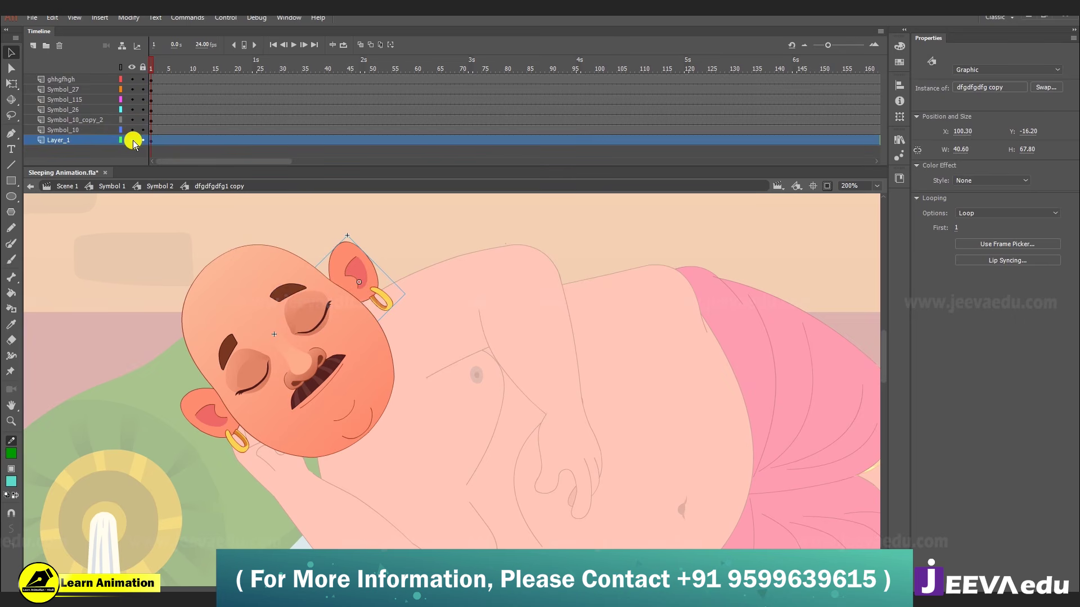
left_click(131, 139)
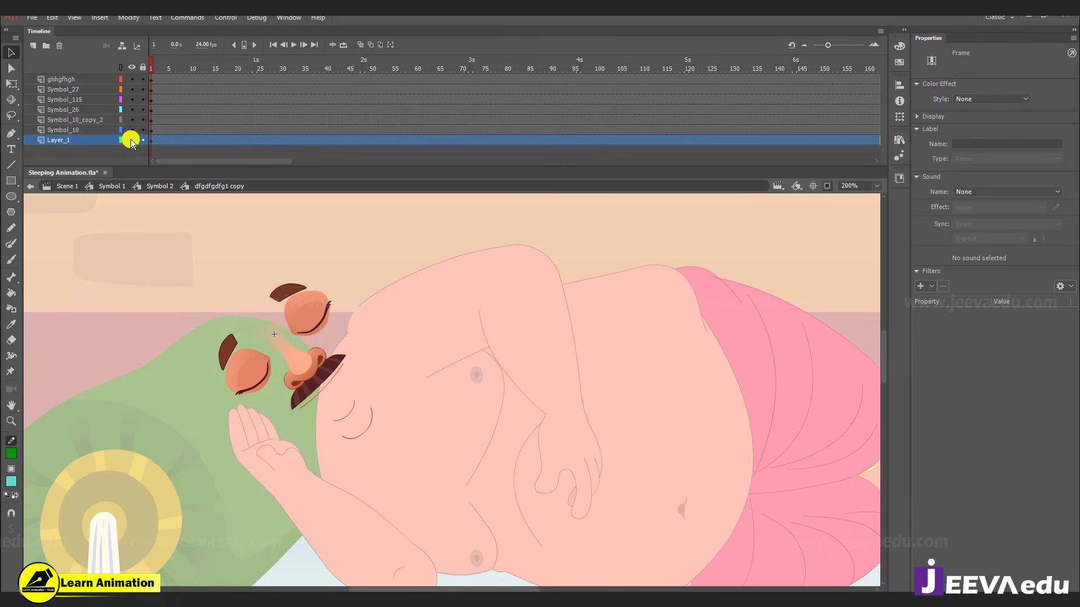
left_click(131, 139)
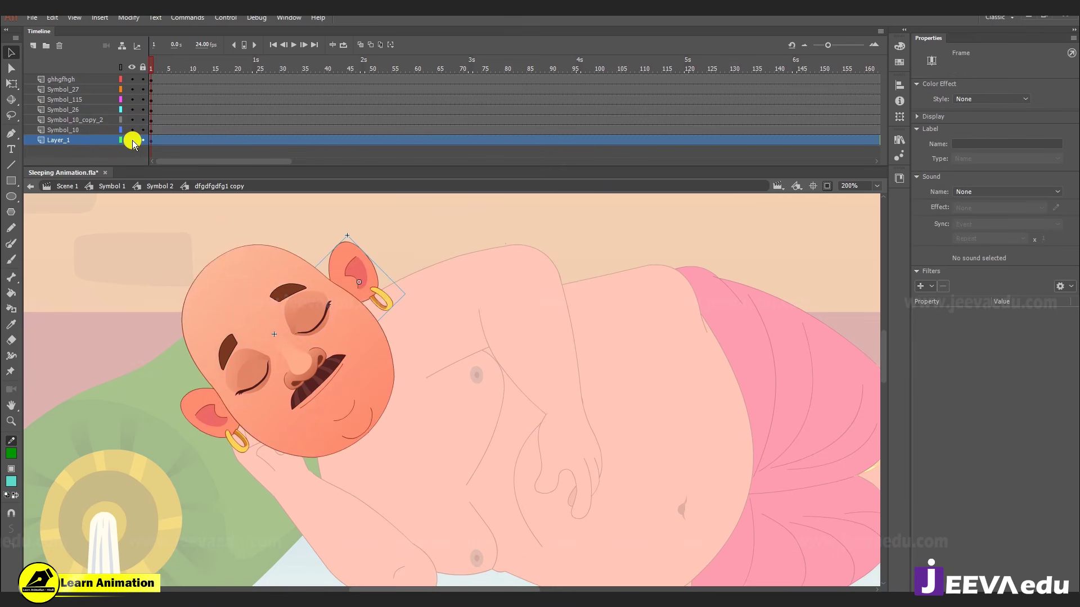
left_click(132, 140)
left_click(132, 140)
- Move the two ears and the bare head shape apart to test that they are separate objects, and undo the moves
left_click_drag(347, 274, 348, 233)
left_click_drag(281, 292, 298, 295)
left_click_drag(204, 421, 173, 422)
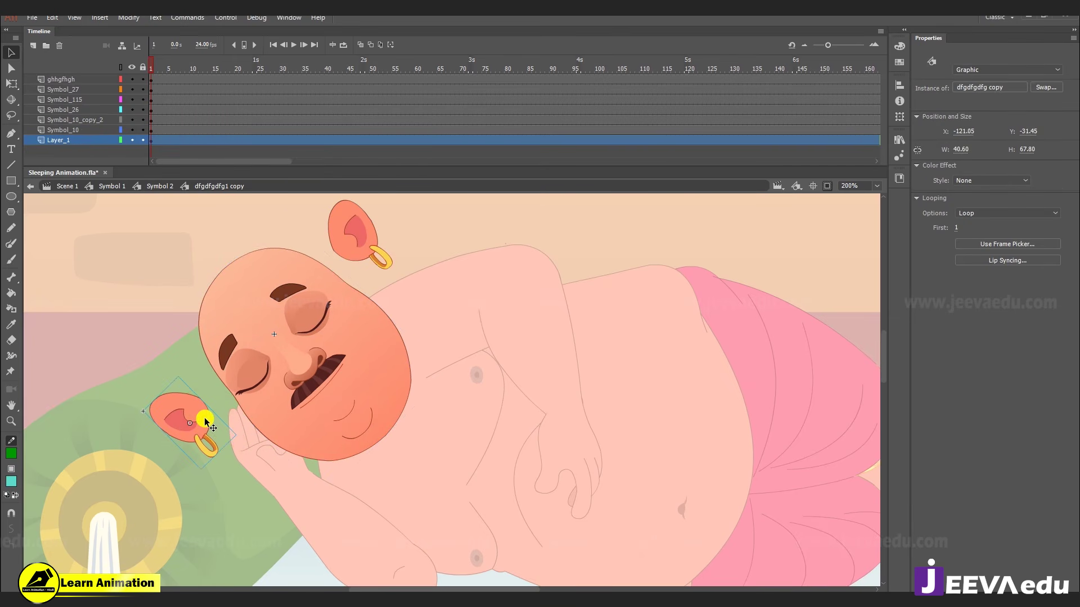
key("ctrl+z")
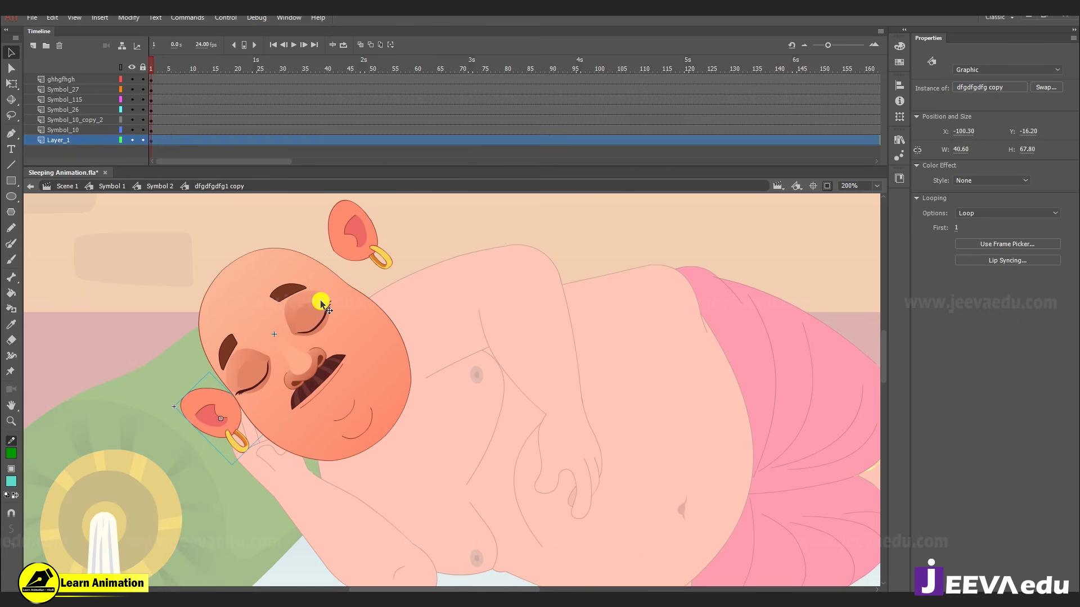
key("ctrl+z")
key("ctrl+z")
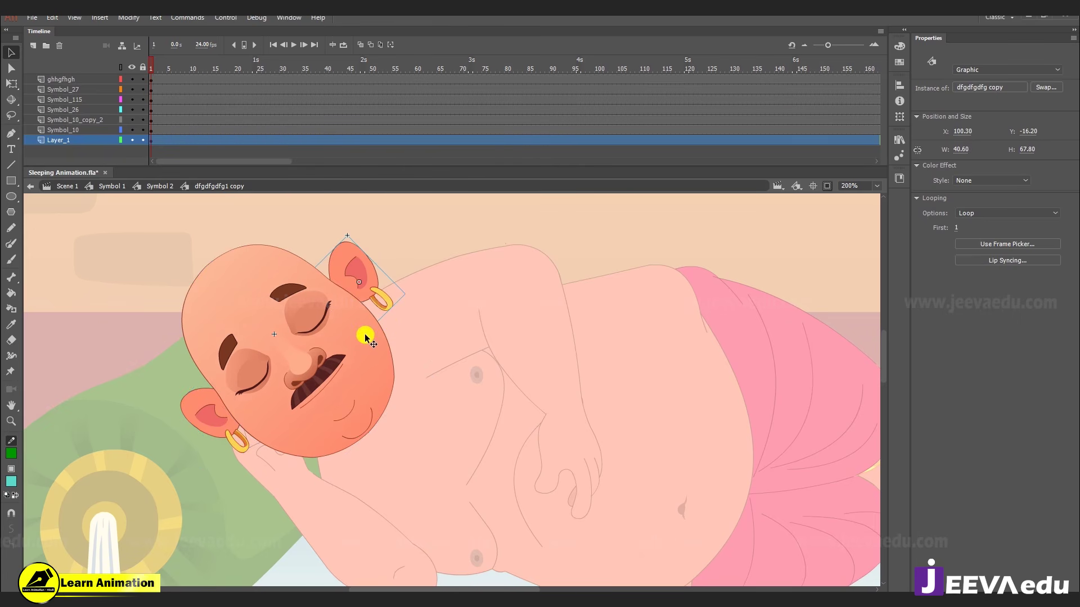
- Distribute the bare head shape and both ears to separate layers, and delete the empty Layer_1
left_click(365, 335, "shift")
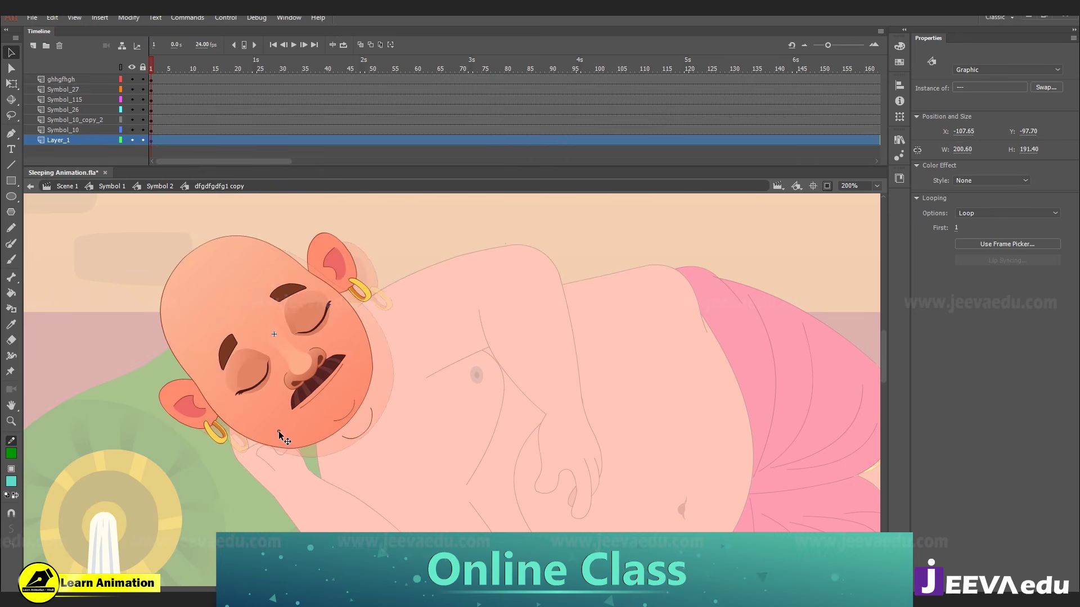
left_click(284, 423)
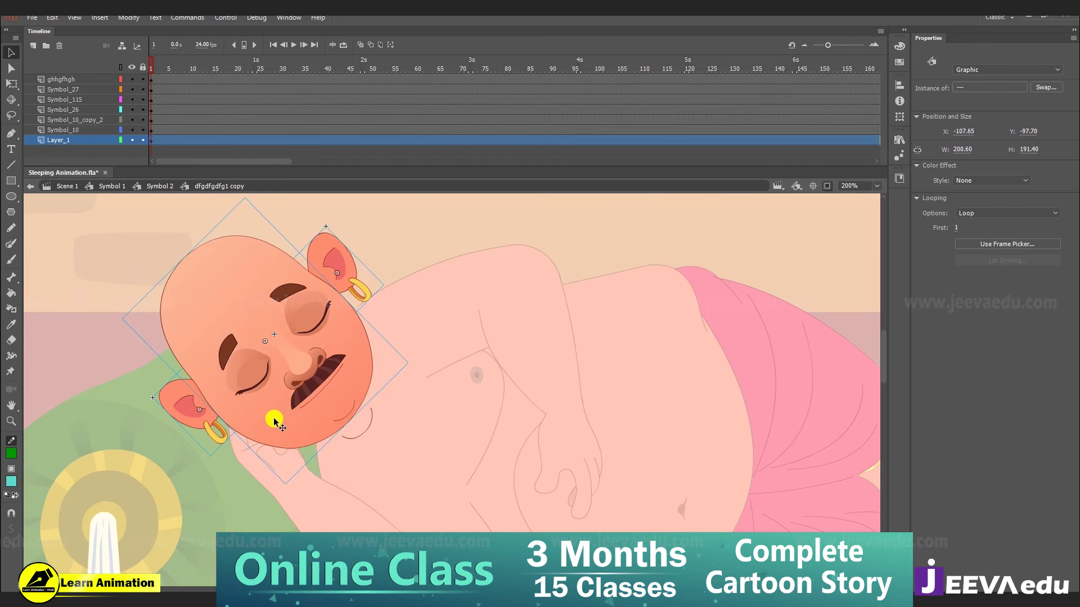
key("ctrl+z")
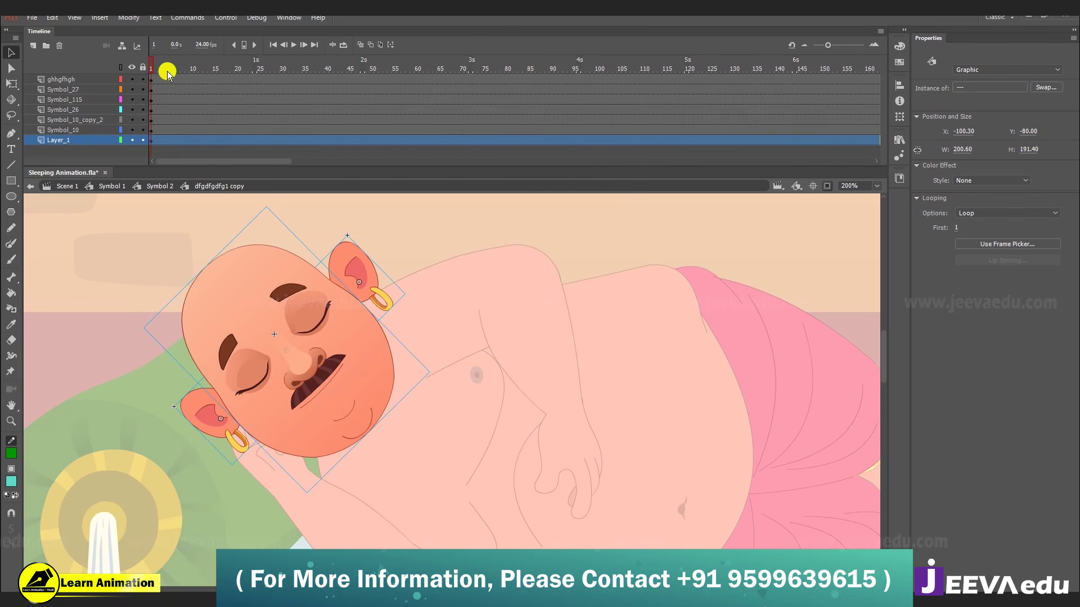
right_click(365, 412)
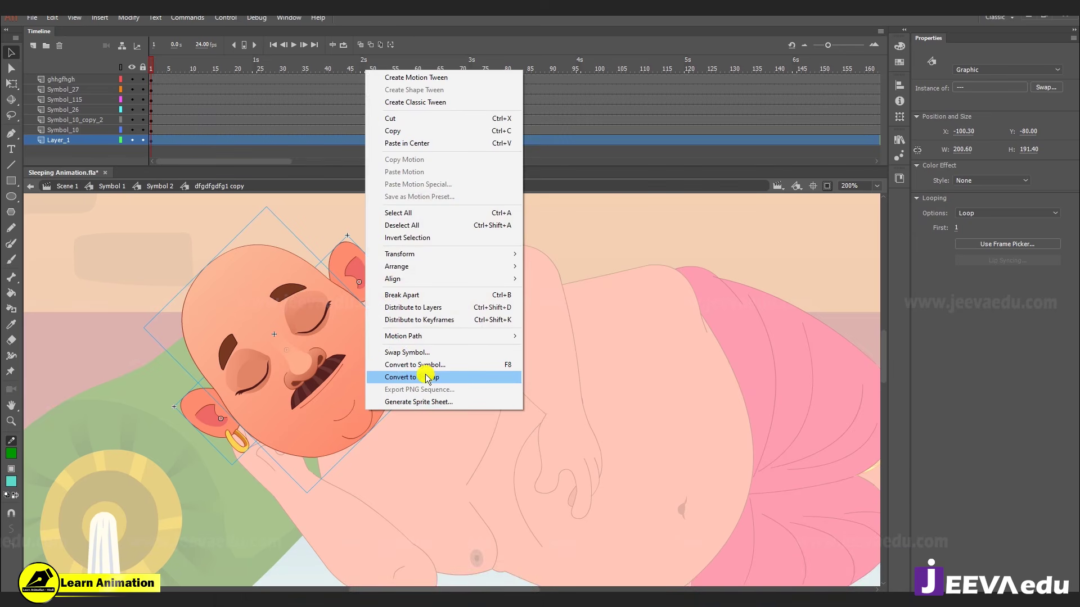
left_click(448, 308)
scroll(172, 101, "down", 1)
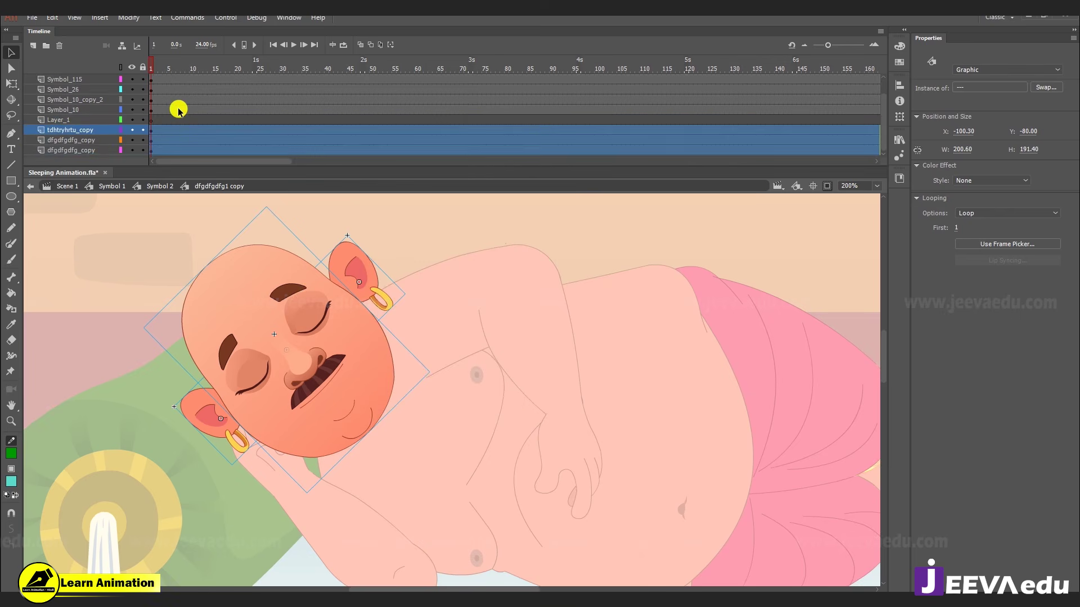
left_click(78, 120)
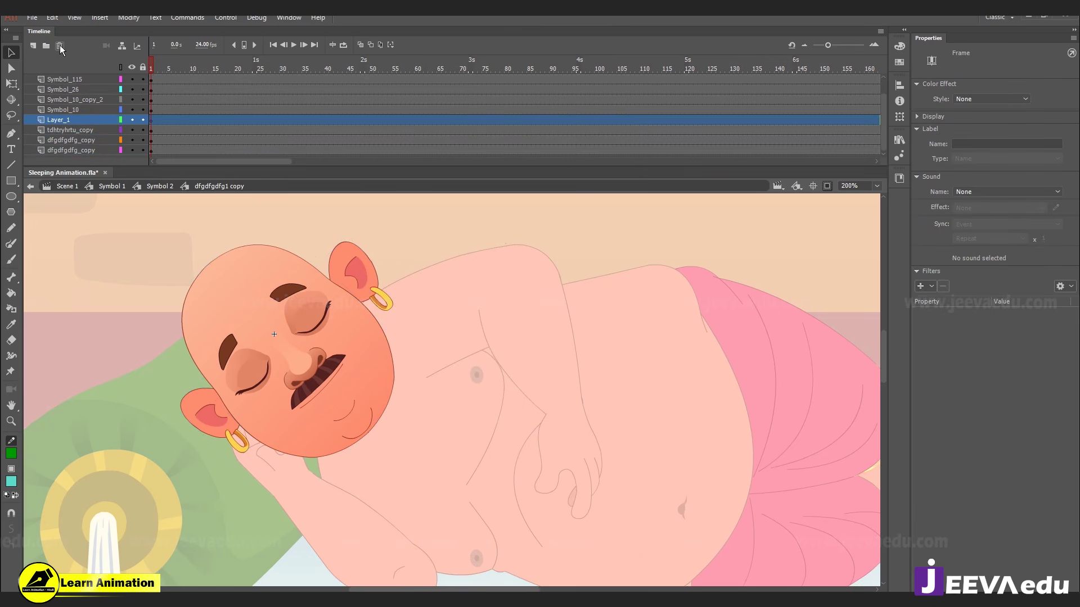
left_click(60, 46)
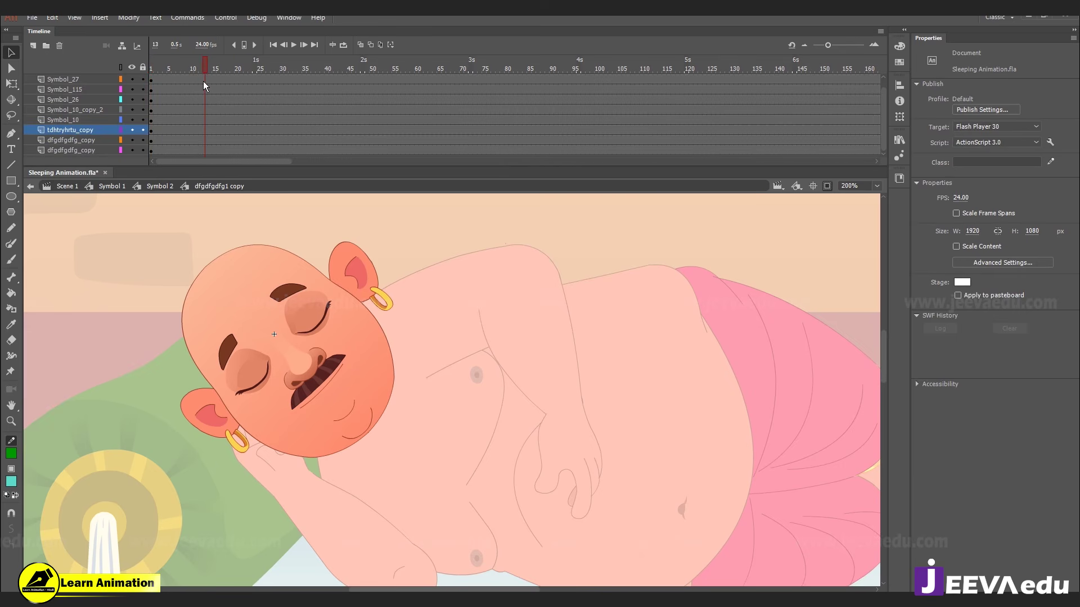
- Insert keyframes at frame 13 on all layers of the head, including the new head shape and ear layers
left_click_drag(150, 242, 384, 499)
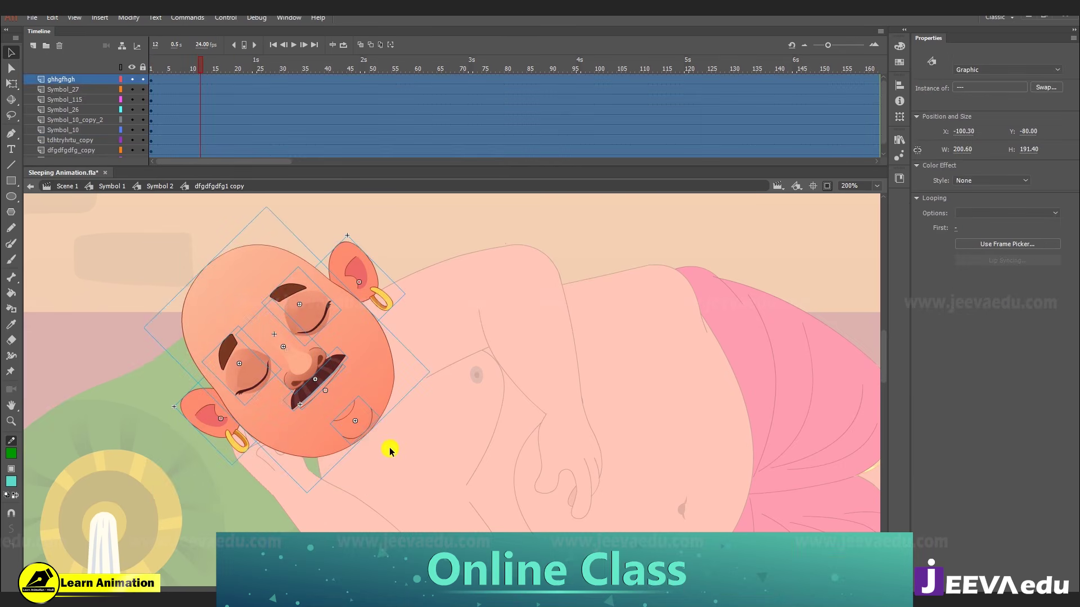
left_click(204, 83)
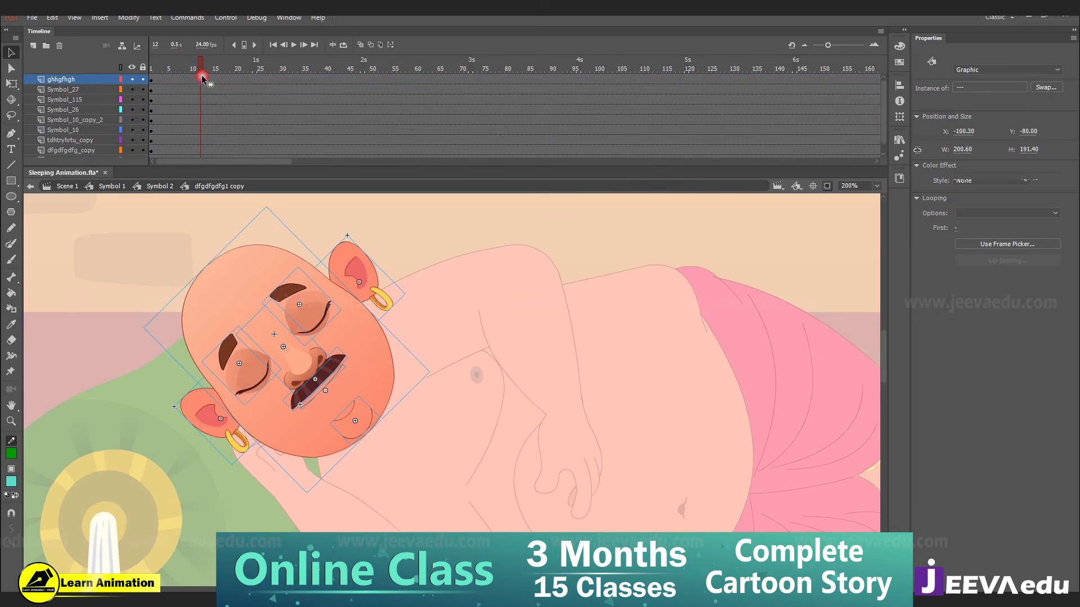
left_click_drag(205, 88, 173, 80)
key("F6")
- Create classic tweens between the frame 1 and frame 13 keyframes on all head layers, with the easing set to 100 out
right_click(185, 104)
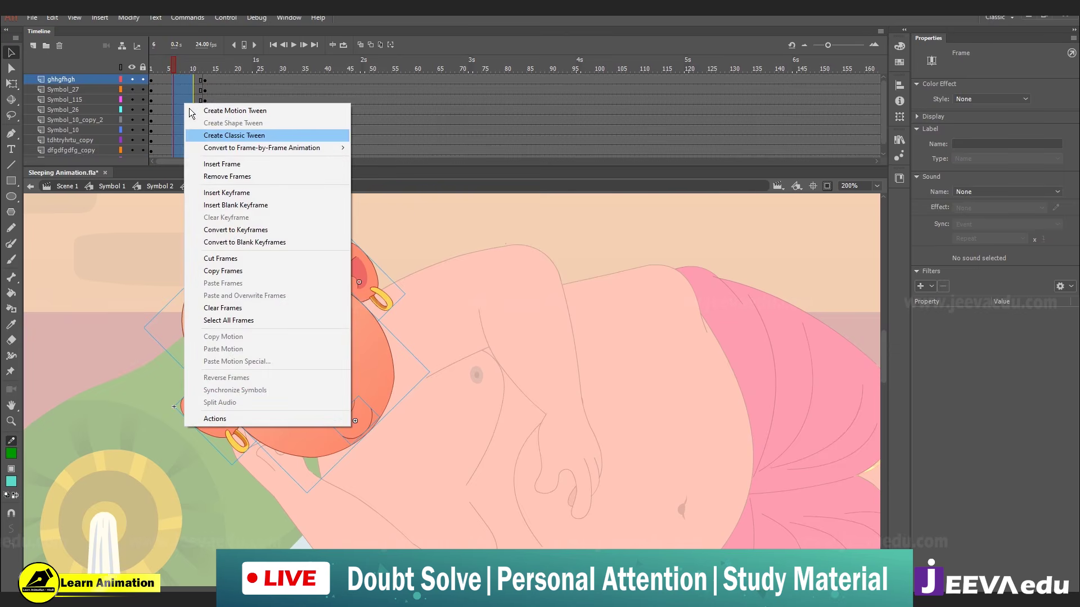
left_click(210, 133)
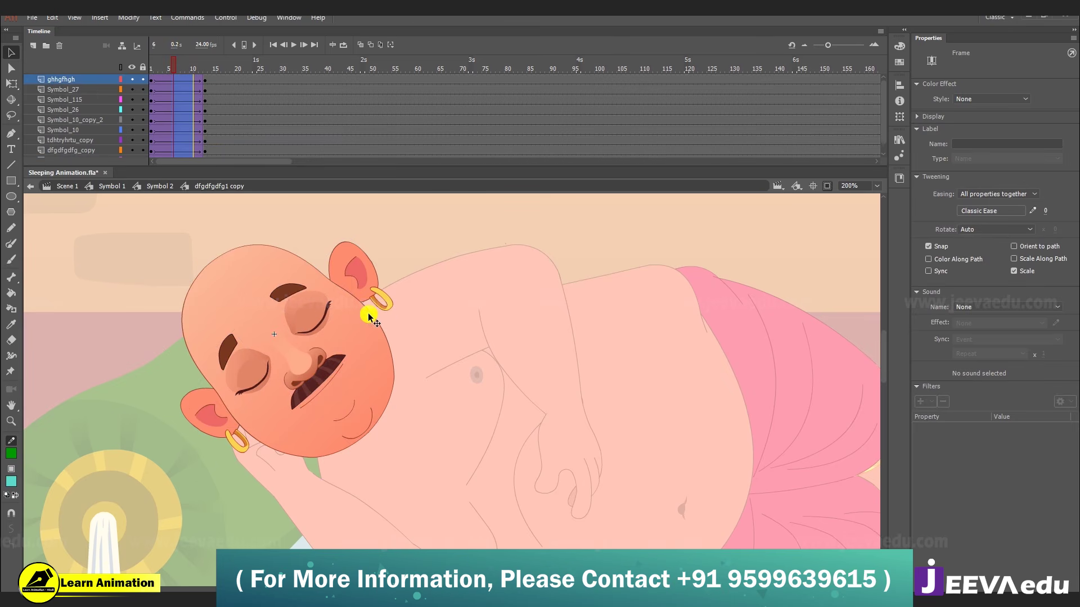
scroll(219, 101, "down", 1)
scroll(228, 308, "down", 5)
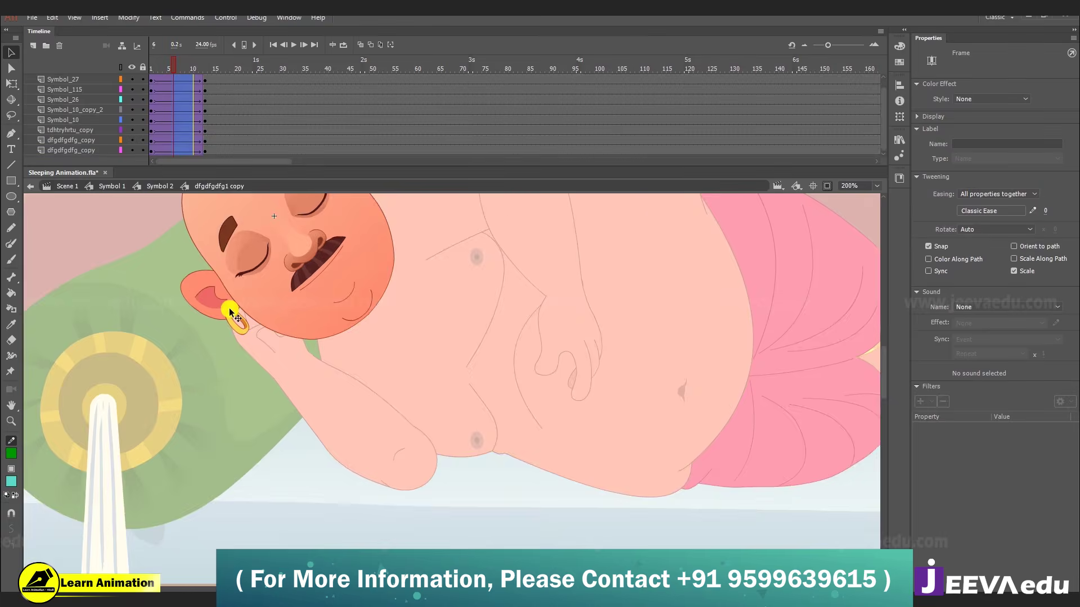
scroll(263, 323, "up", 5)
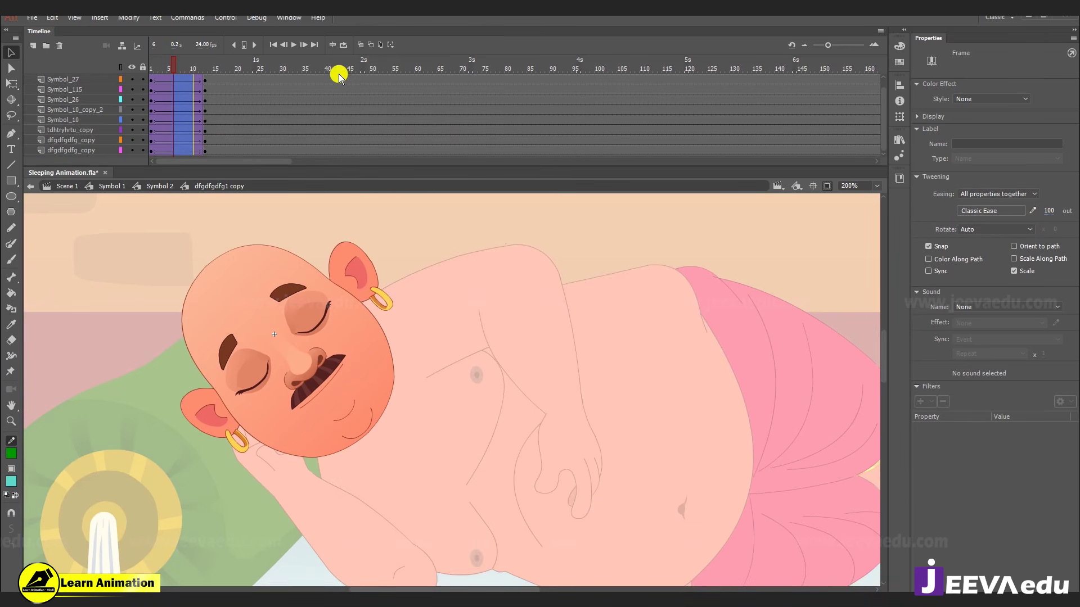
- At frame 13, shift the eyes, nose, moustache and mouth together up and left on the face to X -59.30, Y -34.45
left_click(170, 69)
left_click(205, 103)
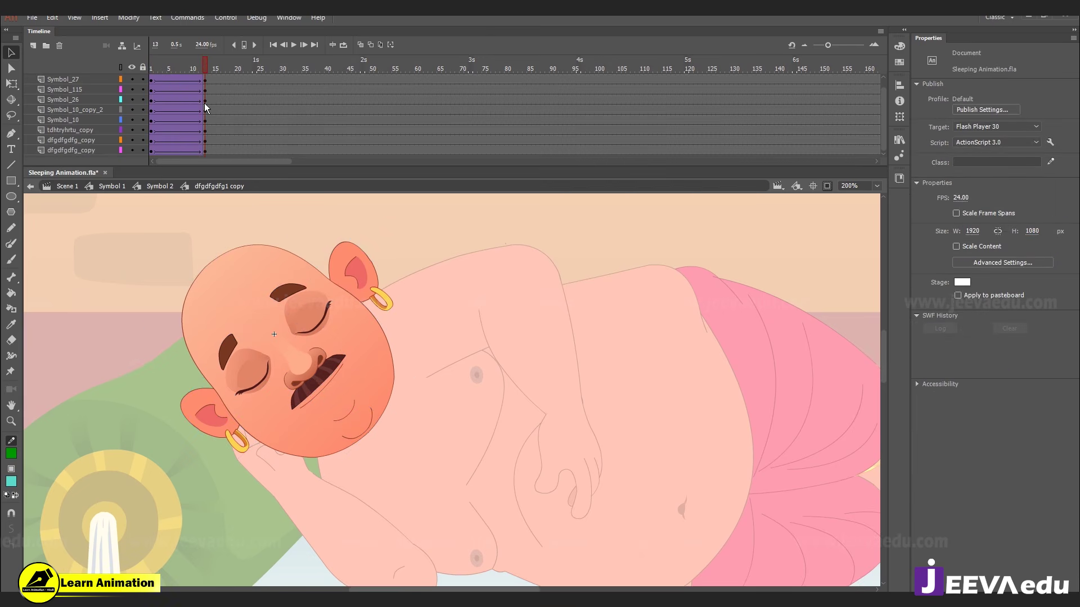
left_click(290, 324)
left_click(258, 374, "shift")
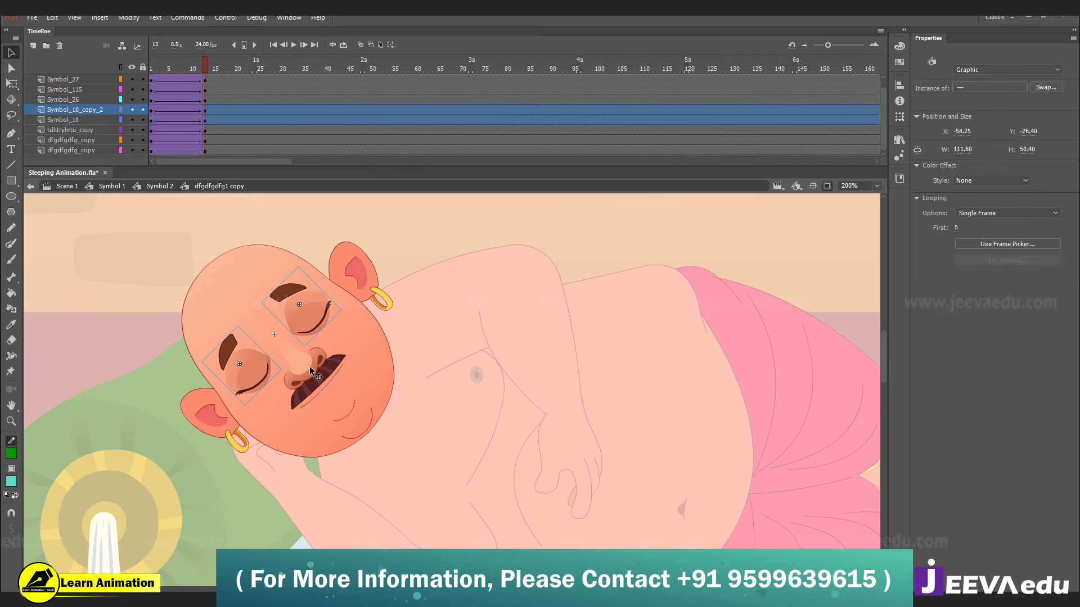
left_click(308, 368, "shift")
left_click(325, 389, "shift")
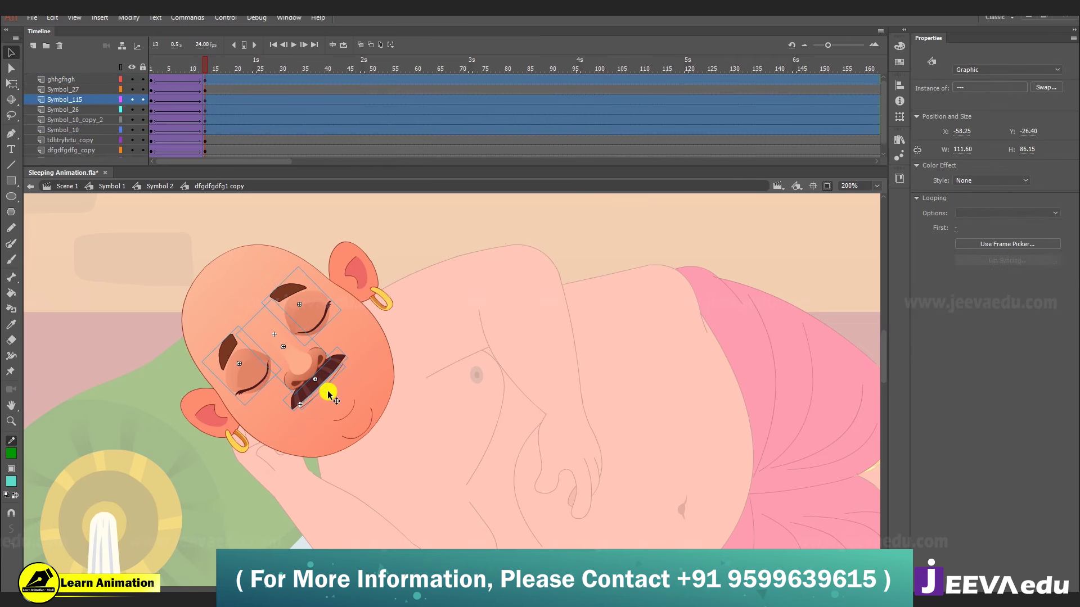
left_click_drag(323, 380, 303, 367)
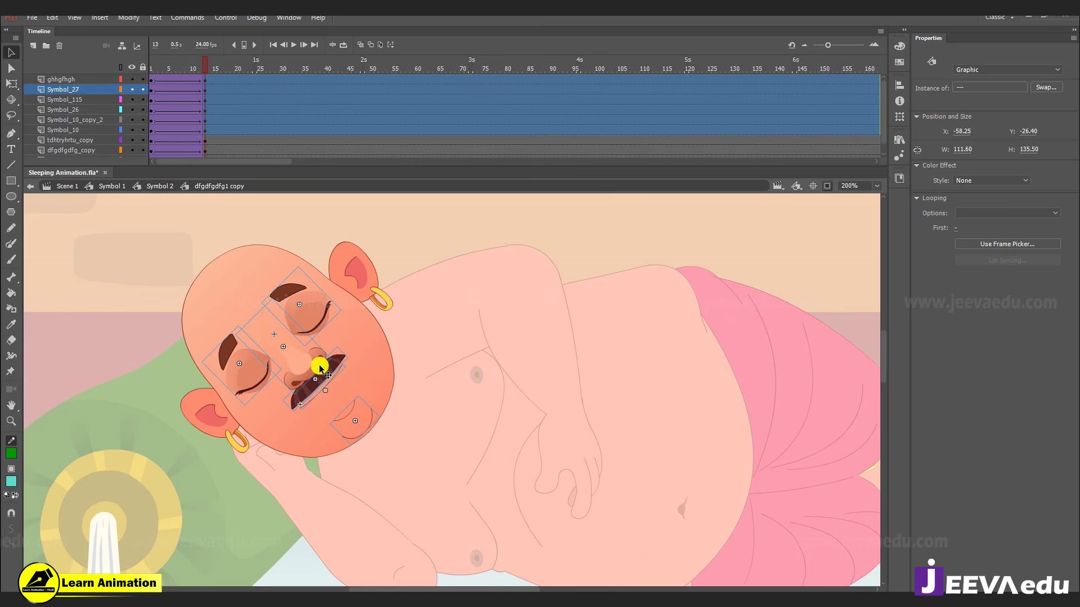
key("Left")
key("Left")
key("Left")
key("Up")
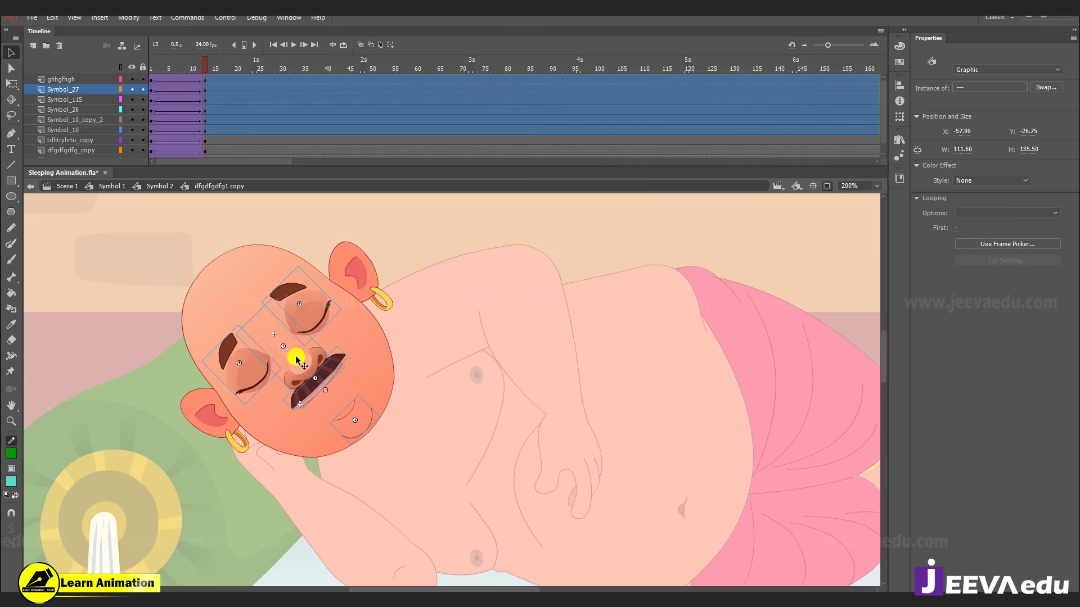
key("Left")
key("Up")
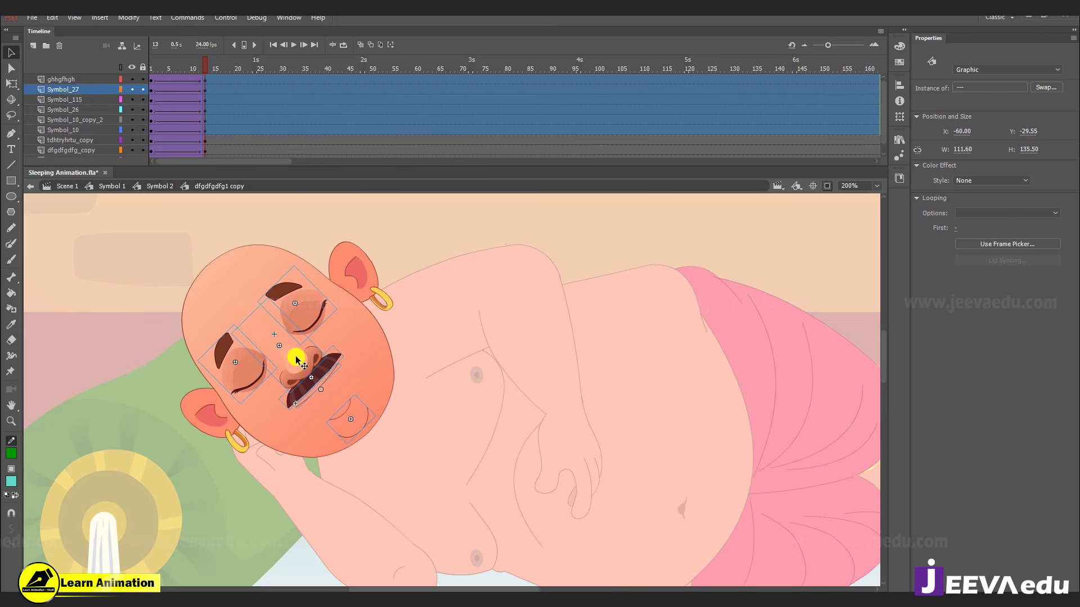
key("Up")
key("Up")
key("Up")
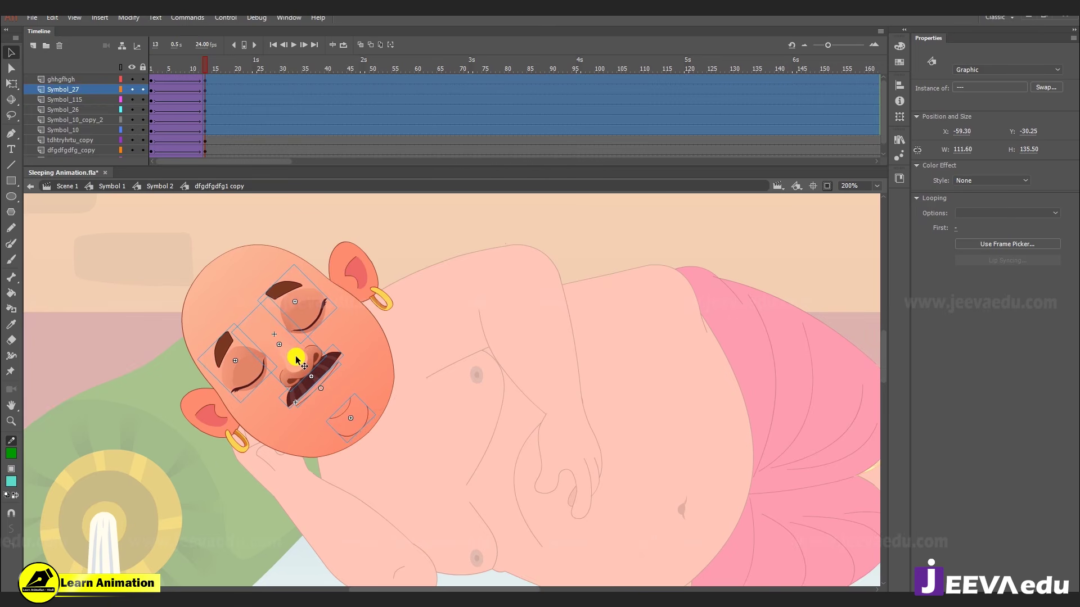
key("Up")
key("Up")
key("Up")
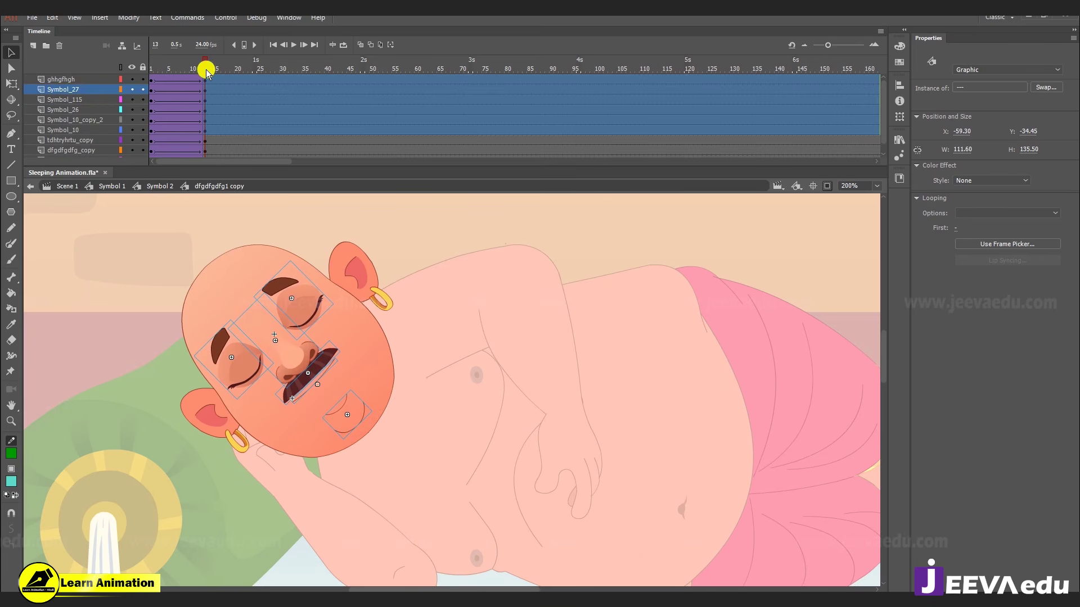
- Preview the facial features' movement between frame 1 and frame 13
left_click(152, 71)
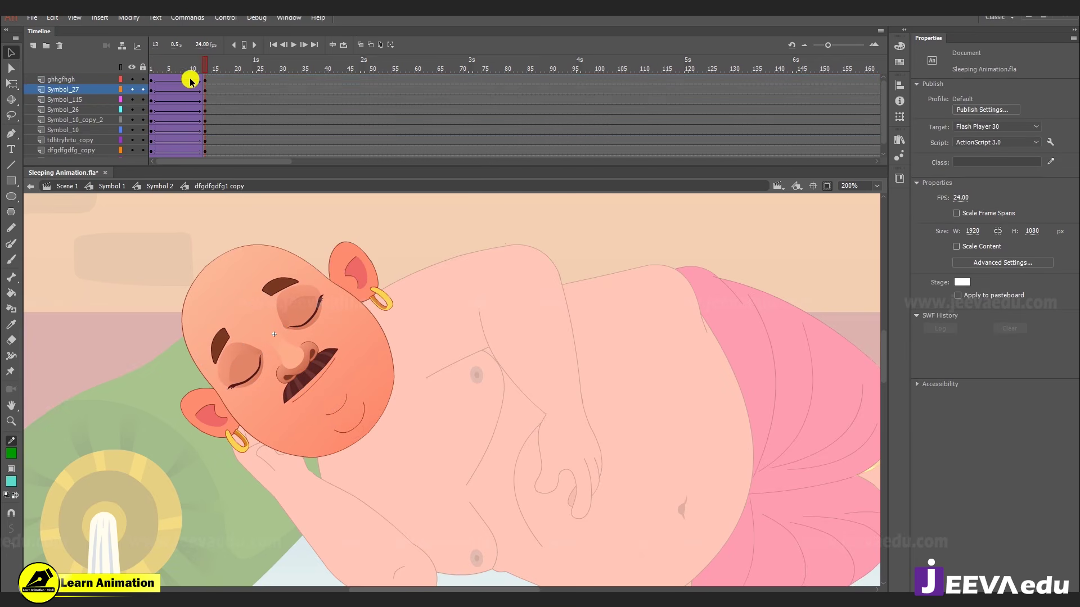
left_click(133, 77)
left_click(207, 65)
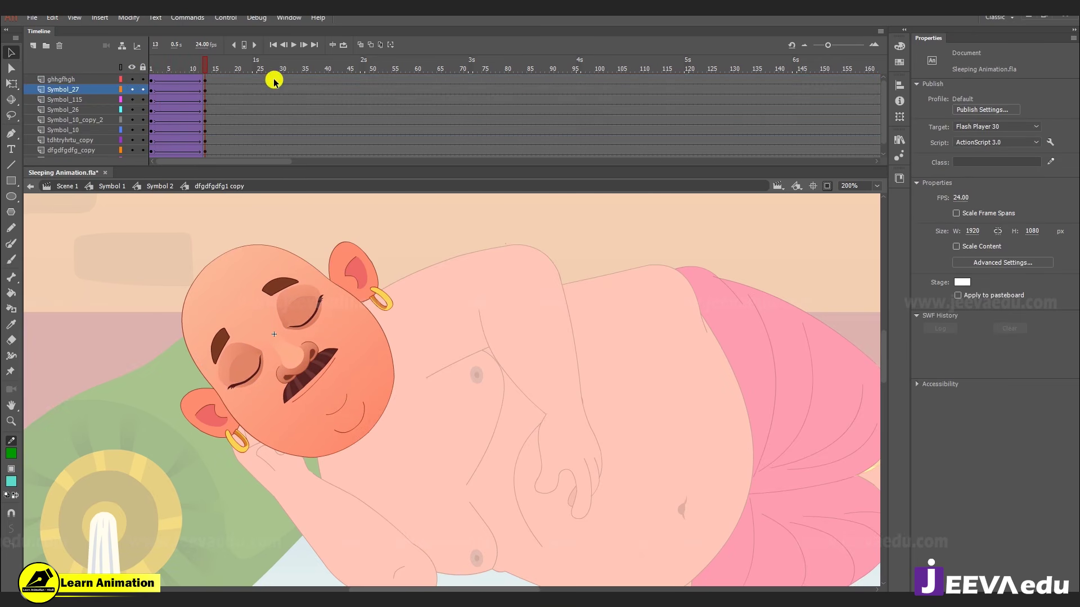
- At frame 13, try nudging both ears together to X -100.65, Y -15.85 and preview their movement
key("period")
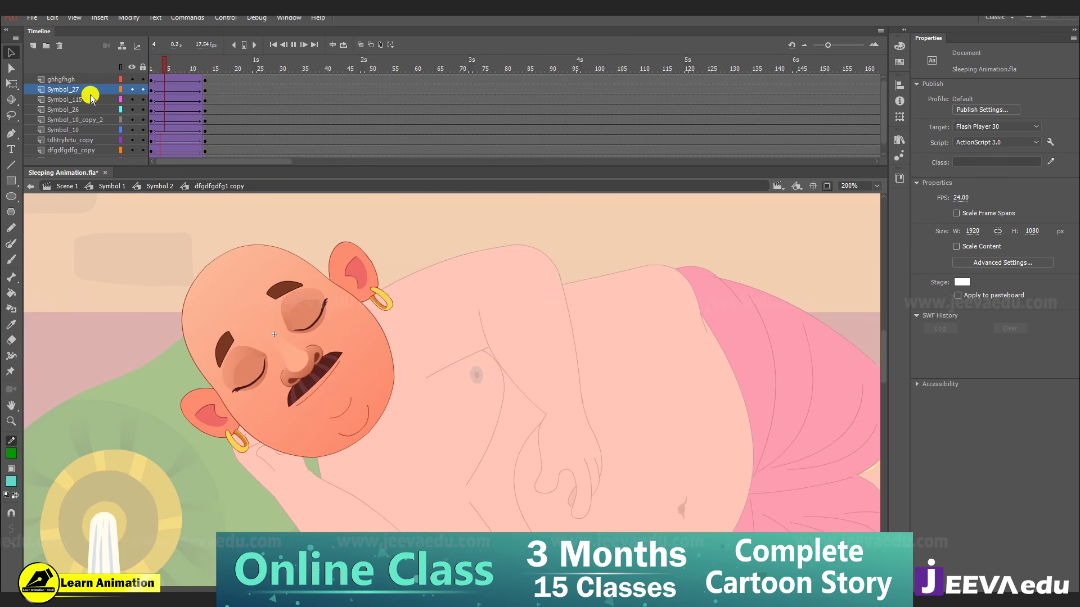
left_click(201, 68)
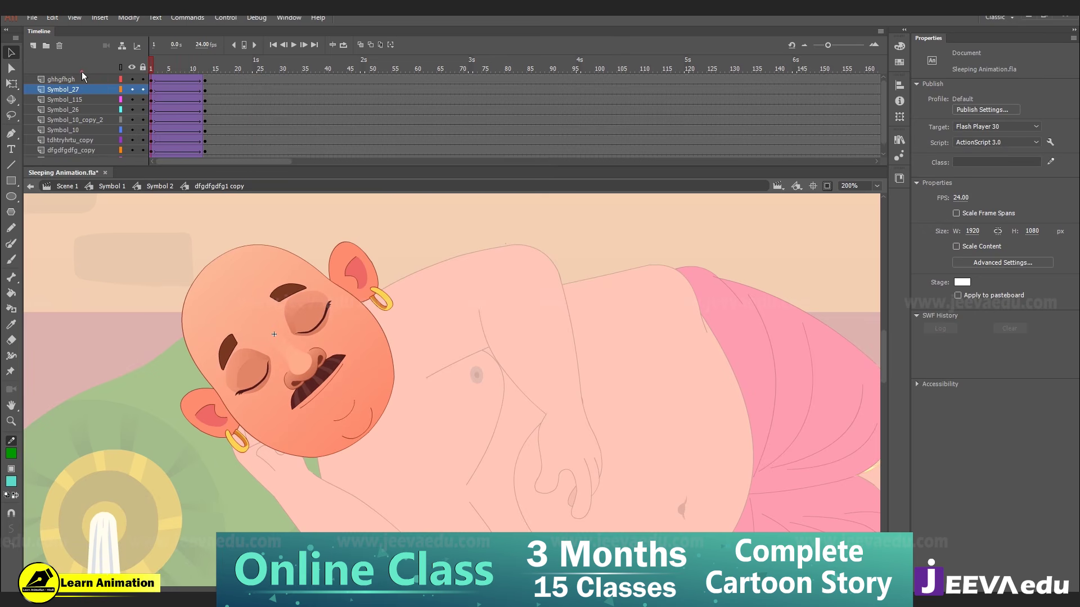
left_click(204, 69)
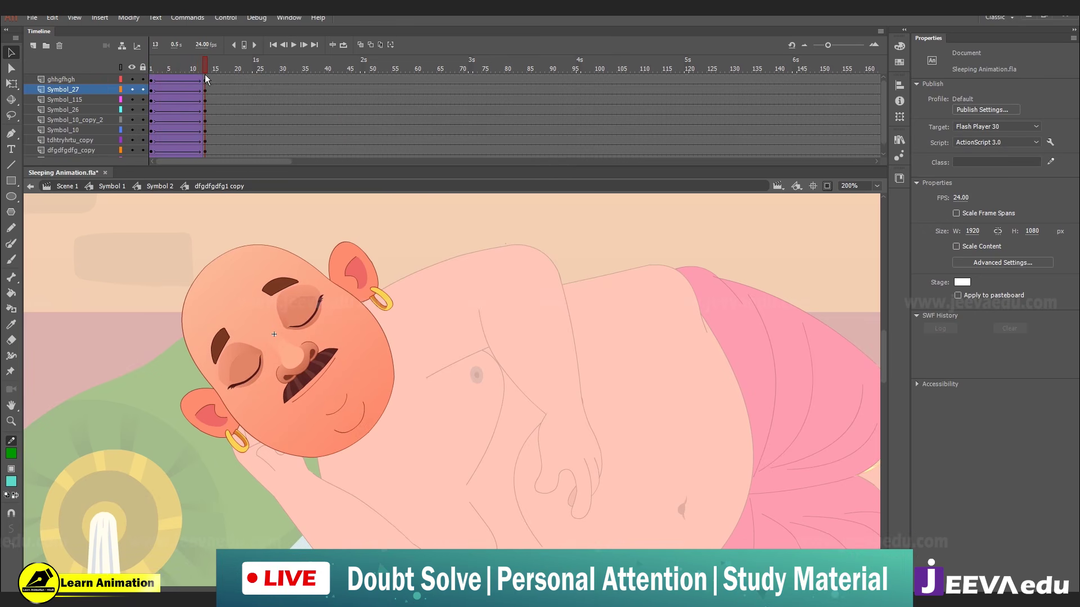
left_click(362, 251)
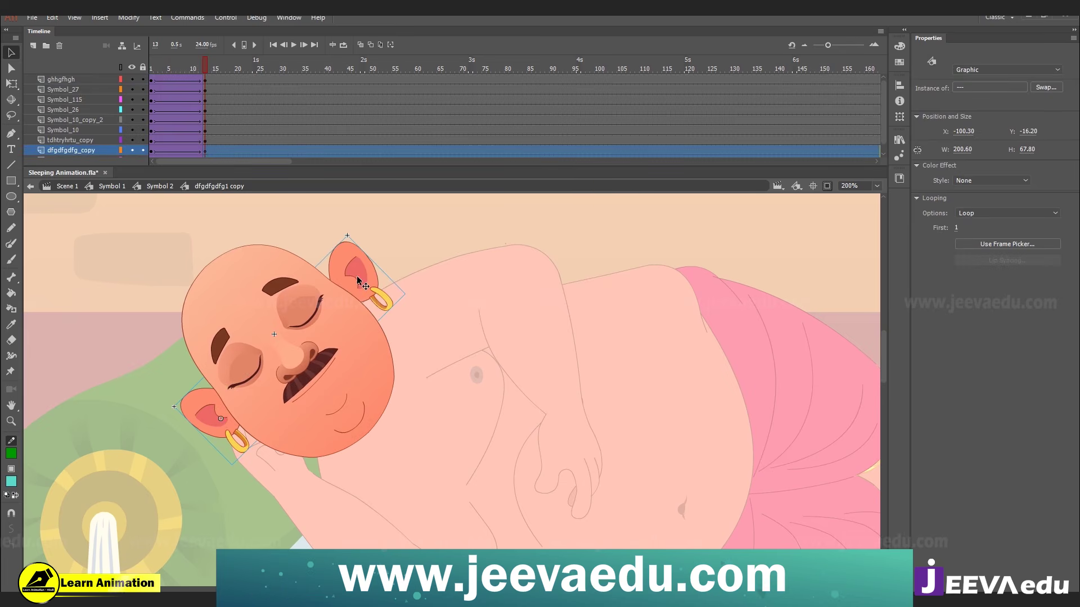
left_click(233, 423)
left_click_drag(222, 413, 222, 414)
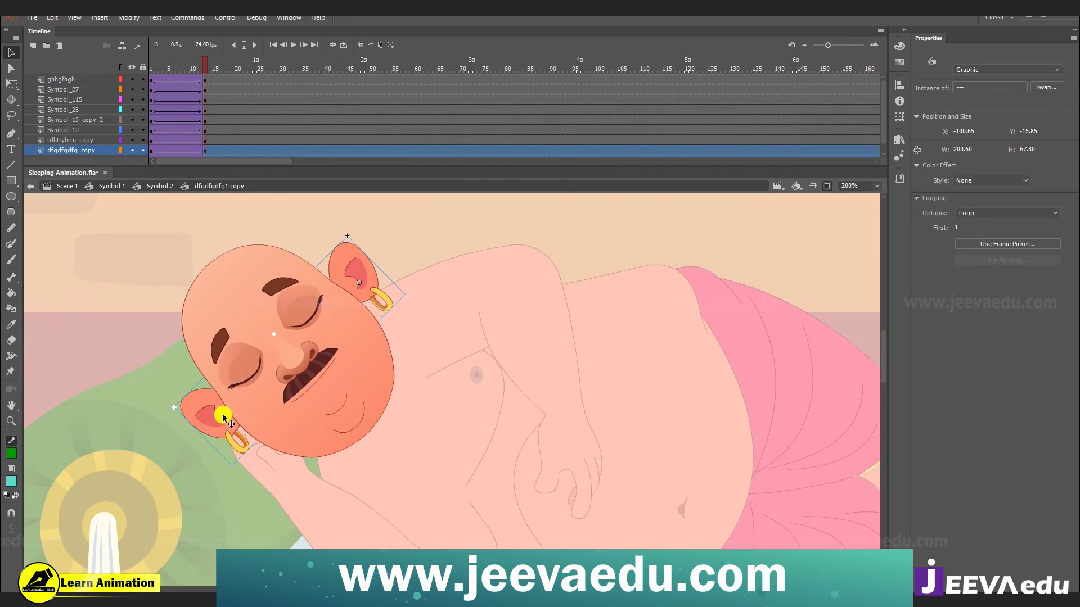
key("Return")
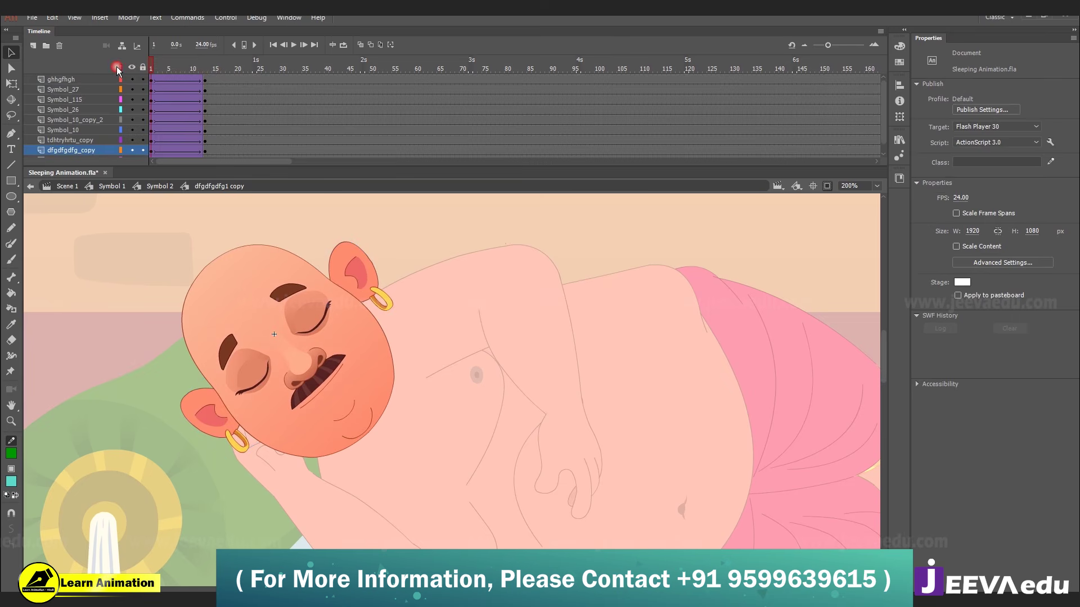
- At frame 13, adjust both ears together to X -100.30, Y -15.50 and preview the head's movement
left_click(356, 279)
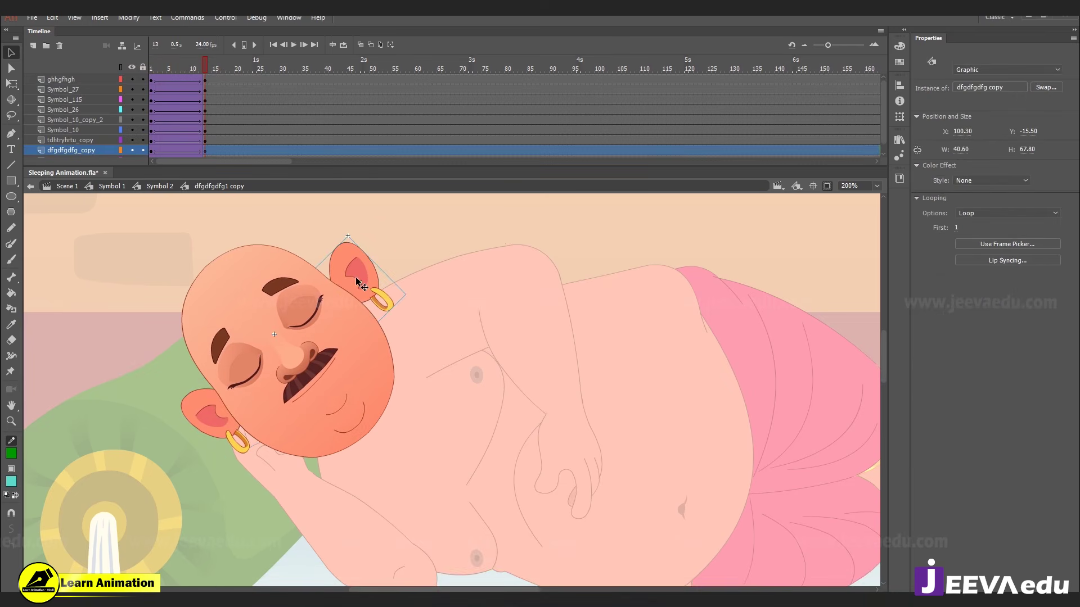
left_click(207, 417, "shift")
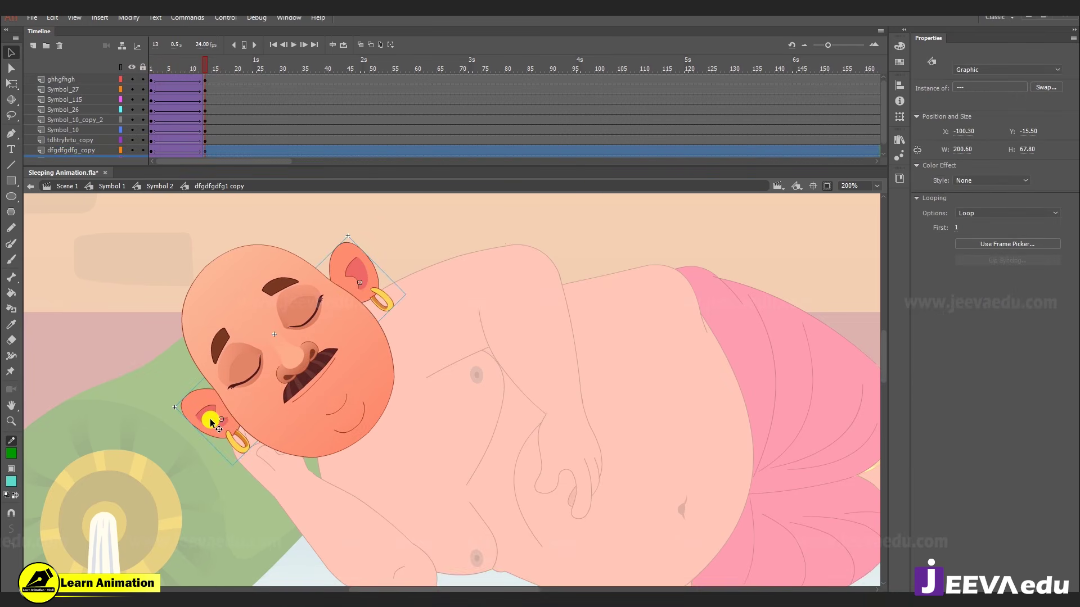
left_click_drag(214, 423, 214, 422)
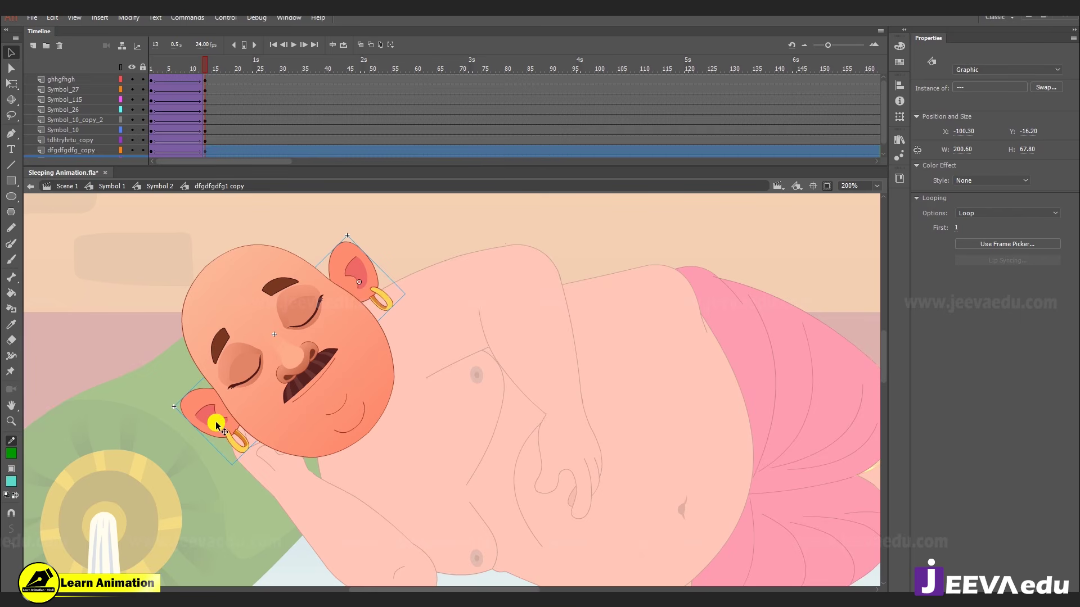
mouse_move(198, 70)
left_mouse_down()
mouse_move(169, 69)
mouse_move(205, 68)
left_mouse_up()
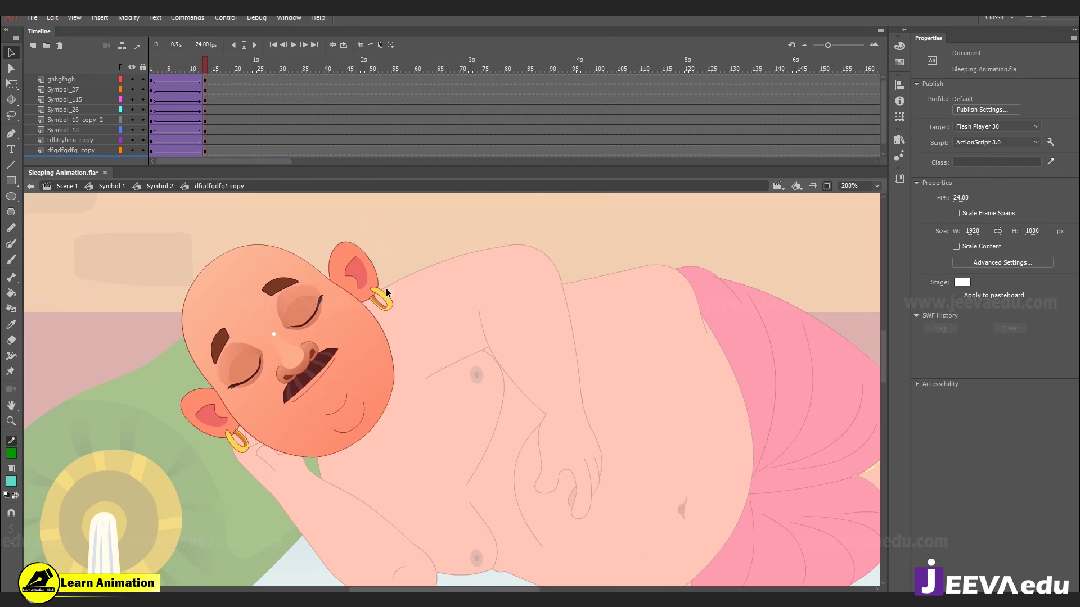
left_click(212, 428)
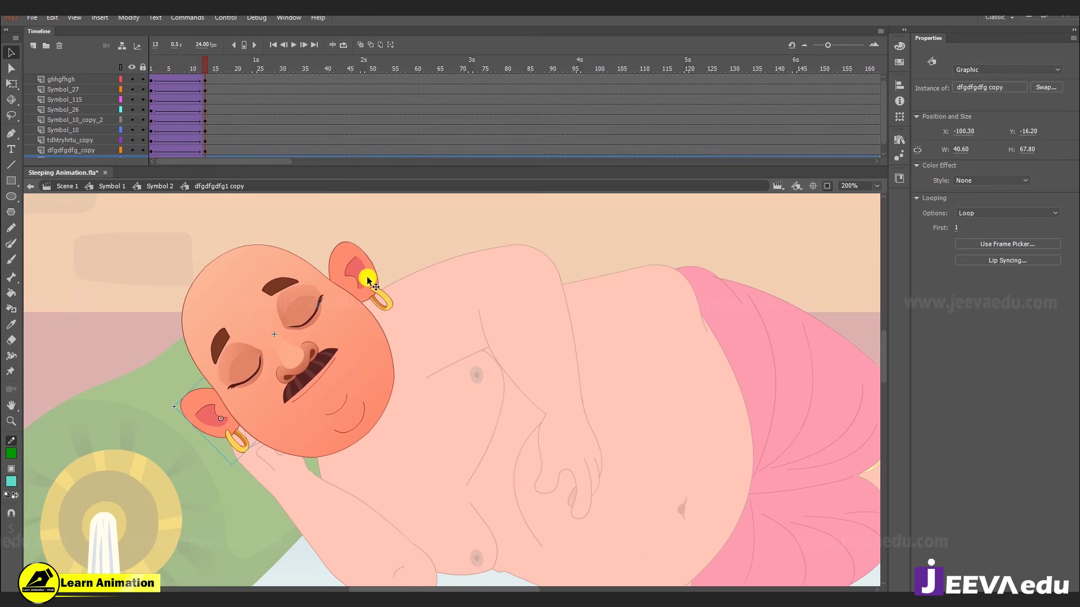
left_click(368, 281, "shift")
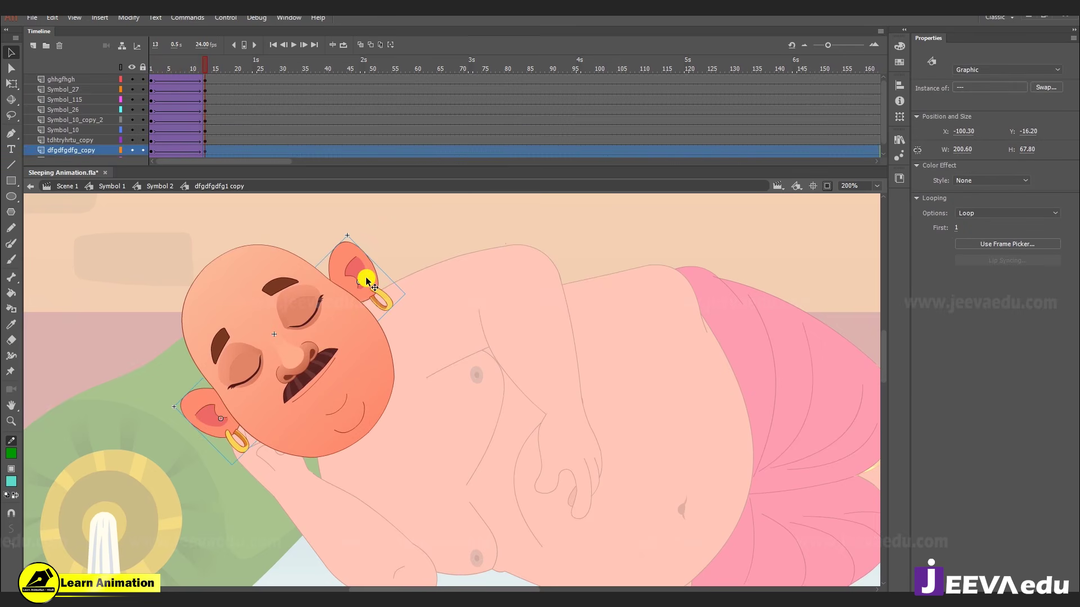
left_click_drag(366, 281, 367, 282)
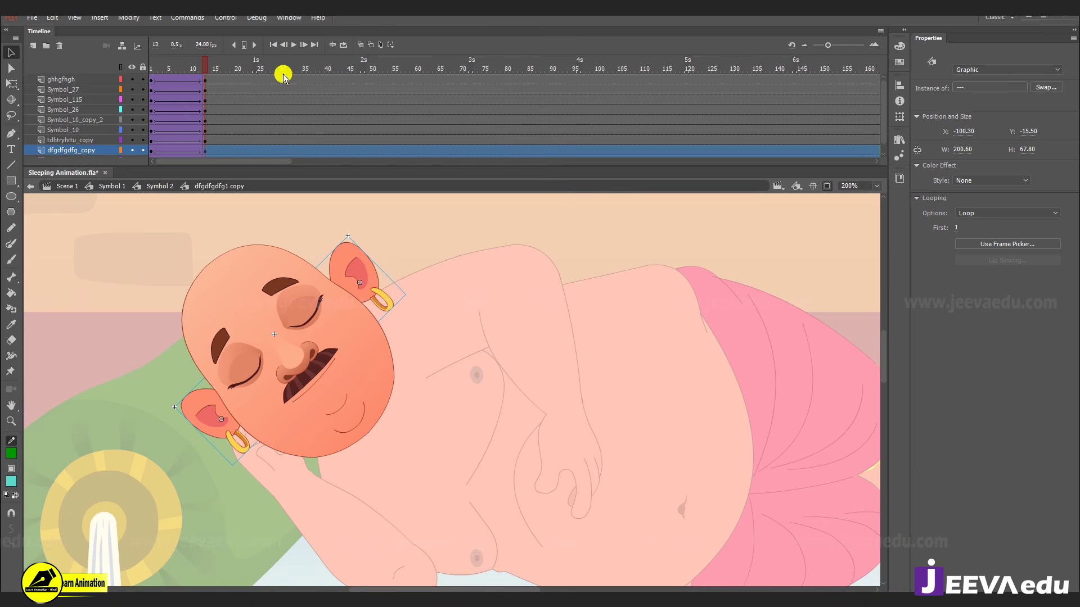
left_click(214, 66)
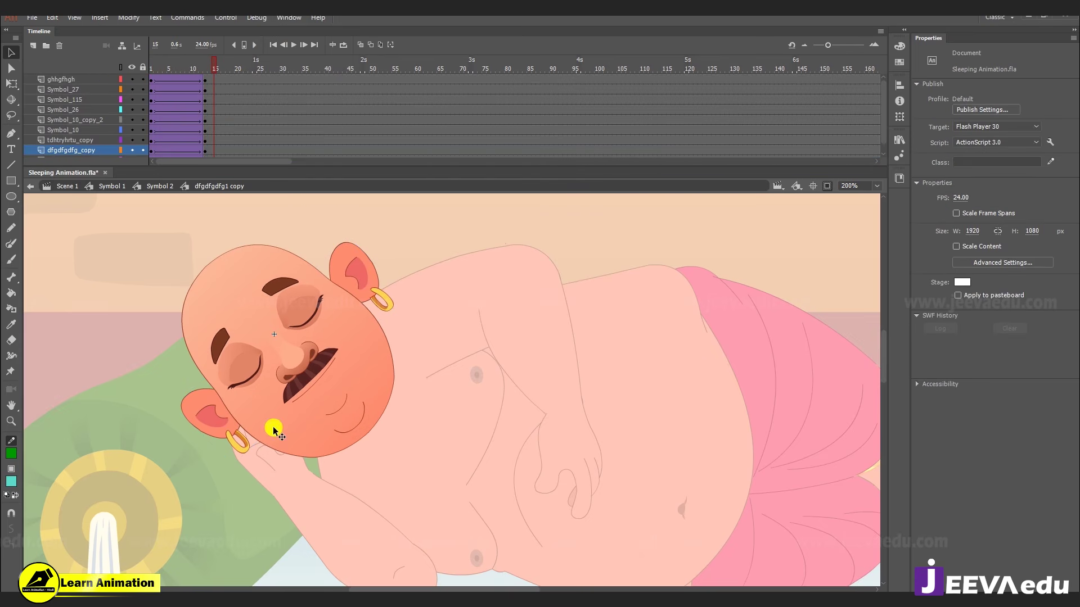
key("Return")
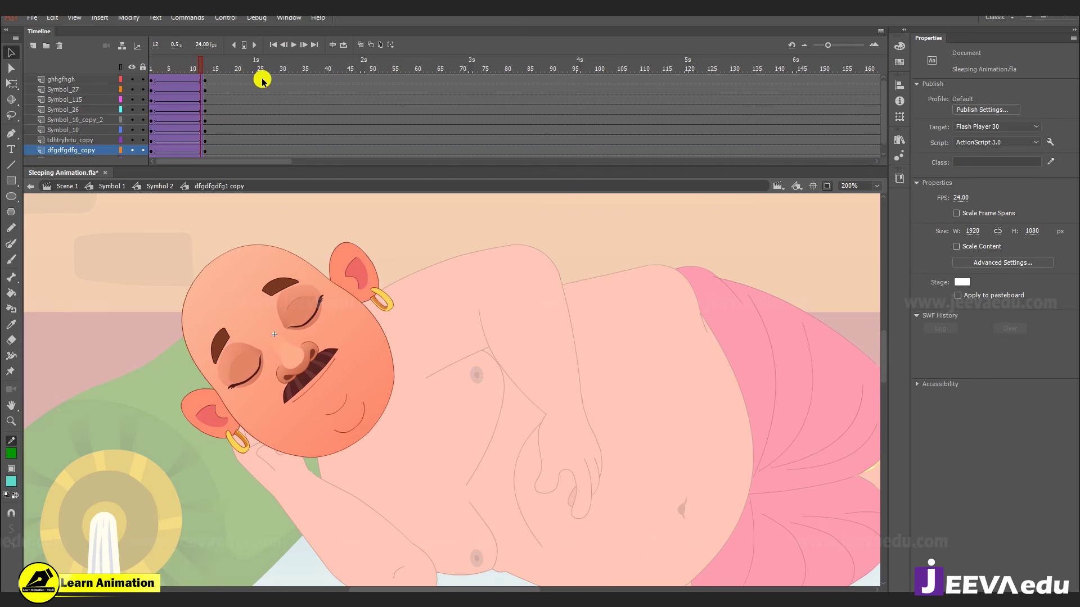
- Insert keyframes at frame 23 on all head layers and clear the frame 13 keyframes so the tweens run from frame 1 to 23
left_click_drag(257, 82, 251, 163)
key("F6")
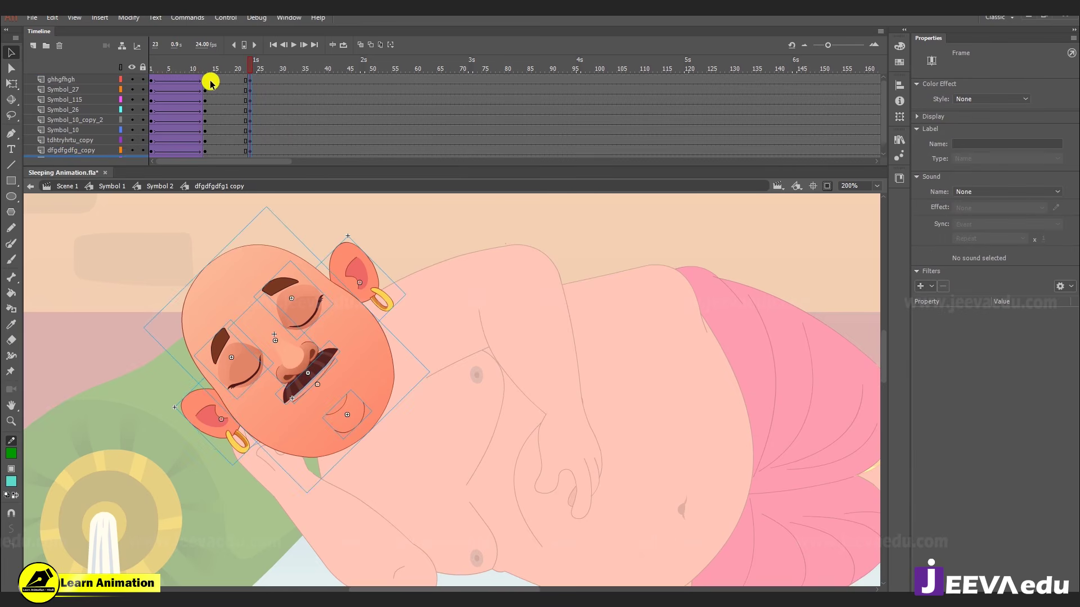
left_click_drag(207, 81, 212, 169)
right_click(205, 136)
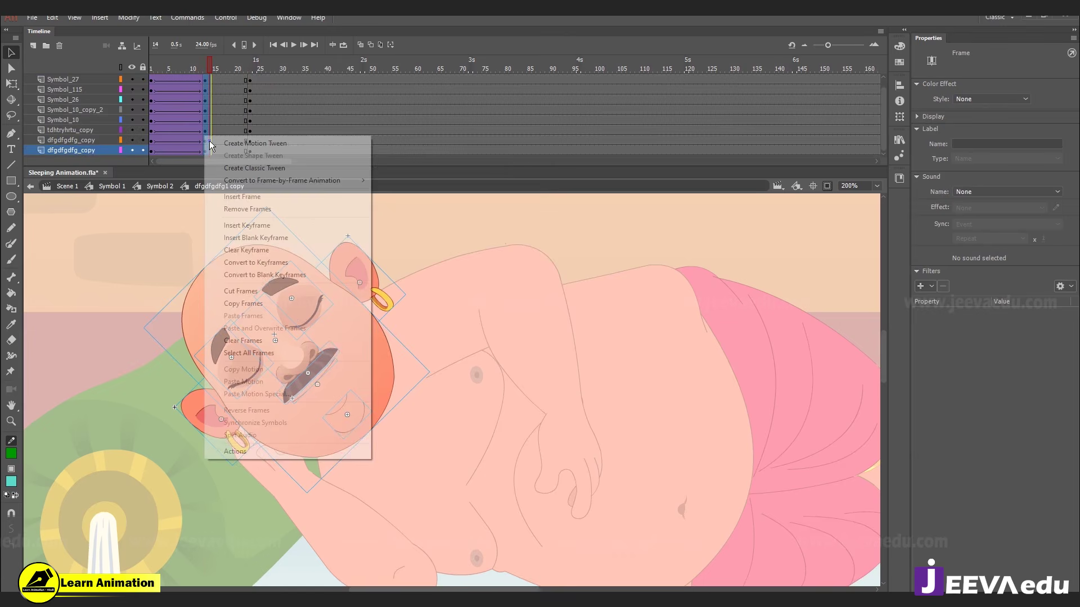
left_click(247, 250)
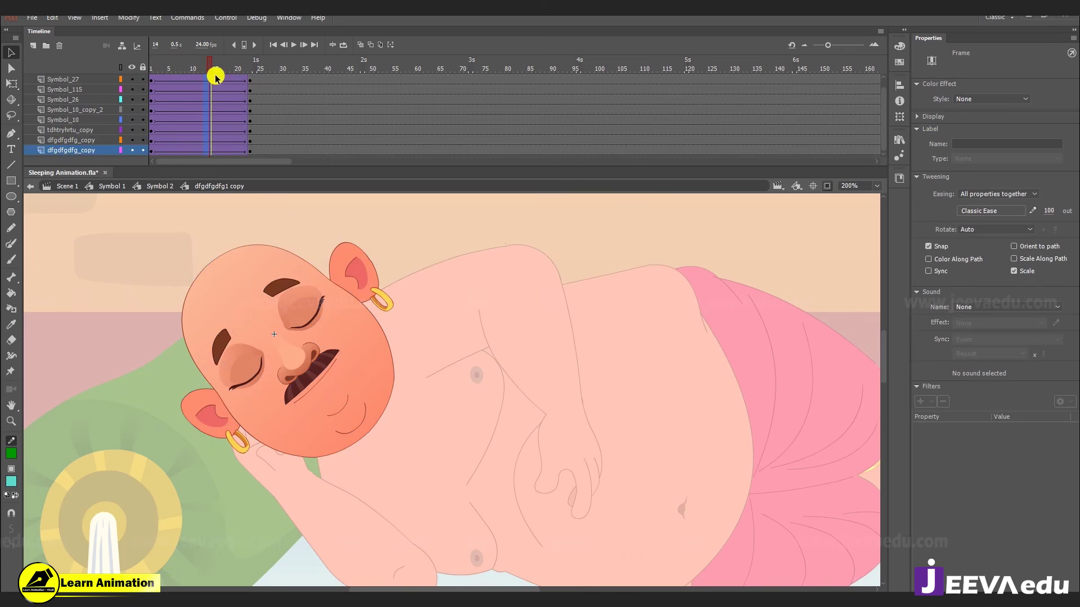
left_click(192, 67)
left_click_drag(151, 71, 268, 77)
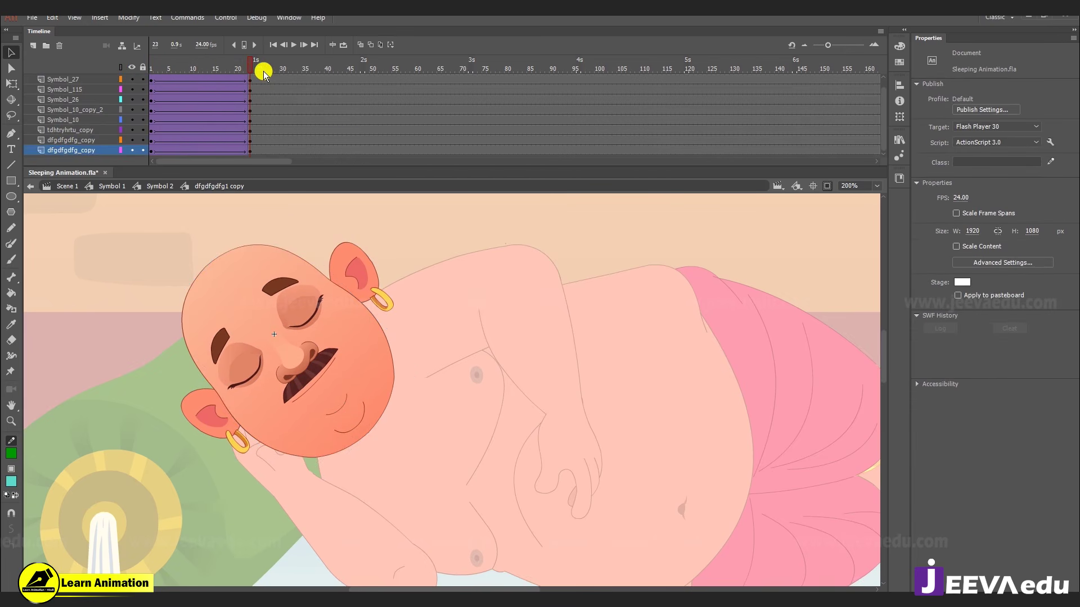
key("Return")
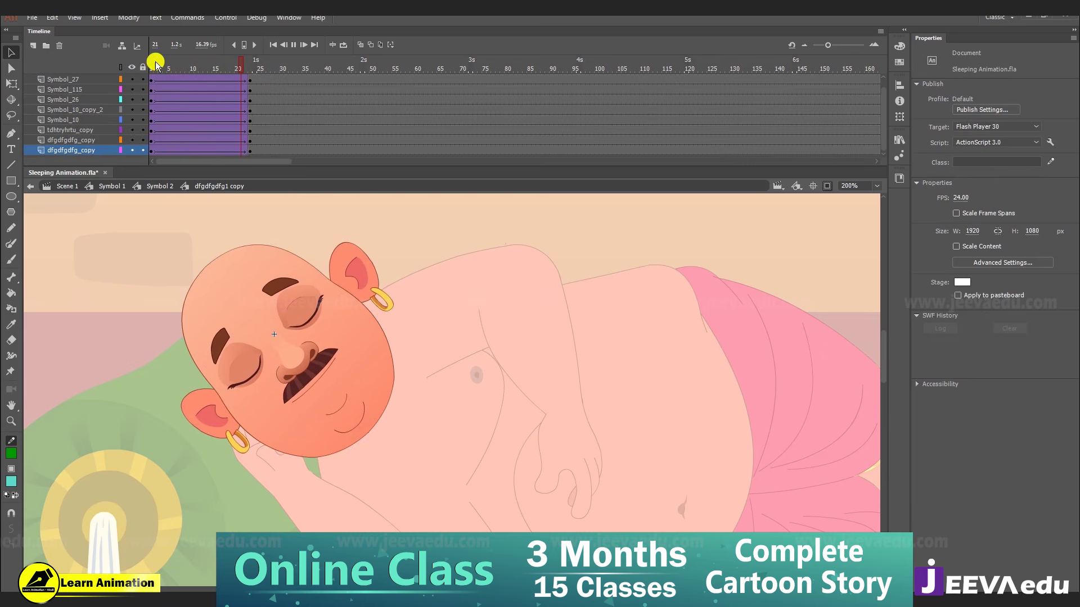
- At frame 23, scale the eyes, nose, moustache and mouth together to 98% and preview the change
left_click(272, 380)
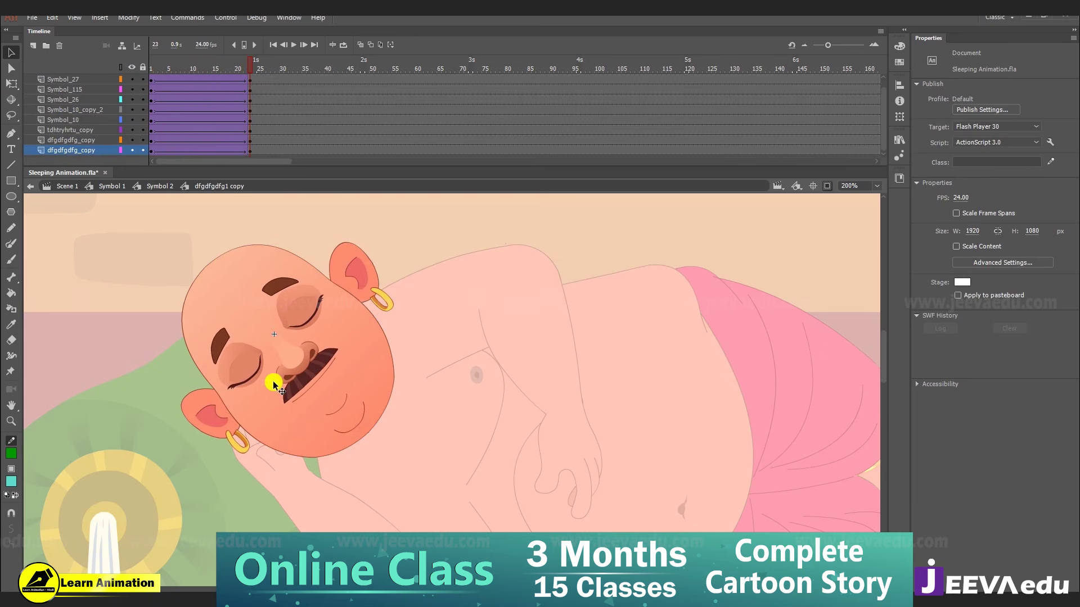
left_click(294, 316, "shift")
left_click(292, 362, "shift")
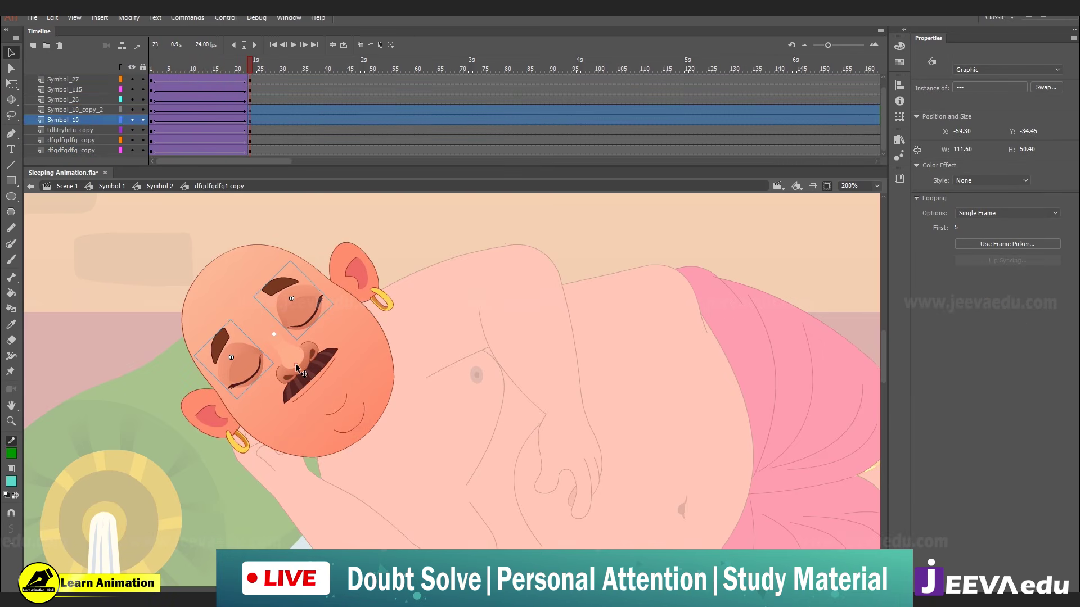
left_click(316, 381, "shift")
left_click(330, 394, "shift")
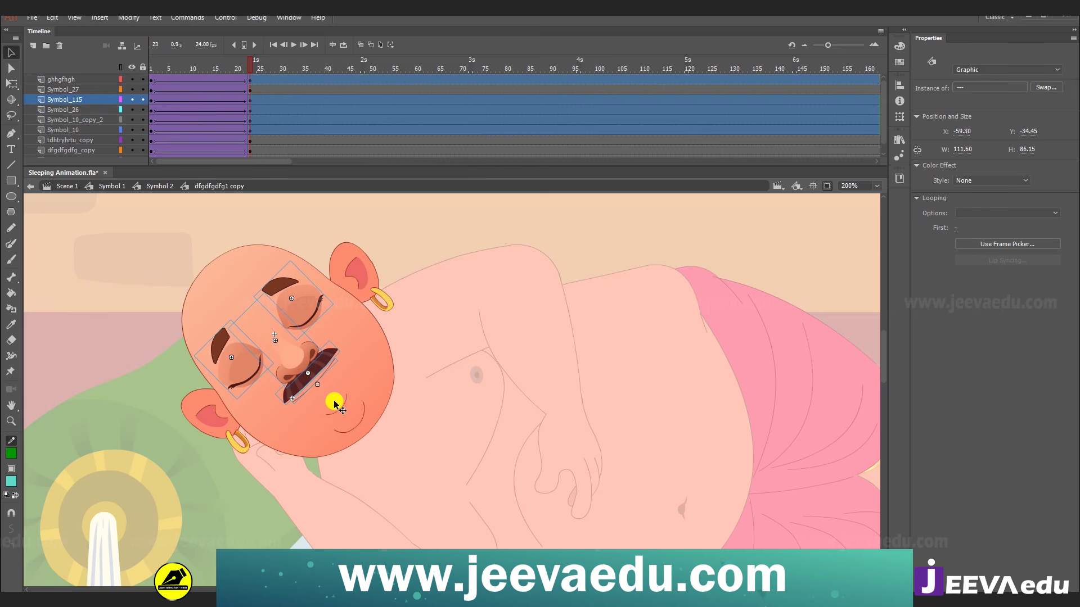
left_click(342, 413, "shift")
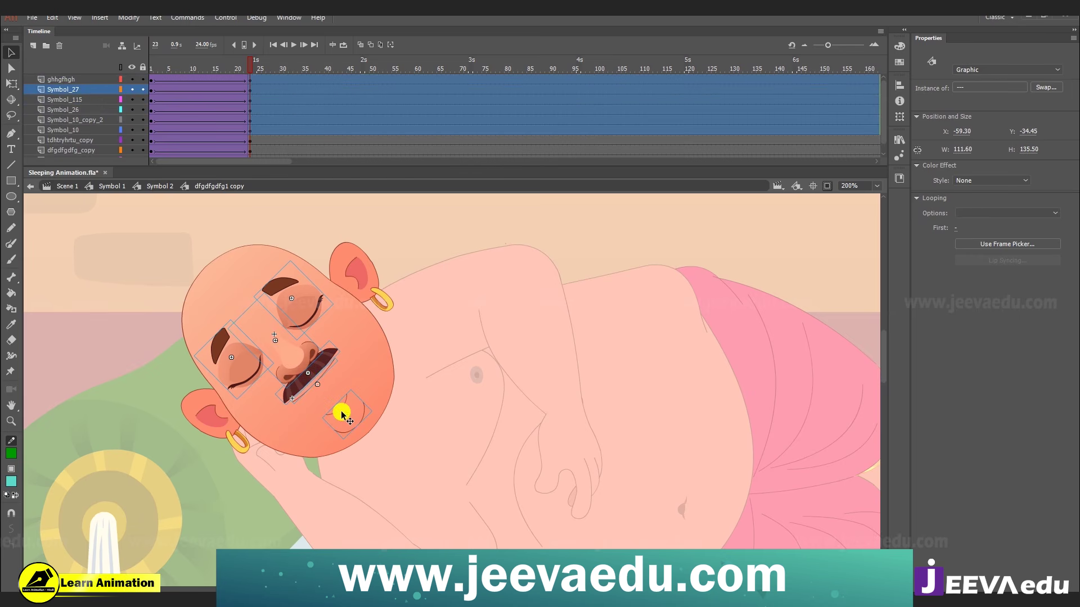
key("ctrl+alt+s")
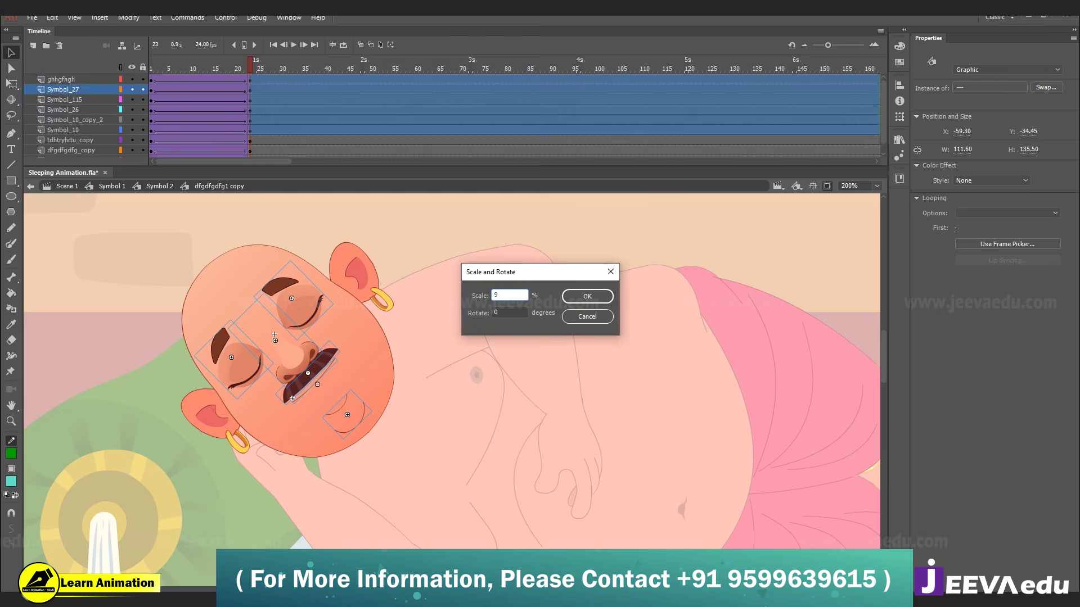
type("98")
key("Return")
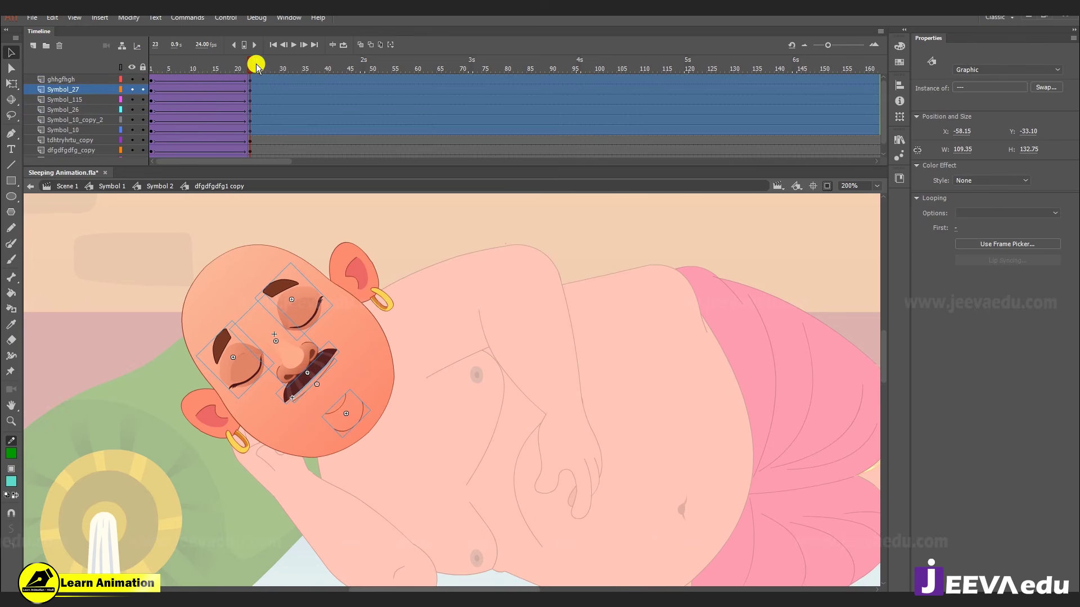
key("Return")
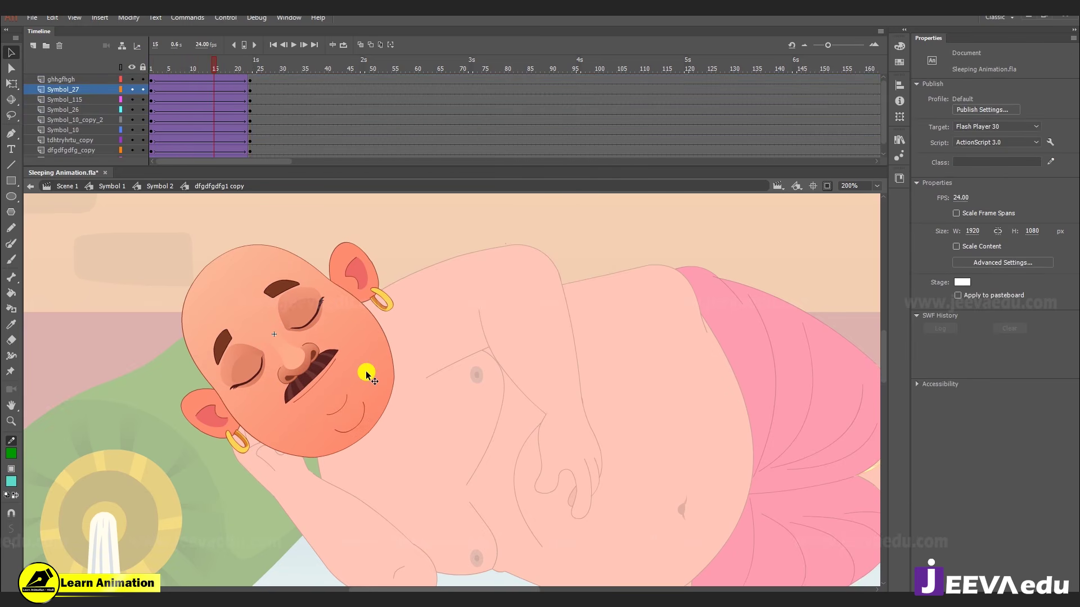
- Scale the eyes, nose, moustache and mouth together by a further 99% at frame 23
left_click_drag(480, 451, 525, 451)
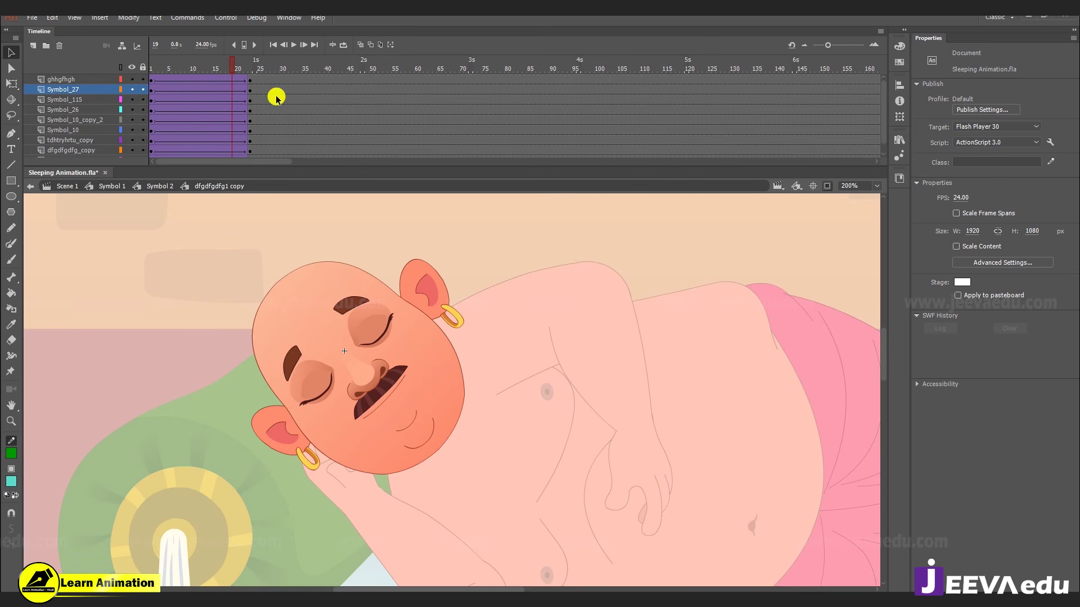
left_click_drag(218, 73, 382, 383)
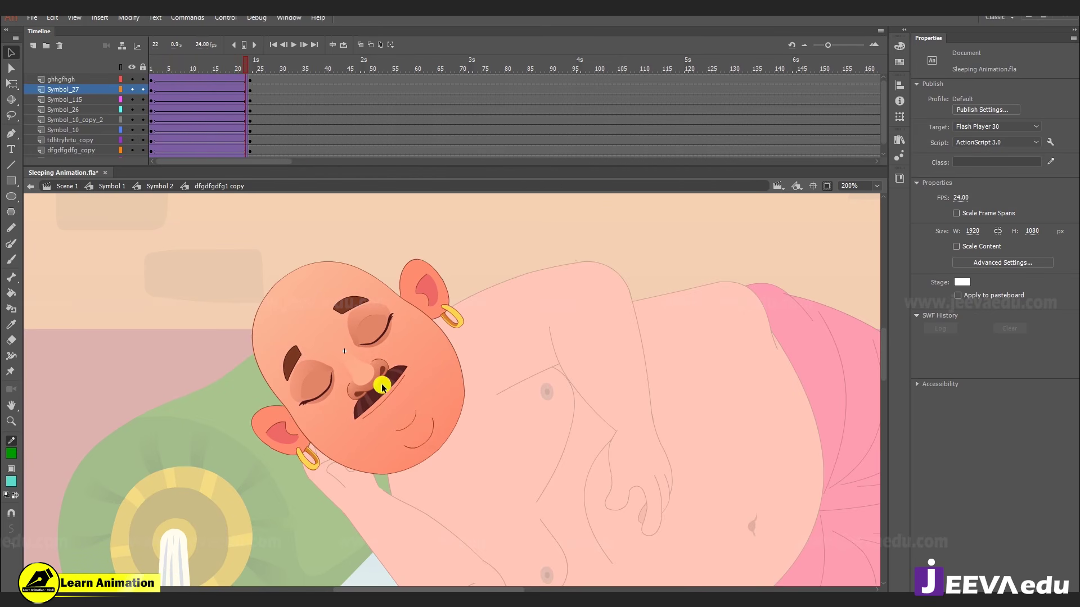
left_click(251, 86)
left_click(328, 368)
left_click(385, 315, "shift")
left_click(378, 383, "shift")
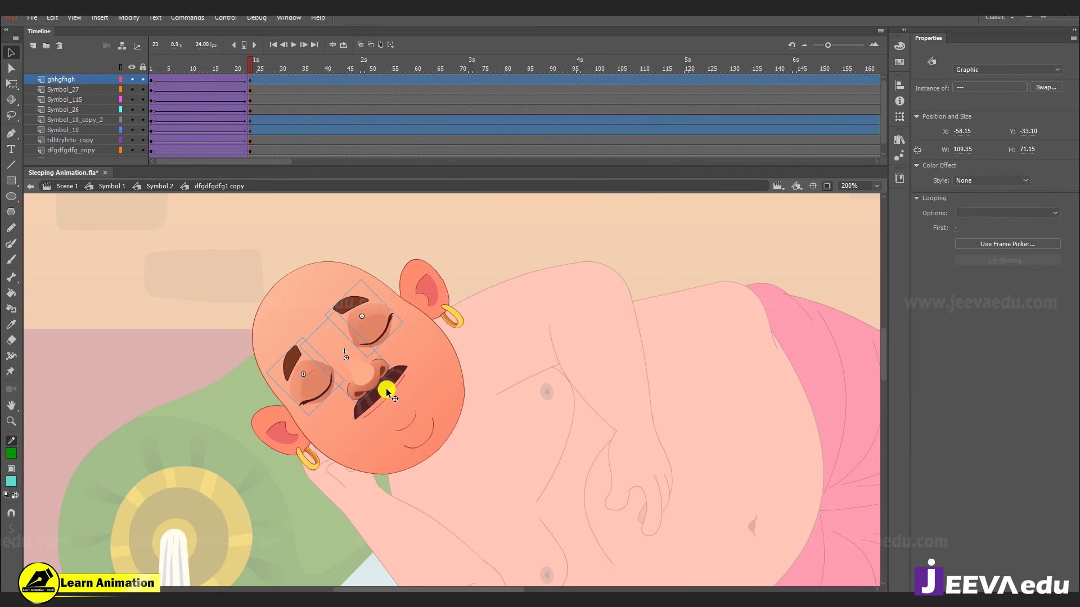
left_click(386, 388, "shift")
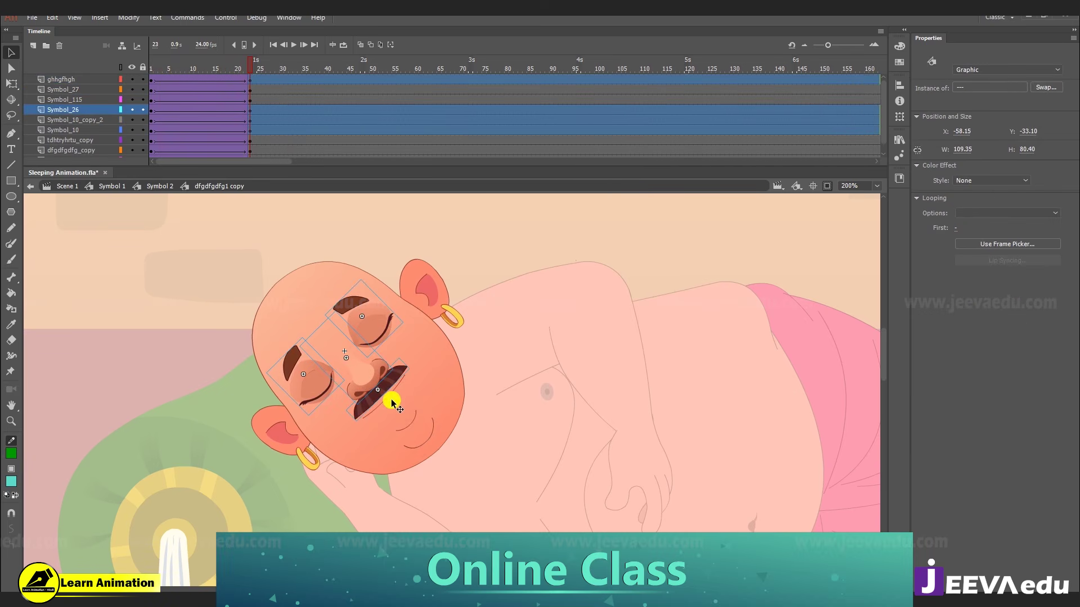
left_click(413, 427, "shift")
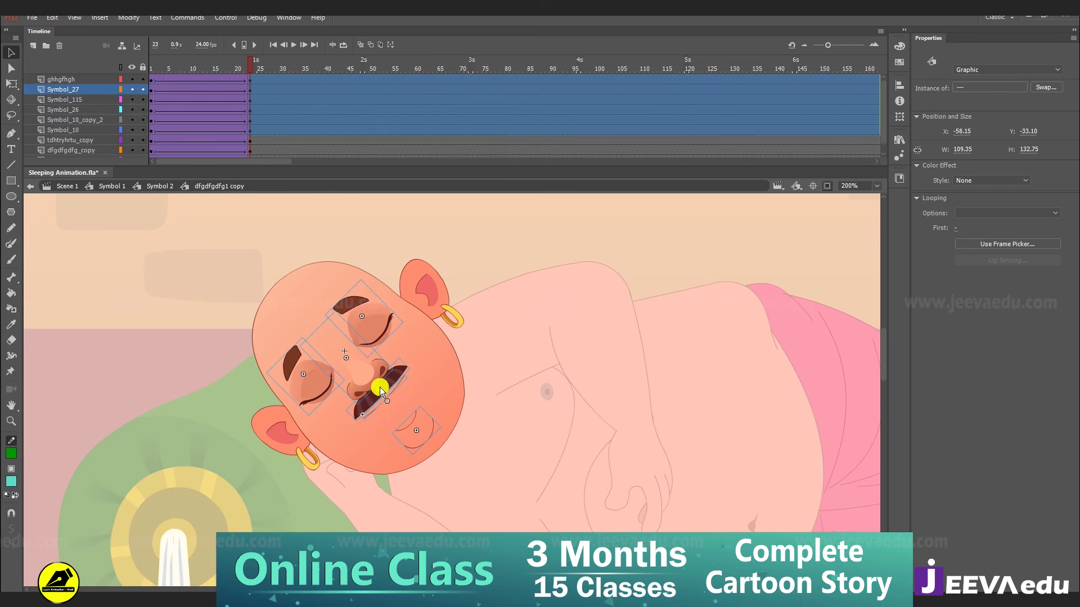
key("ctrl+alt+s")
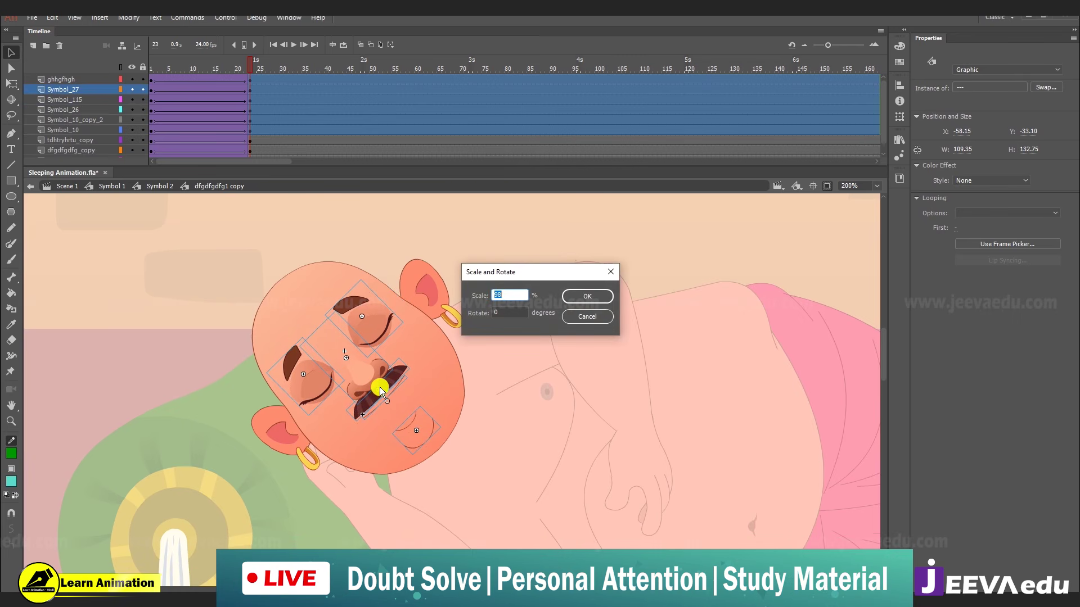
type("99")
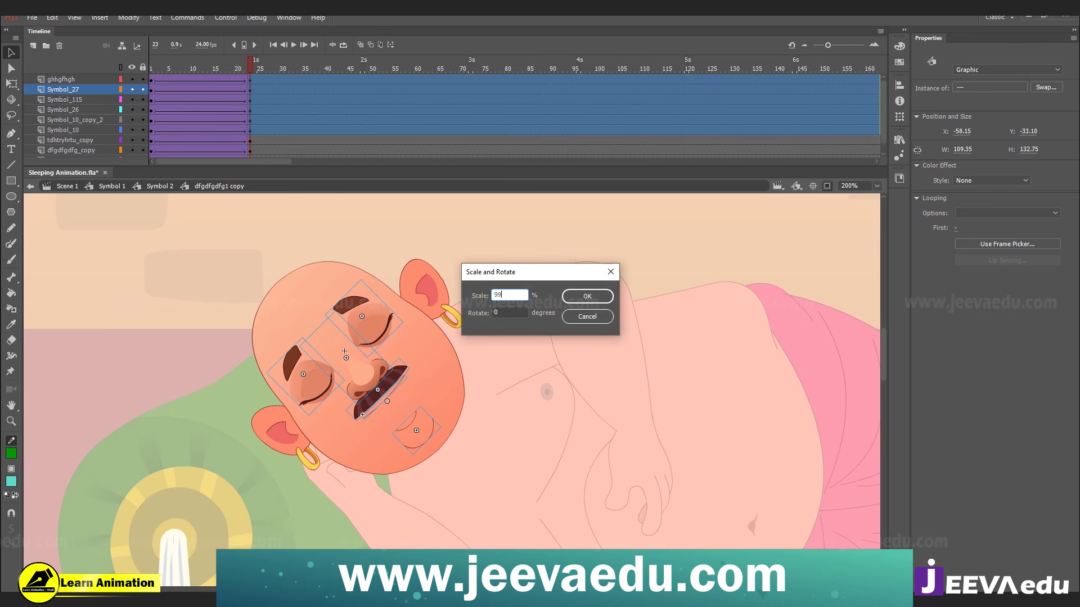
key("Return")
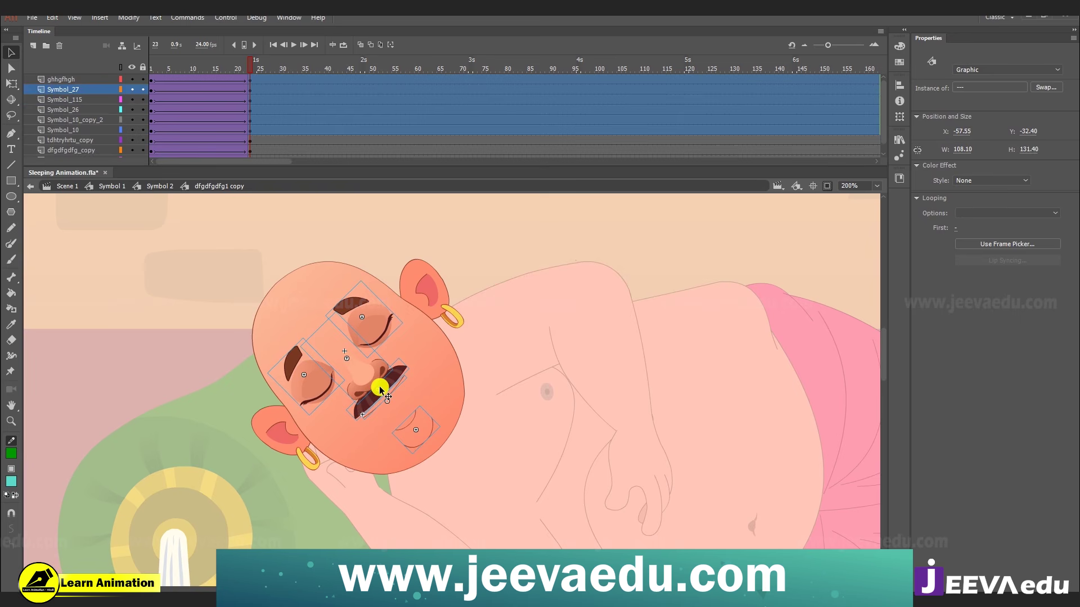
- Play the head animation from frame 1 several times to check the motion up to the frame 23 pose
left_click_drag(245, 65, 18, 94)
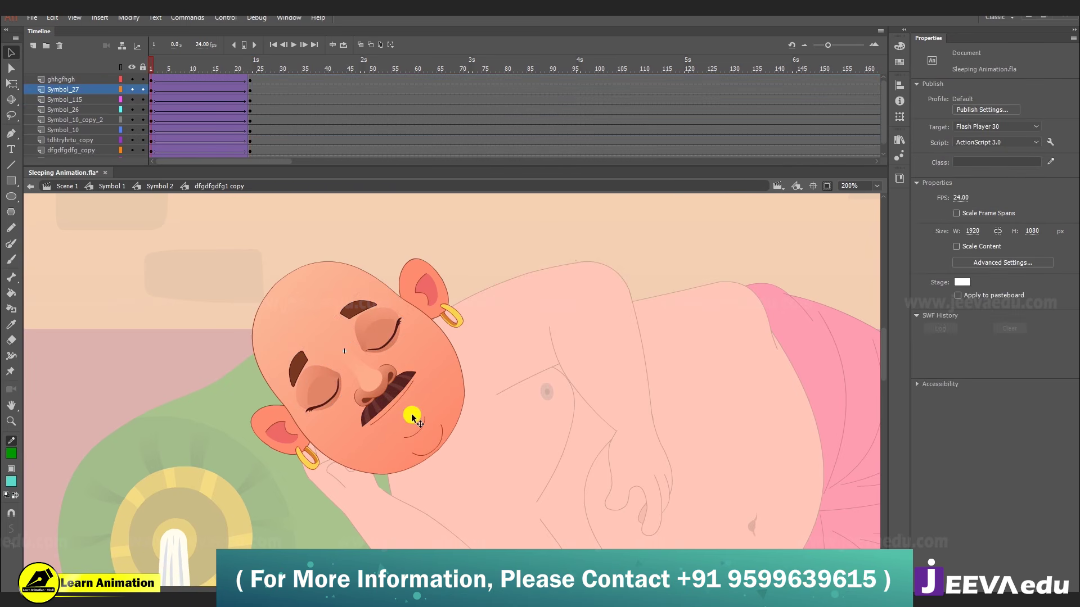
key("Return")
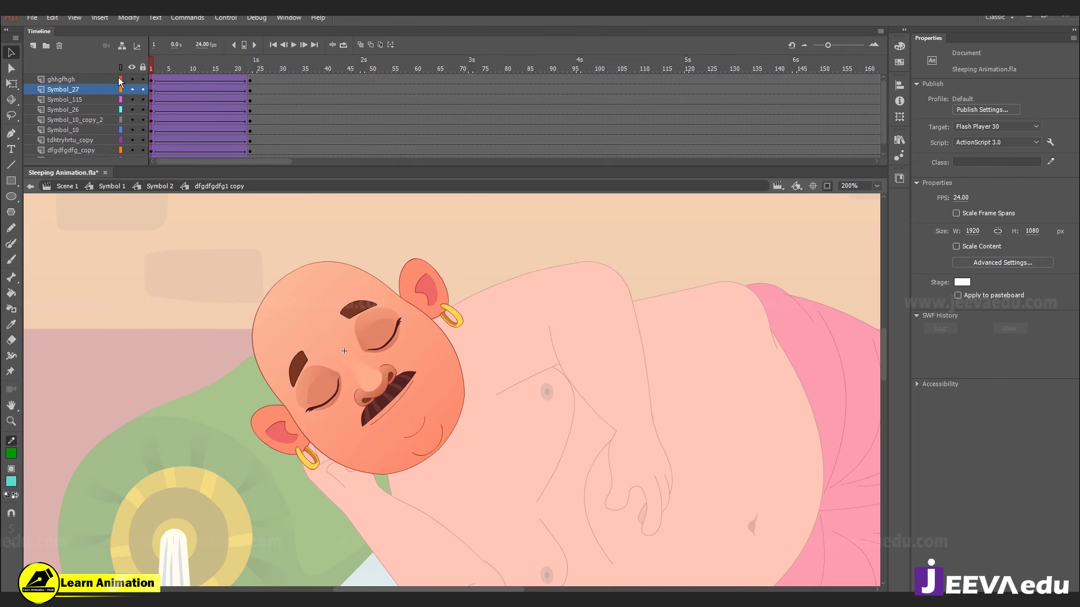
left_click(252, 70)
key("Return")
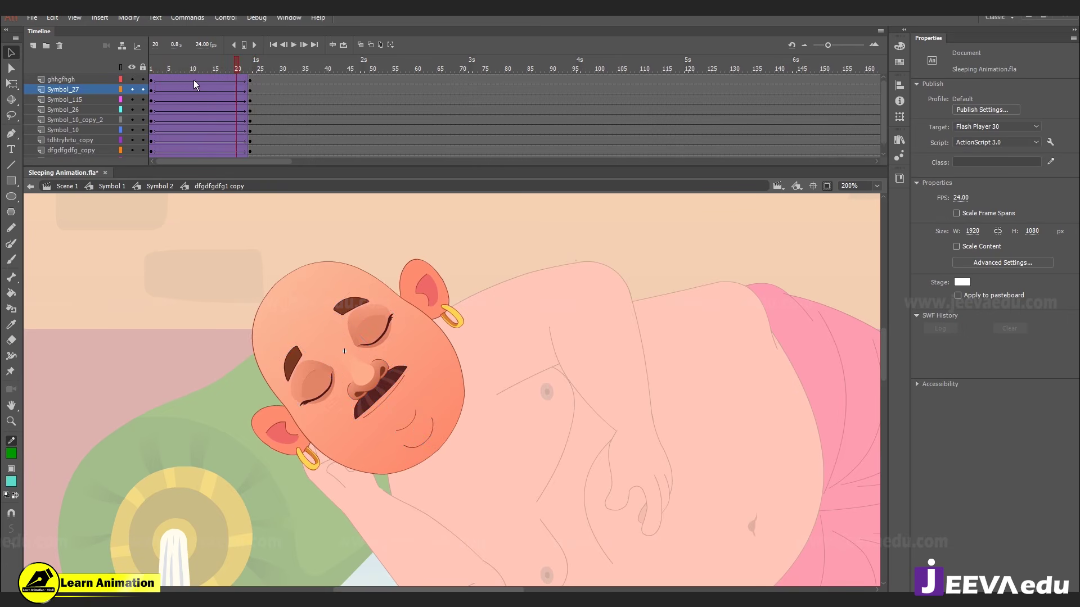
left_click(186, 105)
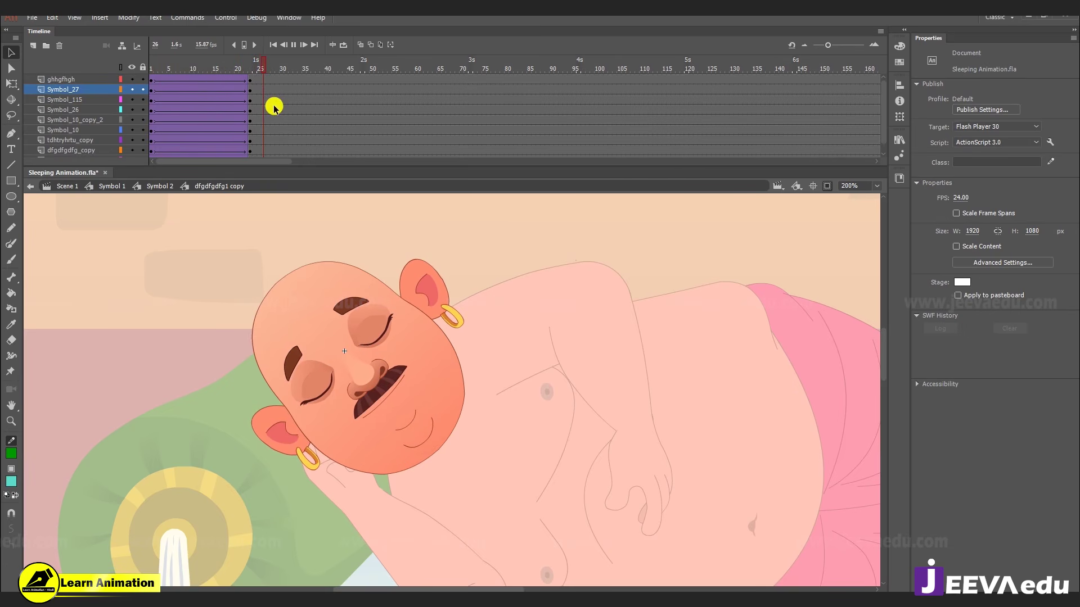
left_click(265, 78)
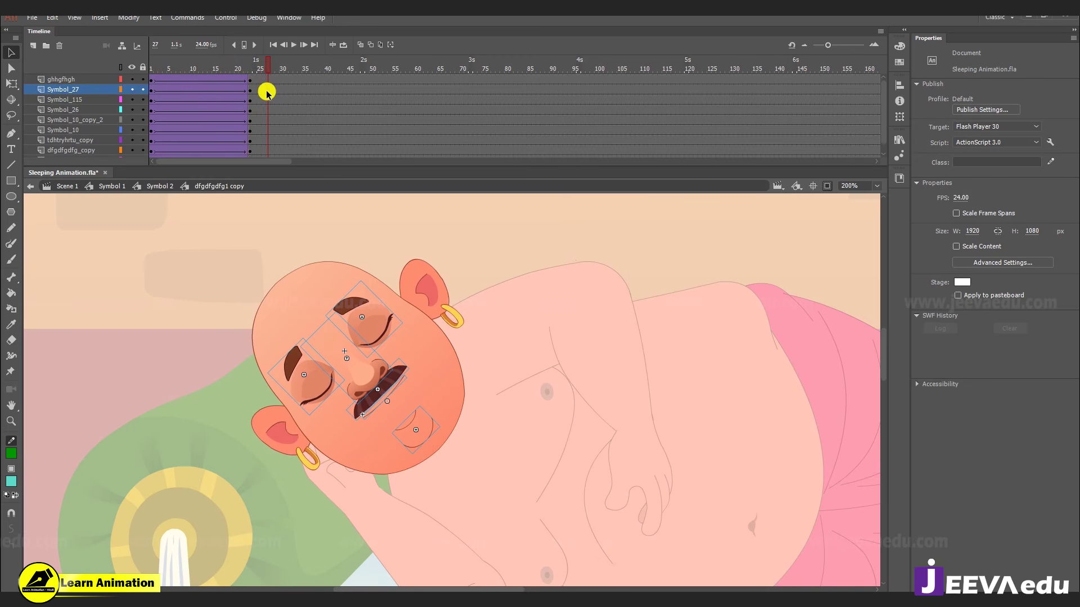
key("Return")
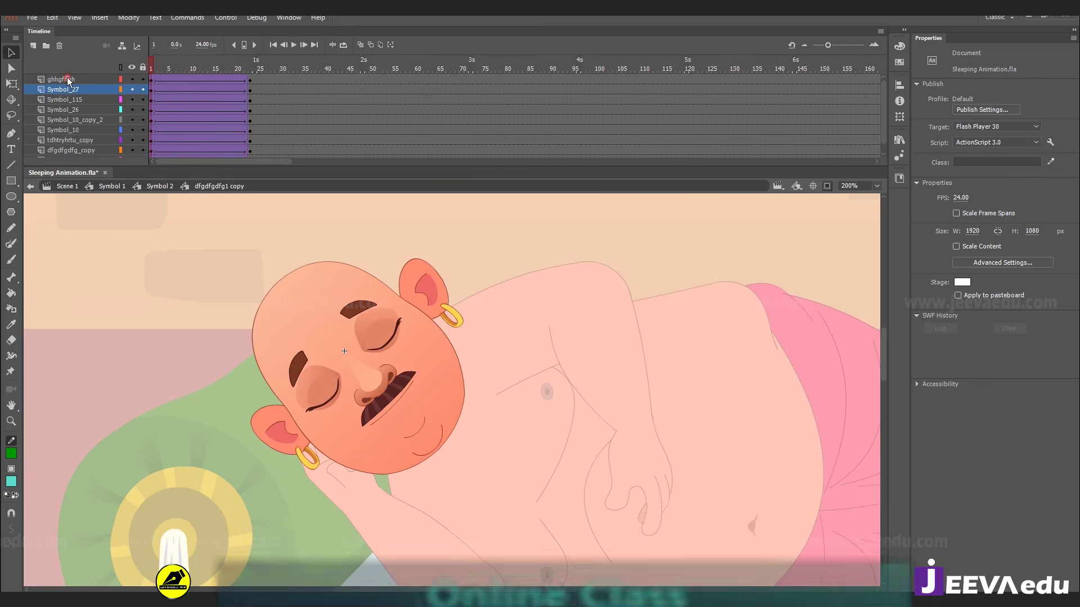
left_click(277, 92)
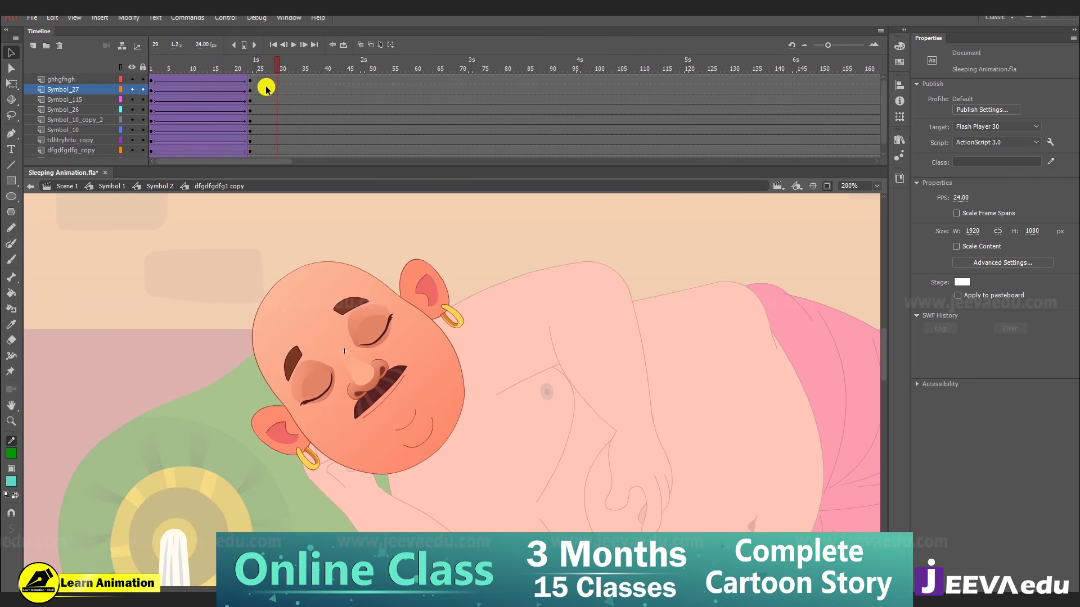
- Insert keyframes at frame 26 on all head layers to hold the frame 23 pose
left_click(264, 82)
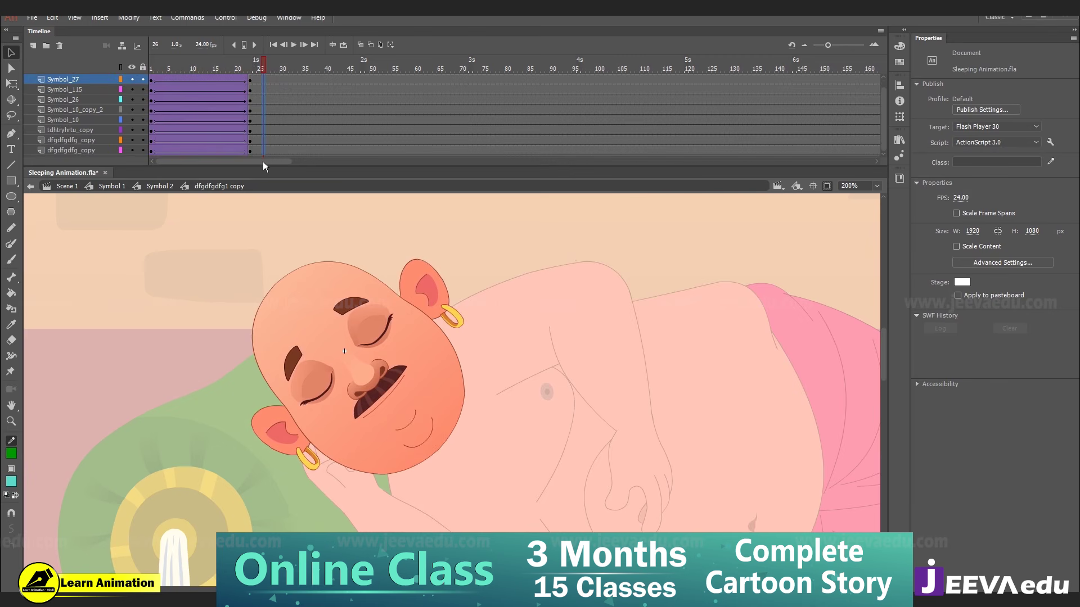
left_click_drag(262, 160, 262, 79)
key("F6")
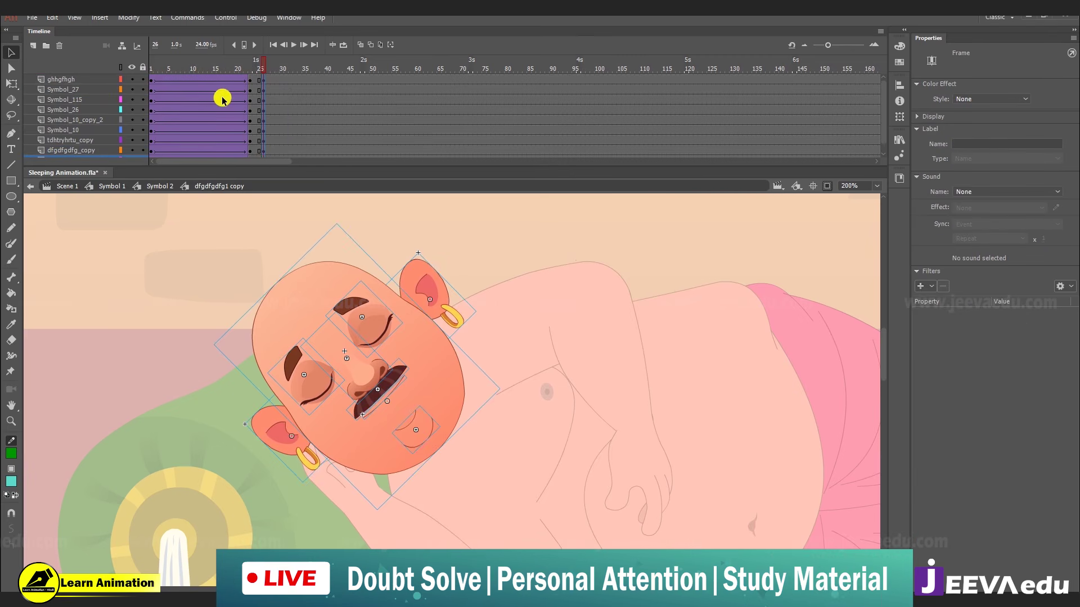
- Duplicate the frame 1 keyframes of all head layers to frame 47 and remove the classic tweens from those copies
left_click_drag(150, 79, 151, 167)
left_click_drag(150, 86, 358, 83)
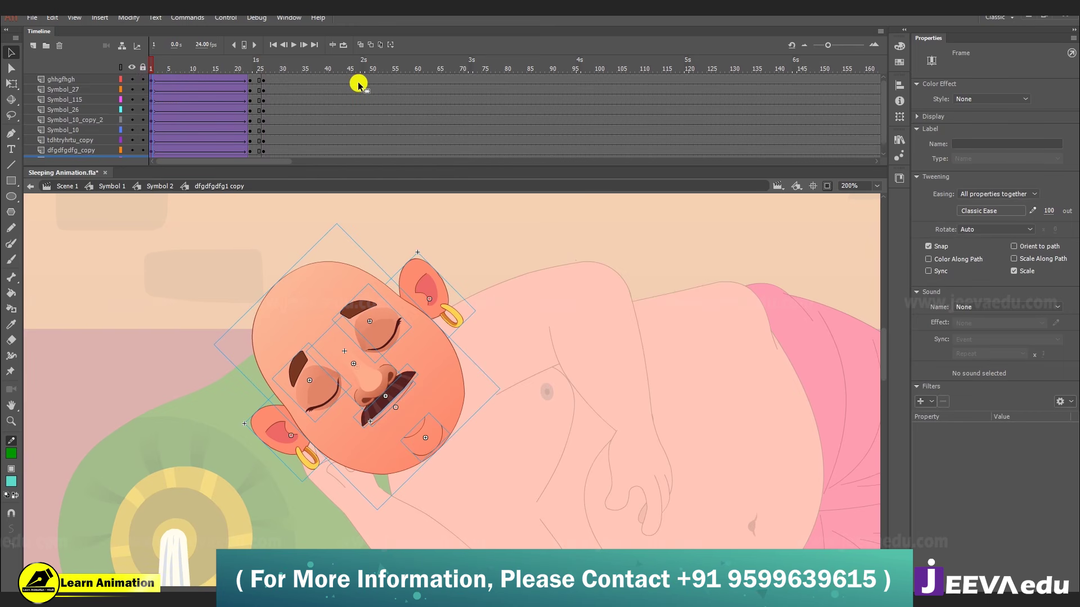
left_click(359, 84)
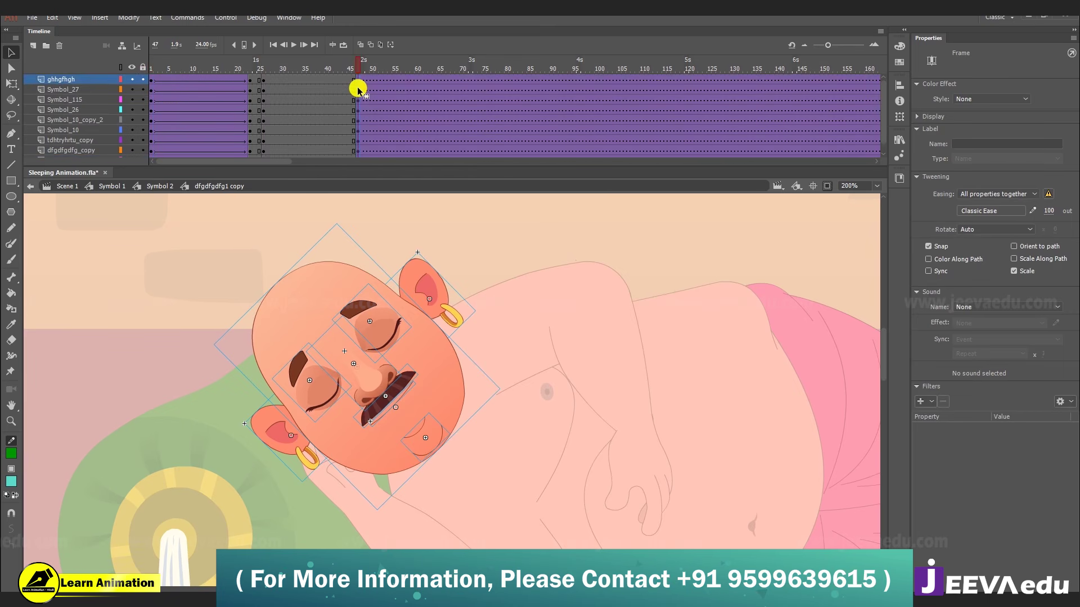
right_click(357, 90)
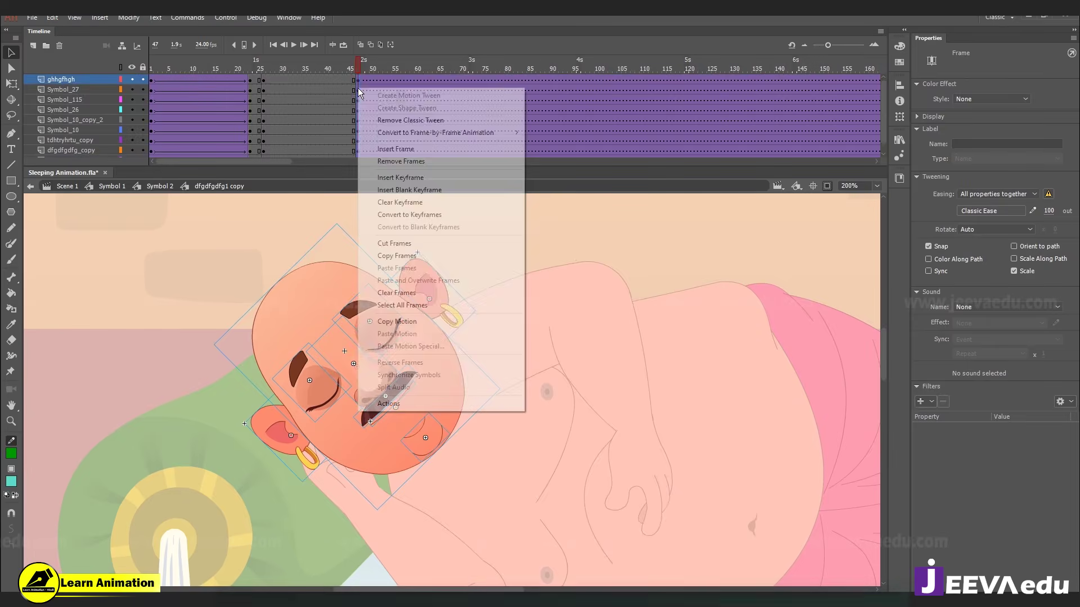
left_click(392, 120)
- Create classic tweens between frames 26 and 47 on all head layers with the ease set to 100 out
left_click_drag(316, 80, 289, 191)
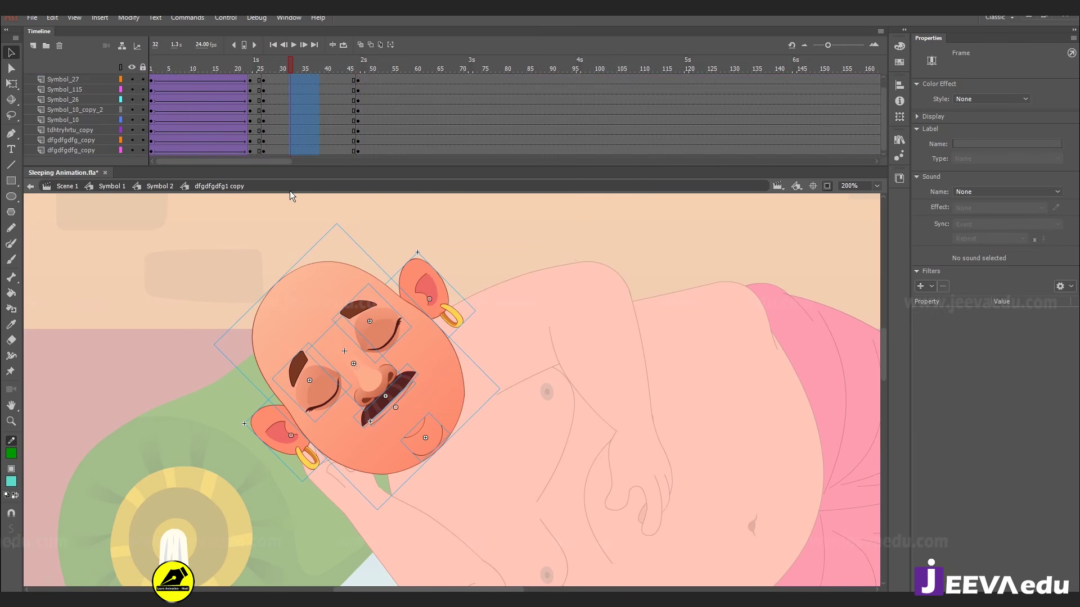
right_click(300, 127)
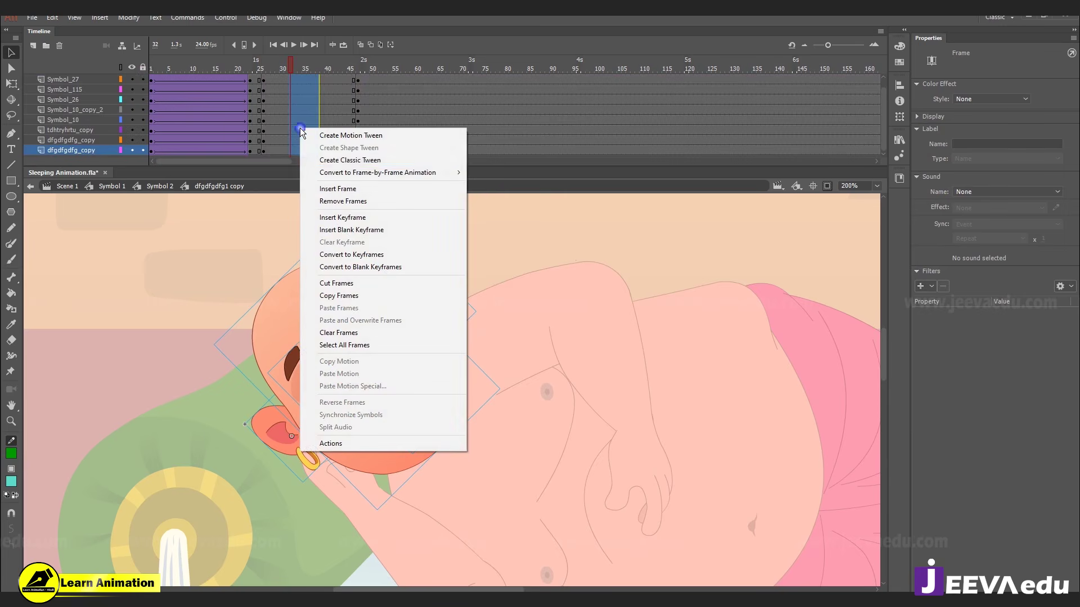
left_click(342, 162)
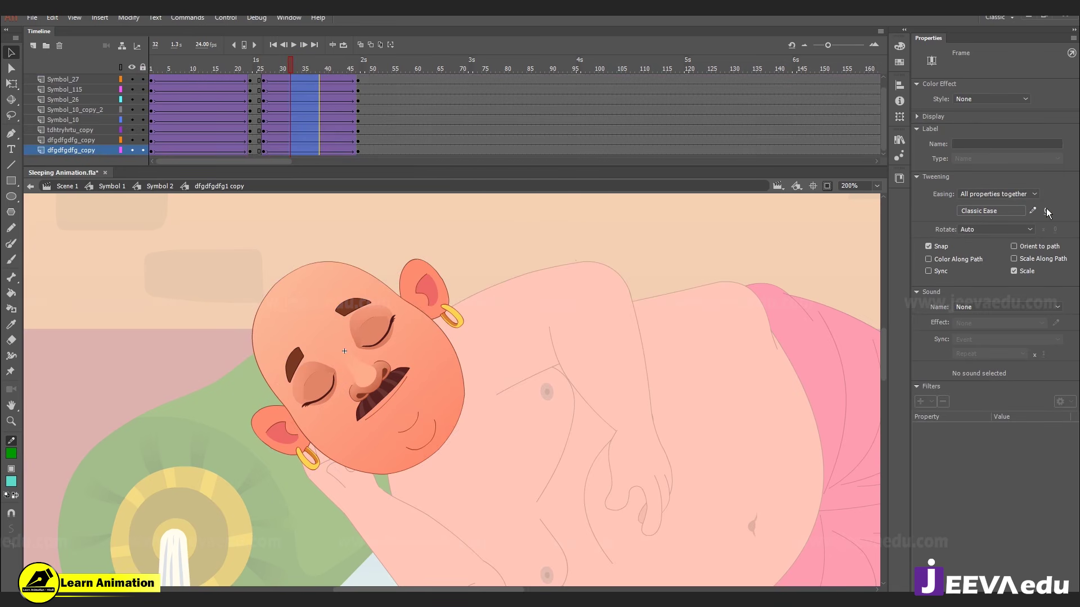
left_click_drag(1054, 61, 1055, 37)
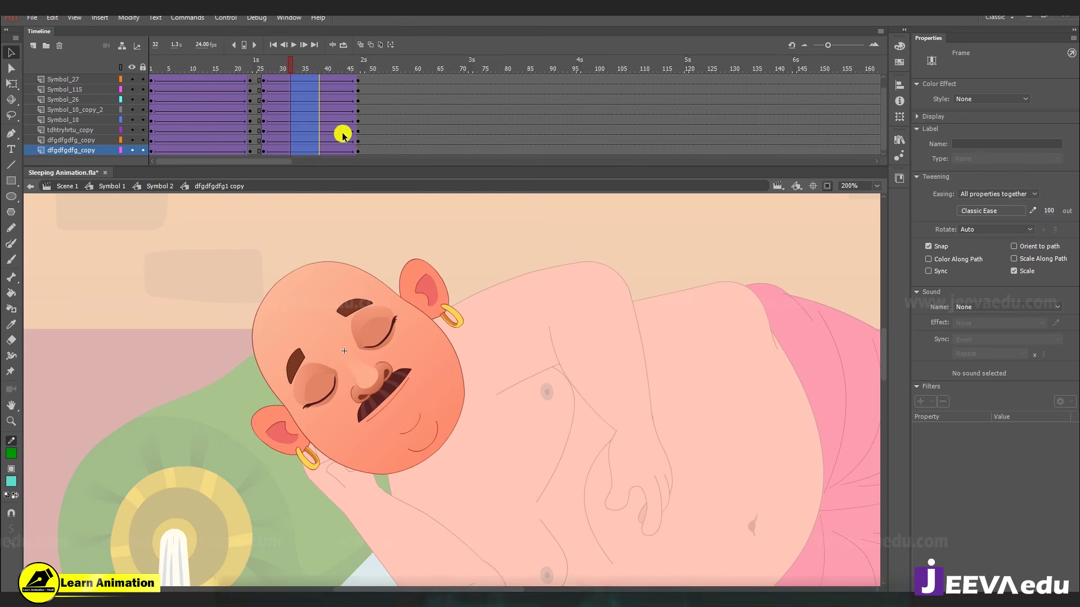
- Play the head's forward and return motion inside its symbol and again from Symbol 2
key("Return")
left_click(393, 163)
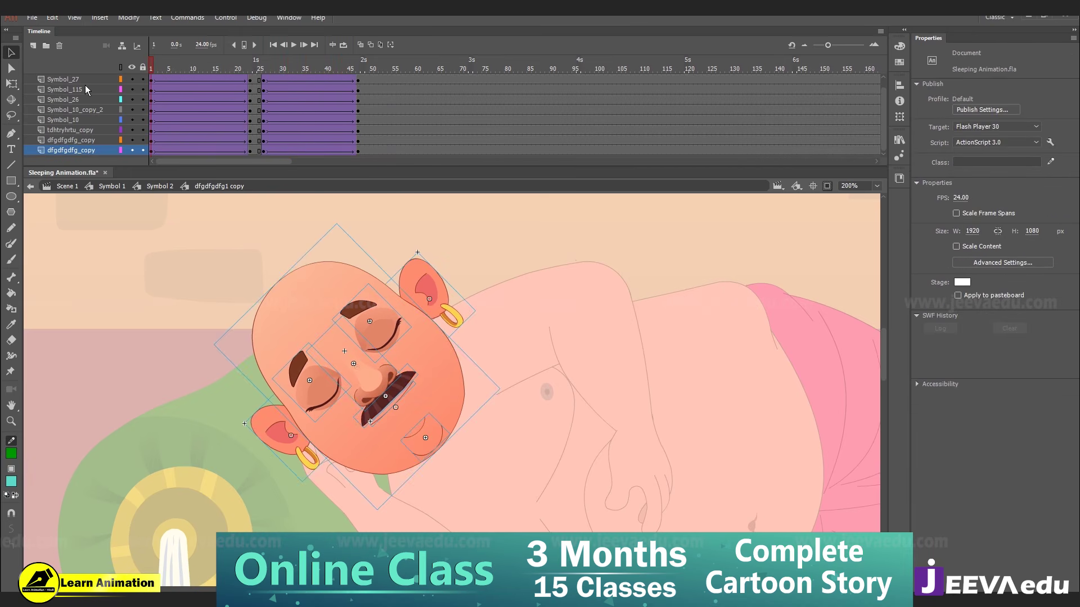
left_click(609, 104)
key("Return")
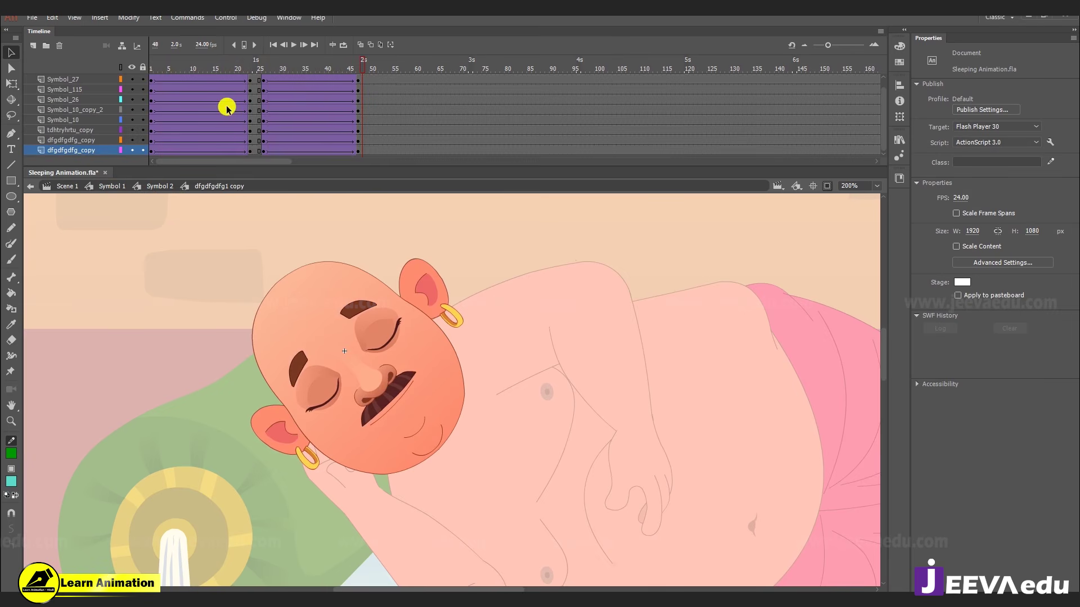
left_click(250, 80)
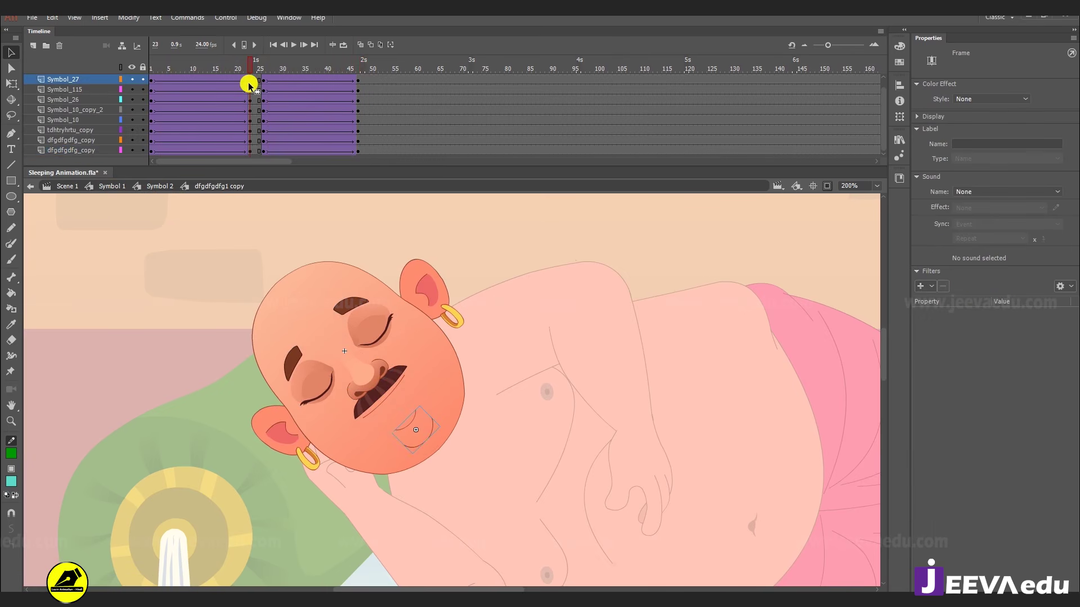
left_click(148, 188)
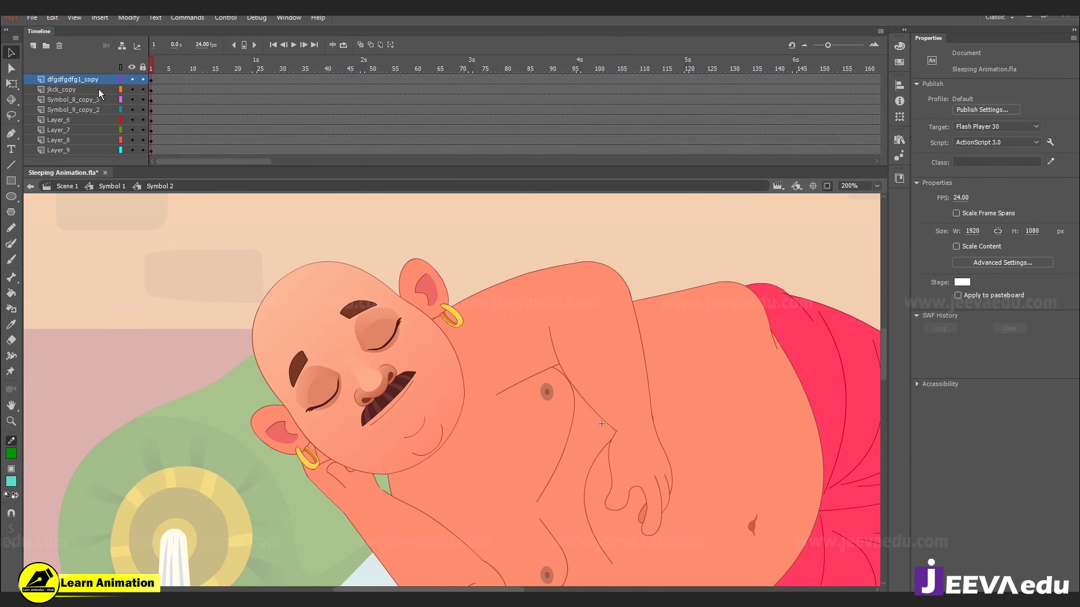
key("Return")
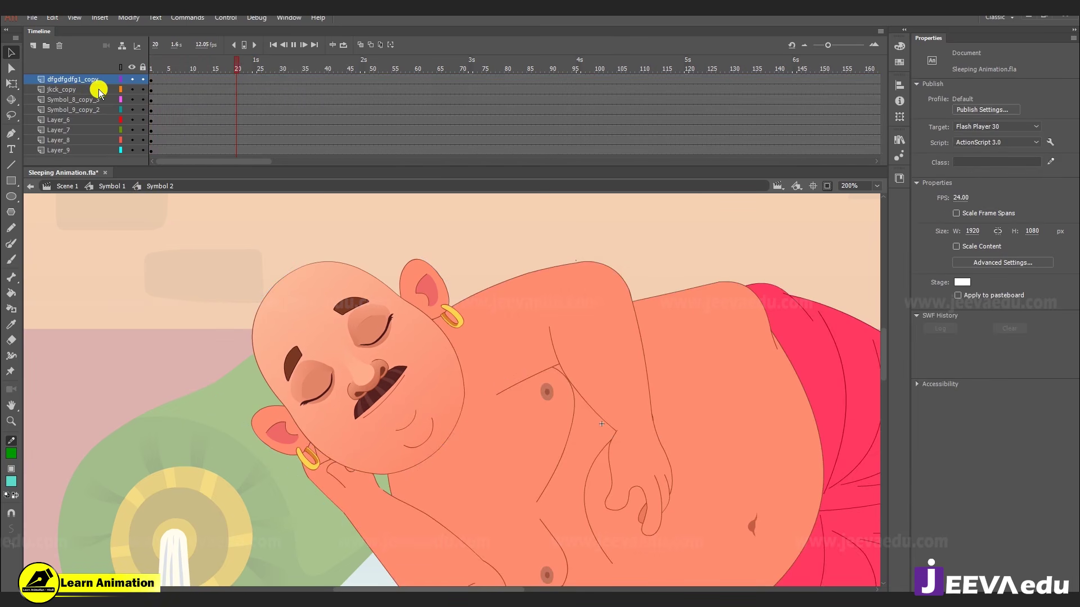
- Reopen the head symbol and remove the two held frames after frame 23 on all layers
double_click(379, 399)
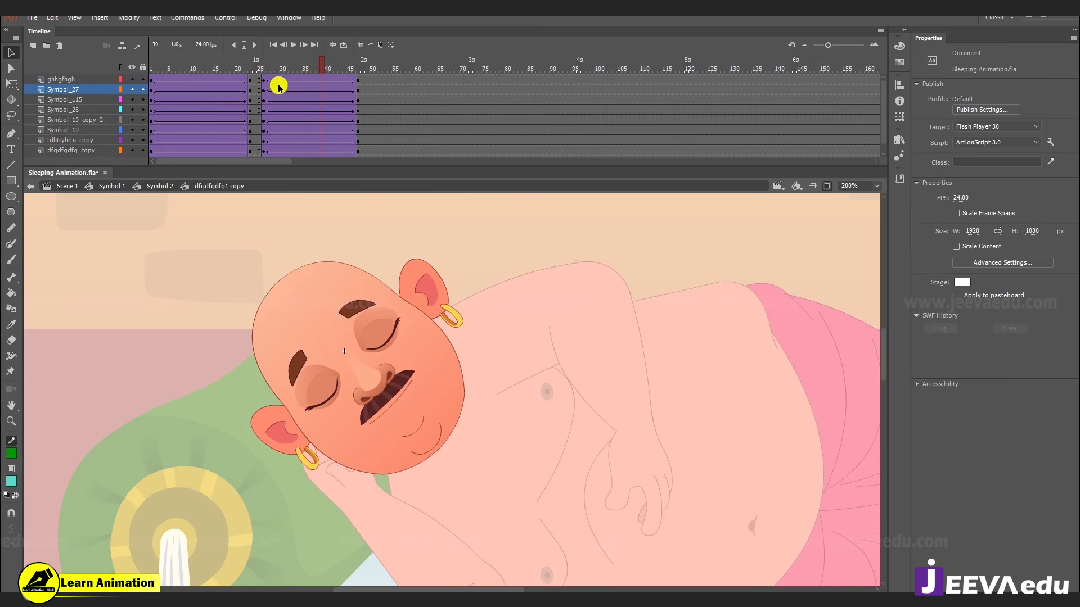
left_click(268, 67)
left_click_drag(267, 66, 252, 66)
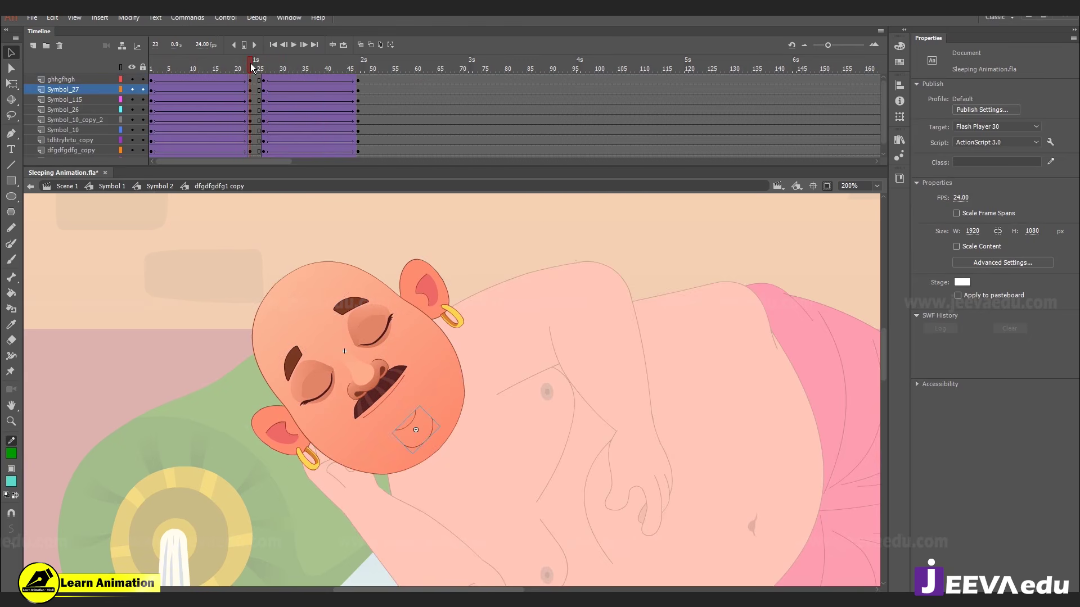
key("shift+F5")
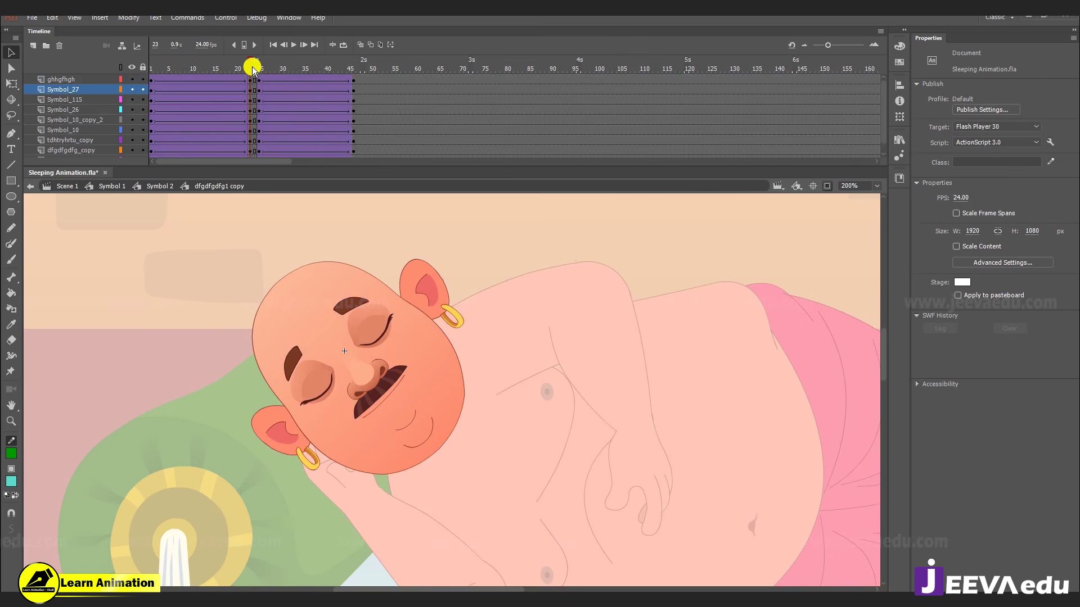
key("shift+F5")
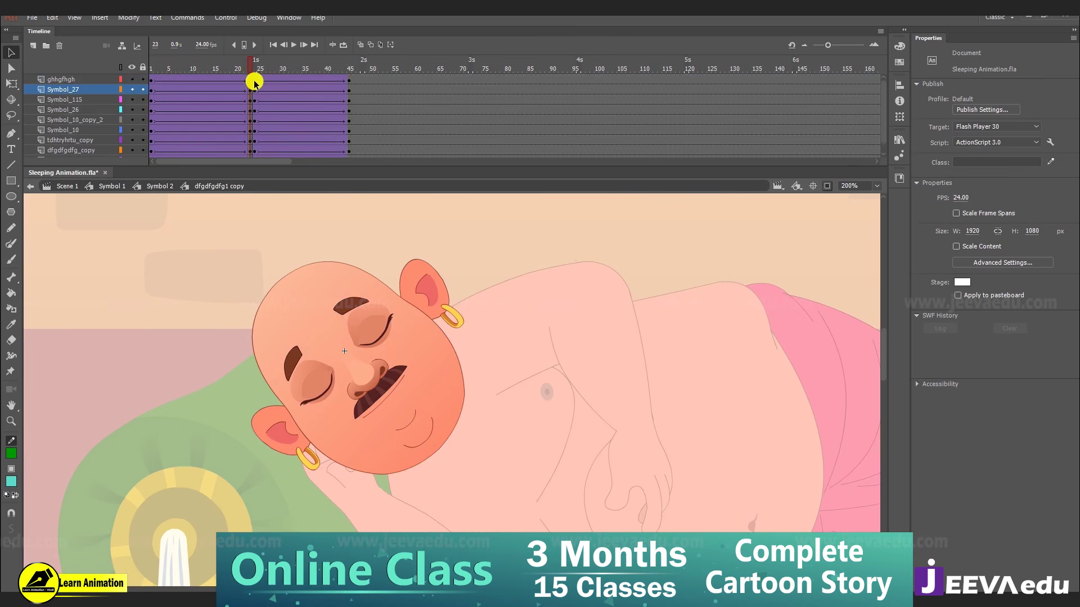
- Preview the shortened head animation inside its symbol and together with the body in Symbol 2
key("Return")
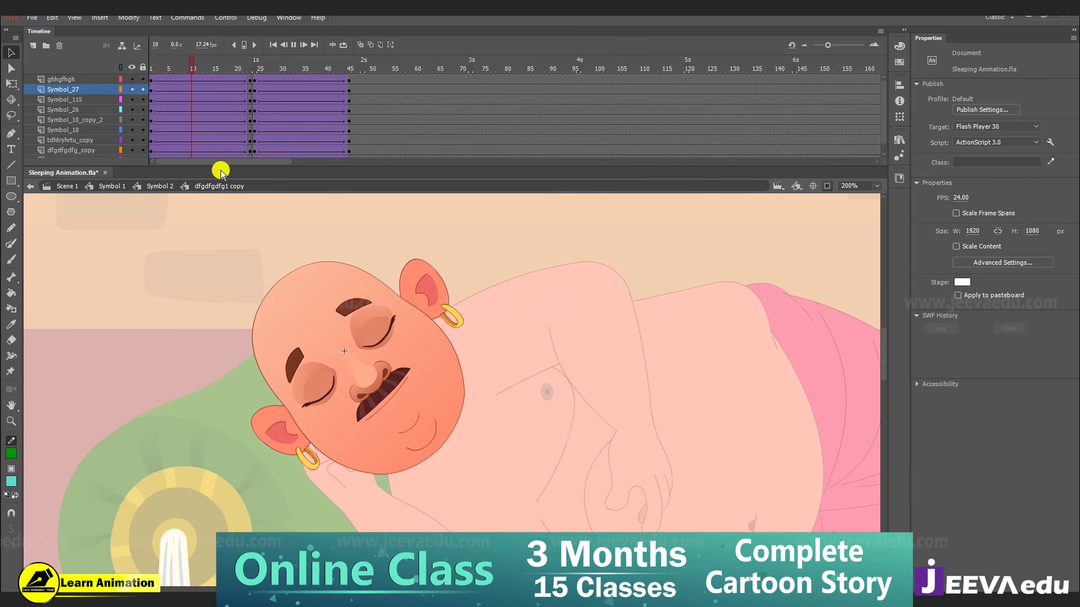
key("Return")
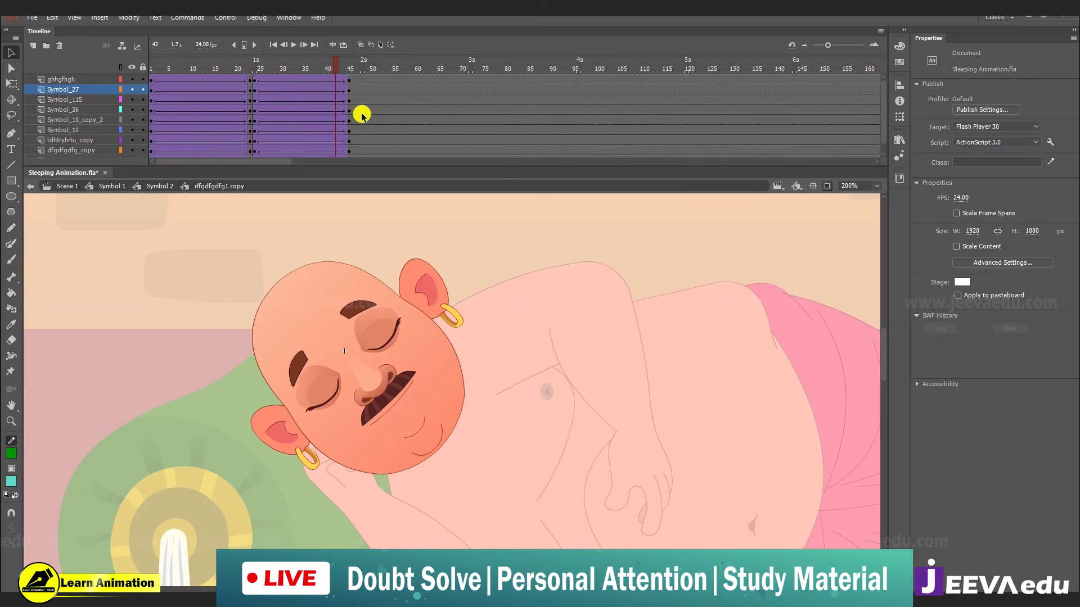
left_click(156, 187)
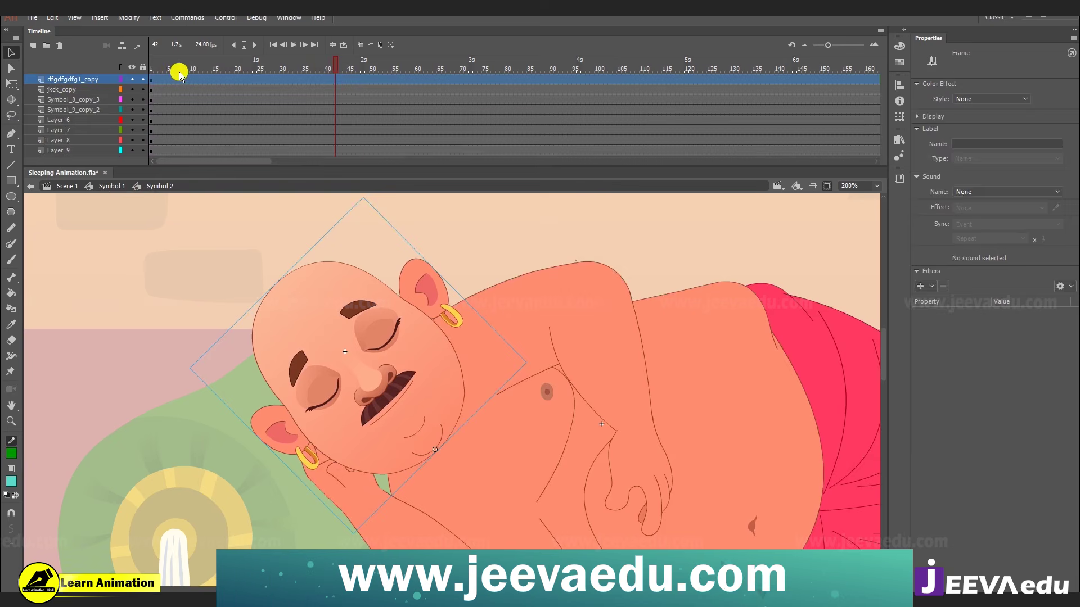
key("Return")
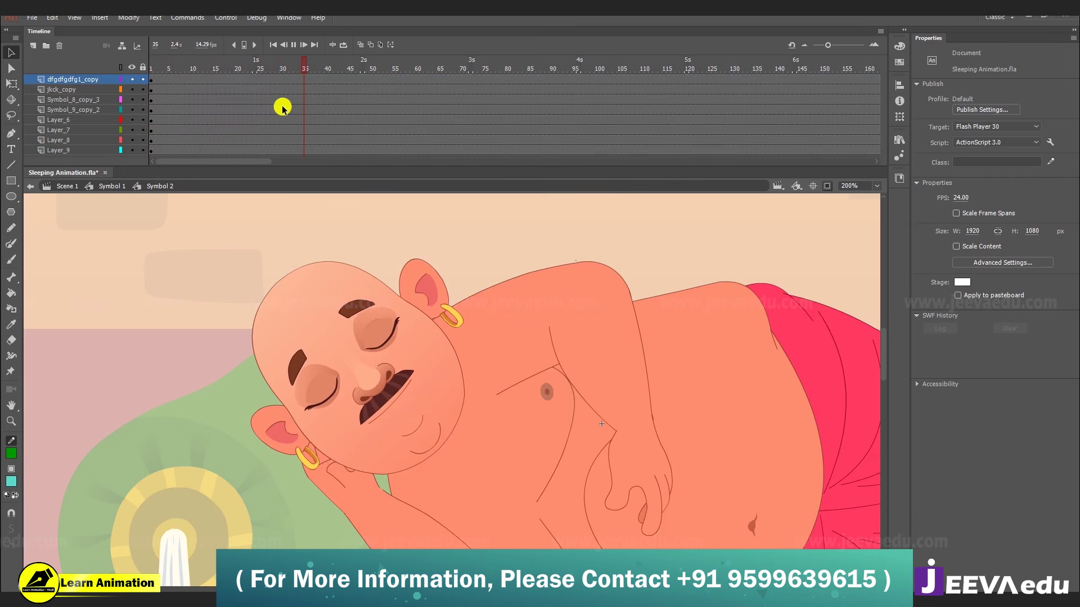
left_click(325, 84)
key("Return")
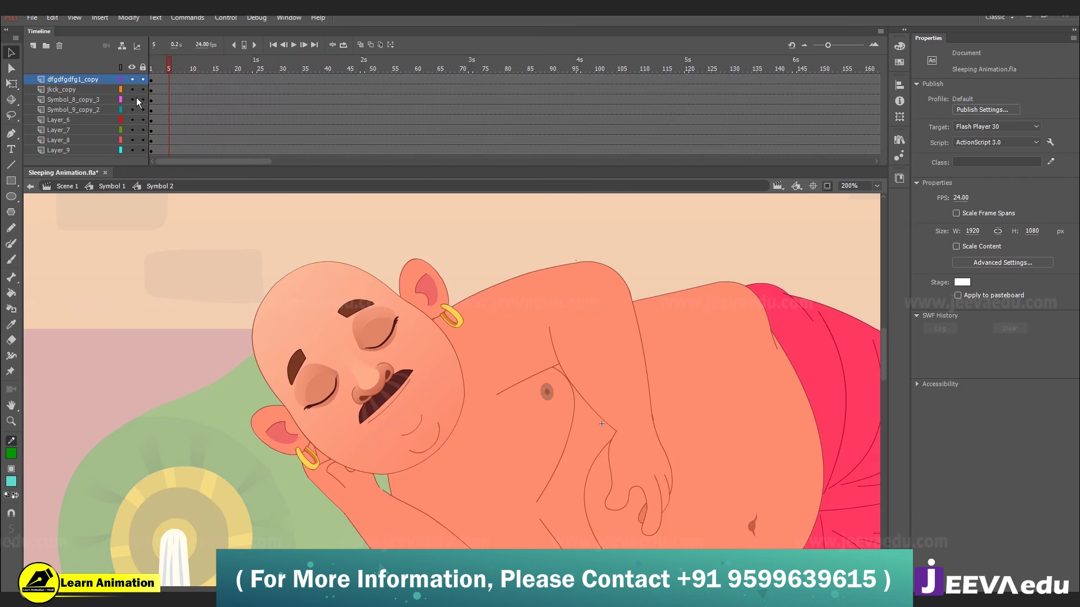
- Play the head animation in Symbol 2 with the whole sleeping character in view at 100%
key("z")
left_click(500, 412, "alt")
key("Return")
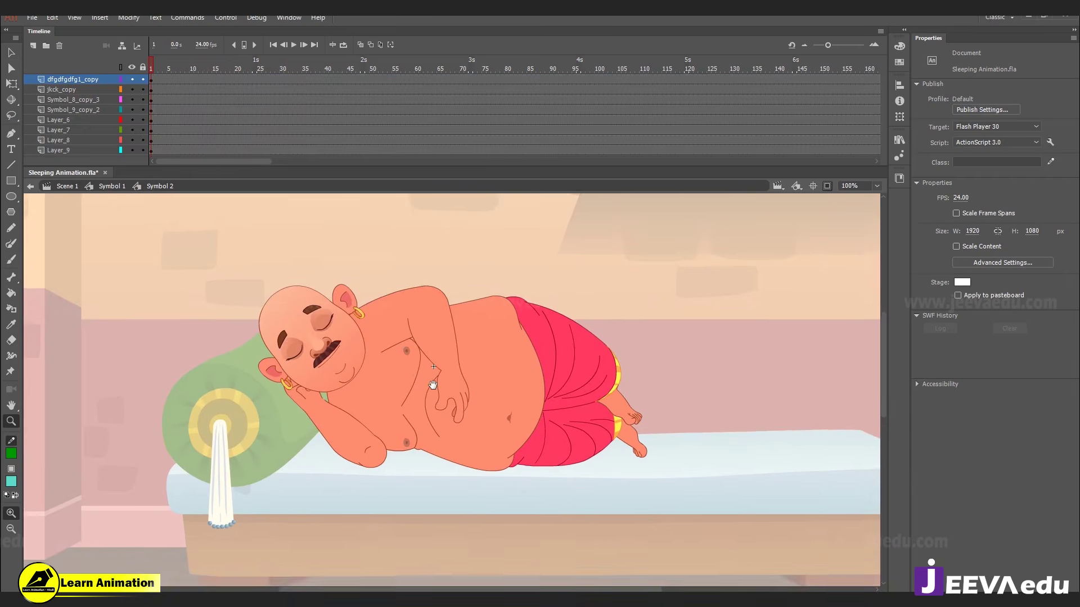
key("Return")
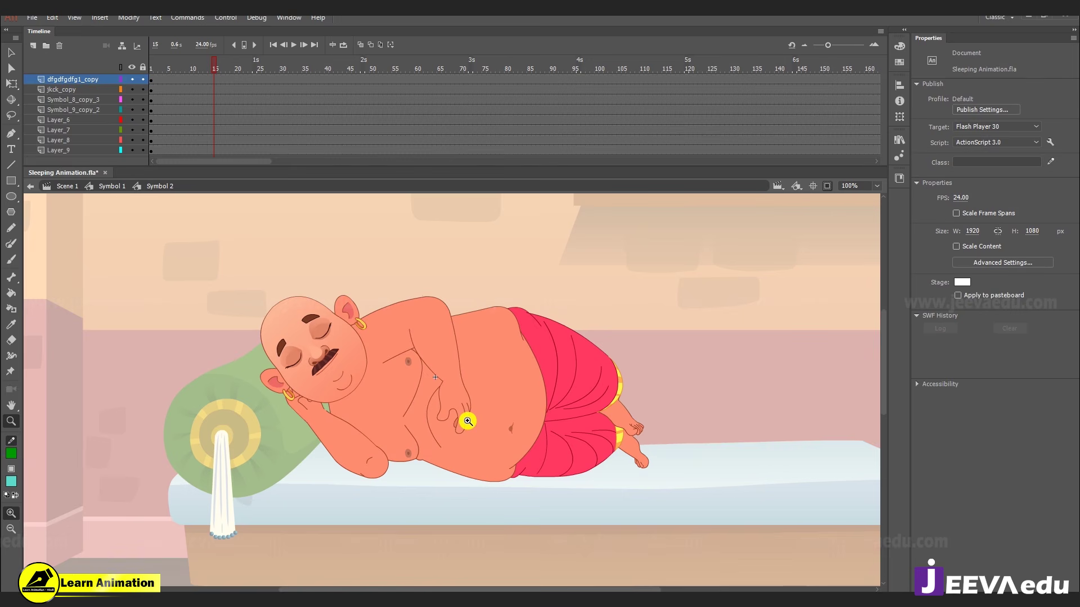
- Reopen the head symbol and restore the two held frames after frame 23 so the return tweens run from frame 26 to 47
left_click(364, 387)
key("v")
double_click(360, 377)
left_click(212, 78)
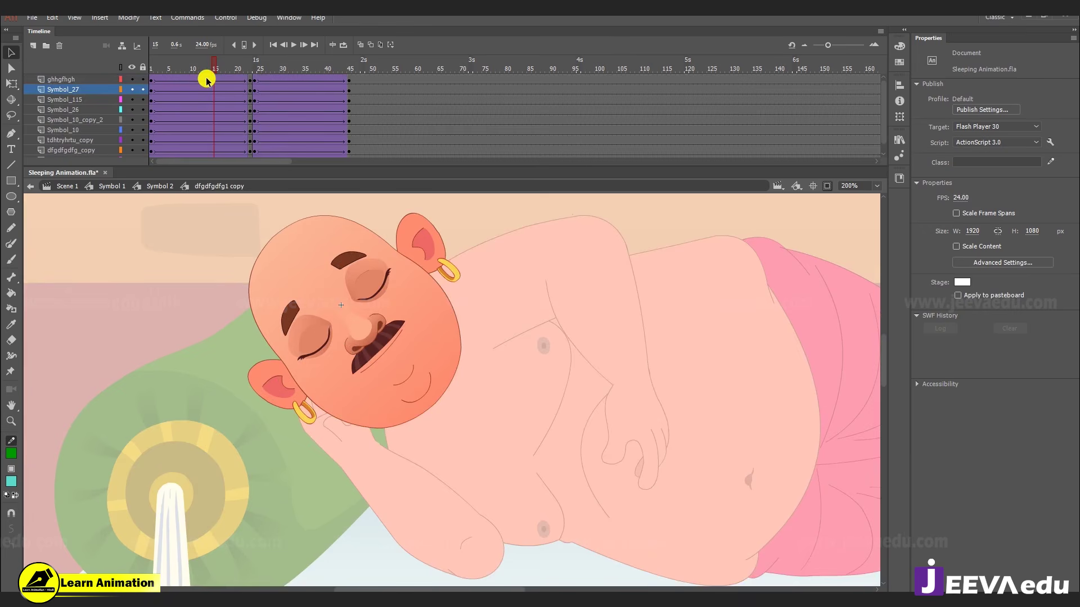
mouse_move(253, 90)
left_mouse_down()
mouse_move(254, 166)
mouse_move(259, 81)
left_mouse_up()
left_click(256, 67)
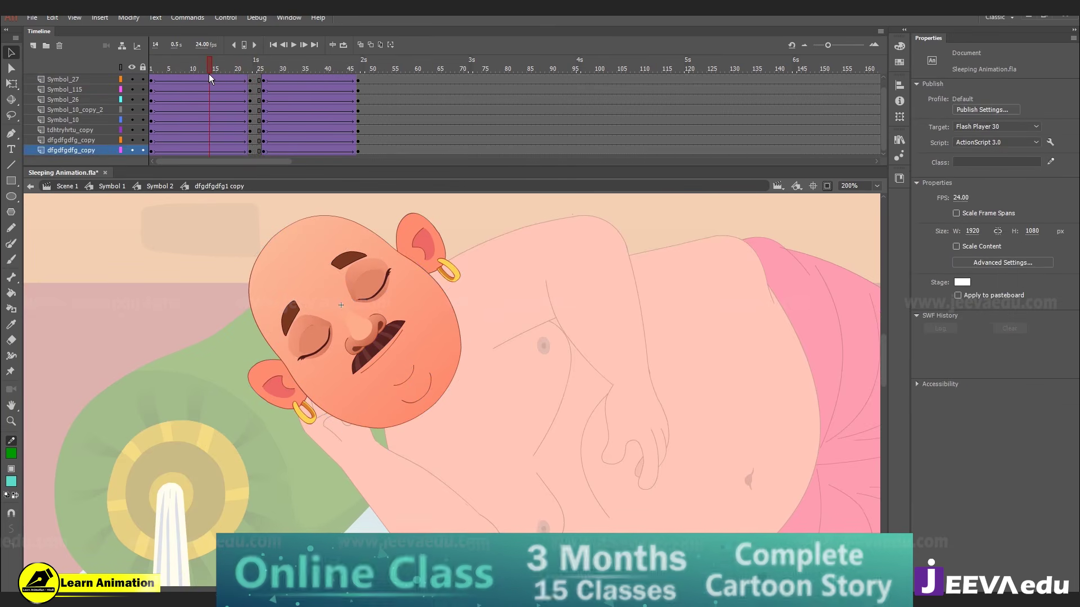
left_click(245, 96)
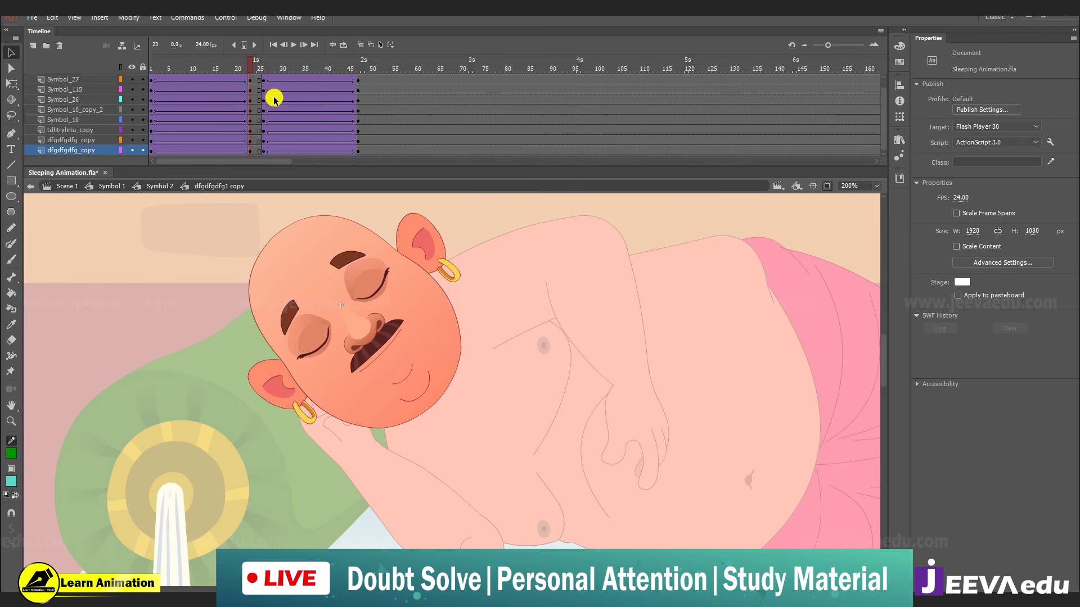
- Remove the two held frames after frame 23 on all layers so the return tweens start at frame 24
left_click_drag(268, 91, 258, 80)
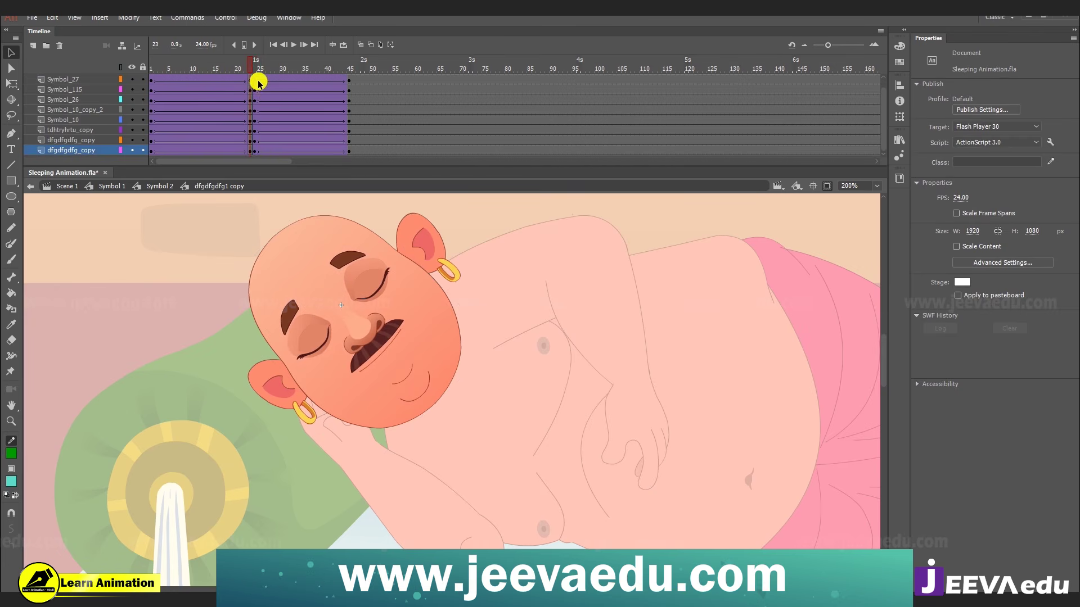
right_click(255, 141)
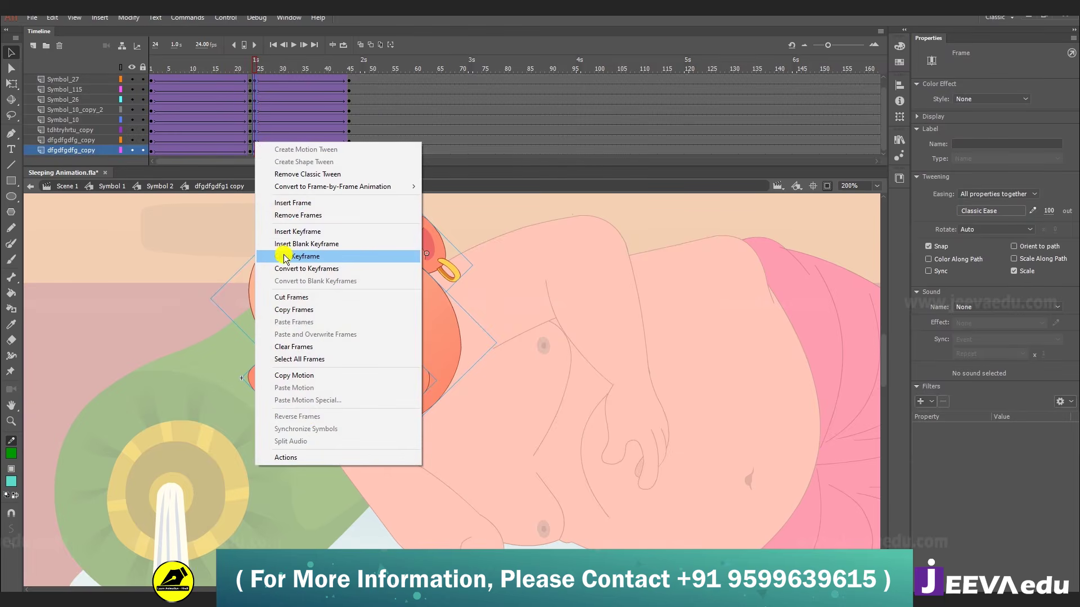
left_click(284, 255)
right_click(254, 87)
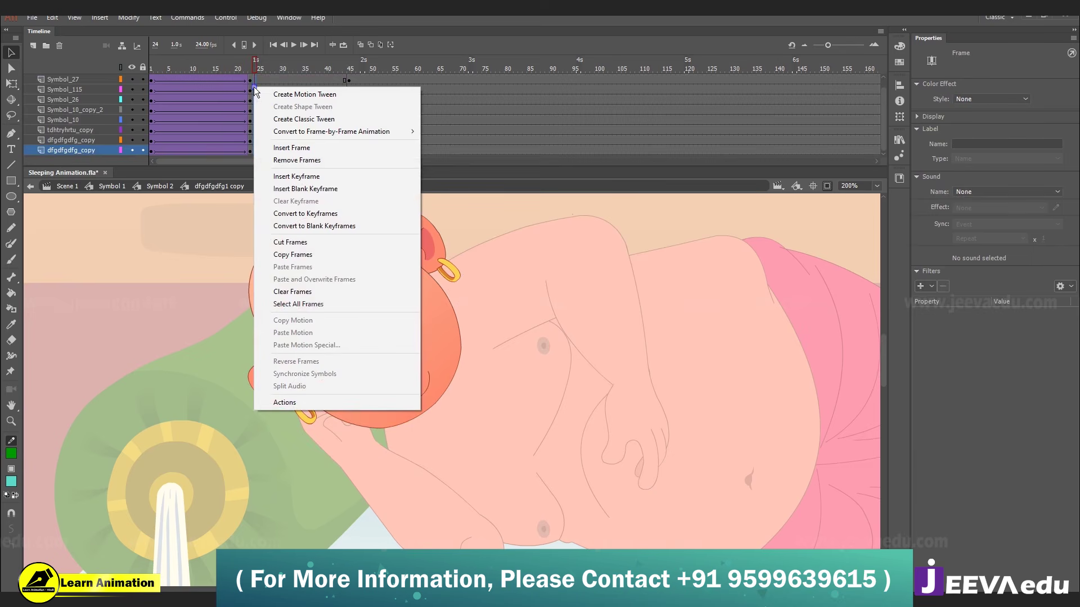
left_click(269, 119)
scroll(281, 121, "up", 1)
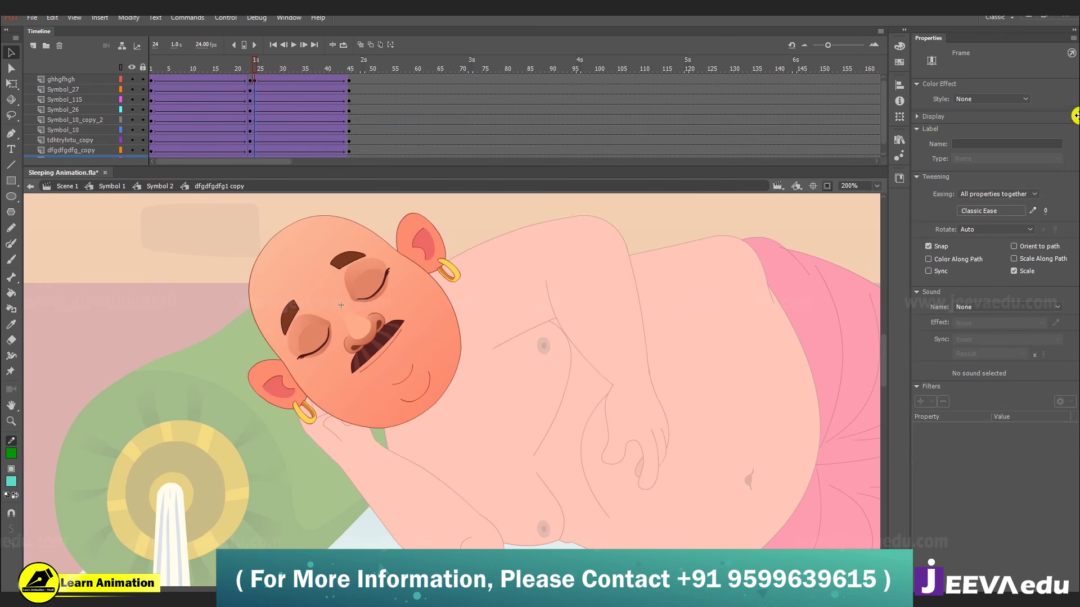
key("ctrl+z")
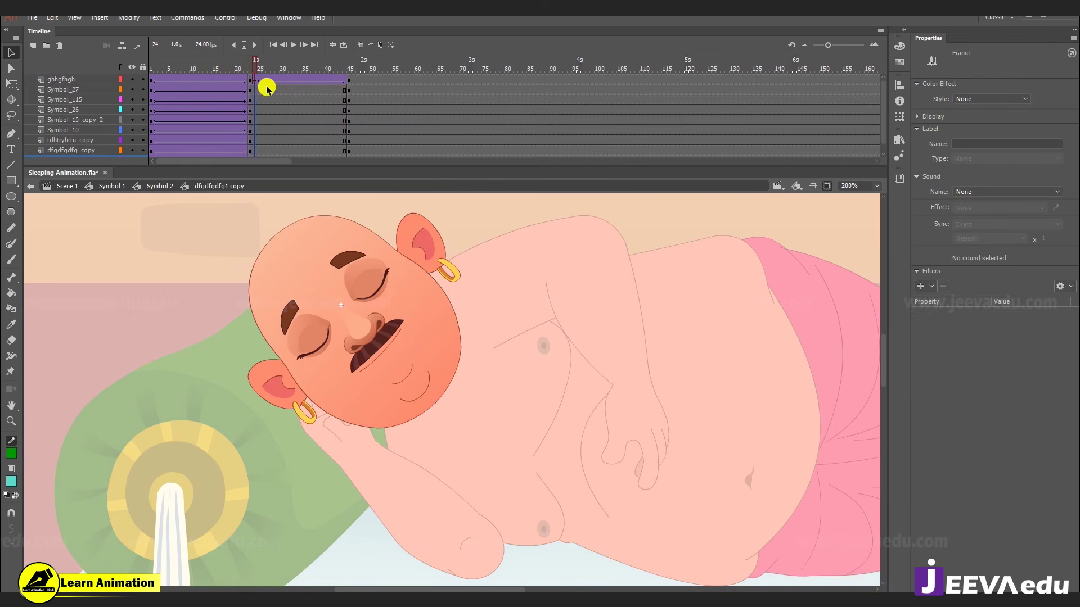
left_click(255, 79)
right_click(254, 79)
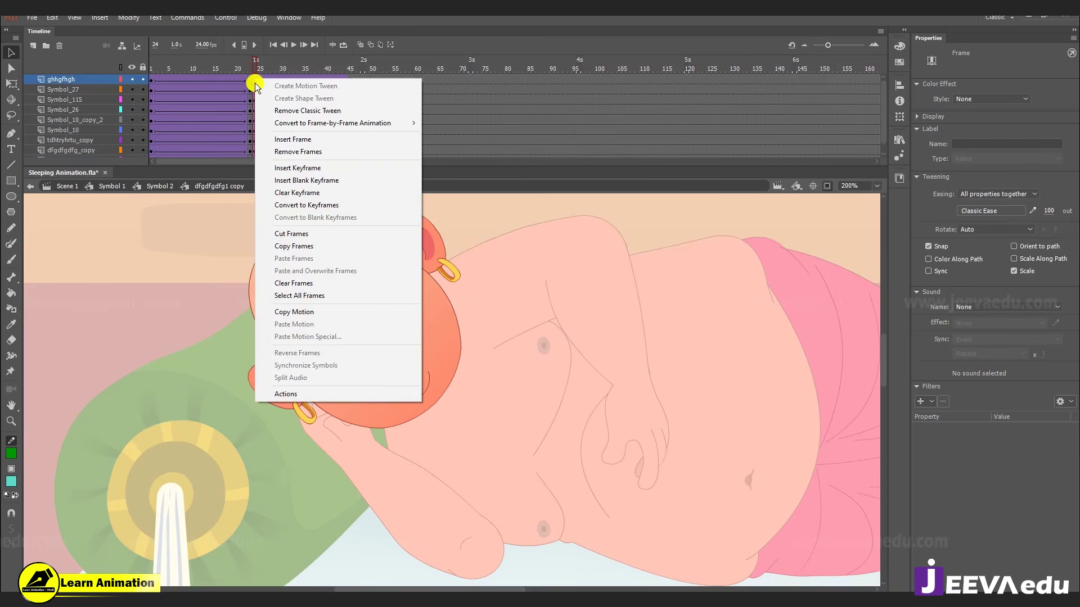
left_click(281, 108)
- Clear the keyframes at frame 24 on all head layers and create classic tweens from frame 23 to 45
left_click_drag(254, 80, 255, 170)
right_click(255, 124)
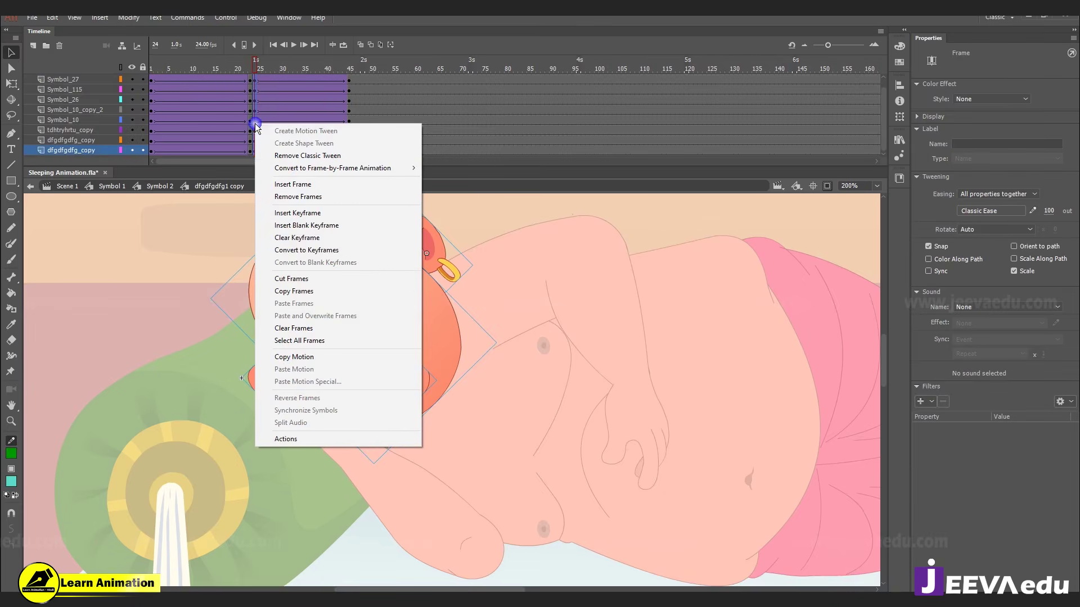
left_click(295, 238)
right_click(255, 87)
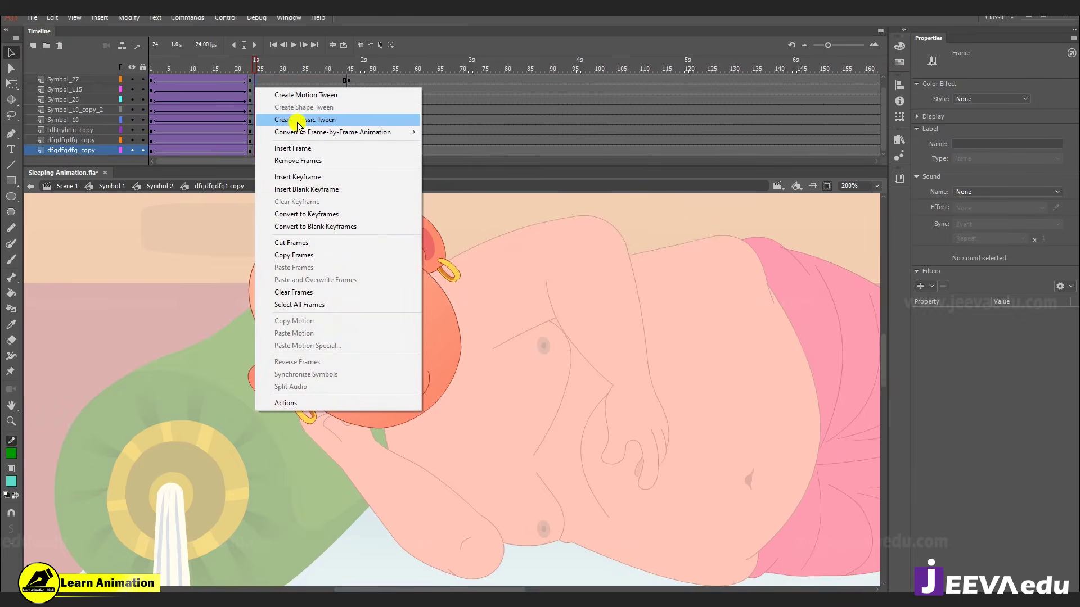
left_click(293, 119)
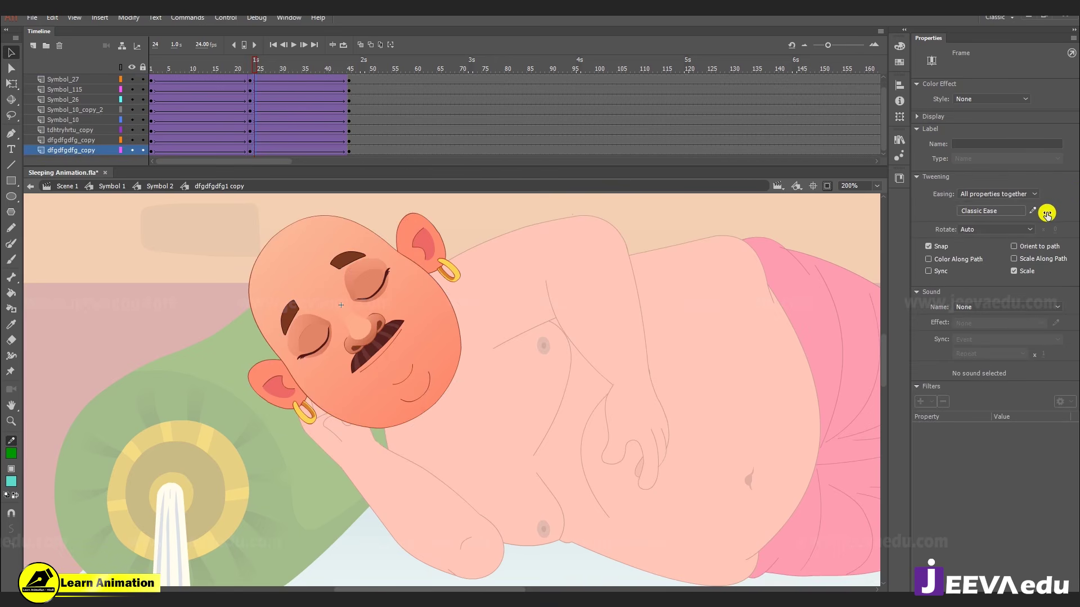
- Play the revised head animation inside its symbol and check the pose at frame 24
left_click_drag(172, 89, 56, 92)
key("Return")
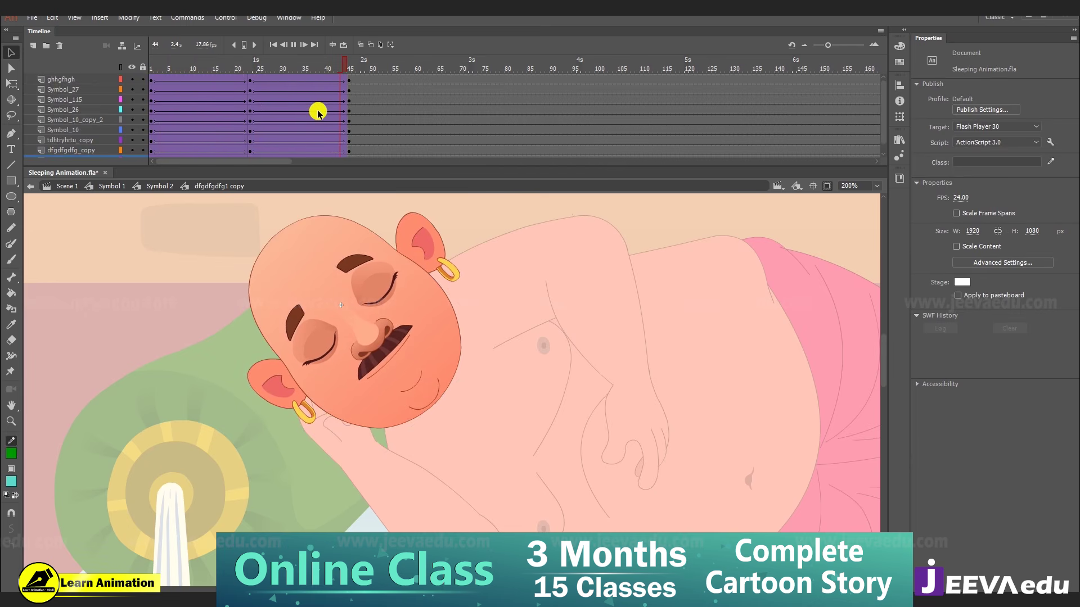
key("Return")
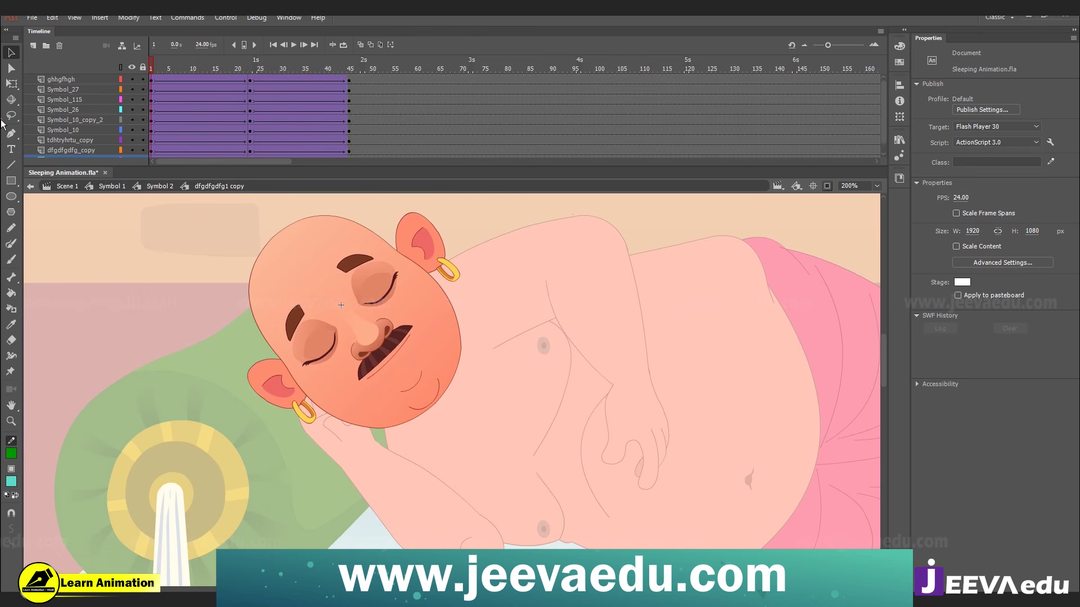
left_click(252, 85)
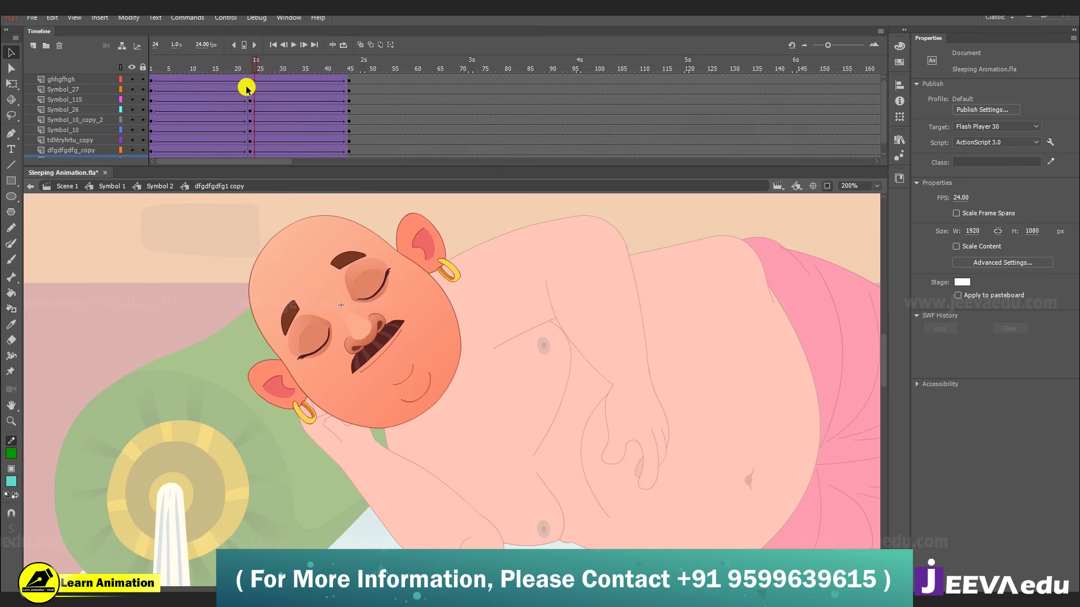
left_click_drag(300, 242, 332, 339)
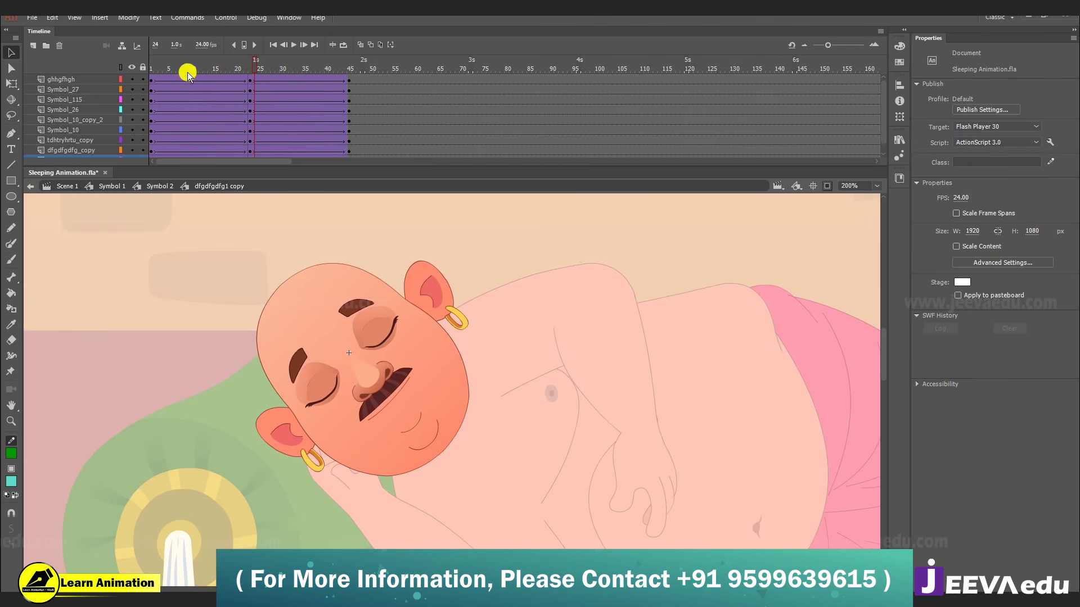
- Add a new layer above all head layers and set the brush fill colour to red
left_click(68, 80)
left_click(32, 46)
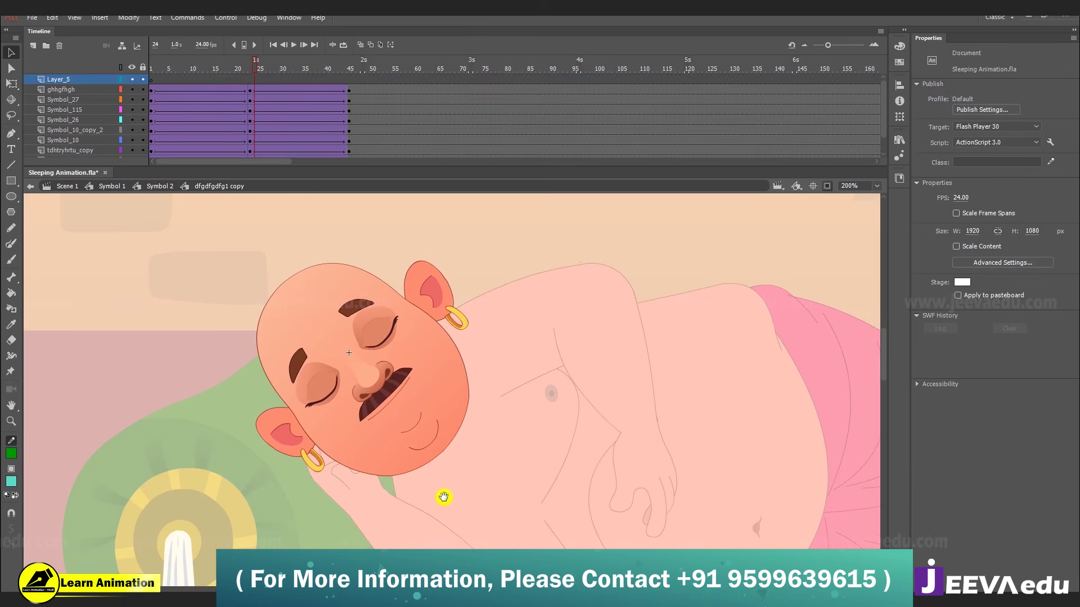
scroll(441, 475, "up", 1)
key("b")
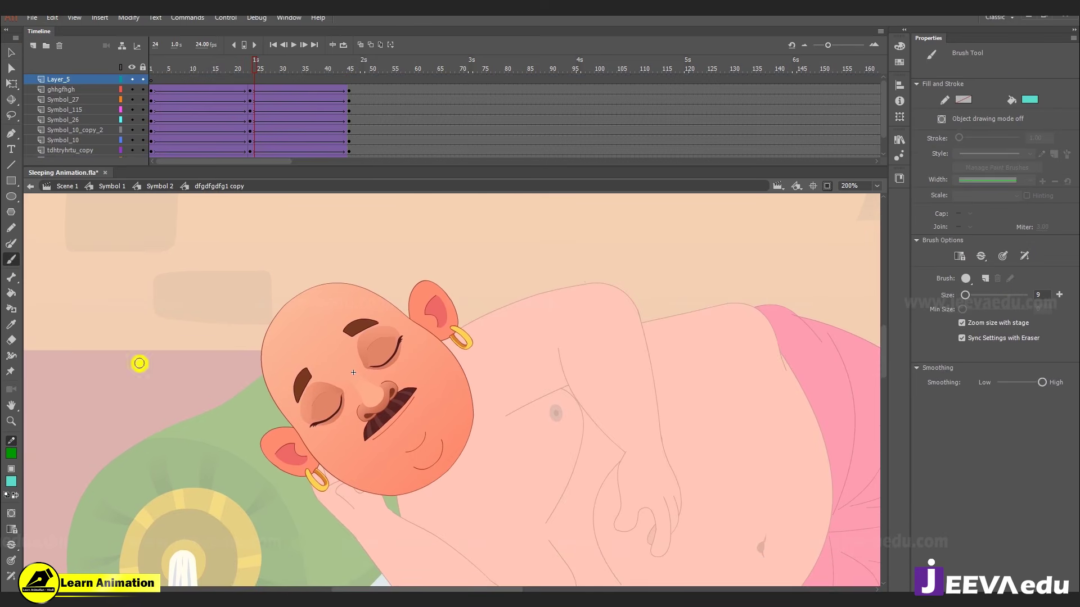
left_click(10, 481)
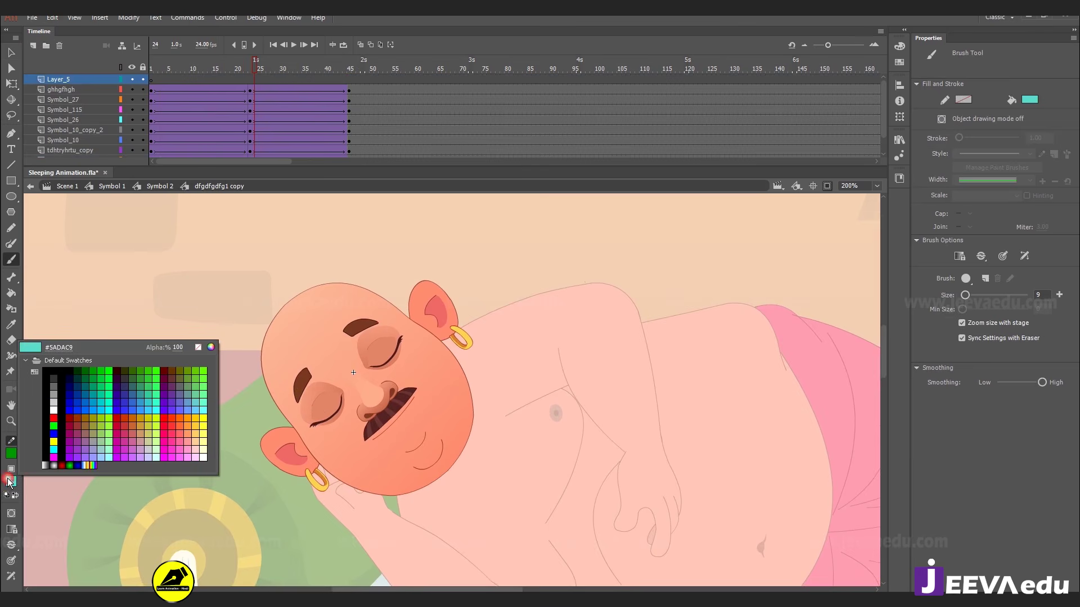
left_click(54, 418)
- Draw a nearly horizontal green line above the head on the new layer and bend it into a downward arc
key("v")
key("n")
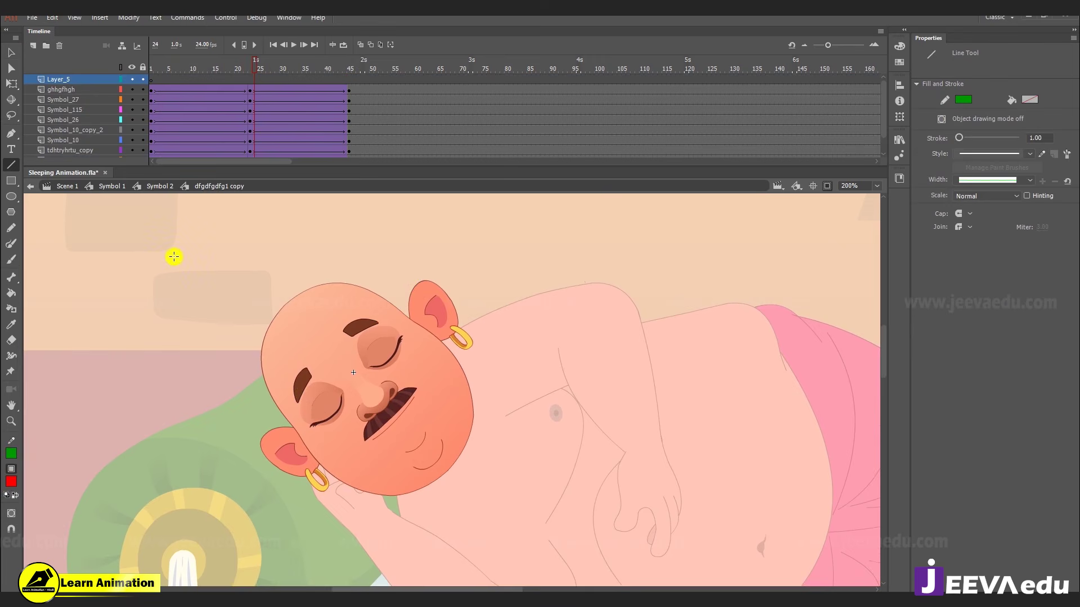
left_click_drag(198, 251, 370, 247)
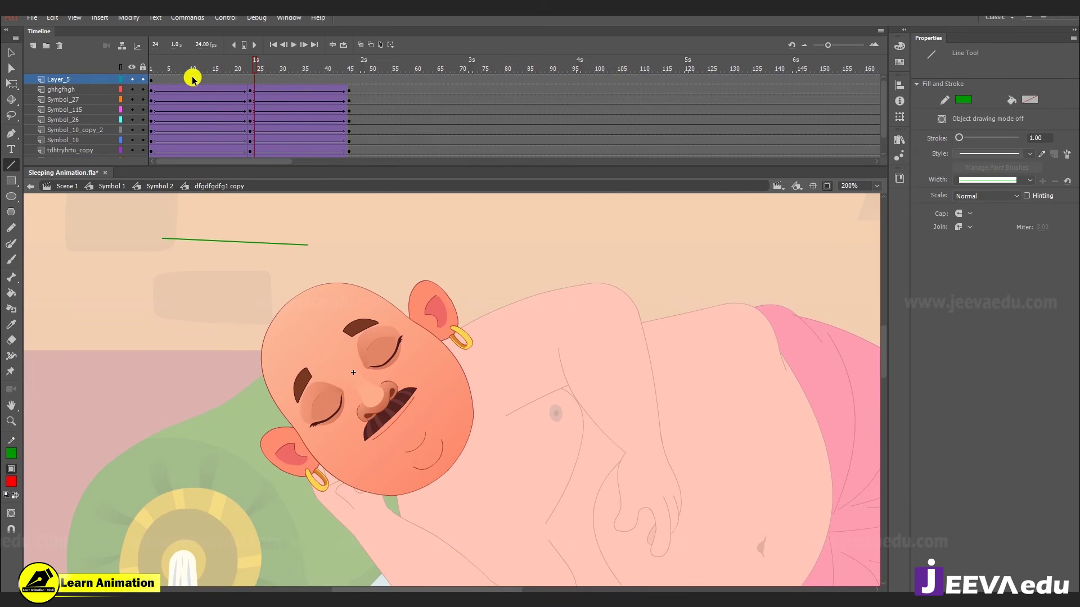
left_click(251, 68)
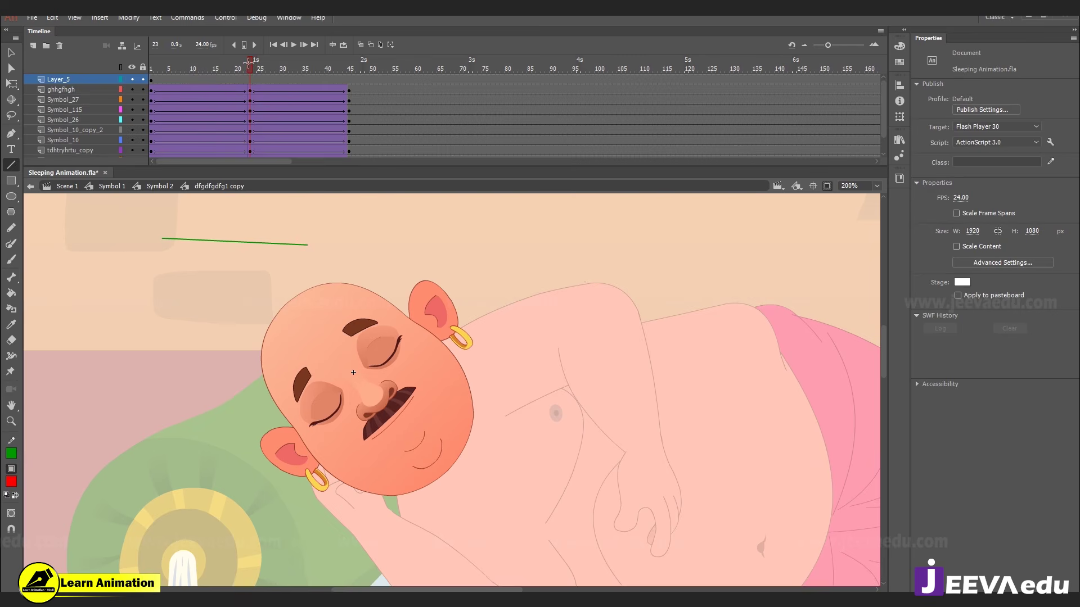
key("v")
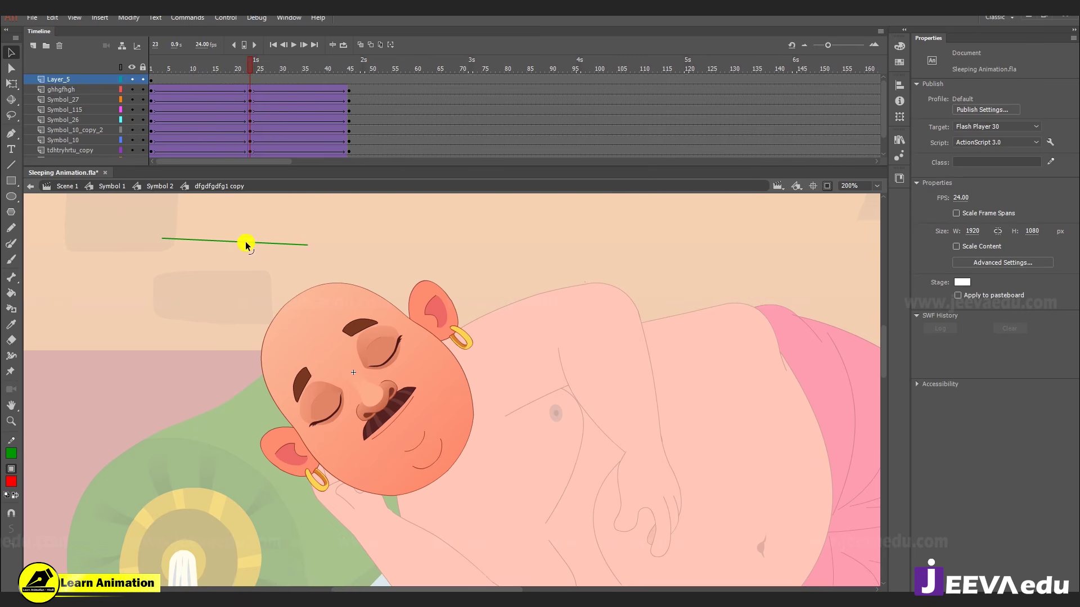
left_click_drag(245, 245, 244, 281)
left_click(239, 276)
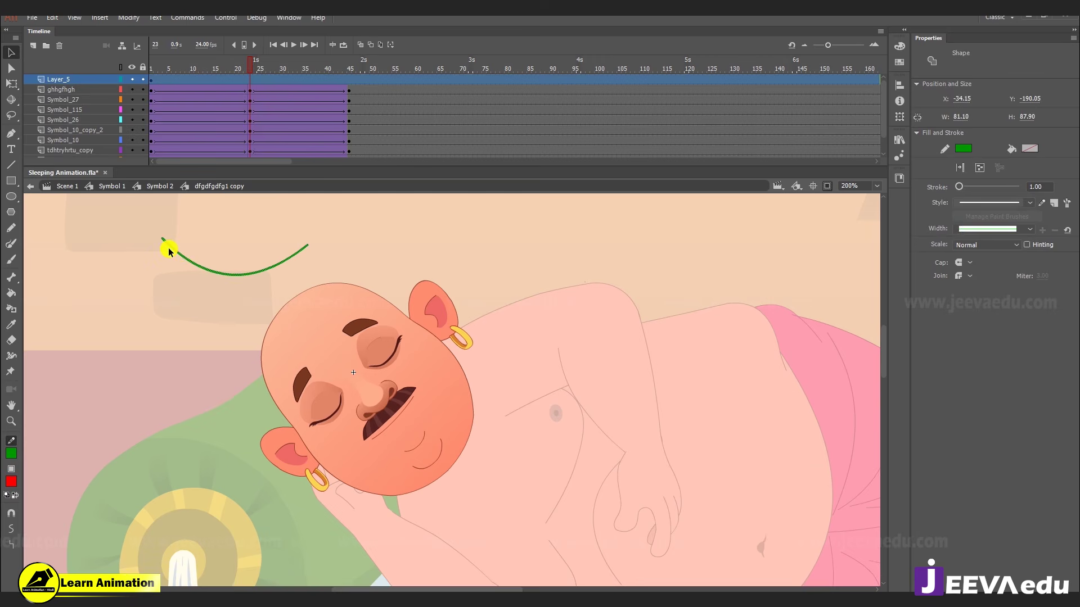
- Lower the left end point of the green arc
left_click(164, 259)
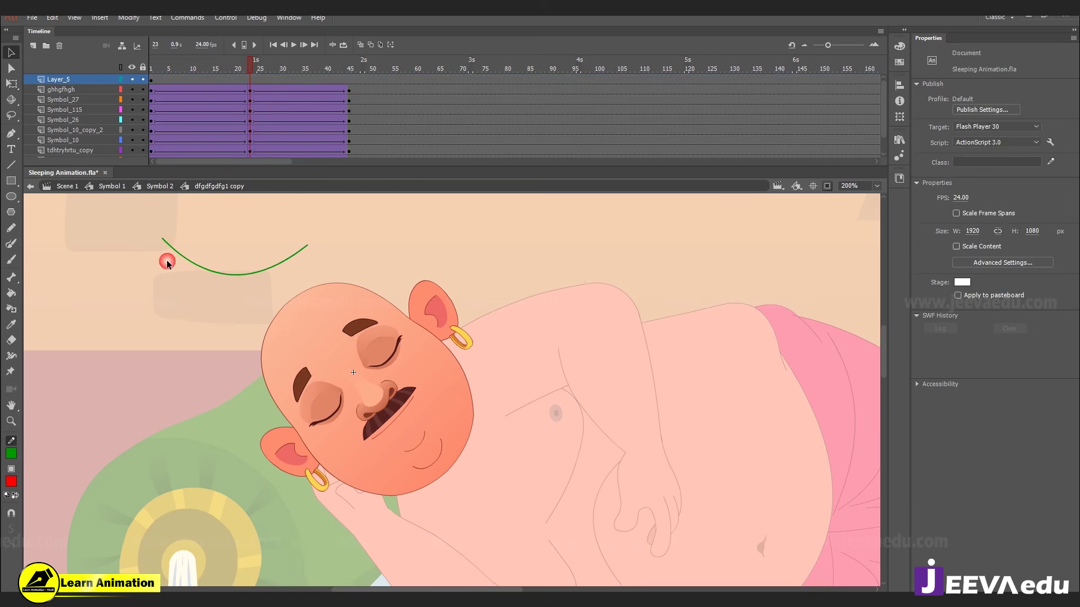
left_click(214, 271)
left_click(181, 284)
left_click_drag(162, 243, 161, 272)
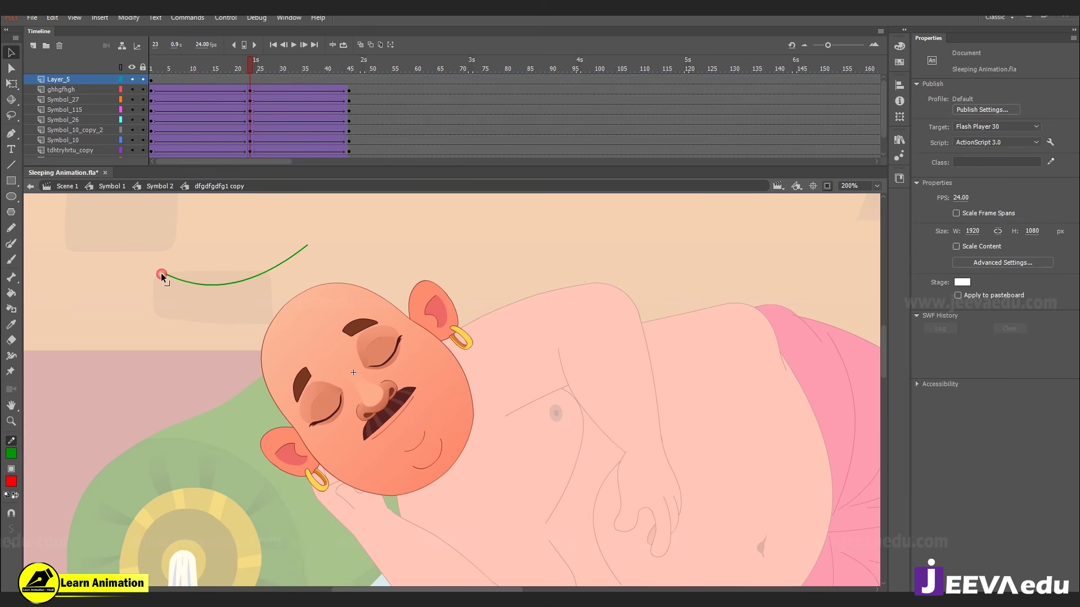
- Duplicate the green arc beside its right end and delete both arcs
left_click(307, 248)
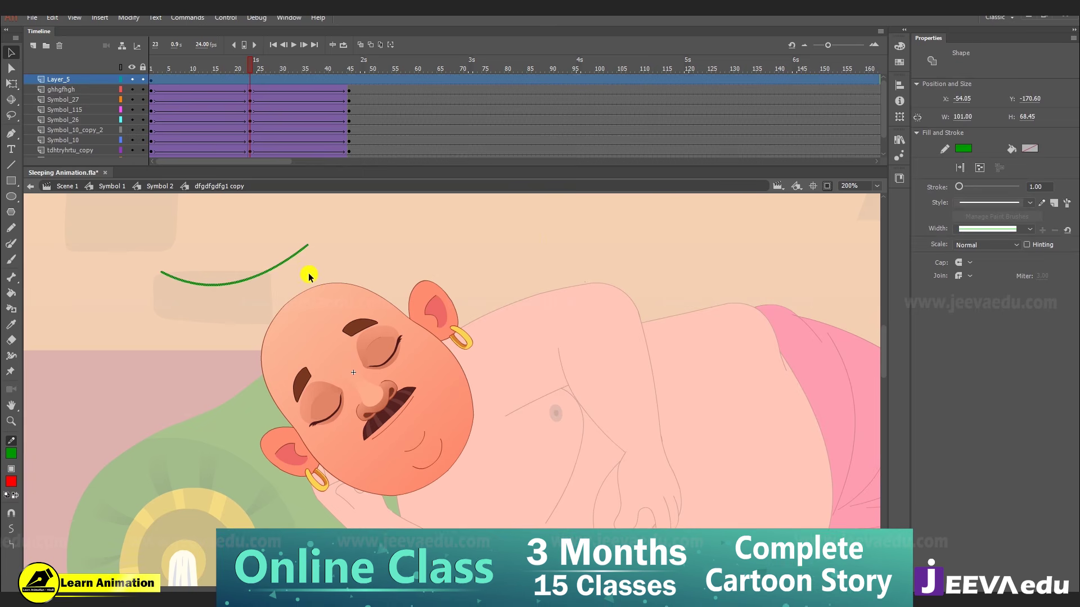
left_click_drag(286, 263, 433, 239)
left_click(289, 252)
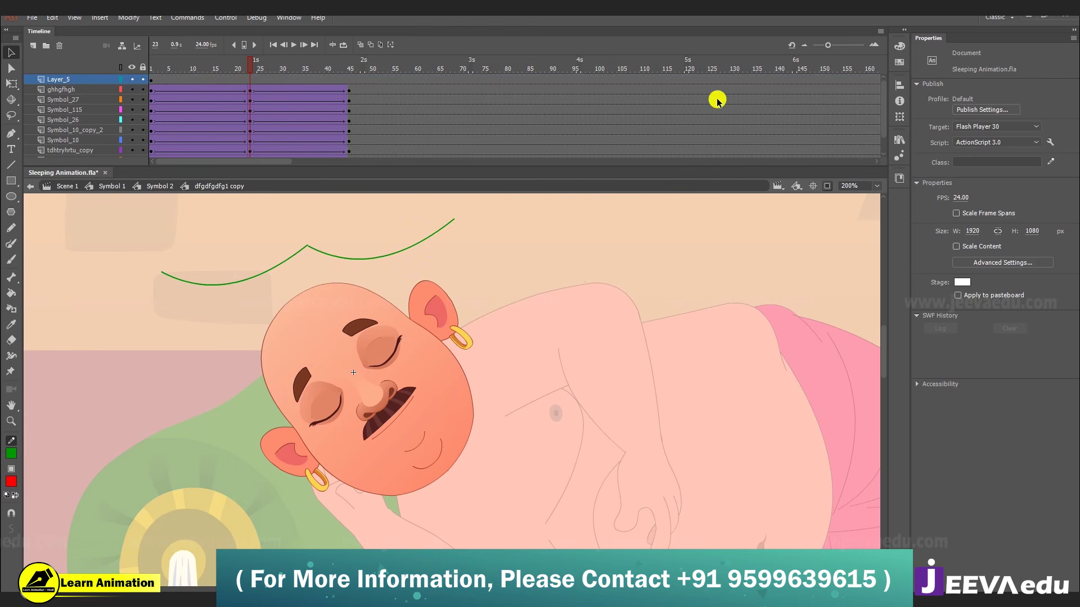
left_click(271, 271)
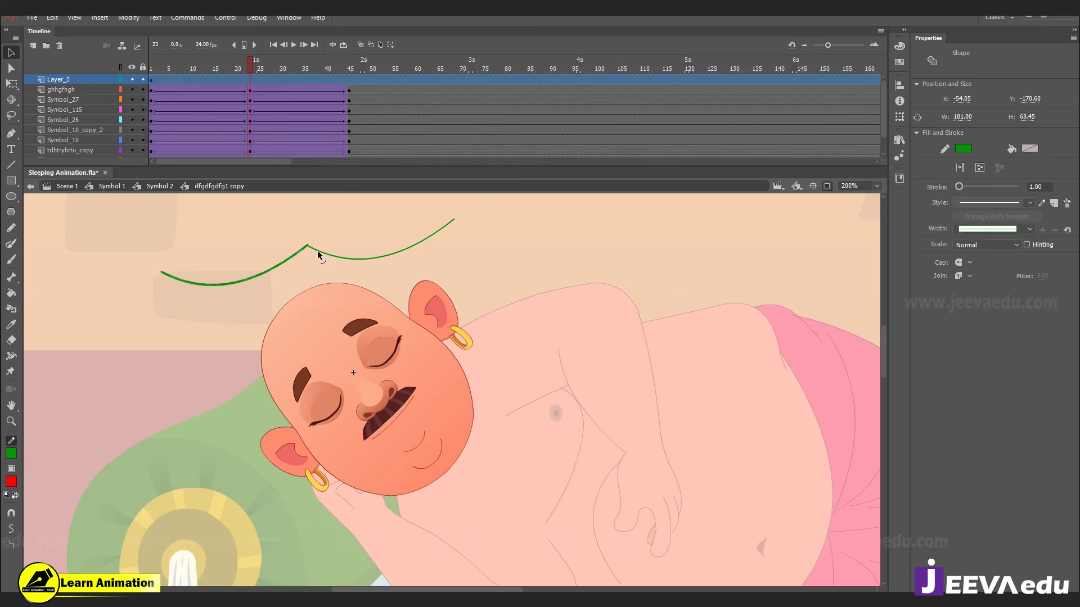
left_click(319, 253, "shift")
key("Delete")
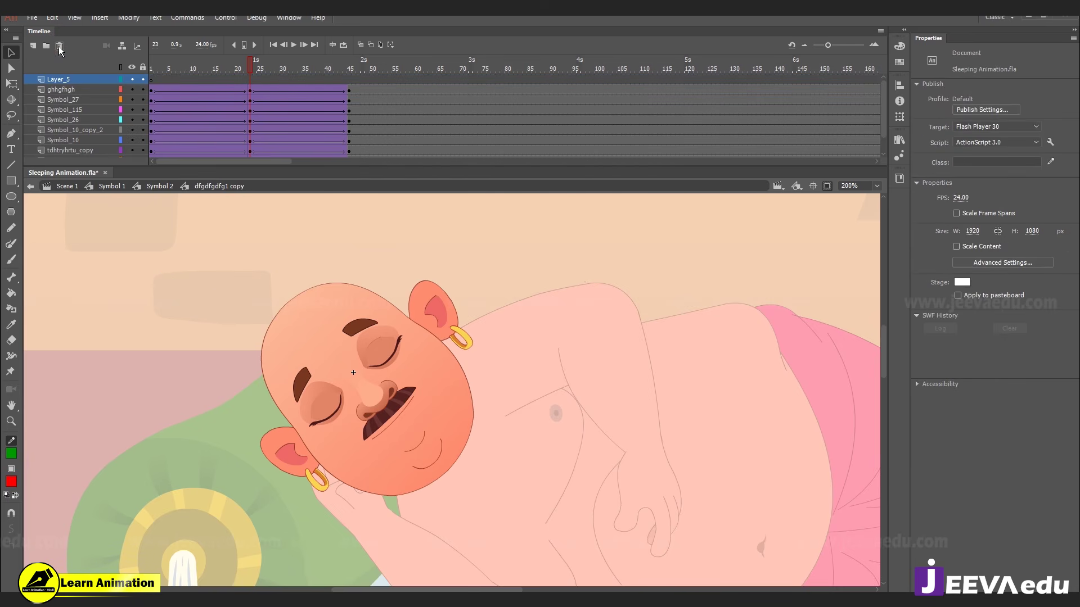
- Return to Symbol 2, play the head animation with the body, and view the whole character at 100%
left_click(162, 186)
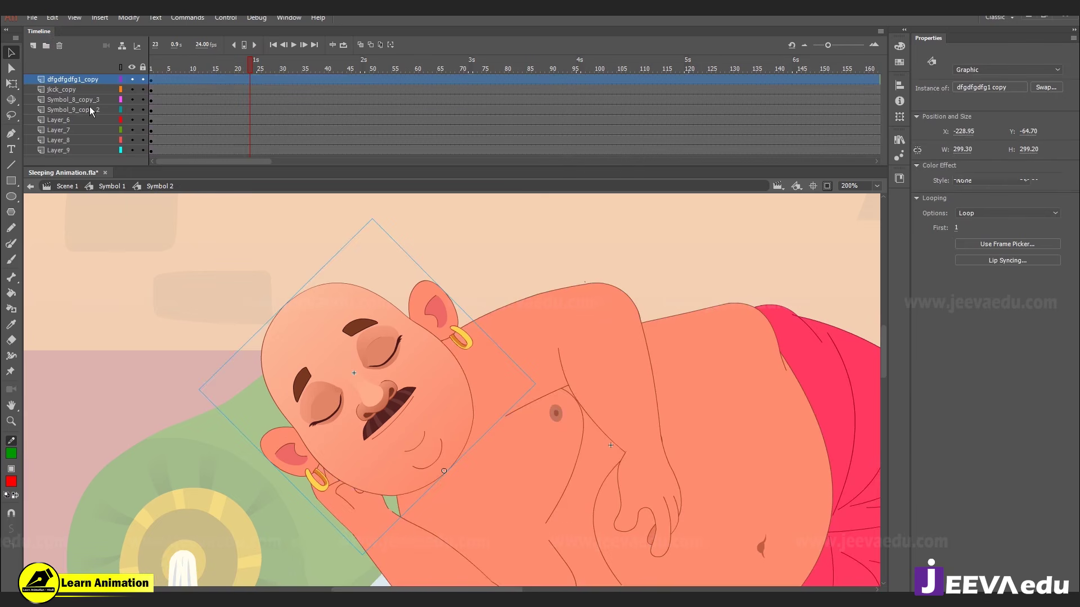
left_click_drag(521, 464, 490, 439)
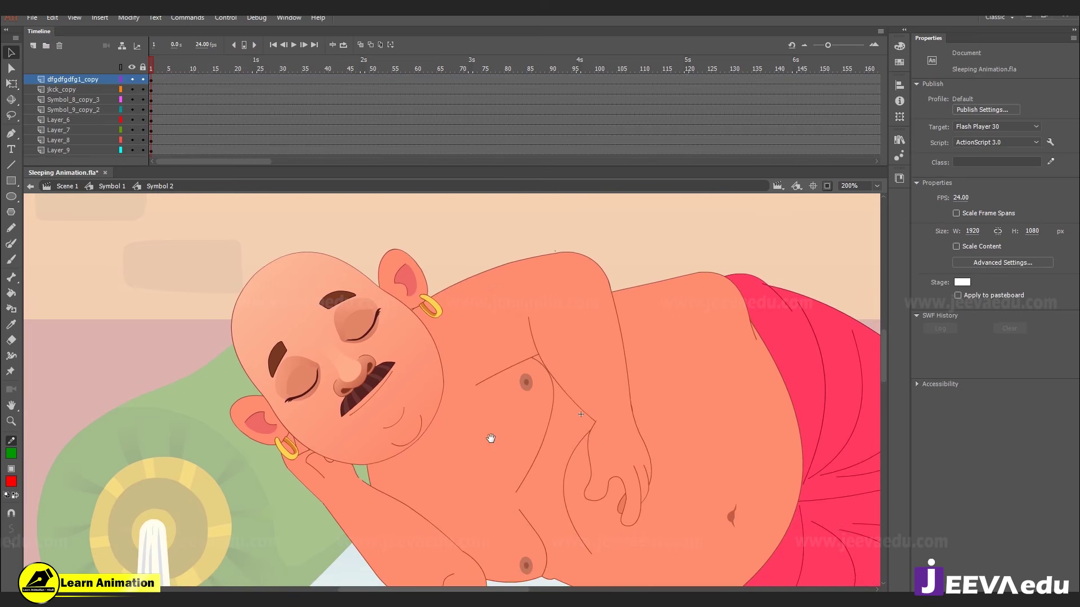
key("Return")
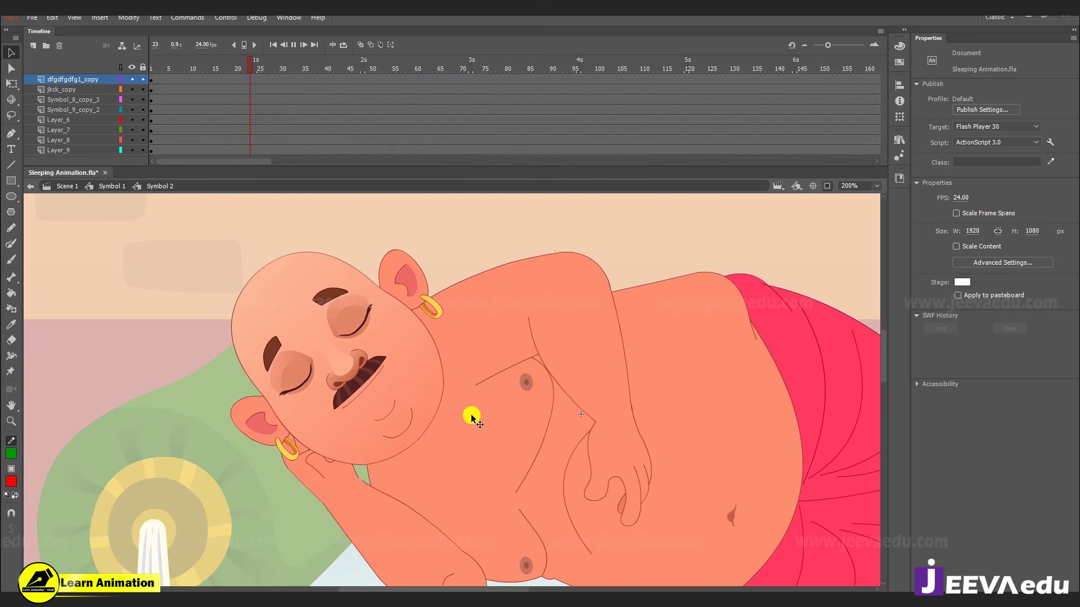
left_click(249, 62)
double_click(10, 420)
left_click_drag(466, 453, 426, 450)
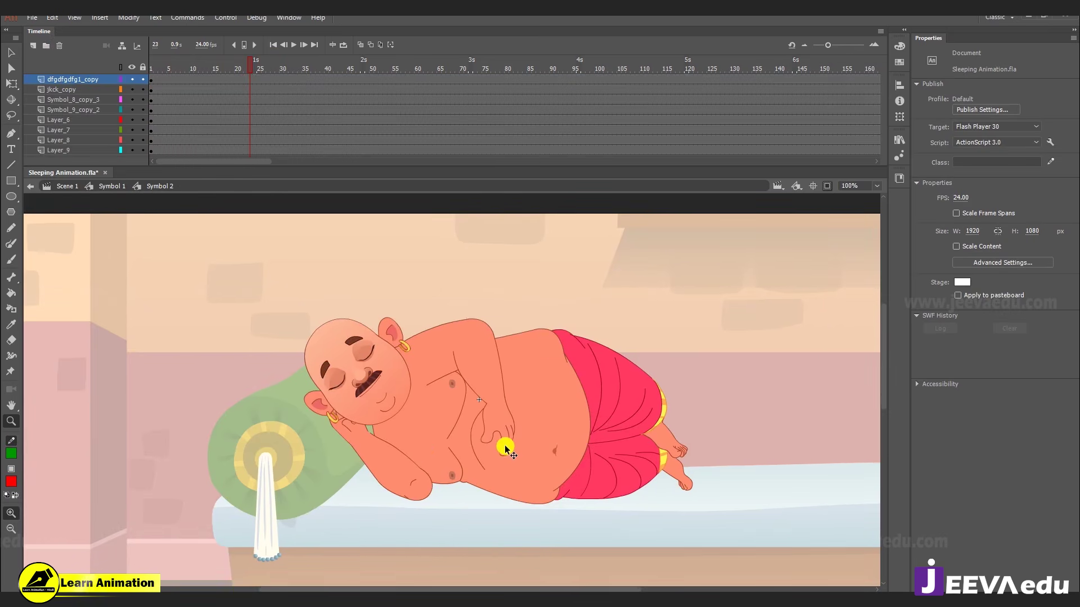
- Open the torso symbol, Symbol 9 copy 2, for editing and show its artwork at 200%
key("v")
left_click(515, 461)
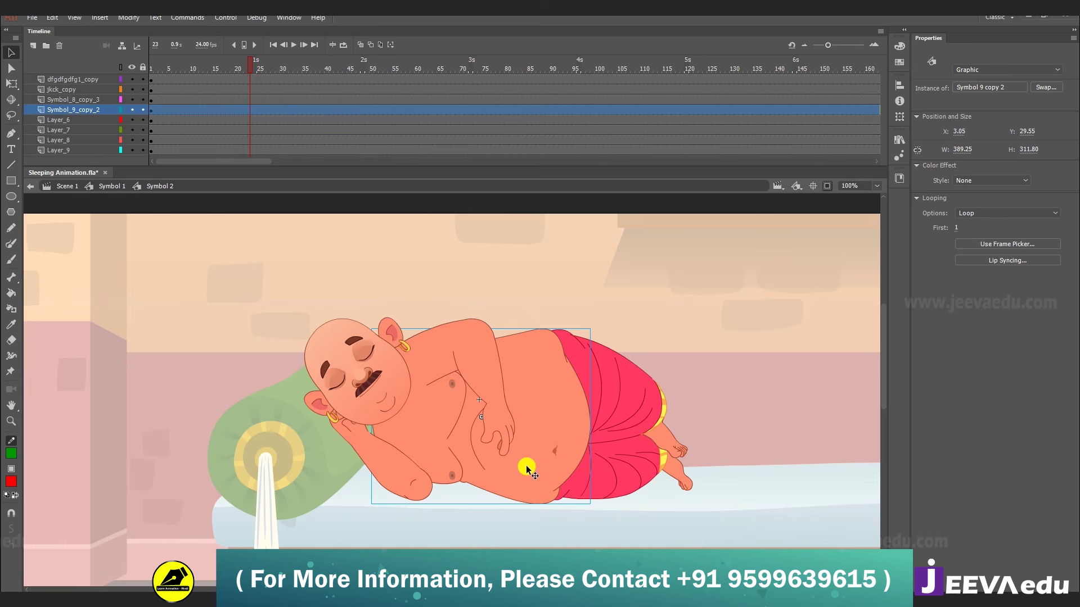
double_click(525, 465)
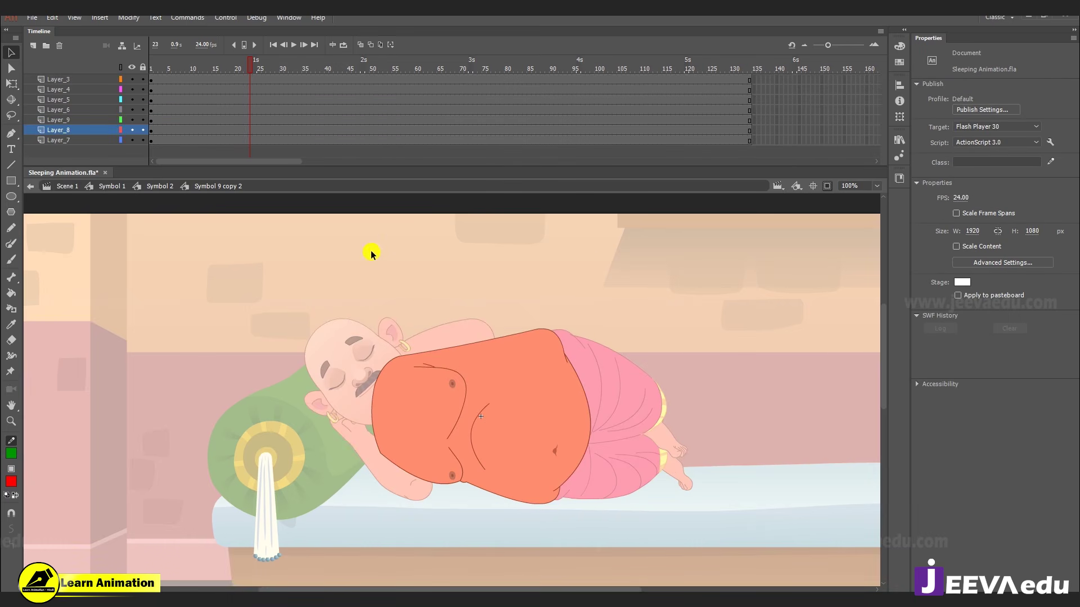
left_click_drag(705, 300, 369, 516)
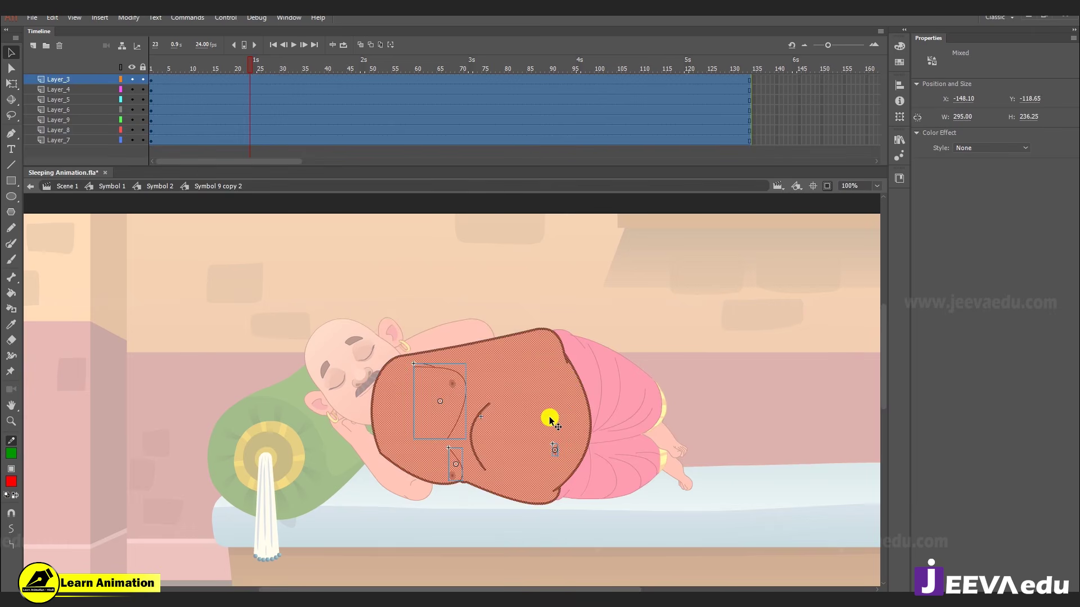
left_click(585, 375)
key("z")
left_click(558, 380)
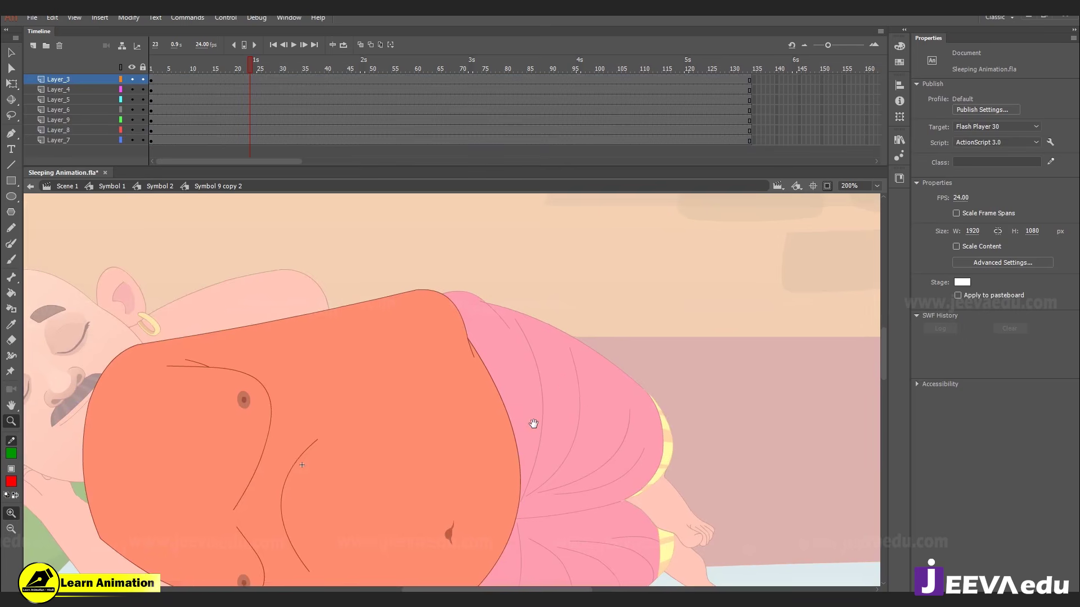
- Examine the small crease line at the hip and the main torso shape with its outline
left_click(525, 402)
key("v")
left_click(517, 362)
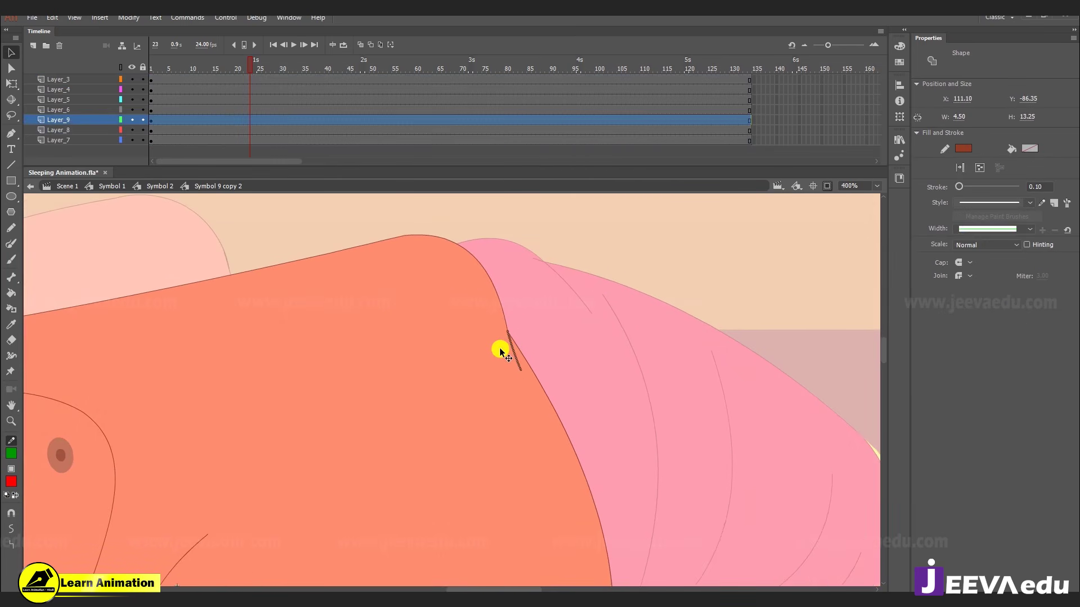
key("z")
left_click(499, 348, "alt")
left_click(449, 417, "alt")
key("v")
double_click(449, 417)
key("space")
left_click_drag(408, 427, 433, 391)
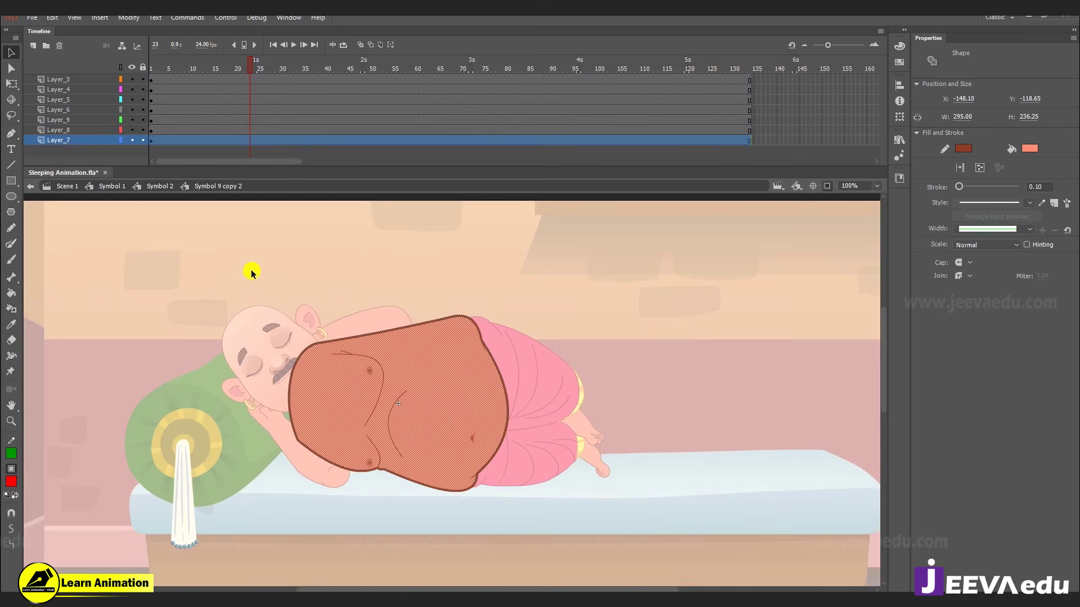
- Hide every layer except Layer_7 and select the fill of the isolated torso shape
left_click(130, 115)
left_click(133, 140)
key("z")
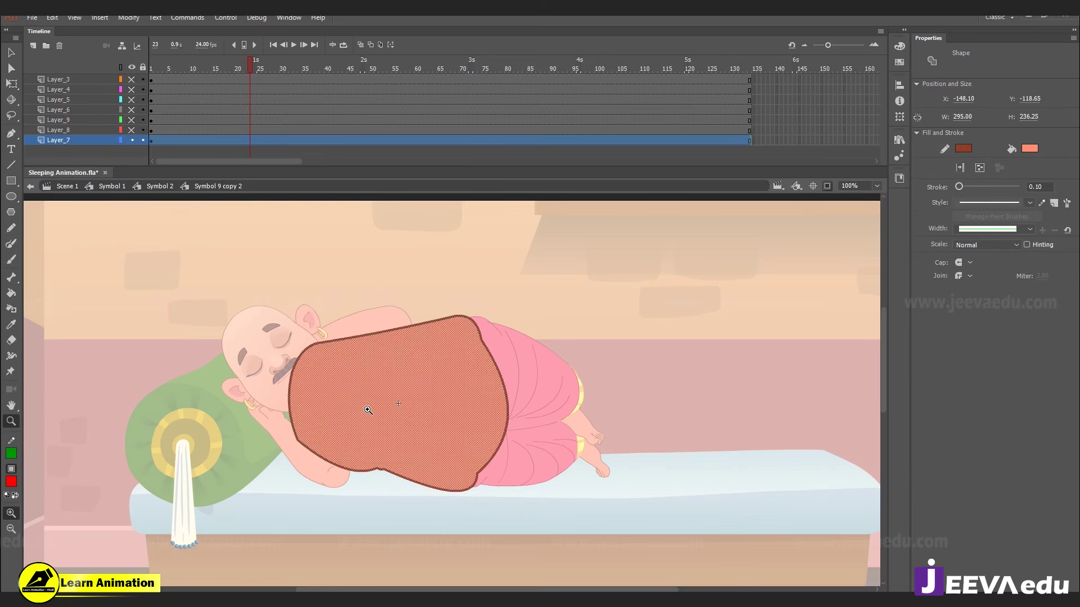
left_click(360, 405)
left_click_drag(345, 465, 286, 410)
key("v")
left_click(614, 275)
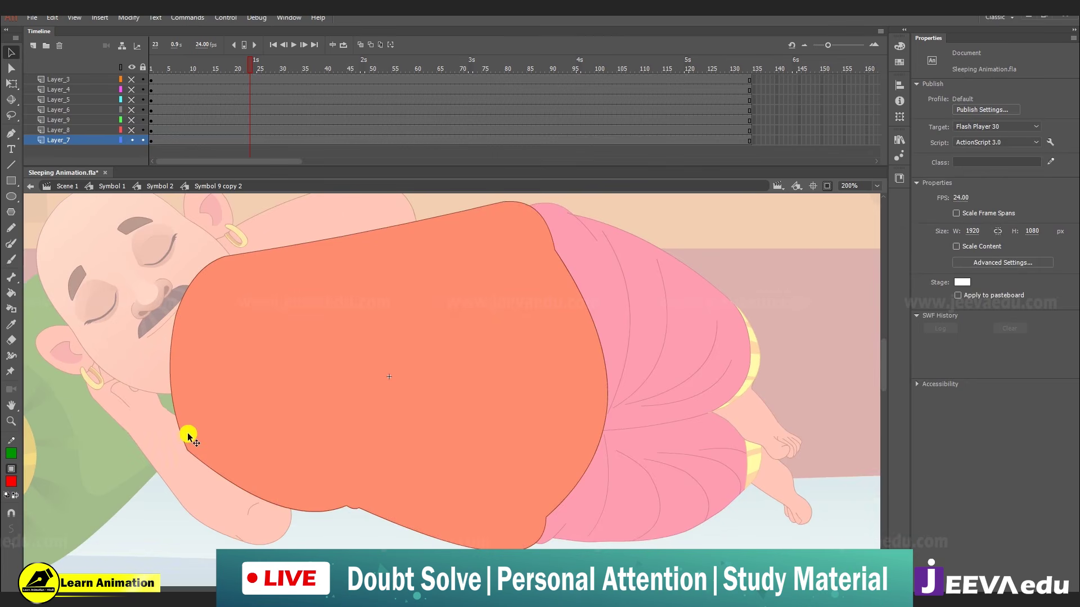
left_click(238, 356)
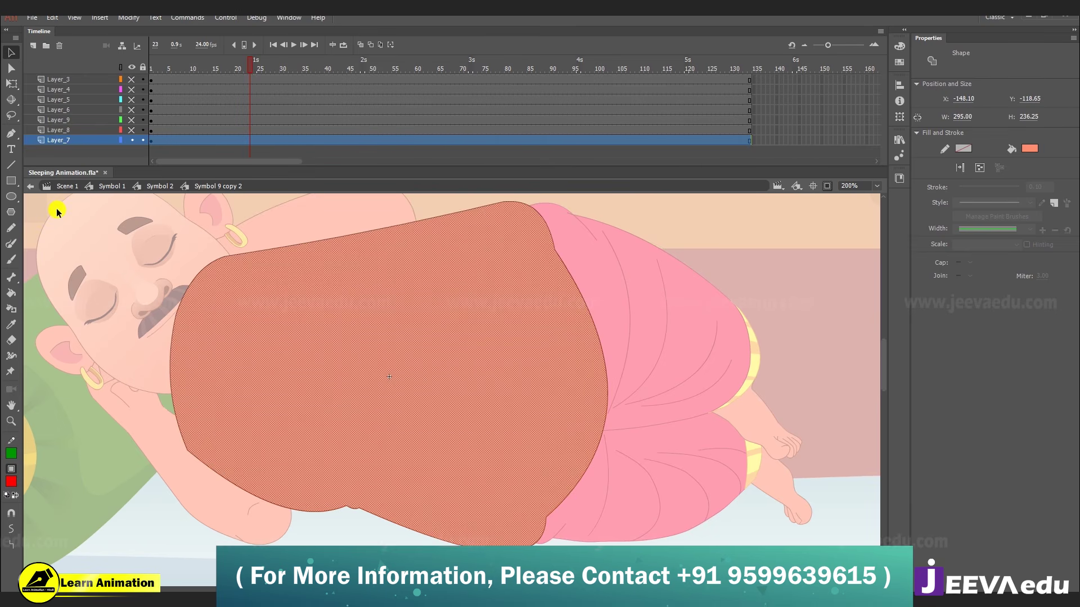
- Draw a red square with a green outline, about 69 px wide, beside the torso over the pink cloth
left_click(11, 181)
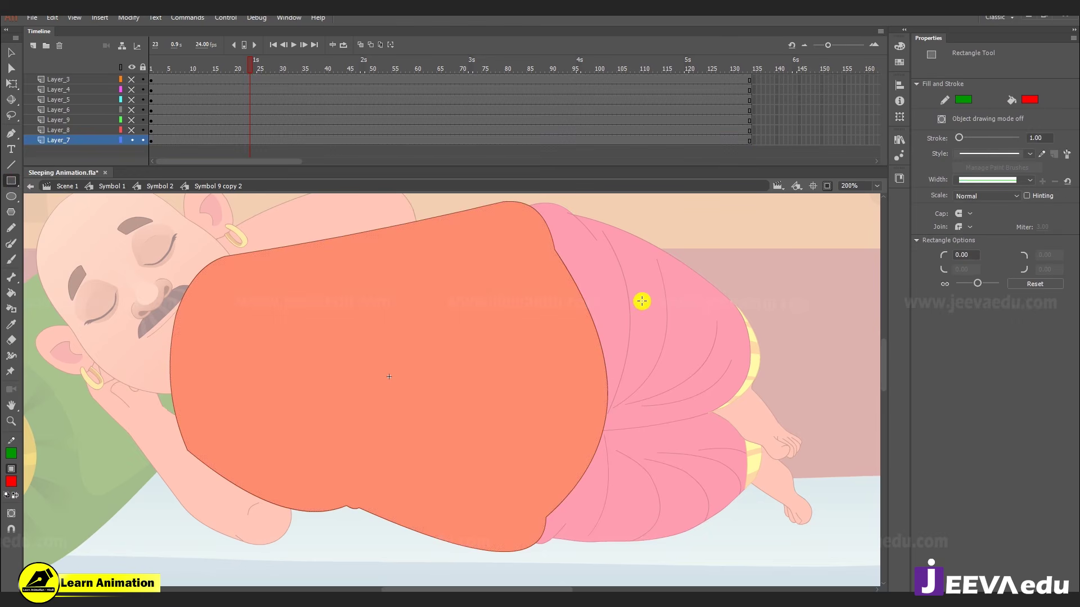
left_click_drag(639, 288, 741, 389)
key("v")
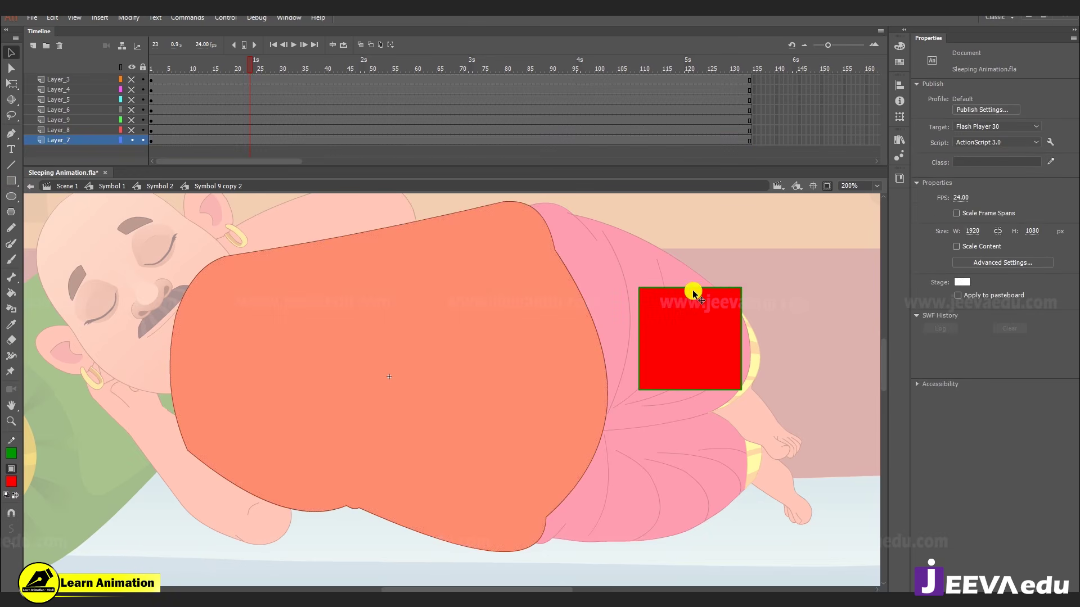
- Thicken the square's green outline to a stroke of 5.65 and delete its top edge
double_click(694, 287)
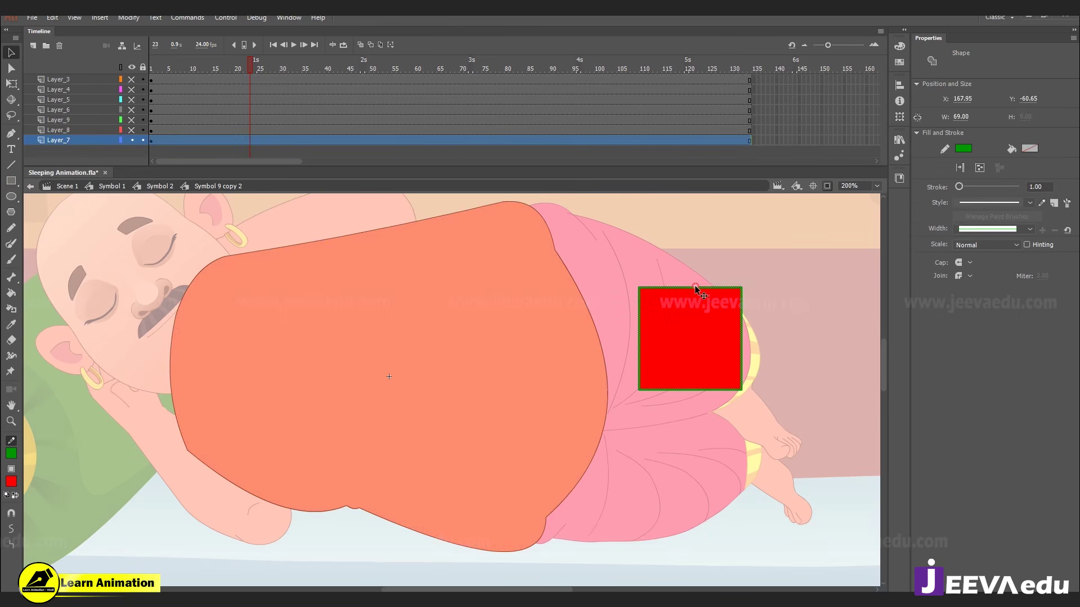
mouse_move(959, 187)
left_mouse_down()
mouse_move(972, 187)
mouse_move(962, 188)
left_mouse_up()
left_click(783, 234)
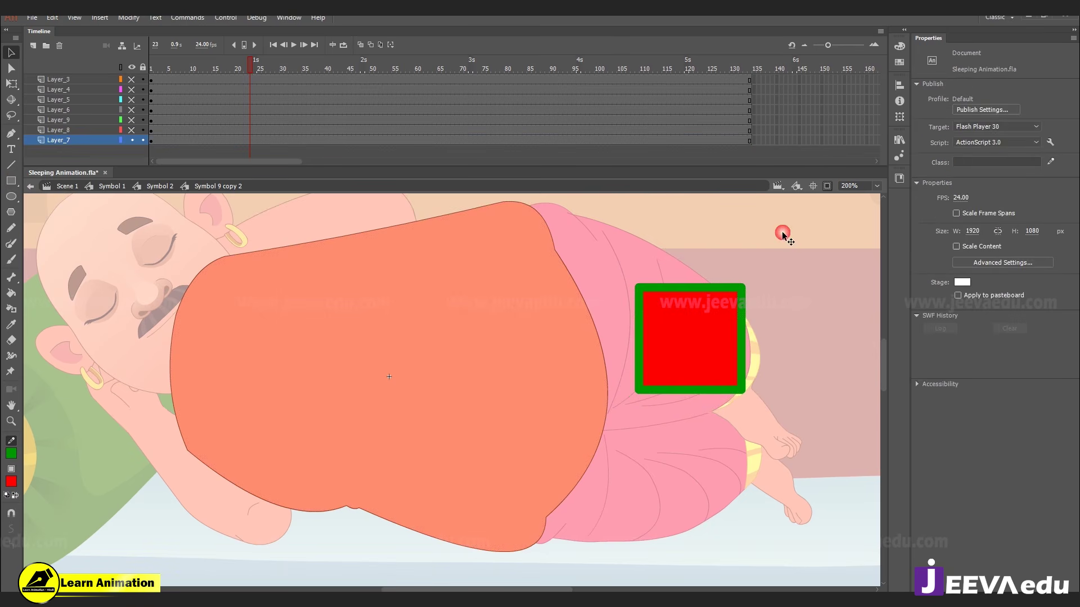
left_click(703, 287)
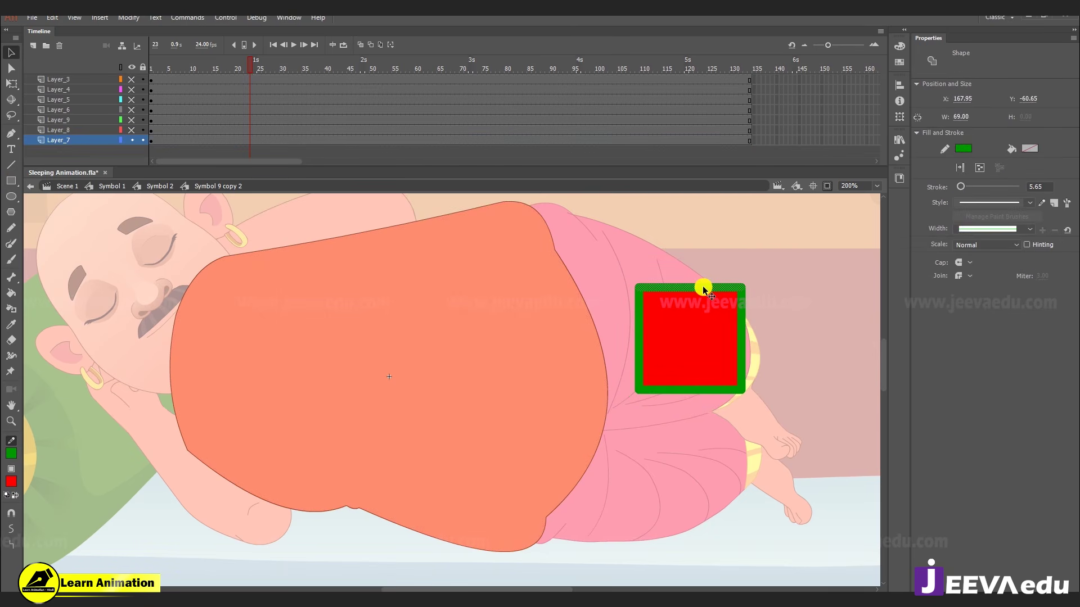
key("Delete")
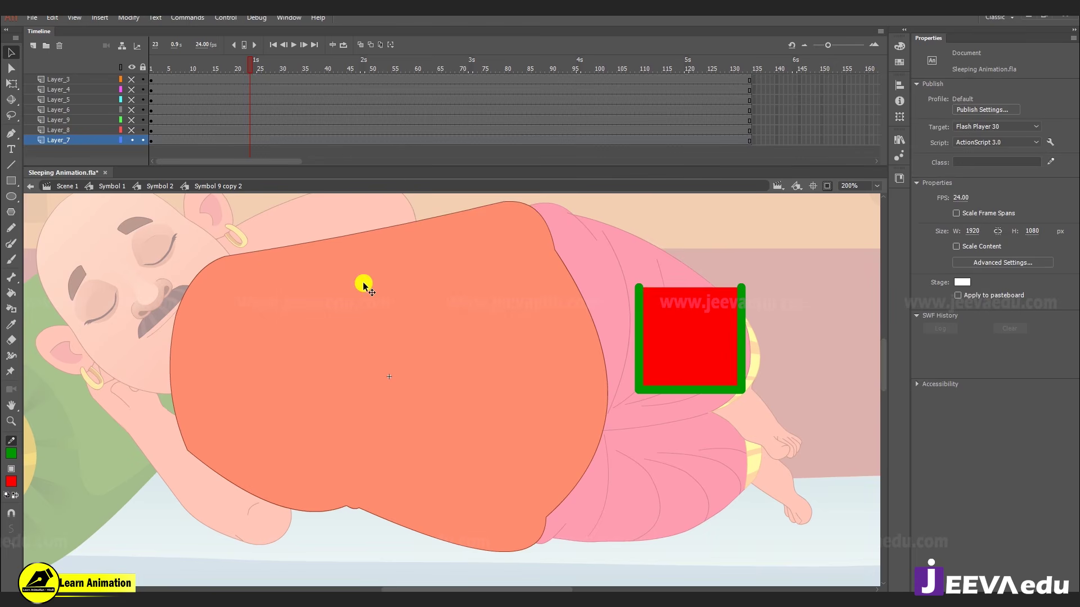
- Insert a keyframe at frame 12 of Layer_7 and cut the square from that layer
left_click(179, 140)
right_click(179, 140)
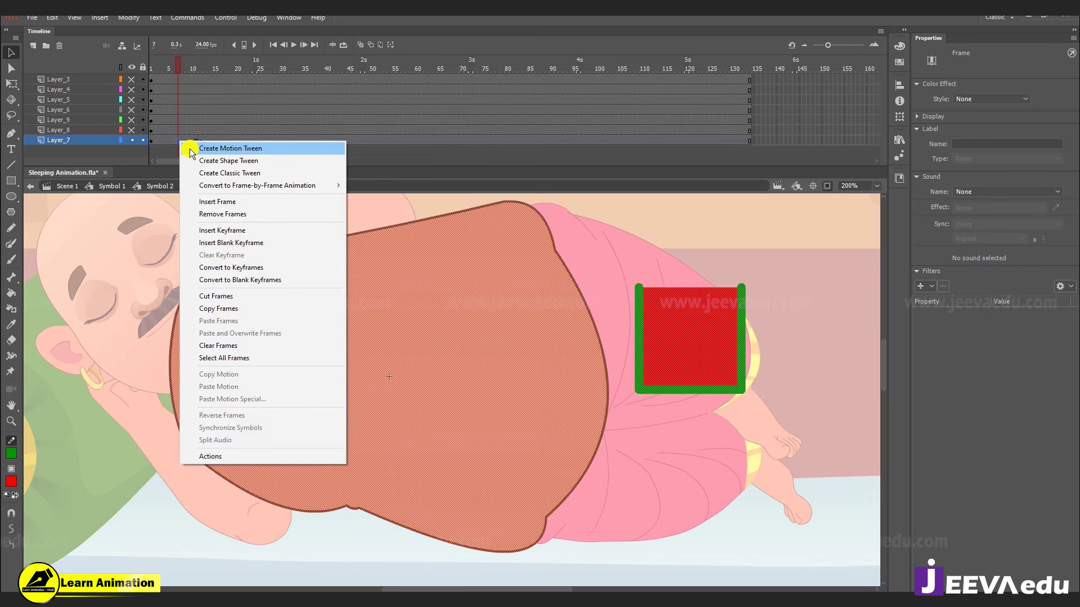
left_click(450, 153)
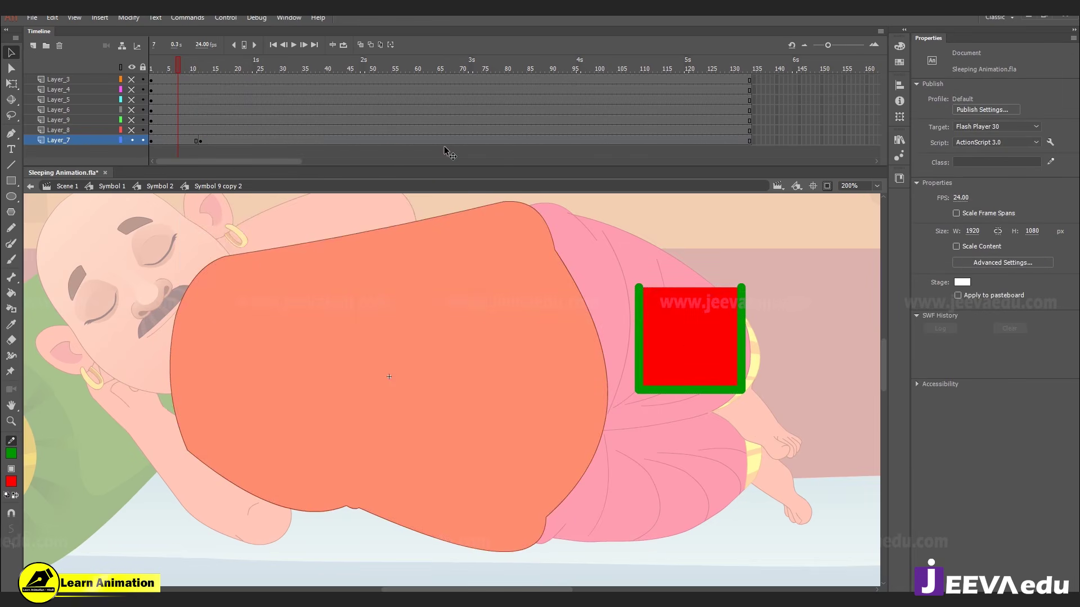
left_click(690, 339)
key("Delete")
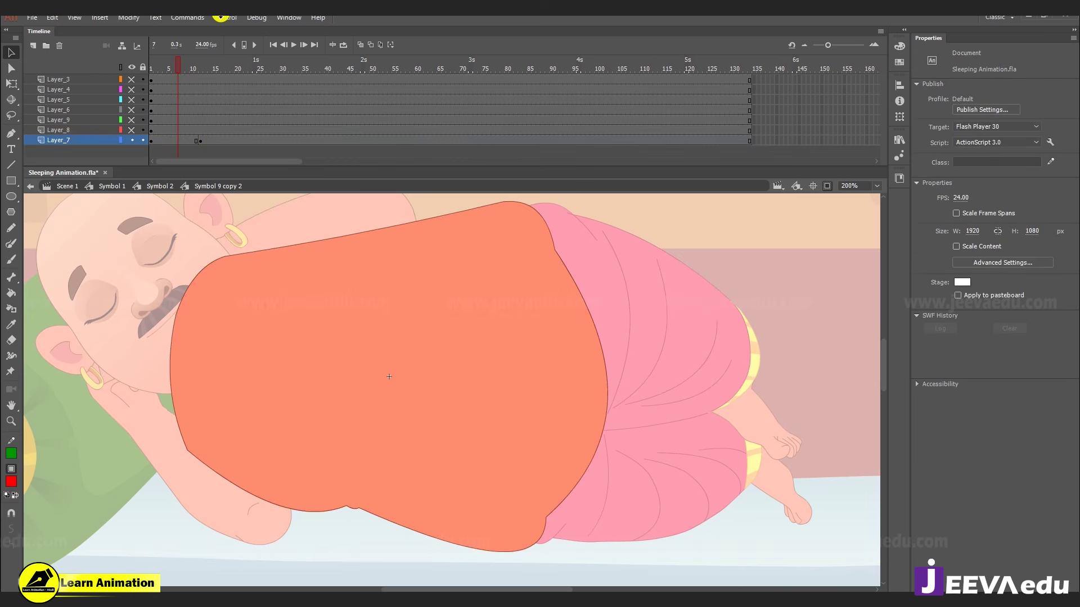
- Clear the keyframe at frame 12 of Layer_7
left_click(200, 140)
right_click(200, 140)
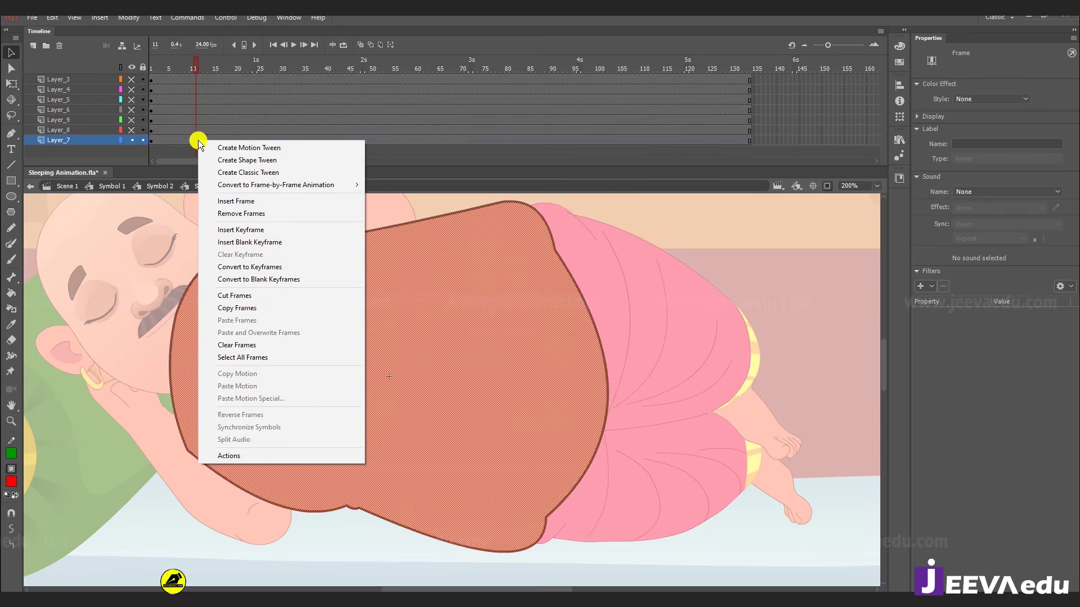
left_click(253, 243)
key("ctrl+shift+v")
right_click(201, 140)
left_click(218, 254)
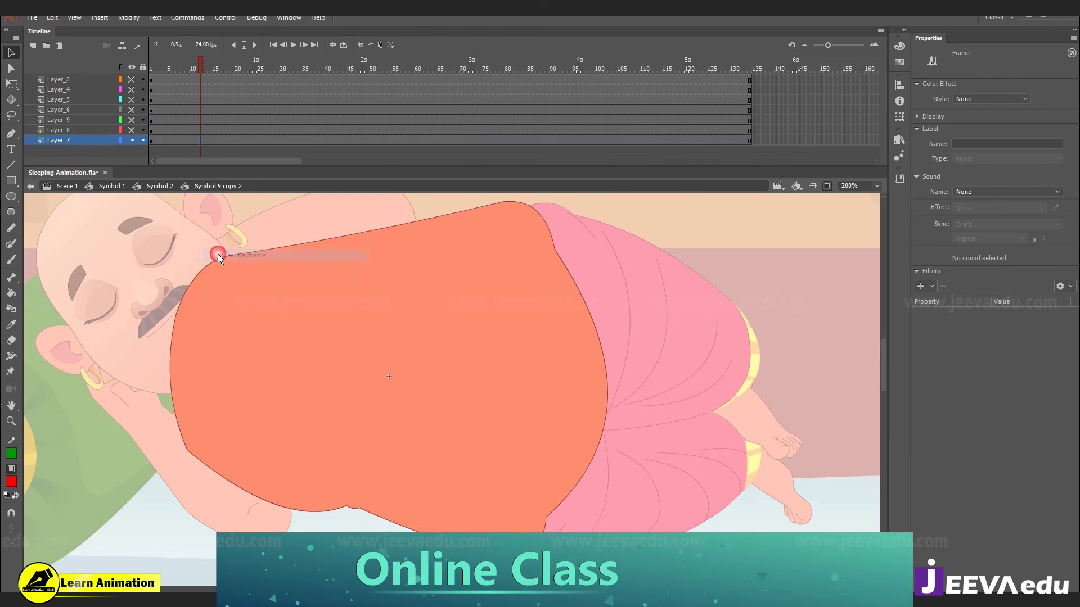
- Add a new layer below Layer_7, hide Layer_7 and paste the red square into the new layer
left_click(27, 48)
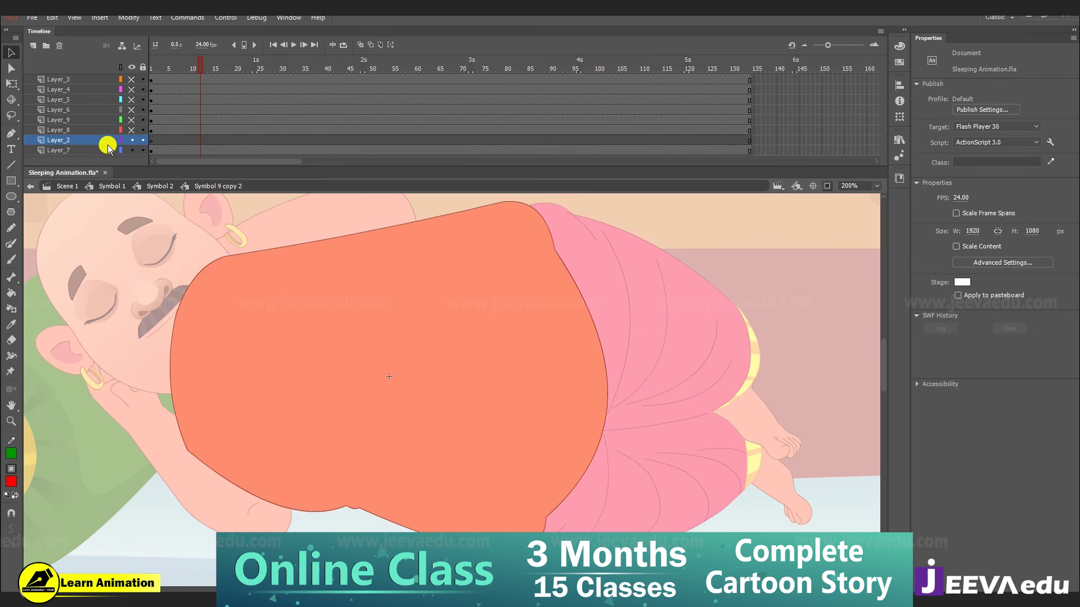
left_click_drag(106, 141, 127, 142)
left_click(130, 140)
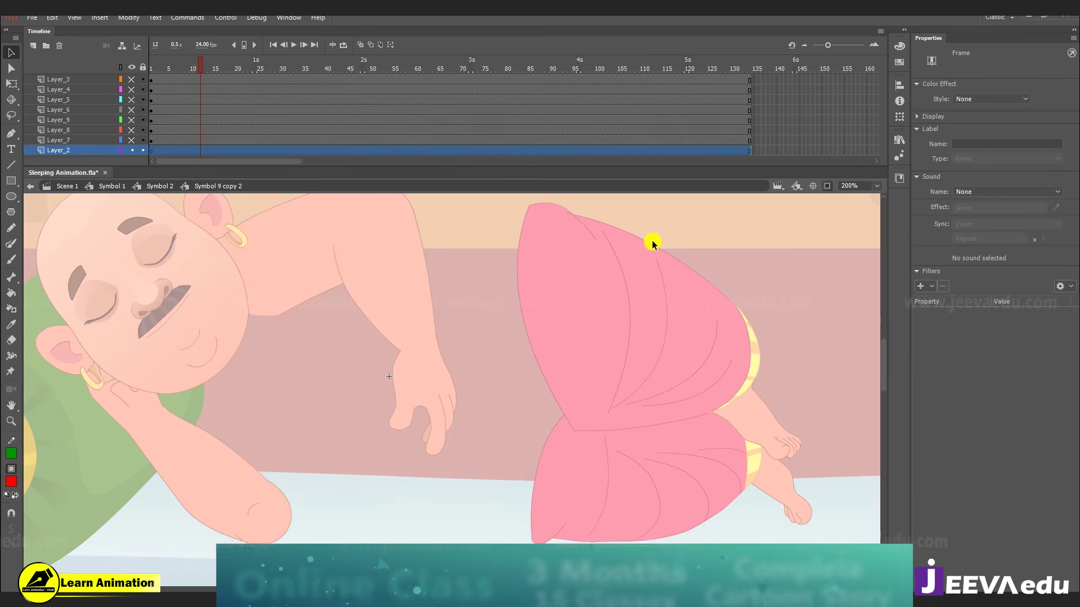
key("ctrl+shift+v")
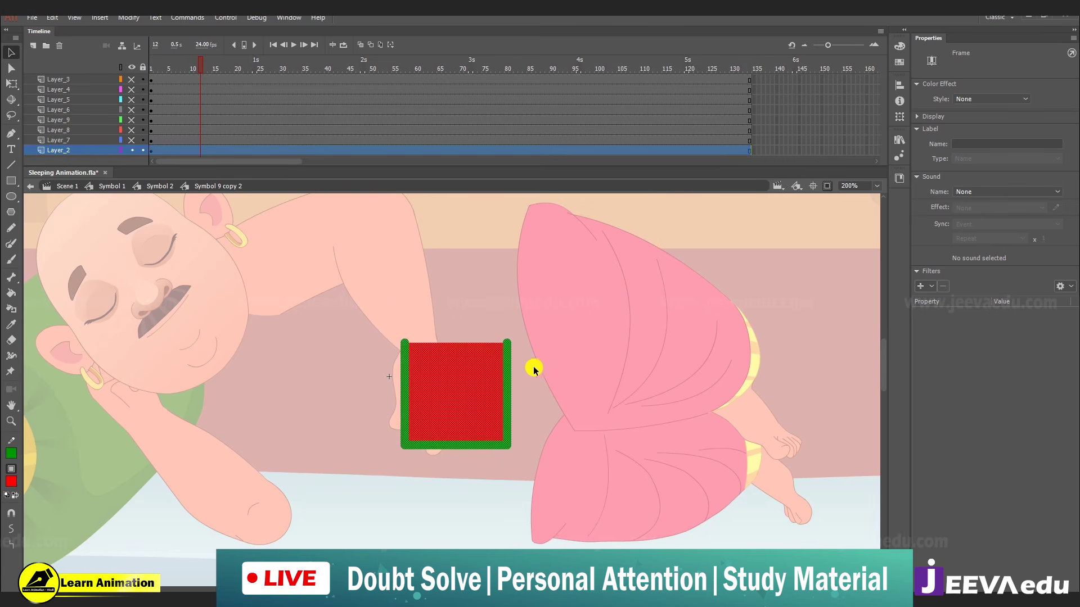
- Add a keyframe at frame 13 of Layer_2 and create a shape tween from frame 1 to it
left_click(205, 150)
right_click(188, 150)
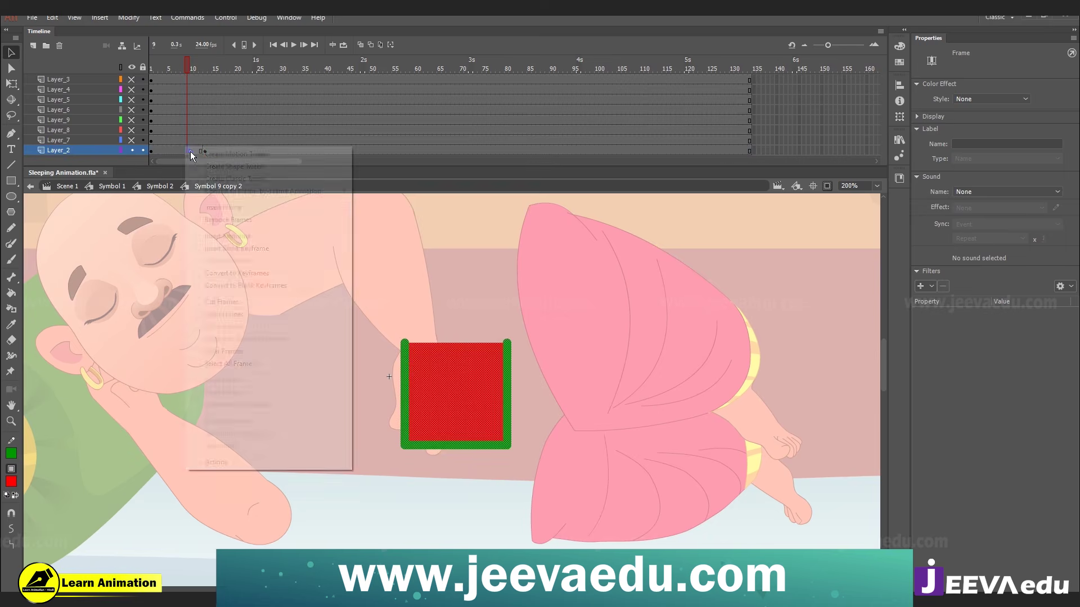
left_click(228, 168)
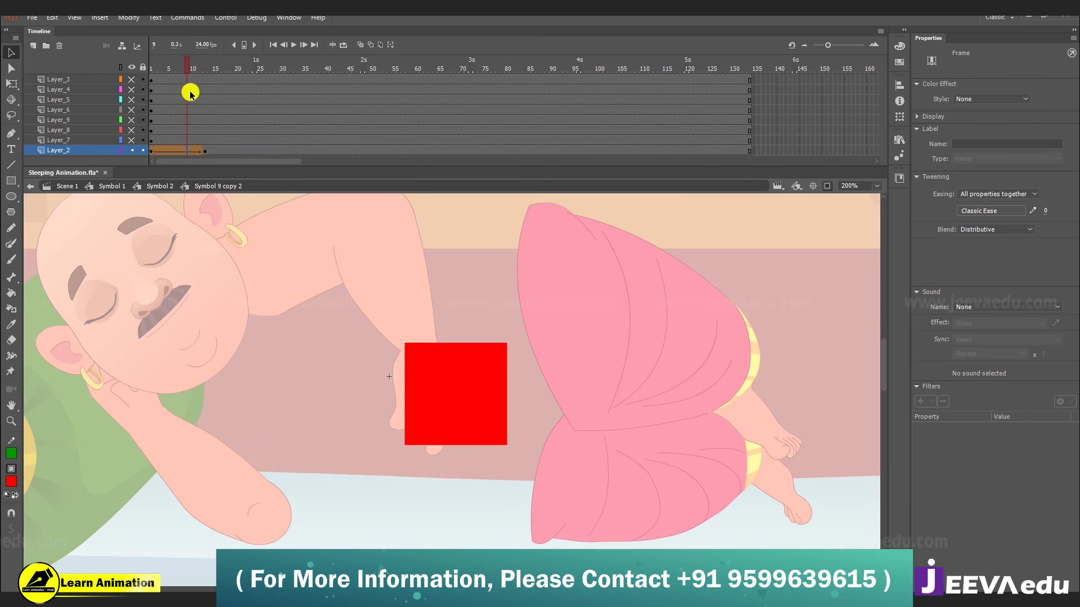
- Bend the square's left edge outward after the tween's end keyframe and play the shape tween
left_click(149, 68)
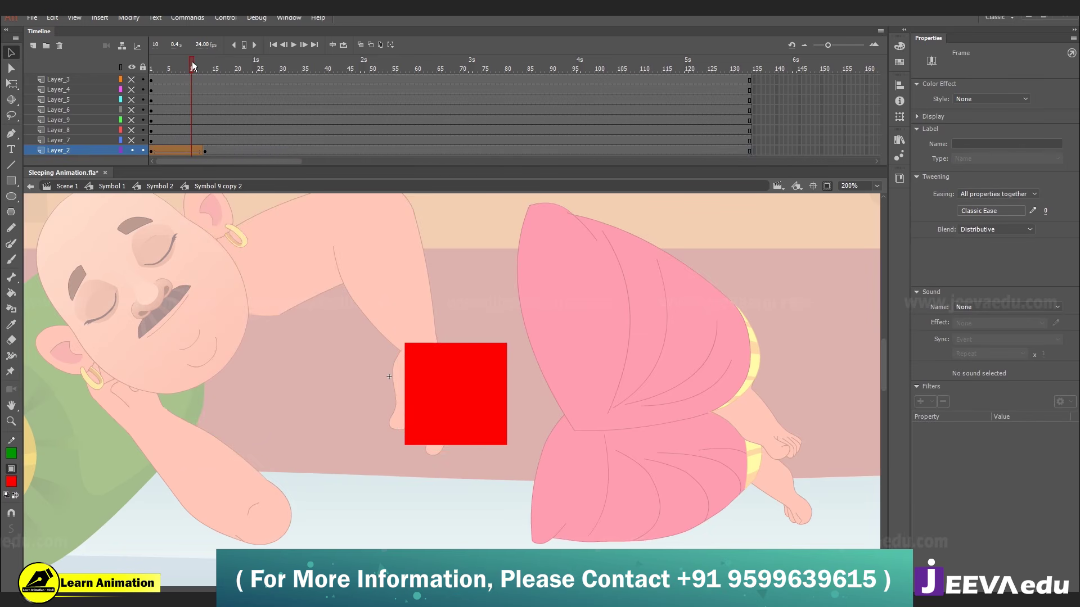
left_click(208, 151)
left_click(329, 332)
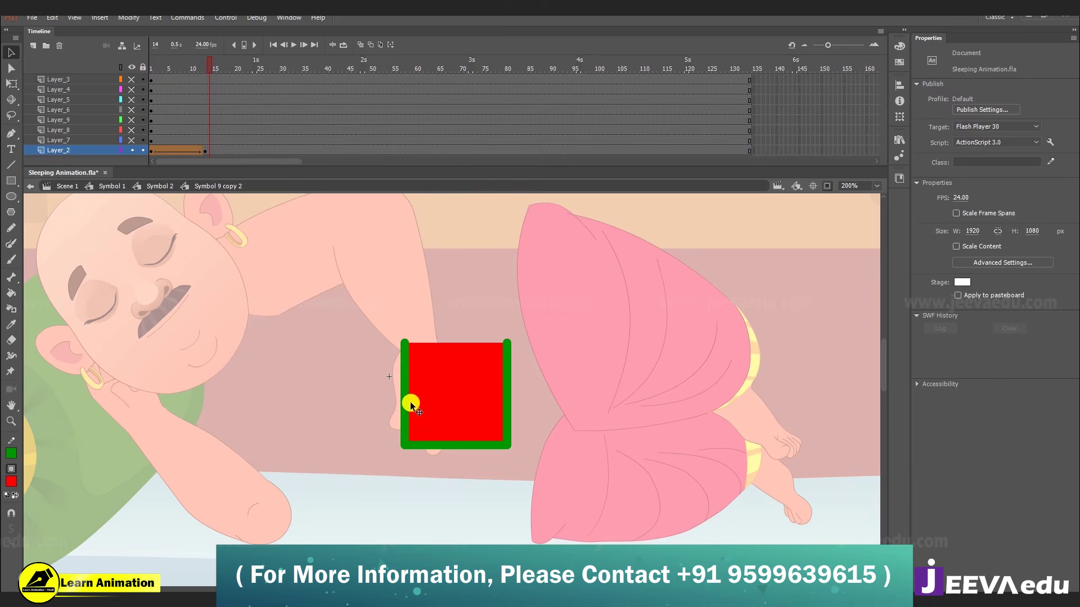
left_click_drag(401, 389, 351, 366)
key("Return")
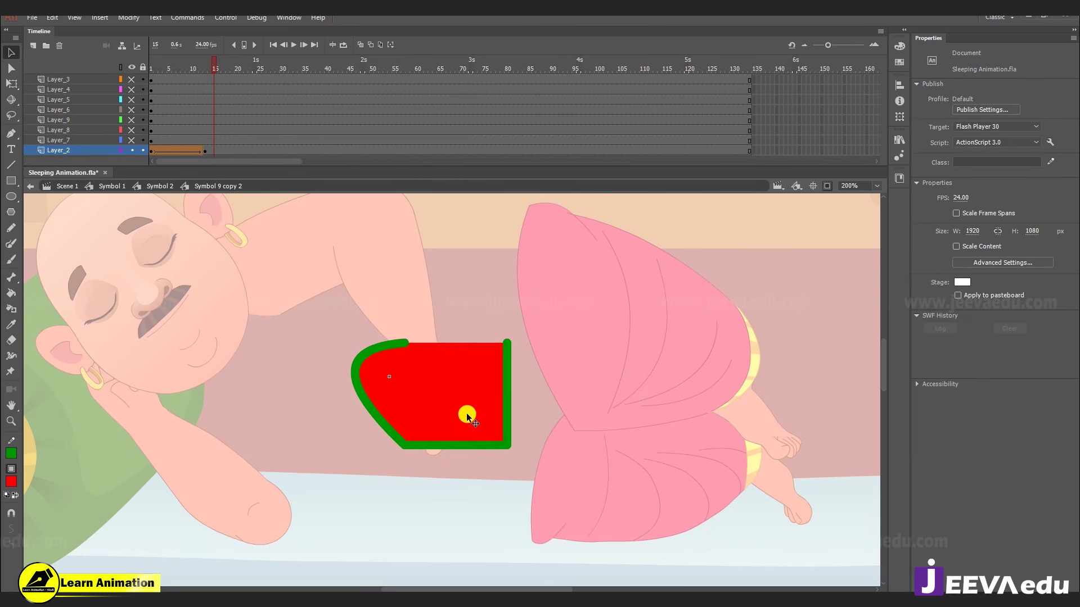
- Delete the test layer Layer_2 and make all torso layers visible
left_click(59, 48)
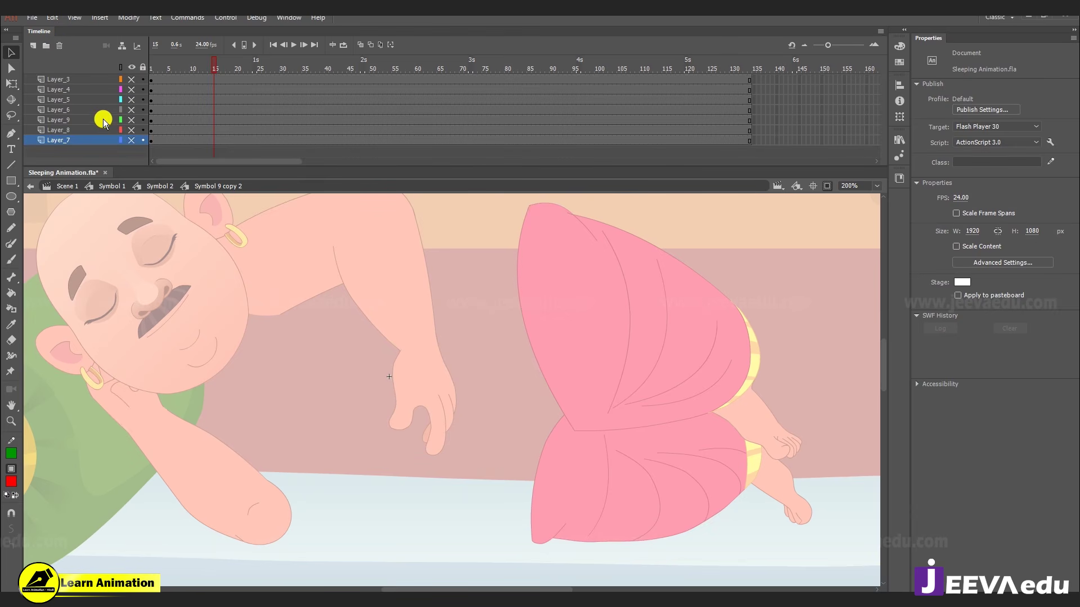
left_click(131, 140)
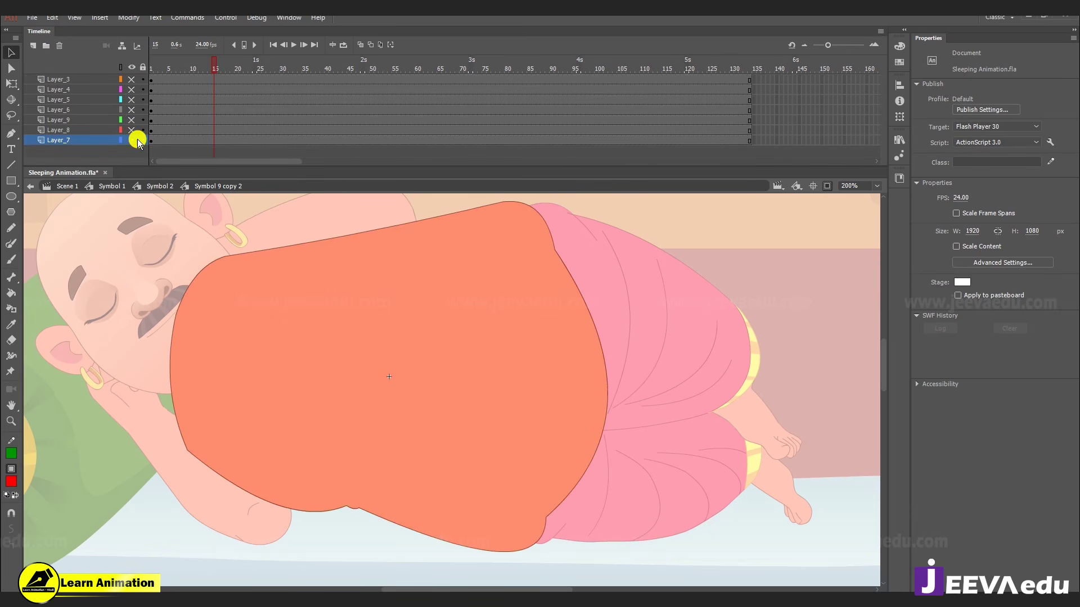
left_click(132, 105)
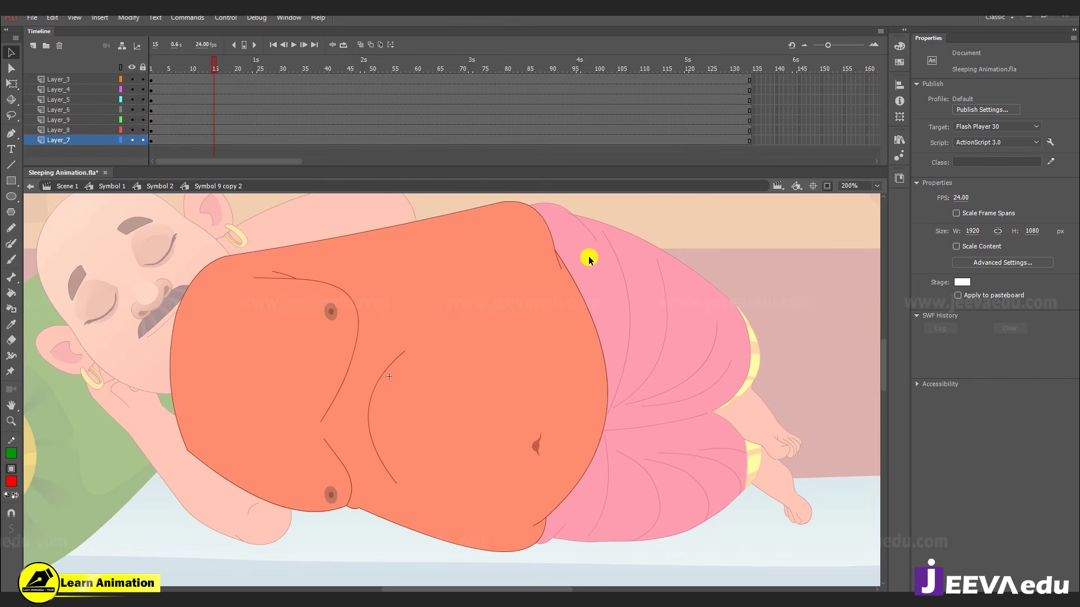
- Examine the end of the Layer_9 crease line at the hip at 800%, and return to the whole torso at 200%
key("z")
left_click(553, 300)
left_click(554, 300)
key("v")
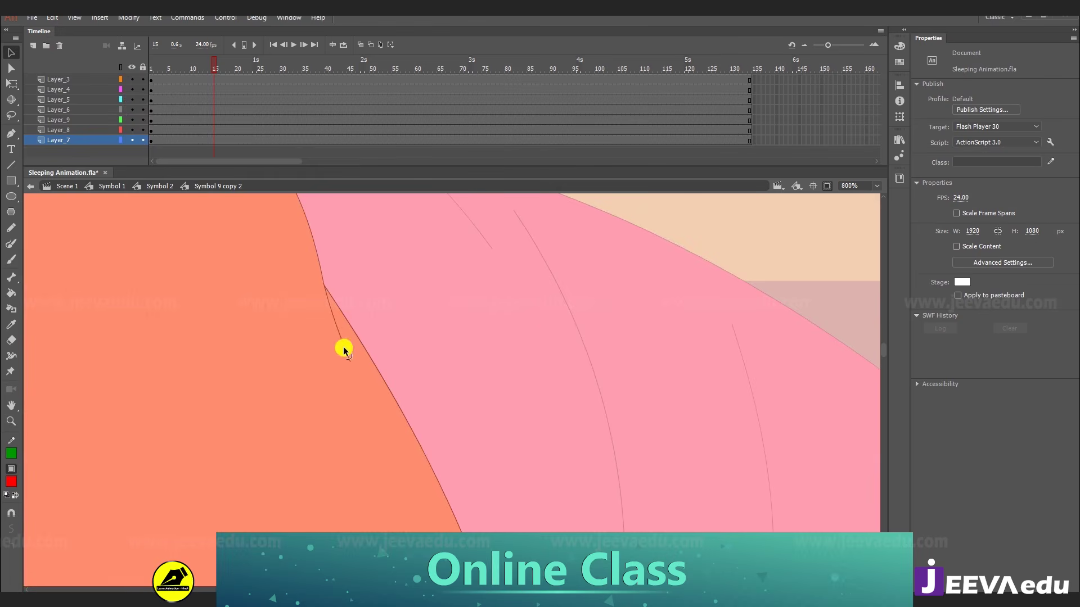
left_click(336, 326)
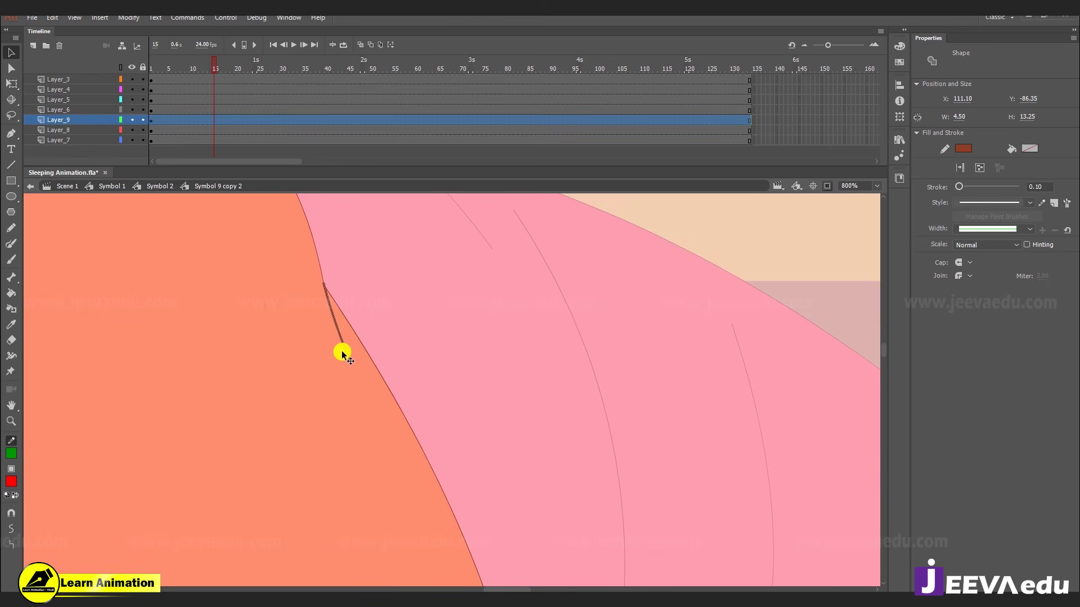
left_click(487, 387)
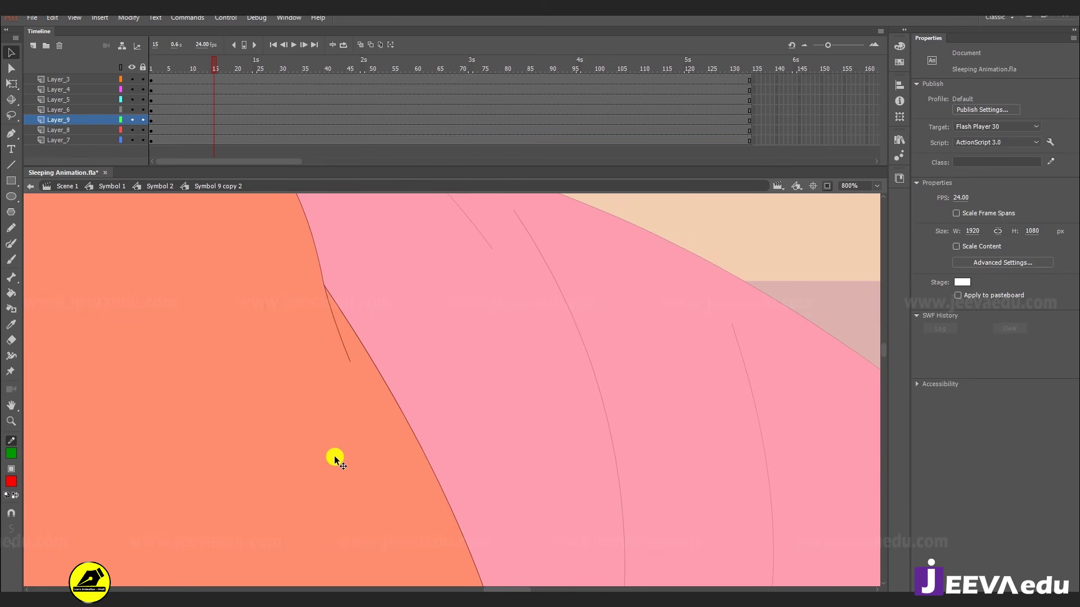
key("z")
left_click(350, 468, "alt")
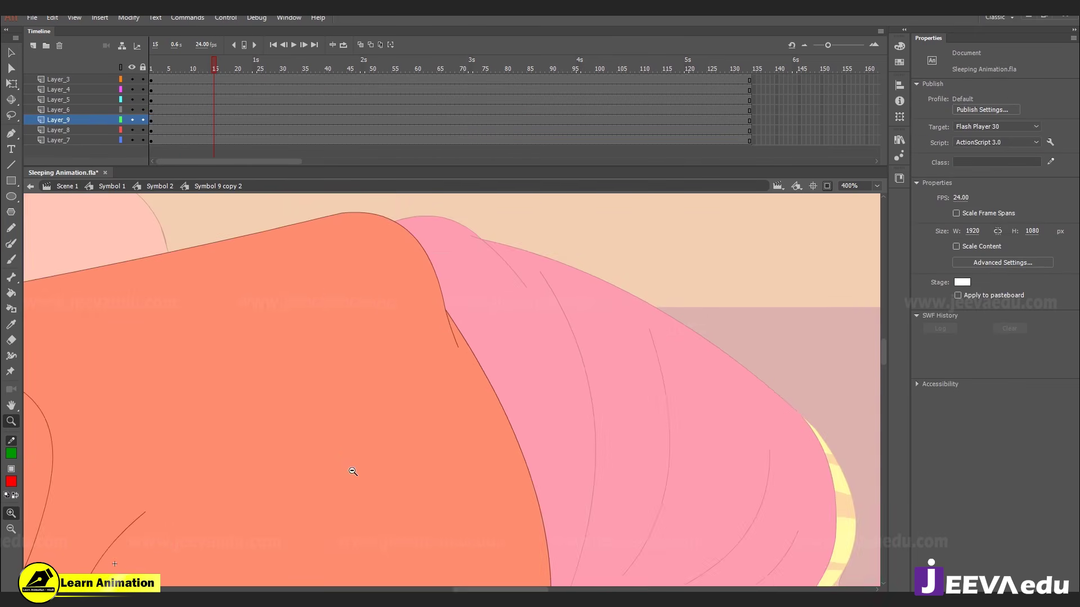
left_click(360, 471, "alt")
left_click(382, 474, "alt")
left_click(447, 438)
left_click_drag(450, 435, 471, 509)
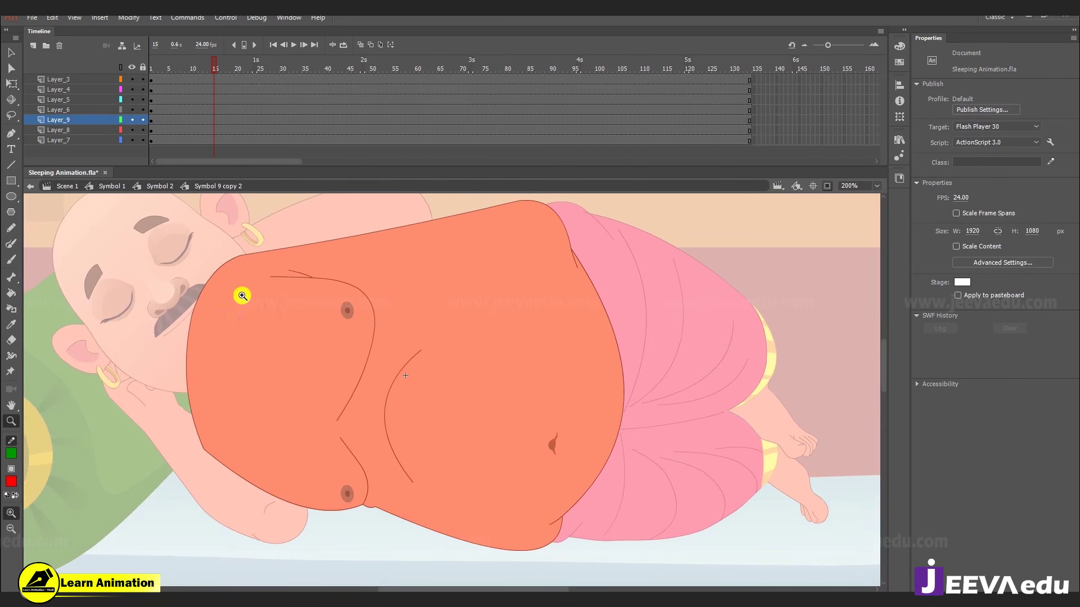
- Go to frame 23 and try moving the torso's main fill and outline together
left_click(234, 79)
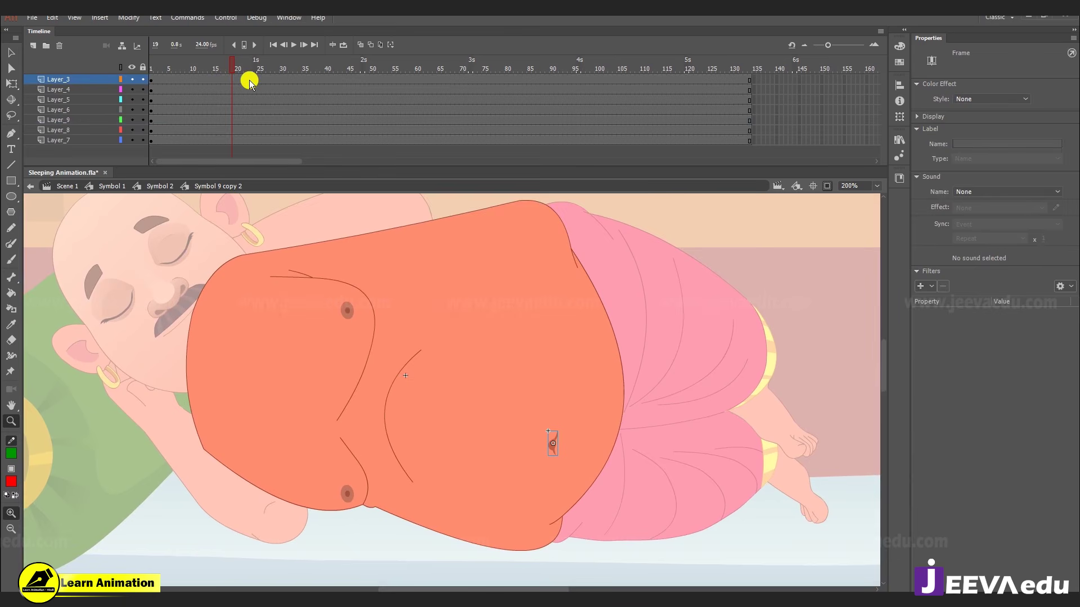
left_click(249, 82)
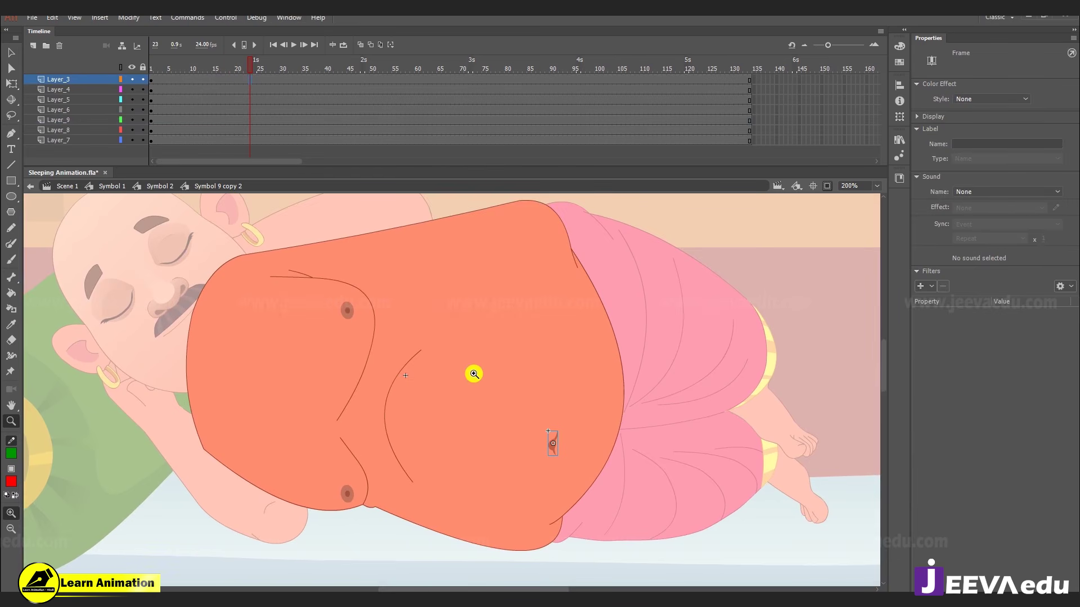
key("v")
left_click(404, 387)
left_click(501, 325)
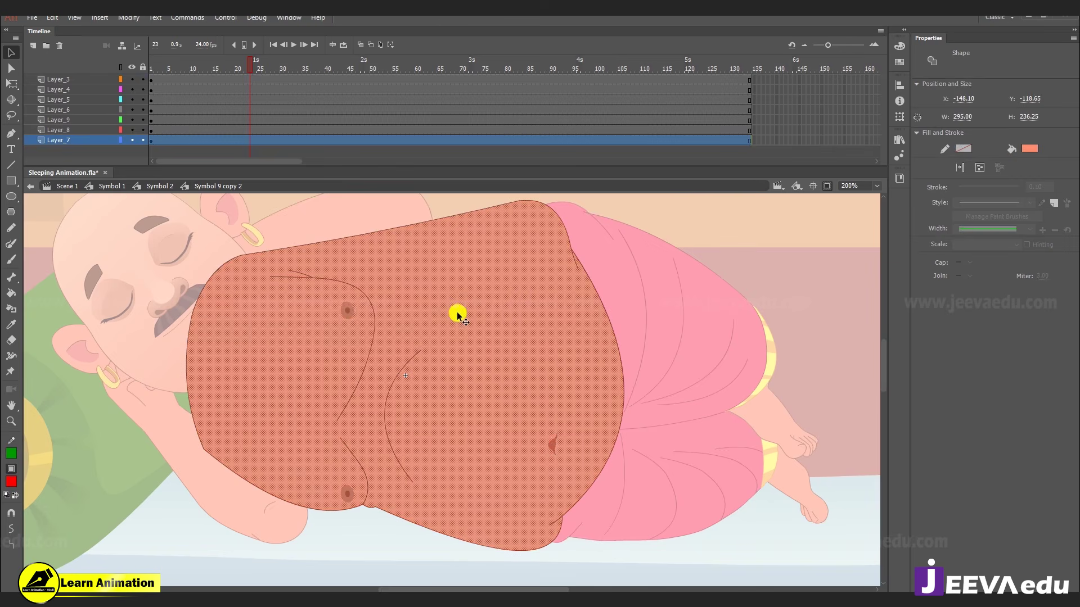
double_click(489, 362)
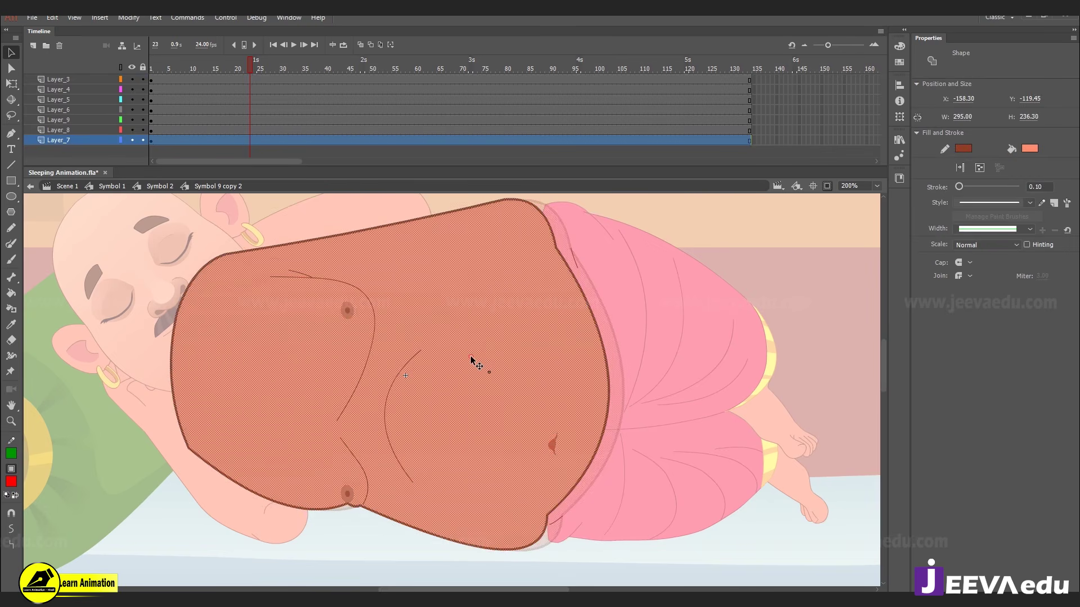
- Add a keyframe at frame 23 of Layer_7 and create a shape tween from frame 1 to it
left_click(251, 141)
right_click(223, 141)
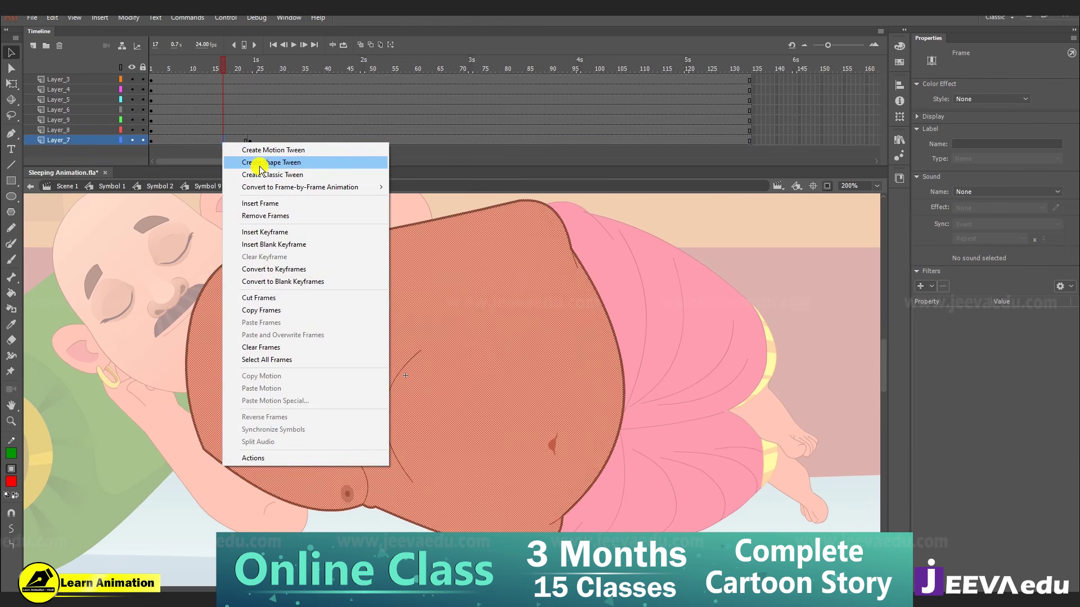
left_click(259, 169)
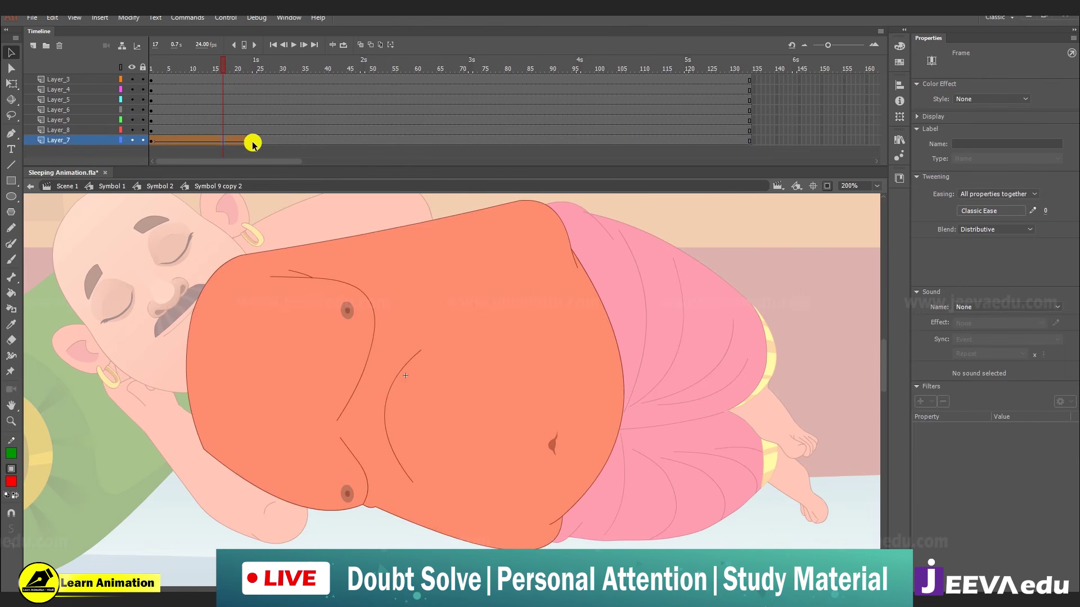
- Bend the belly edge beside the pants slightly outward at frame 23 of Layer_7 and play the tween
left_click(253, 144)
left_click(632, 429)
key("z")
left_click(606, 426)
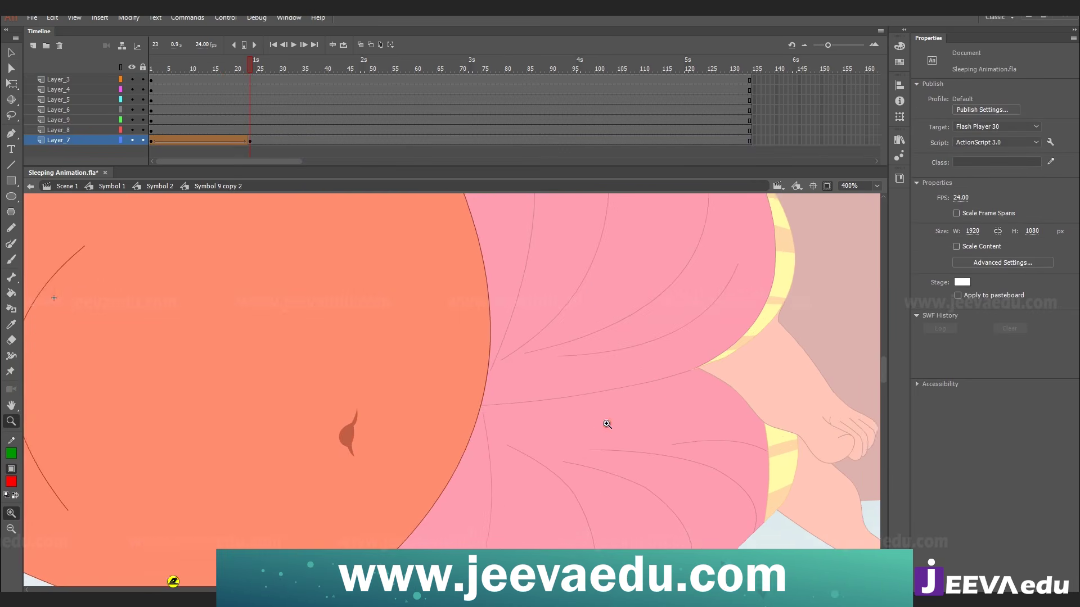
left_click_drag(605, 427, 610, 444)
key("v")
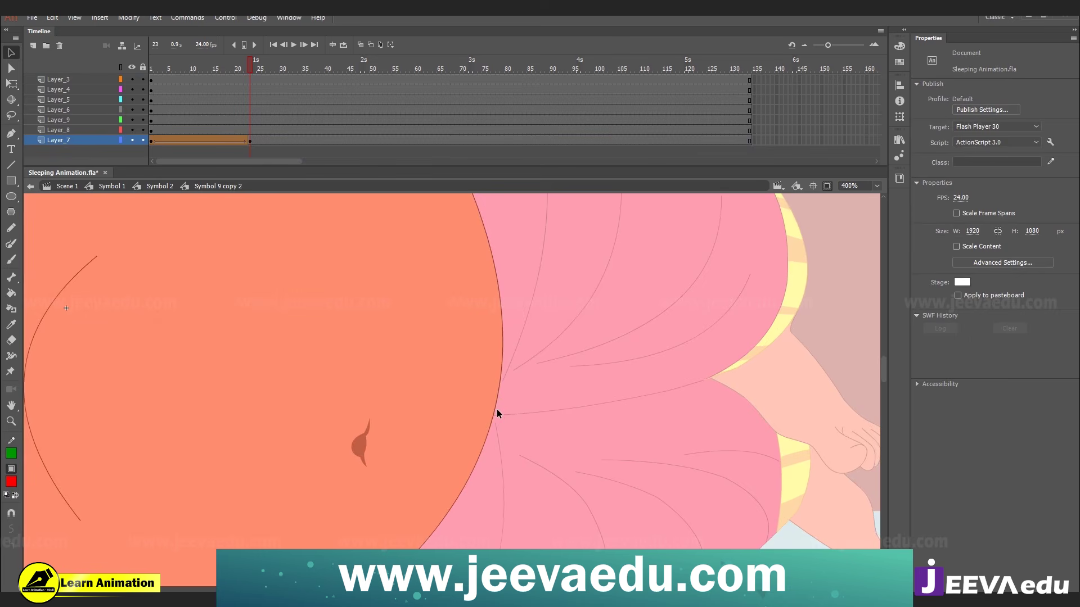
key("z")
left_click(499, 411, "alt")
left_click_drag(324, 430, 344, 444)
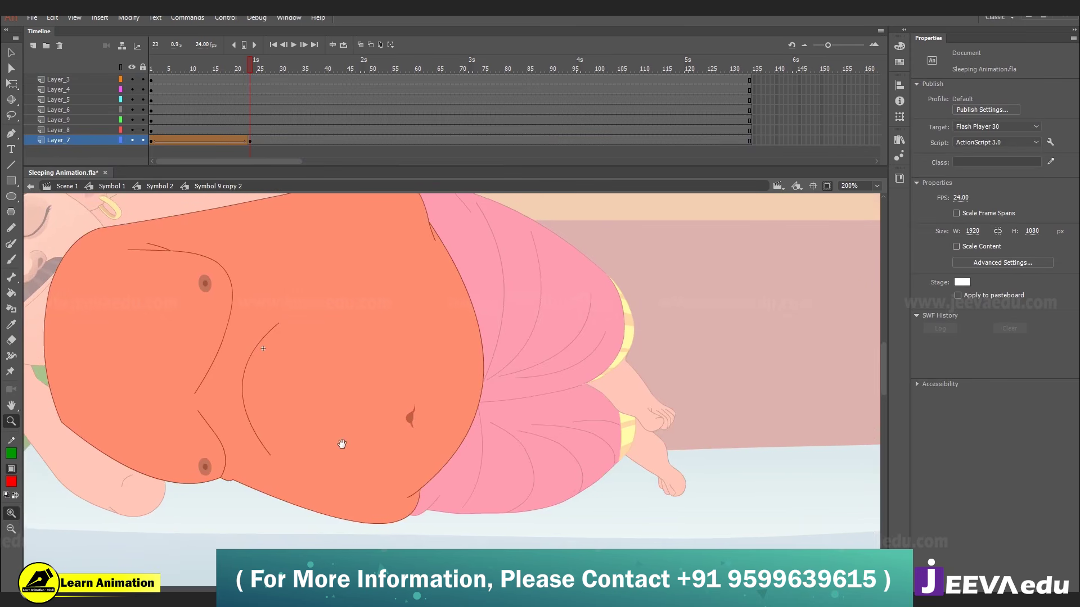
left_click_drag(250, 68, 142, 100)
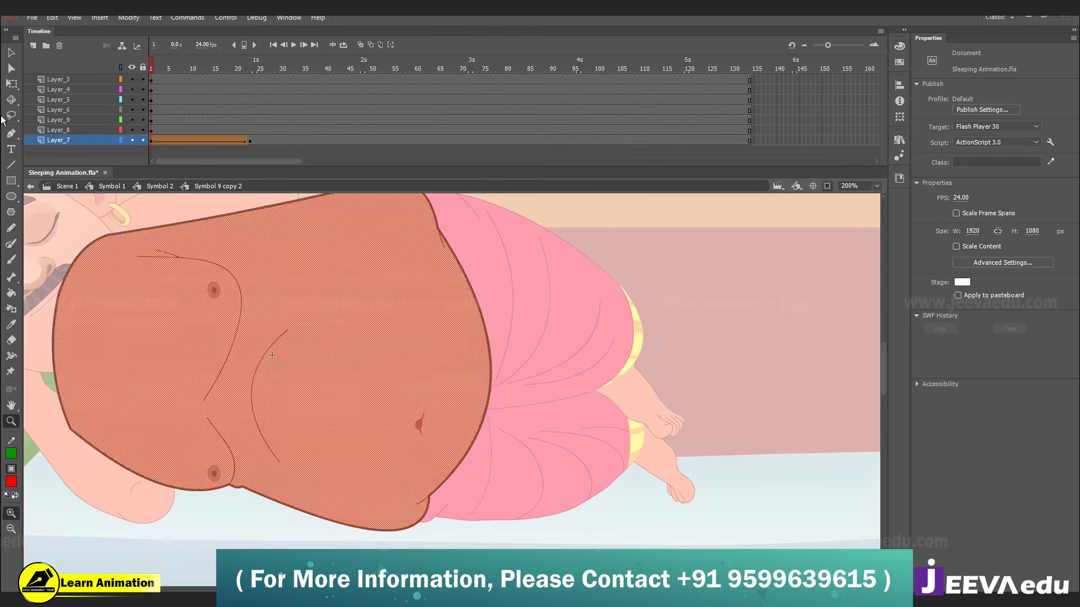
key("Return")
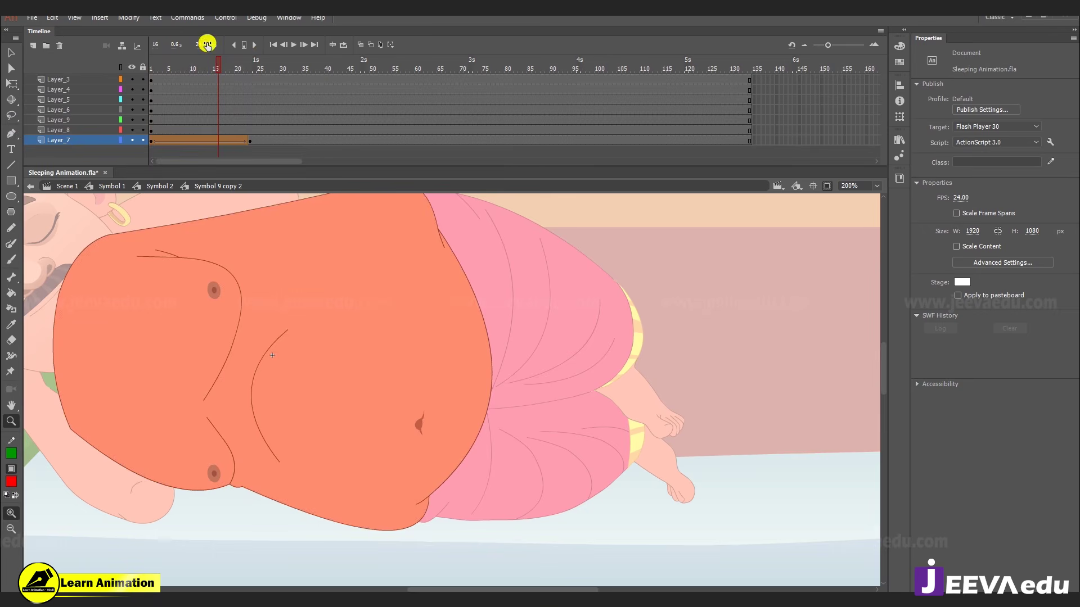
- Bend the lower belly edge slightly outward at frame 23 and try to adjust the body's corner at the lower hip crease
left_click_drag(230, 69, 252, 126)
left_click_drag(389, 496, 394, 421)
left_click(424, 443)
key("v")
scroll(437, 415, "up", 3)
scroll(437, 415, "right", 4)
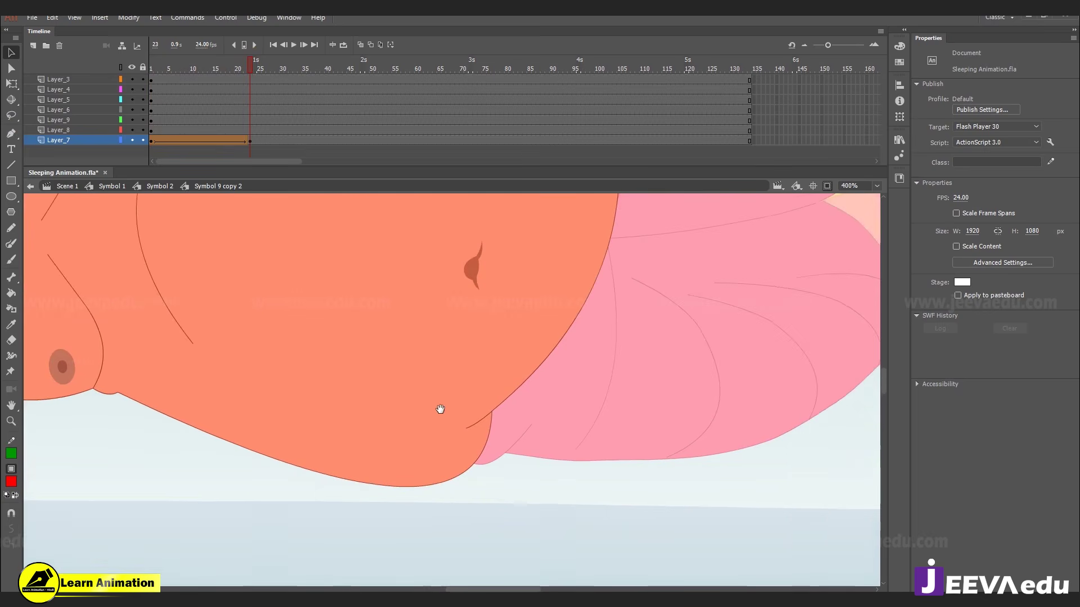
left_click_drag(559, 342, 562, 347)
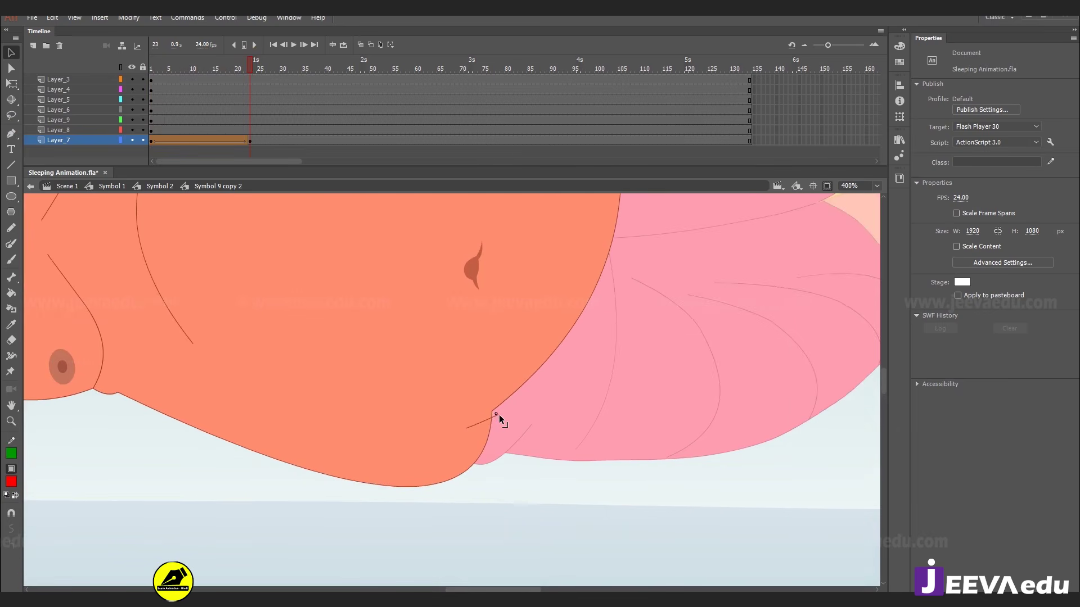
left_click_drag(498, 415, 497, 414)
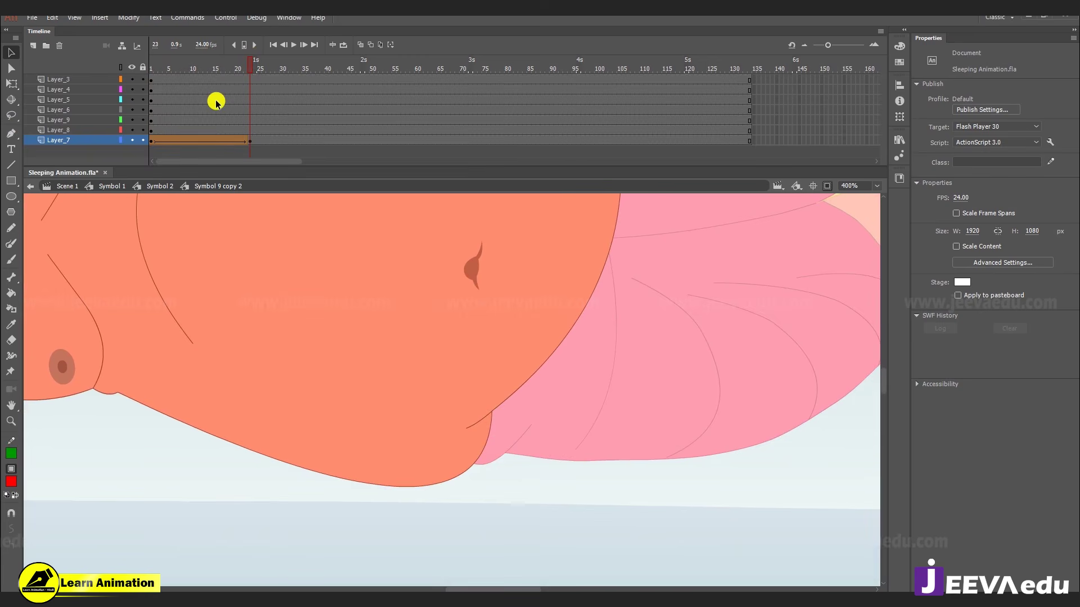
- Hide all layers except Layer_7, move the torso's lower hip corner slightly outward at frame 23, and play the tween
left_click(132, 140)
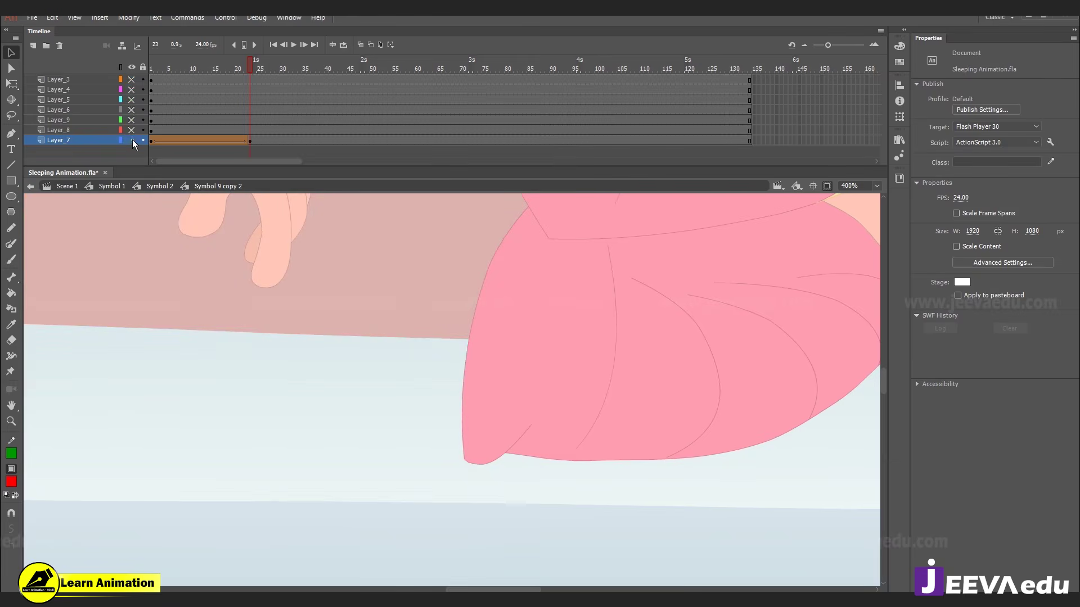
left_click(133, 140, "alt")
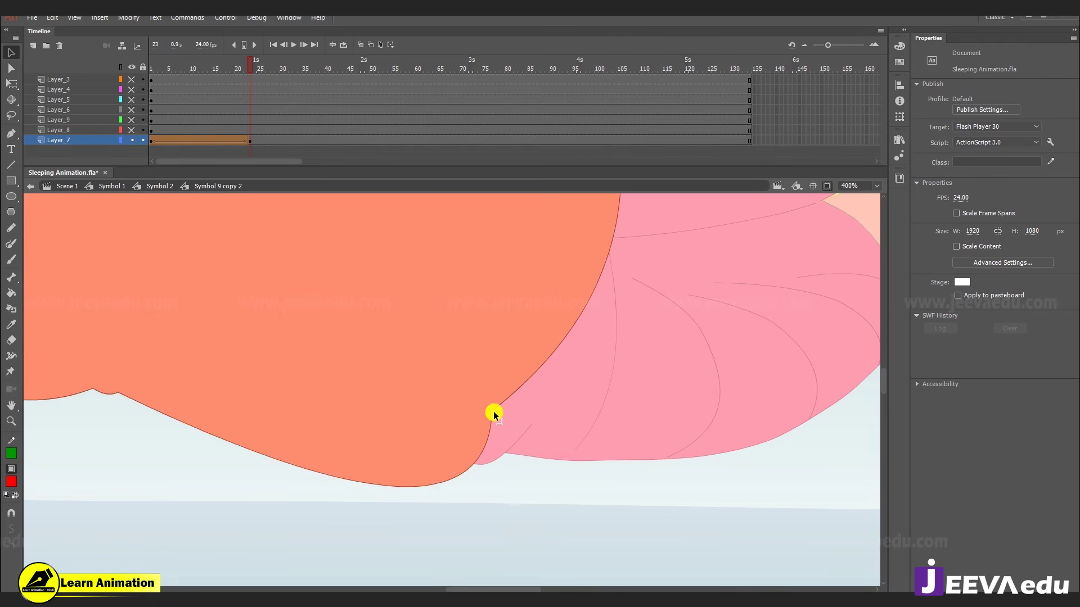
left_click_drag(493, 412, 496, 413)
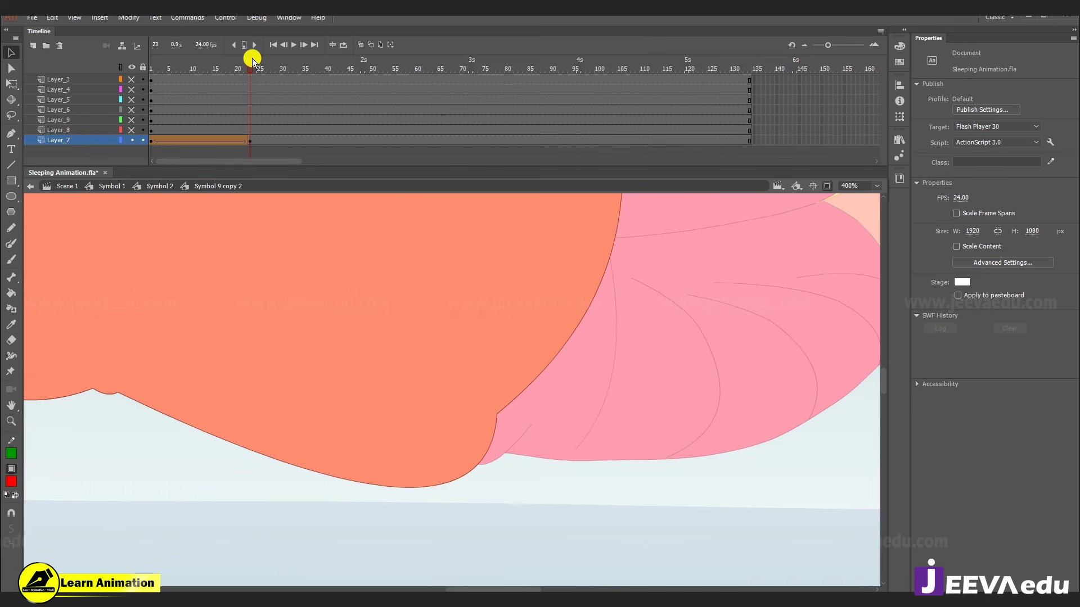
key("Return")
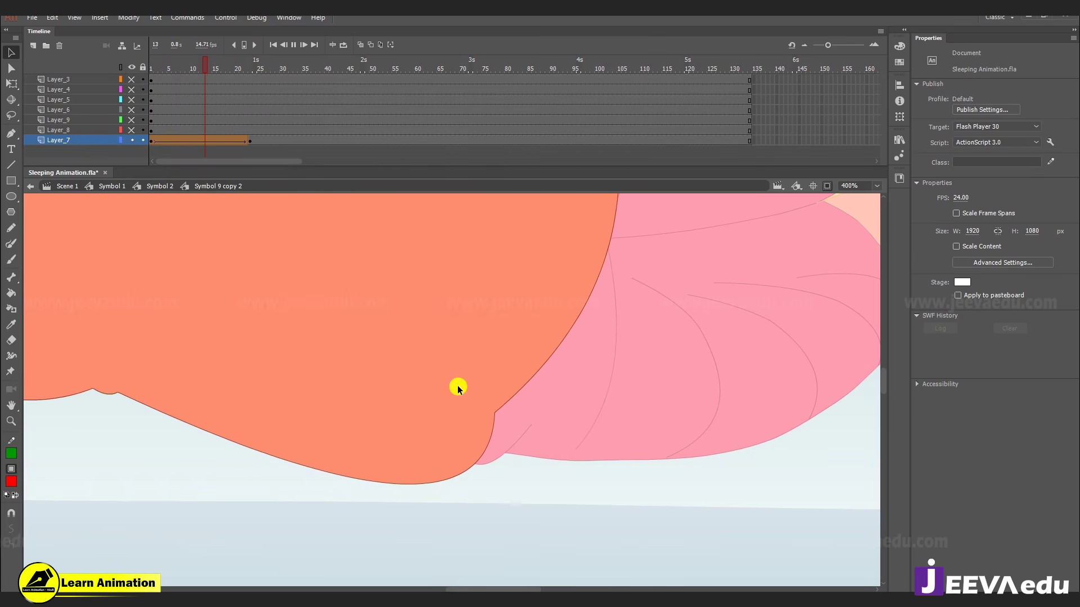
left_click(245, 104)
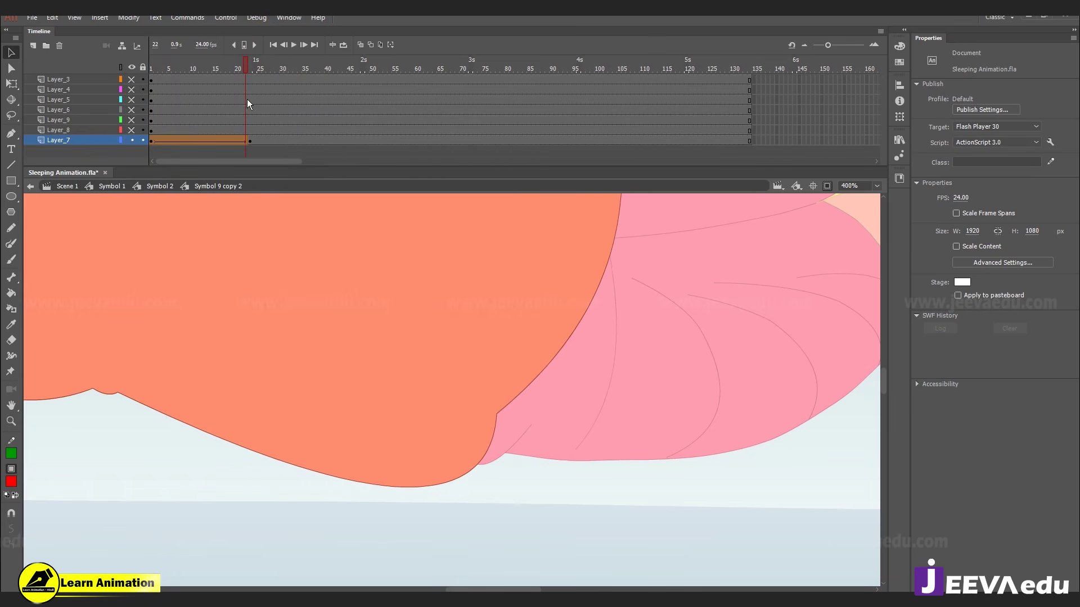
- Move the torso's upper hip corner slightly outward at frame 23 of Layer_7 and play the tween
left_click_drag(349, 394, 255, 448)
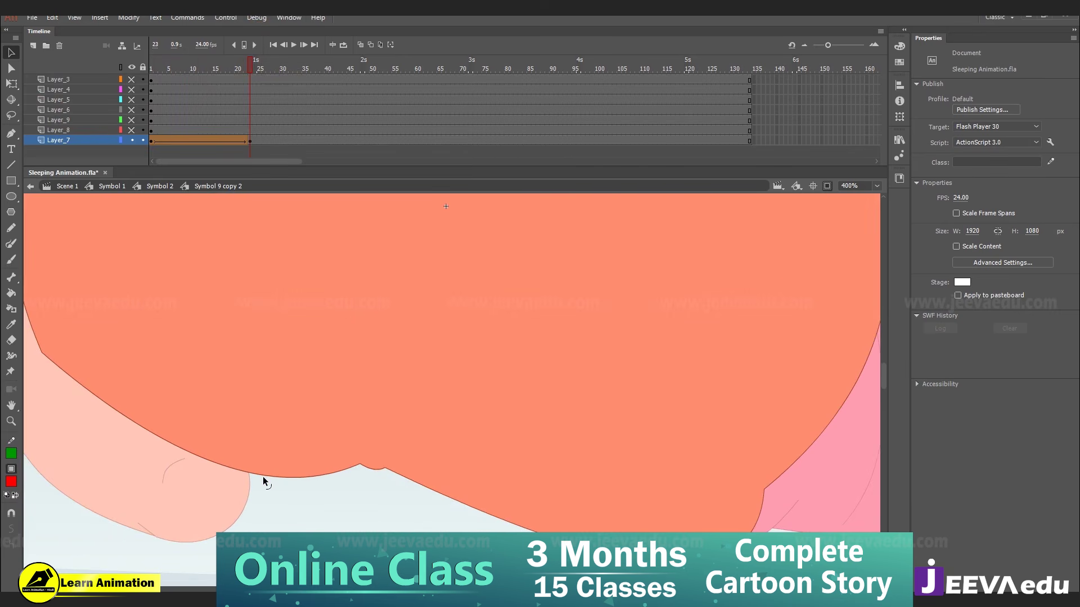
scroll(262, 477, "up", 6)
scroll(419, 401, "up", 2)
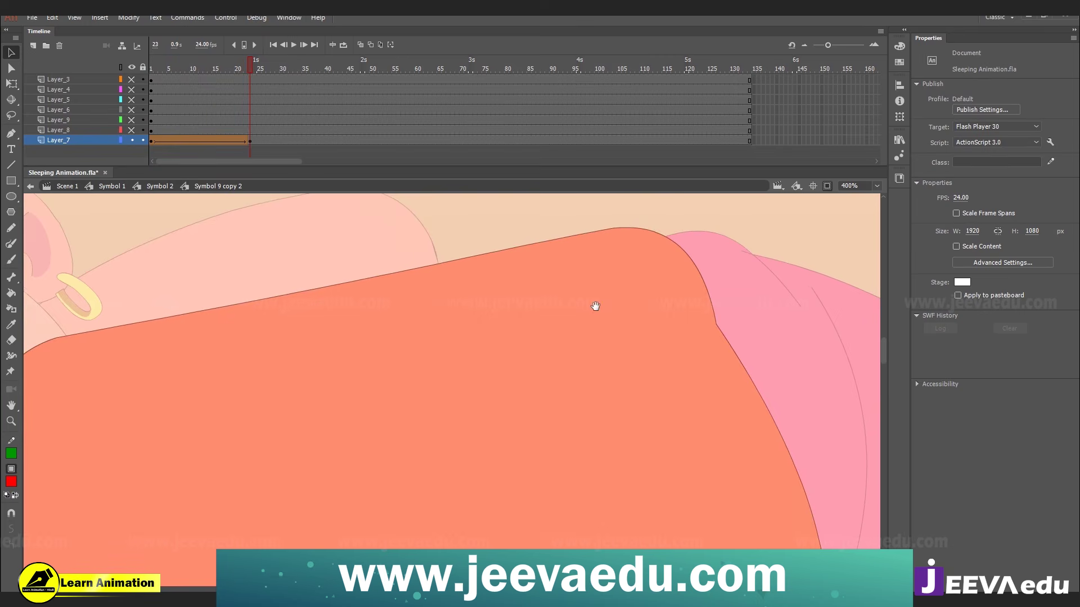
scroll(613, 287, "up", 2)
scroll(613, 287, "right", 3)
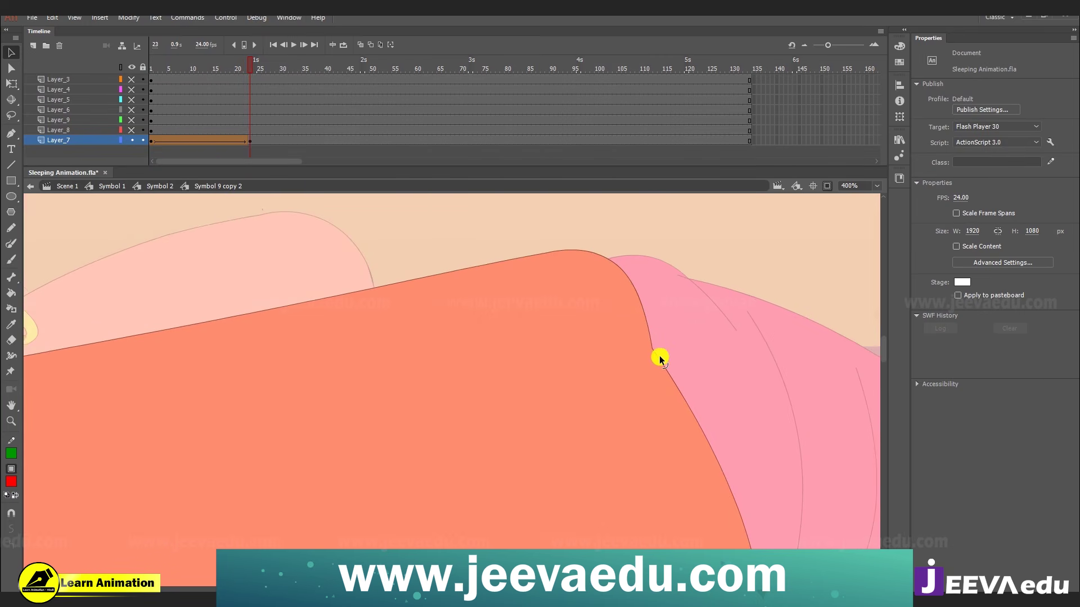
left_click_drag(659, 356, 655, 348)
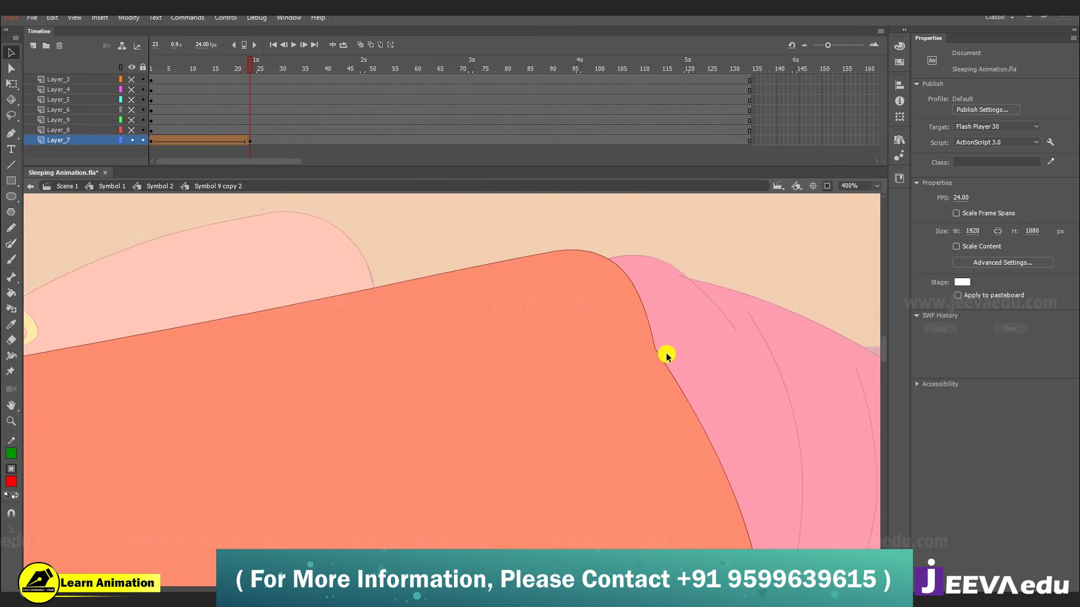
left_click(241, 59)
key("Return")
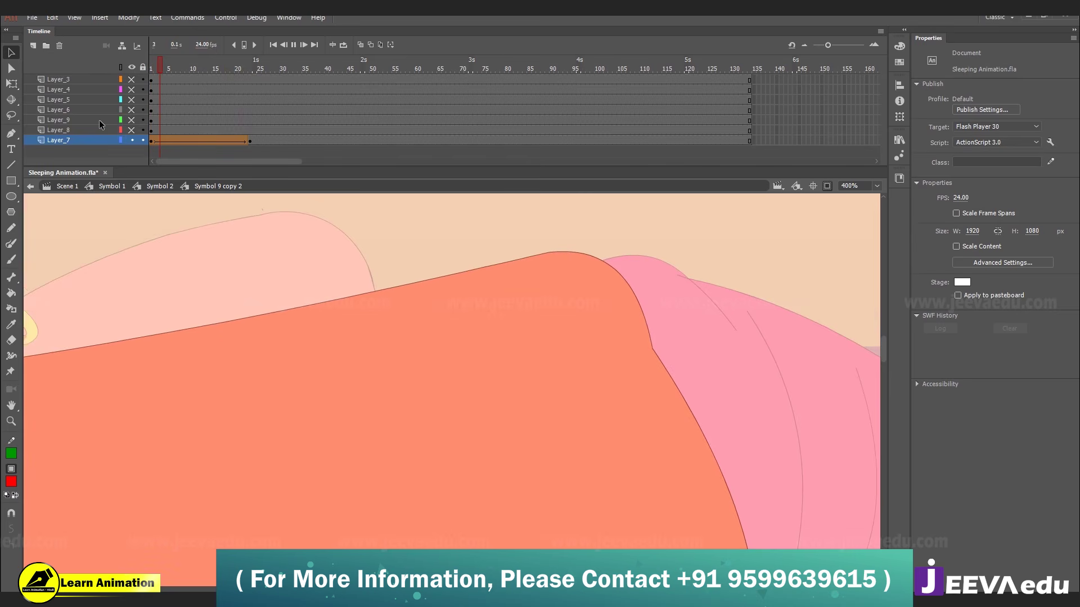
key("Return")
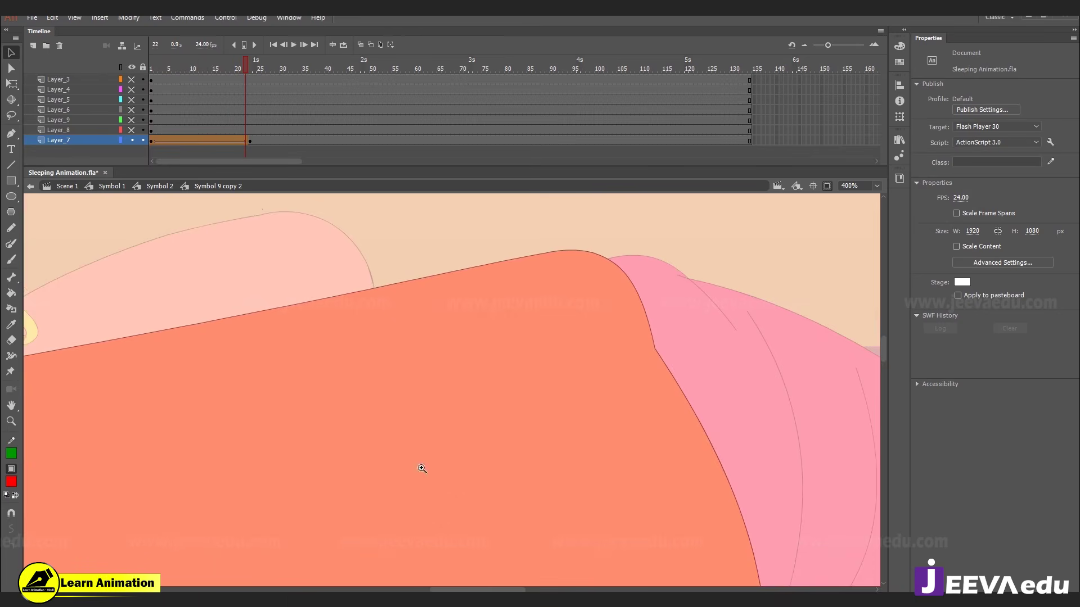
- Play the torso's shape tween from frame 1 with the whole character in view at 100%
key("z")
key("ctrl+1")
left_click_drag(241, 75, 180, 84)
left_click(151, 89)
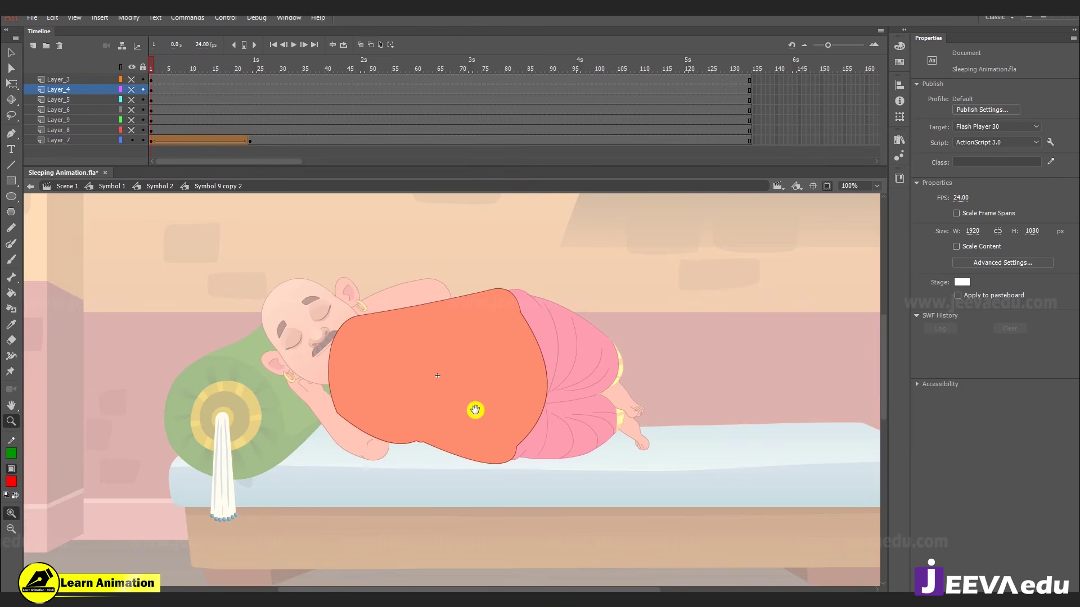
key("Return")
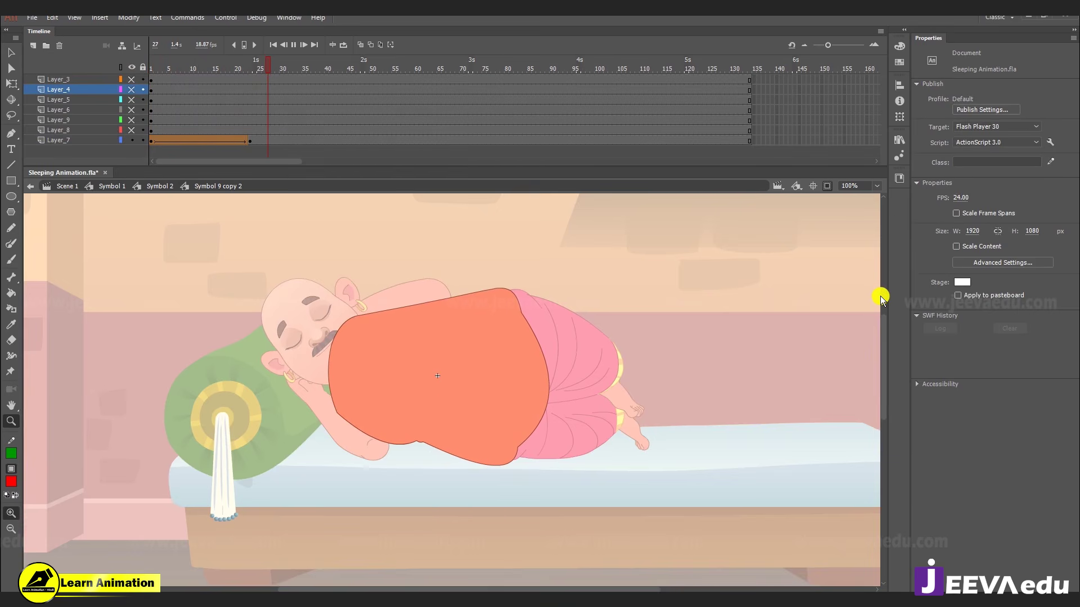
key("Return")
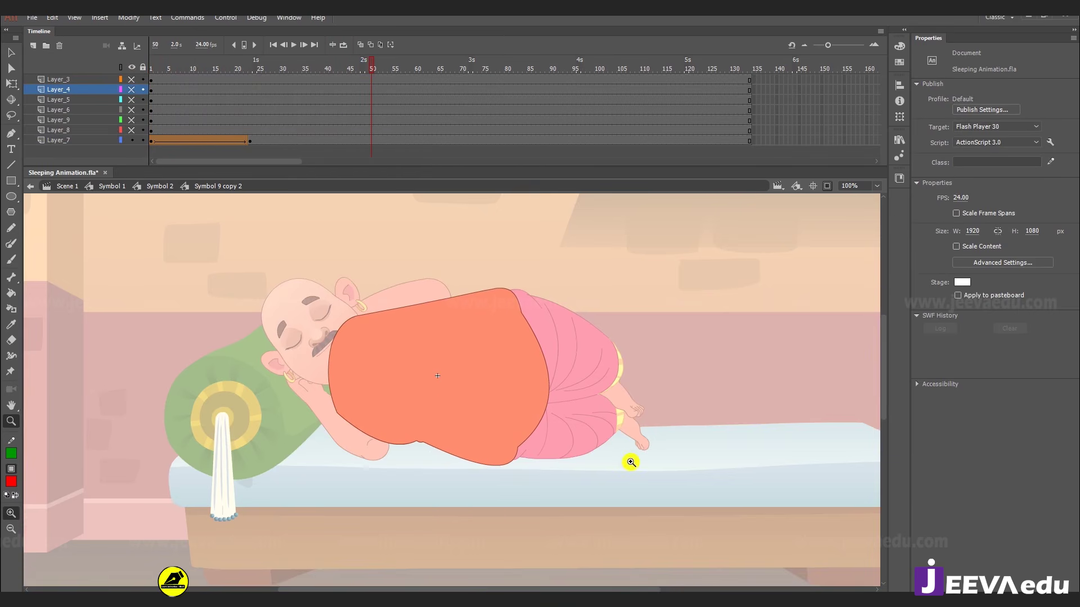
- Make Layer_8 visible at frame 23 to work on the crease line at the lower hip
left_click(549, 381)
mouse_move(549, 393)
left_mouse_down()
mouse_move(611, 382)
mouse_move(625, 396)
left_mouse_up()
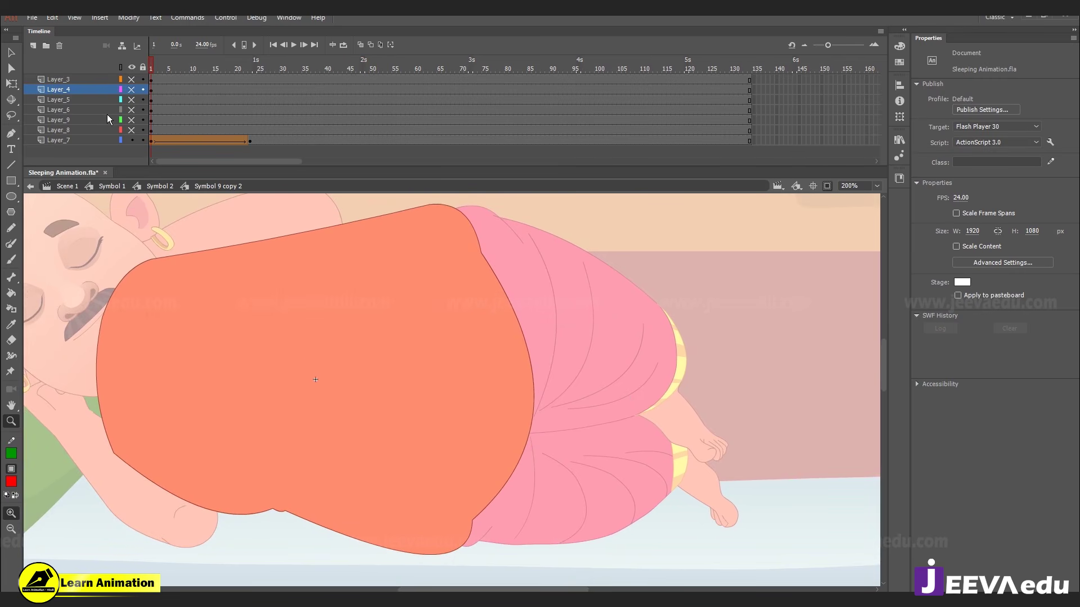
left_click(251, 62)
mouse_move(256, 121)
left_mouse_down()
mouse_move(92, 128)
mouse_move(231, 123)
mouse_move(246, 130)
mouse_move(153, 141)
mouse_move(262, 135)
mouse_move(154, 143)
mouse_move(260, 143)
mouse_move(165, 141)
mouse_move(250, 144)
left_mouse_up()
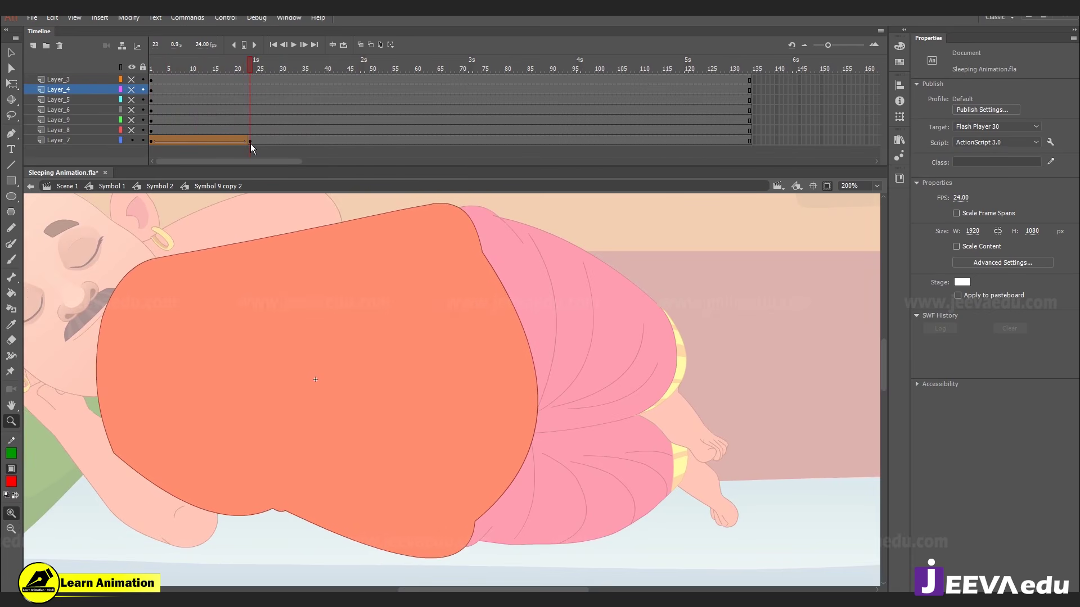
left_click(131, 130)
left_click(419, 499)
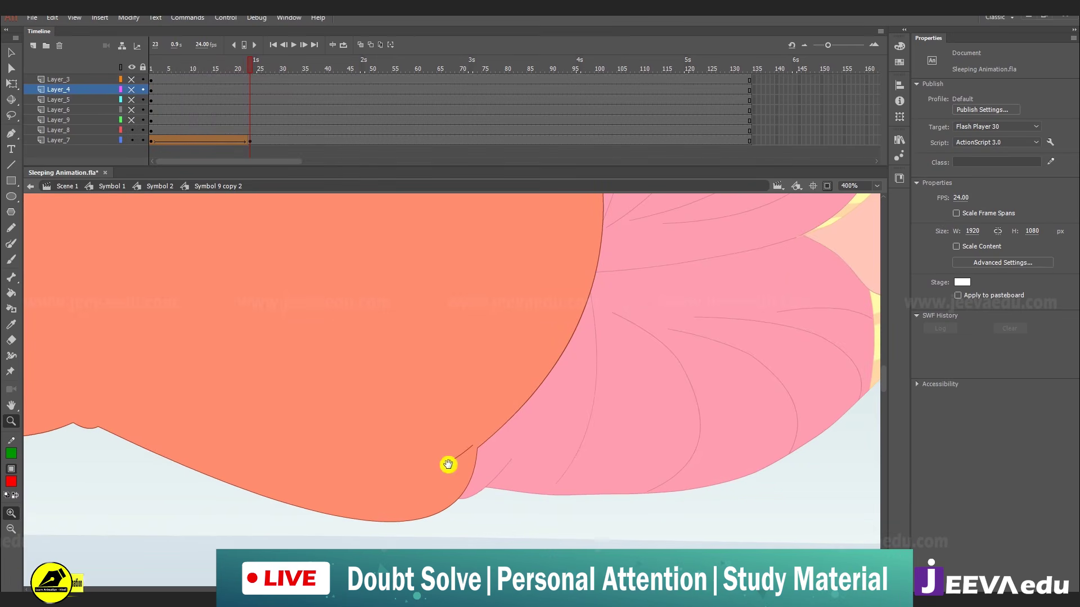
left_click_drag(250, 60, 251, 142)
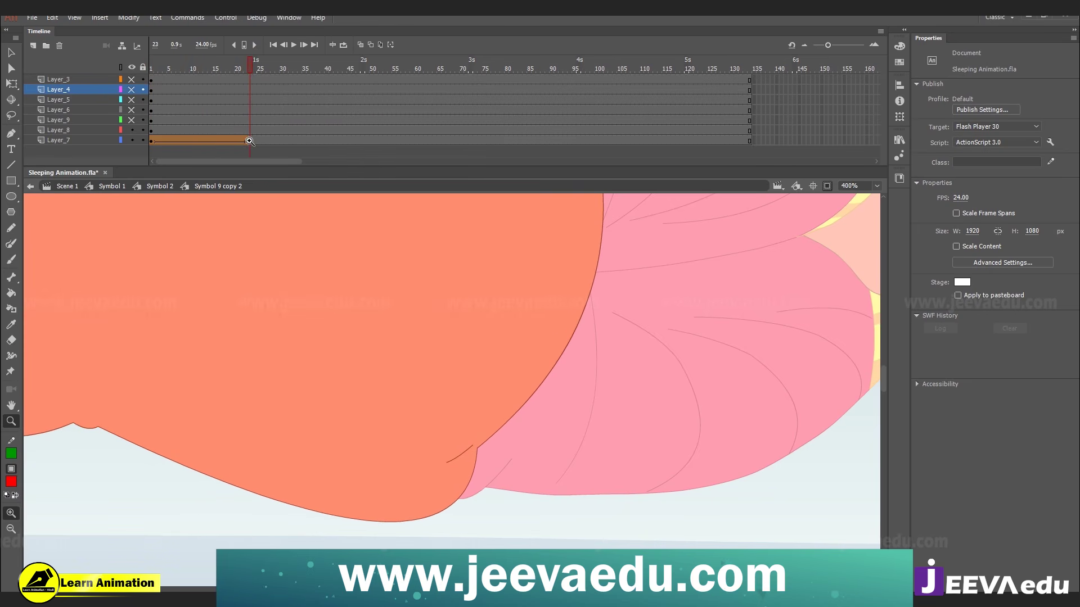
- Add a keyframe at frame 23 for the short fold line on Layer_8 and create a shape tween leading up to it
left_click(464, 453)
key("v")
left_click(459, 417)
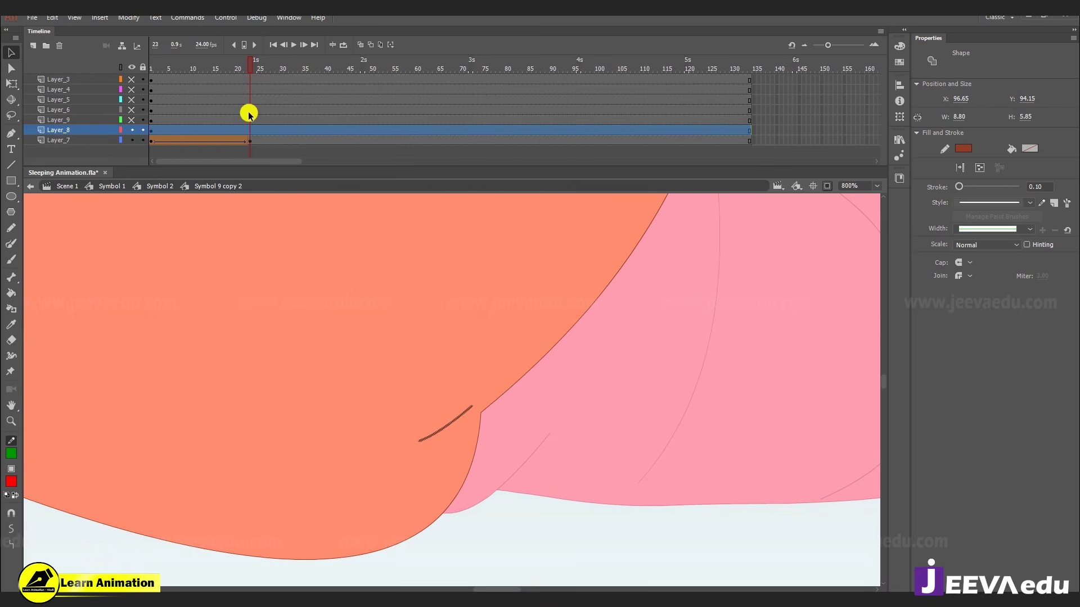
left_click(249, 132)
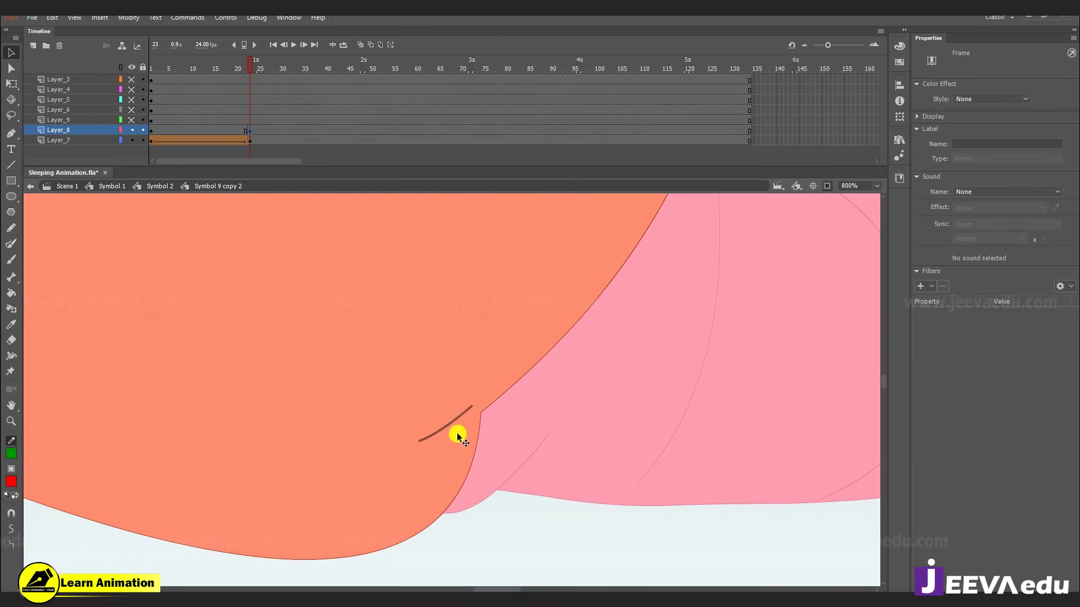
right_click(223, 130)
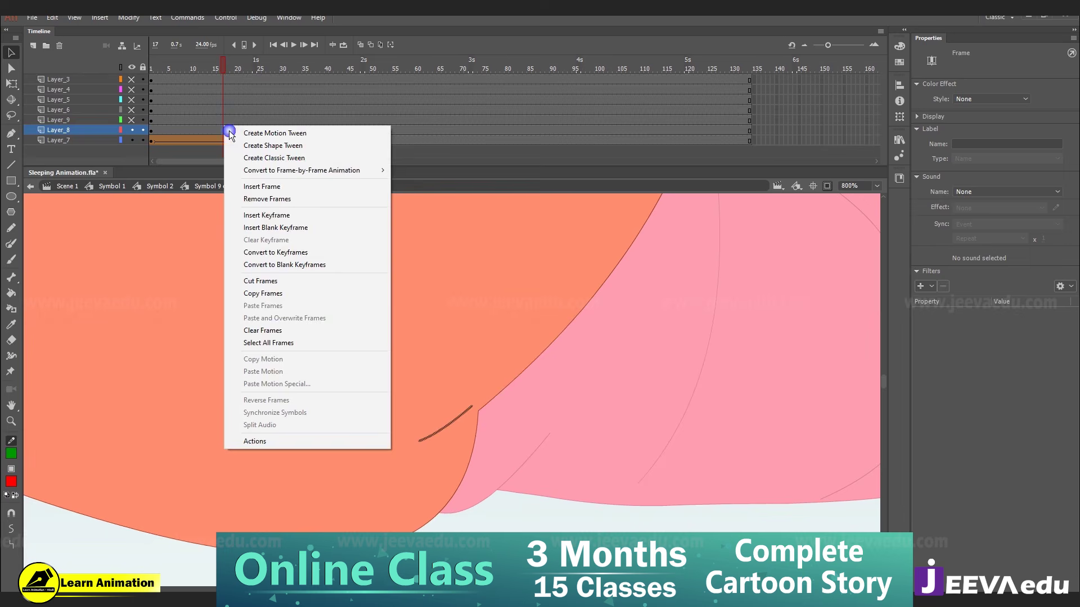
left_click(271, 145)
left_click(249, 132)
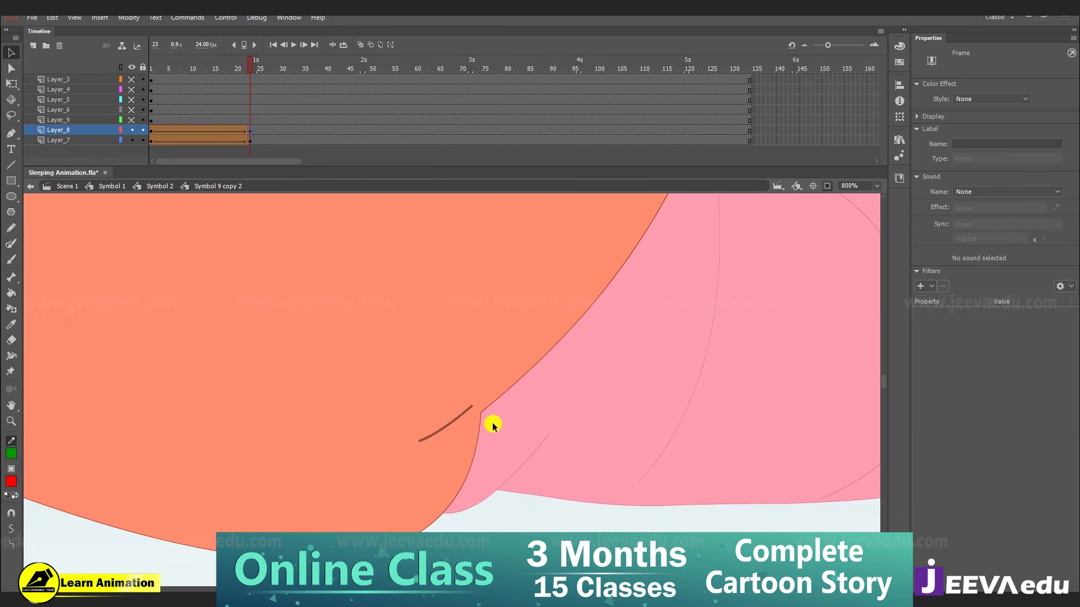
- Nudge the fold line at frame 23 until its upper end meets the corner of the belly outline
key("z")
left_click(456, 408)
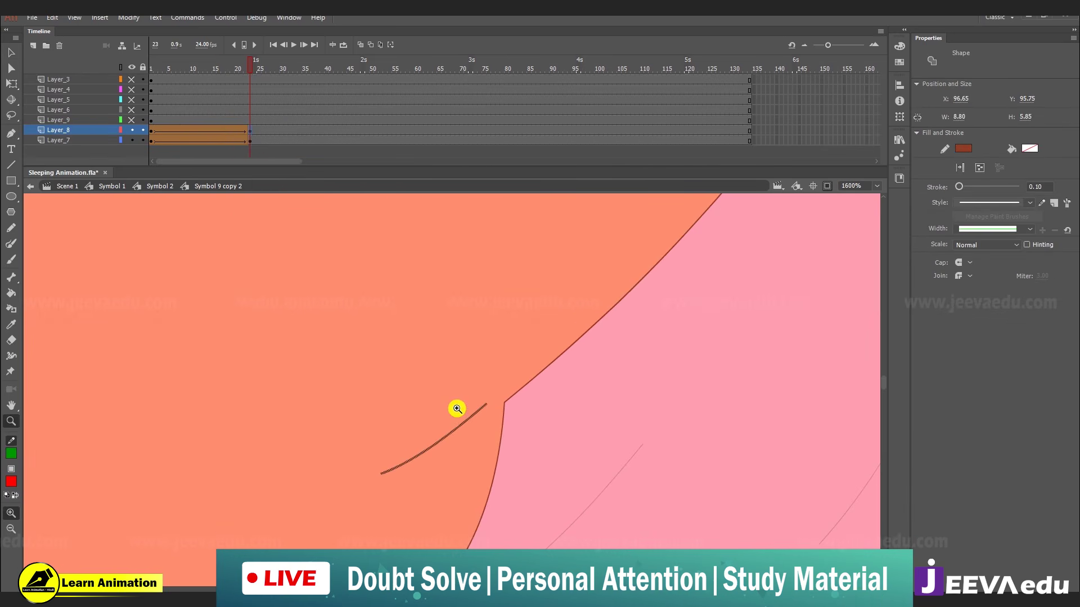
key("Right")
key("Right")
key("Right")
key("Up")
key("Up")
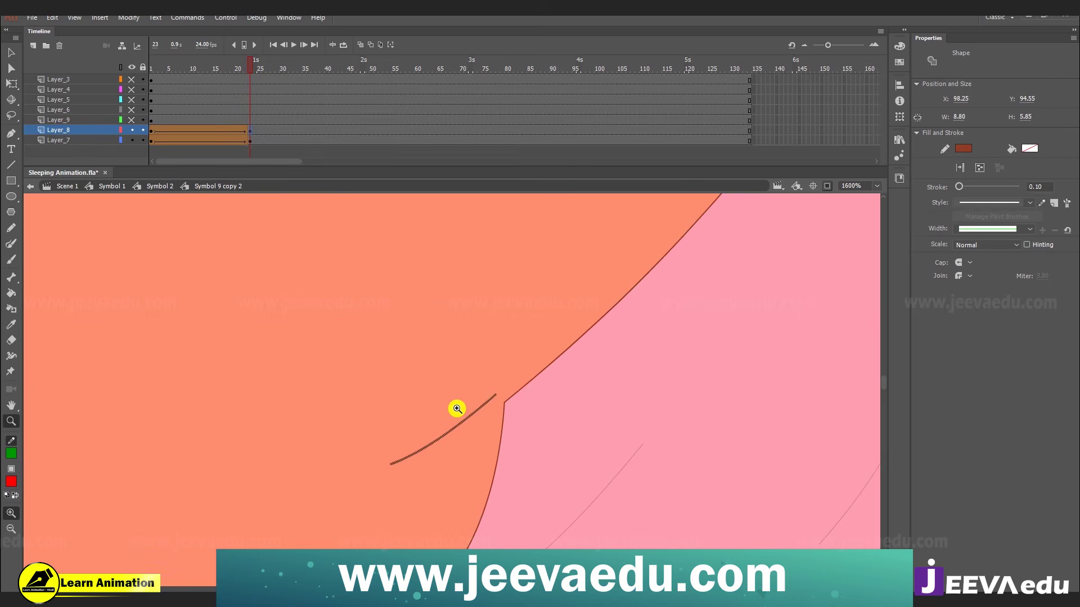
key("Down")
key("Right")
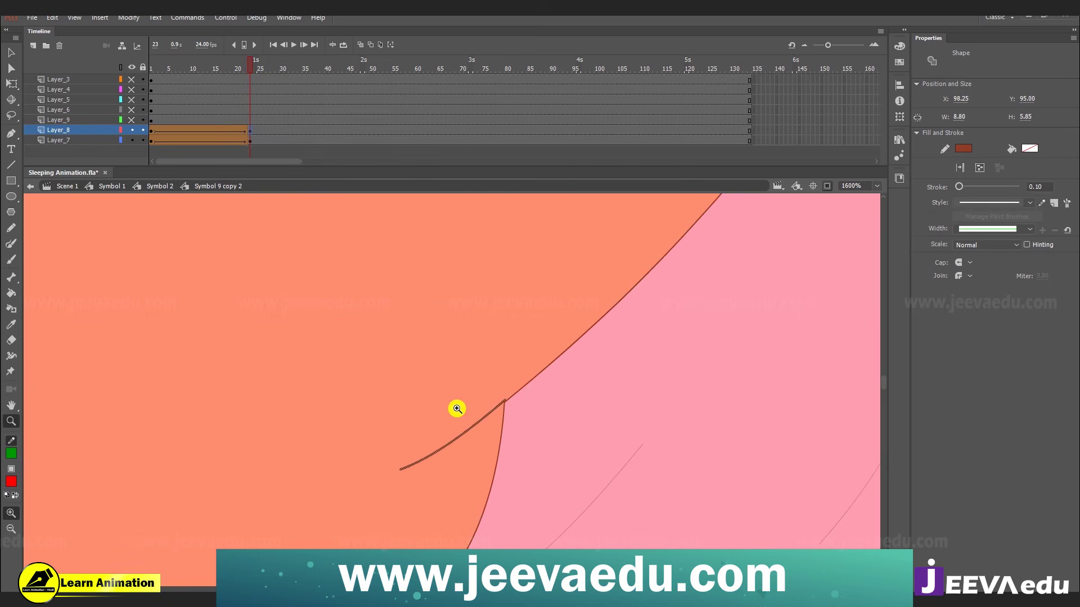
key("Right")
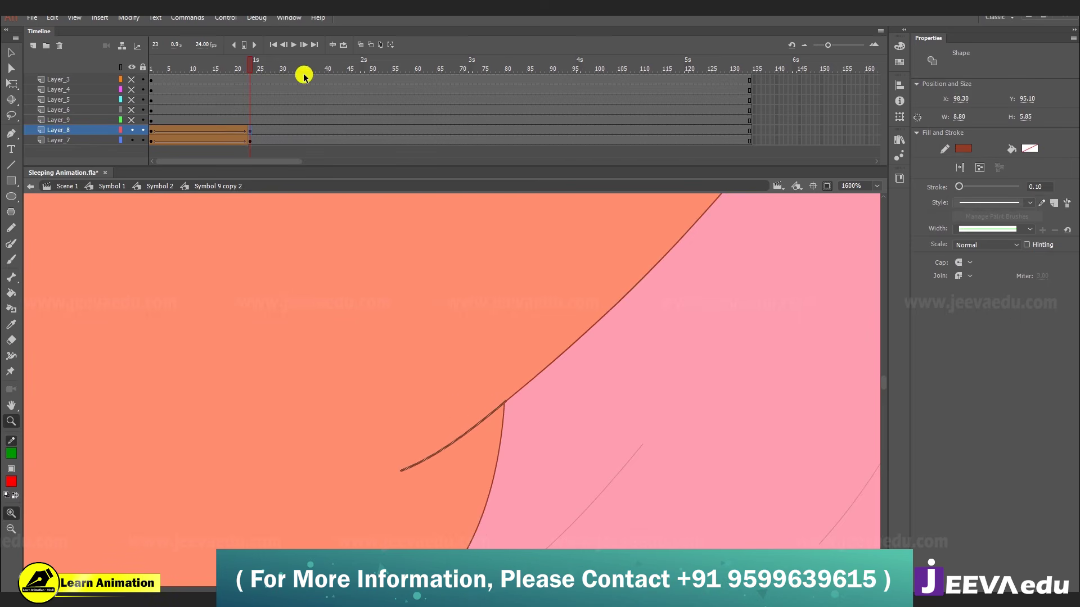
- Play back the tween from frame 1 to check that the fold line follows the belly outline
key("Return")
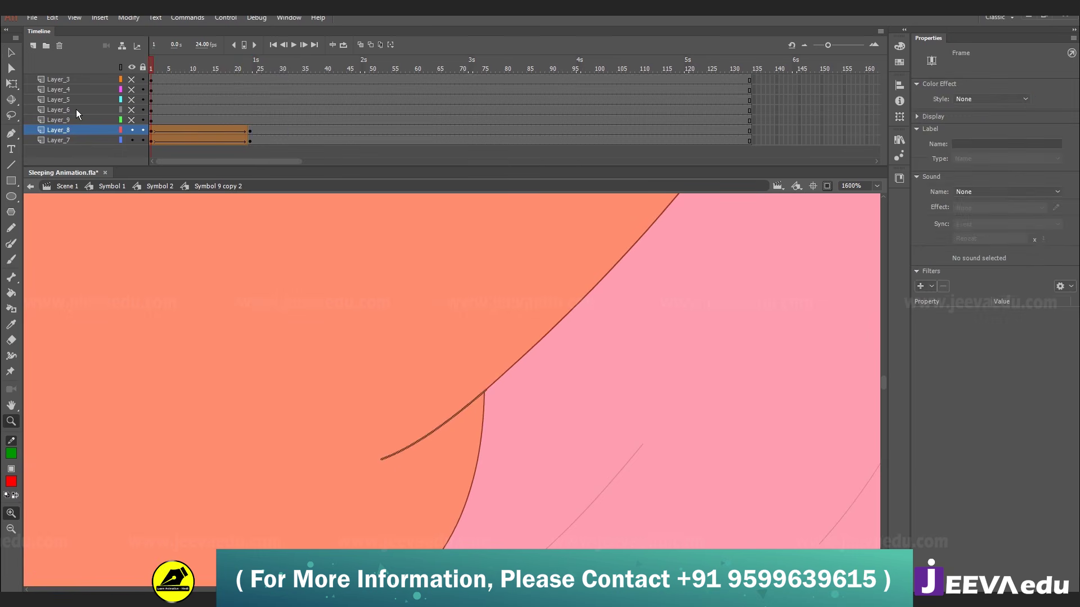
key("Return")
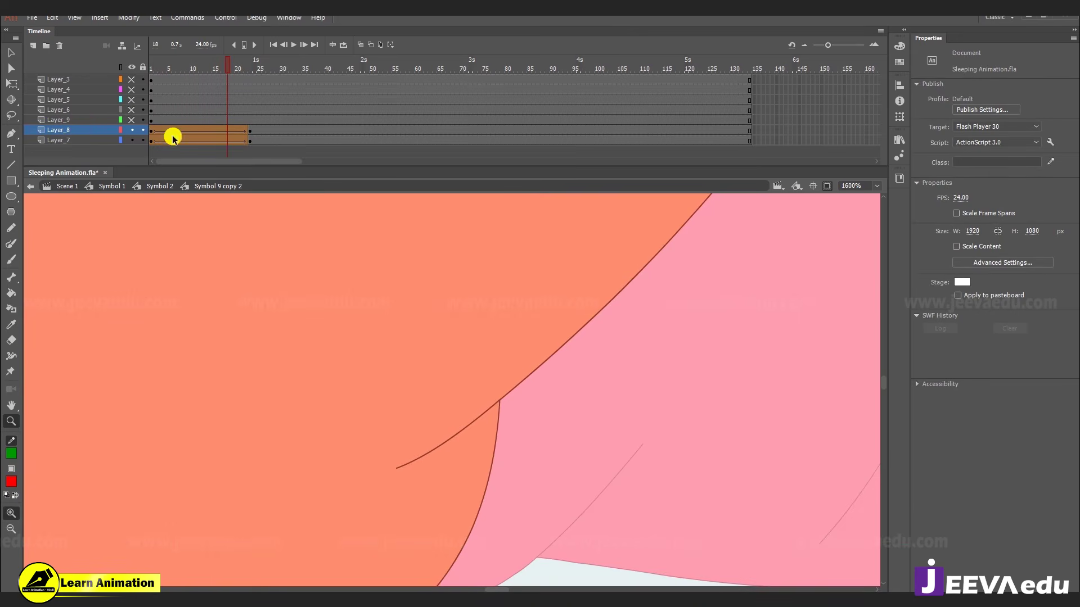
key("Return")
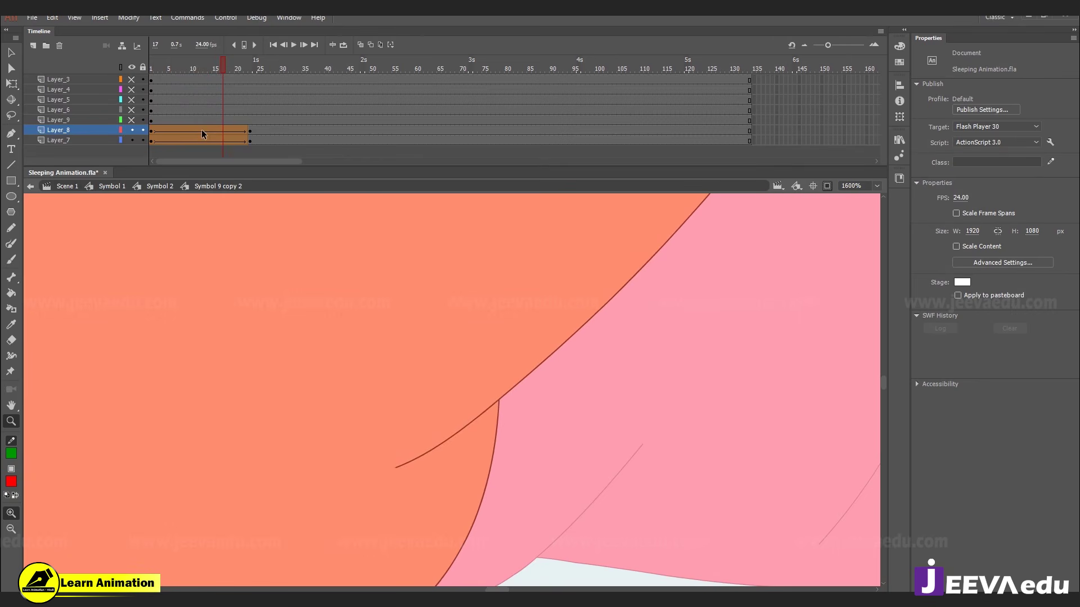
- Switch to the Google Meet call window and return to the animation document
left_click(209, 143)
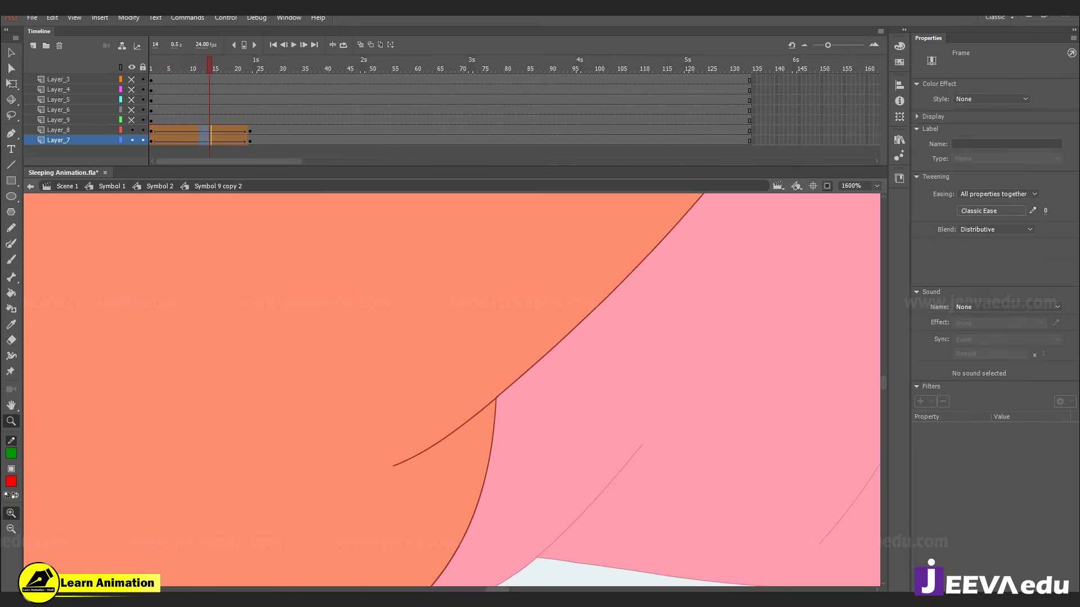
left_click(265, 545)
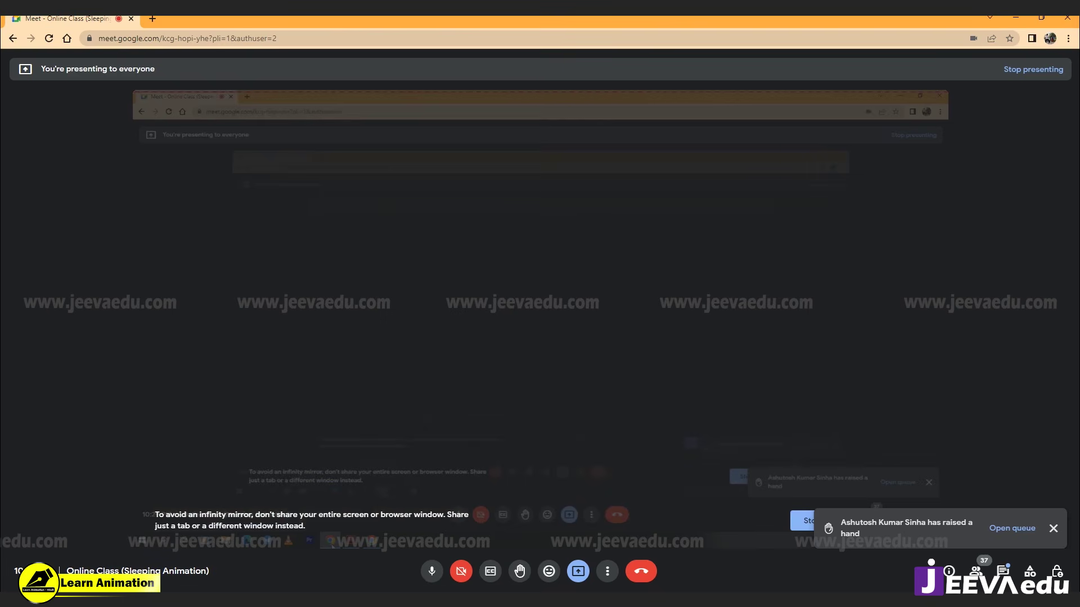
key("alt+Tab")
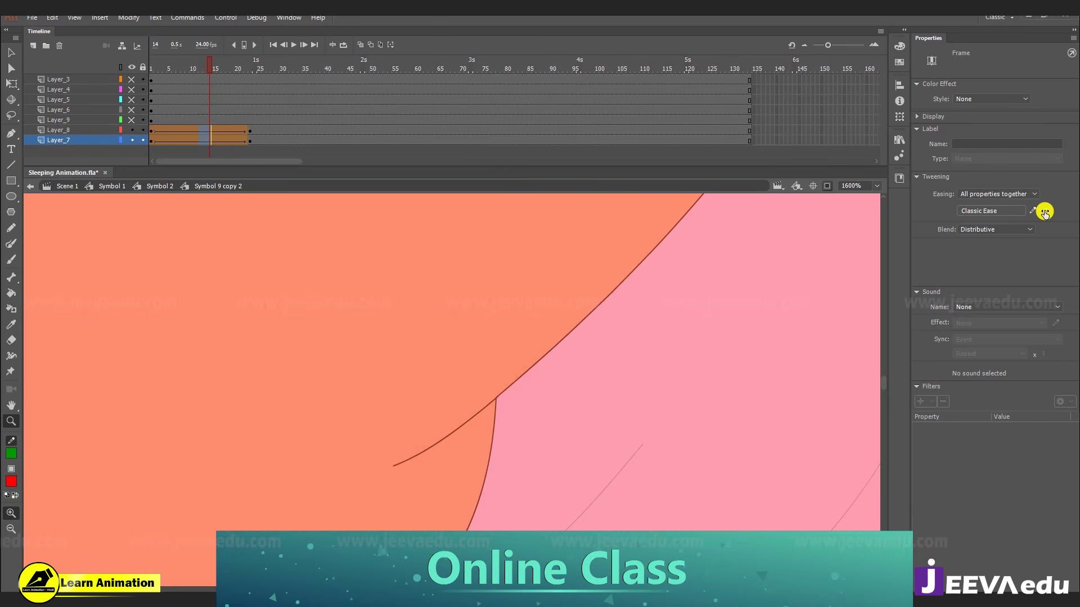
- Examine the whole sleeping figure at frame 14, including the fold where the belly meets the pink cloth
left_click(385, 414, "alt")
left_click(326, 414, "alt")
left_click(331, 410, "alt")
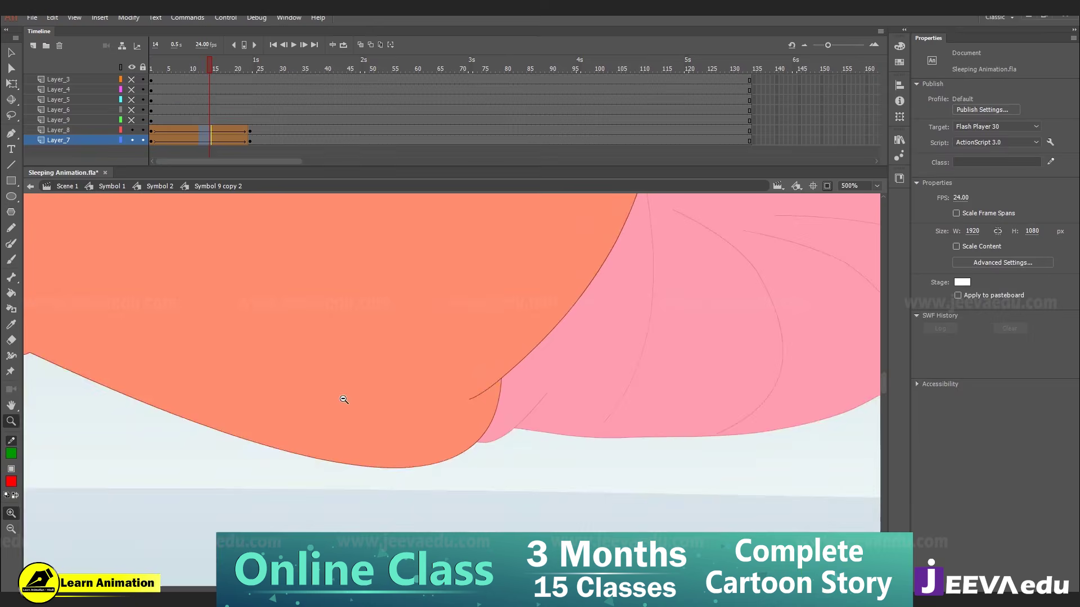
left_click(344, 400, "alt")
left_click_drag(503, 378, 542, 463)
left_click(483, 417, "alt")
left_click_drag(450, 429, 474, 465)
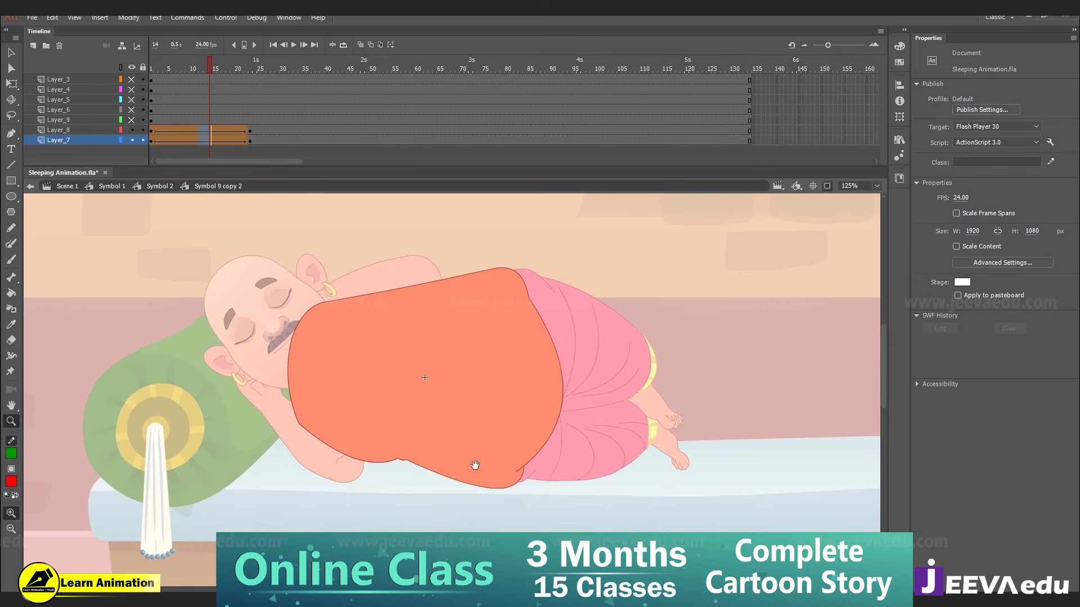
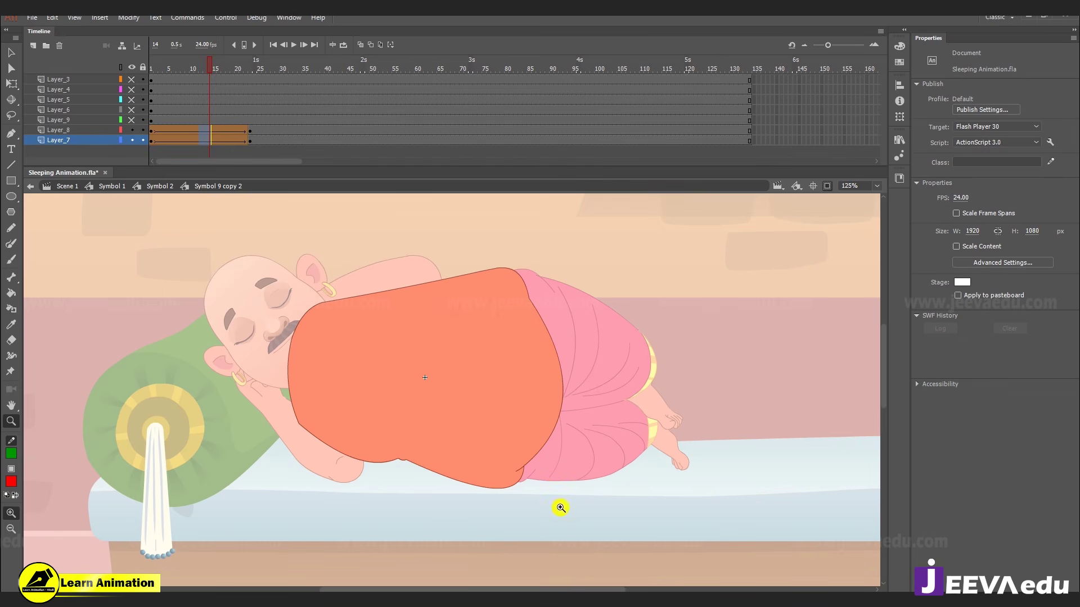
left_click(513, 447)
left_click_drag(511, 449, 563, 499)
left_click(563, 499)
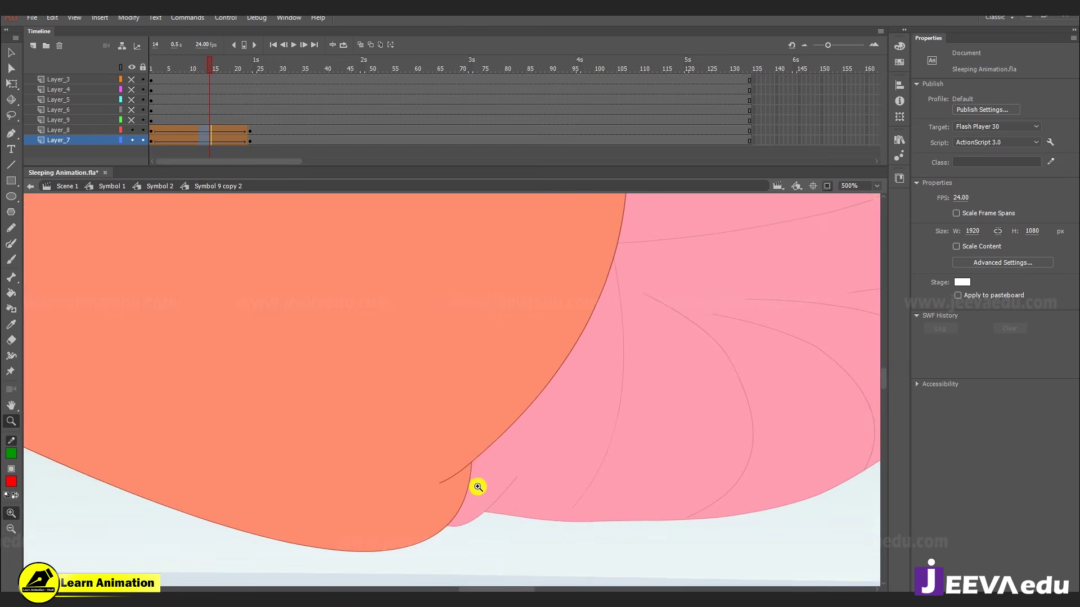
- Select the fold line at frame 14 and examine where it joins the belly outline
left_click(465, 457, "alt")
left_click_drag(379, 458, 492, 464)
key("v")
left_click(557, 494)
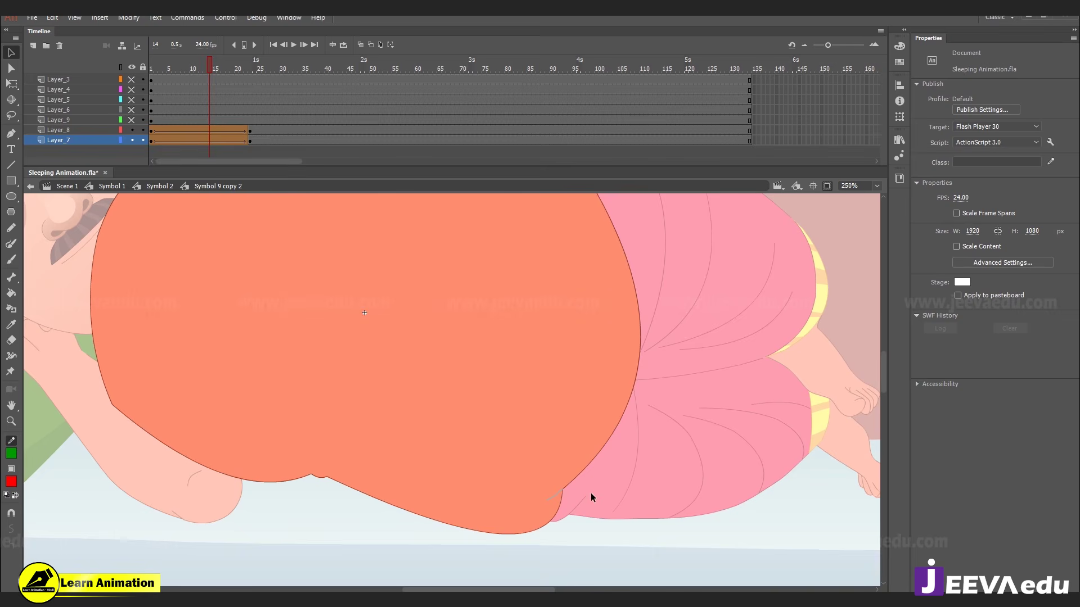
key("z")
left_click(541, 462)
left_click(484, 458)
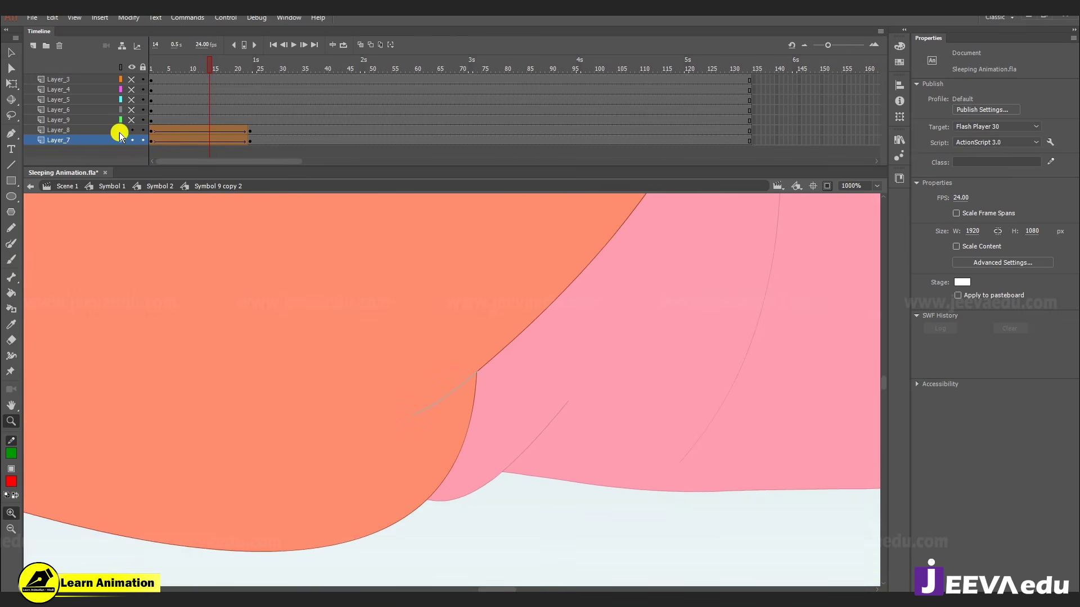
key("v")
left_click(517, 393)
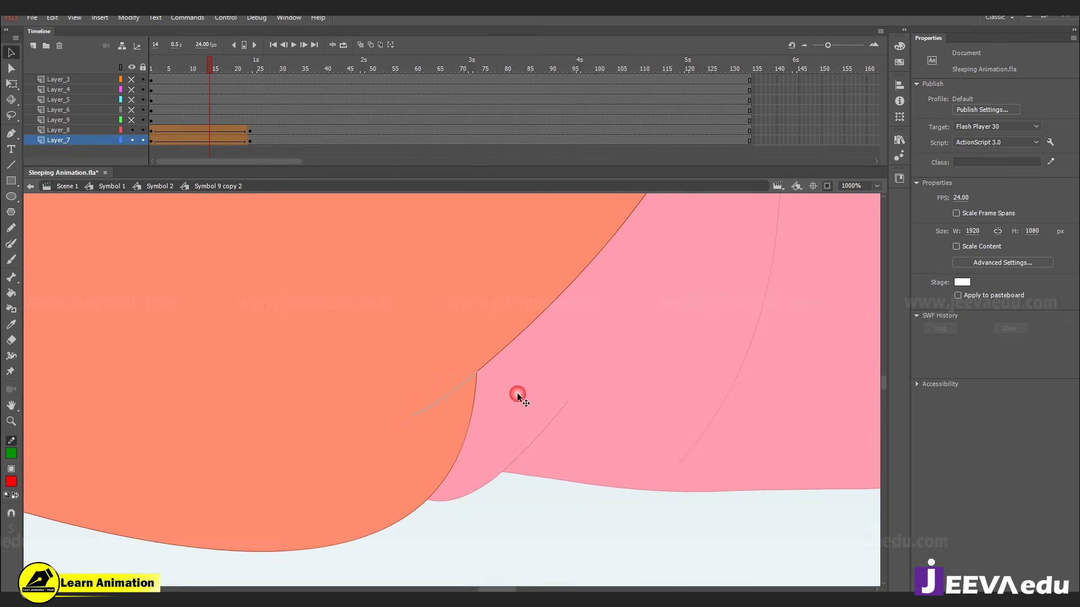
- Check the fold line at frame 23, and set the classic ease of the Layer_7 and Layer_8 shape tweens to 100 out
left_click(268, 111)
mouse_move(259, 66)
left_mouse_down()
mouse_move(192, 104)
mouse_move(241, 121)
mouse_move(248, 135)
left_mouse_up()
key("z")
left_click(414, 453)
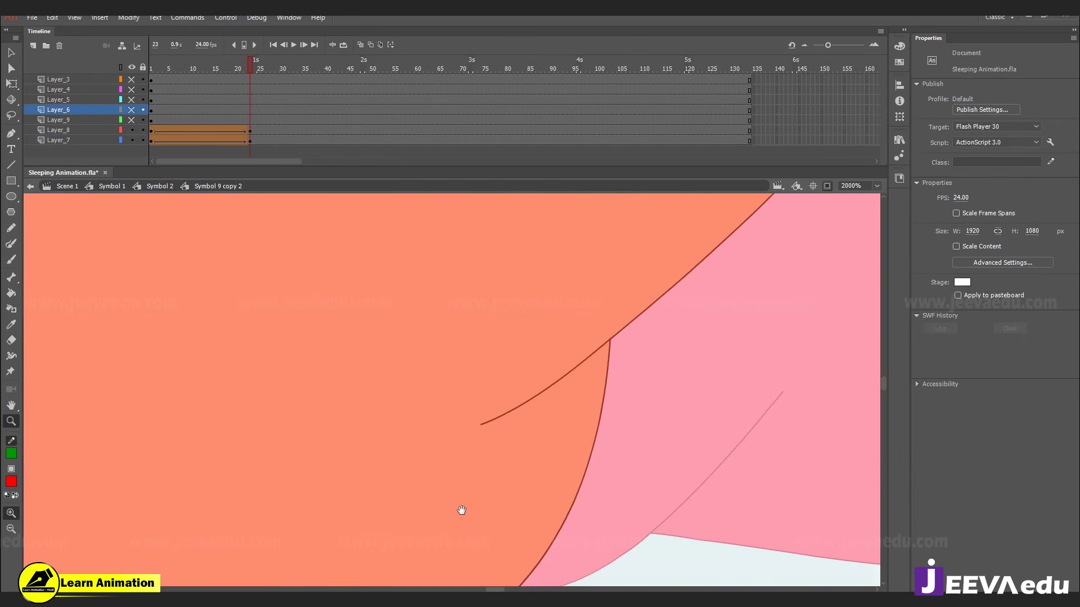
key("v")
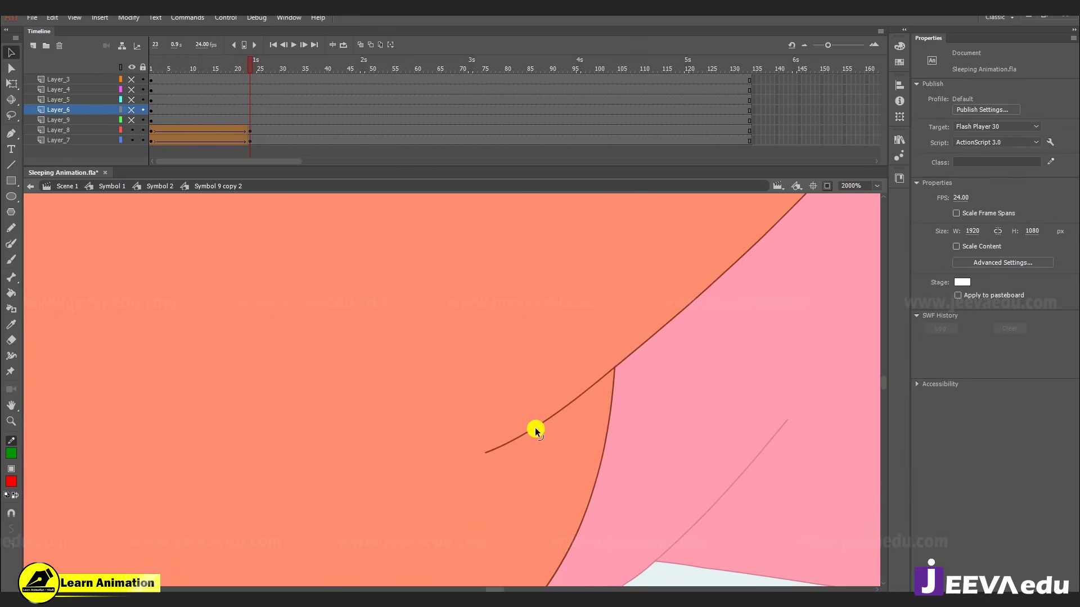
left_click(535, 427)
left_click(228, 140)
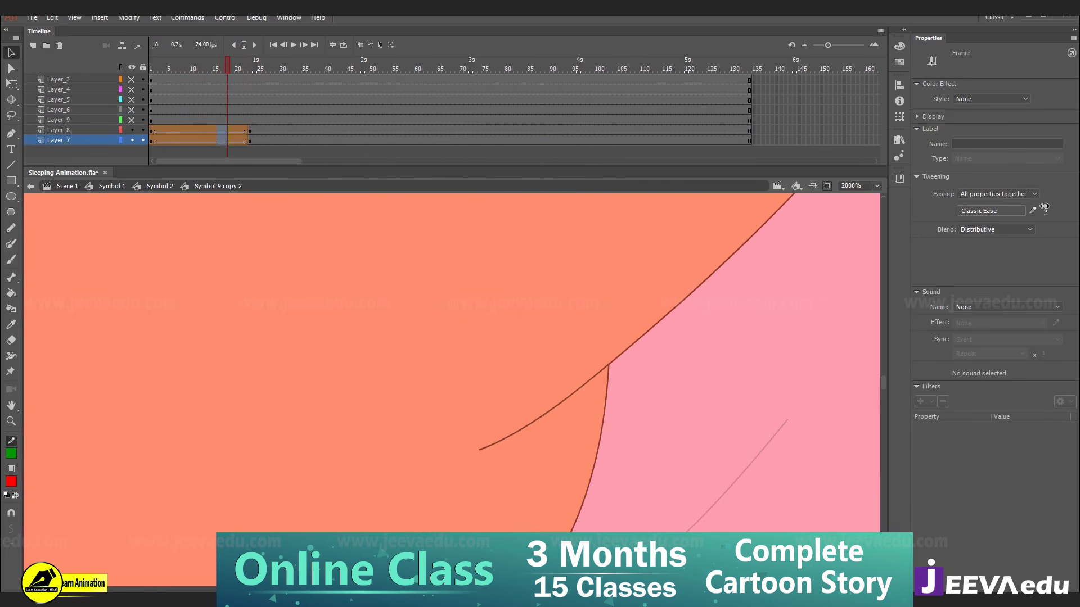
left_click_drag(1046, 210, 1041, 129)
- Play back the eased tween from frame 1 to check the belly and fold line movement
key("z")
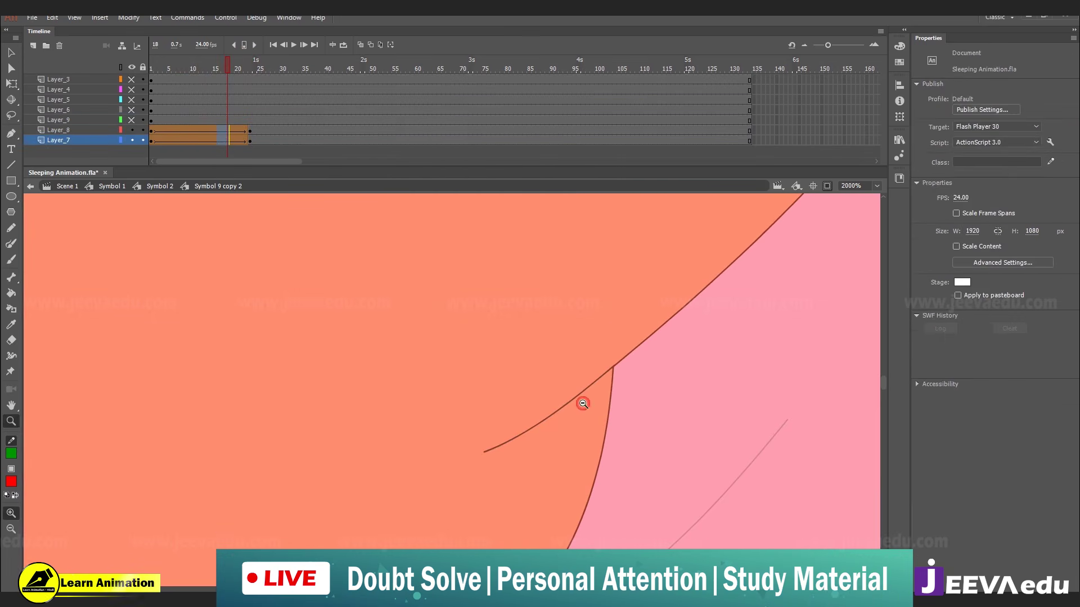
left_click(562, 408, "alt")
left_click_drag(232, 74, 76, 110)
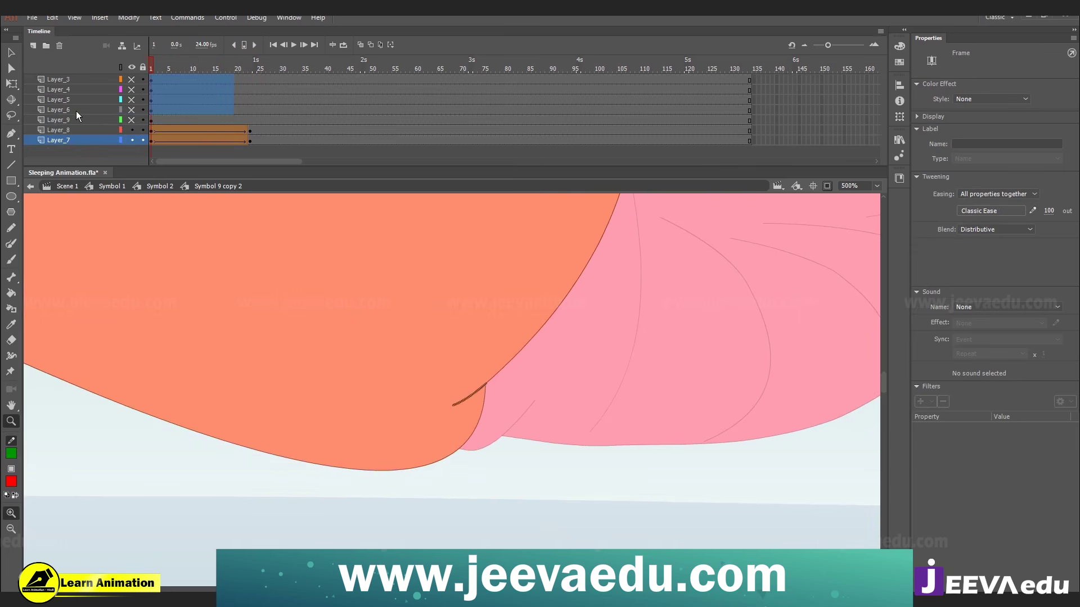
left_click(102, 111)
key("Return")
key("Return")
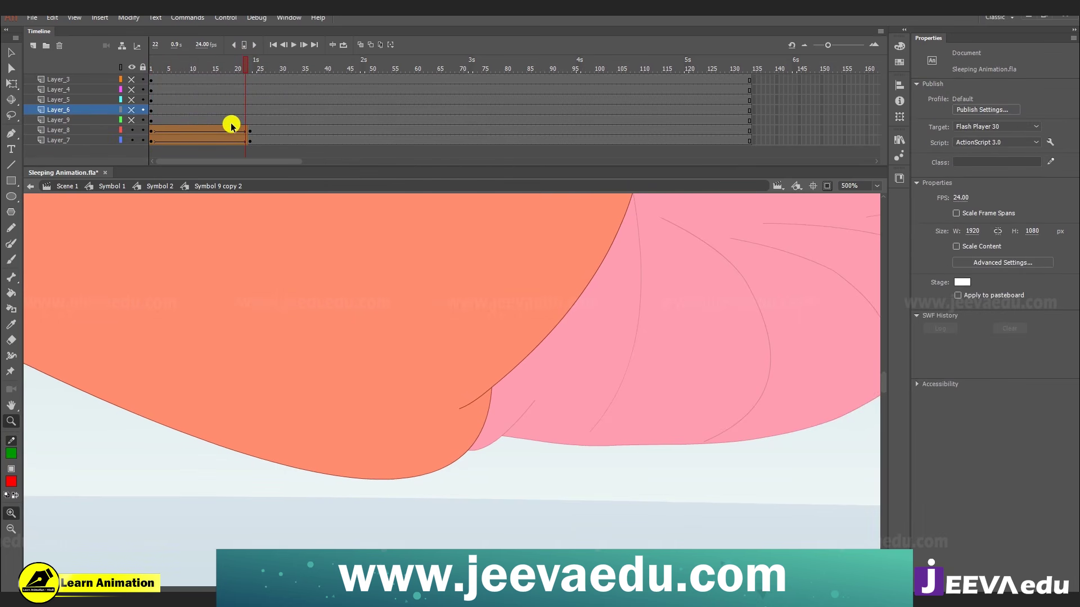
- Pull the free end of the fold line downward at frame 23 so the line runs straight from the outline corner
left_click_drag(251, 66, 249, 148)
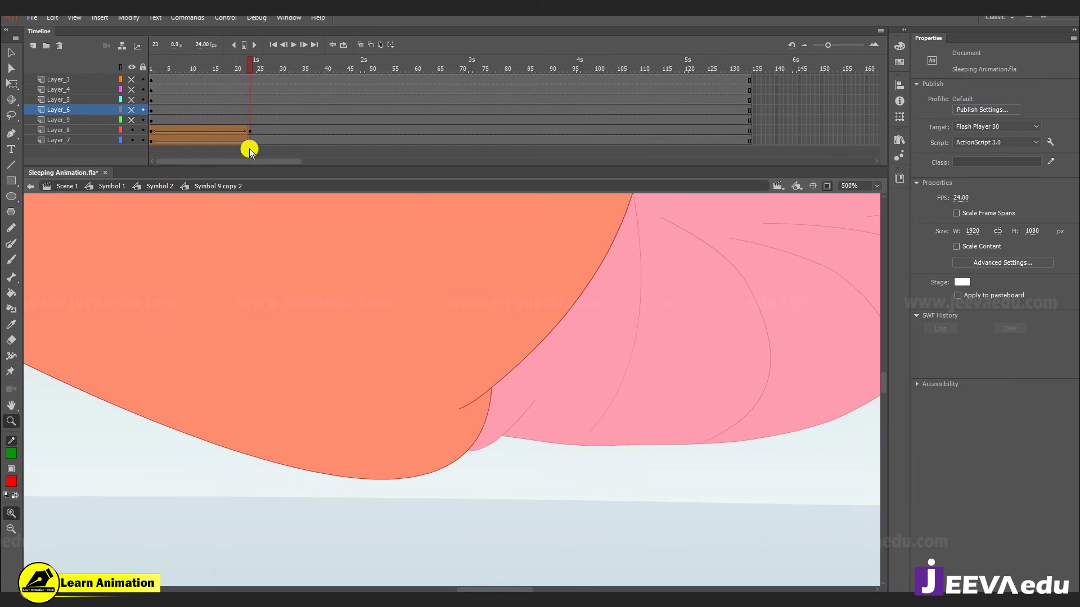
left_click(466, 403)
left_click(444, 419)
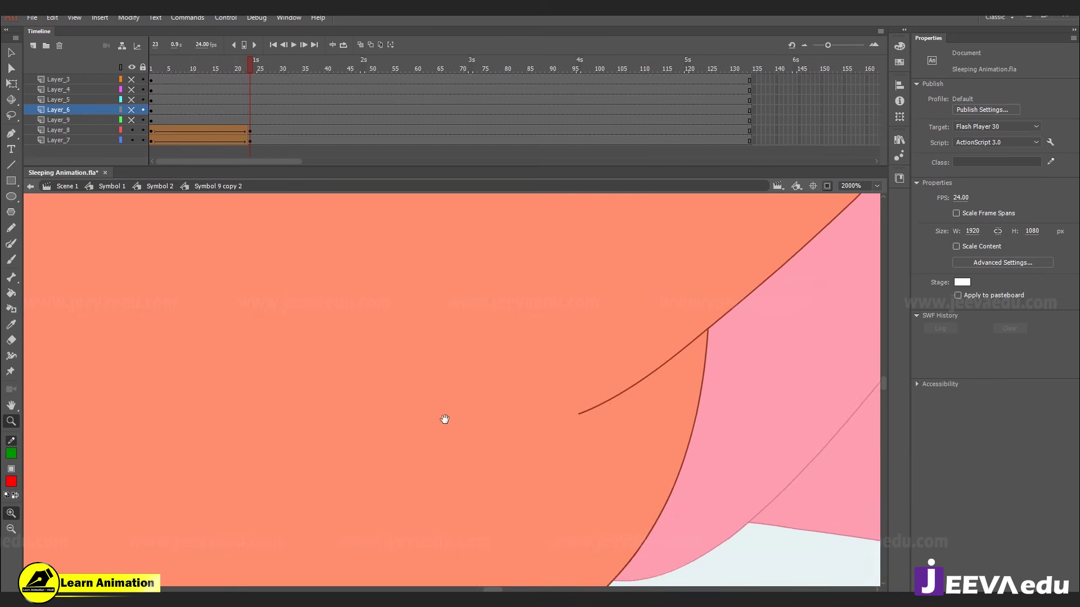
left_click_drag(444, 418, 349, 414)
key("v")
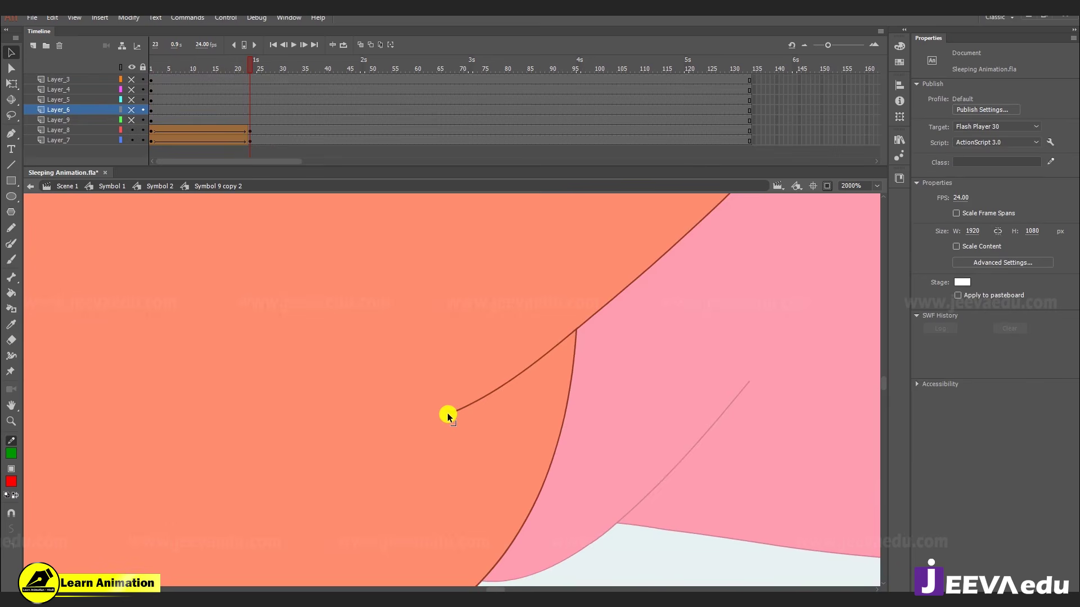
left_click_drag(447, 413, 443, 438)
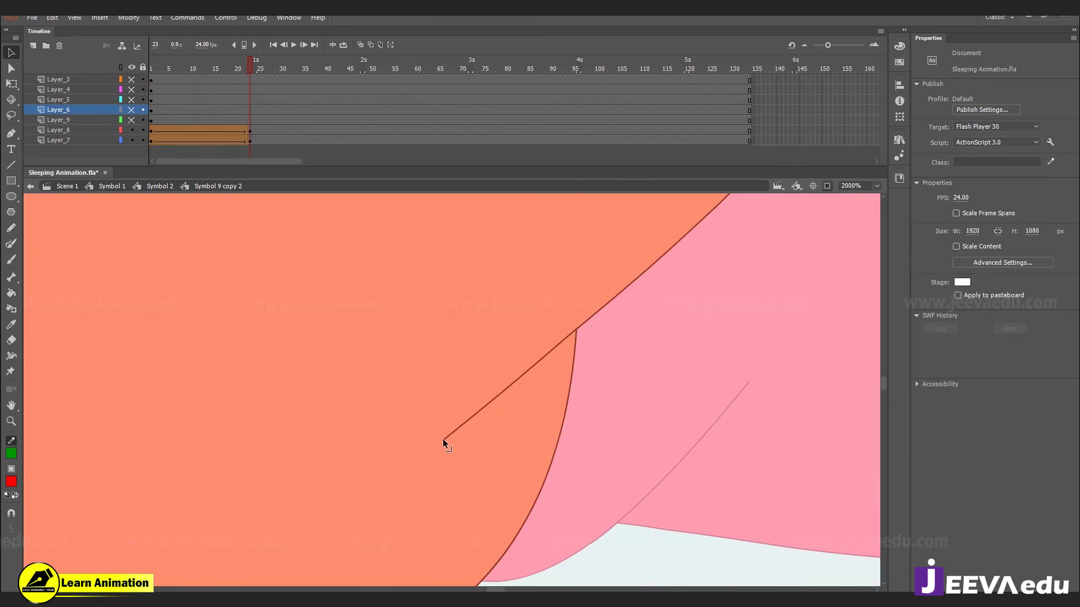
- Replay the animation from frame 1 to check how the fold line changes shape between the two keyframes
left_click_drag(251, 62, 95, 112)
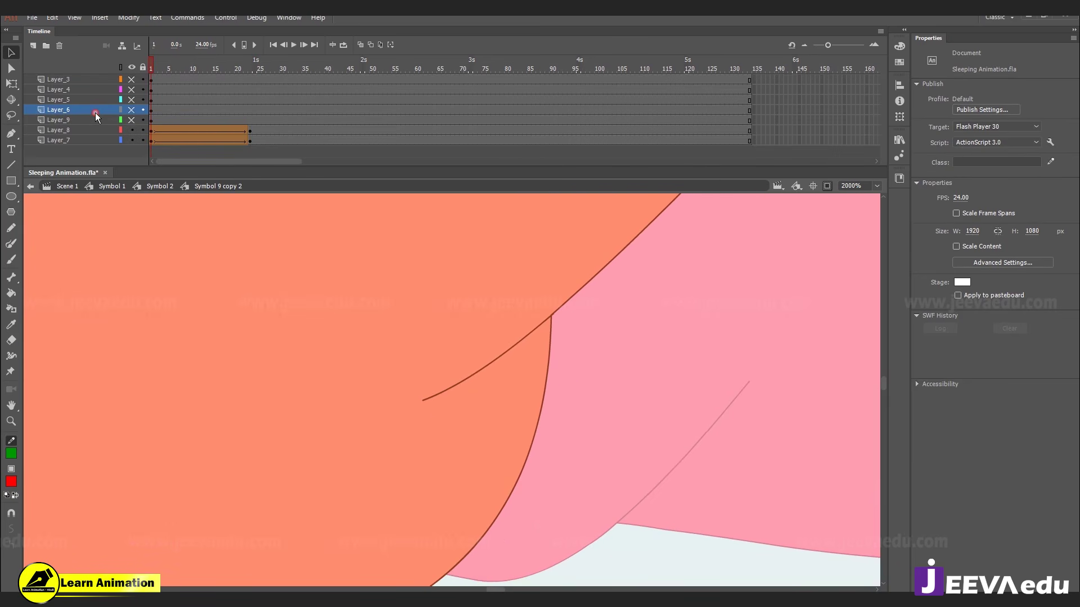
key("Return")
key("Return")
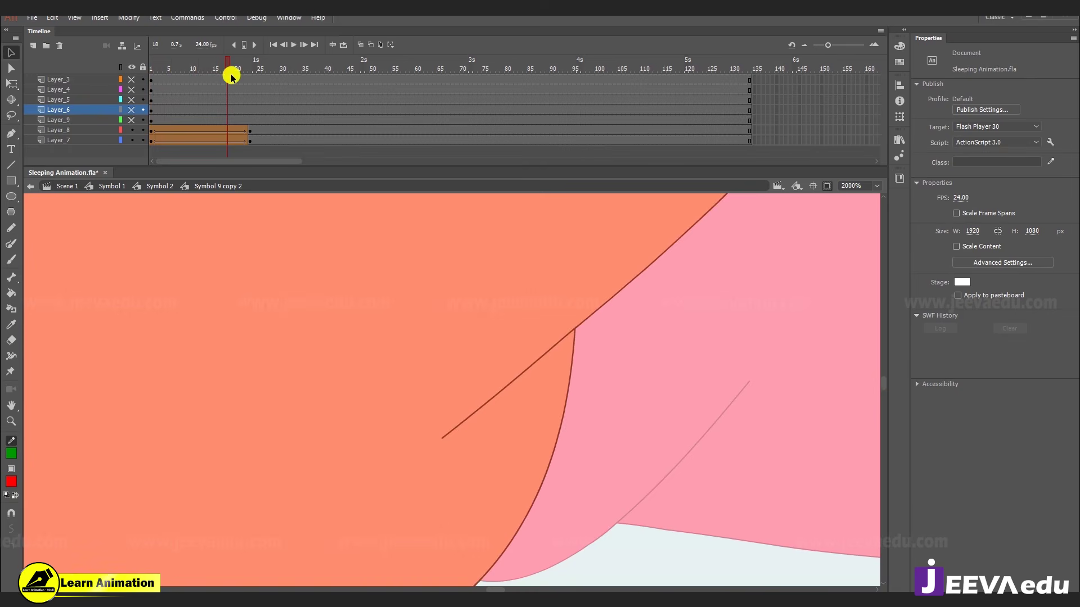
left_click_drag(231, 76, 103, 105)
key("Return")
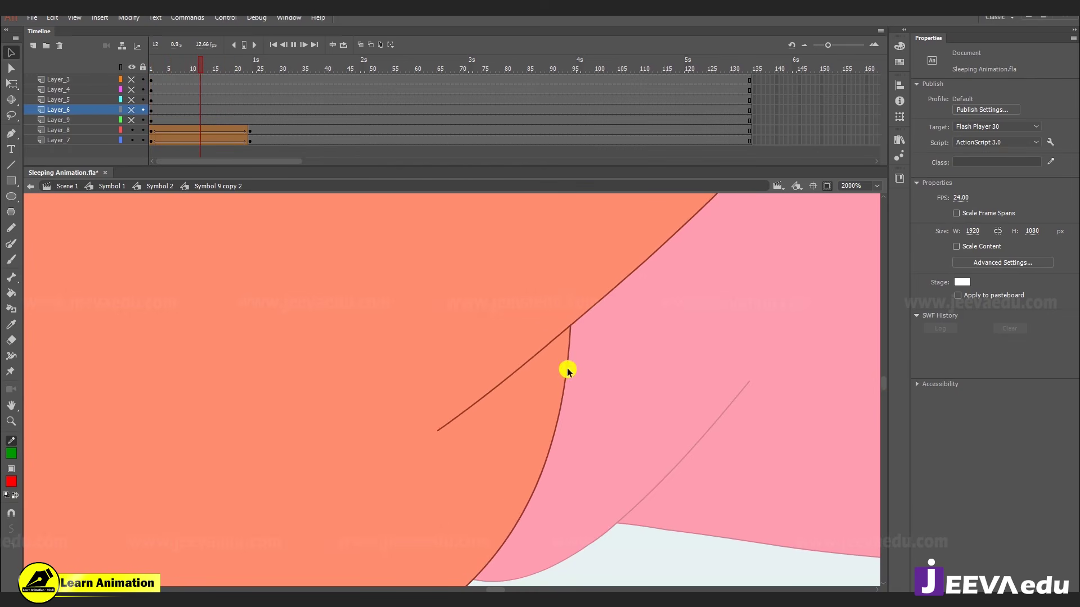
key("Return")
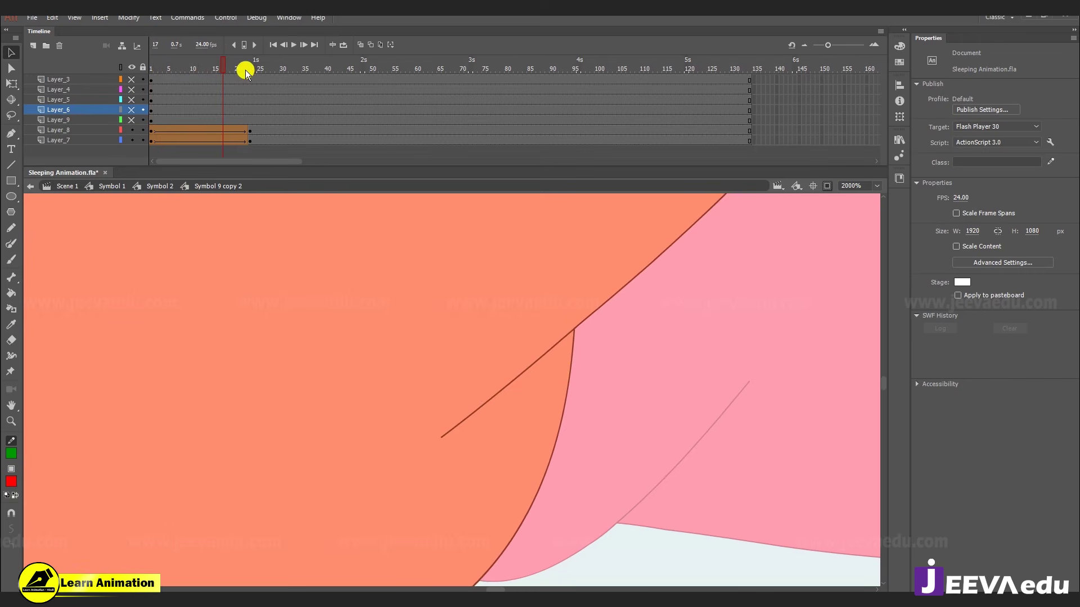
- Bow the middle of the Layer_8 fold line slightly upward at frame 23 and replay the tween from frame 1
left_click_drag(245, 69, 53, 103)
key("Return")
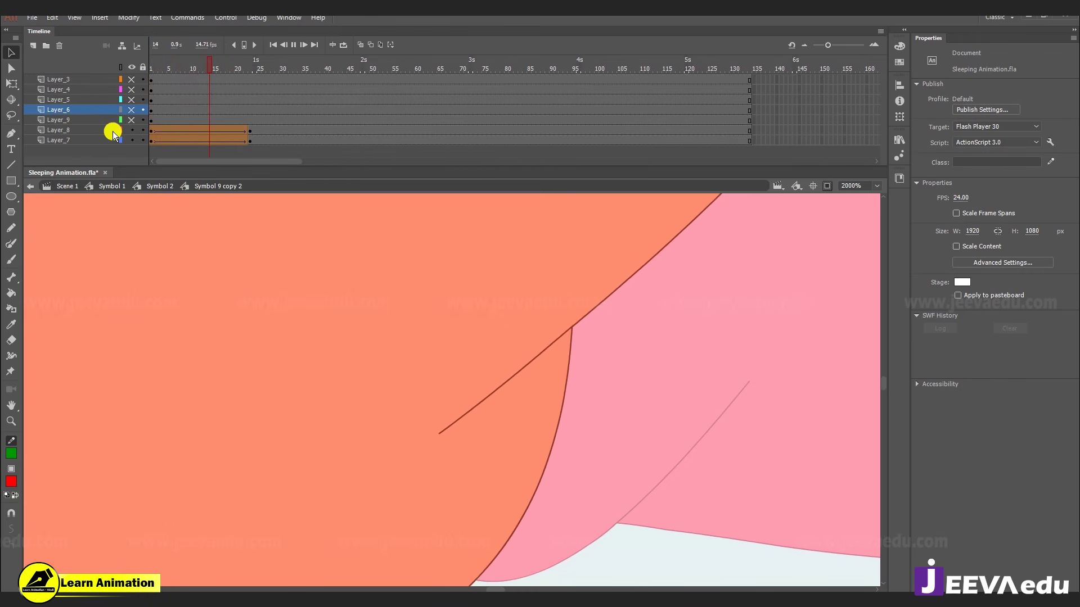
left_click(249, 130)
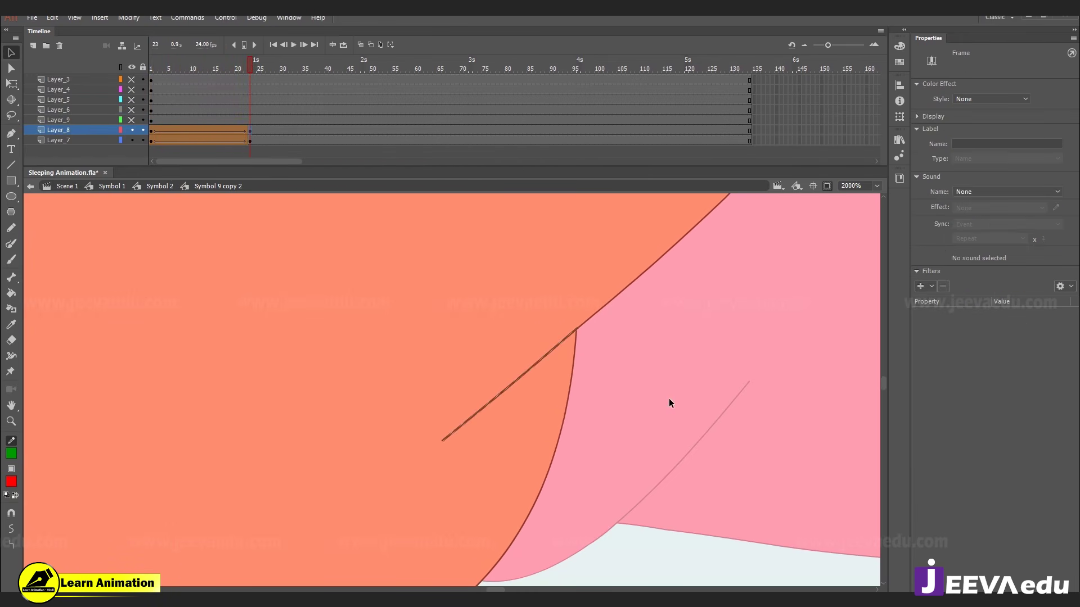
left_click(555, 367)
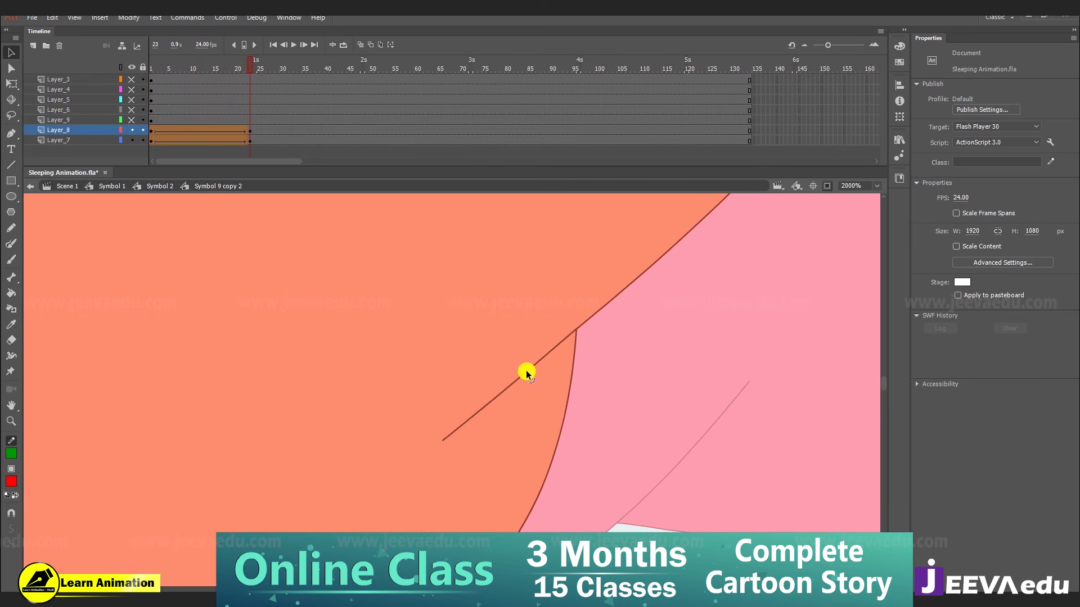
left_click_drag(527, 372, 521, 370)
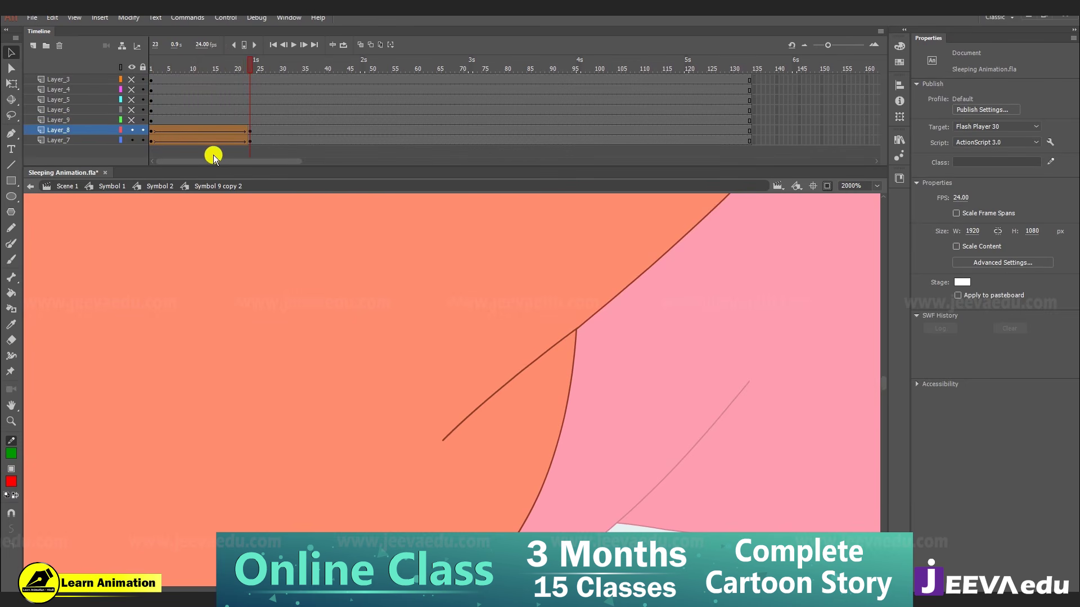
key("Return")
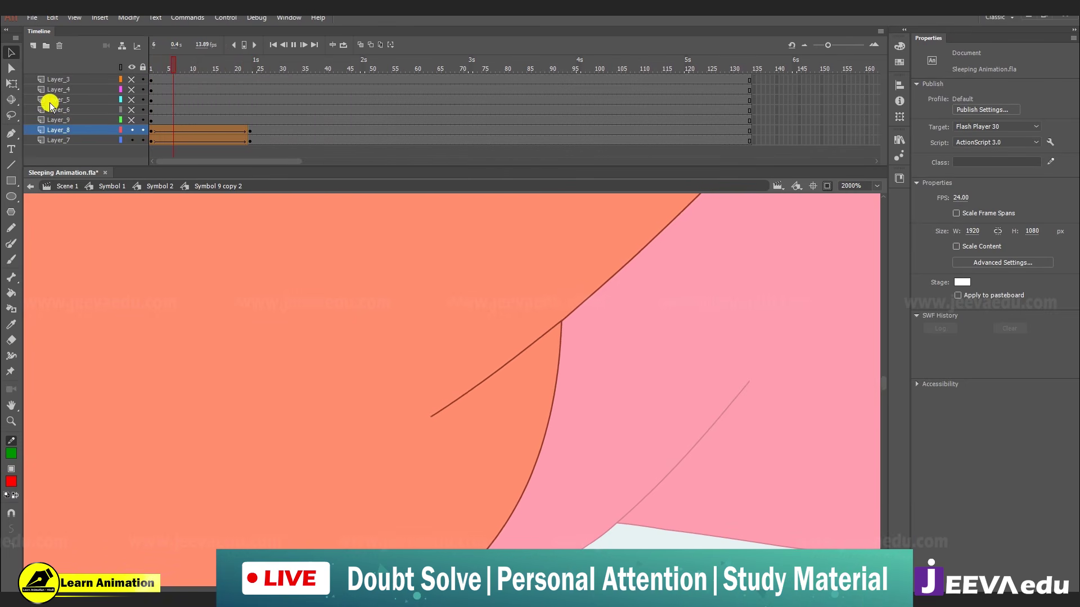
key("Return")
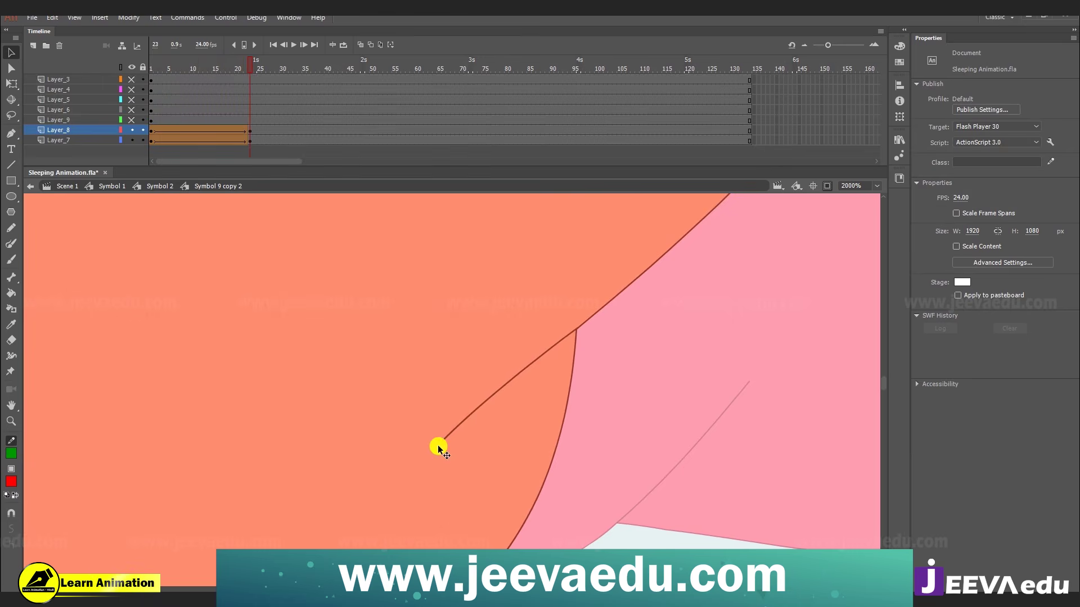
- Make Layer_9 visible to reveal the short fold line beside the belly outline's upper corner
key("z")
scroll(437, 444, "down", 4)
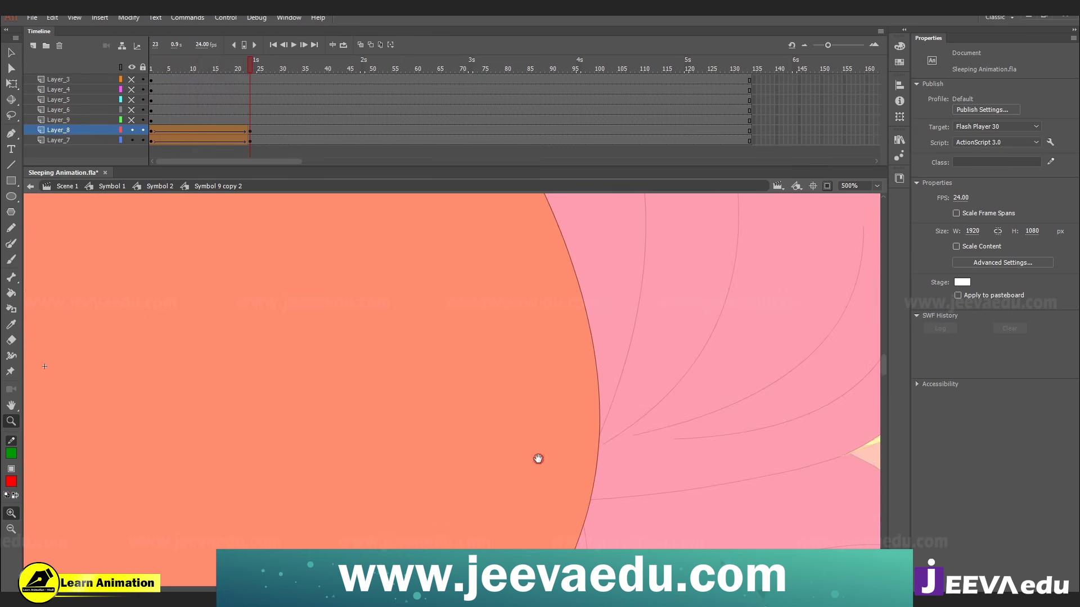
scroll(506, 402, "up", 2)
scroll(475, 338, "down", 2)
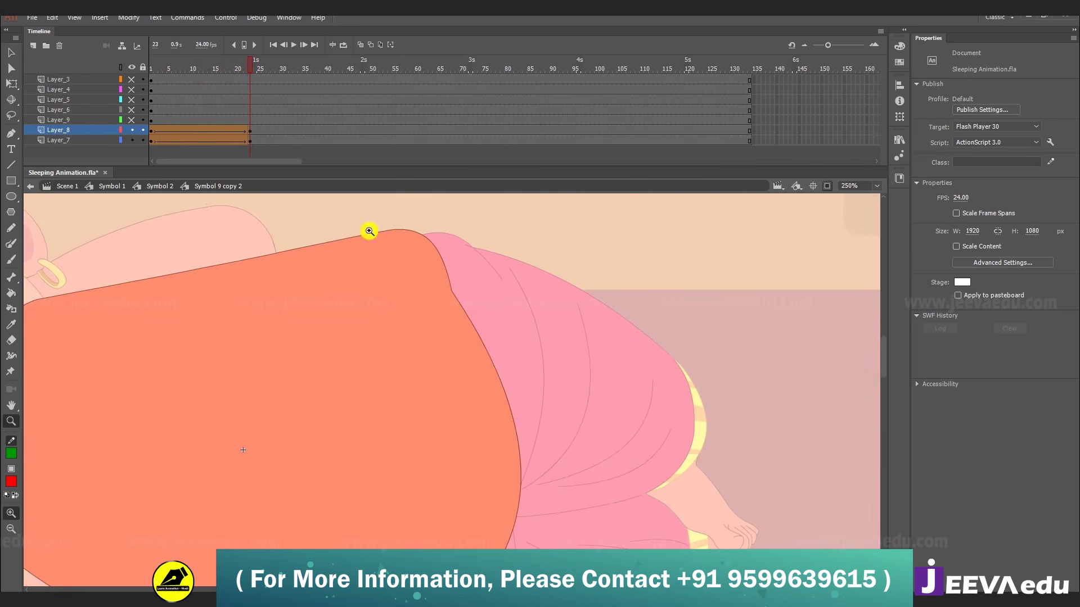
left_click(132, 120)
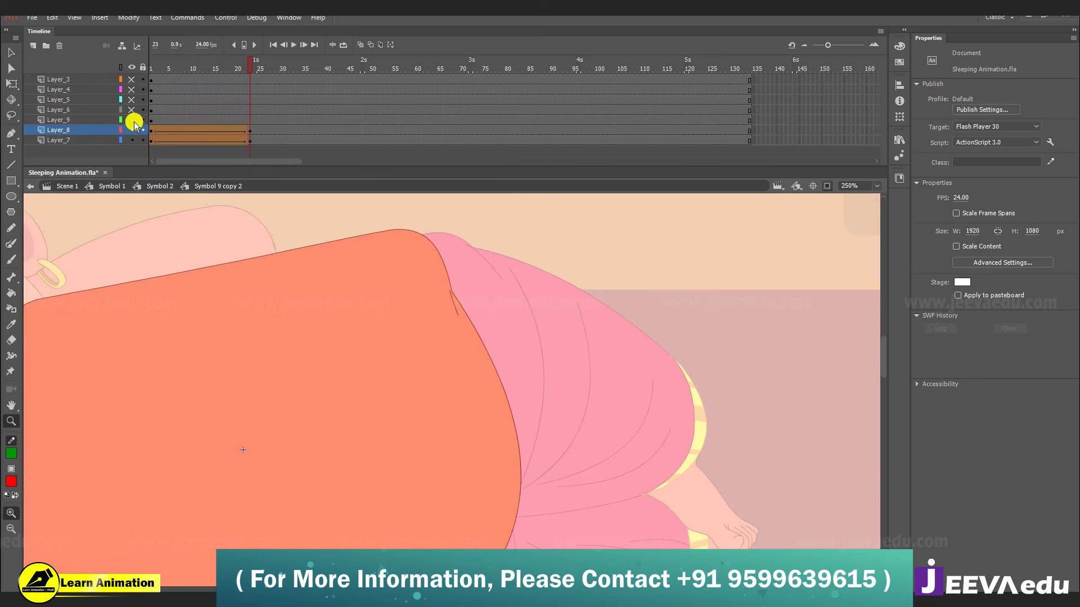
left_click(362, 313)
left_click(376, 319)
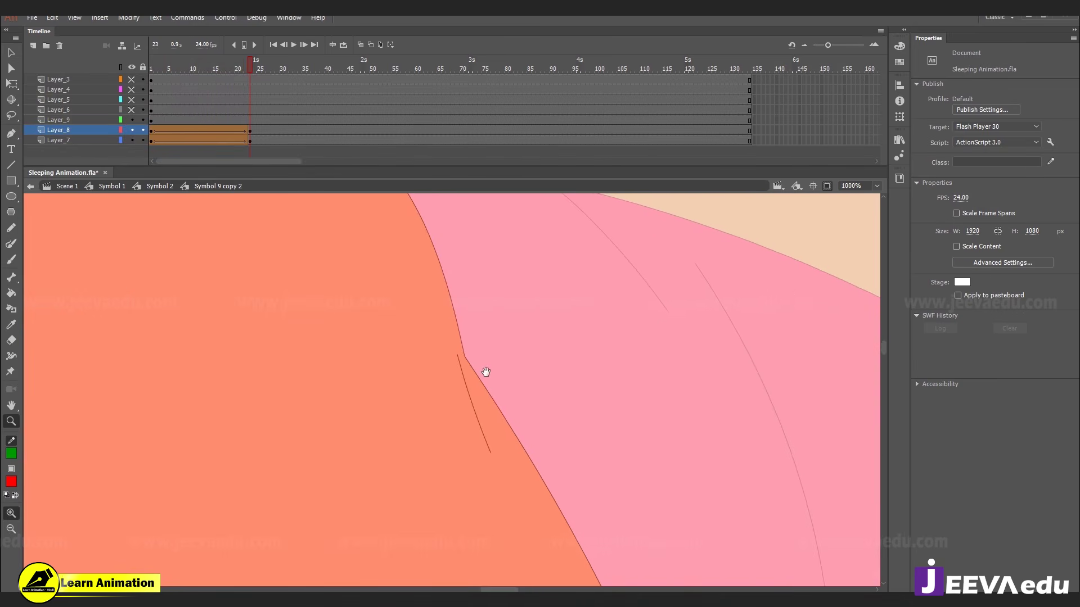
left_click_drag(486, 372, 483, 373)
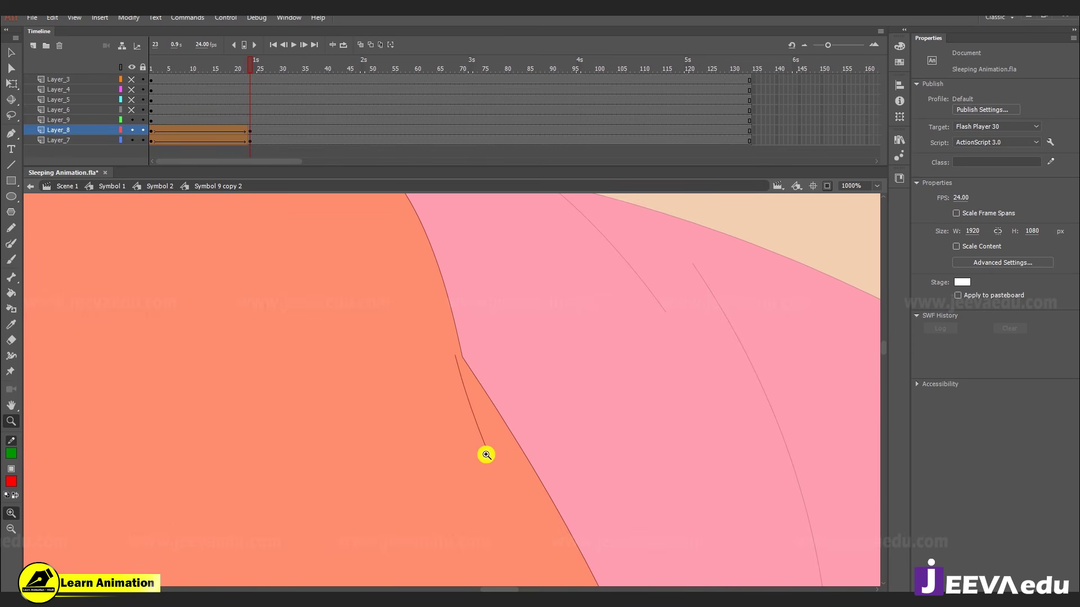
left_click(465, 395)
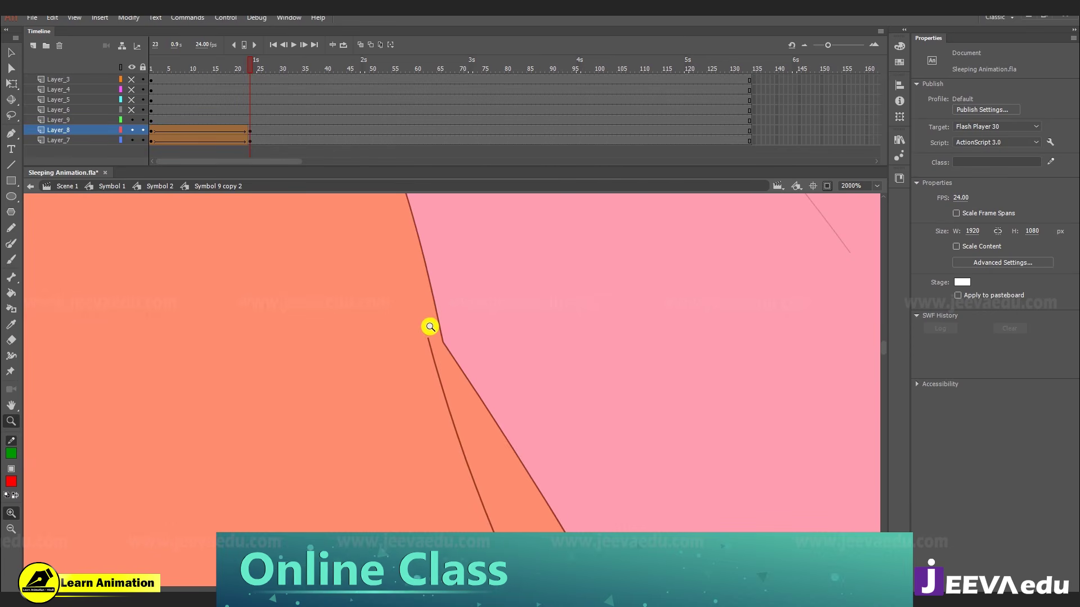
- Try to shift the Layer_9 fold line right onto the outline corner without a new keyframe, and compare frames 1 and 20
key("v")
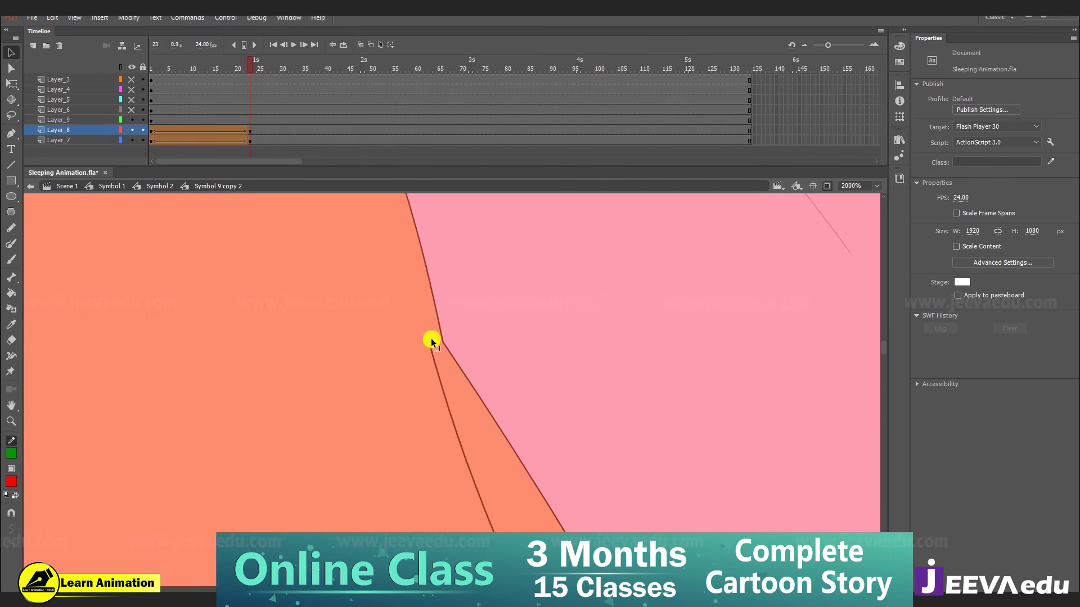
left_click_drag(457, 361, 422, 362)
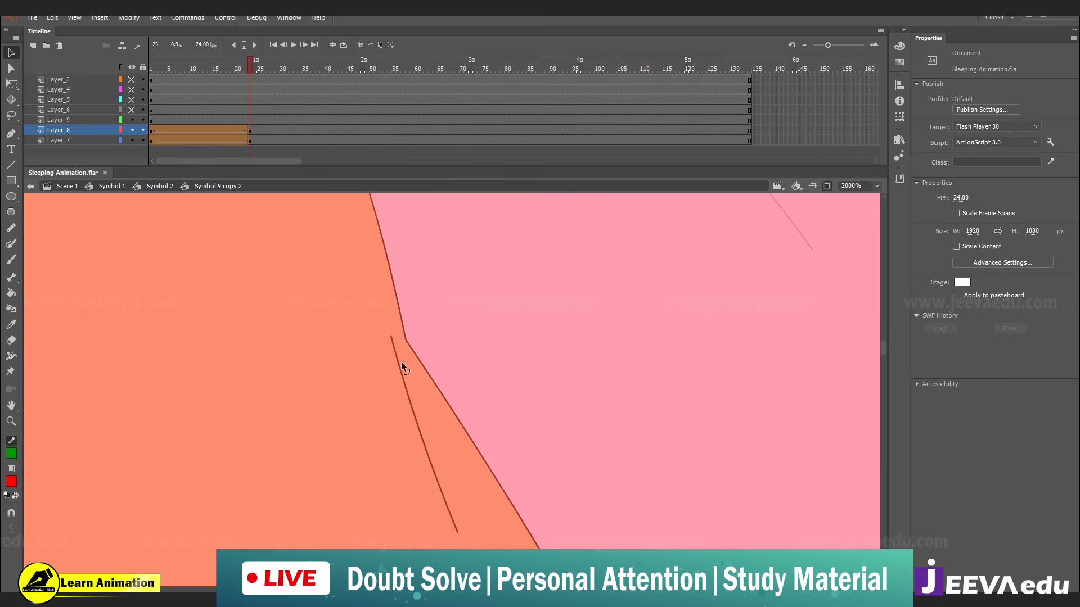
left_click(392, 343)
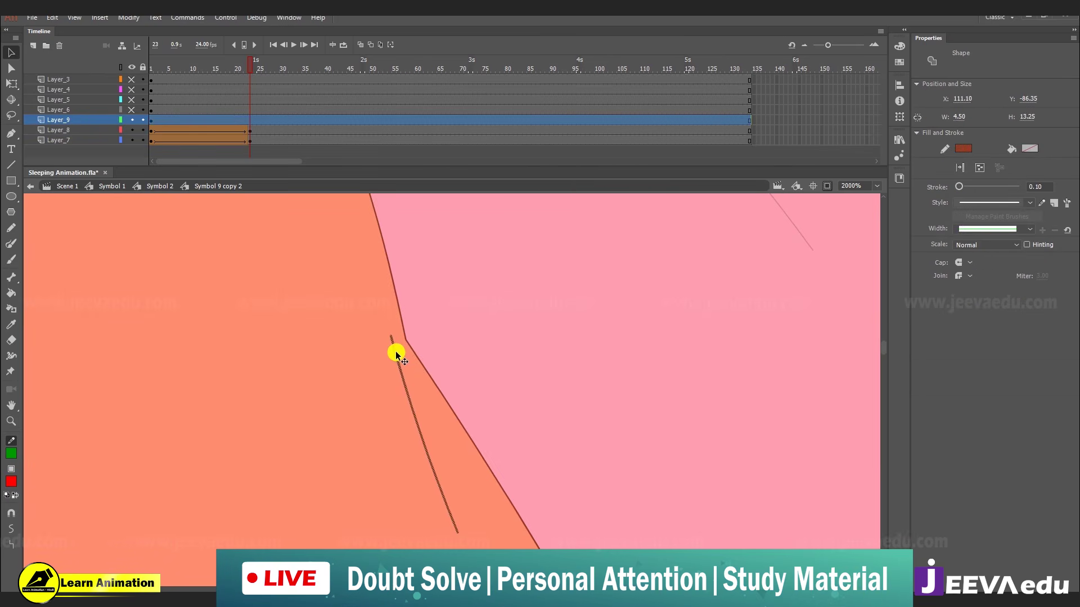
key("Right")
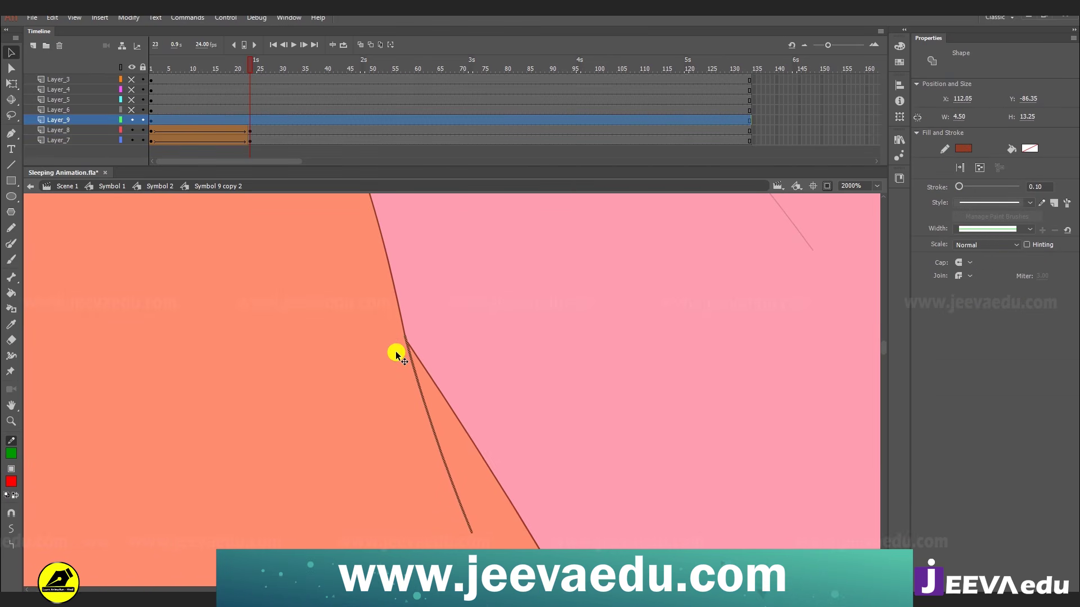
key("ctrl+shift+a")
key("z")
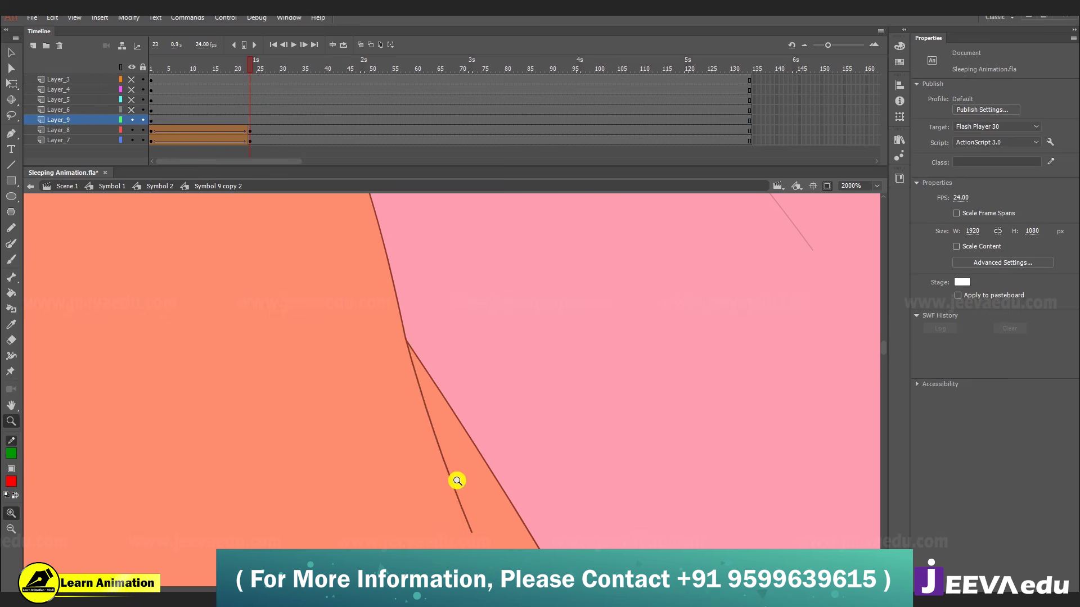
scroll(456, 455, "down", 3)
key("v")
left_click_drag(224, 63, 147, 90)
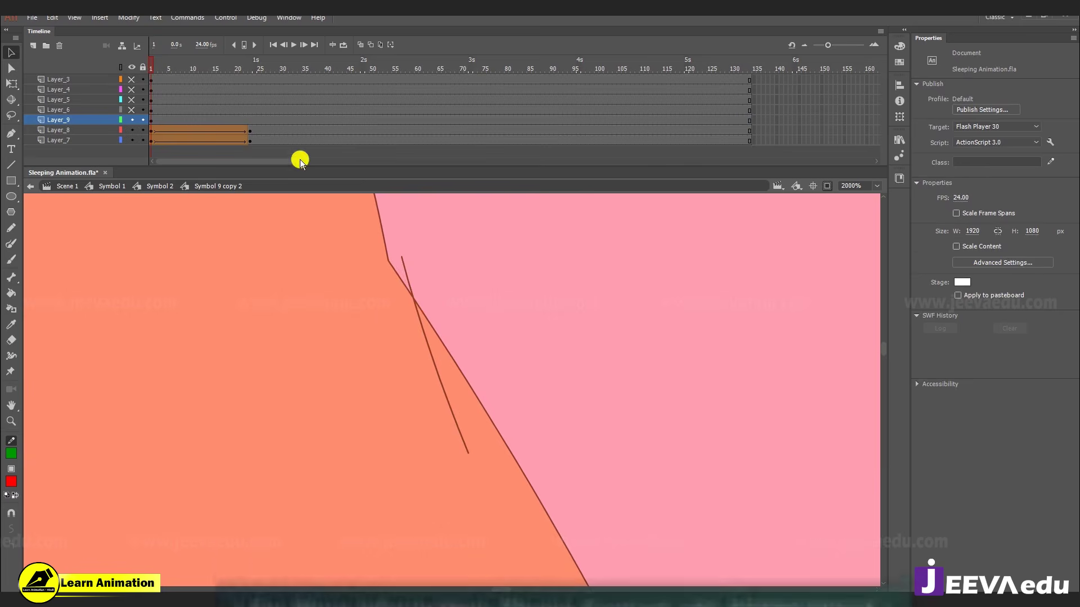
left_click(244, 89)
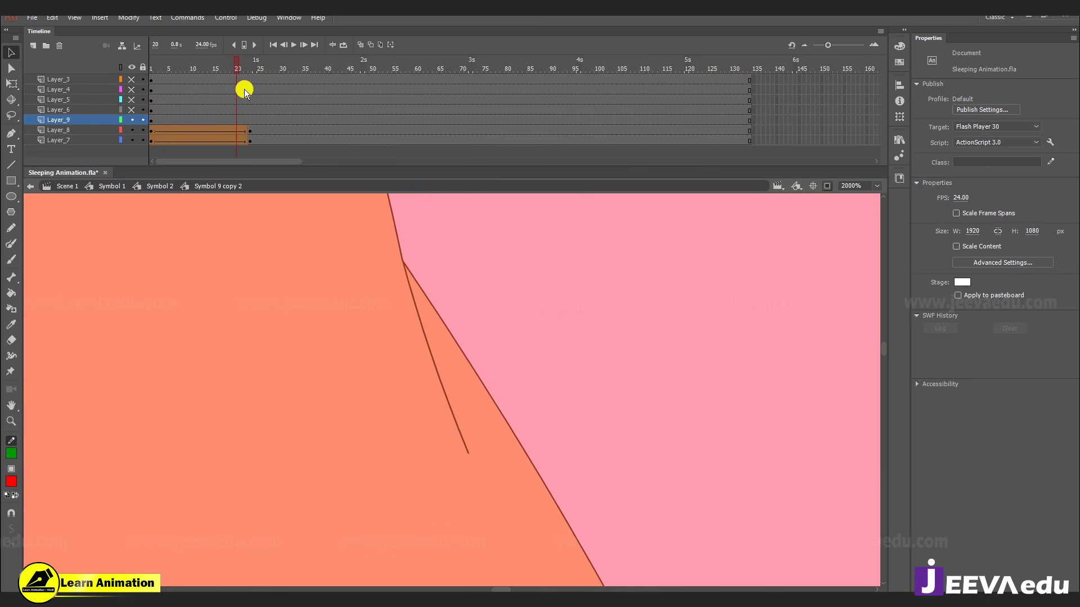
- Insert a keyframe at frame 23 of Layer_9, create a shape tween leading to it, and raise the tween's classic ease
left_click(251, 140)
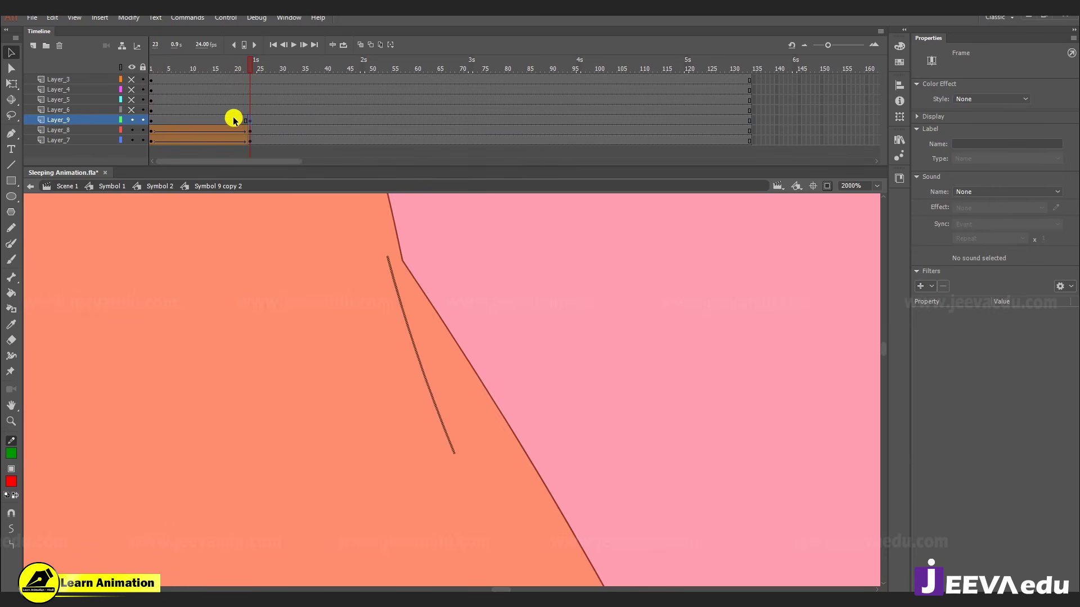
right_click(234, 120)
left_click(263, 140)
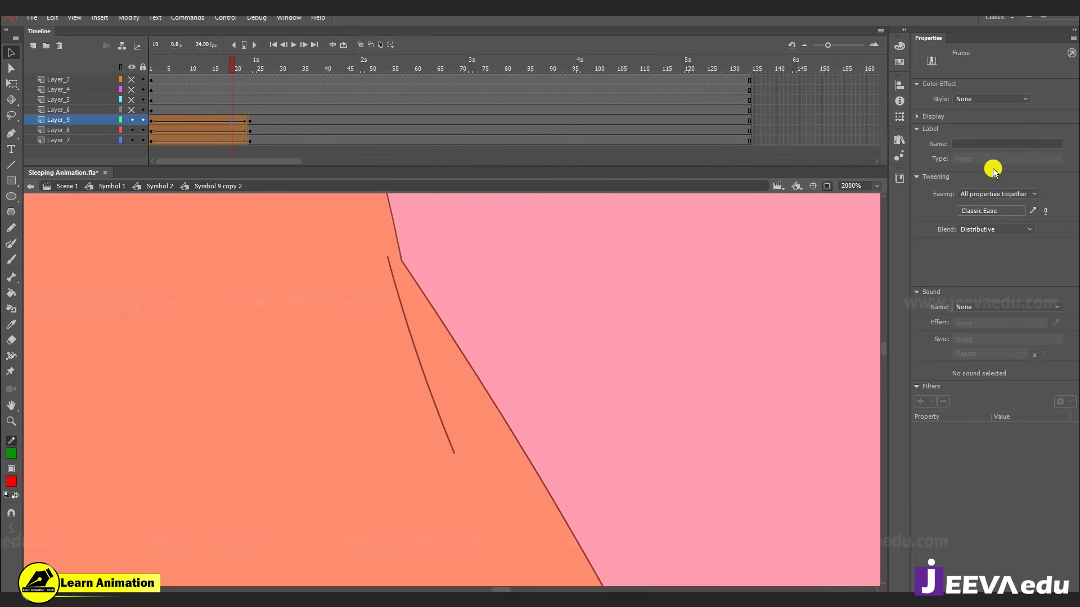
left_click_drag(1045, 211, 1057, 211)
- Nudge the Layer_9 fold line sideways at the frame 23 keyframe until its upper end meets the belly outline's corner
left_click(250, 121)
key("Right")
key("Right")
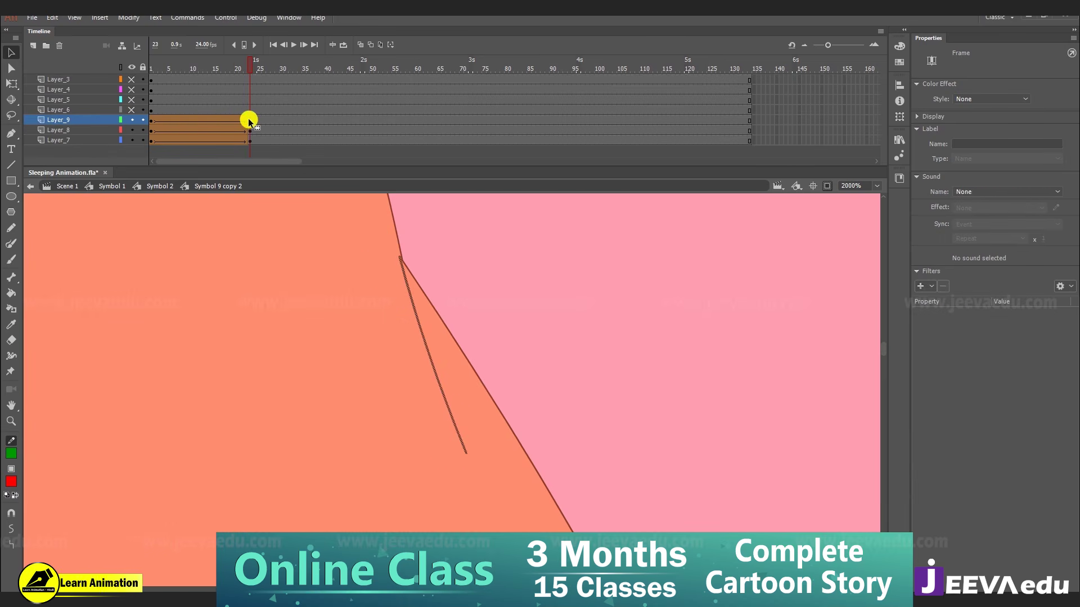
key("Left")
key("Left")
key("Left")
key("Left")
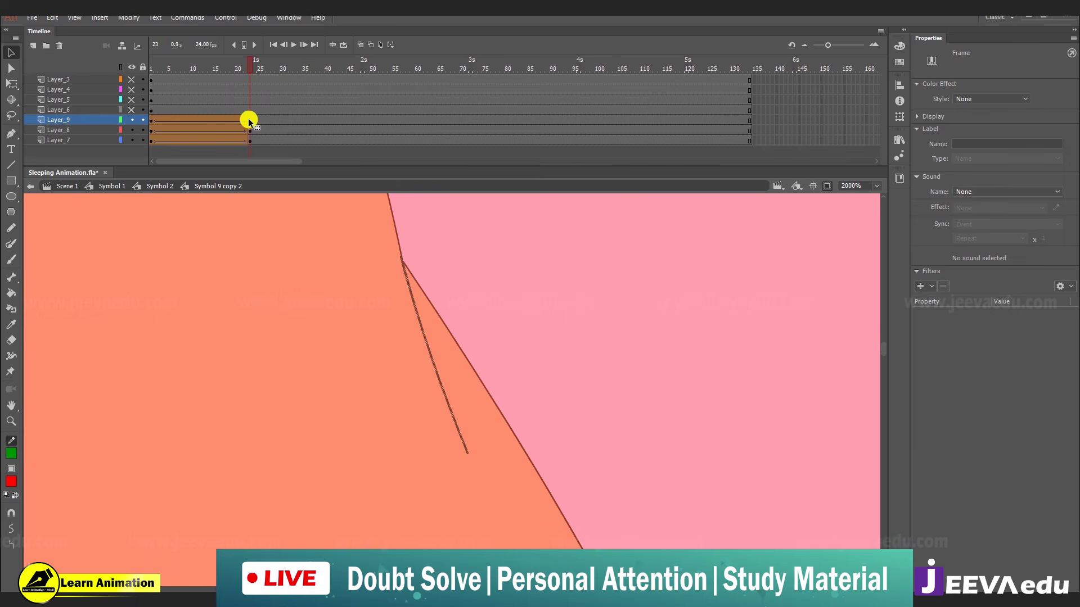
left_click(452, 223)
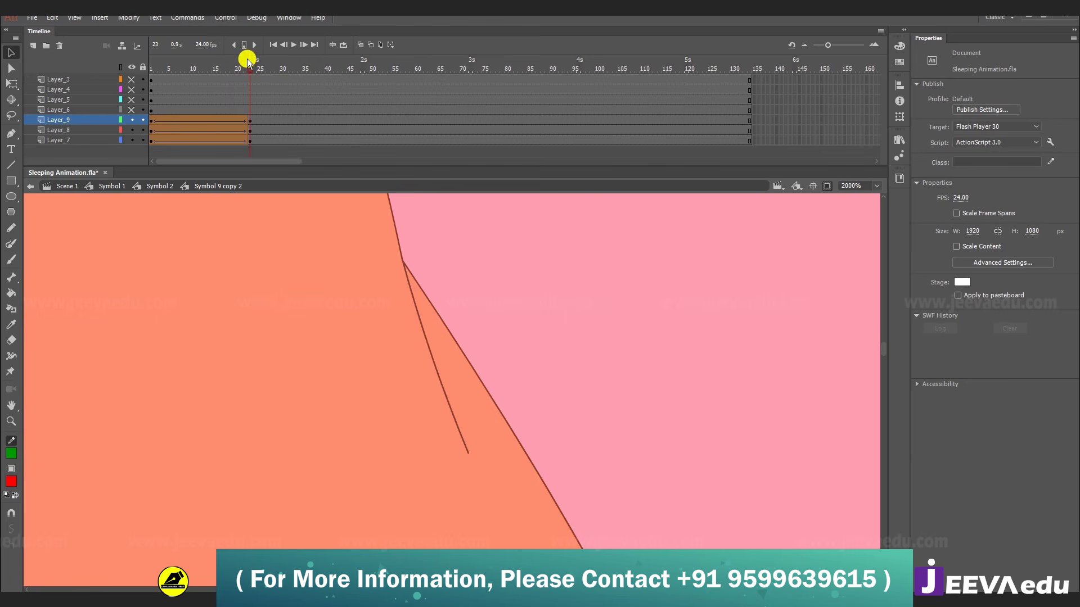
- Bend the middle of the Layer_9 fold line down and inward into a deeper curve at frame 23, and replay the tween
mouse_move(248, 59)
left_mouse_down()
mouse_move(83, 111)
mouse_move(289, 115)
mouse_move(252, 122)
left_mouse_up()
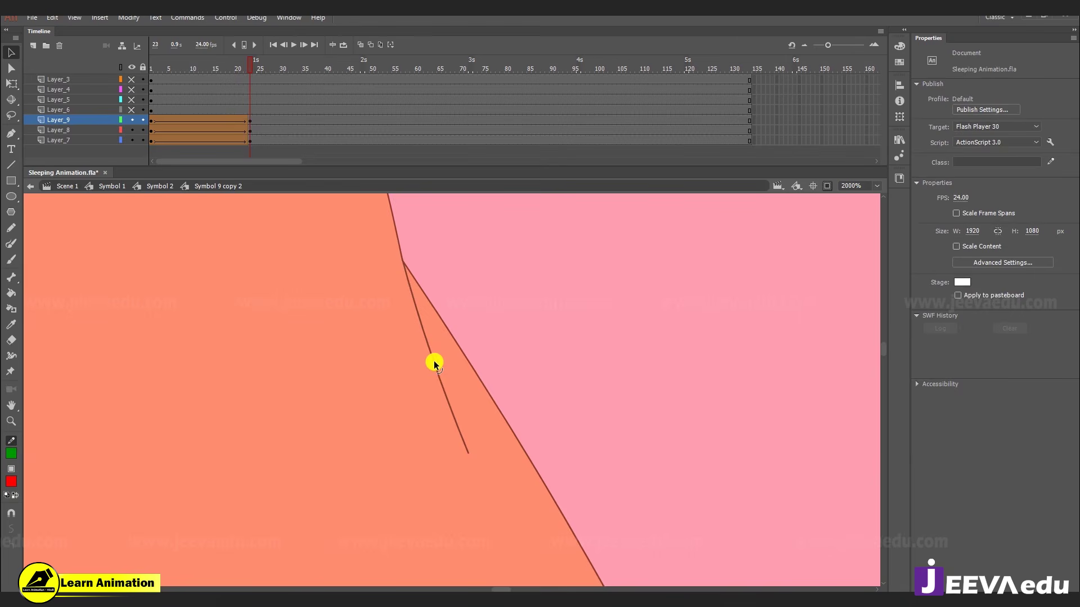
left_click_drag(434, 360, 433, 383)
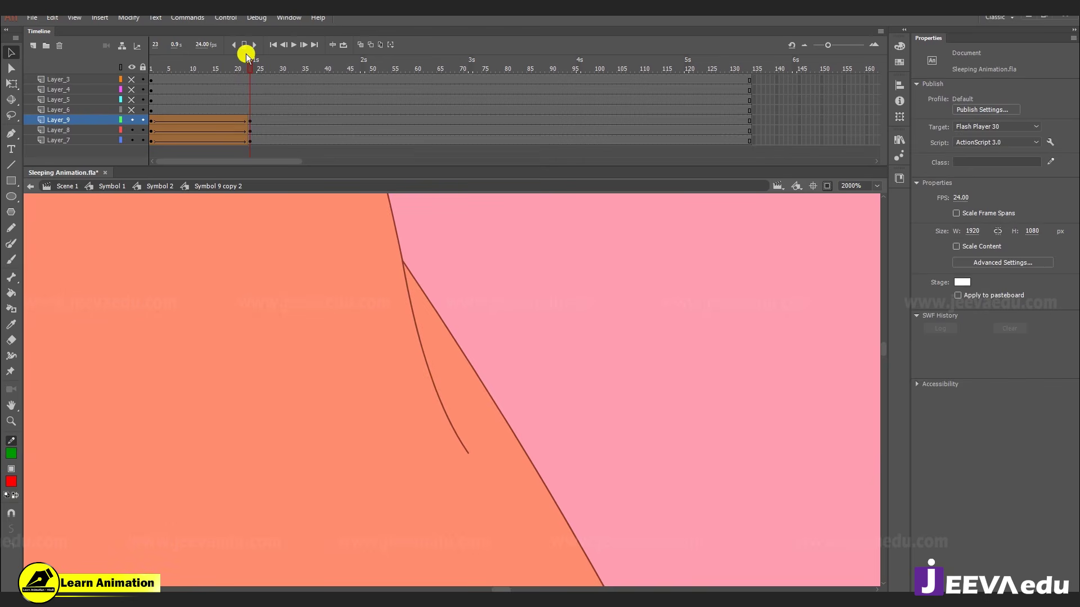
key("Return")
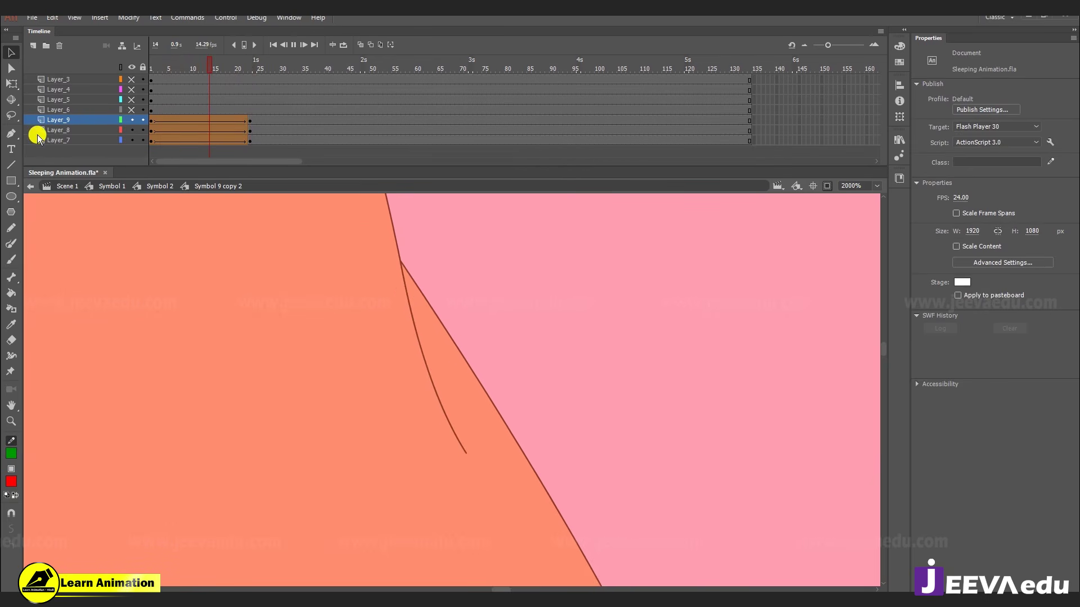
- Pull the free lower end of the Layer_9 fold line further down at frame 23 to lengthen it, and replay the tween
left_click(249, 90)
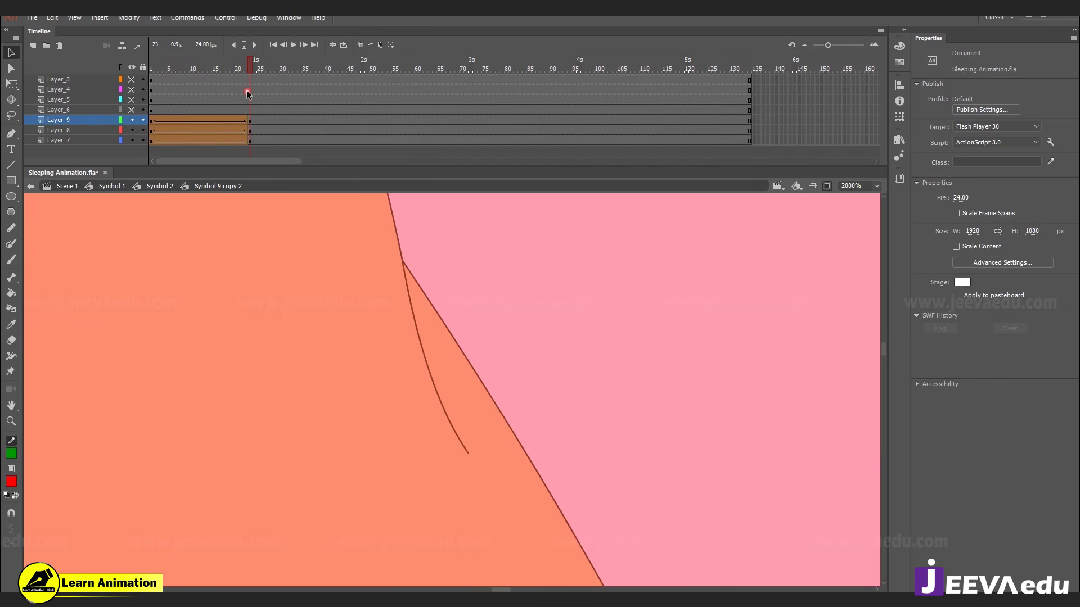
left_click_drag(470, 450, 467, 476)
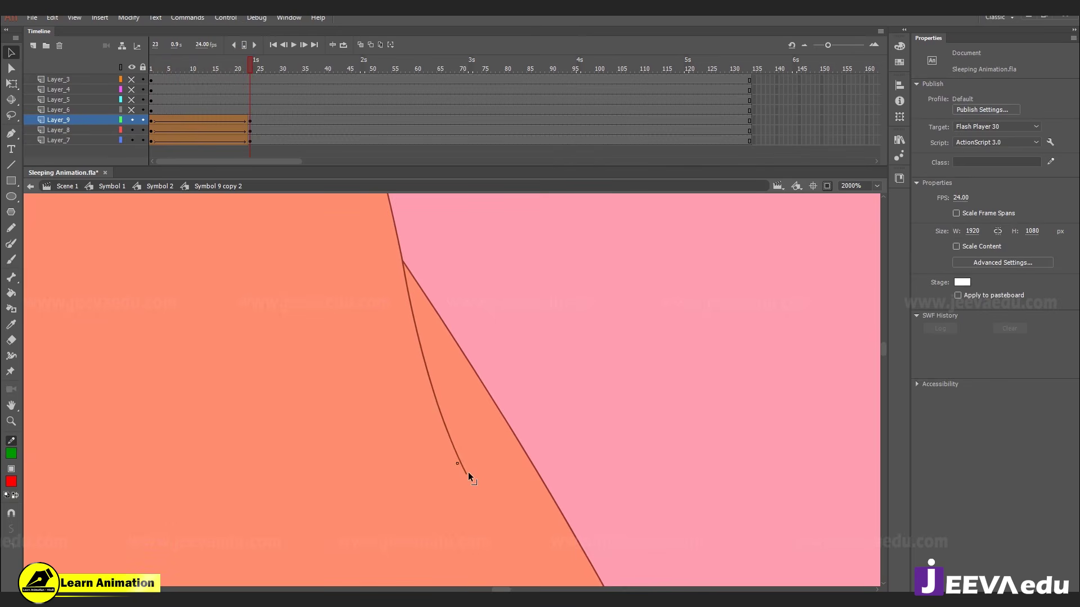
key("Return")
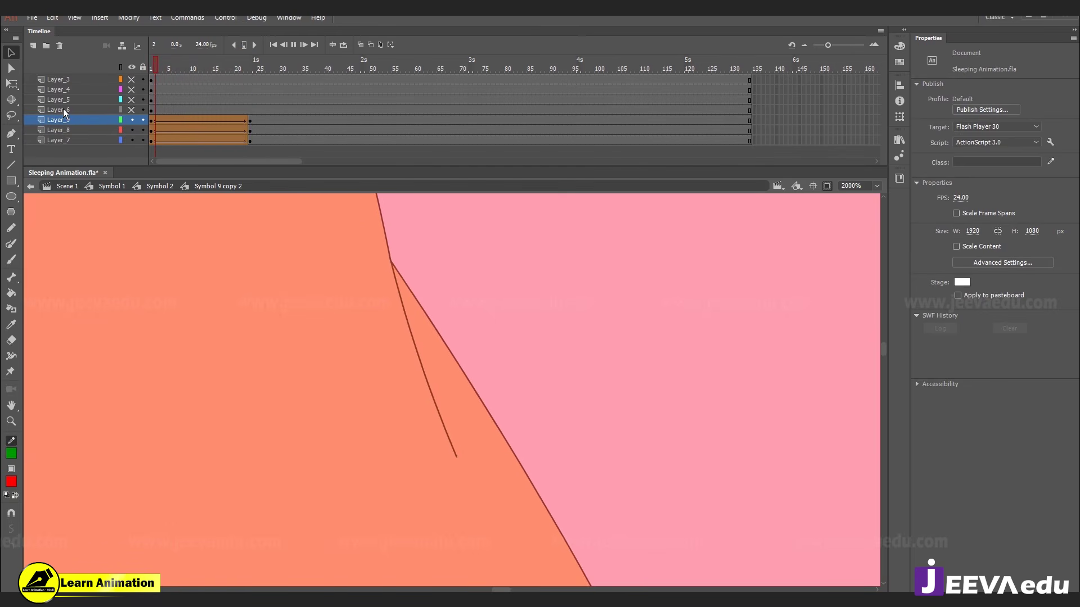
key("Return")
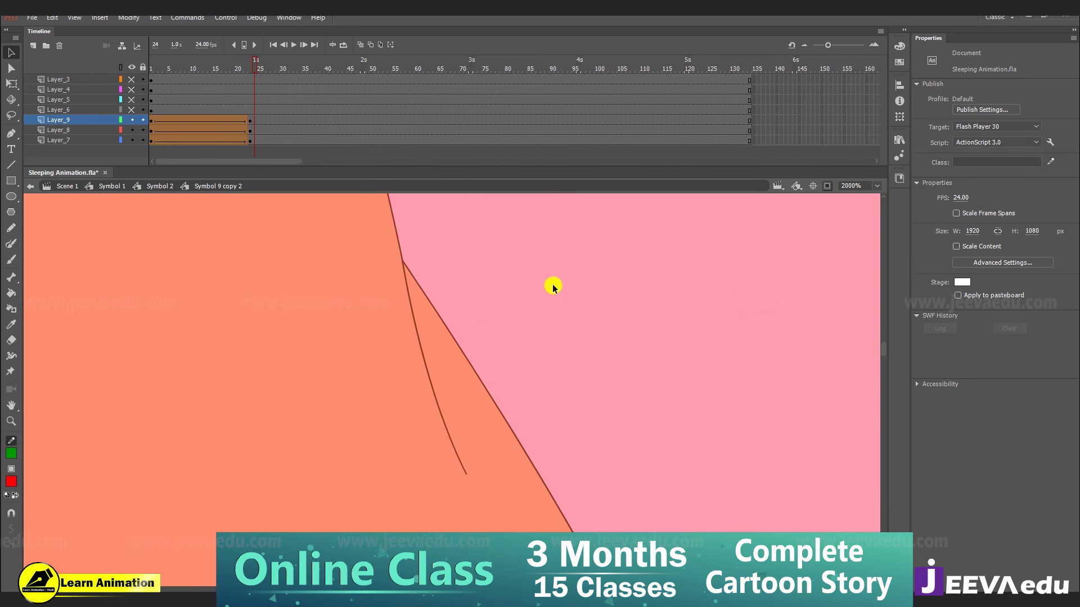
- Refine the curve of the Layer_9 fold line's lower half in its end pose and play the tween again
left_click(434, 398)
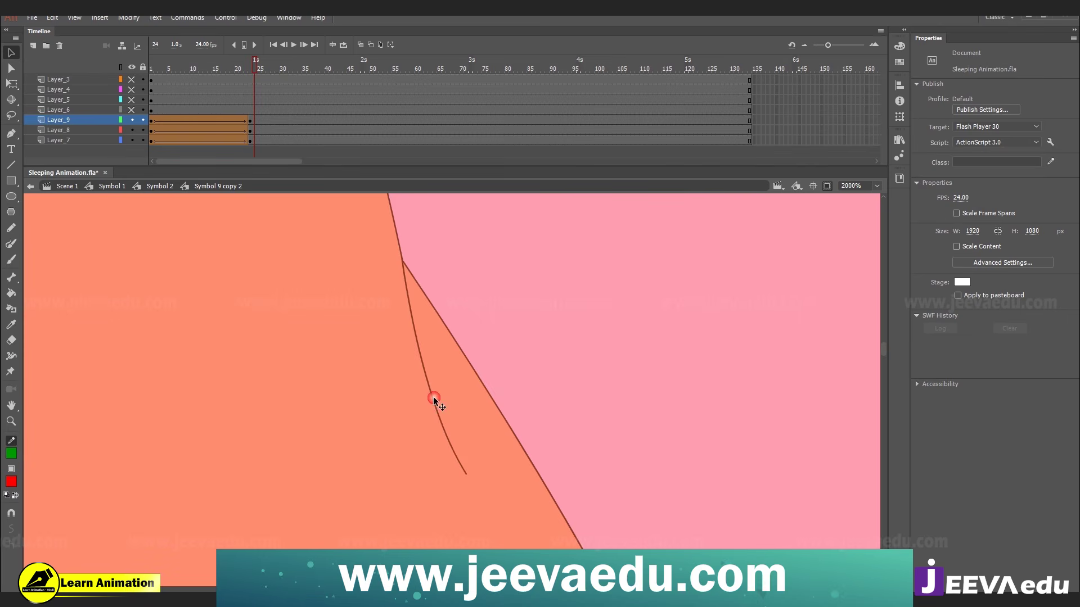
key("Return")
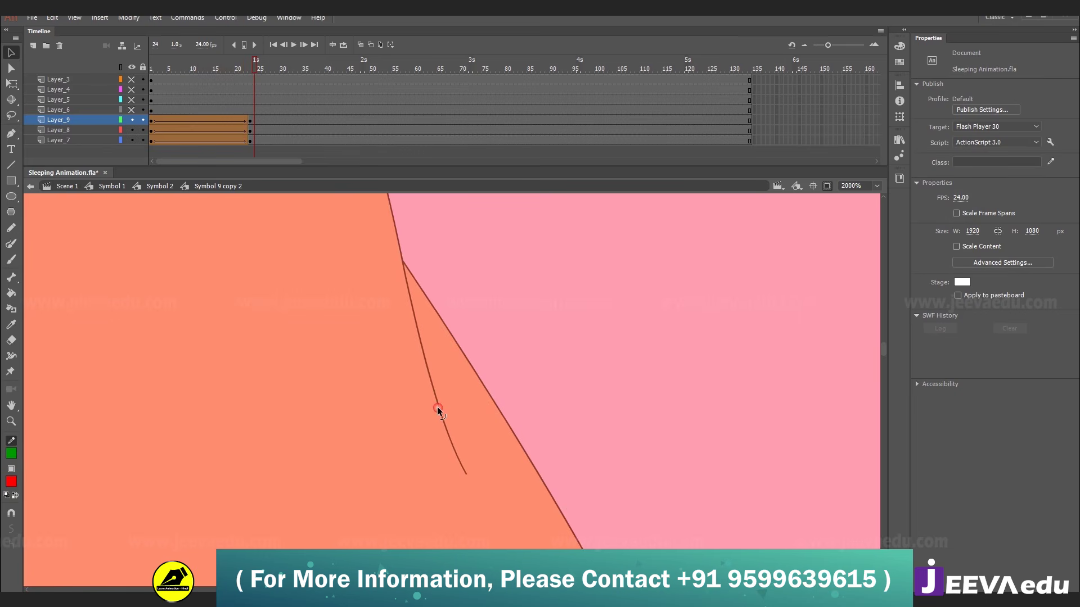
left_click(232, 68)
key("Return")
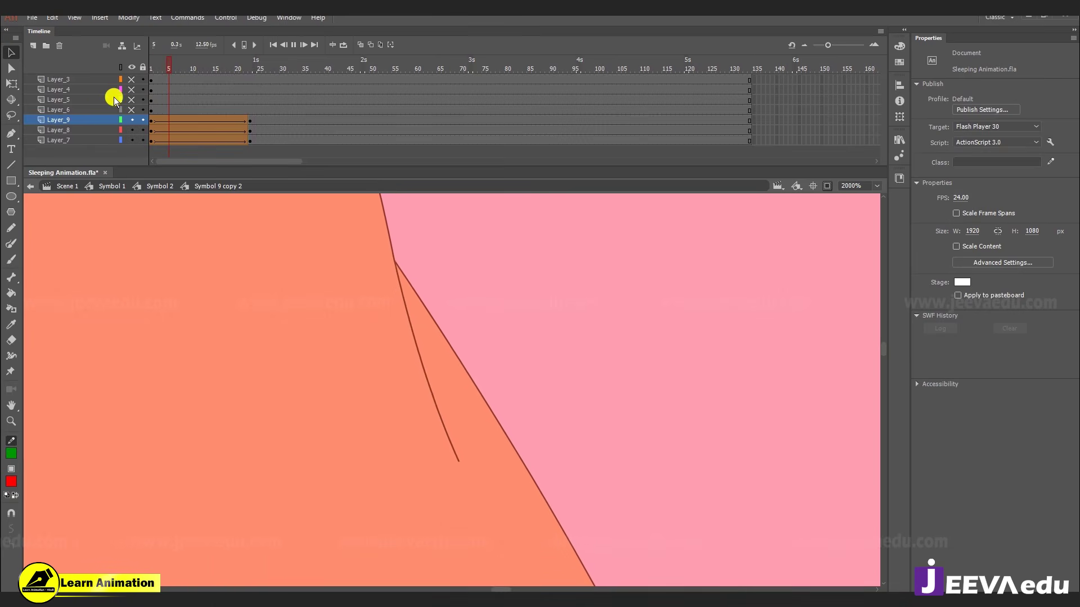
key("Return")
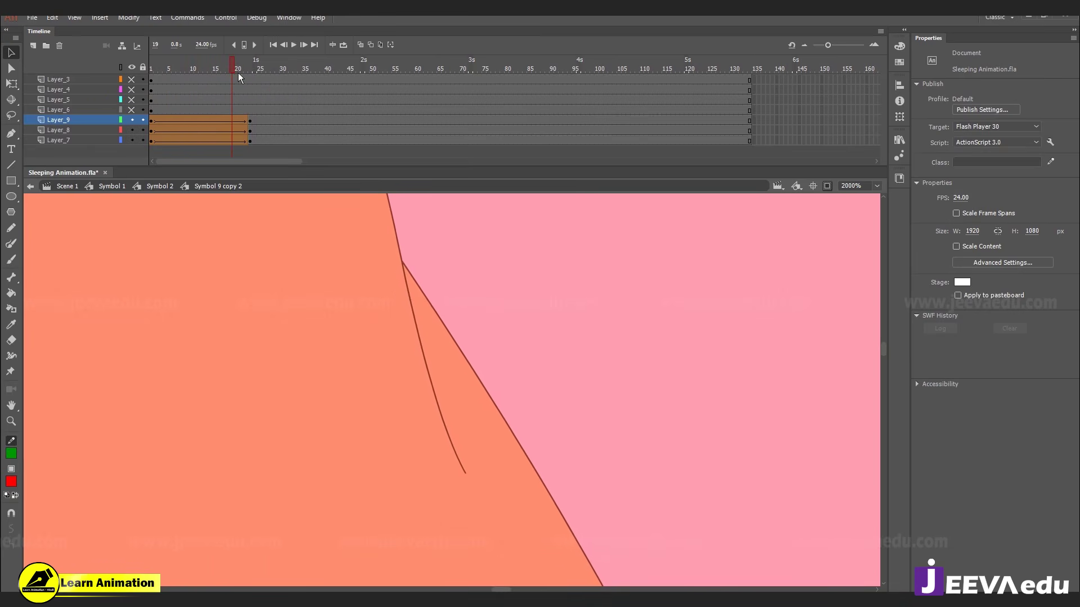
- Examine the belly breathing on the whole sleeping figure by playing and scrubbing through the tweened frames
left_click_drag(238, 71, 248, 97)
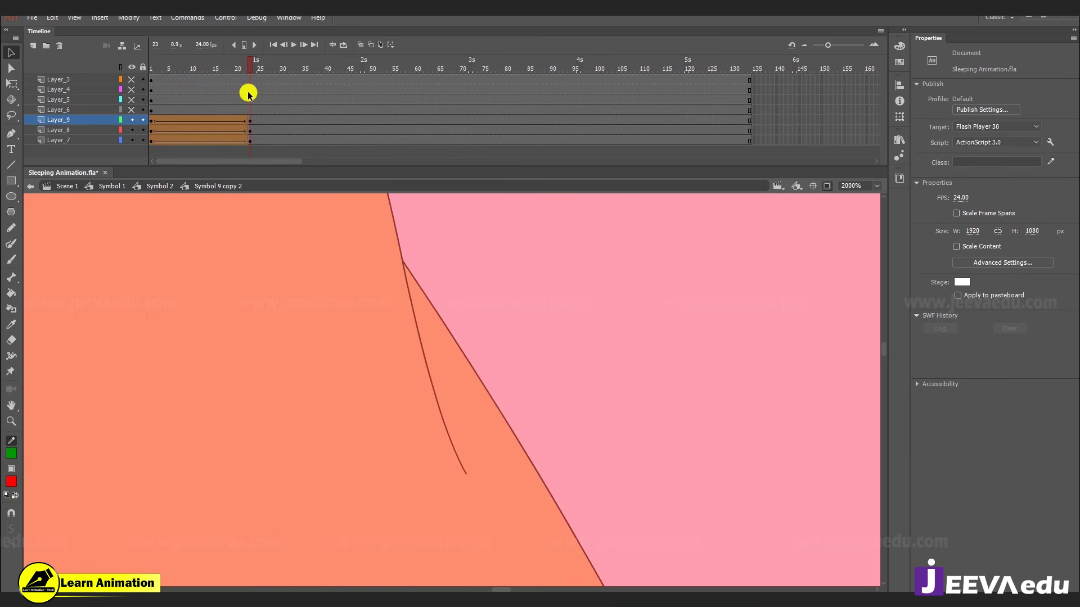
key("z")
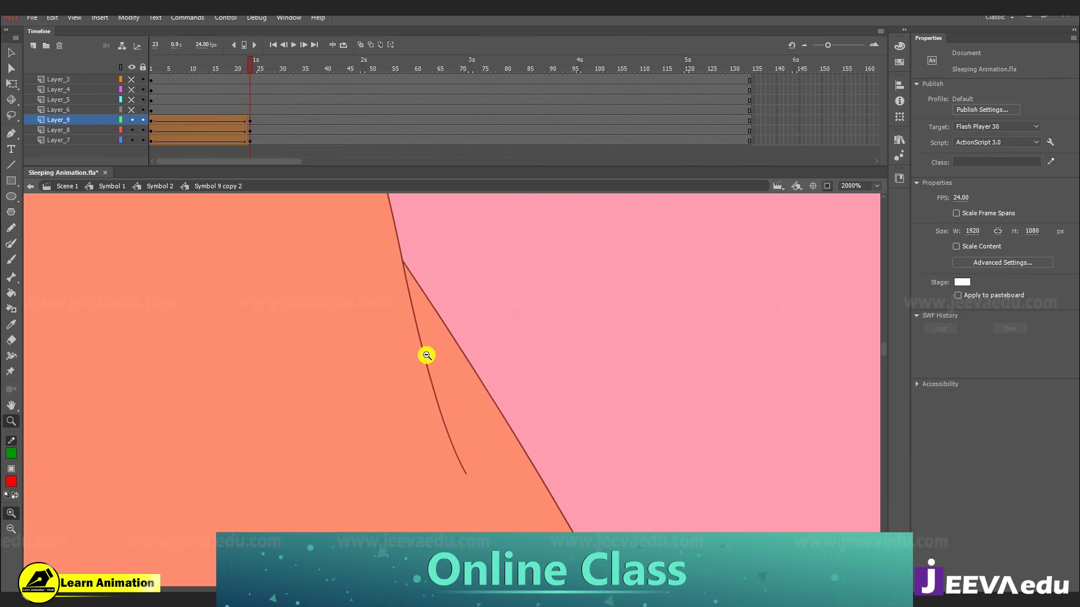
left_click(412, 516, "alt")
left_click(414, 465, "alt")
left_click(429, 405, "alt")
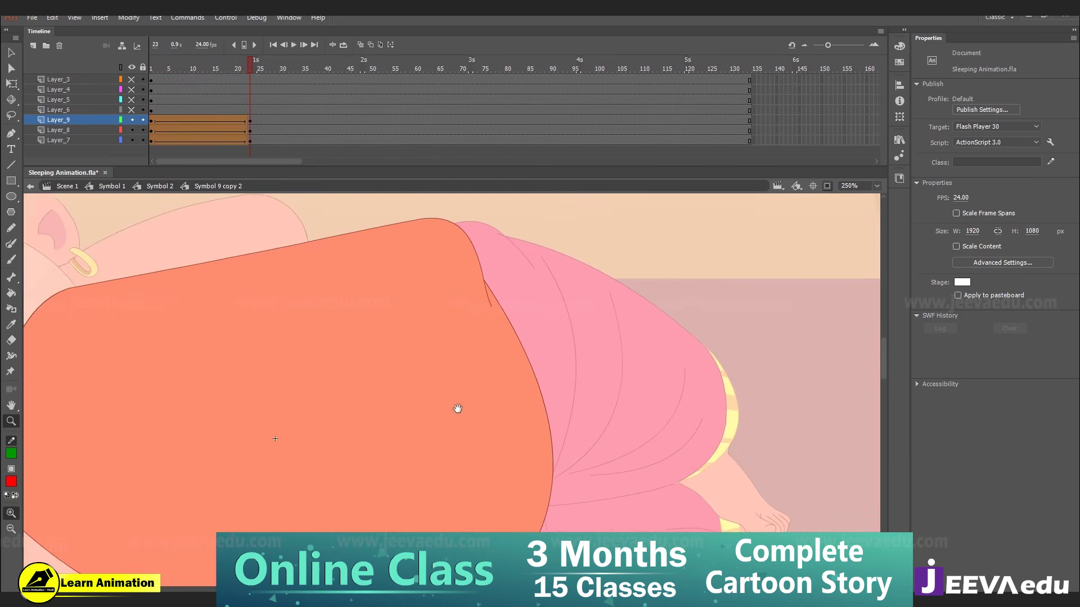
left_click(462, 438, "alt")
left_click_drag(457, 462, 454, 457)
key("Return")
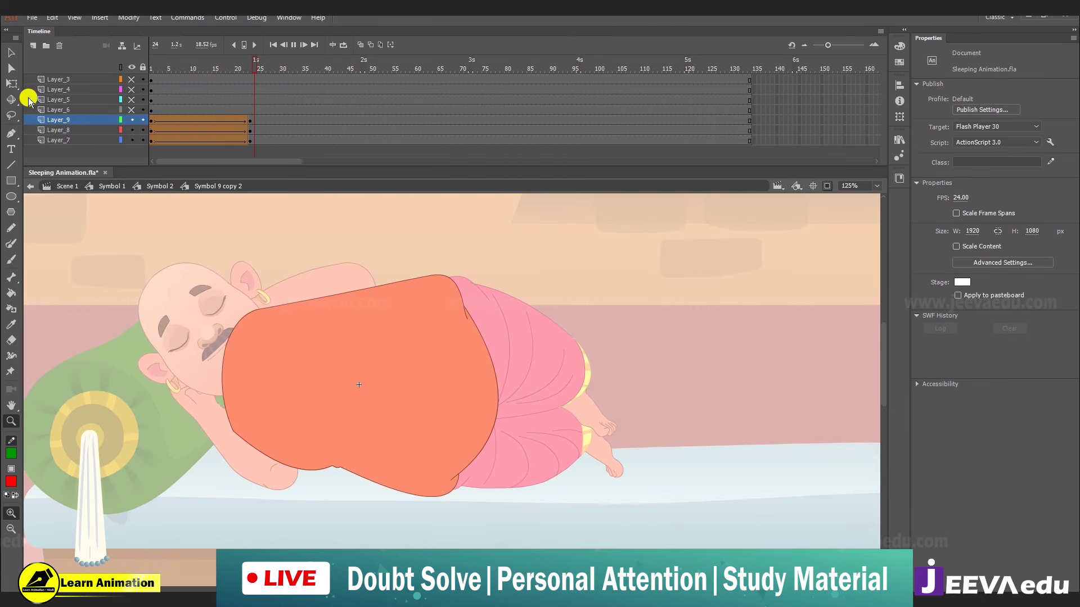
left_click_drag(316, 73, 228, 121)
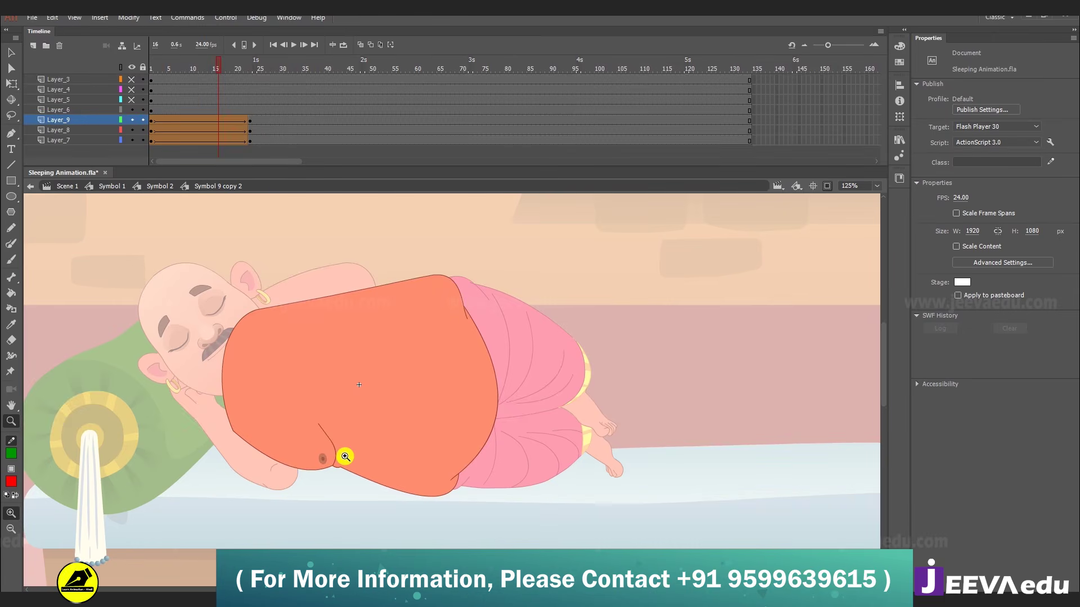
- Show Layer_5 with the upper chest line beside Layer_6's lower chest line, and compare both against the belly motion
scroll(361, 442, "up", 1)
key("v")
left_click(329, 488)
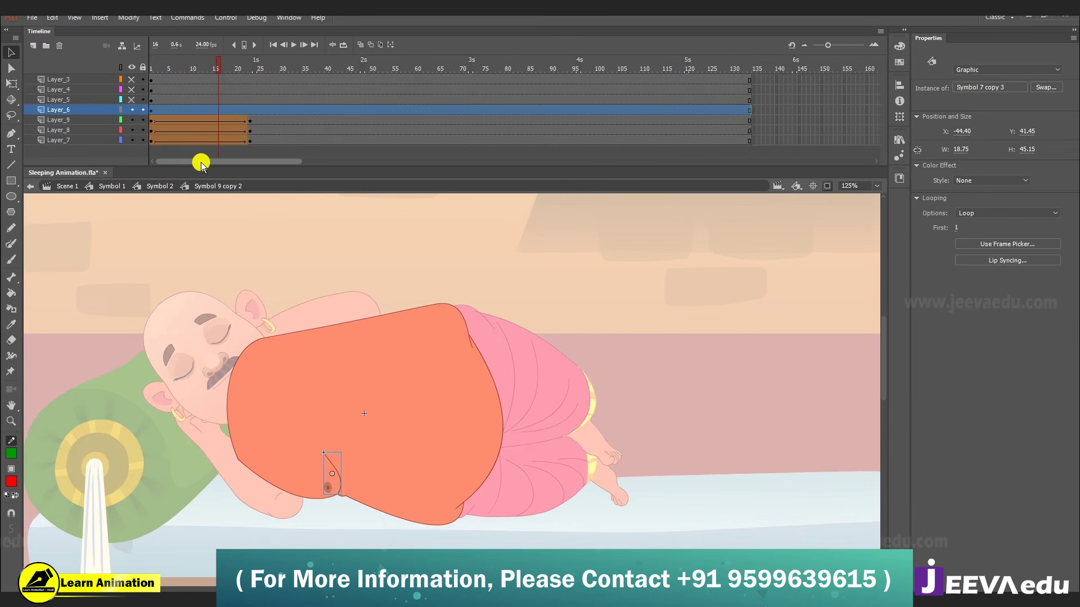
left_click(133, 101)
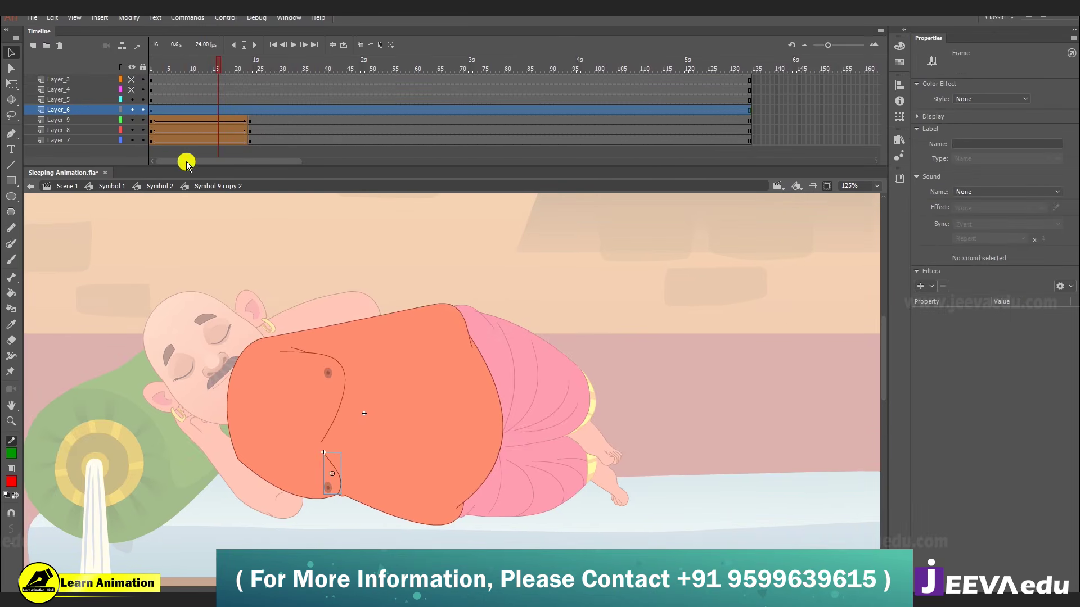
left_click(215, 67)
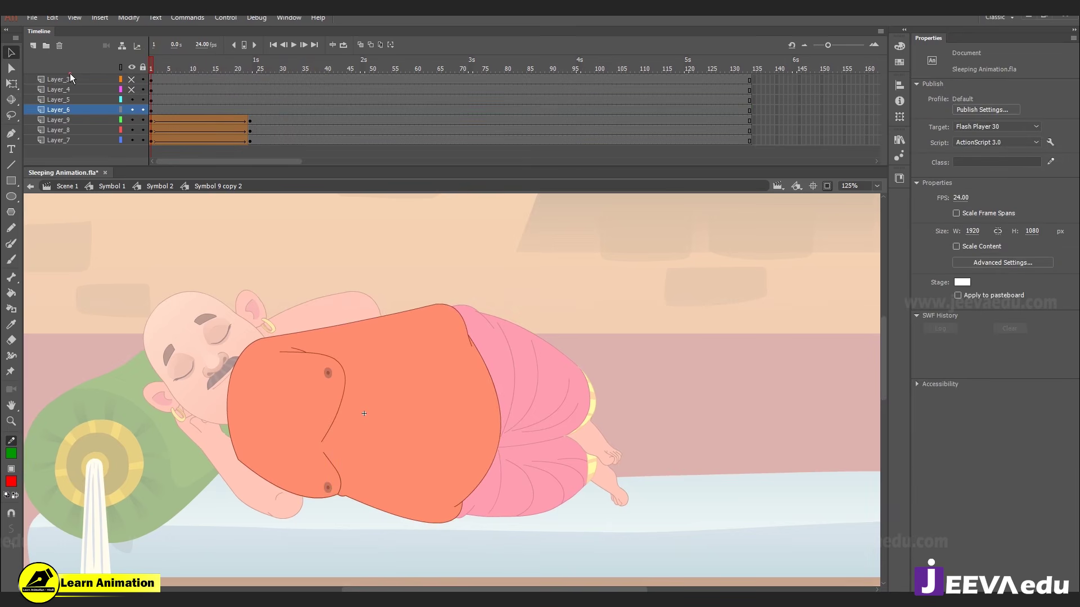
- Insert keyframes at frame 23 for the chest symbols on Layer_5 and Layer_6, and clear the surplus keyframes just after them
left_click(251, 120)
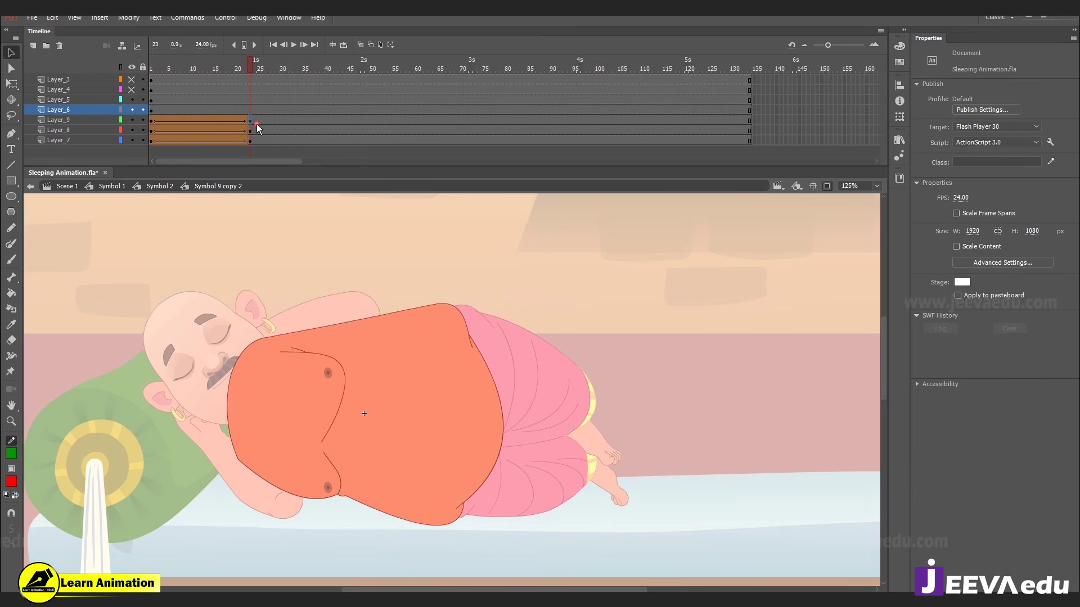
left_click(328, 374)
left_click(332, 489)
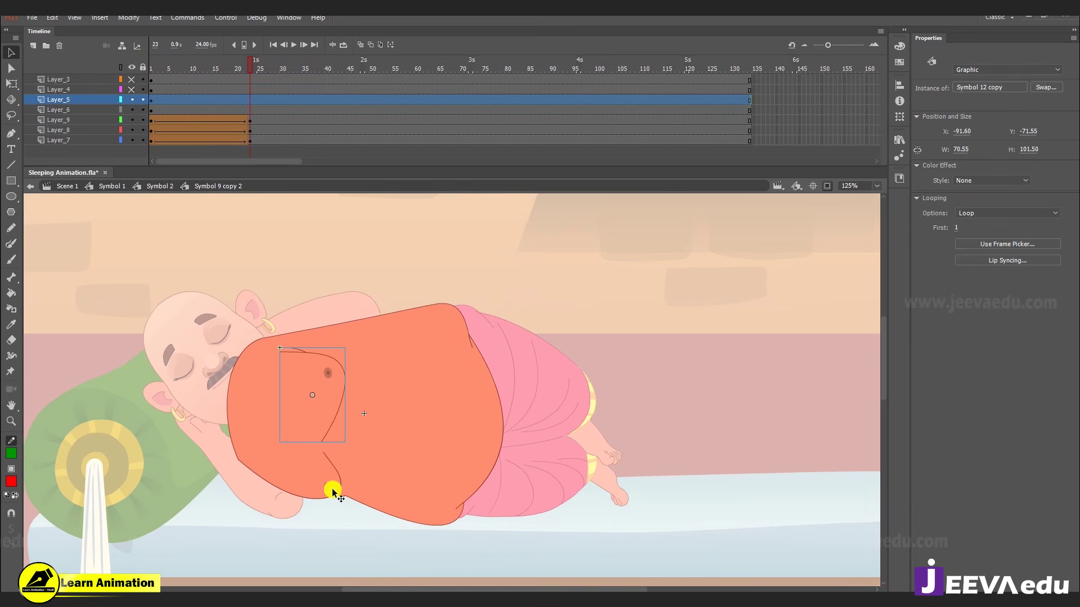
left_click(330, 489, "shift")
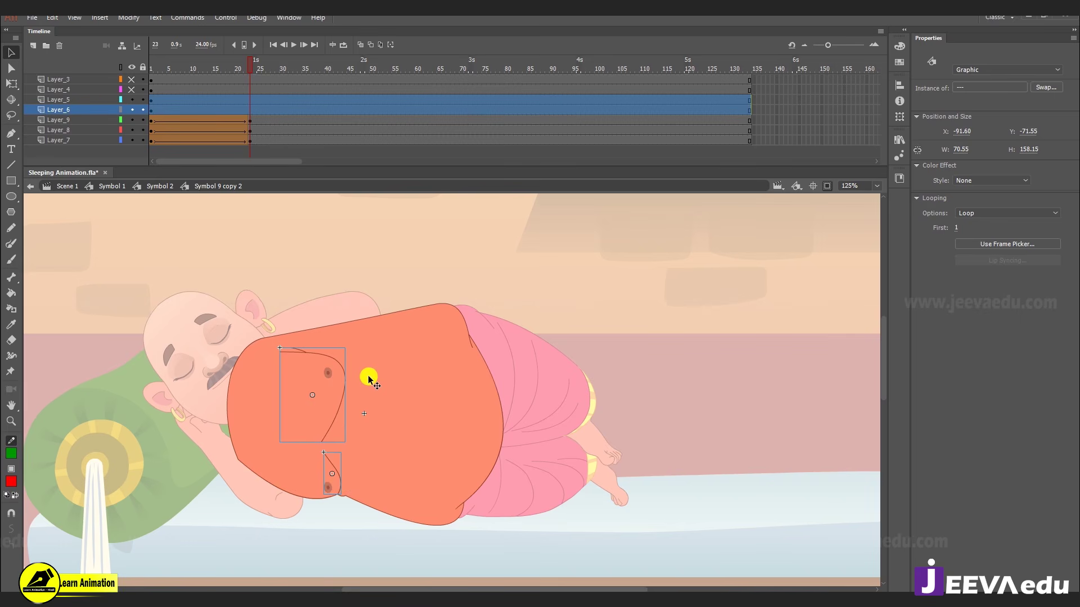
left_click(248, 106)
left_click(258, 104)
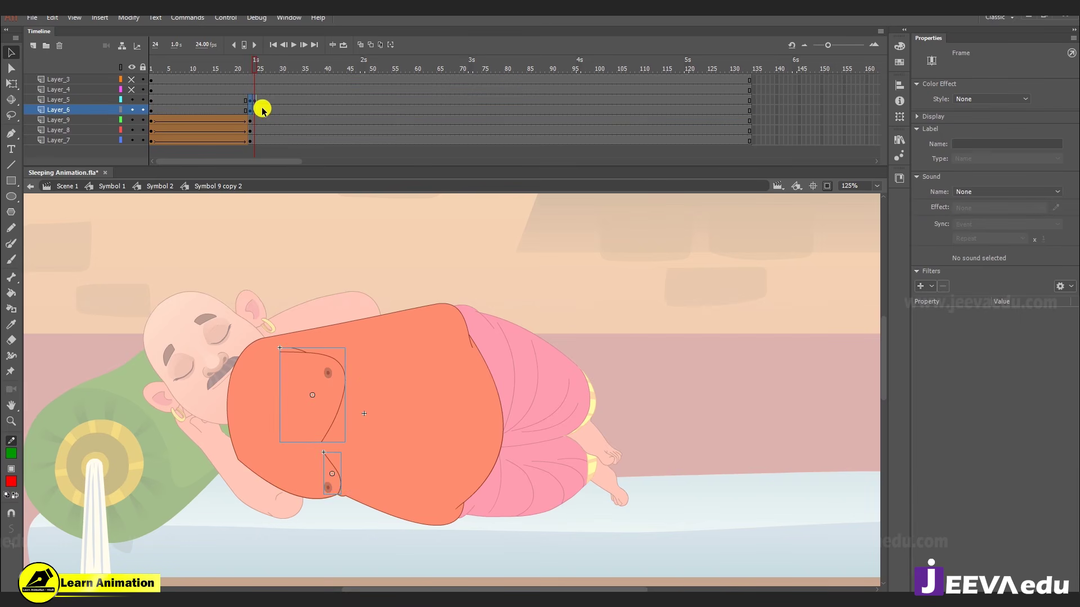
right_click(258, 110)
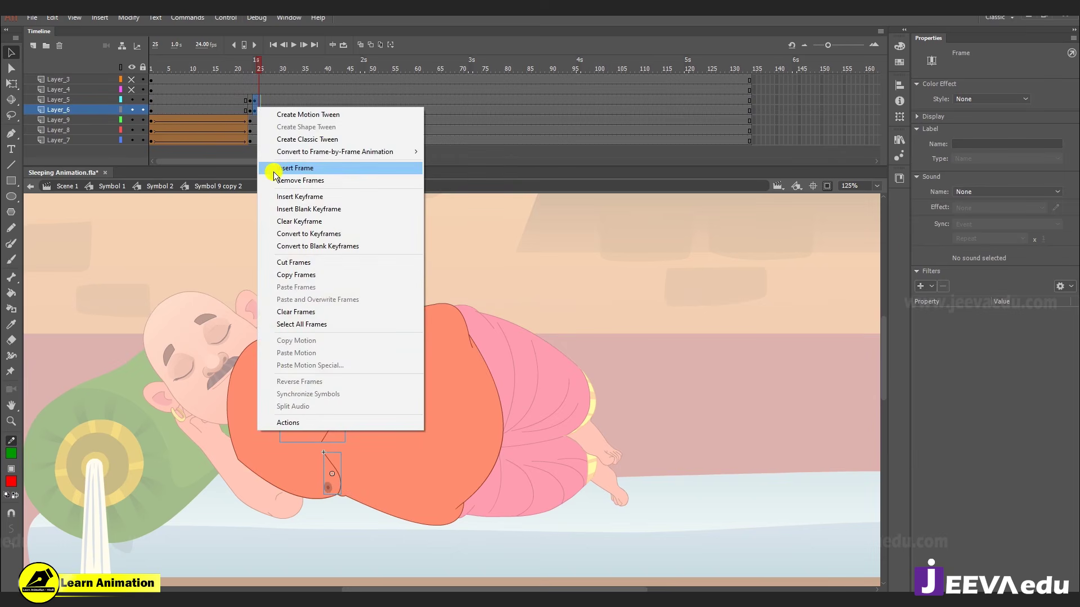
left_click(284, 221)
- Create classic tweens on Layer_5 and Layer_6 between frame 1 and the frame 23 keyframes
left_click_drag(231, 101, 214, 109)
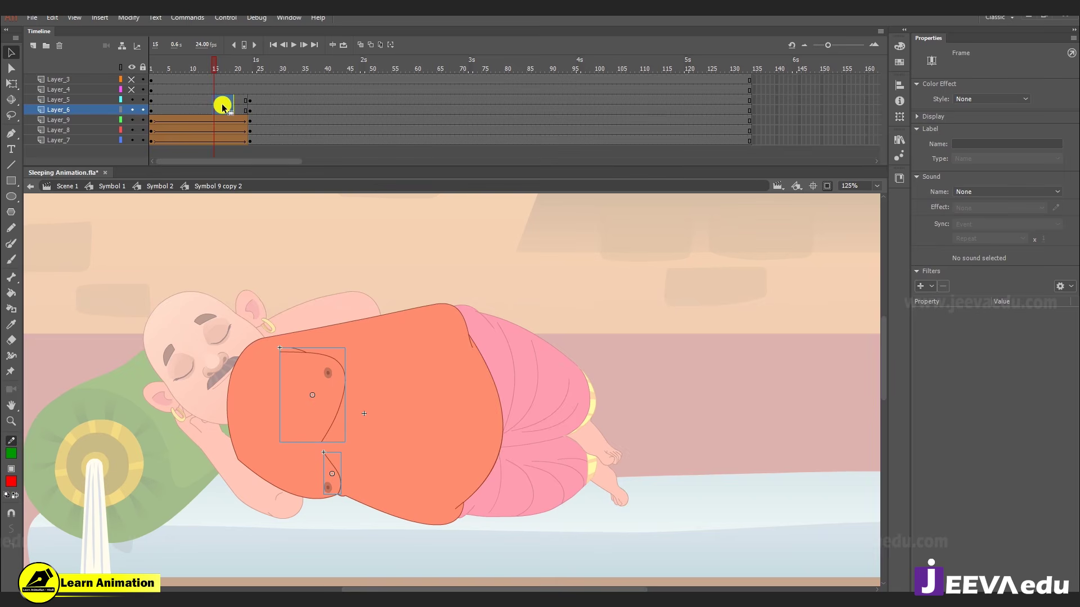
right_click(223, 107)
left_click(265, 139)
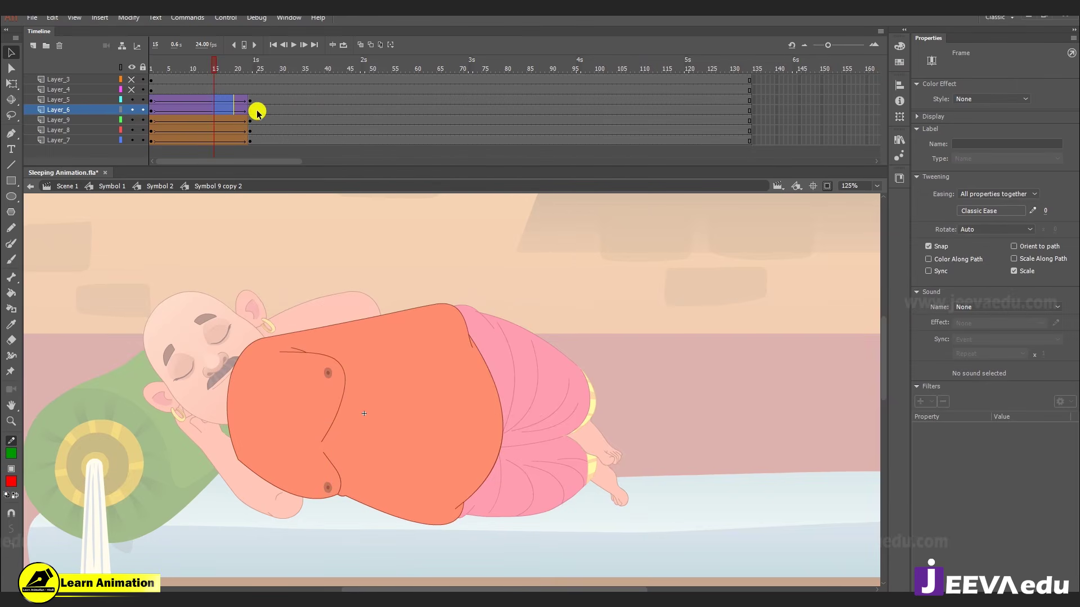
left_click(325, 375)
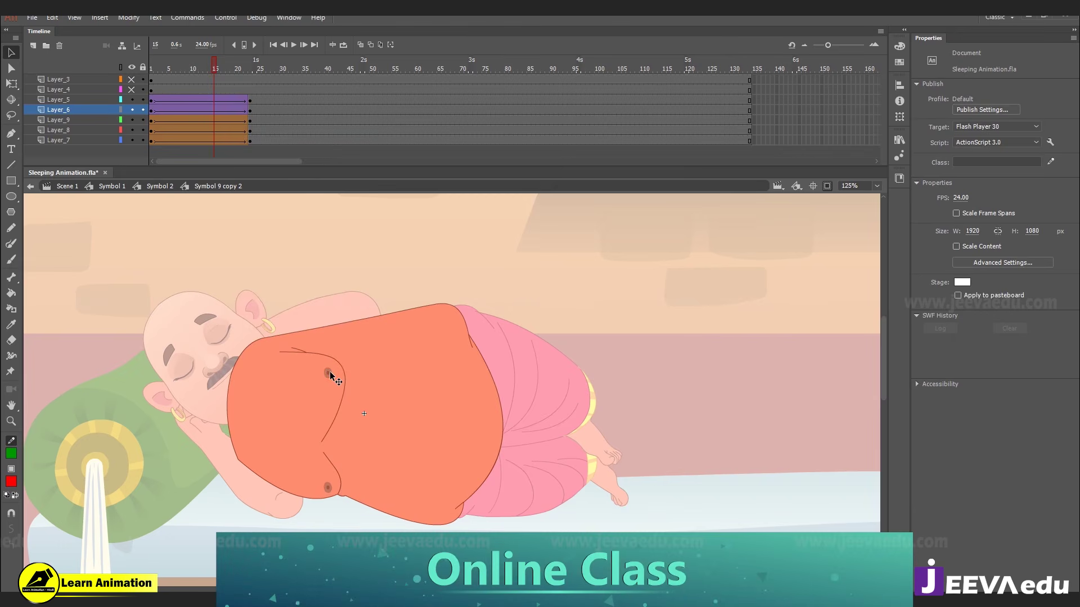
- Set the Classic Ease of the Layer_5 and Layer_6 tweens to 100
left_click(250, 101)
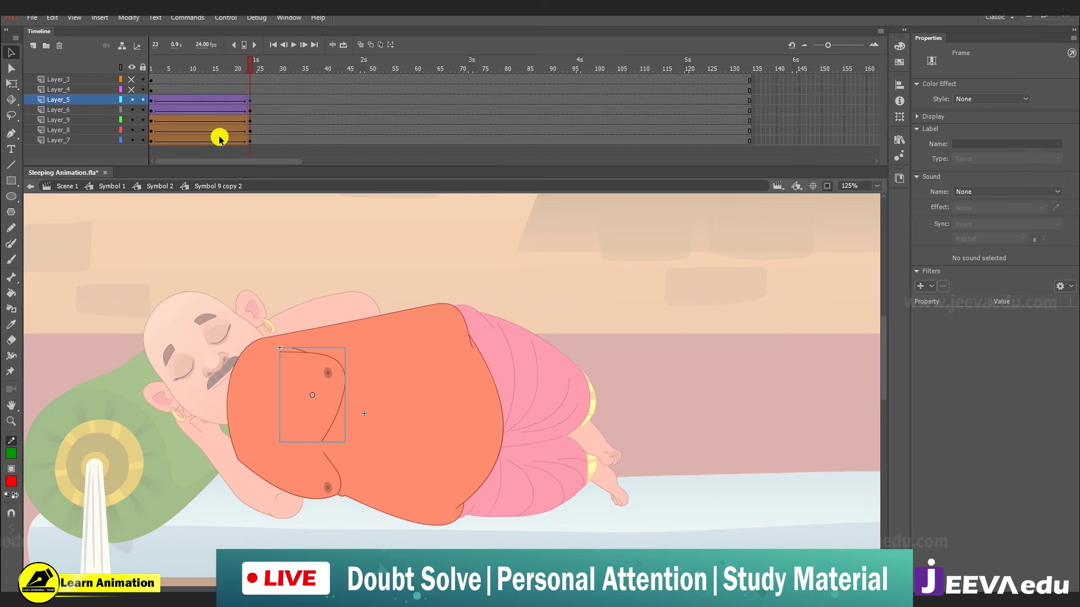
right_click(230, 101)
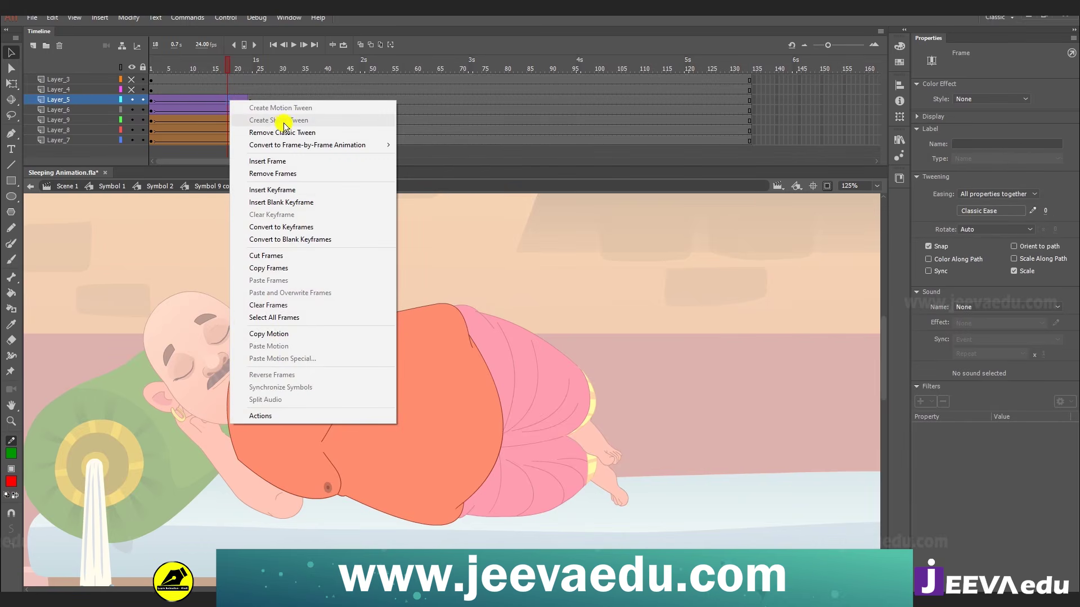
left_click(255, 79)
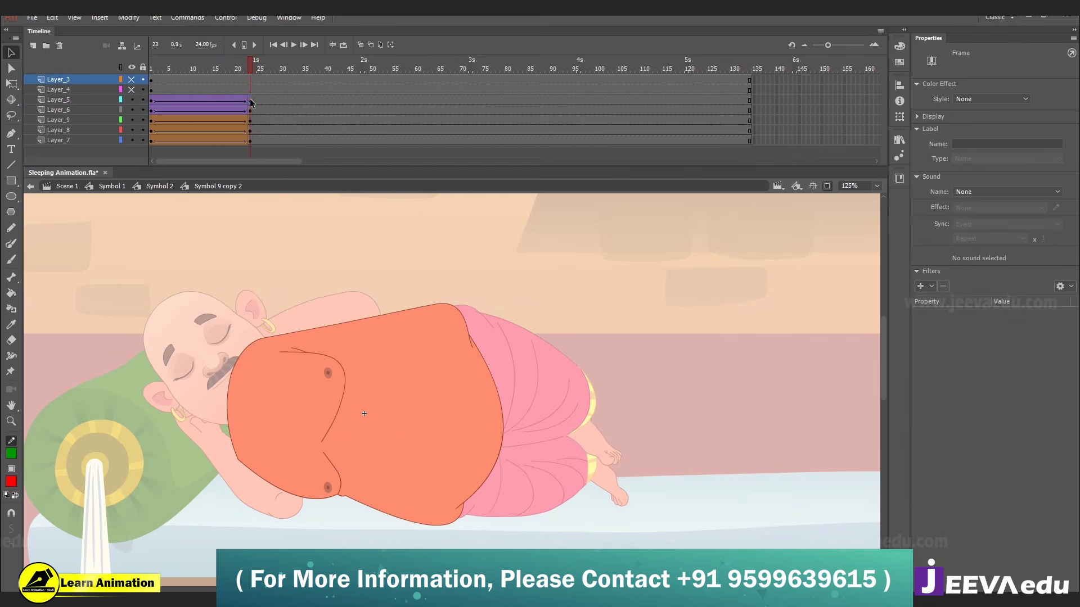
left_click(251, 100)
left_click(251, 109)
left_click(230, 110)
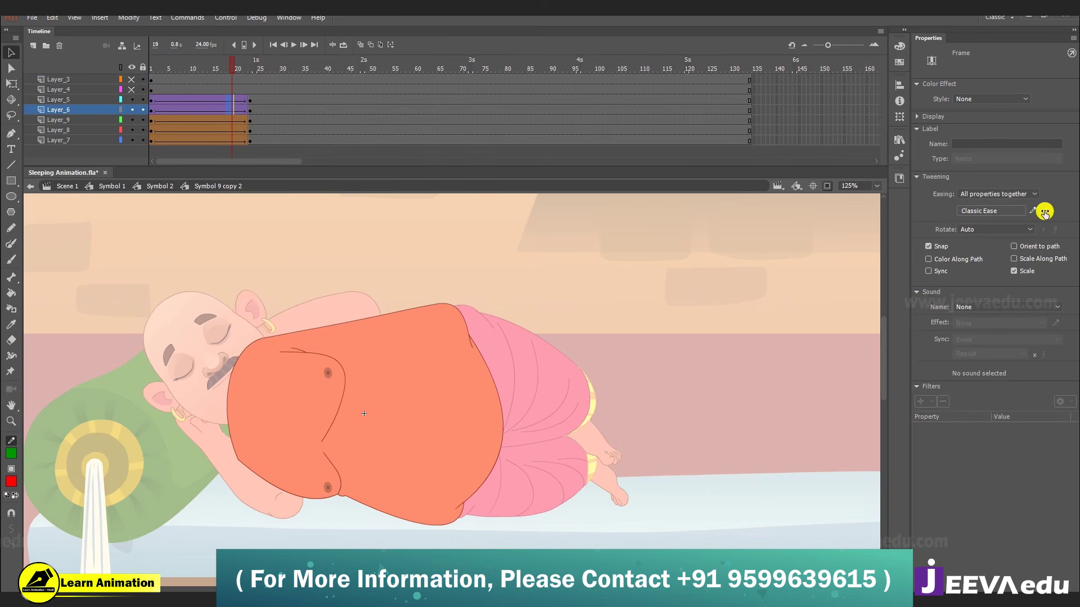
left_click_drag(1044, 213, 1068, 211)
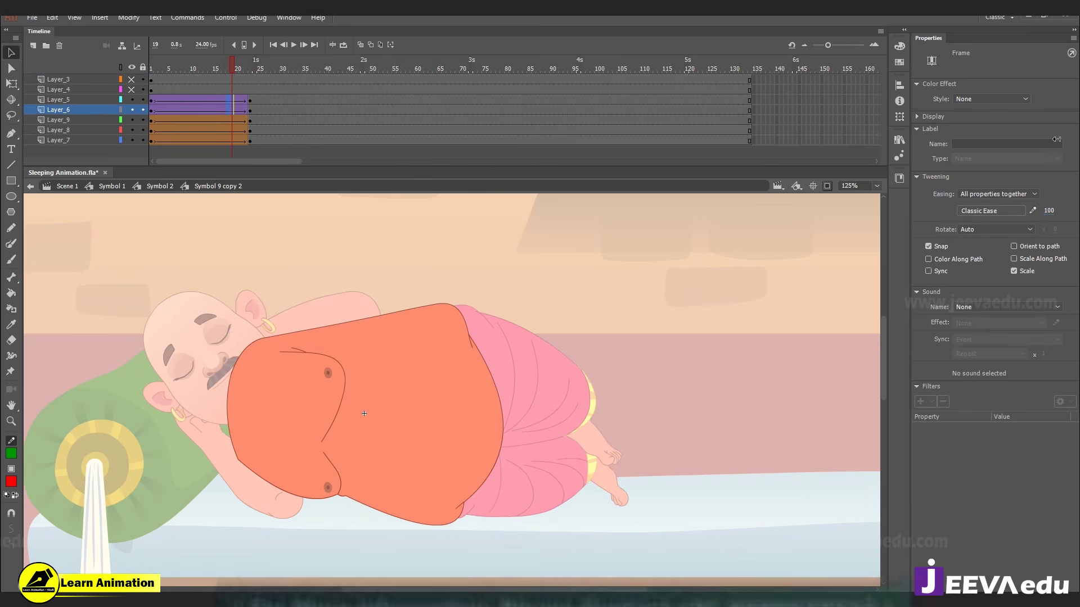
- Nudge both chest symbols at frame 23 toward the head, to X -93.85
left_click(248, 108)
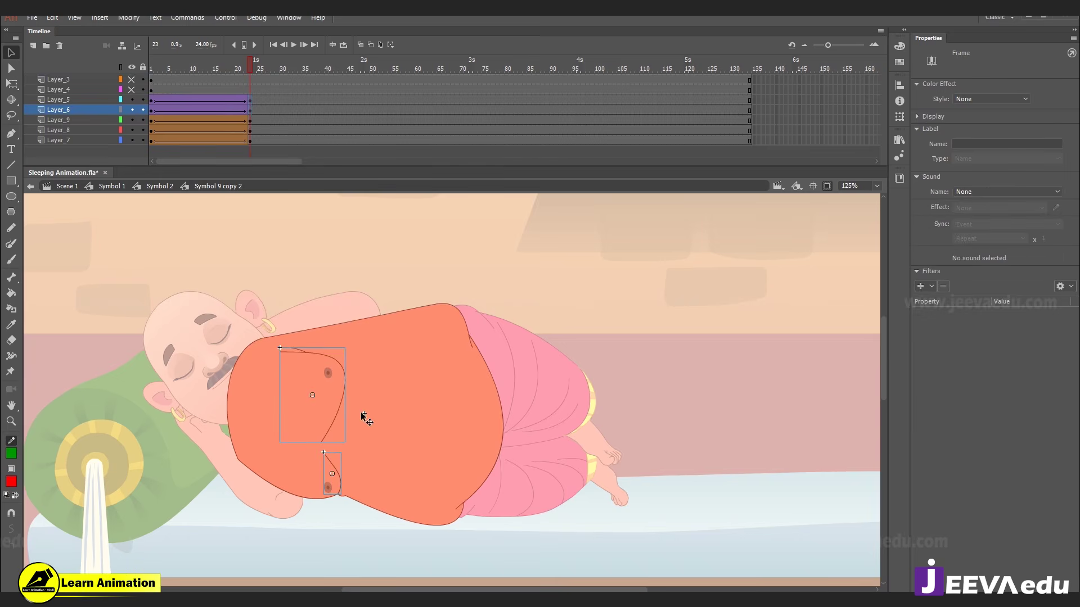
key("z")
left_click(366, 418)
left_click_drag(429, 456, 417, 456)
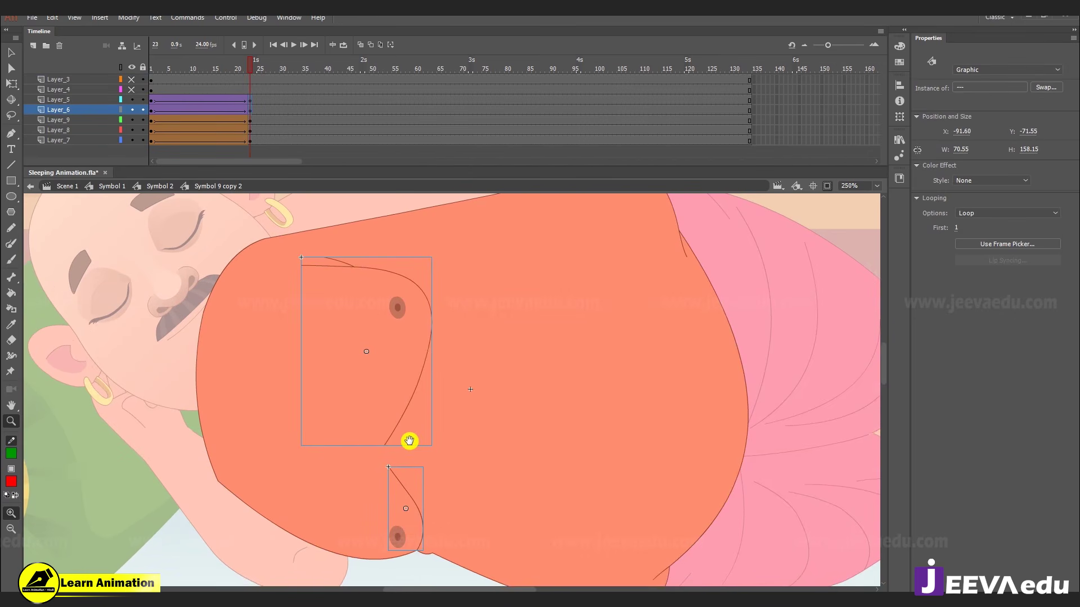
key("Left")
key("Left")
key("Left")
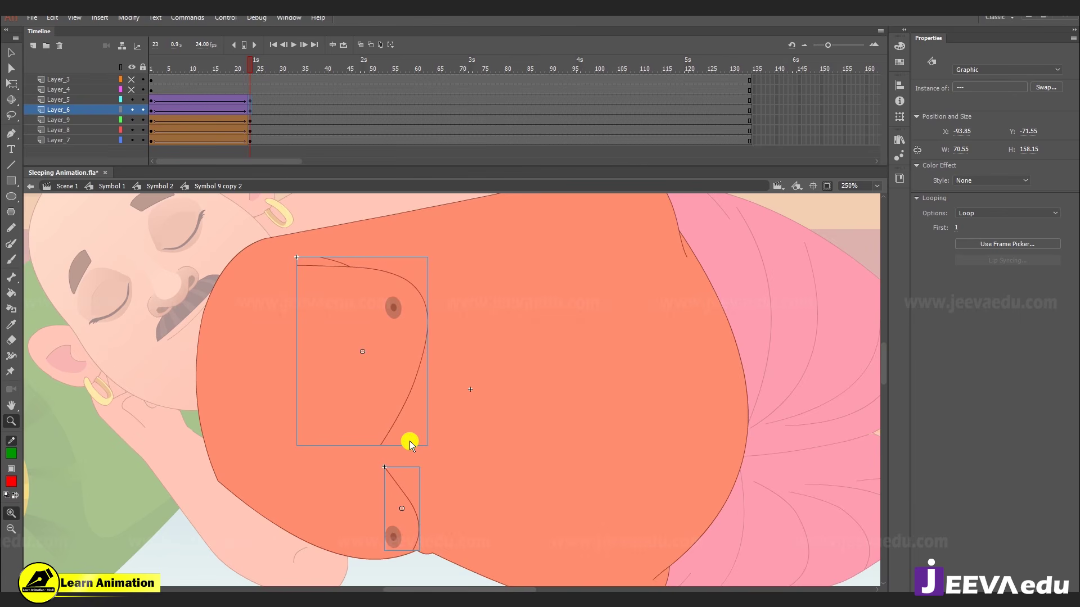
- Scale both chest symbols at frame 23 to 98%, nudge them slightly down to Y -68.95, and preview the tween
key("ctrl+alt+s")
type("98")
key("Return")
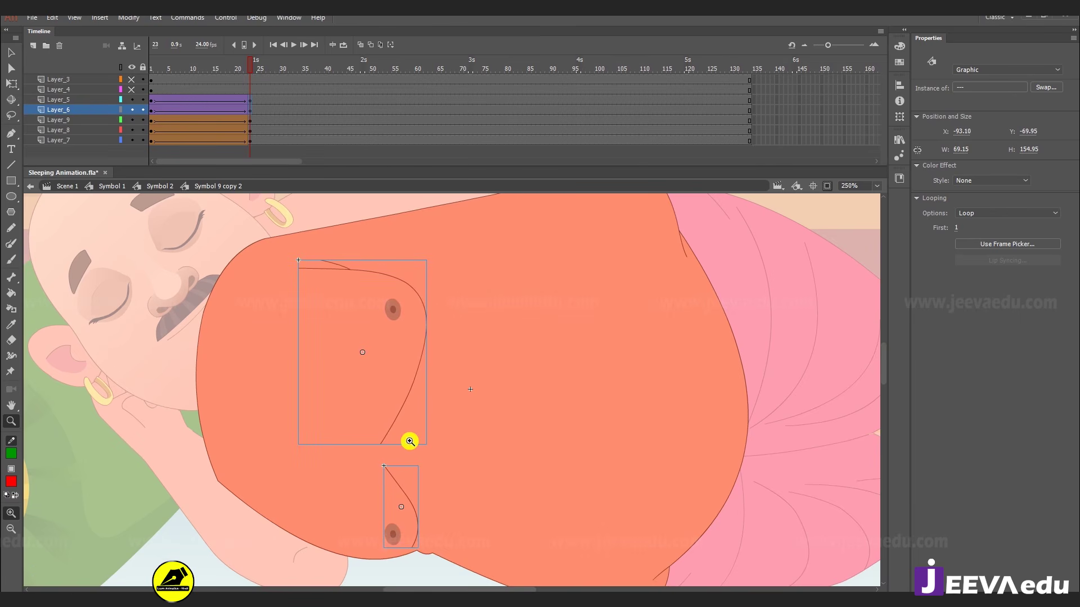
key("Down")
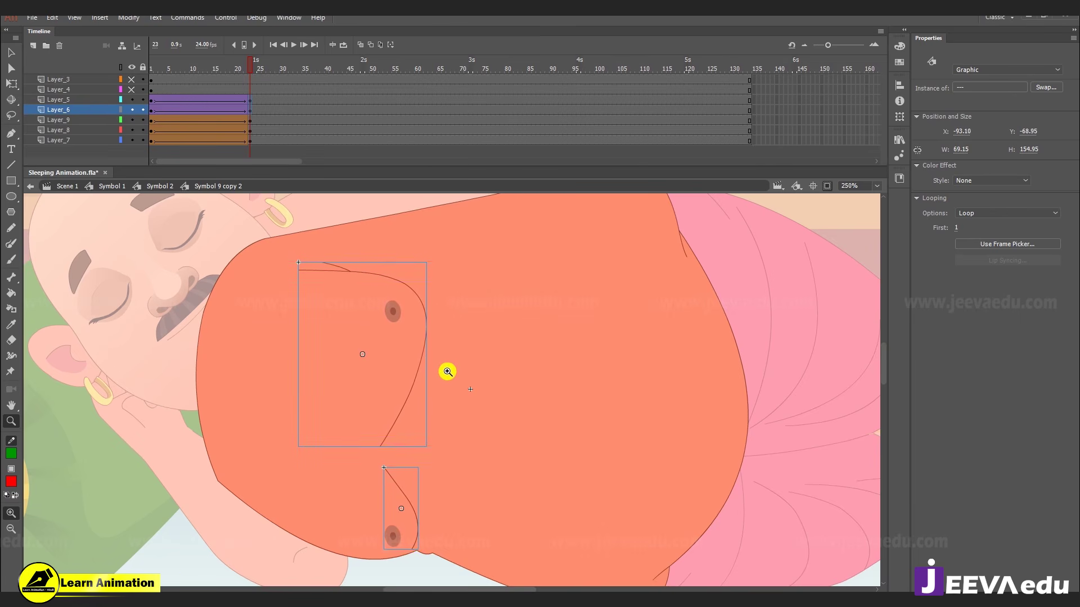
left_click_drag(246, 59, 150, 59)
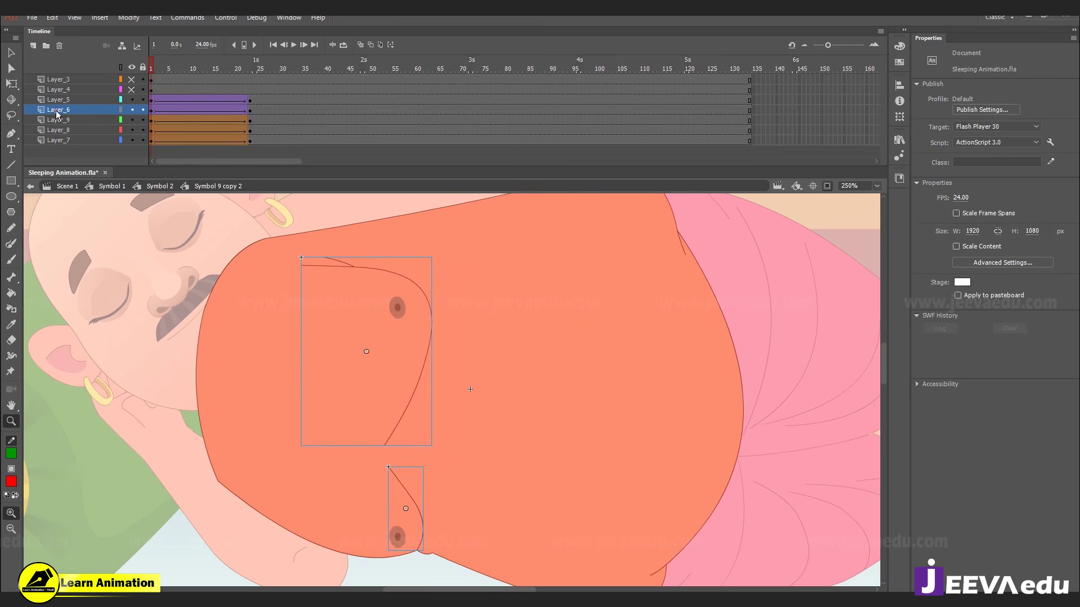
key("Return")
left_click(245, 70)
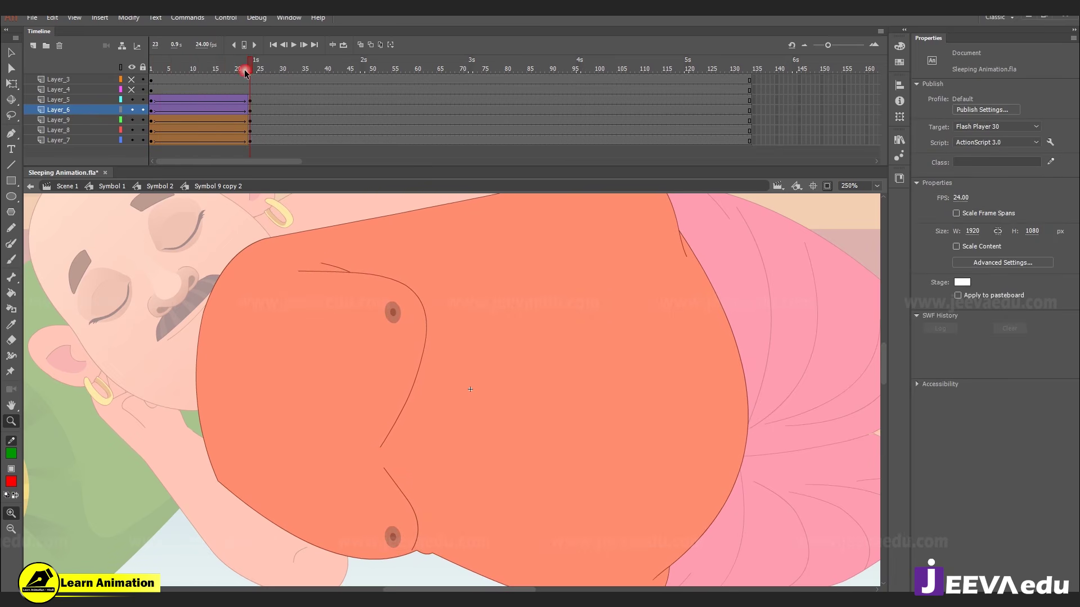
- Scale both chest symbols at frame 23 up to 102% and replay the chest tween from frame 1
left_click(251, 106)
key("ctrl+alt+s")
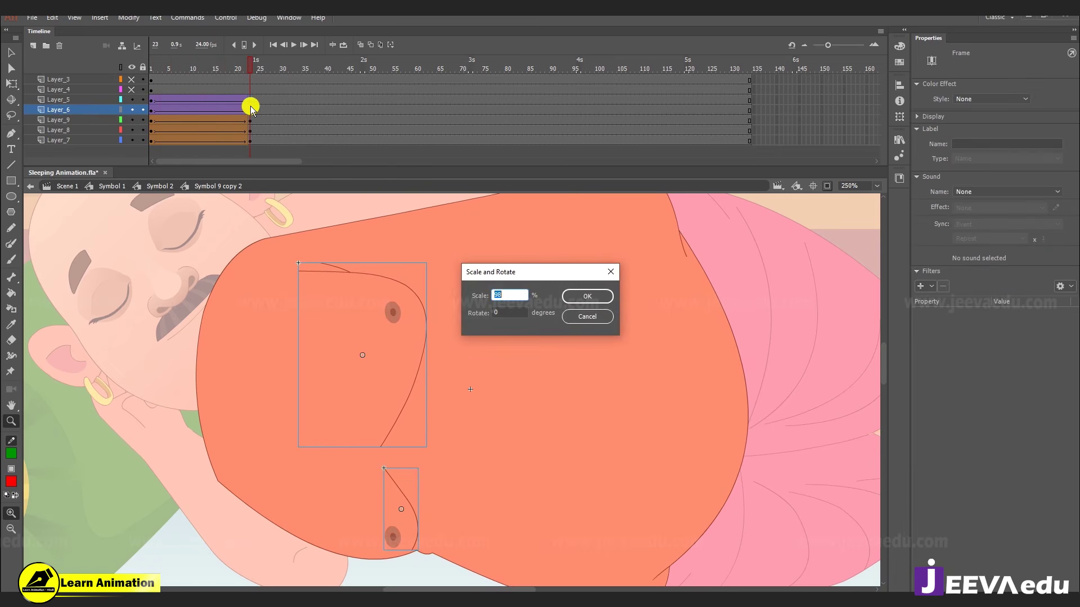
type("102")
key("Return")
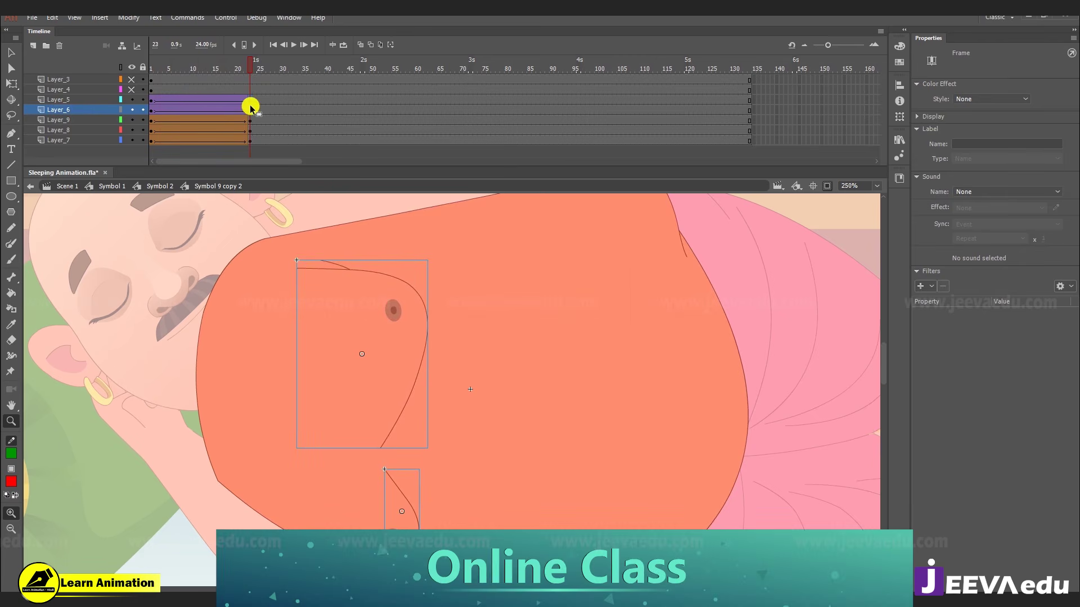
left_click_drag(212, 69, 25, 79)
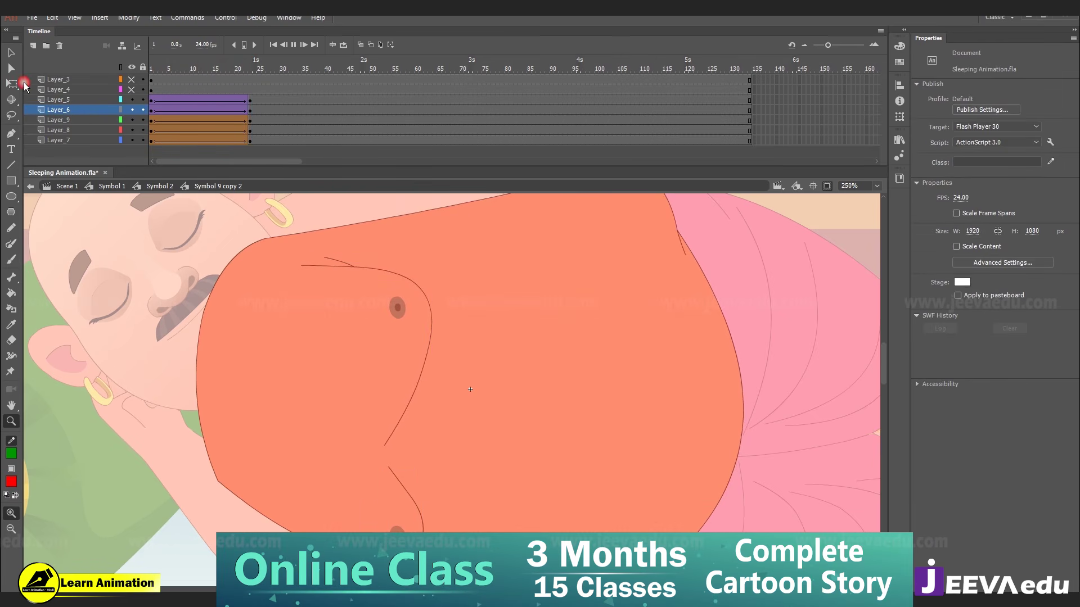
key("Return")
left_click_drag(233, 69, 160, 79)
left_click(255, 107)
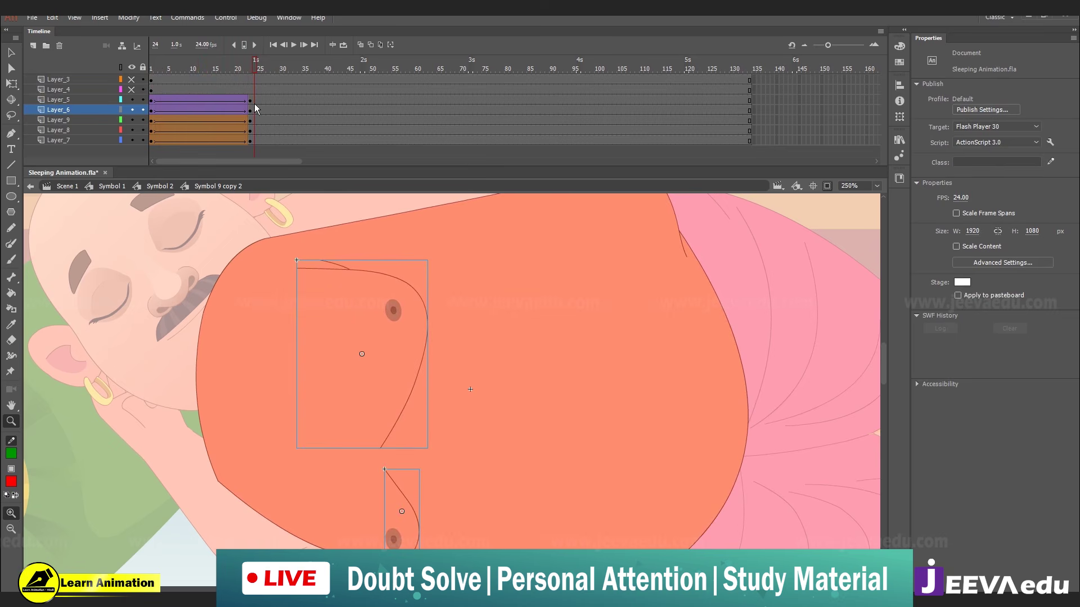
- Nudge both chest symbols at frame 23 slightly up so the lower chest line ends on the body outline
left_click(428, 484)
left_click(426, 489)
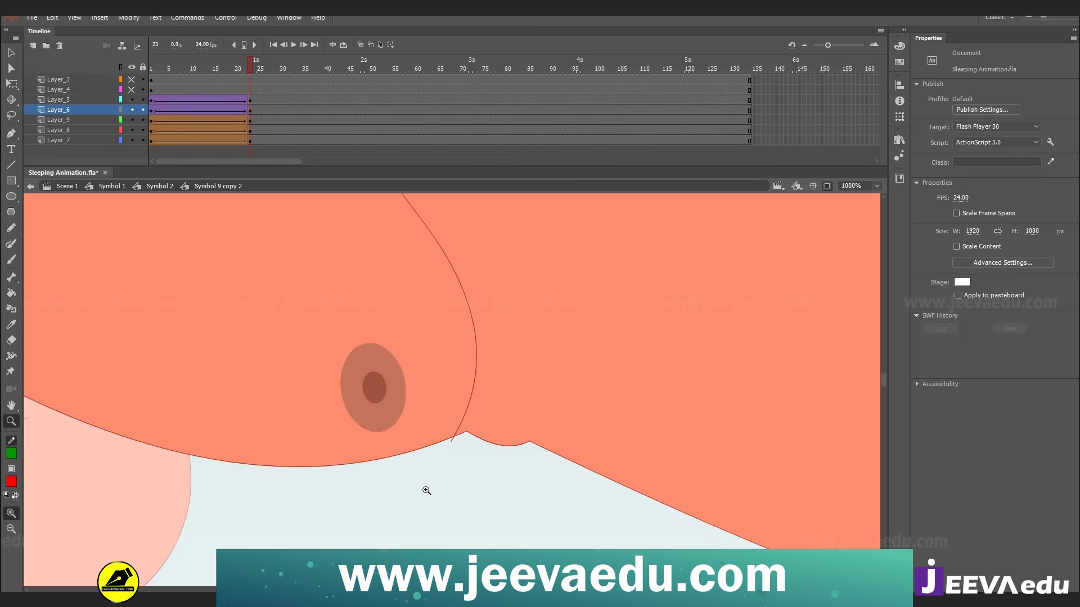
left_click(447, 416)
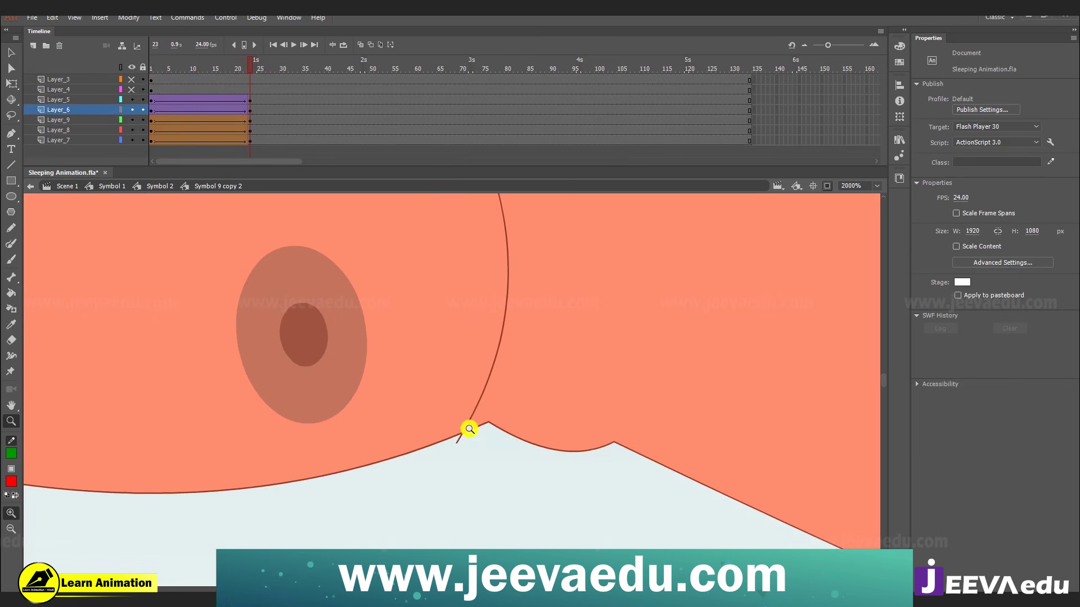
left_click(529, 383, "alt")
scroll(530, 383, "up", 3)
key("v")
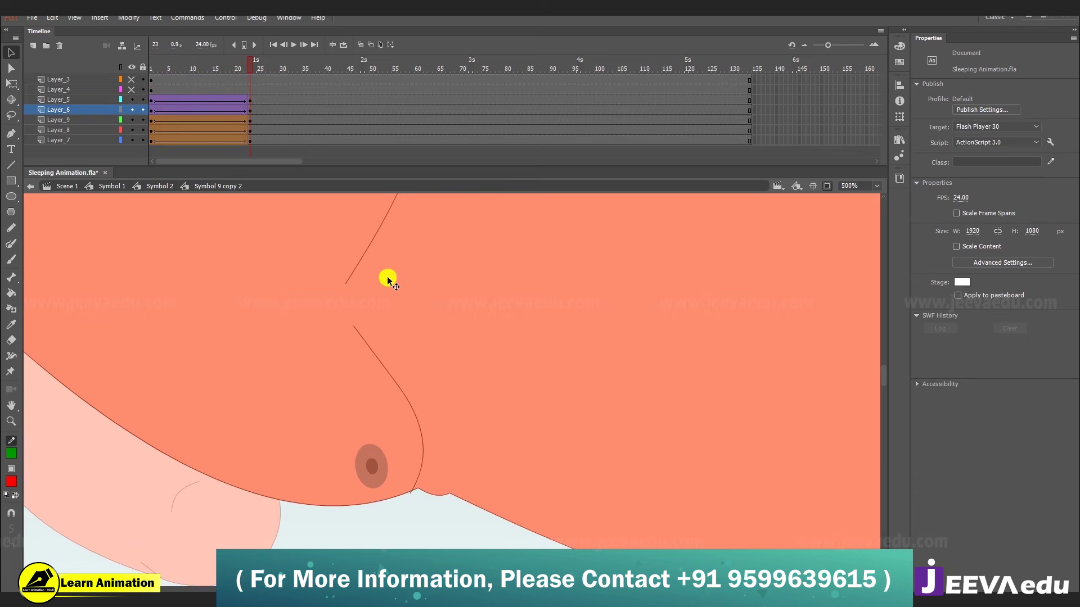
left_click(374, 242)
left_click(376, 474, "shift")
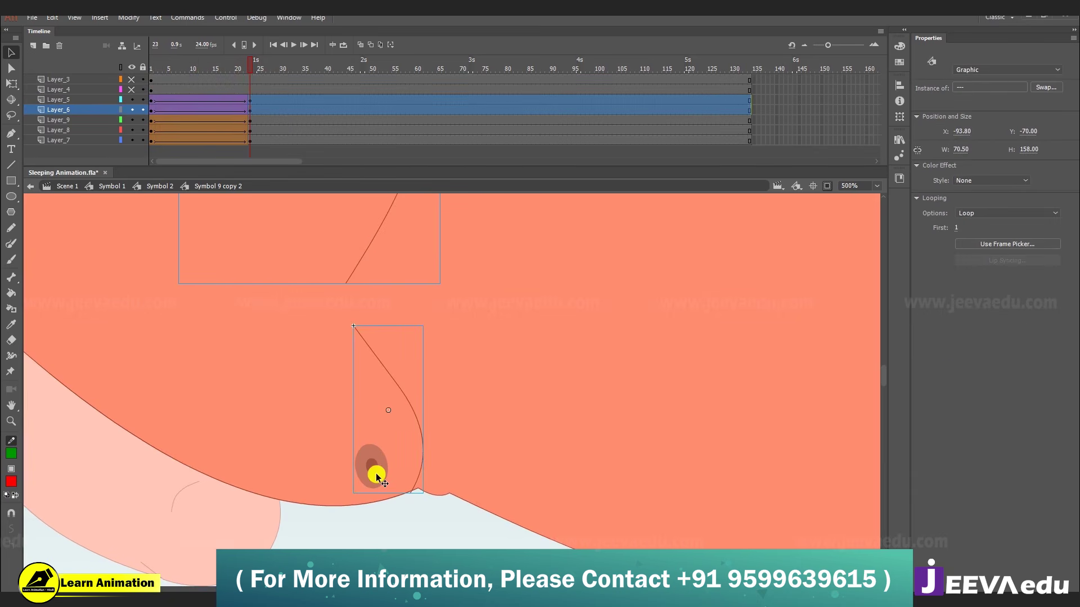
left_click(410, 508)
left_click(410, 508, "ctrl")
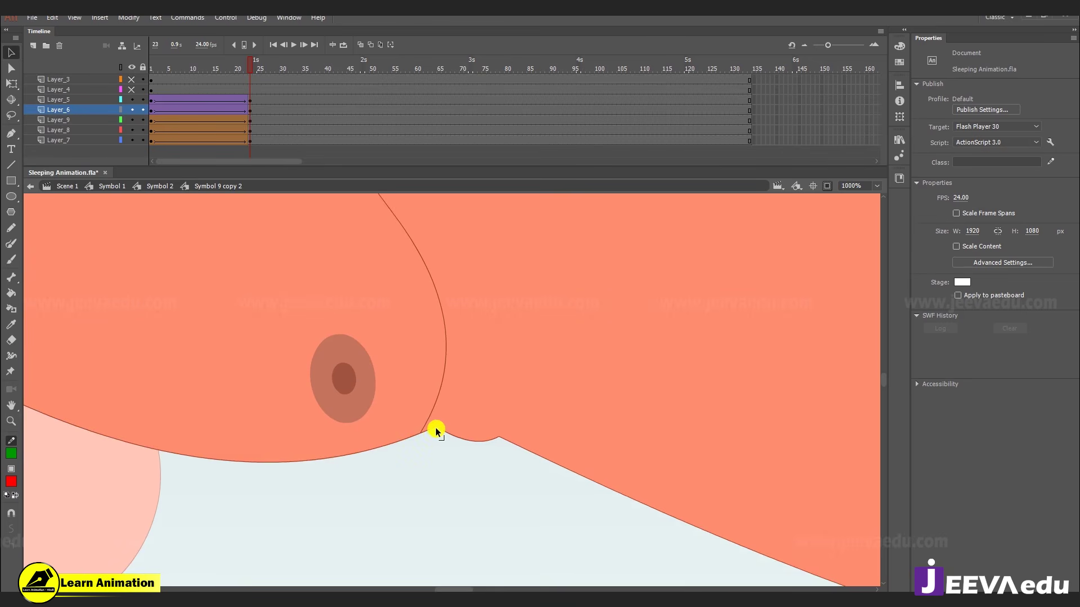
- Move the outline corner below the lower chest onto the end of the chest line at frame 23 and replay the tween
left_click_drag(436, 428, 420, 433)
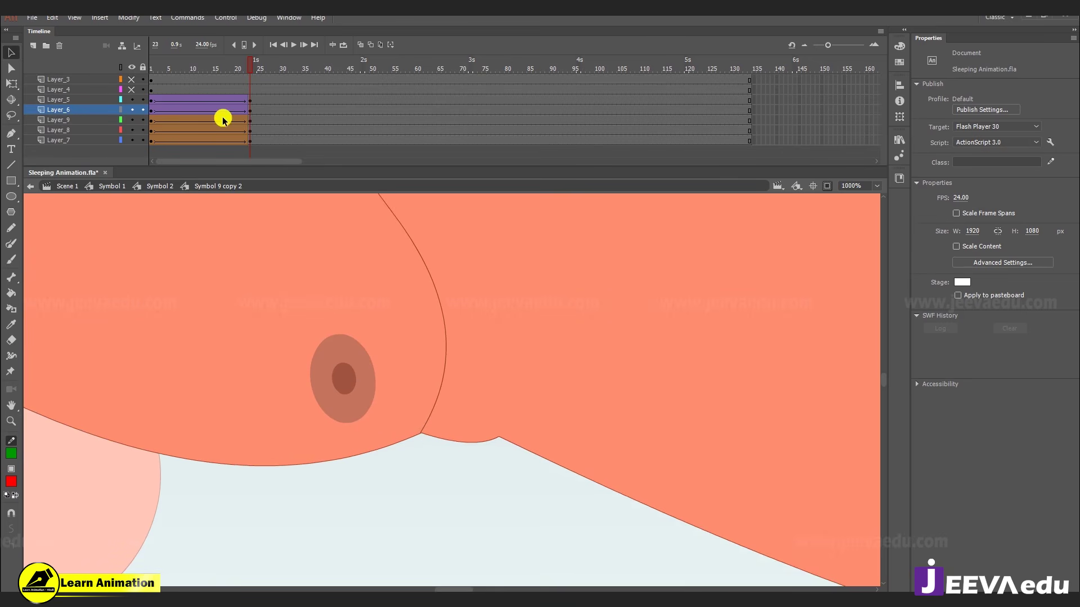
key("Return")
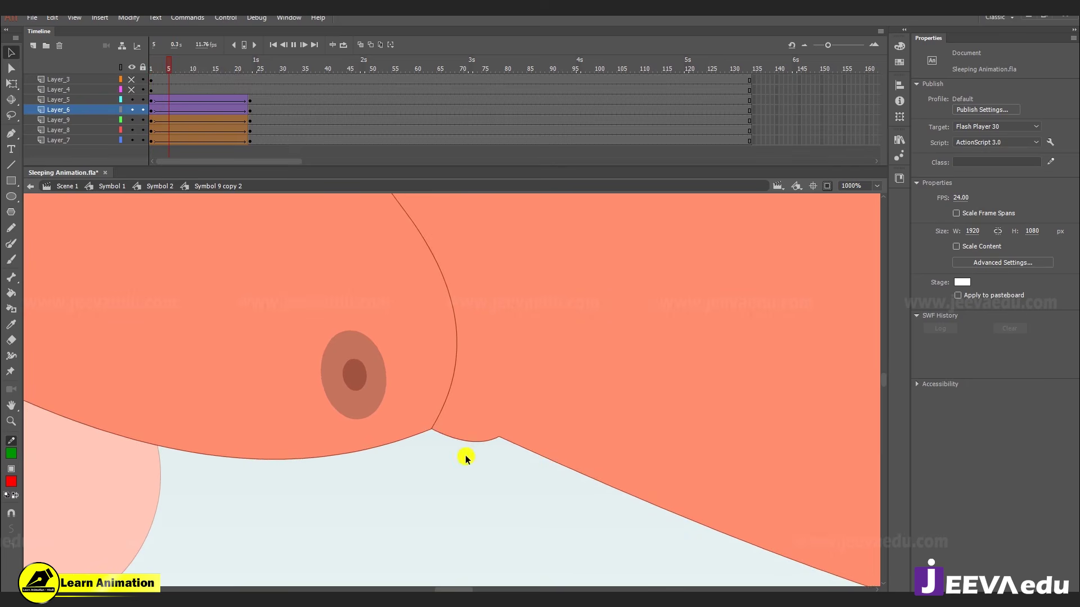
key("Return")
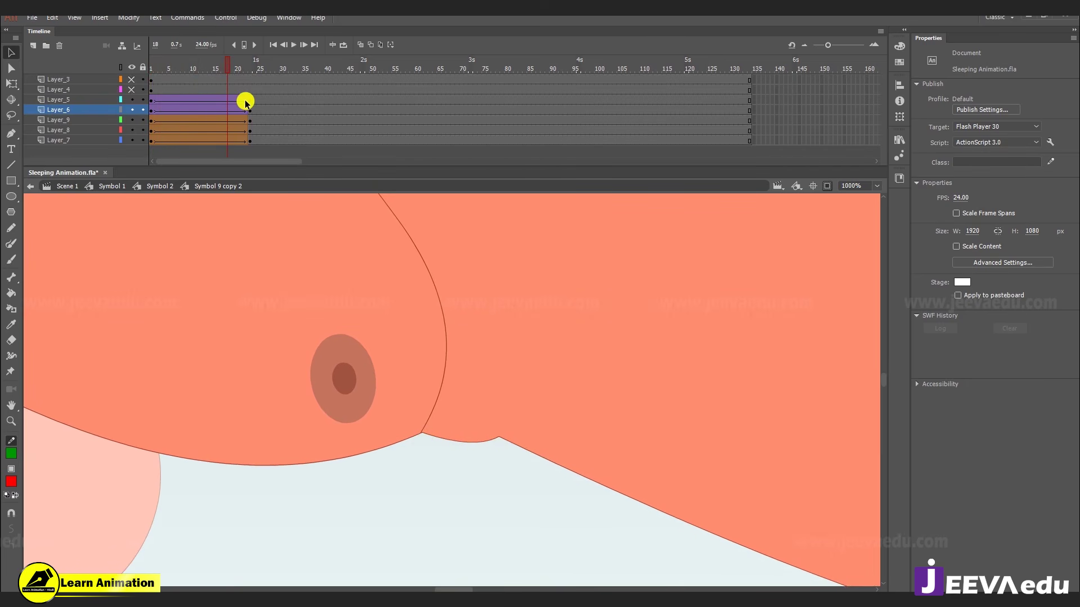
- Move the belly-side corner of the small notch beside the lower chest slightly toward the head and replay the tween
left_click(267, 108)
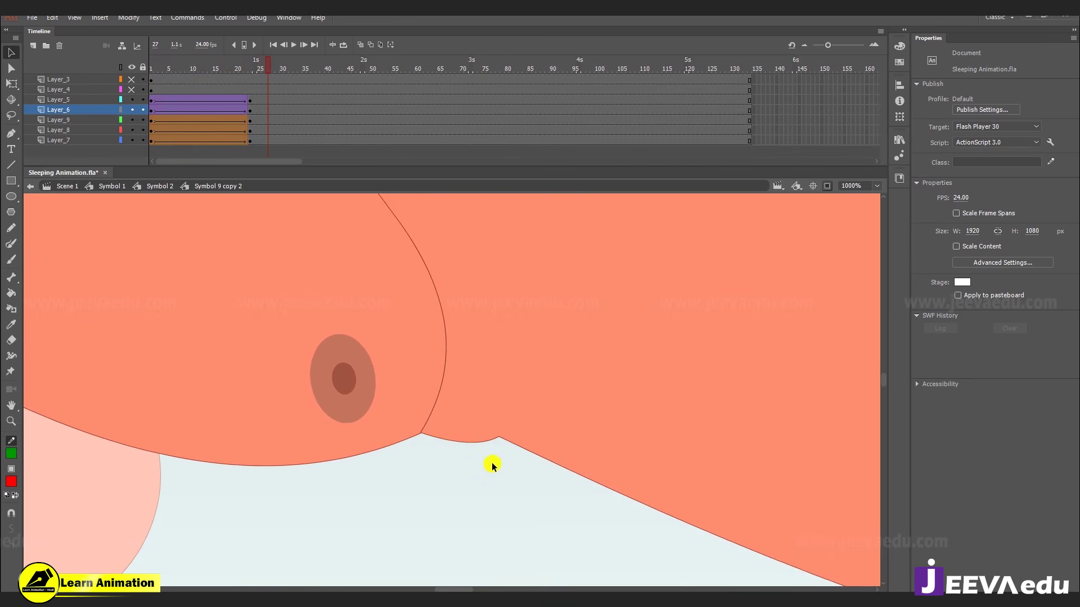
left_click_drag(497, 439, 487, 438)
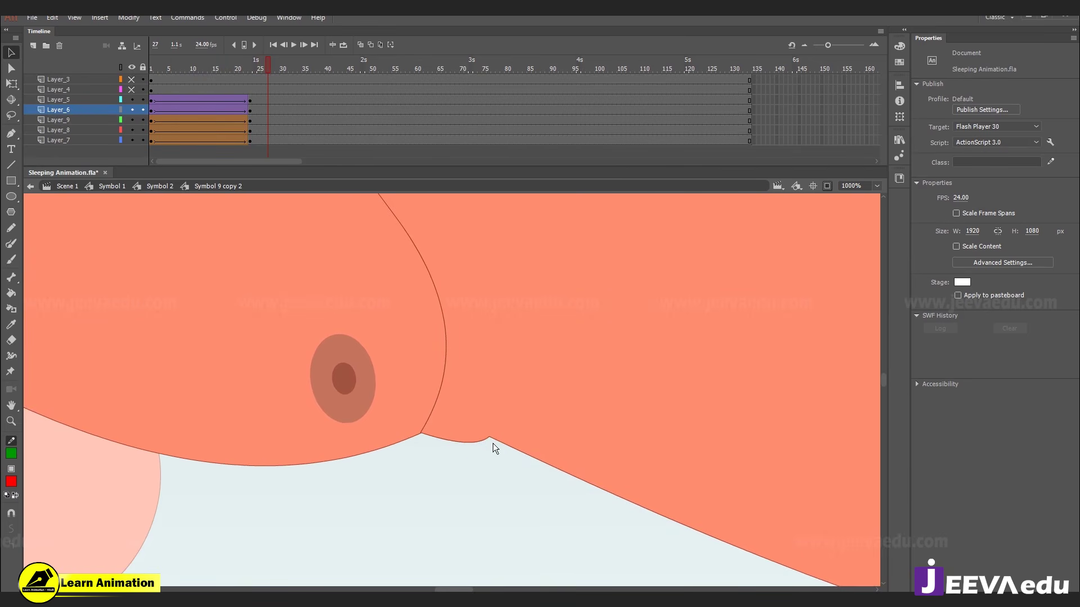
key("Return")
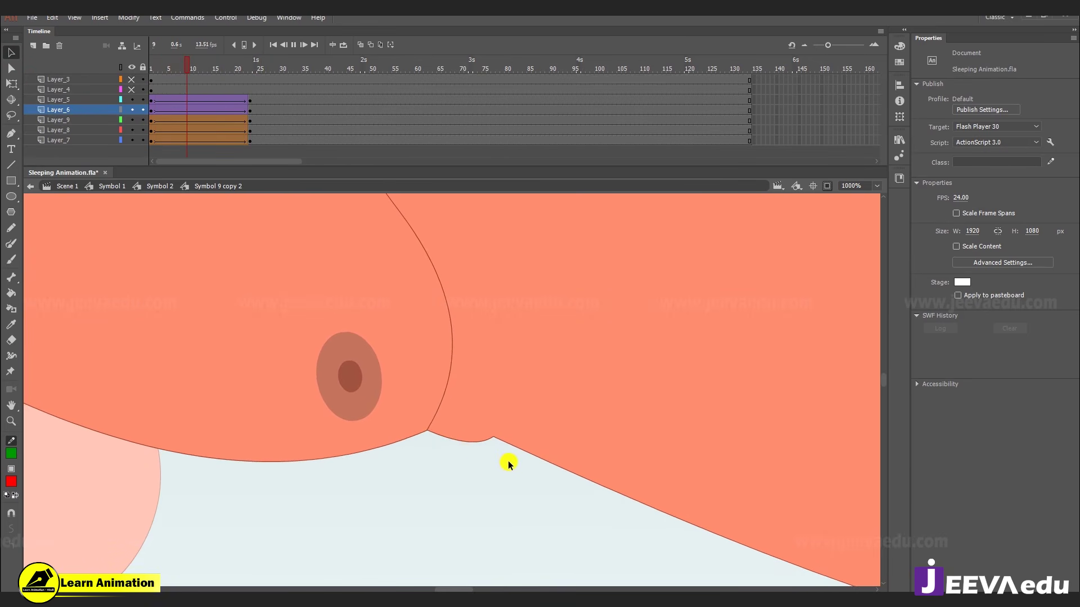
key("Return")
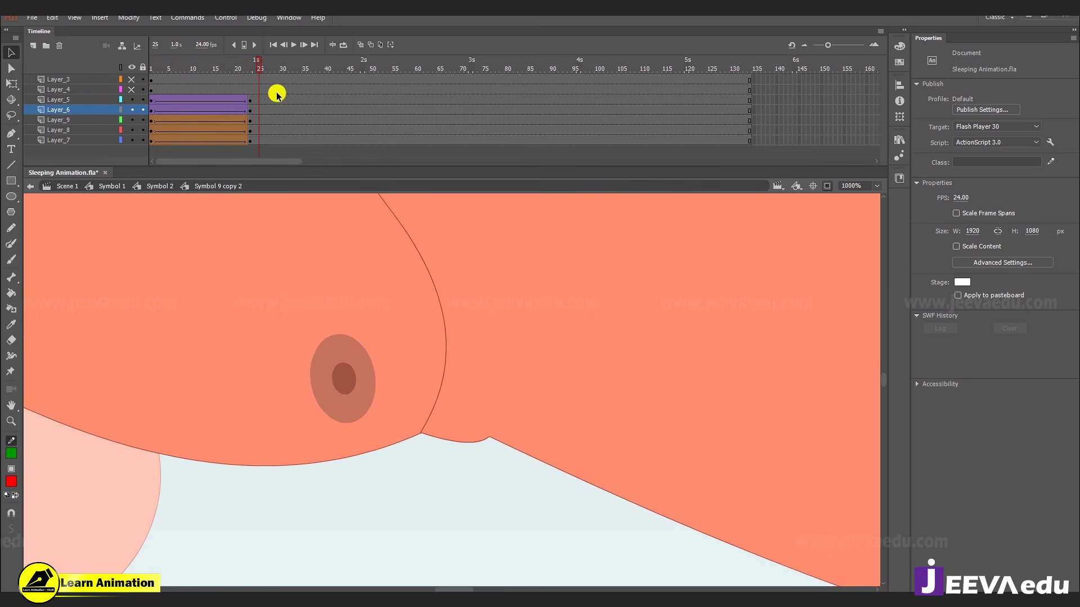
key("Return")
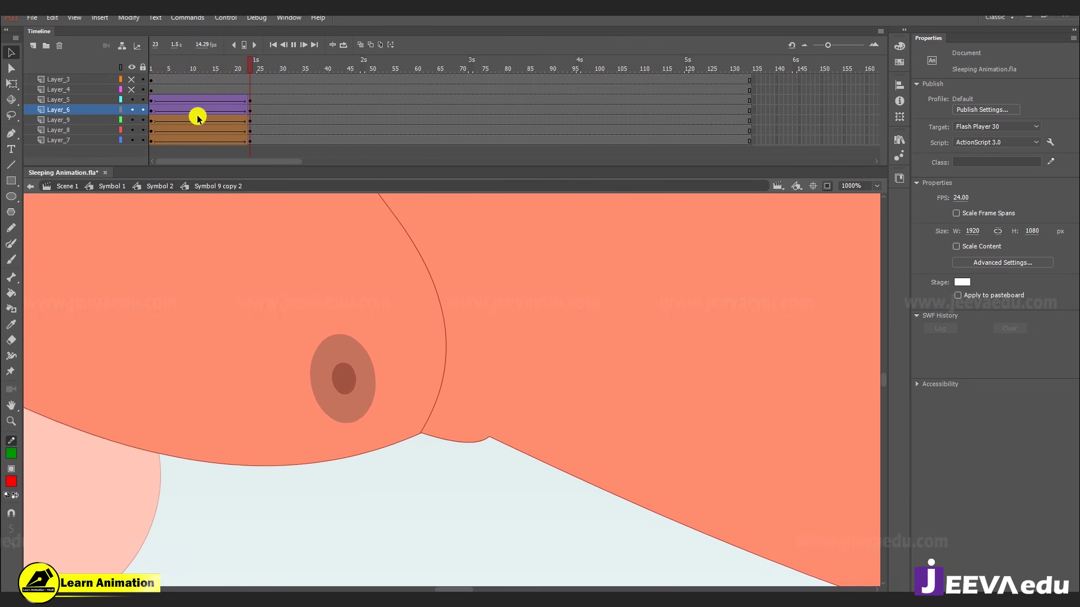
key("Return")
- Preview the chest and belly animation with the whole sleeping figure in view, and return to frame 23
left_click(251, 70)
key("z")
left_click(453, 388, "alt")
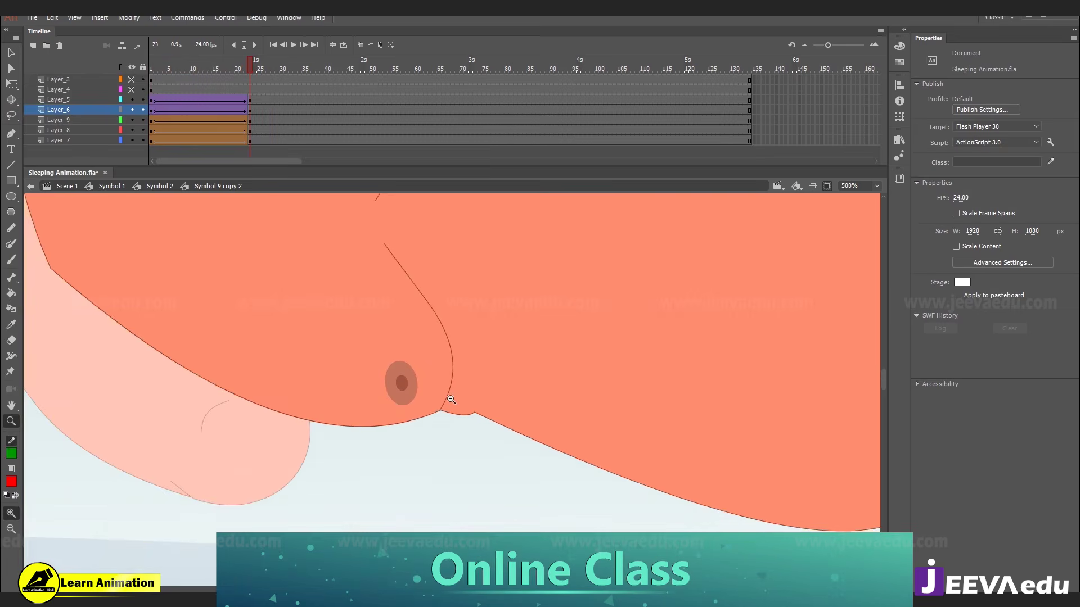
left_click(495, 369, "alt")
scroll(490, 398, "up", 1)
left_click(491, 398, "alt")
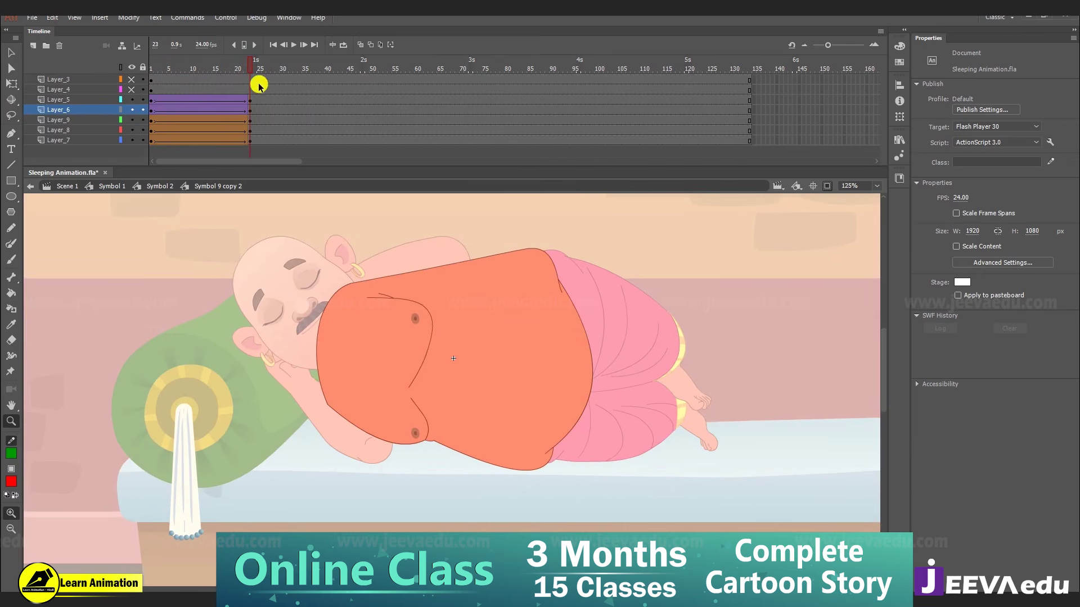
key("Return")
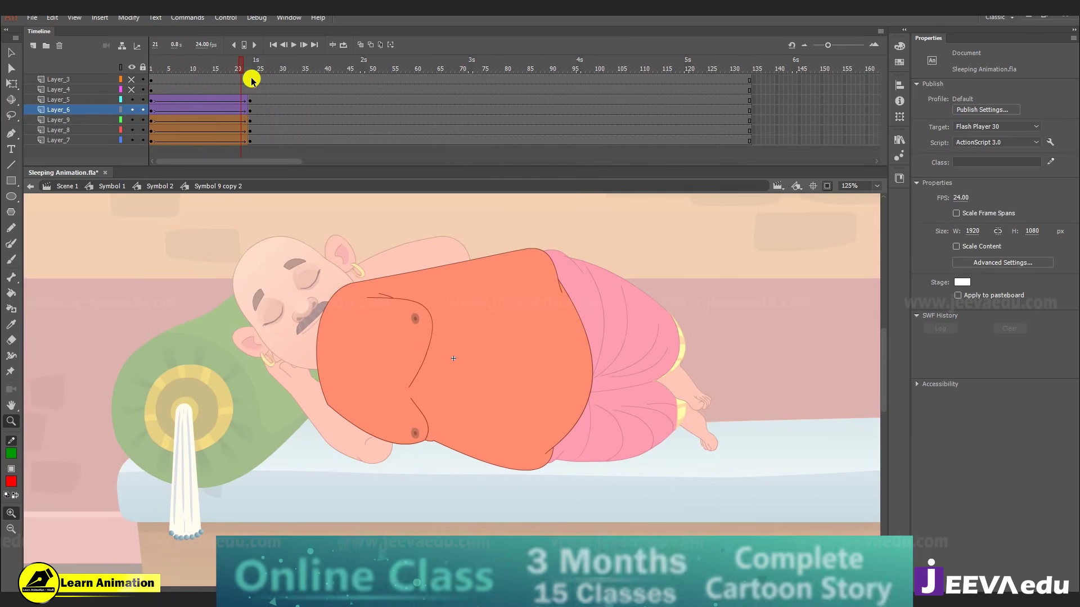
left_click(249, 69)
- Unhide Layer_4 and select its curved belly line at frame 23
left_click(103, 81)
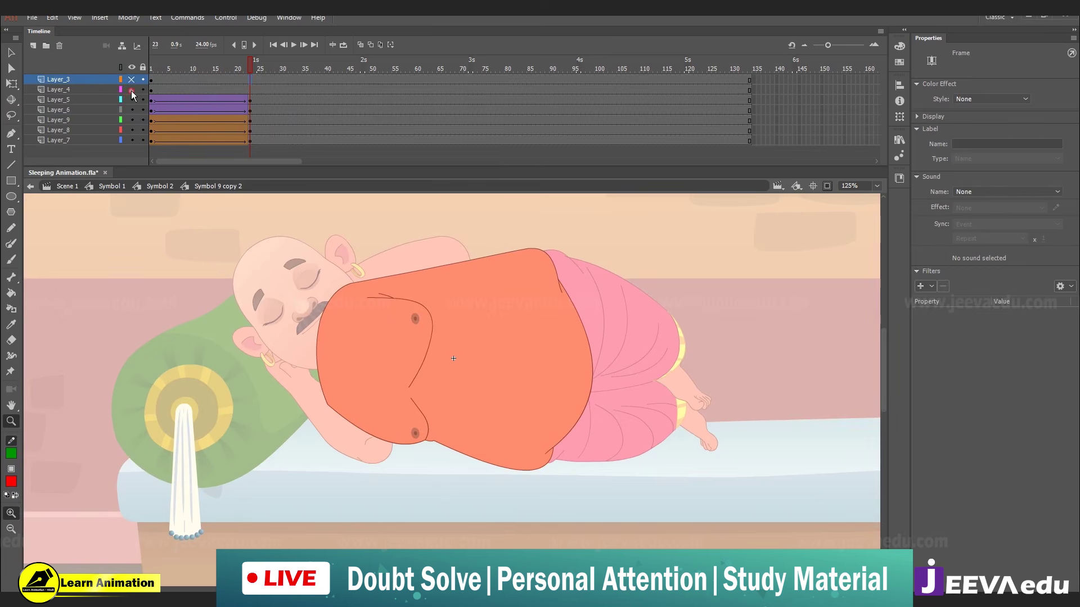
left_click(468, 375)
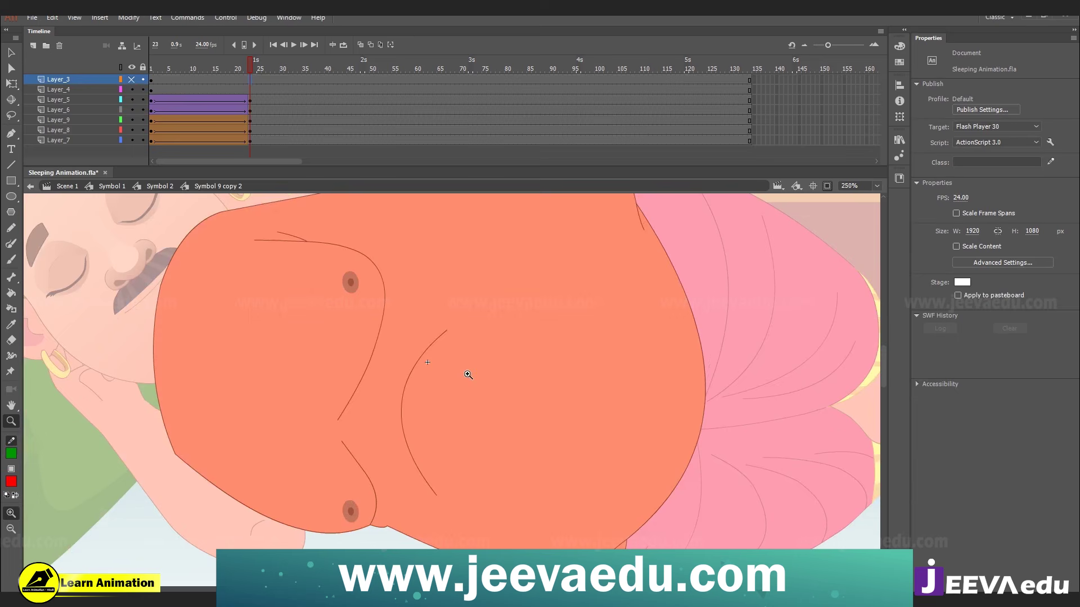
key("v")
left_click(453, 360)
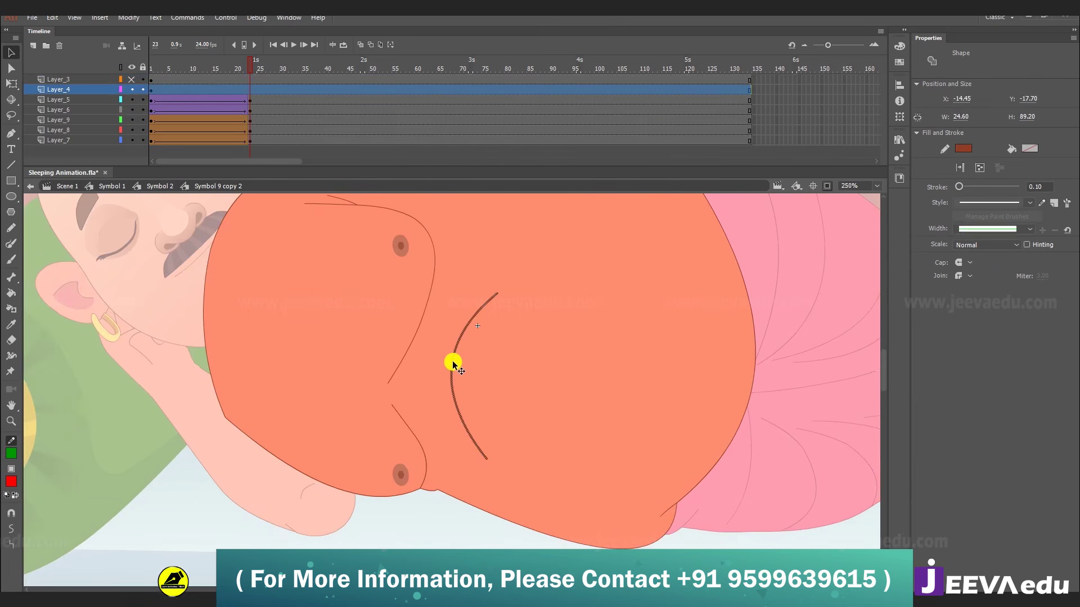
- Insert a keyframe at frame 23 of Layer_4 and create a shape tween before it with Classic Ease 100
left_click(223, 62)
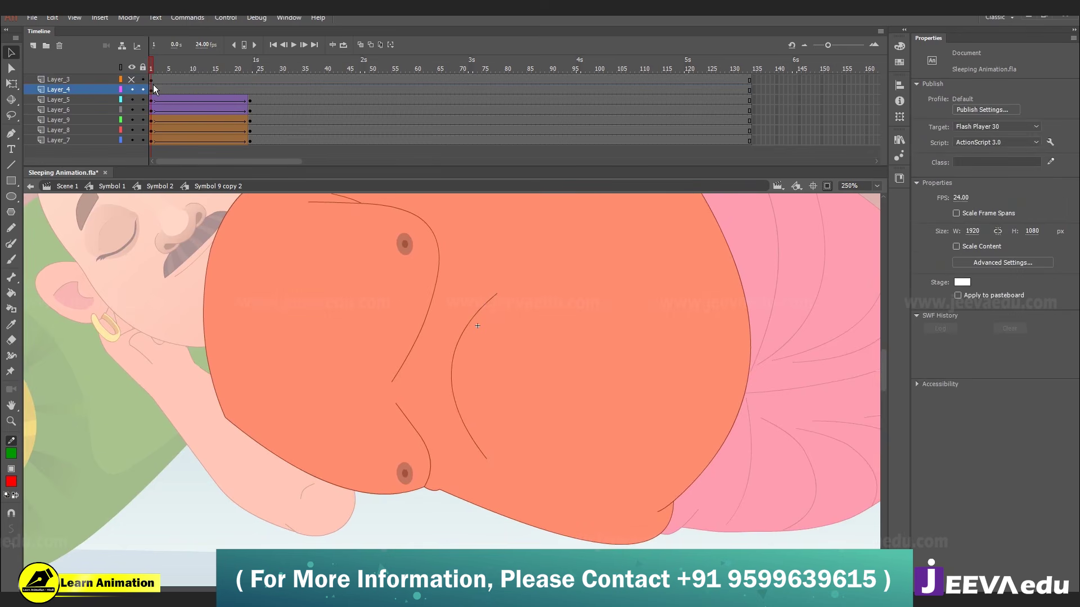
left_click(256, 91)
left_click(250, 90)
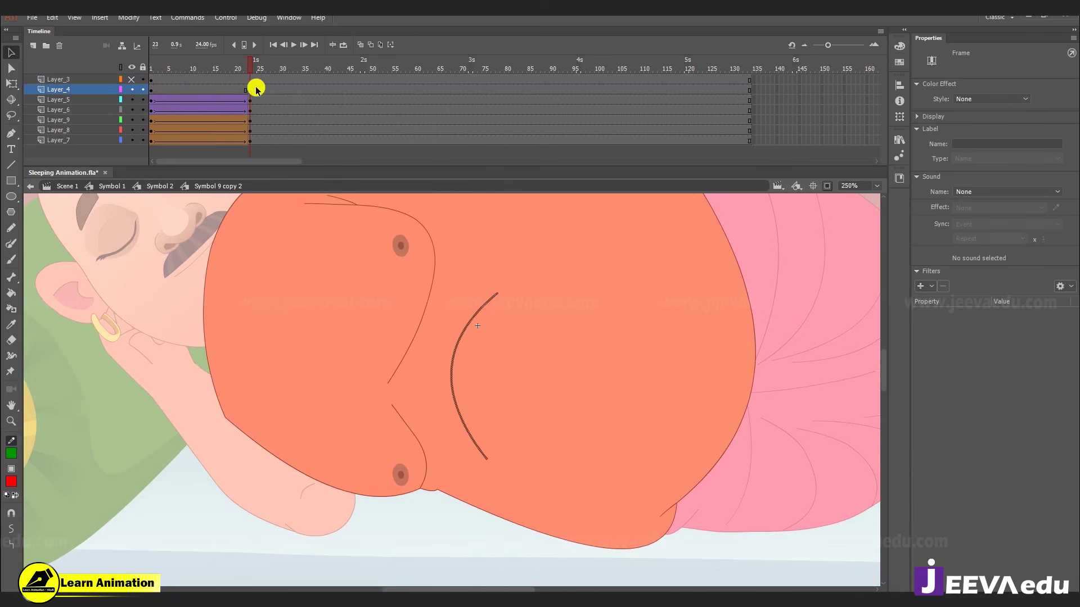
right_click(240, 91)
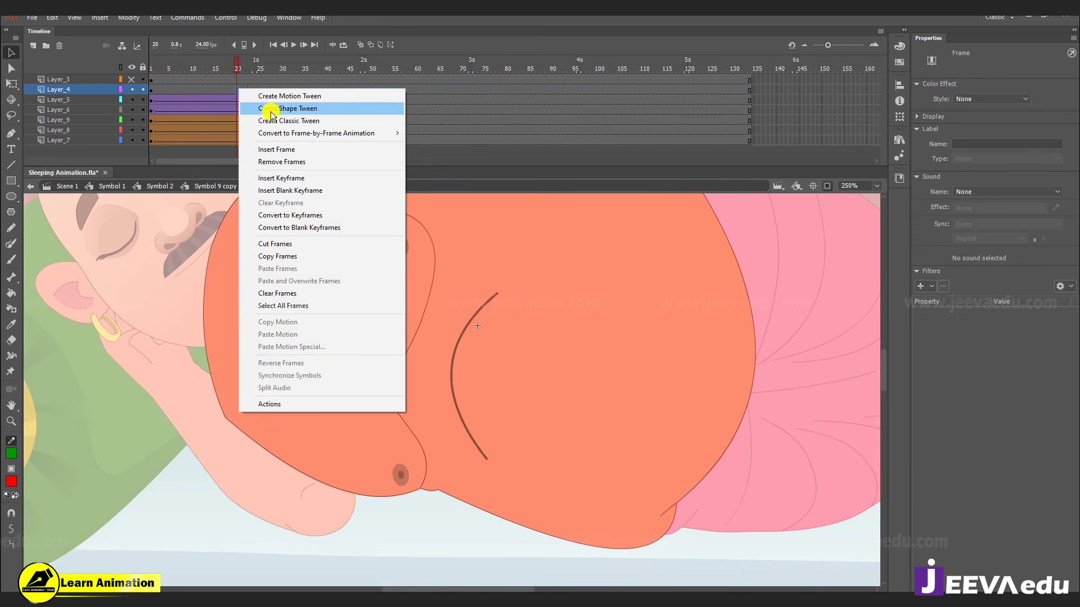
left_click(271, 109)
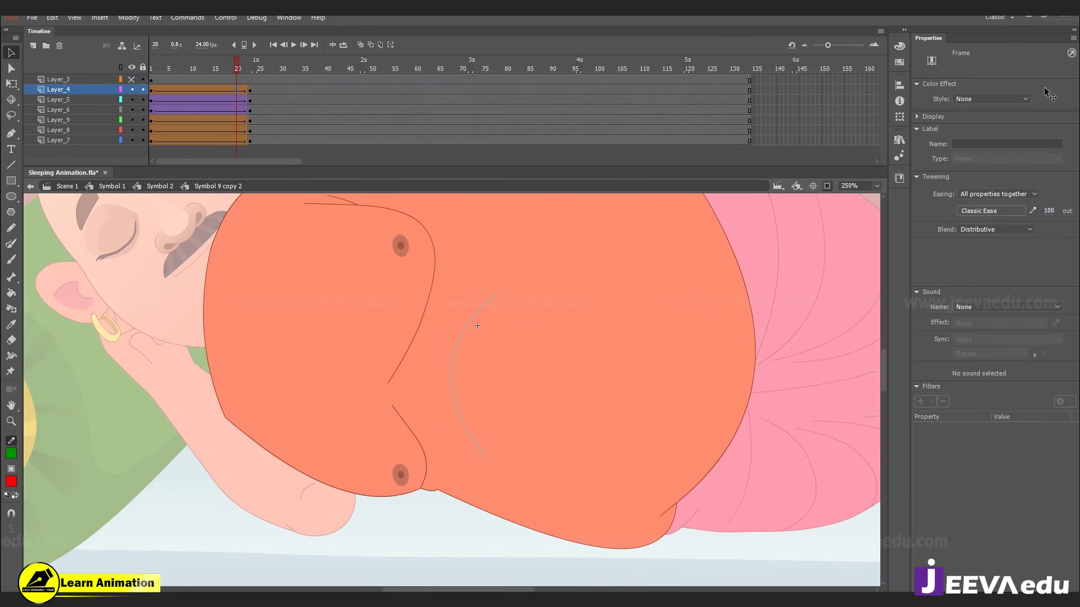
- Nudge the curved belly line at frame 23 toward the head, to X -17.20, and preview the tween
left_click(251, 90)
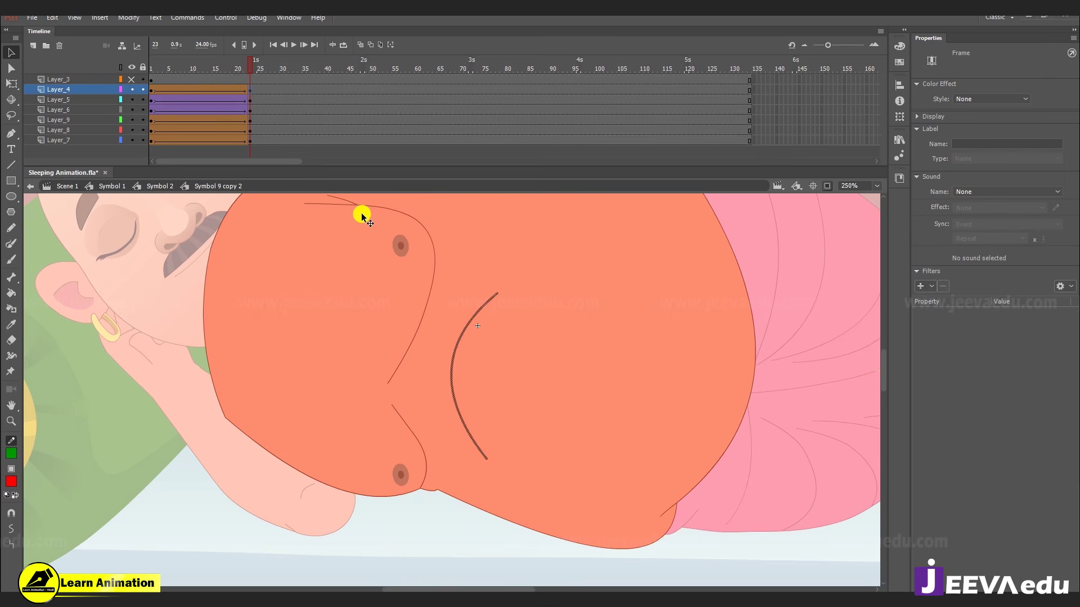
key("Left")
key("Left")
key("Left")
key("Left")
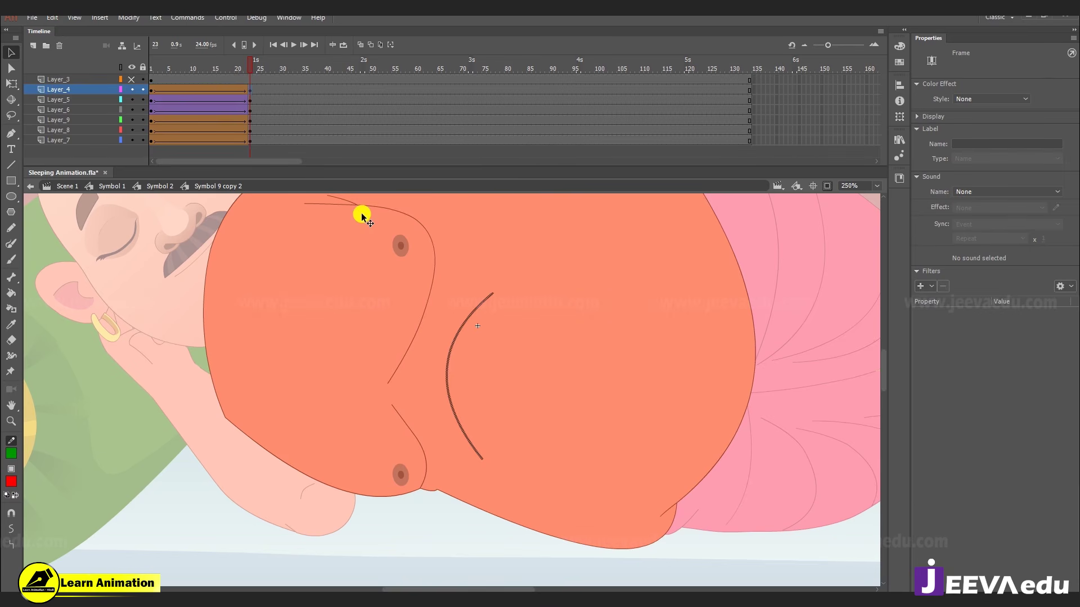
left_click(213, 70)
key("Return")
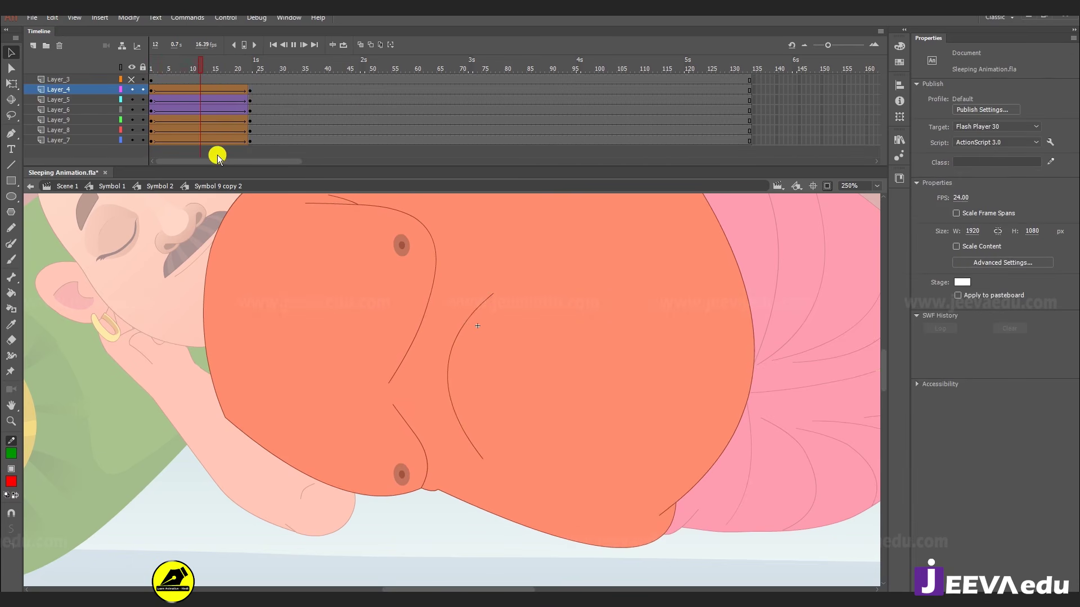
- Shift the ends of the curved belly line at frame 23 slightly toward the head and replay the tween
key("z")
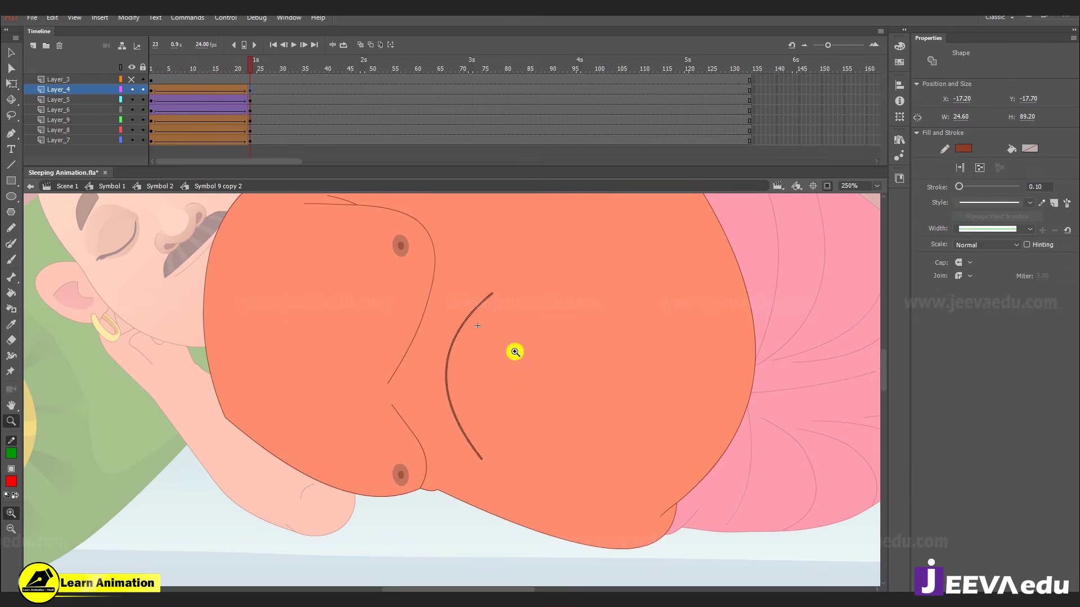
key("Escape")
left_click(482, 400)
key("v")
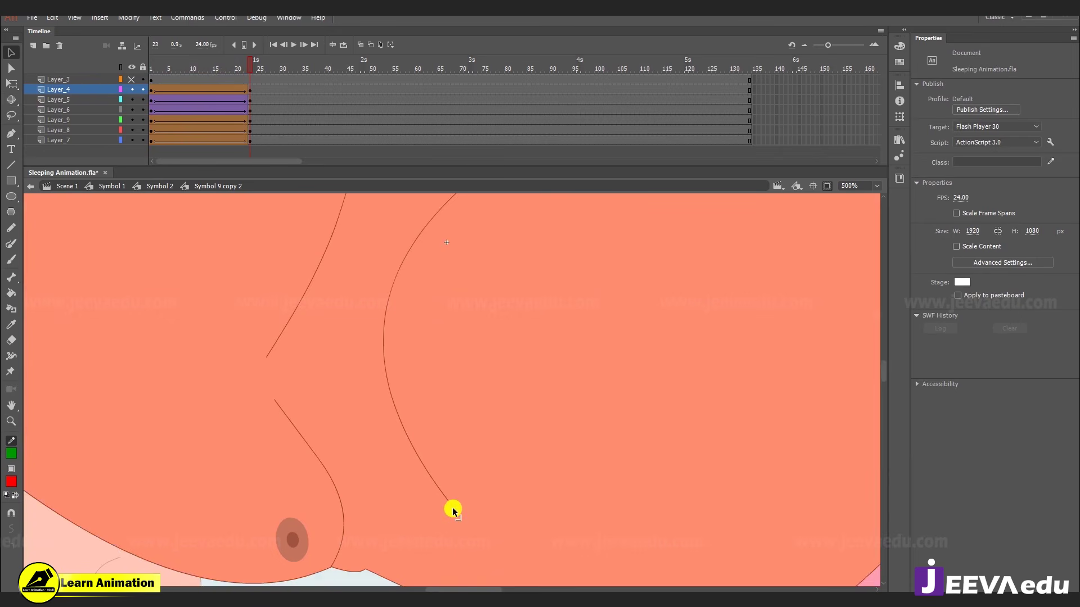
scroll(457, 320, "up", 3)
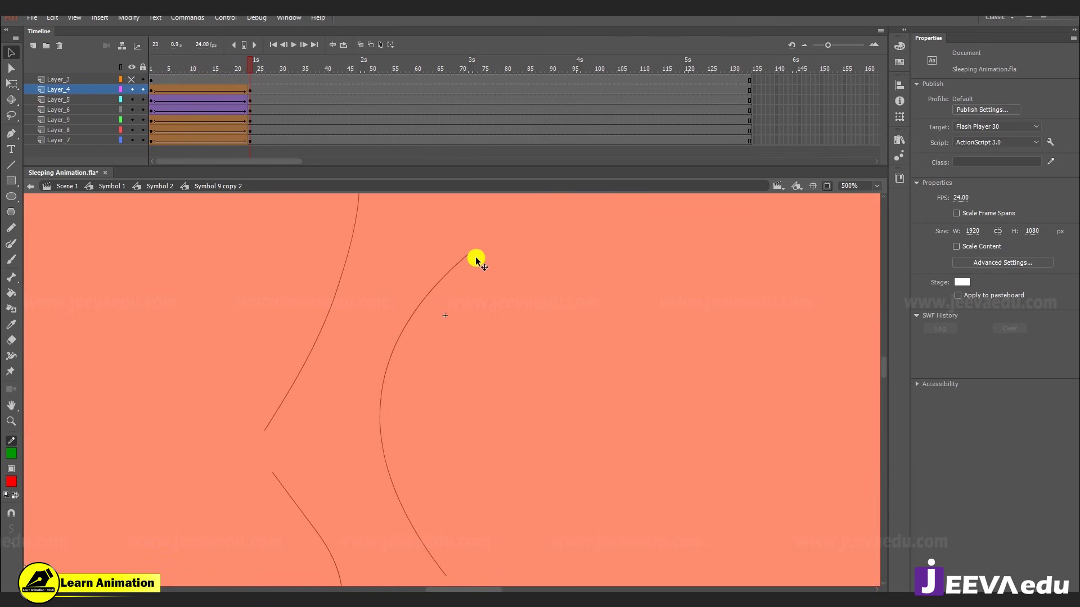
left_click_drag(475, 258, 465, 256)
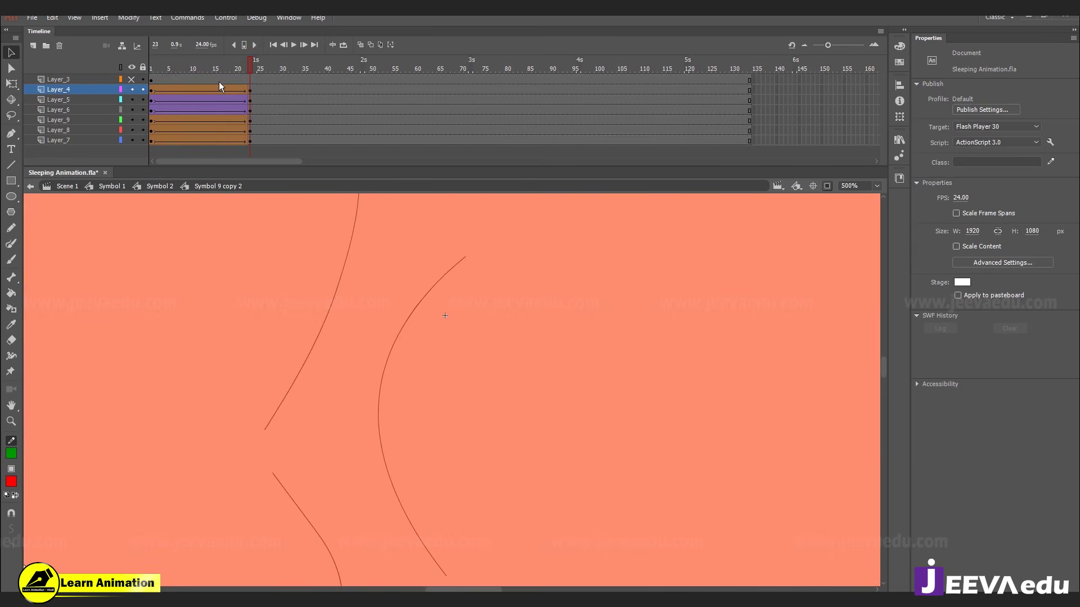
key("Return")
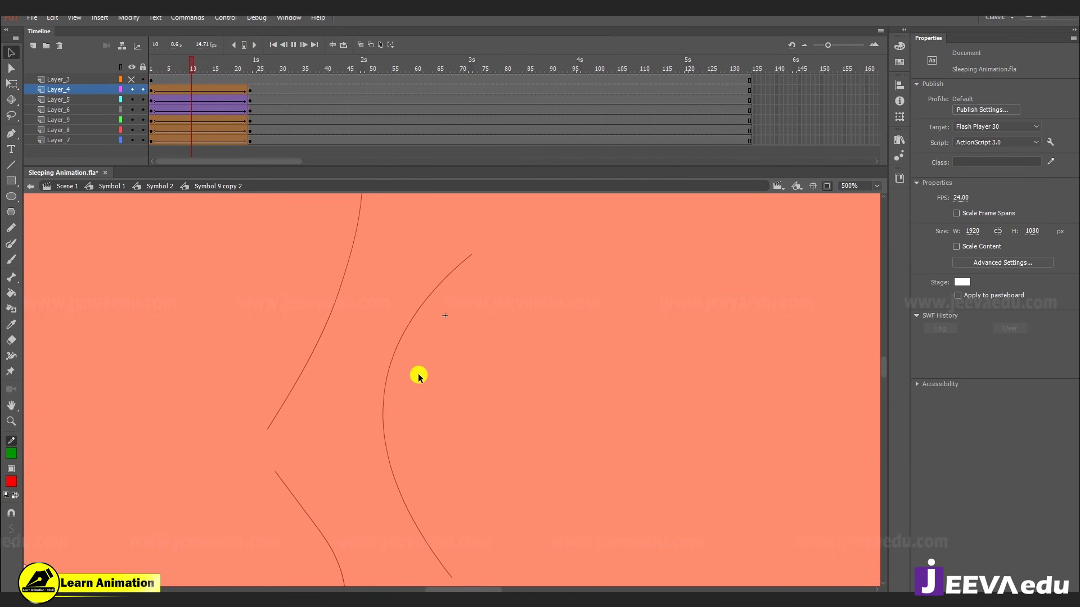
- Inspect the curved belly line at frame 23 in relation to the rest of the torso
left_click(250, 73)
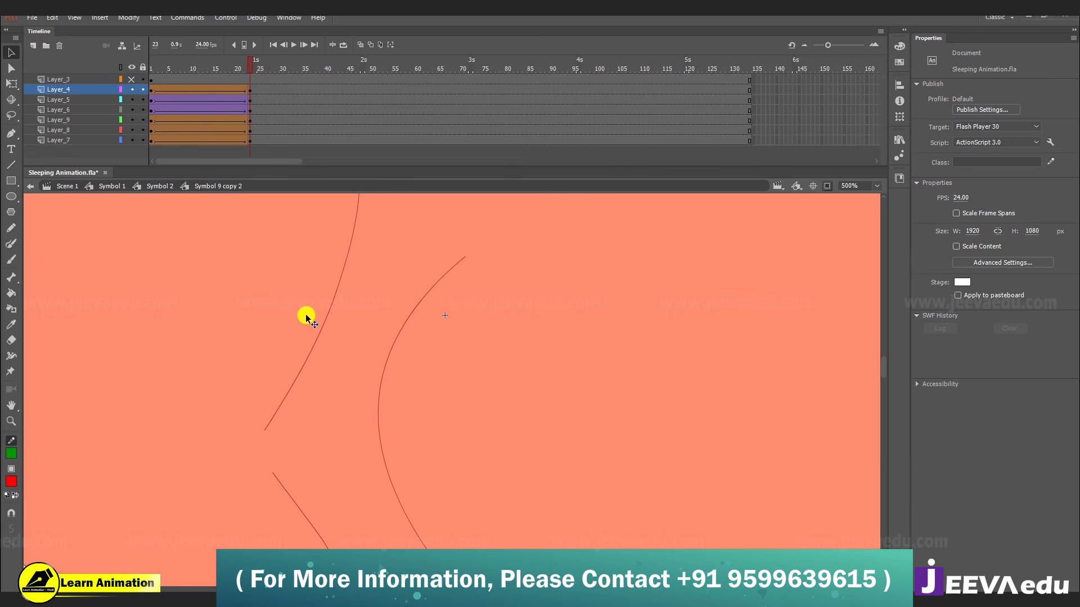
key("z")
left_click(436, 414, "alt")
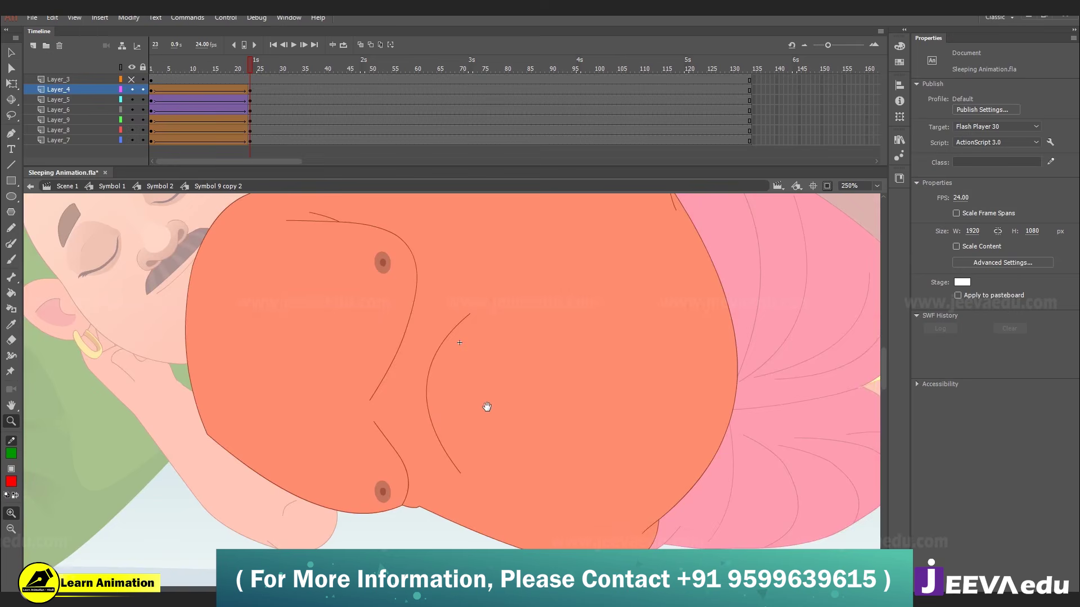
left_click_drag(487, 407, 479, 415)
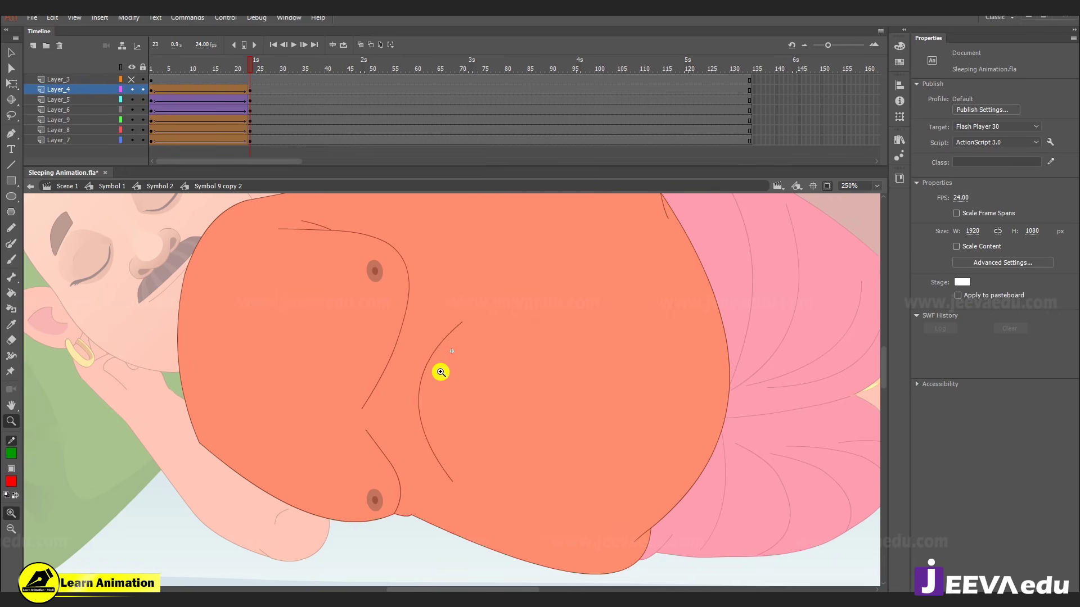
key("v")
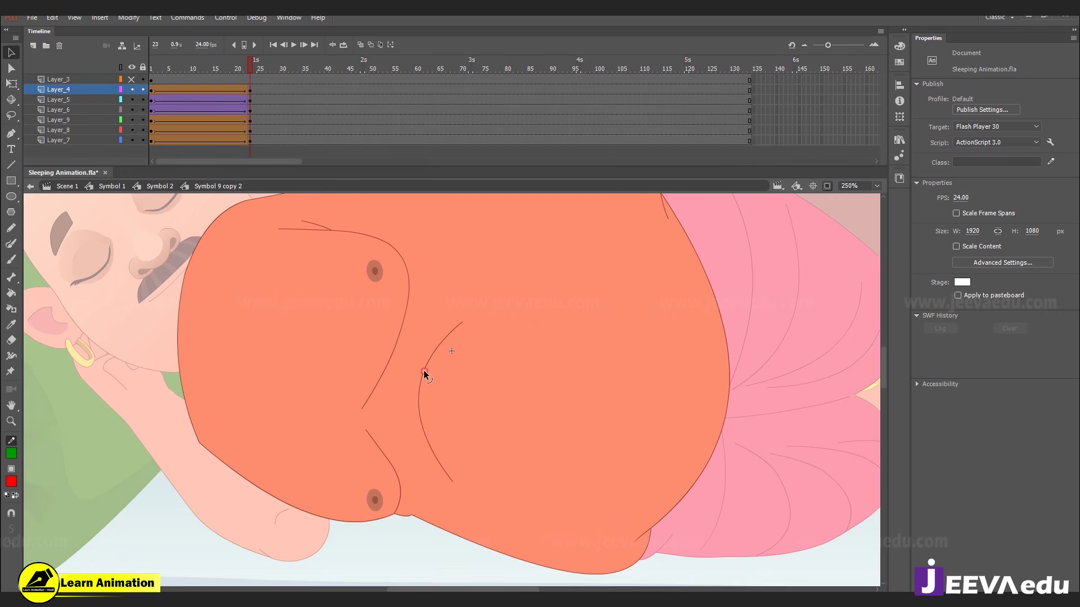
left_click(438, 349)
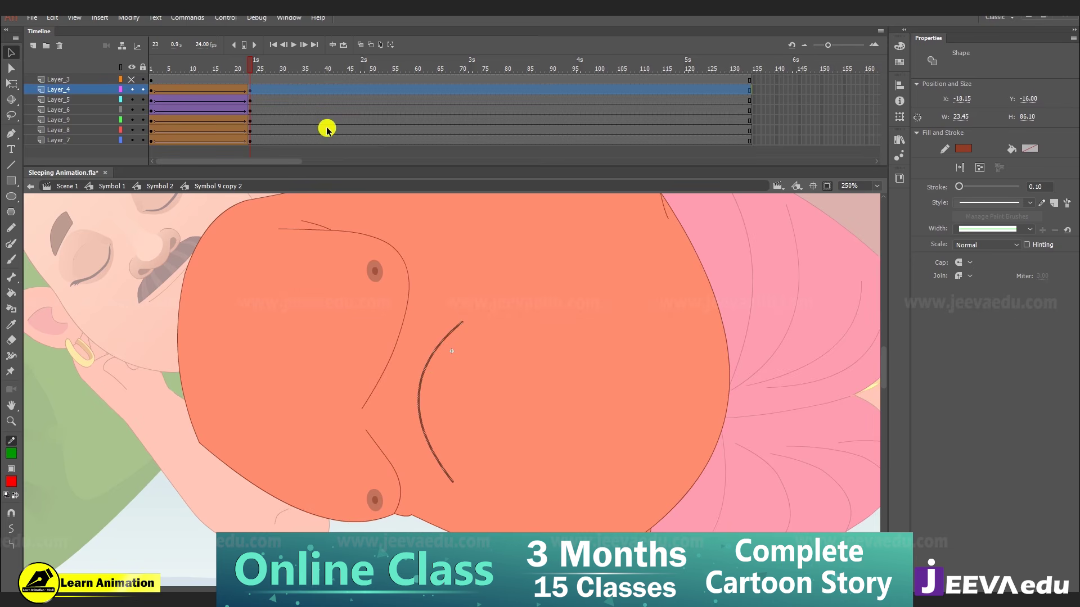
- Pull the upper end of the curved belly line at frame 23 slightly upward and replay the tween
left_click(294, 100)
key("z")
left_click(426, 400)
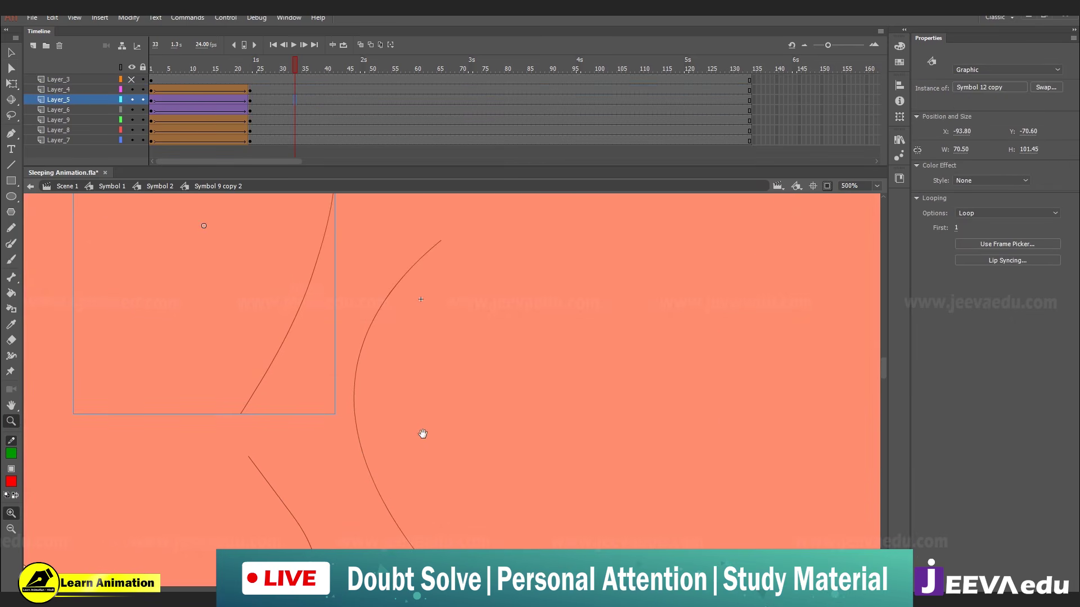
left_click_drag(297, 77, 251, 95)
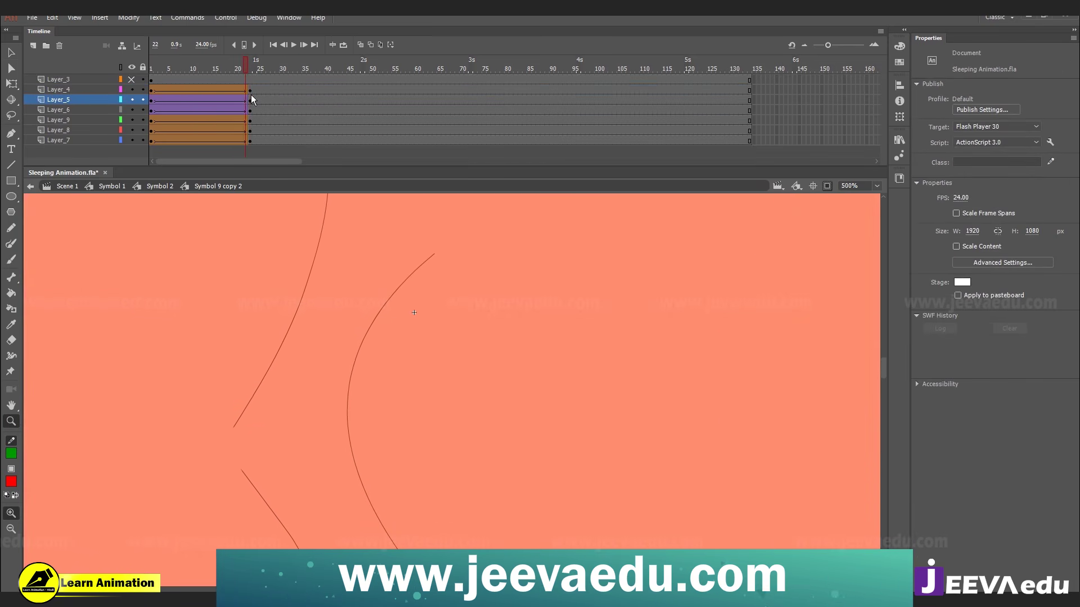
key("v")
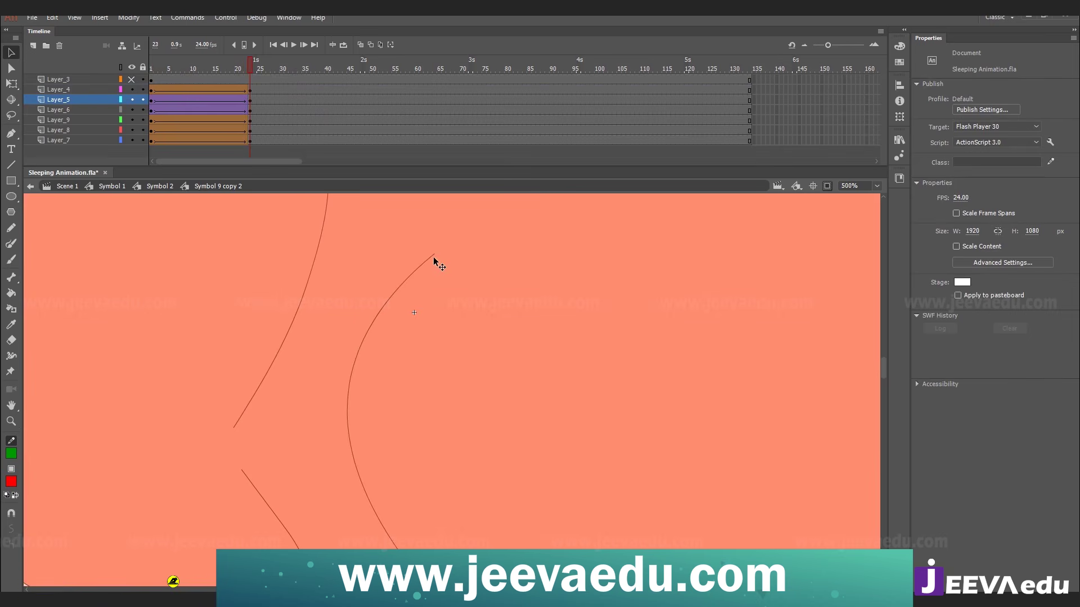
left_click_drag(433, 257, 431, 251)
left_click(268, 58)
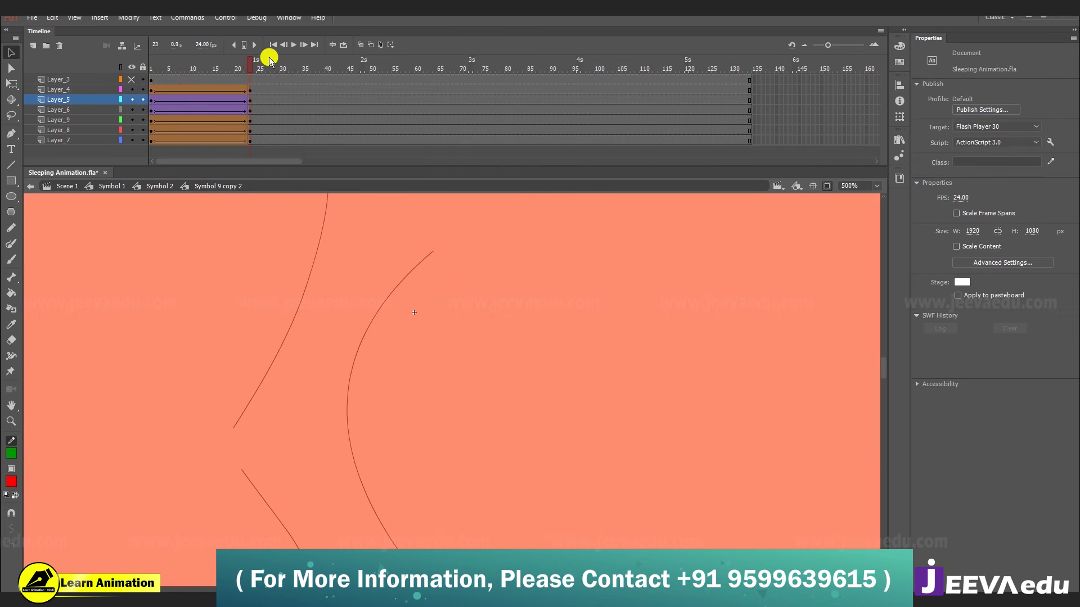
key("Return")
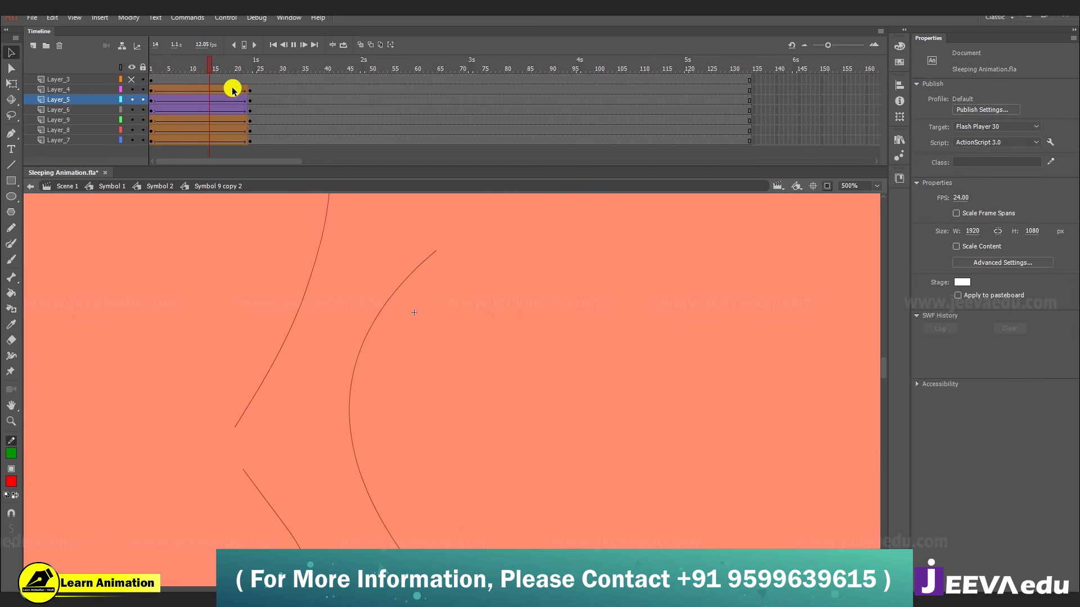
- Compare the belly line and chest symbols on the whole figure across the tween up to frame 23
left_click(250, 90)
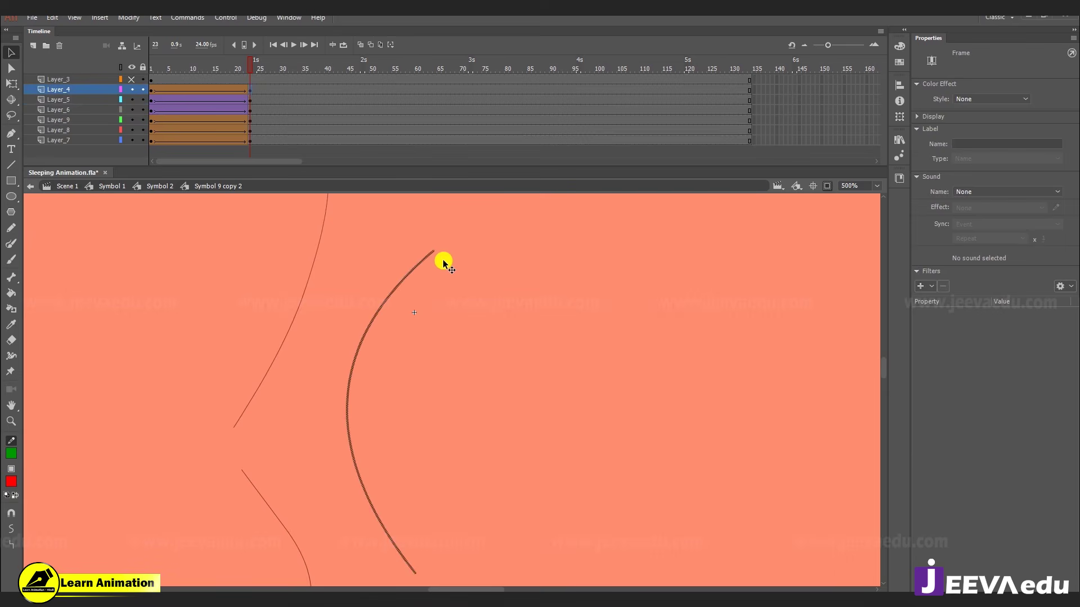
left_click(366, 343)
scroll(445, 348, "down", 4)
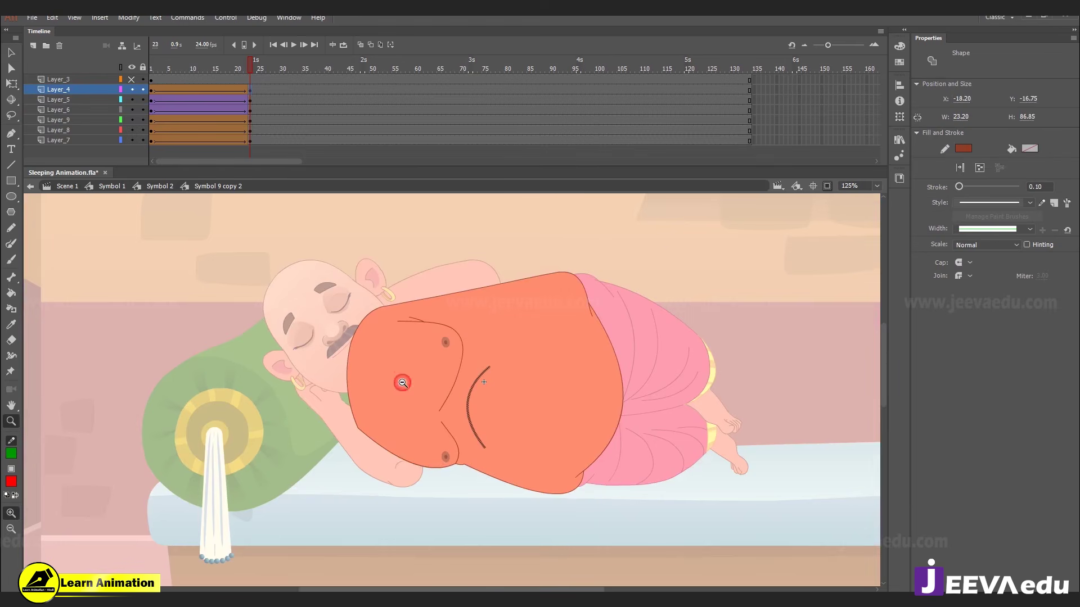
left_click(444, 346)
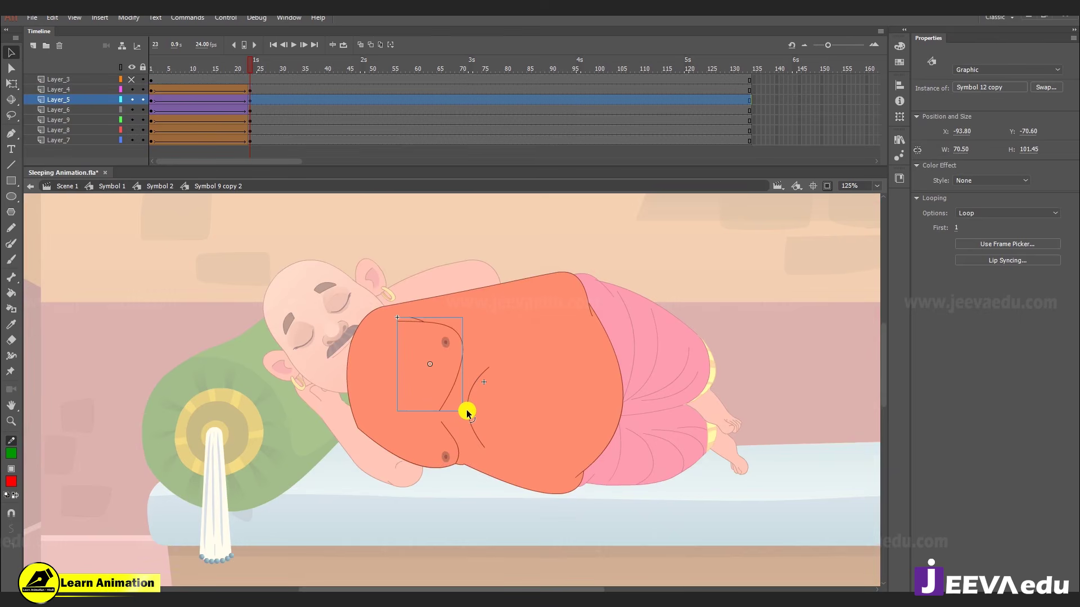
left_click(235, 69)
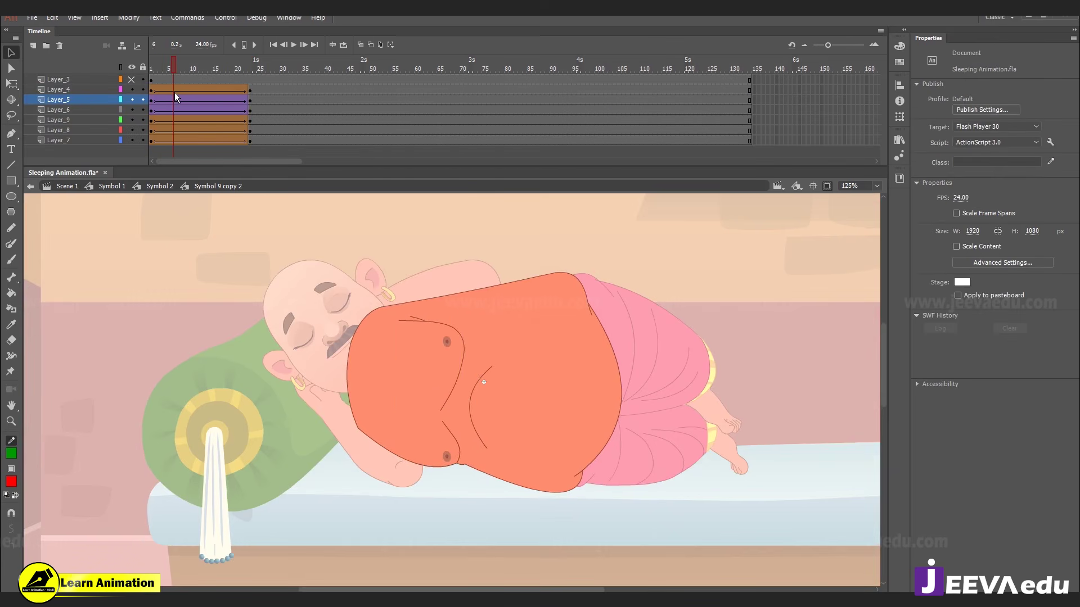
left_click(249, 101)
- Unhide Layer_3 and insert a keyframe at frame 23 for the navel symbol
left_click(130, 80)
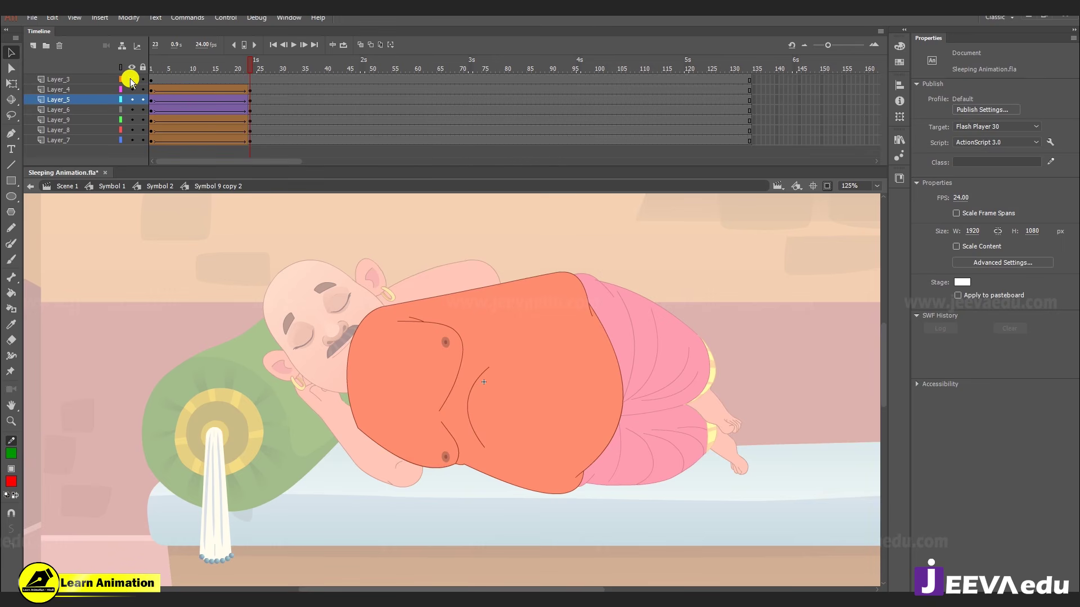
left_click(130, 81)
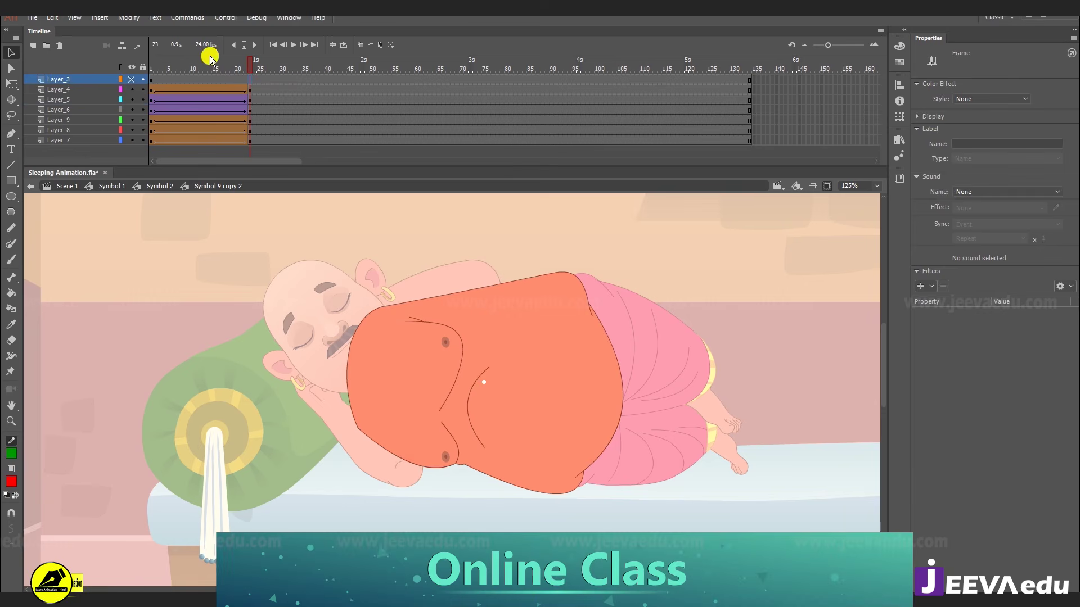
left_click(134, 80)
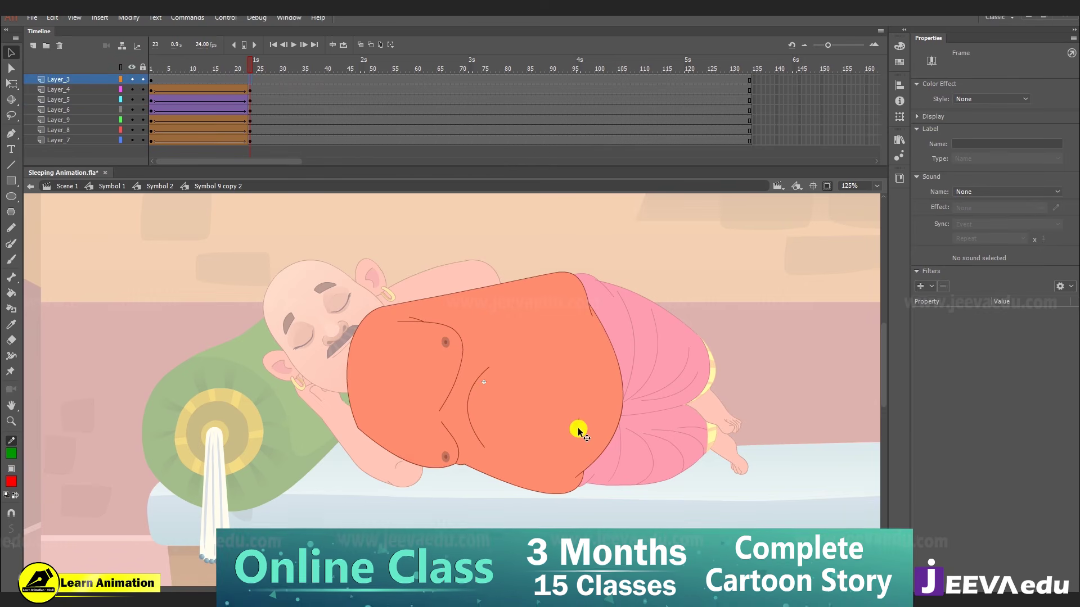
left_click(250, 79)
key("F6")
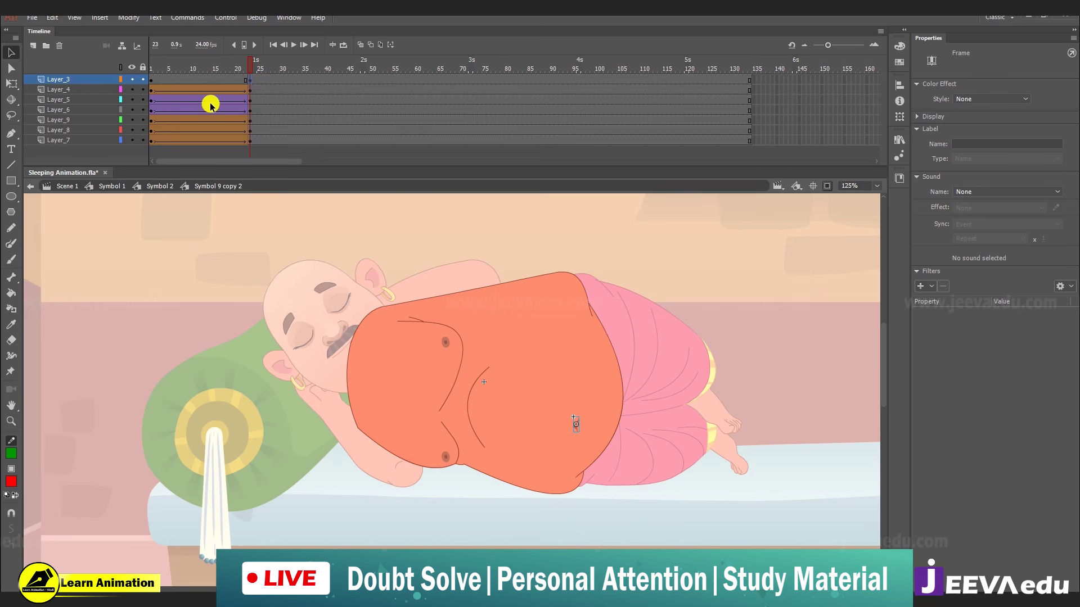
- Create a classic tween on Layer_3 before frame 23 with Classic Ease 100
left_click_drag(211, 105, 212, 79)
right_click(212, 80)
left_click(251, 110)
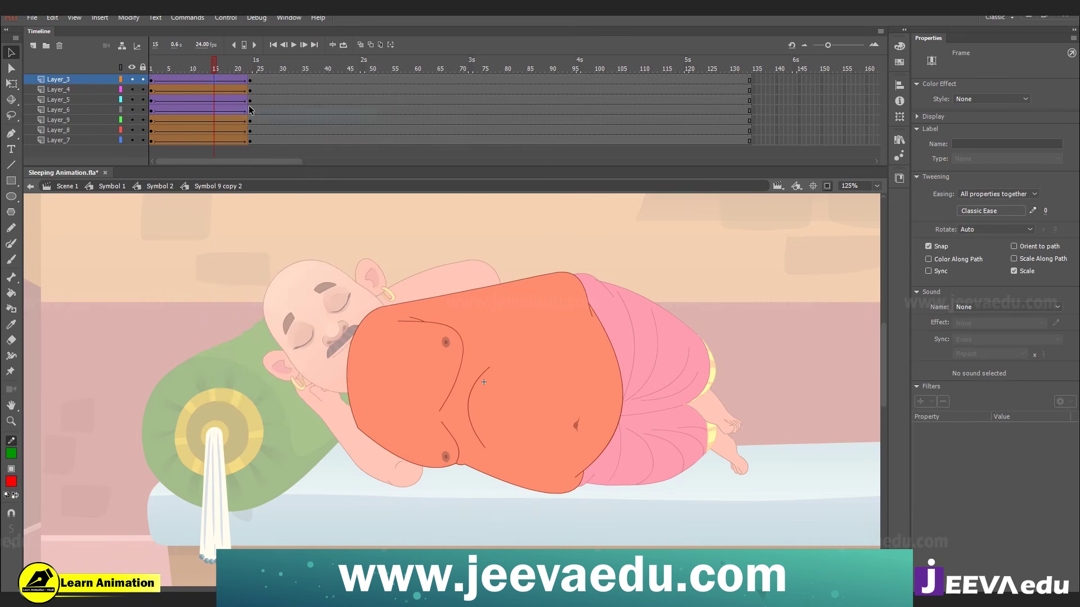
left_click_drag(1045, 211, 1049, 132)
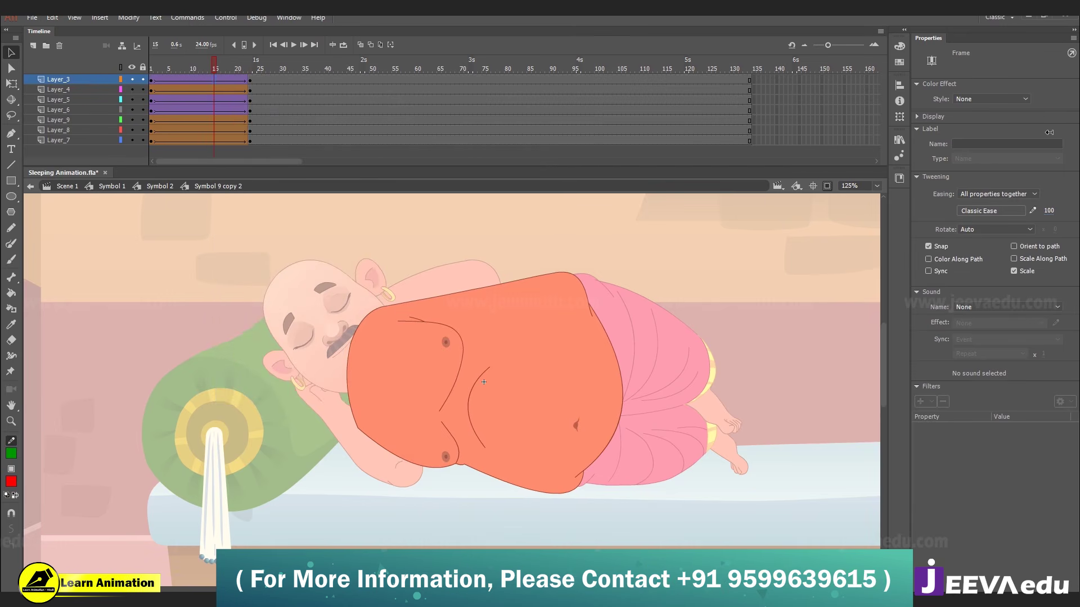
- Nudge the navel symbol at frame 23 of Layer_3 toward the head, to X 92.10
left_click(251, 82)
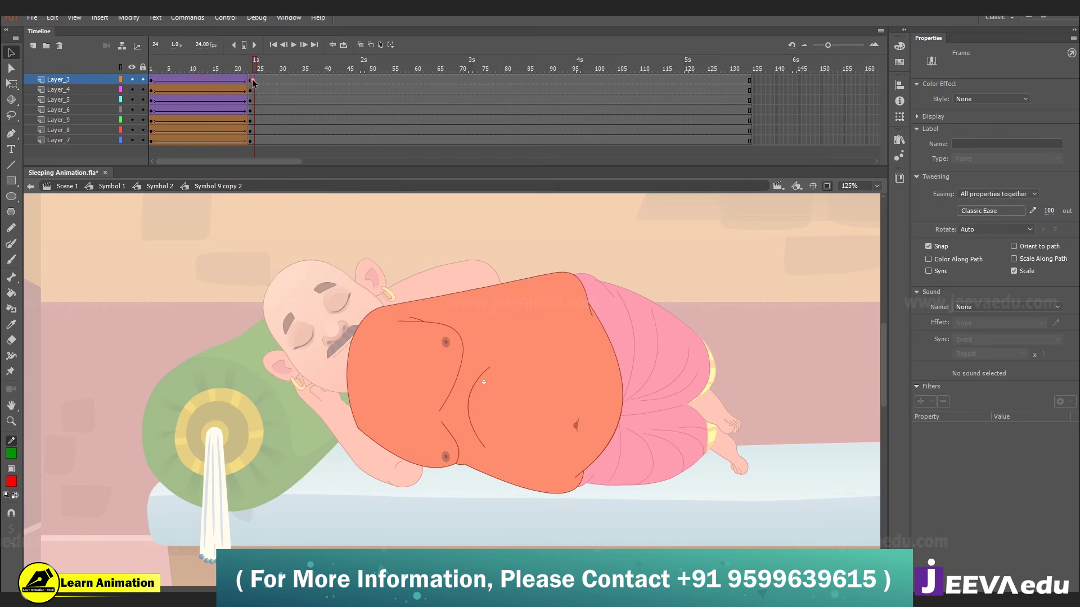
left_click(251, 82)
key("z")
left_click(525, 422)
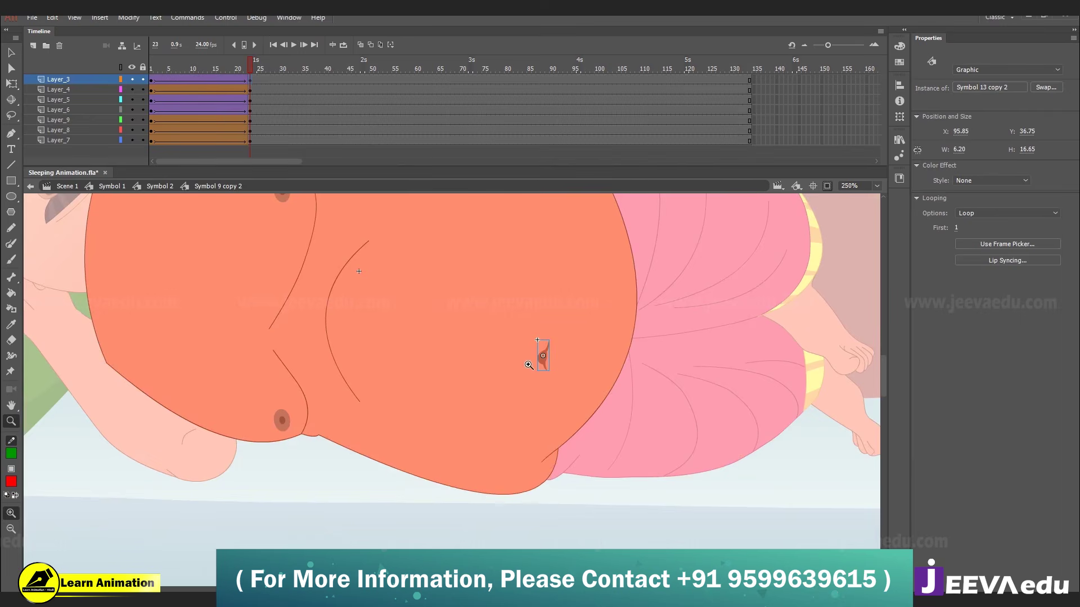
left_click(530, 438)
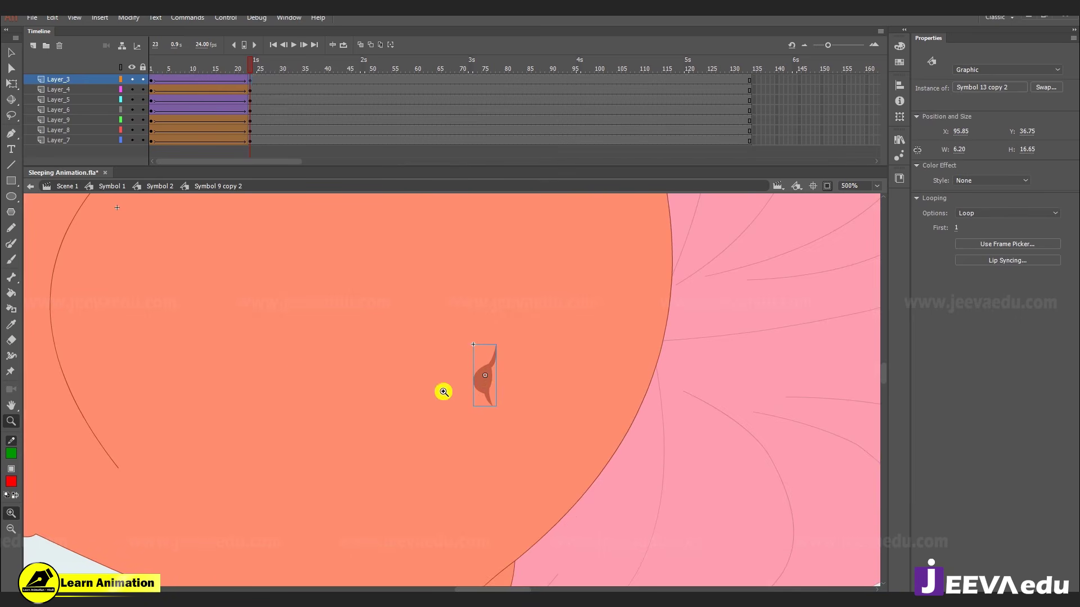
key("Left")
key("Left")
key("Left")
key("Left")
key("Left")
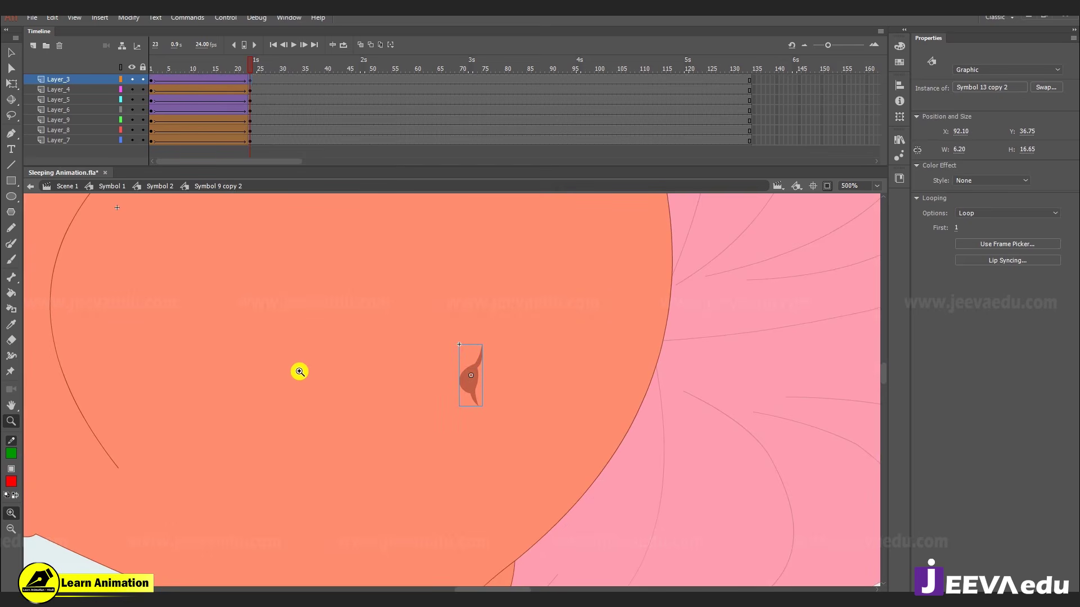
- Play and scrub frames 1 to 23 to examine how the navel moves together with the torso's tweens
key("Return")
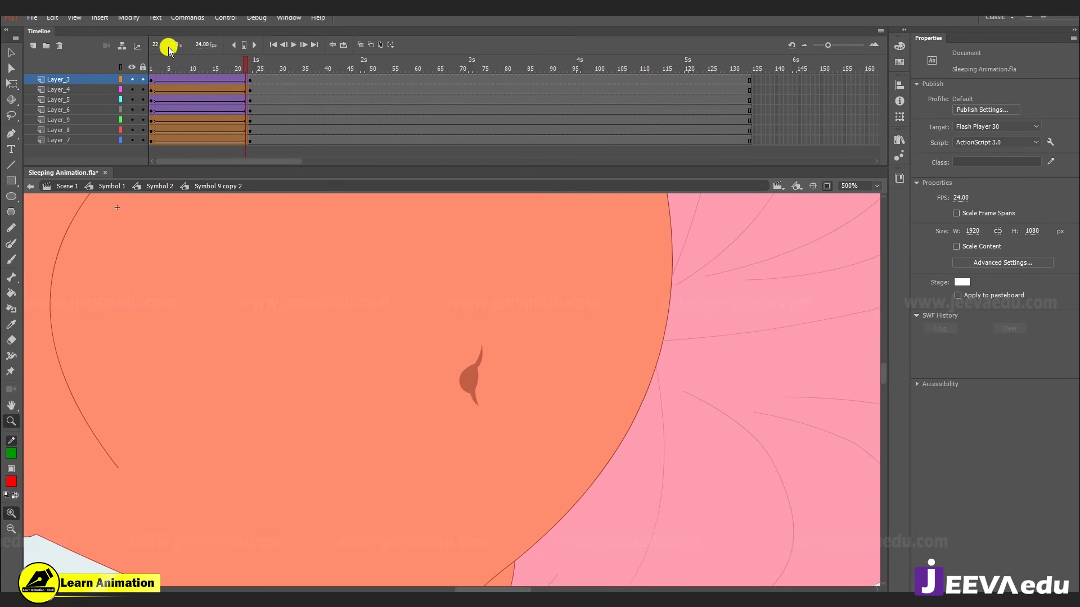
key("Return")
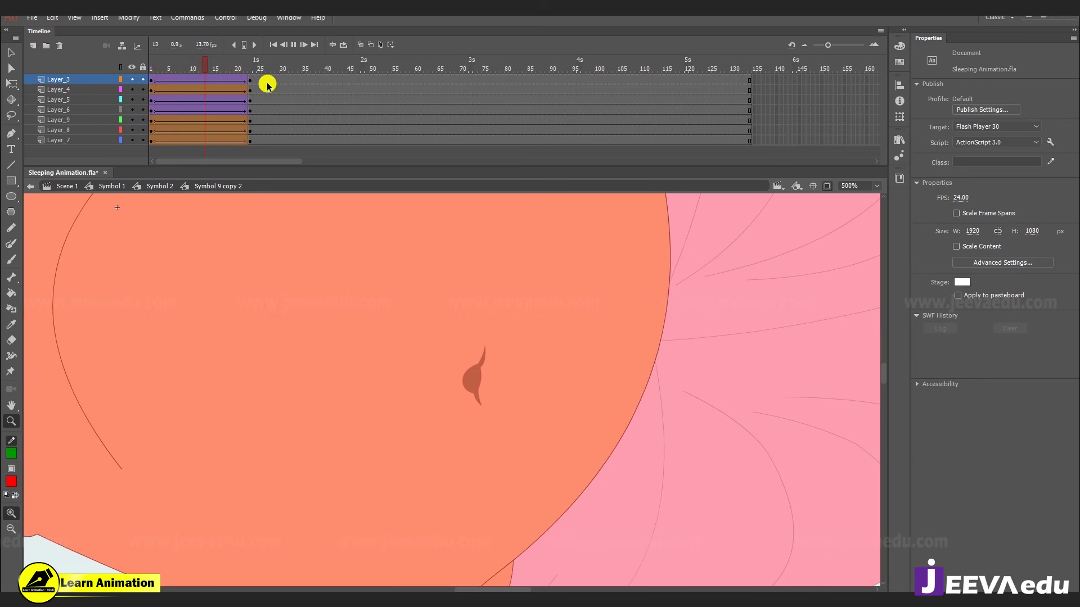
key("Return")
left_click(248, 73)
left_click(405, 415, "alt")
left_click(405, 415, "alt")
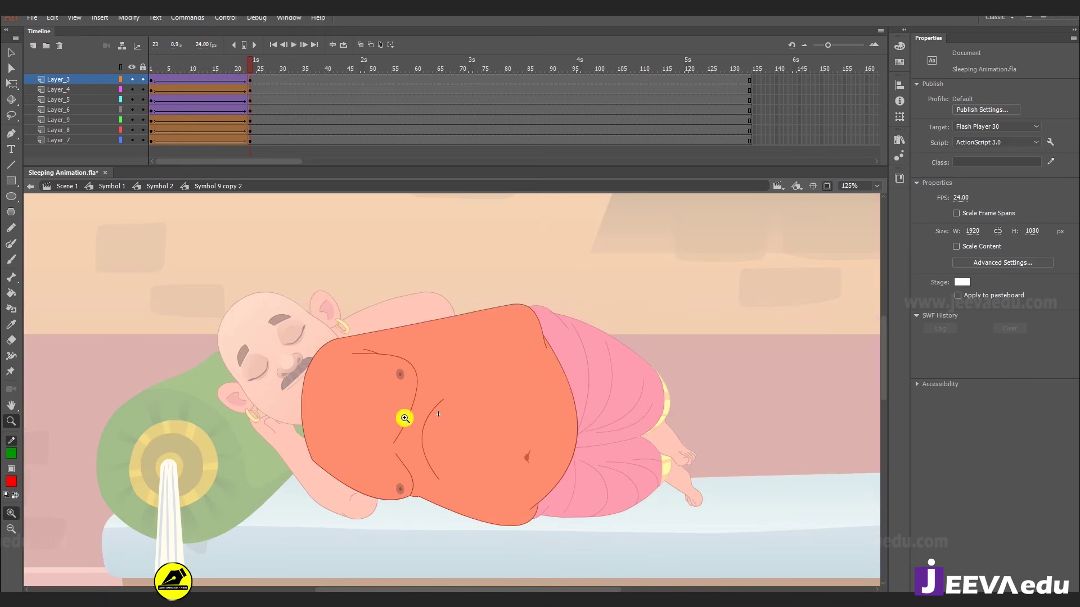
left_click_drag(405, 414, 369, 369)
key("Return")
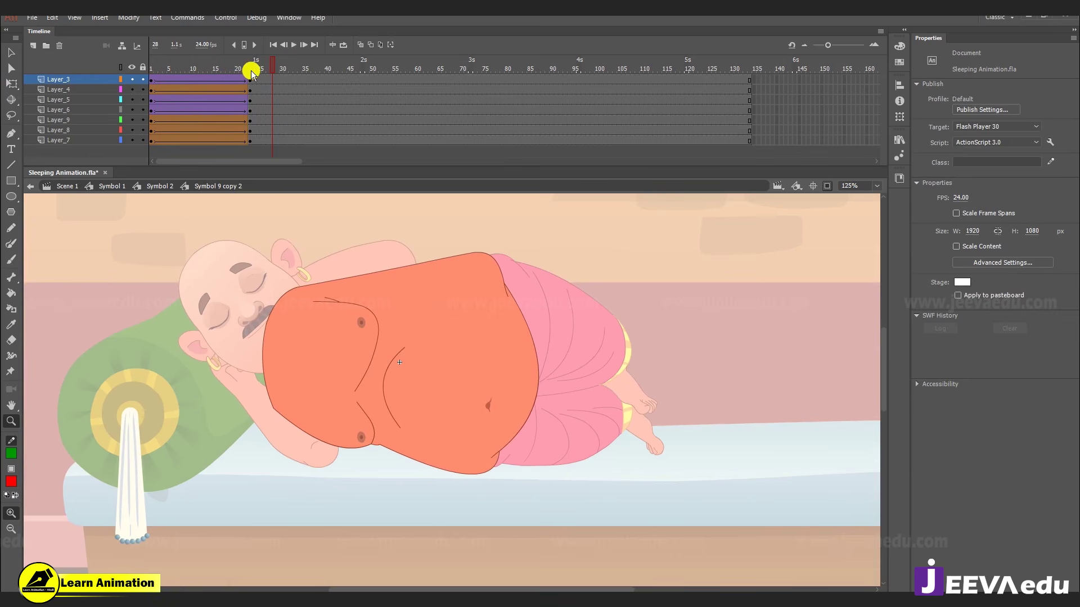
left_click_drag(251, 68, 3, 99)
left_click_drag(217, 86, 255, 86)
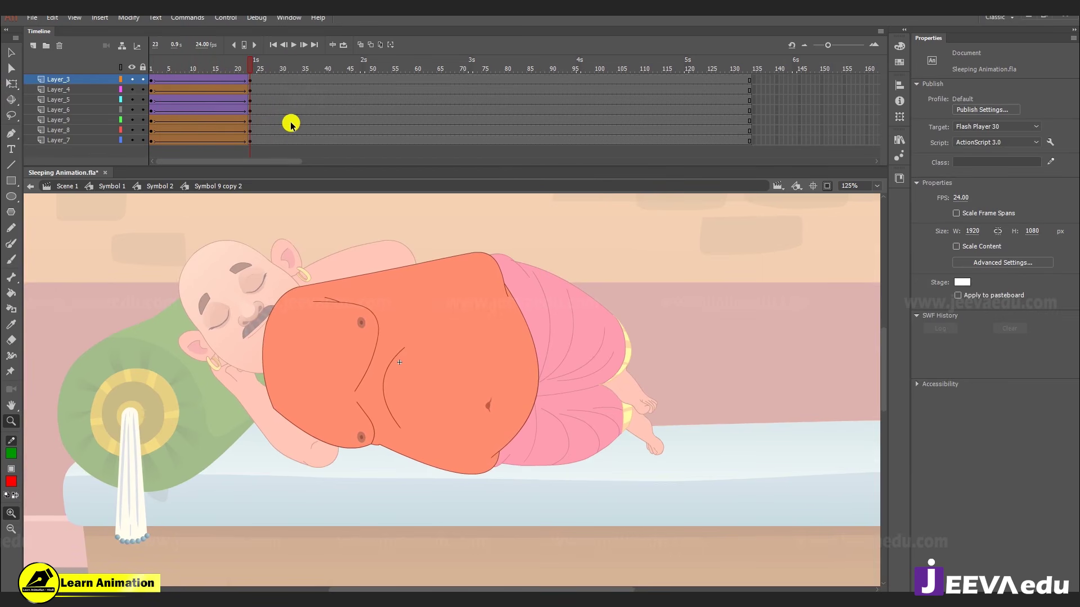
- Return to Symbol 2 and scrub through the first 23 frames to examine the breathing on the complete figure
left_click(160, 186)
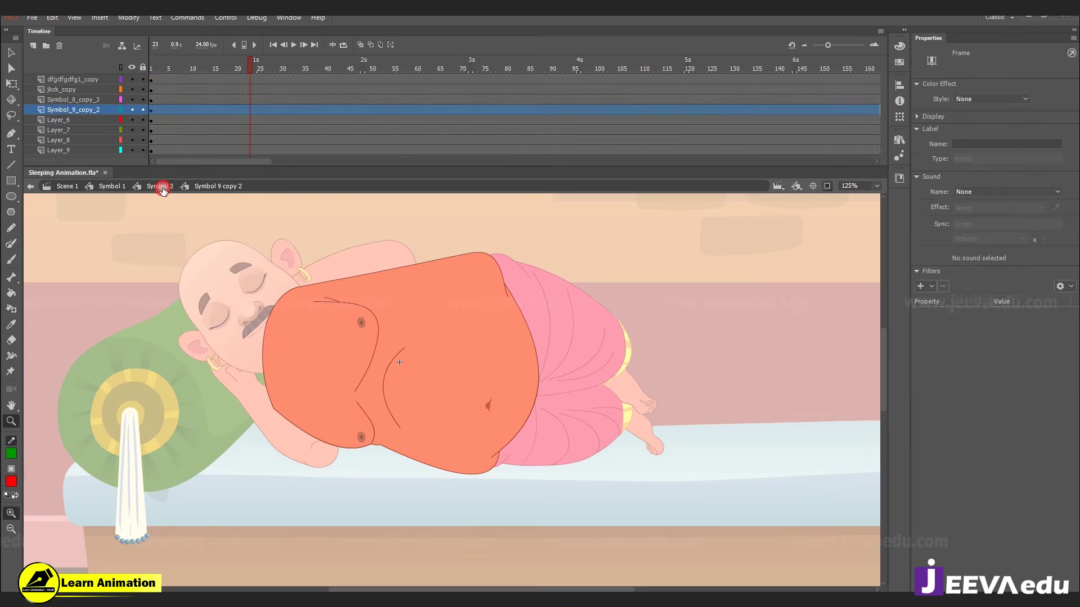
key("v")
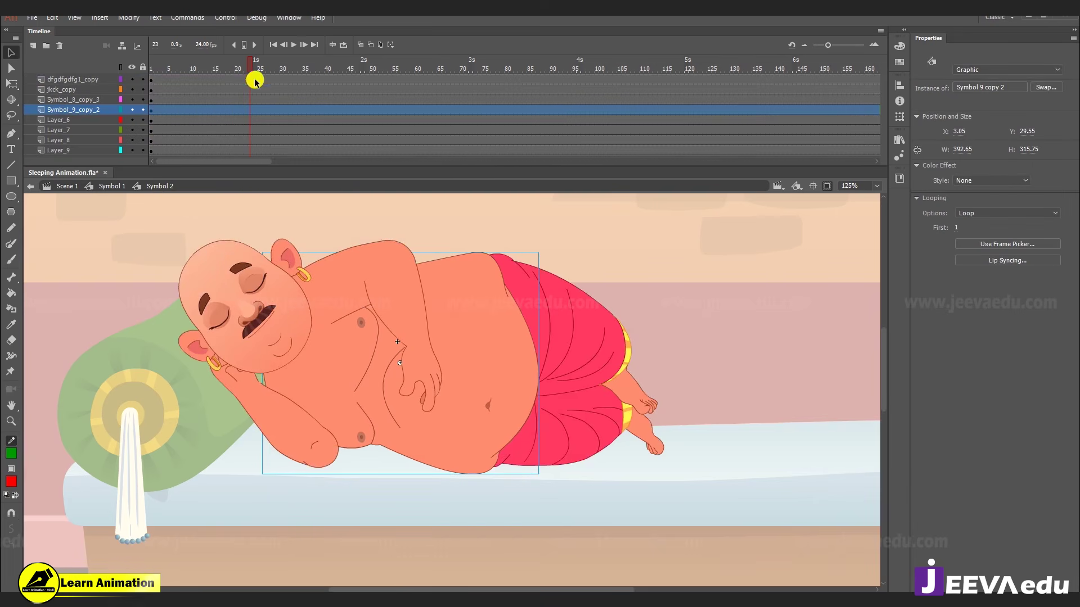
left_click_drag(253, 77, 116, 103)
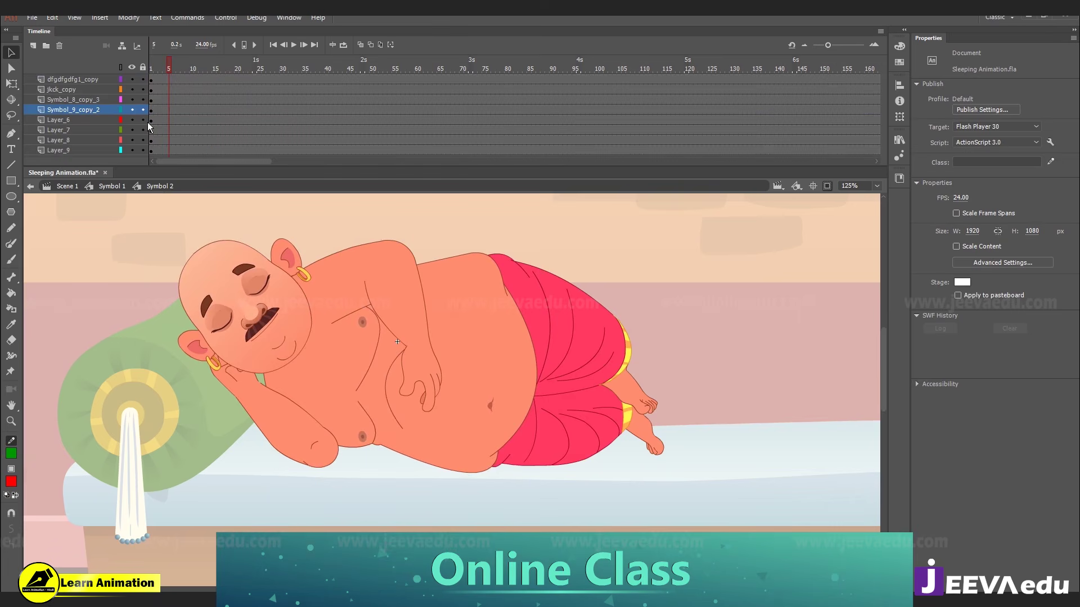
left_click(219, 120)
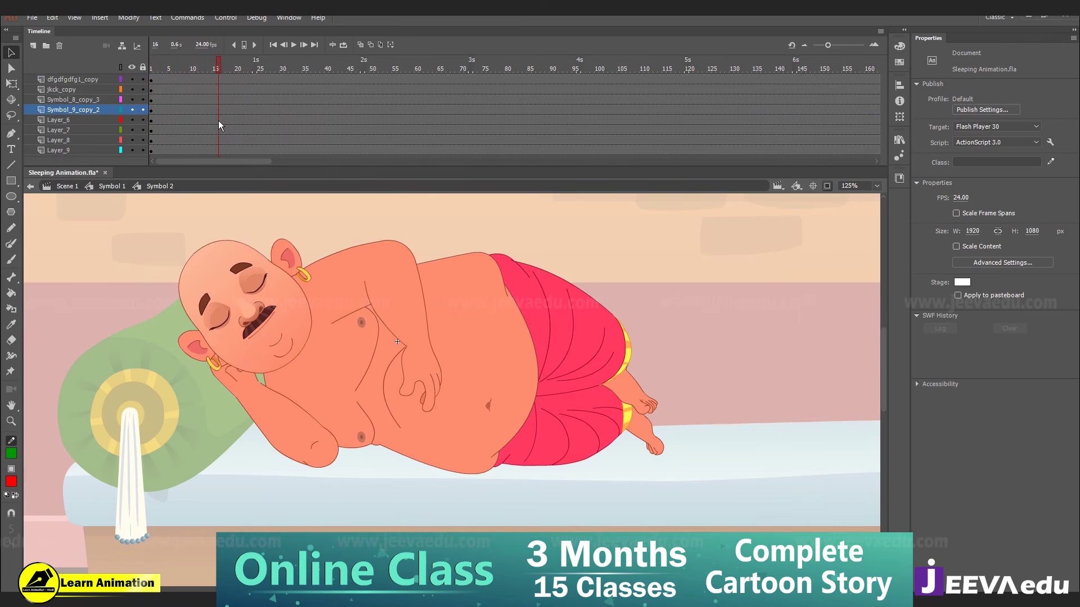
- Open the head symbol for editing and examine the timing of its tween keyframes at frames 23 and 45
double_click(255, 293)
left_click(248, 97)
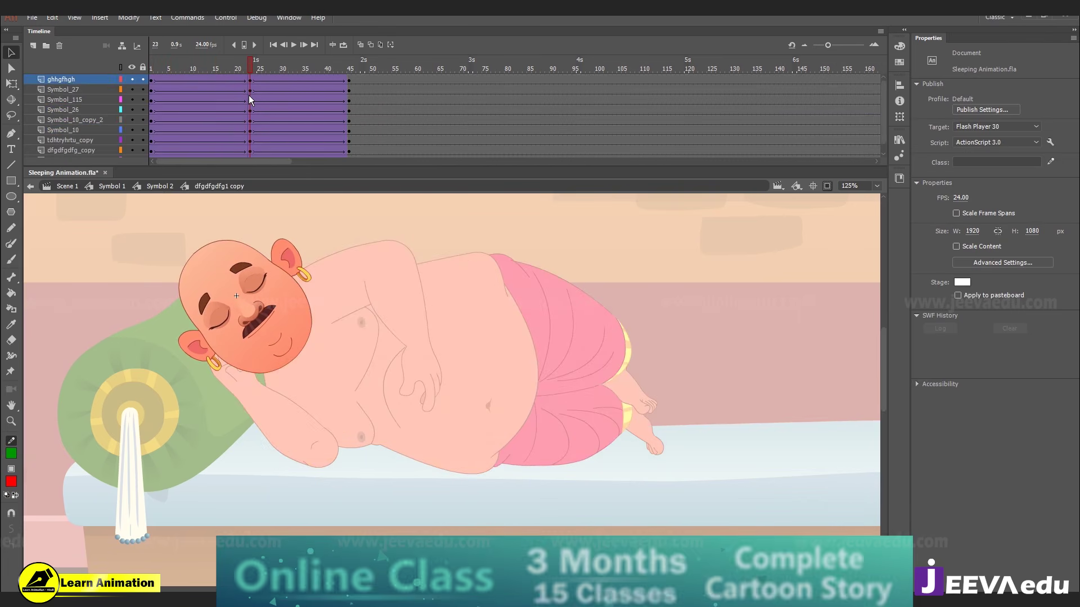
left_click_drag(249, 95, 349, 76)
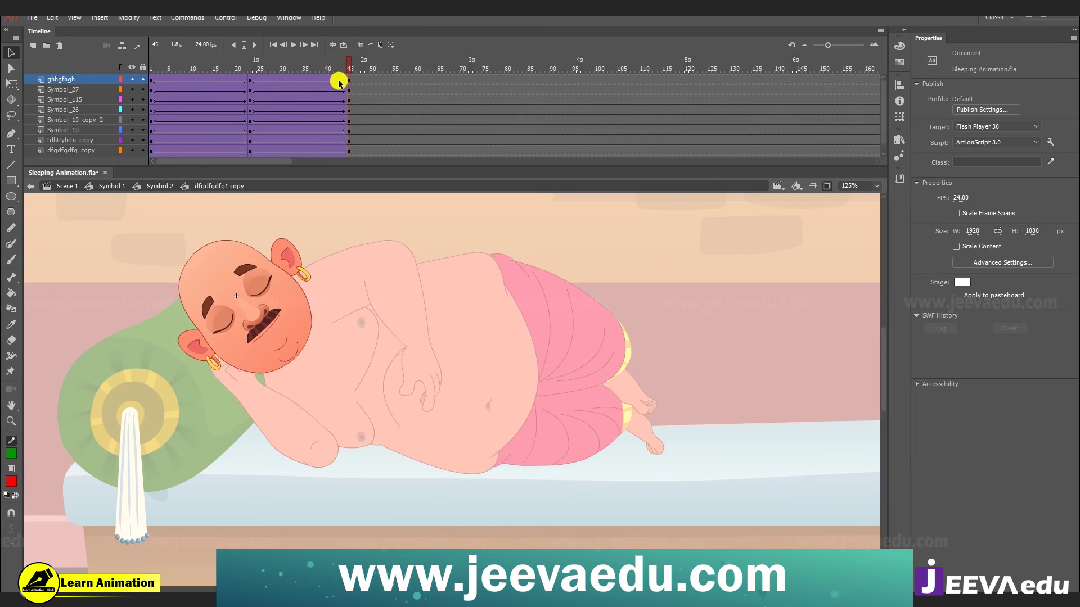
- Return to Symbol 2, open the torso symbol for editing and insert keyframes at frame 45 on all its layers
left_click(163, 188)
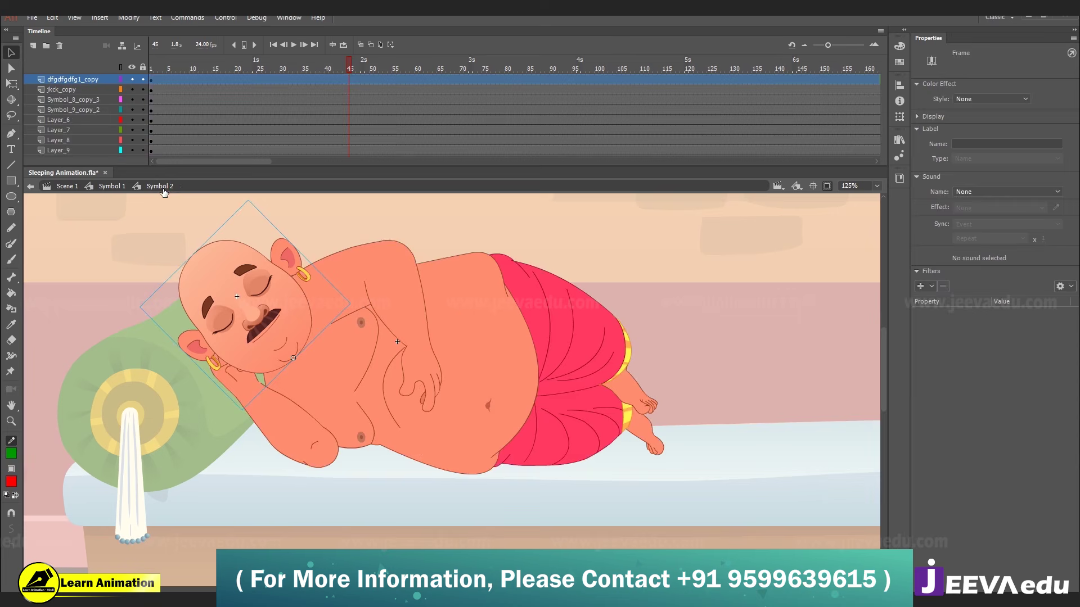
left_click(423, 312)
double_click(457, 332)
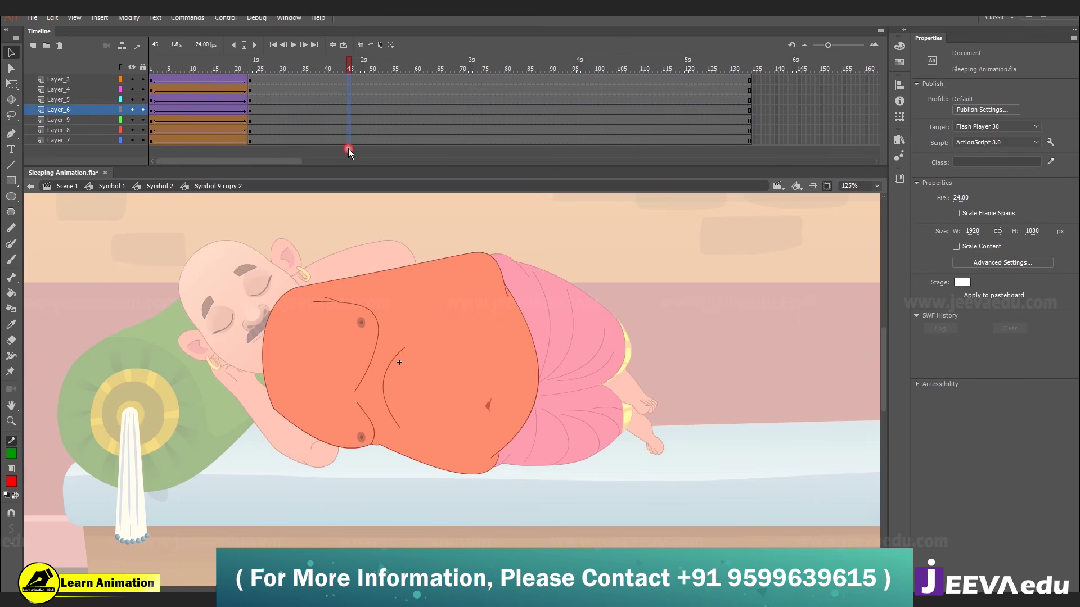
key("F6")
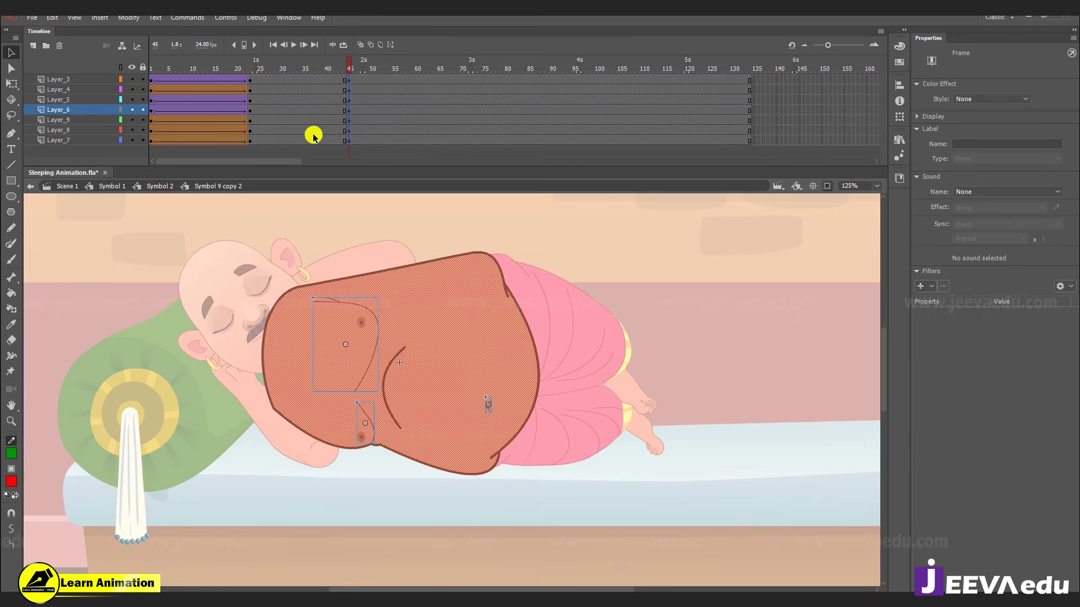
- Copy the frame 1 keyframes of all torso layers onto frame 45 and remove the tweens starting there
left_click(232, 68)
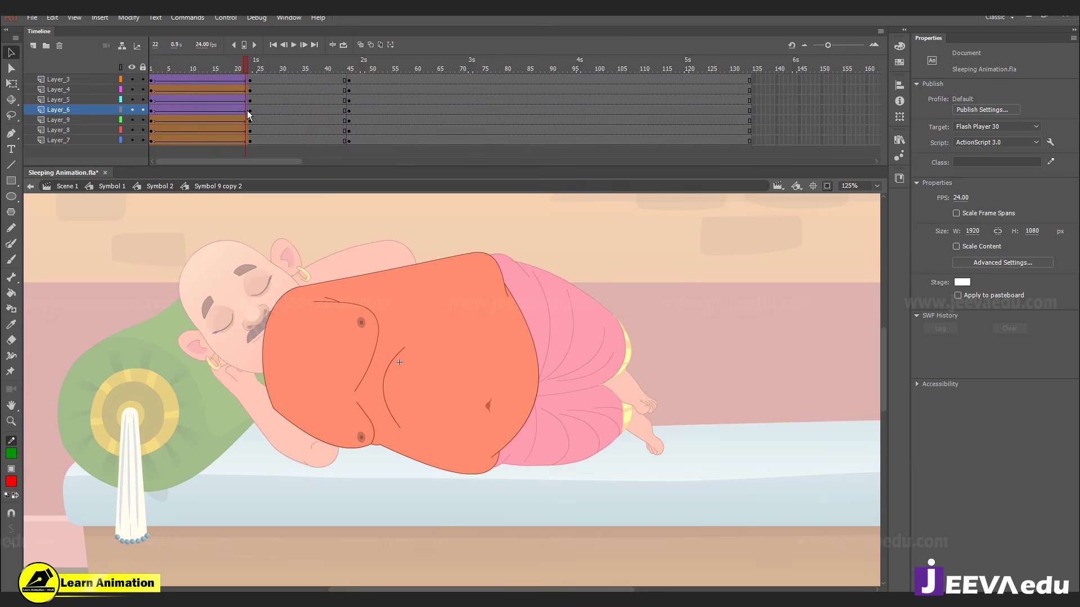
left_click(349, 112)
left_click(148, 99)
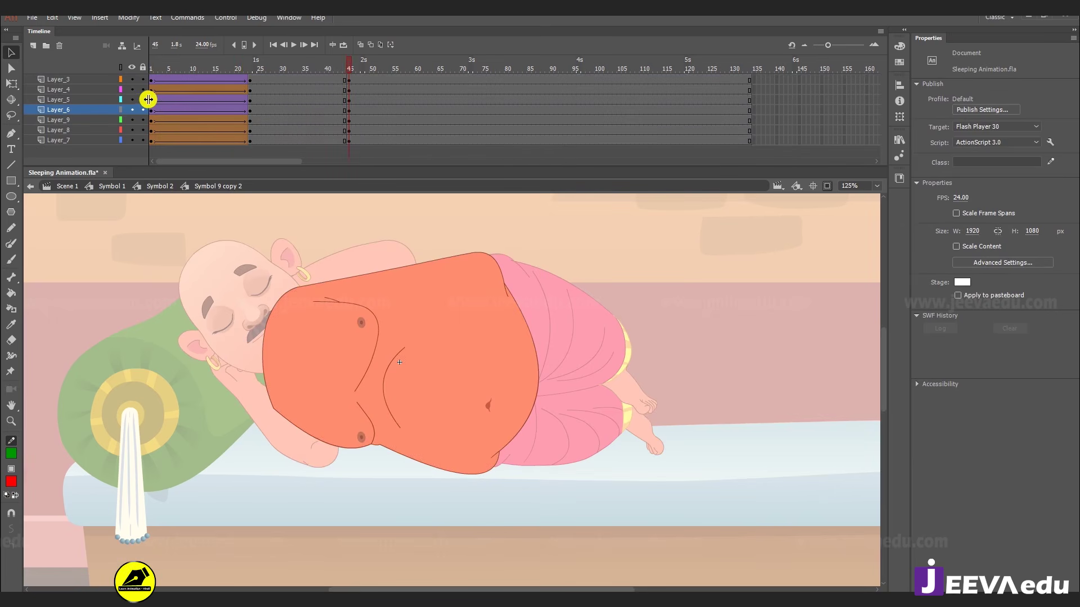
left_click(152, 87)
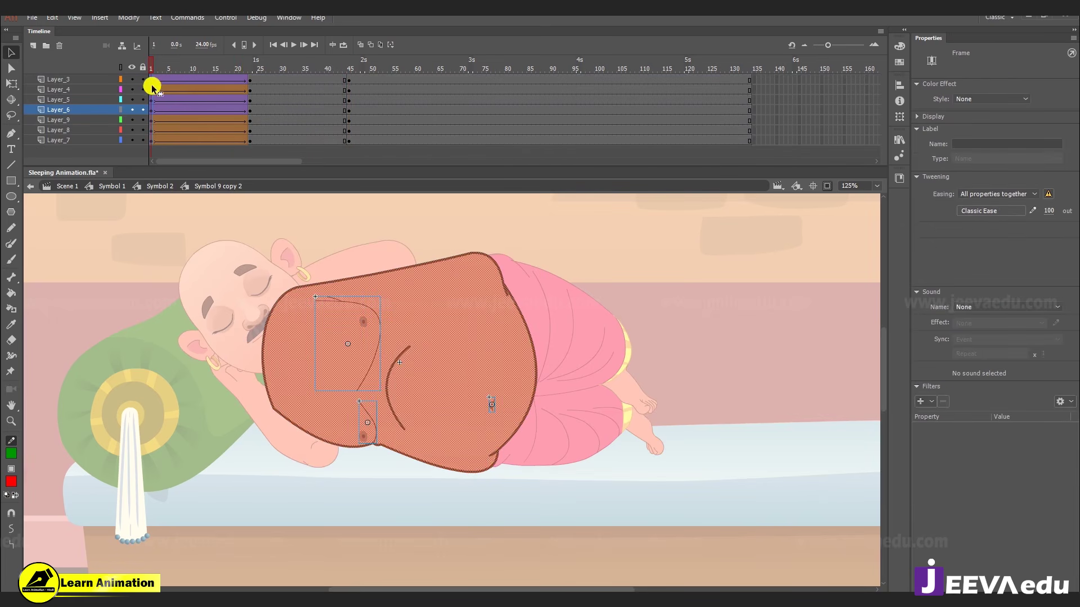
left_click(348, 84)
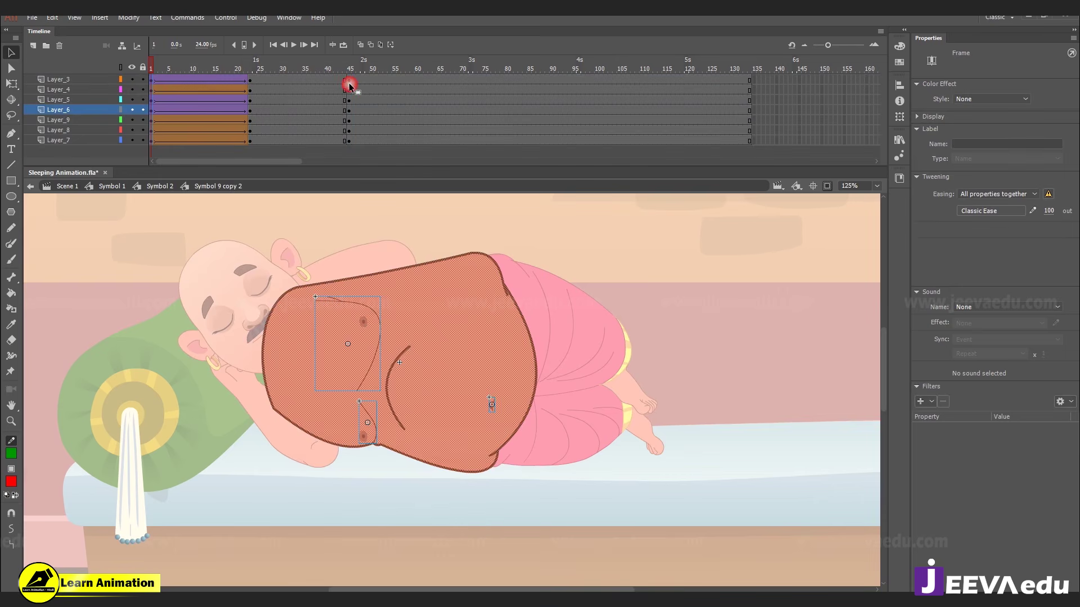
right_click(349, 84)
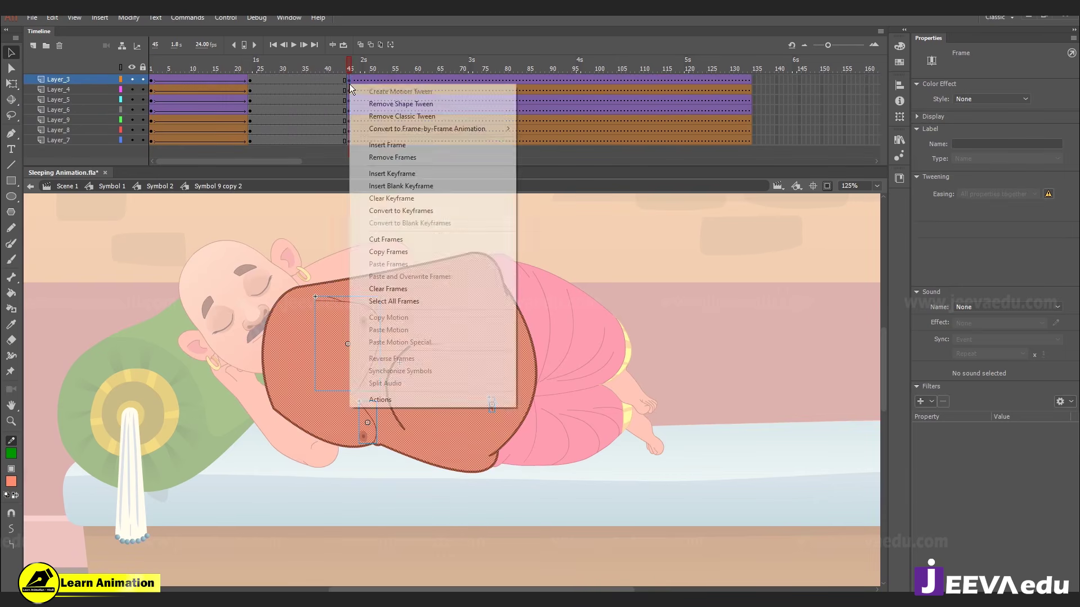
left_click(375, 104)
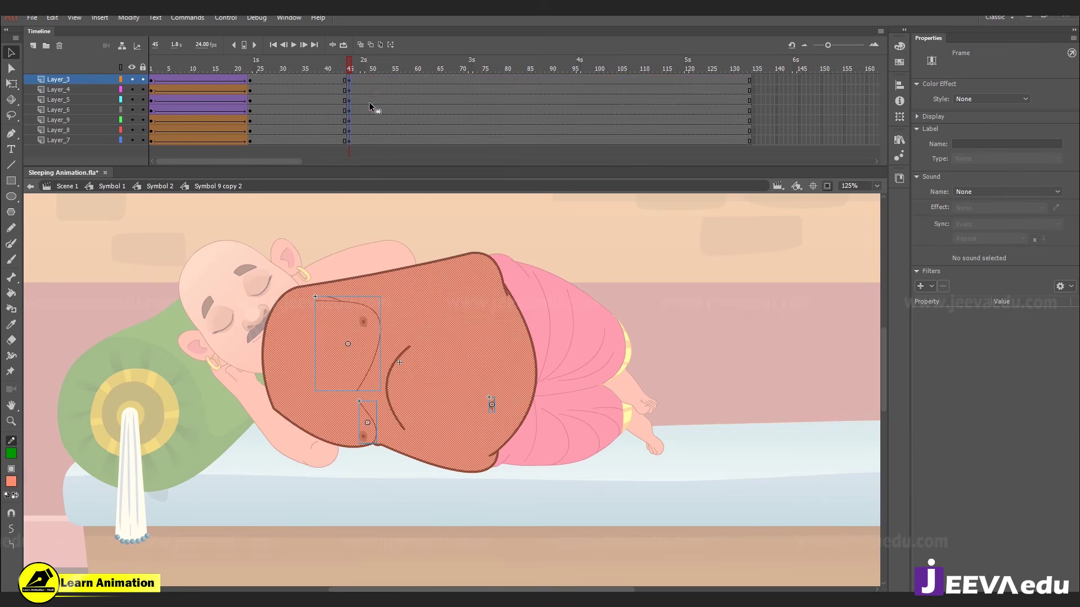
- Create a classic tween on Layer_3 and a shape tween on Layer_4 between frames 23 and 45
left_click(313, 80)
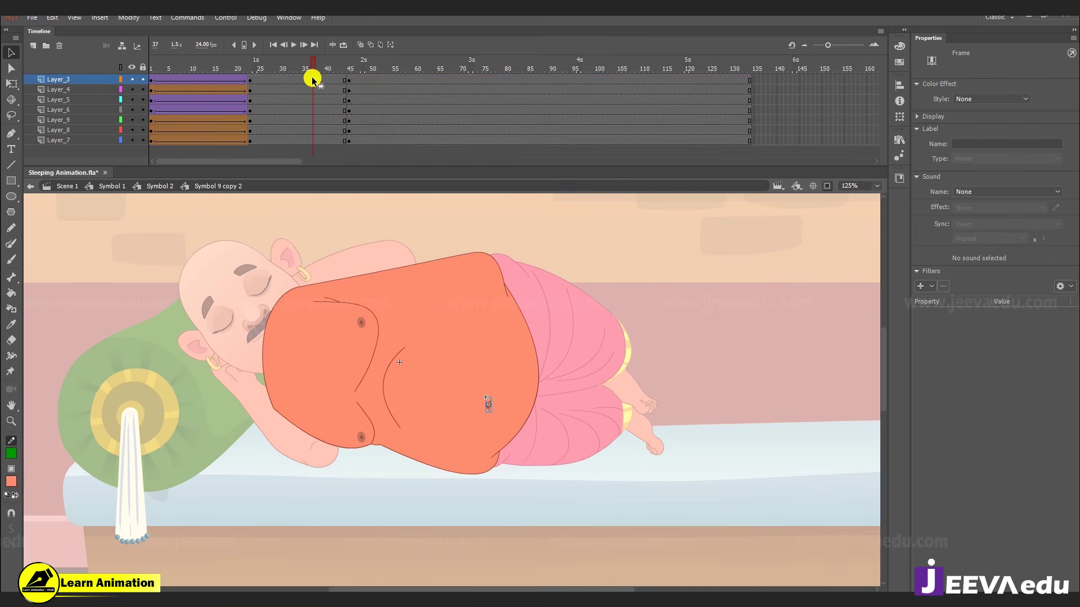
right_click(312, 80)
left_click(341, 108)
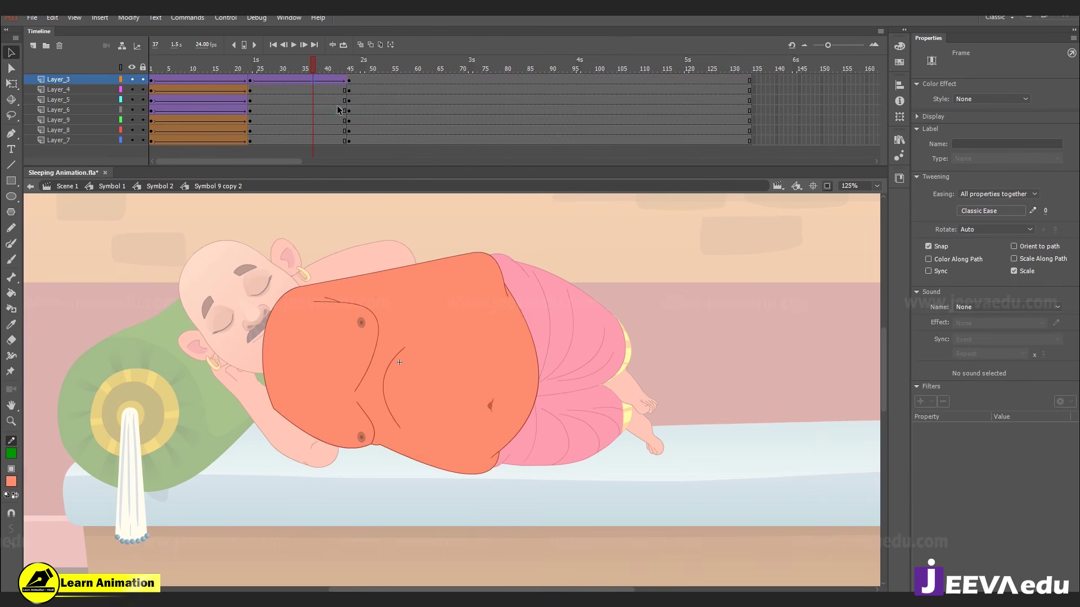
left_click(309, 90)
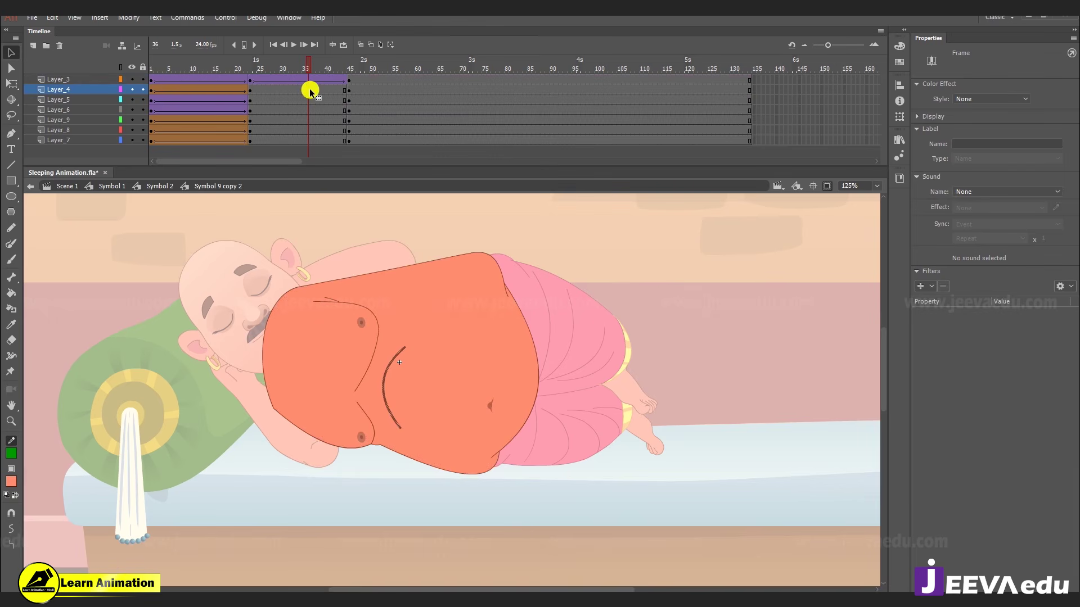
right_click(310, 90)
left_click(312, 123)
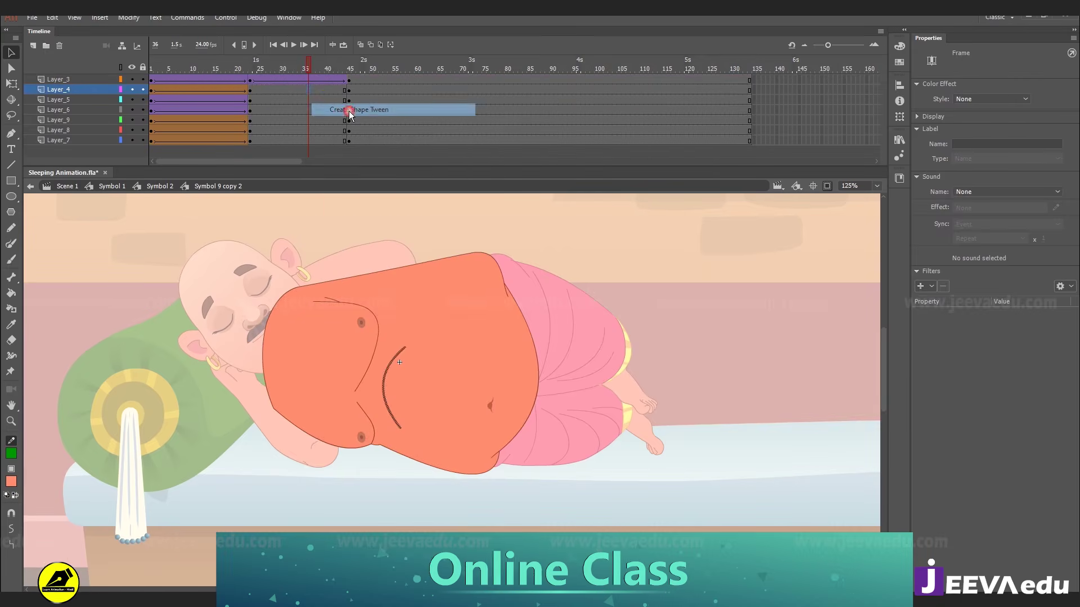
- Create classic tweens on Layer_5 and Layer_6 between frames 23 and 45
left_click(321, 100)
right_click(324, 101)
left_click(352, 134)
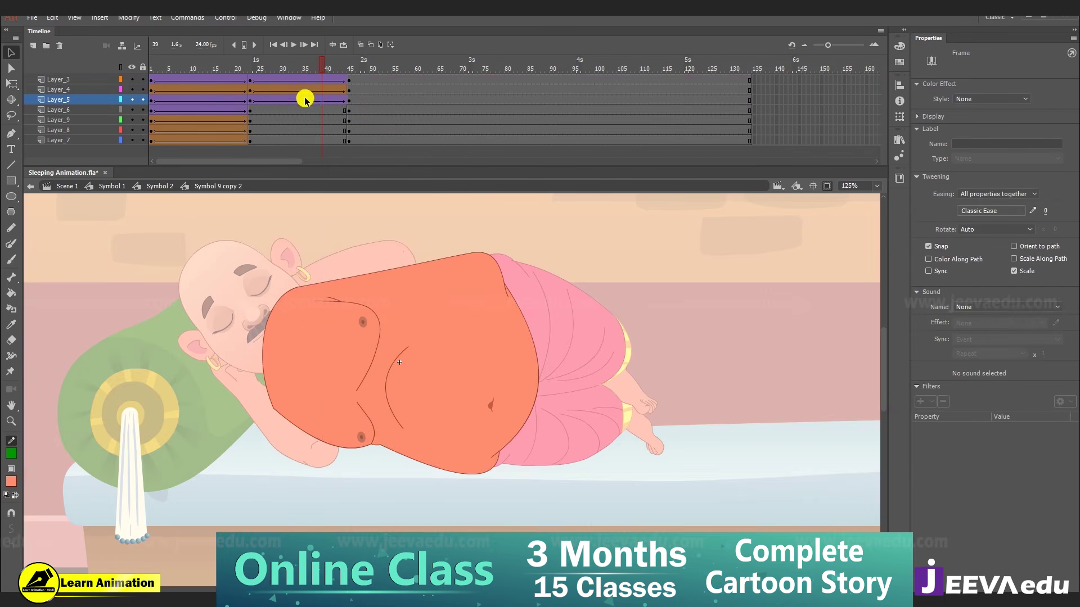
left_click(309, 110)
right_click(308, 110)
left_click(336, 144)
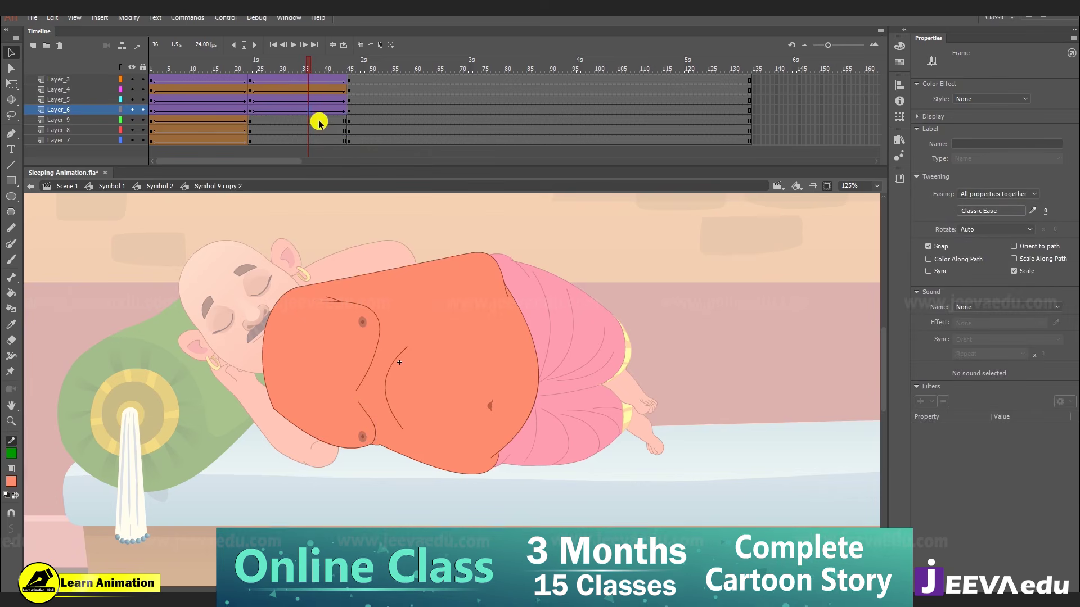
- Create shape tweens on Layer_9, Layer_8 and Layer_7 between frames 23 and 45, and set the ease of all layers' second tweens to 100
left_click_drag(315, 119, 309, 139)
right_click(309, 139)
left_click(345, 157)
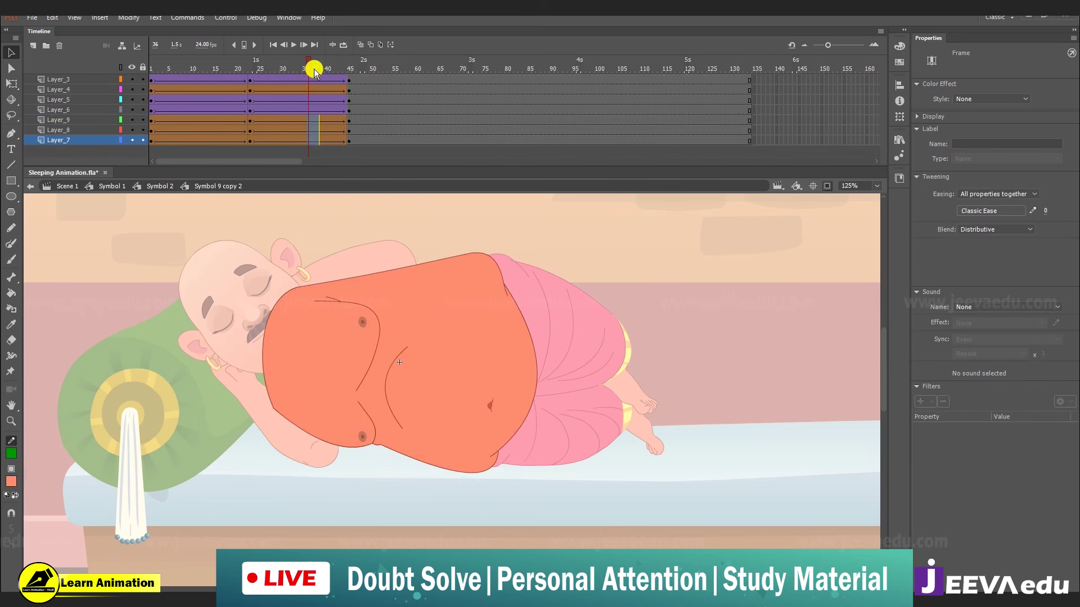
left_click_drag(314, 79, 332, 150)
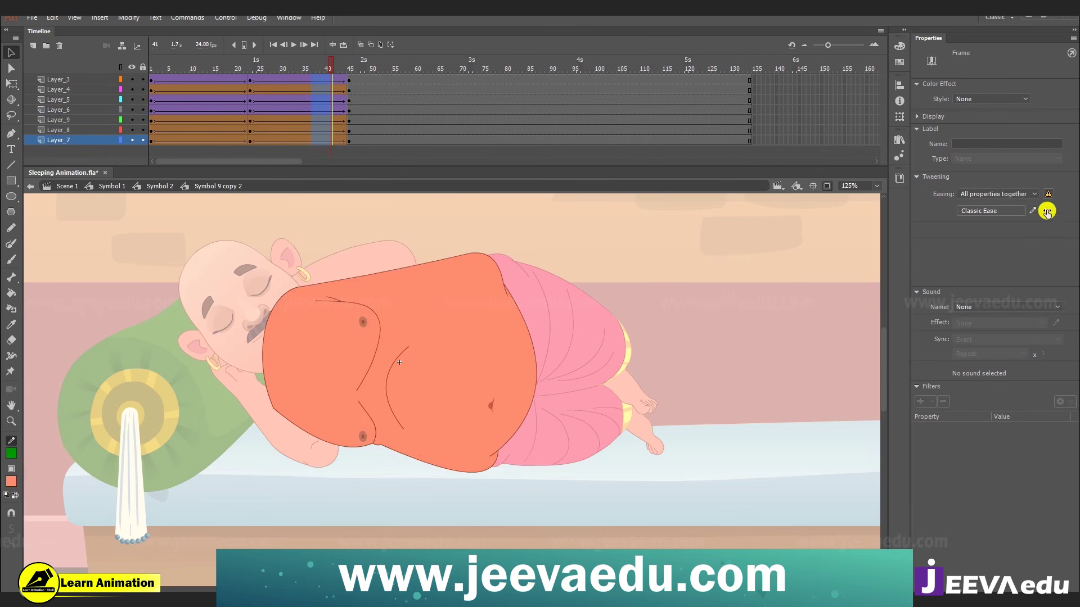
left_click_drag(1046, 210, 1046, 29)
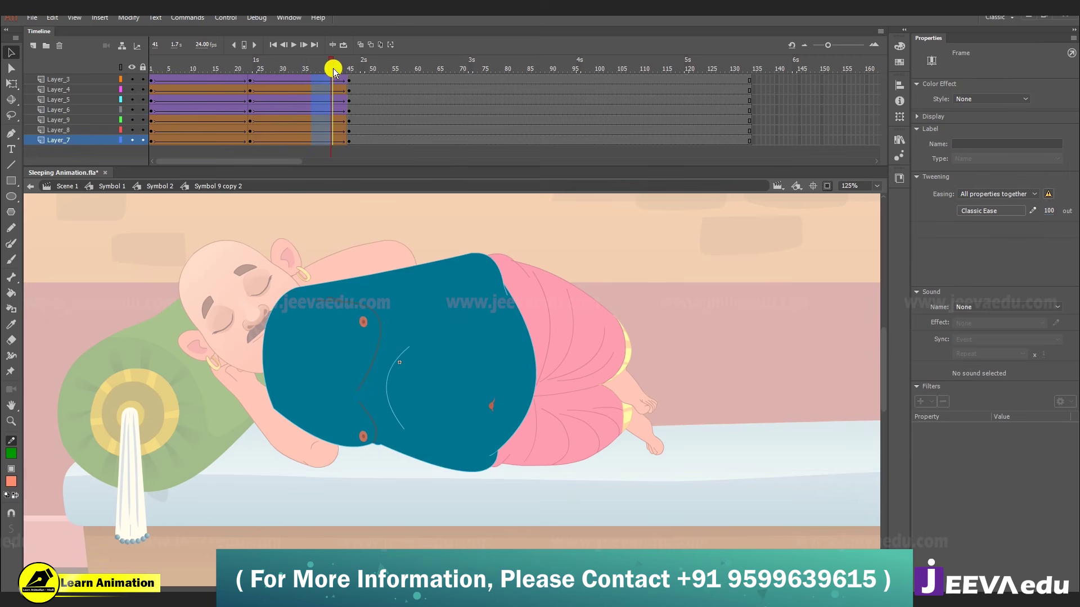
- Play and scrub the torso animation up to frame 45 to examine the breathing motion around the belly line and navel
key("Return")
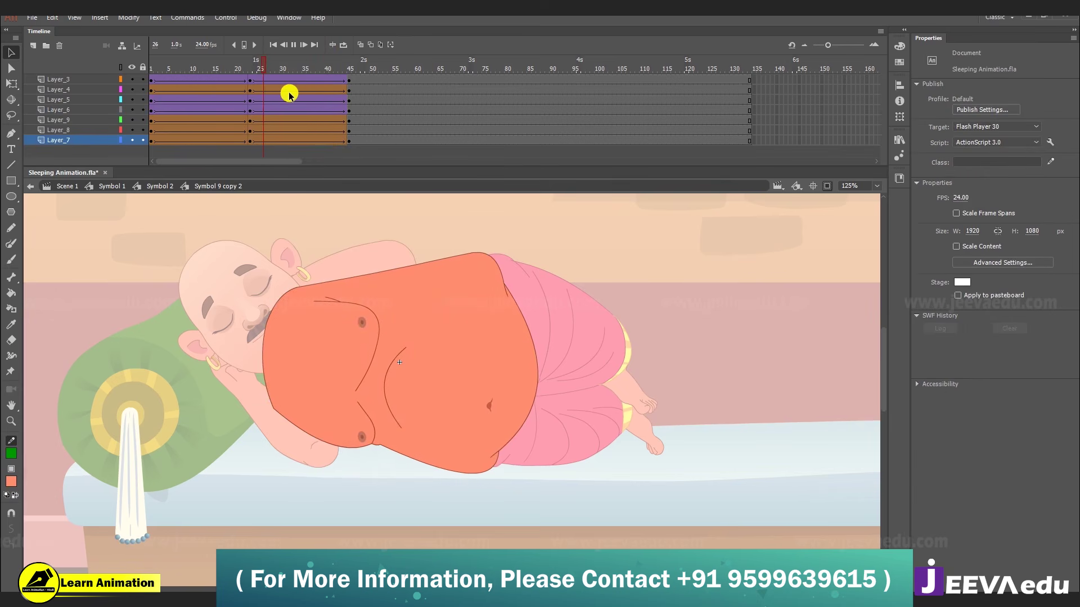
left_click(256, 71)
mouse_move(255, 72)
left_mouse_down()
mouse_move(360, 83)
mouse_move(203, 93)
mouse_move(326, 101)
mouse_move(244, 99)
mouse_move(312, 108)
mouse_move(191, 111)
mouse_move(350, 114)
left_mouse_up()
key("z")
left_click(444, 355)
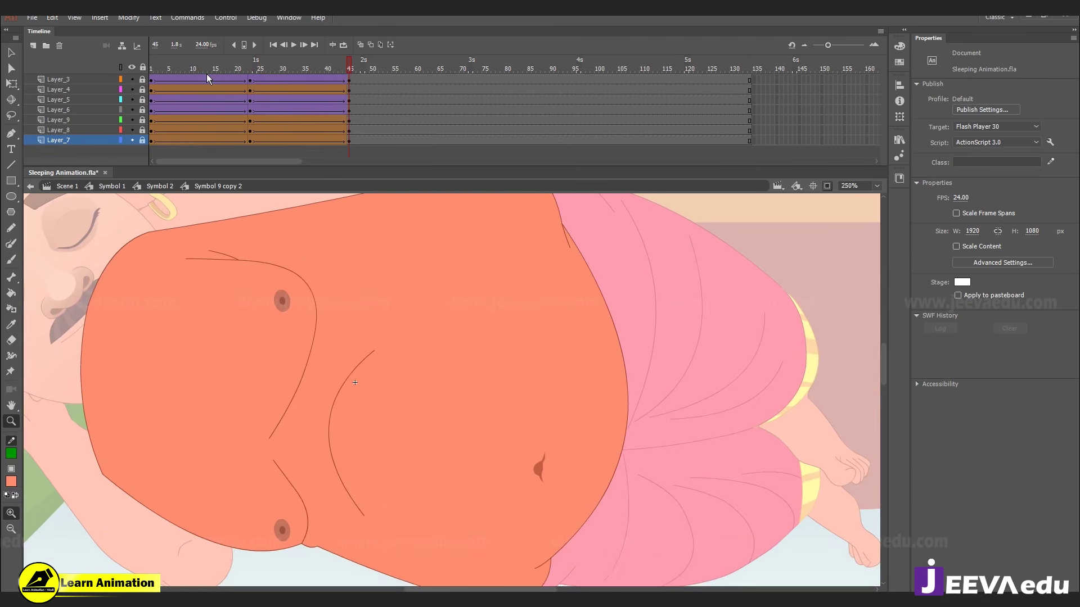
key("Return")
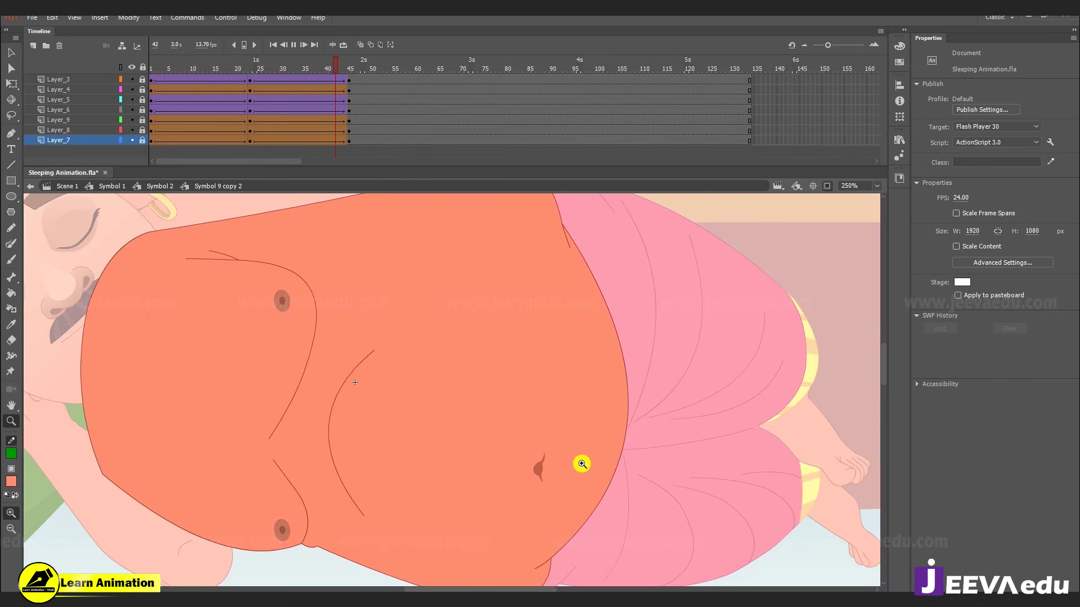
key("Return")
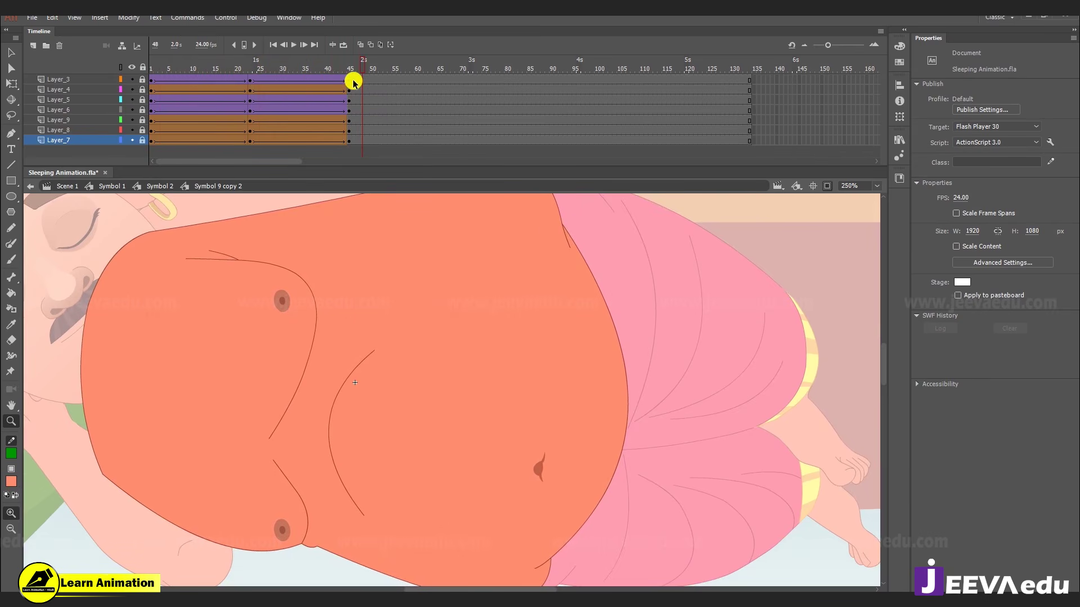
- Remove all frames after frame 45 on every torso layer and play back the shortened loop
left_click_drag(355, 103, 538, 170)
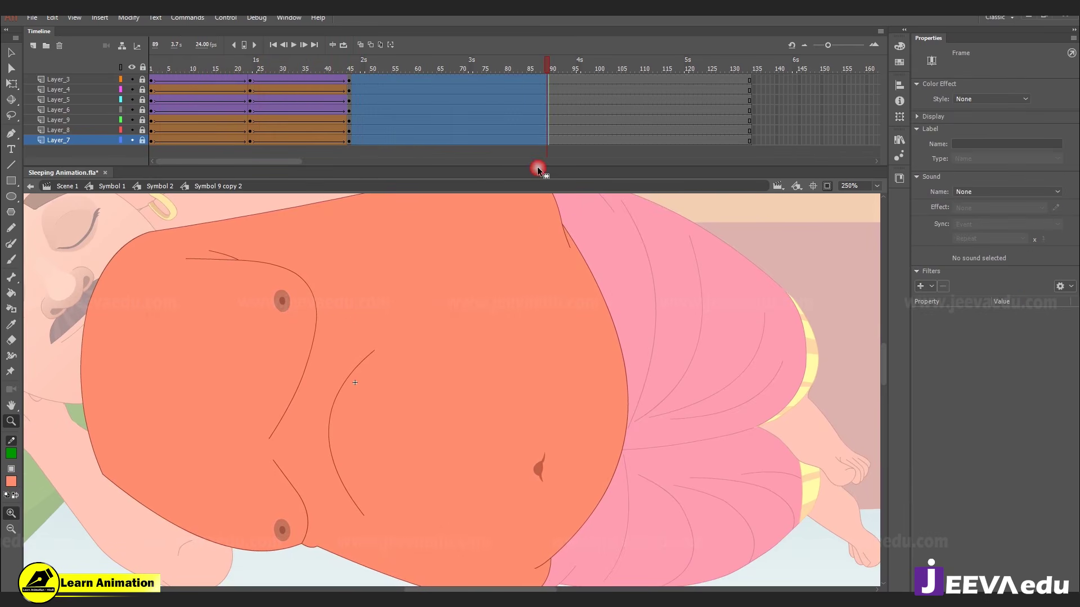
key("shift+F5")
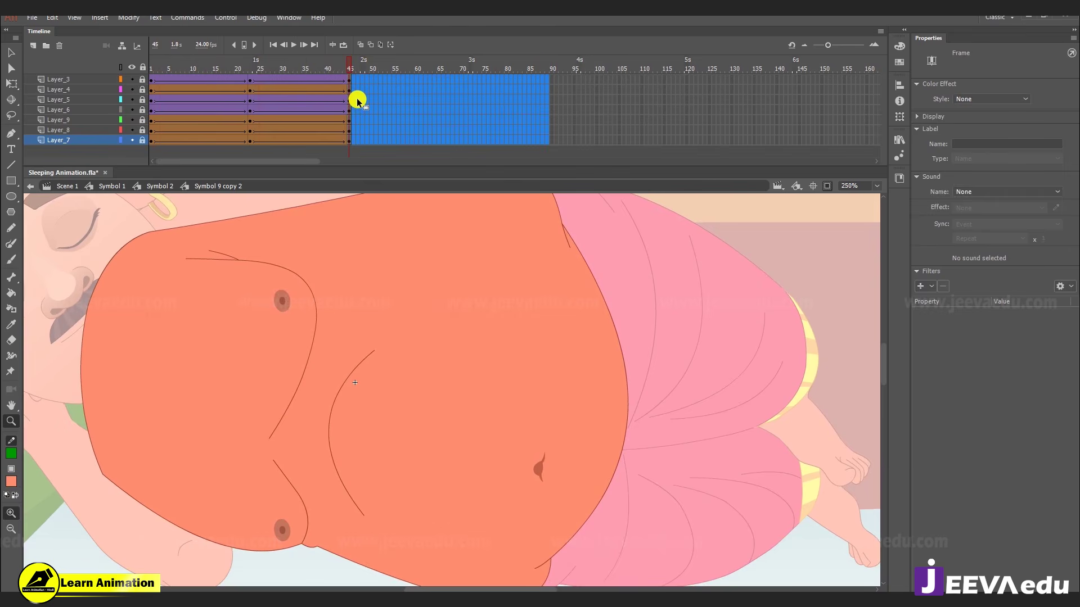
key("Return")
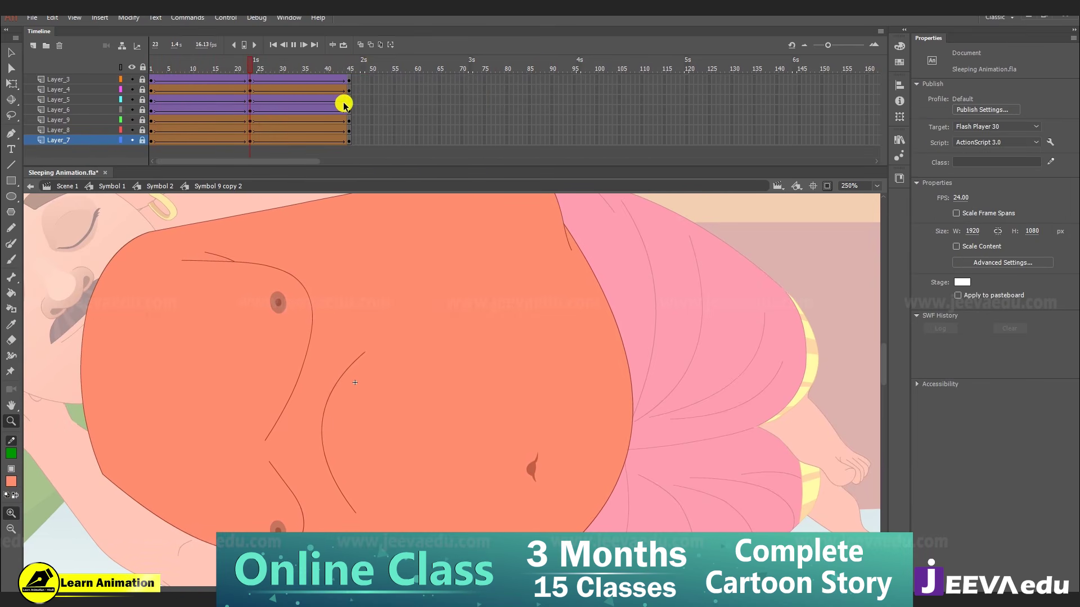
key("Return")
- Return to Symbol 2, open the head symbol for editing and remove the frames after frame 45 on all its layers
left_click(151, 188)
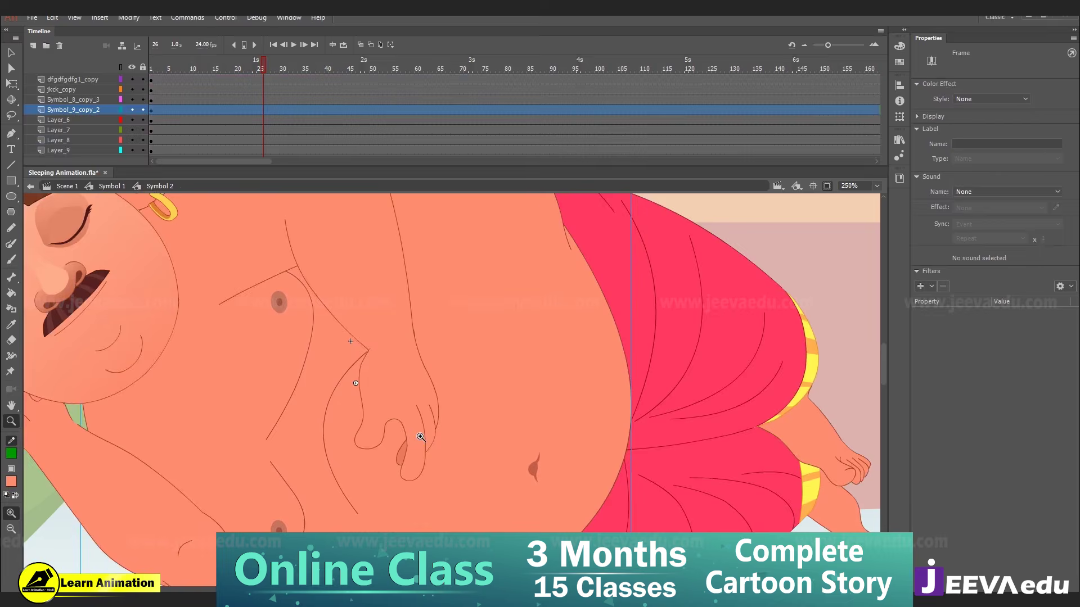
left_click(420, 436, "alt")
left_click_drag(479, 411, 476, 429)
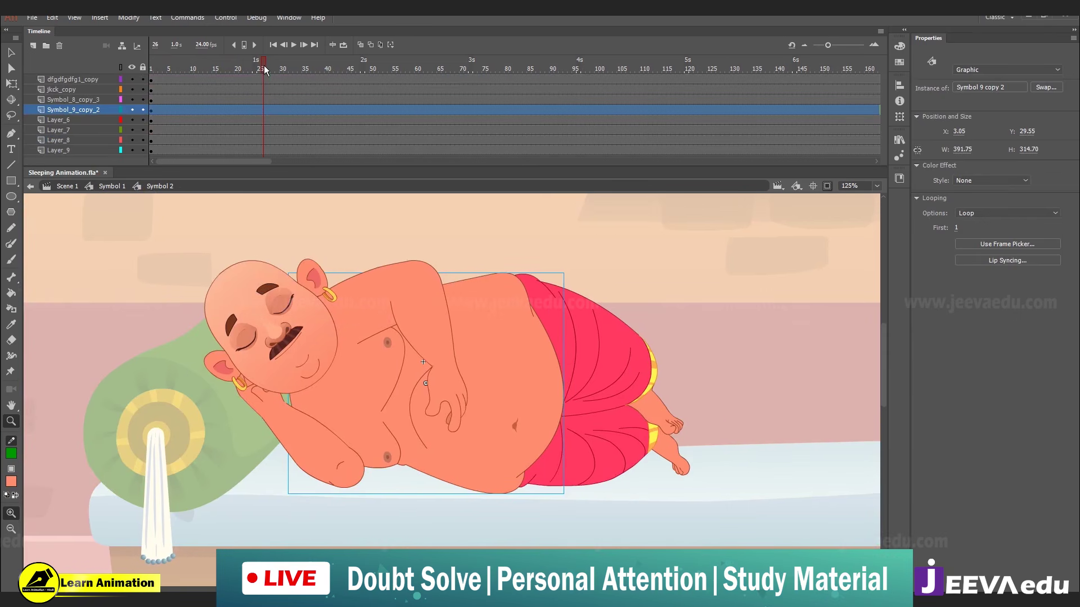
left_click(85, 95)
key("v")
double_click(290, 340)
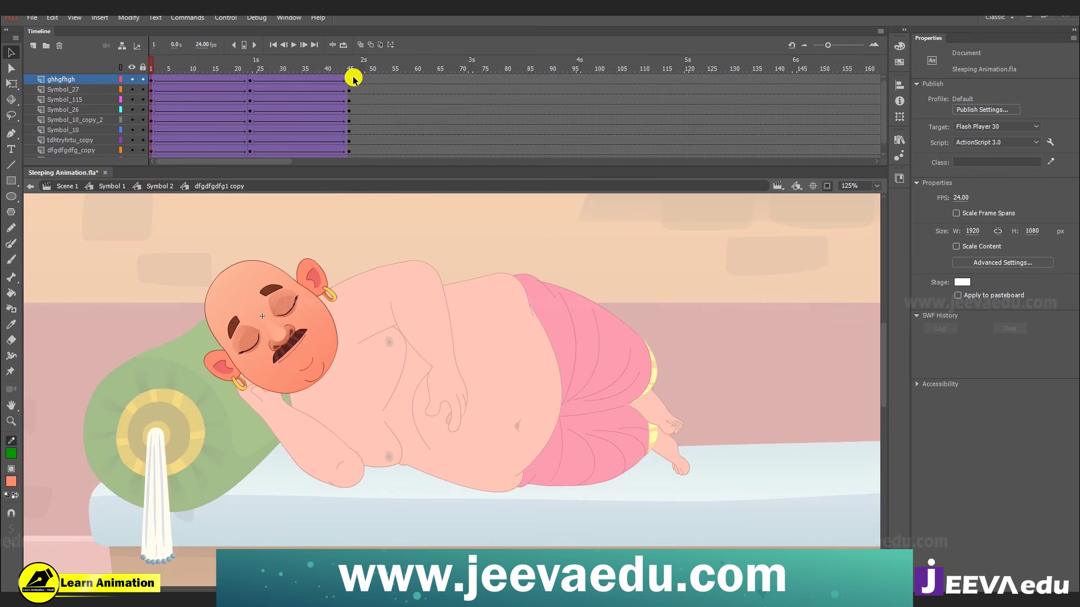
left_click_drag(353, 79, 531, 258)
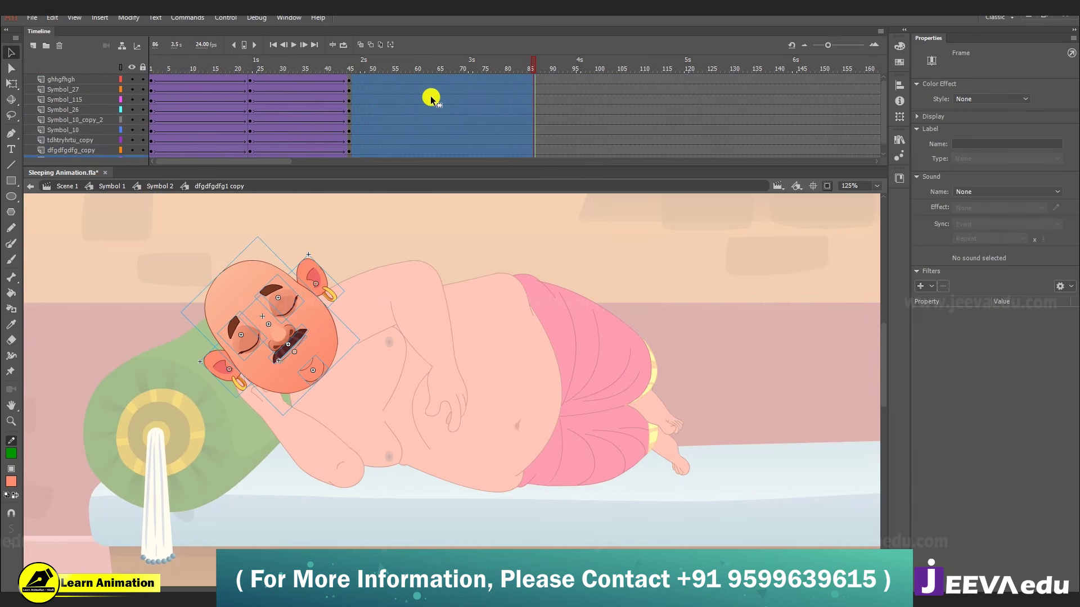
key("shift+F5")
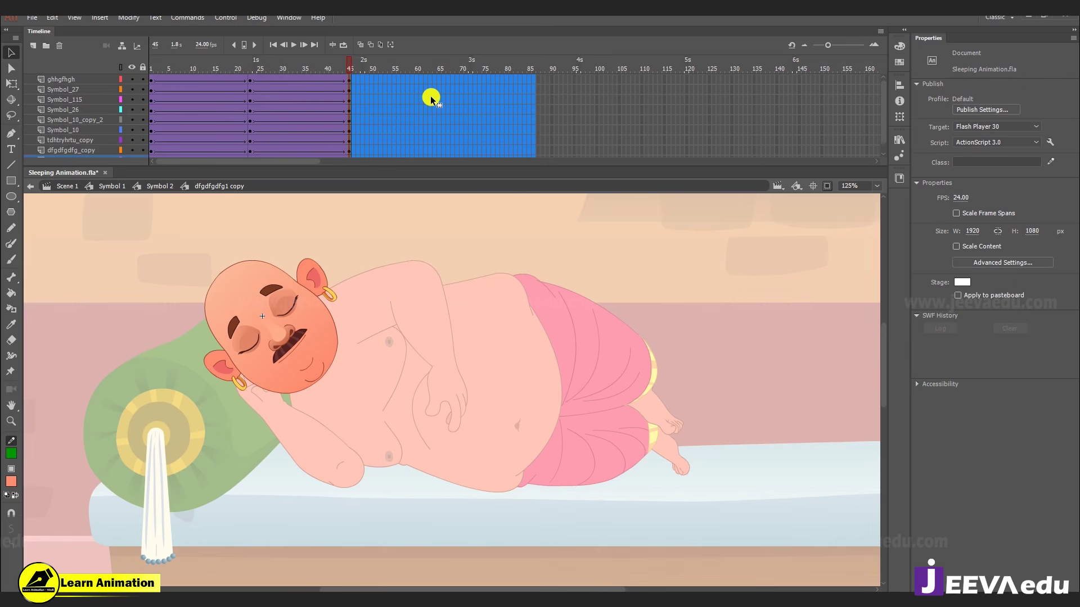
- Return to Symbol 2 and play the whole figure from frame 1 to examine how head and torso breathing loop together
left_click(160, 186)
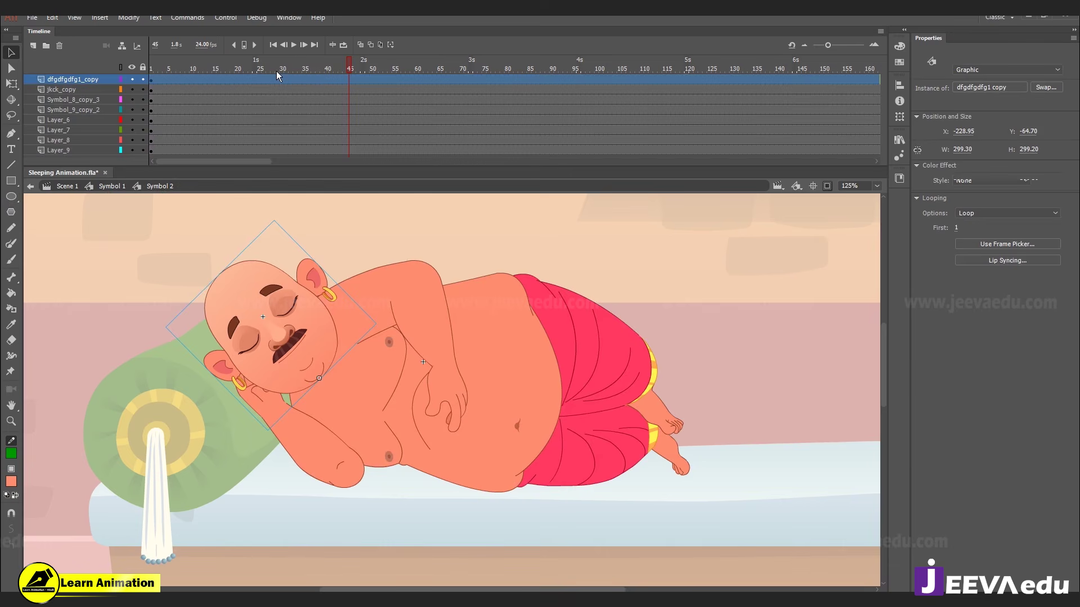
left_click(273, 44)
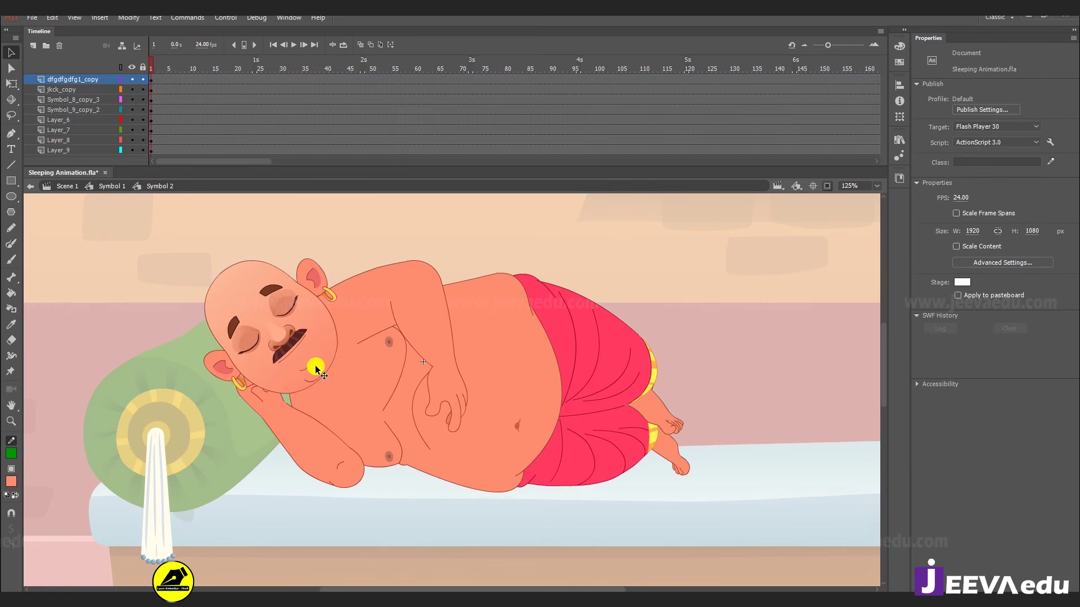
key("Return")
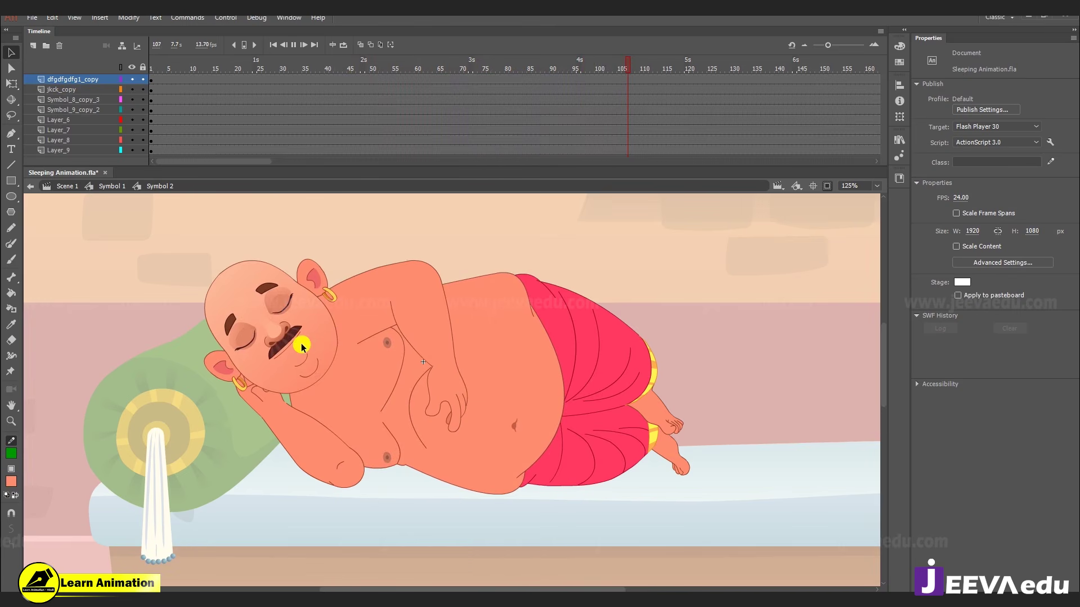
key("Return")
left_click(421, 392)
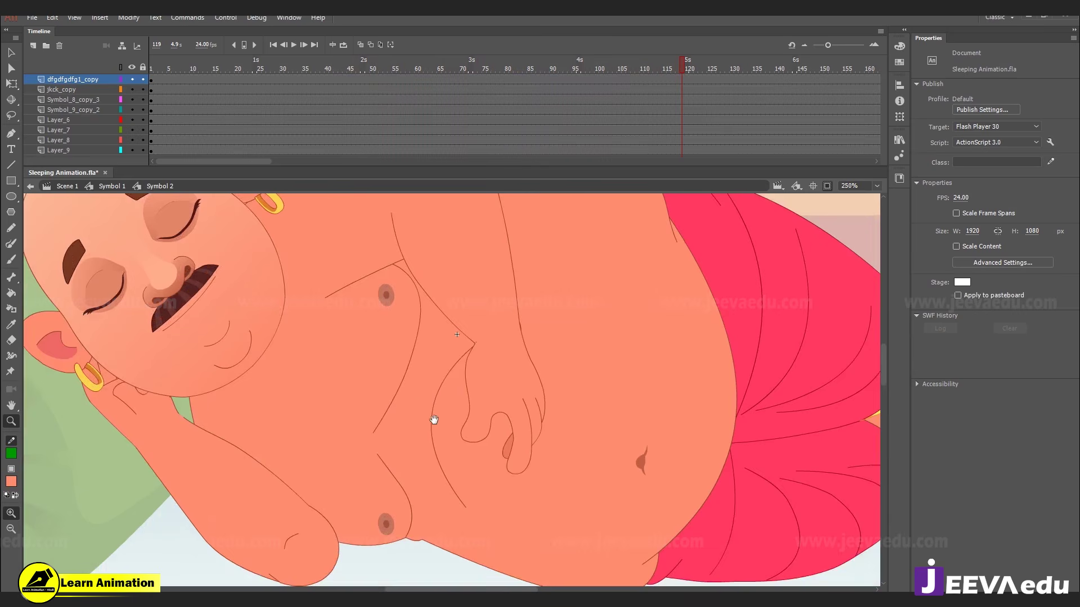
key("Return")
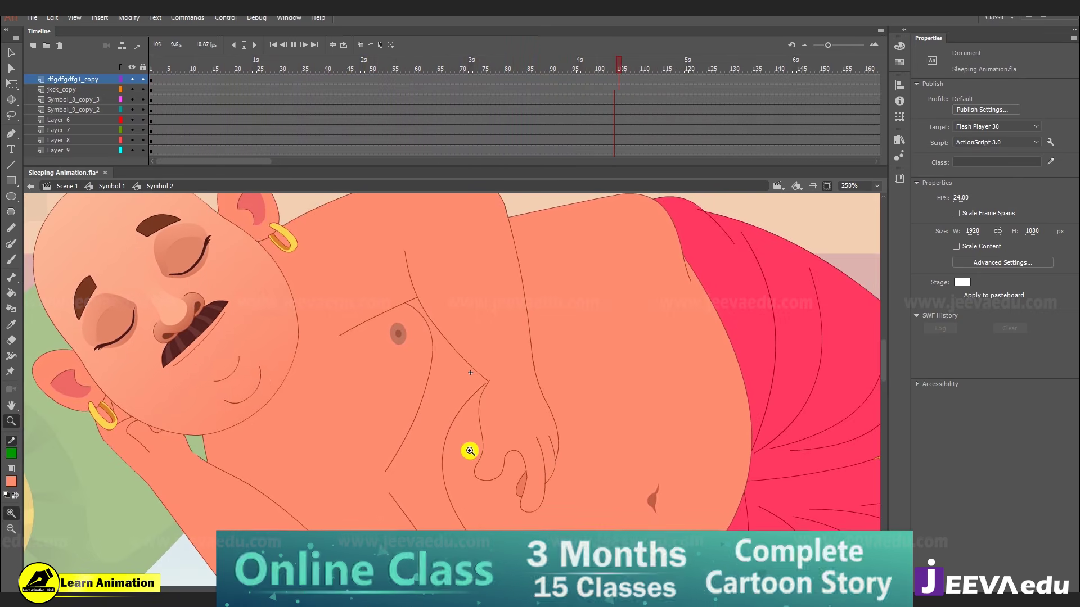
- Switch to the Google Meet window, admit the waiting participant to the call and return to the sleeping-man animation
left_click(354, 405, "alt")
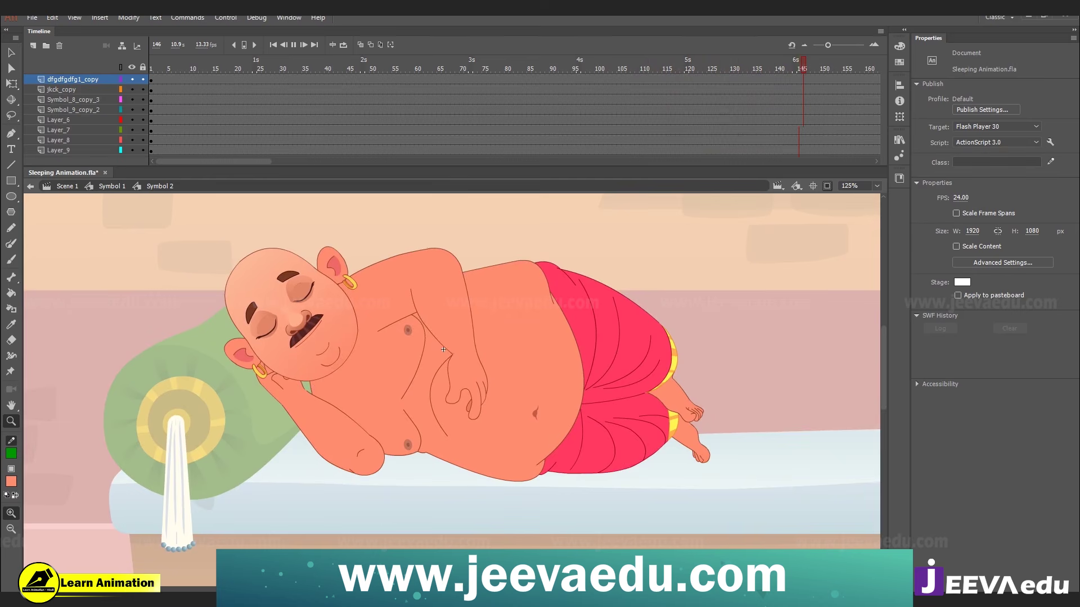
left_click(264, 526)
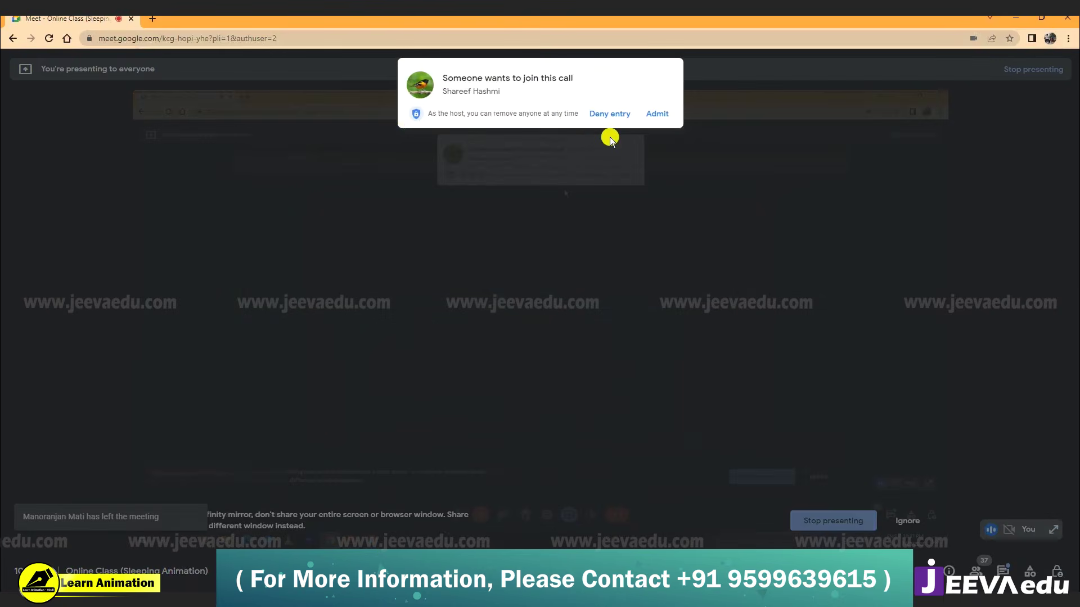
left_click(652, 112)
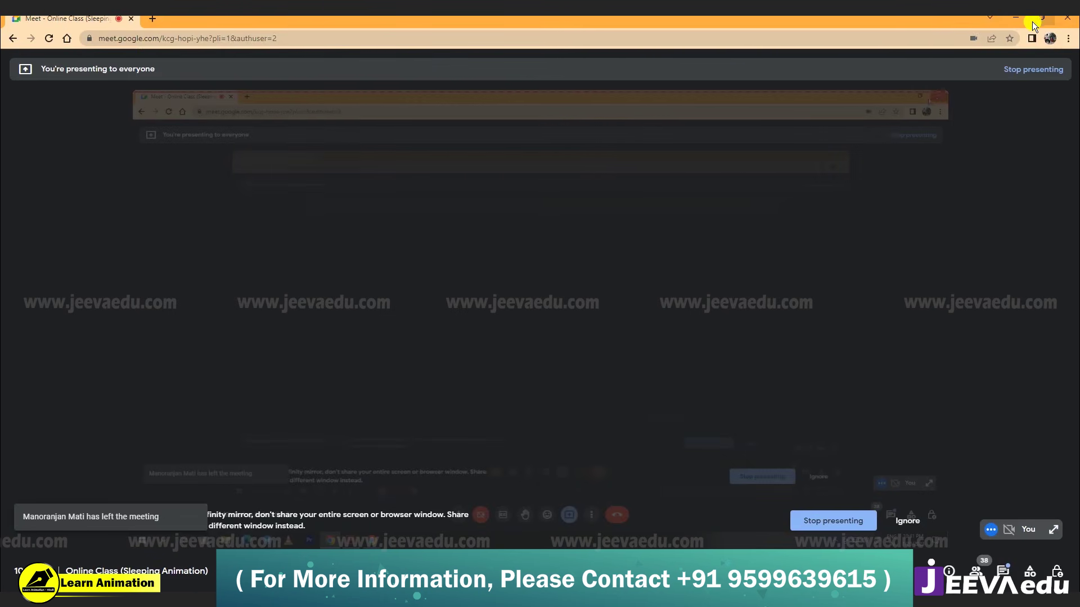
left_click(1012, 20)
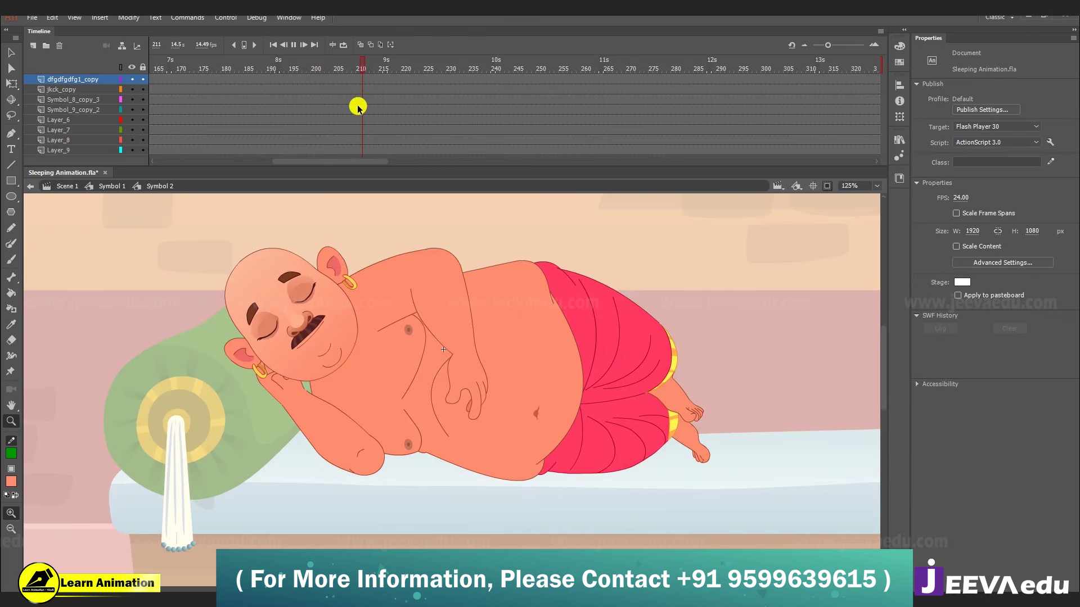
- Stop playback, replay the whole figure from frame 1 and scrub between frames 46 and 20 to examine the breathing motion
left_click(376, 130)
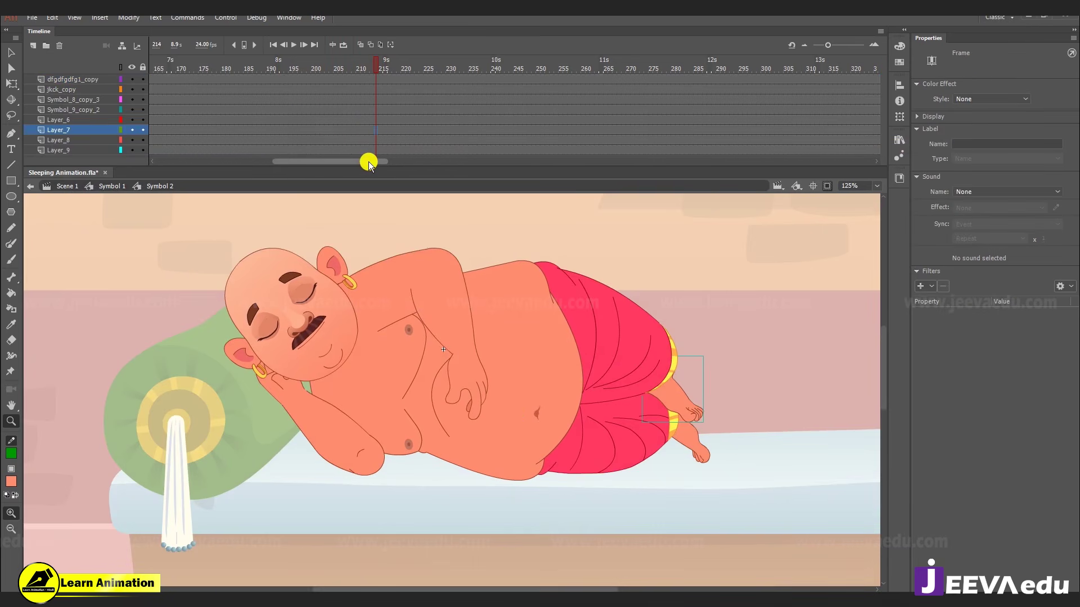
left_click_drag(369, 161, 193, 165)
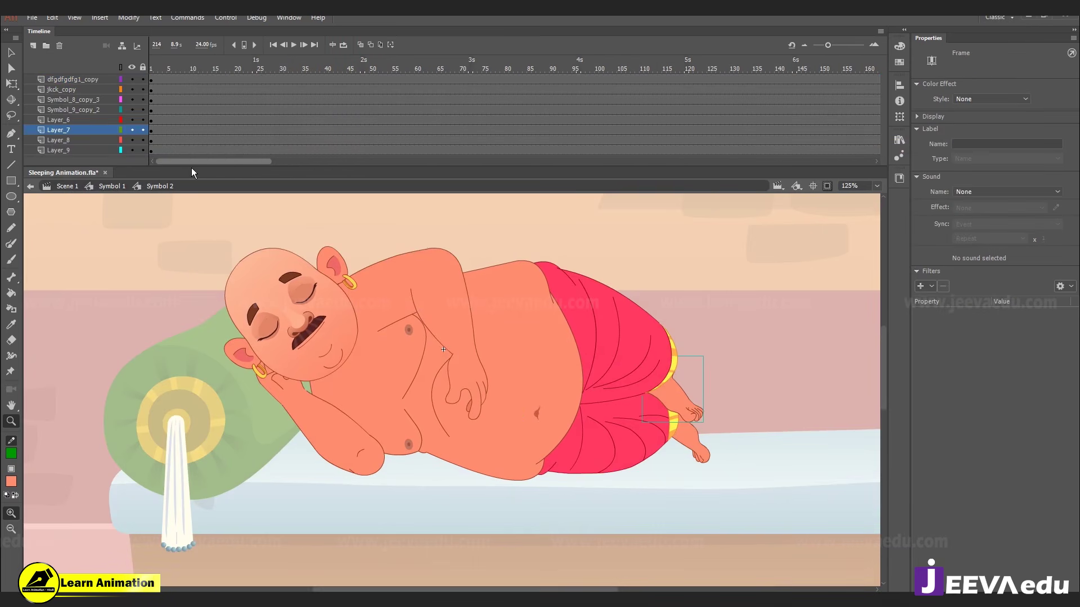
left_click(178, 89)
left_click_drag(176, 65, 150, 67)
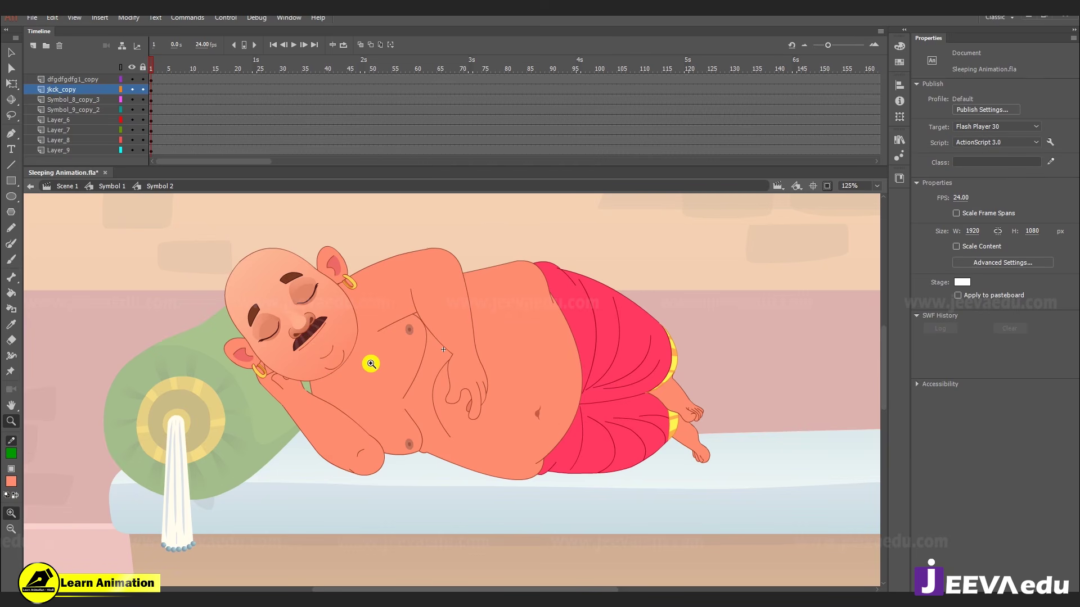
key("v")
left_click_drag(204, 233, 696, 491)
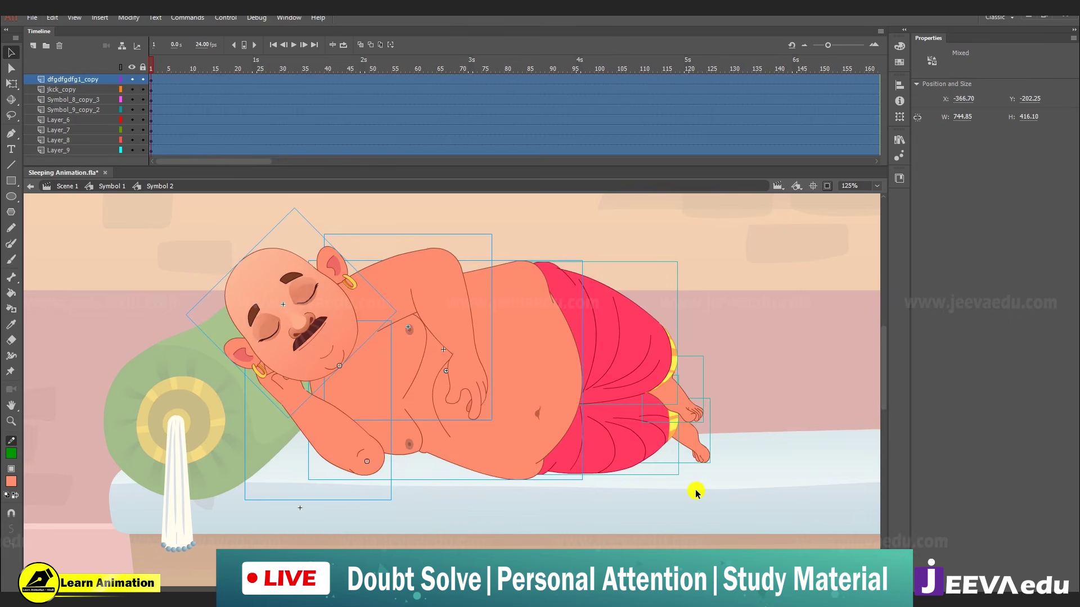
key("Return")
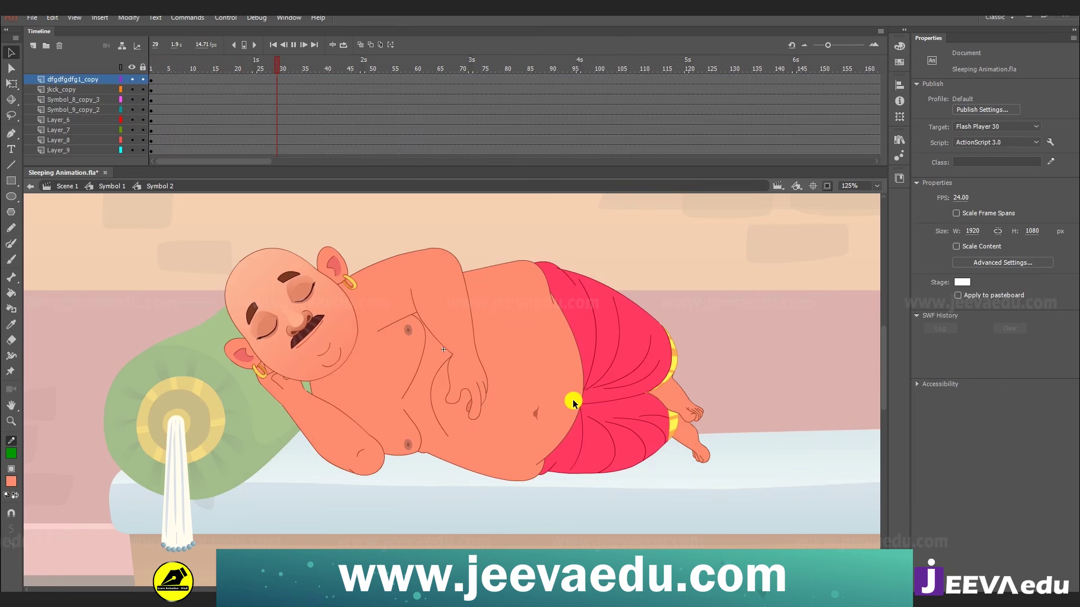
left_click(354, 80)
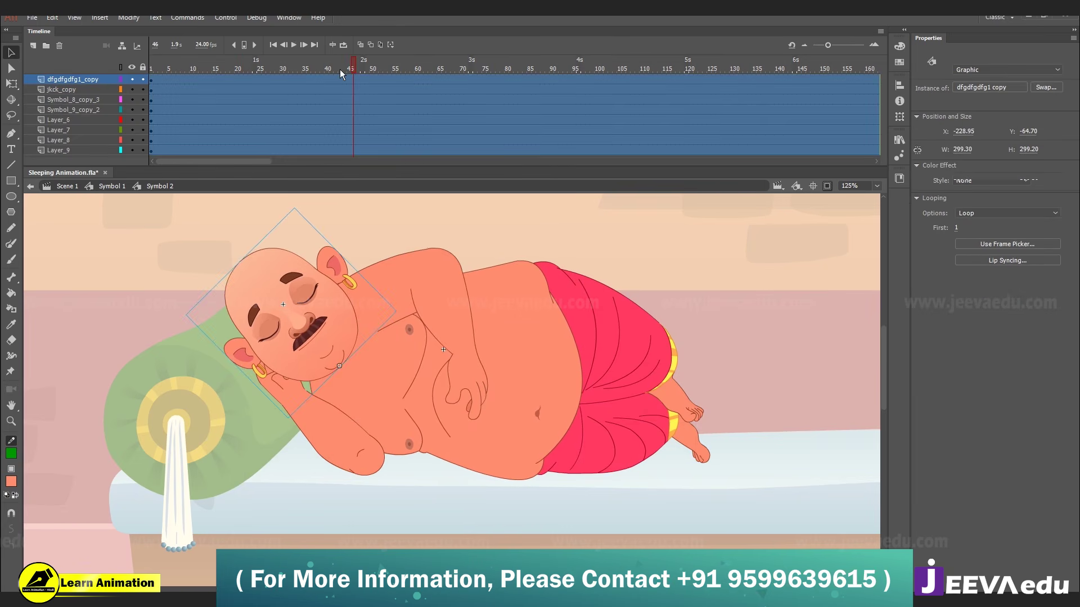
left_click_drag(340, 69, 238, 129)
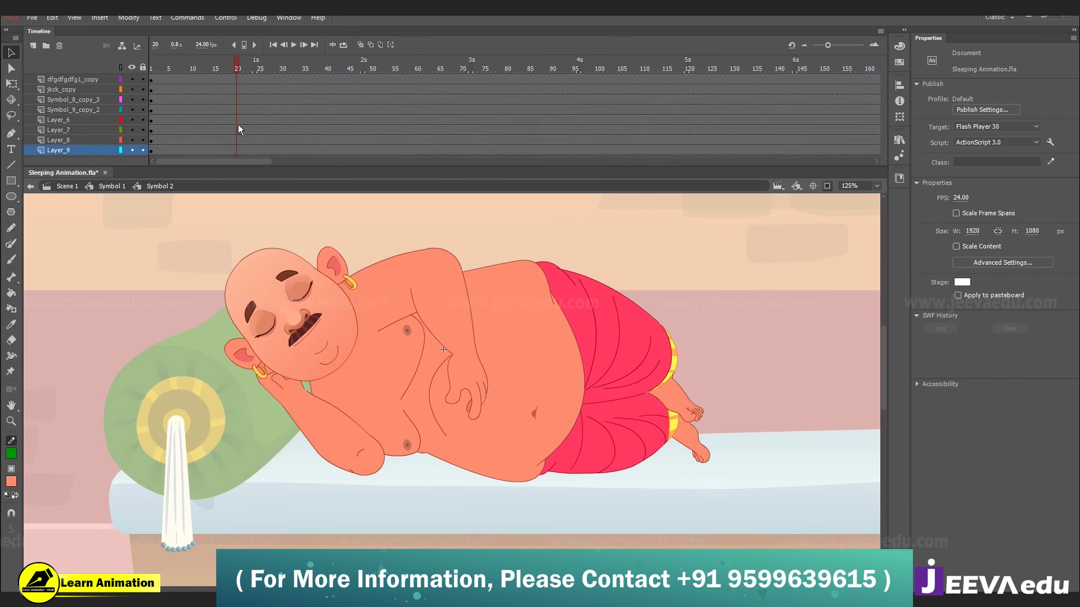
- Compare the upper arm with the breathing torso from frame 1 to frame 20 to examine how it should follow
left_click(468, 356)
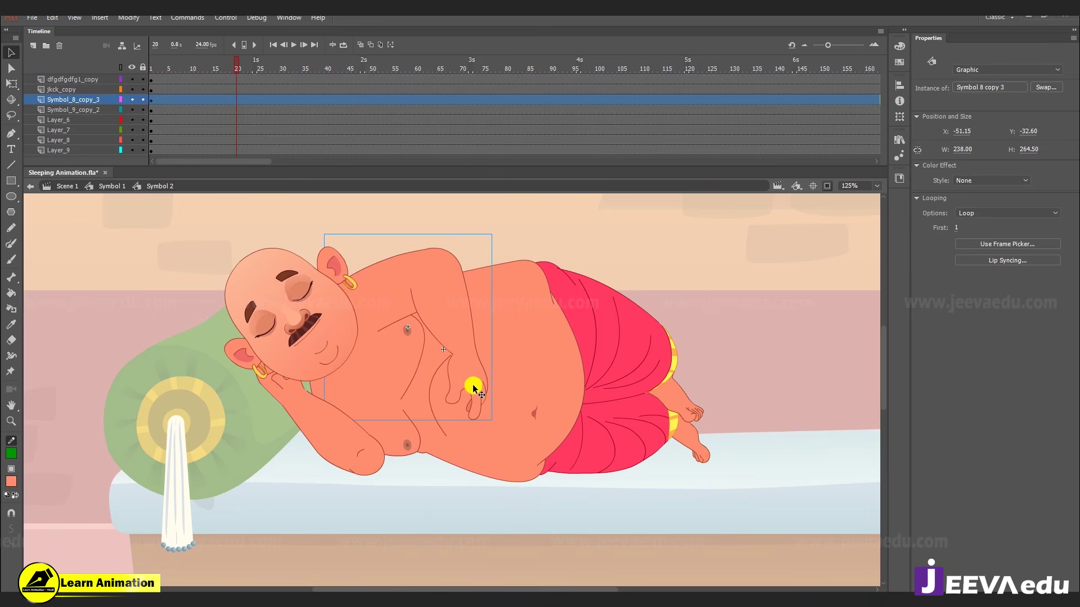
left_click_drag(242, 60, 151, 63)
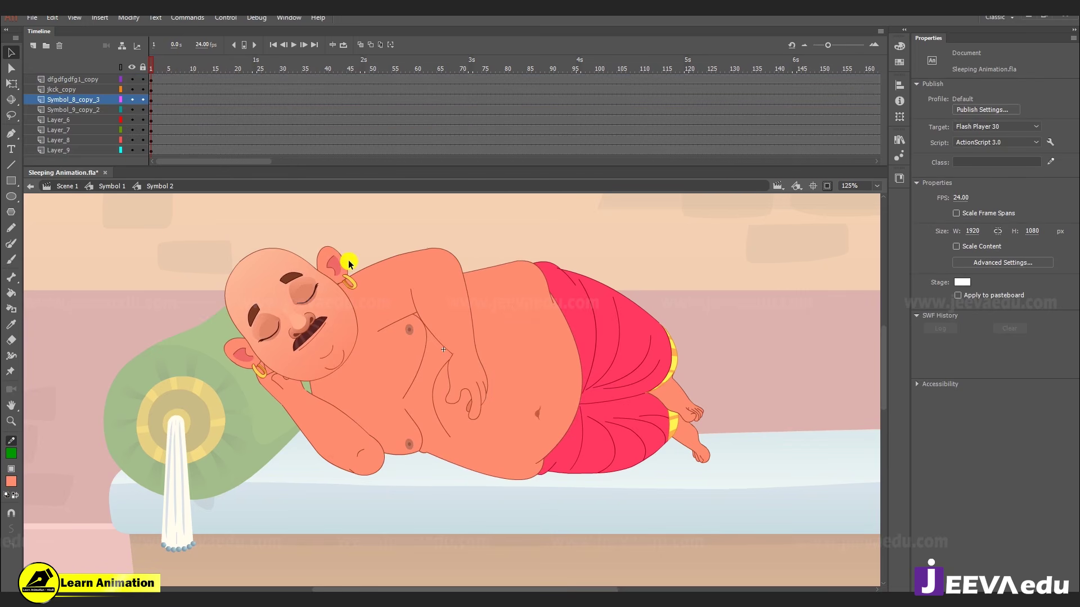
left_click(454, 302)
key("Return")
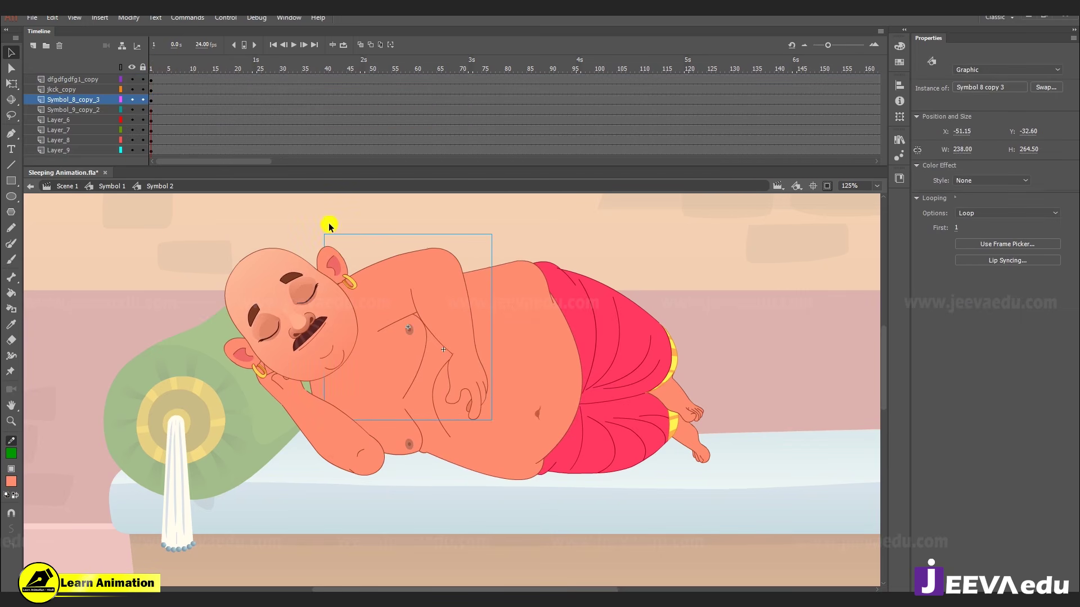
left_click(465, 390)
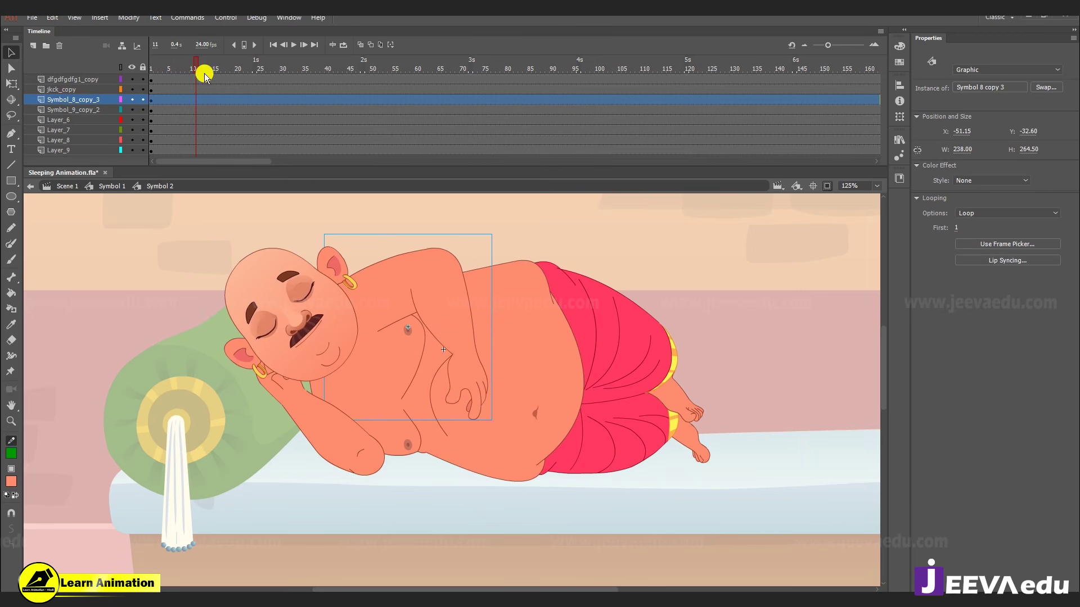
left_click(151, 68)
left_click(449, 330)
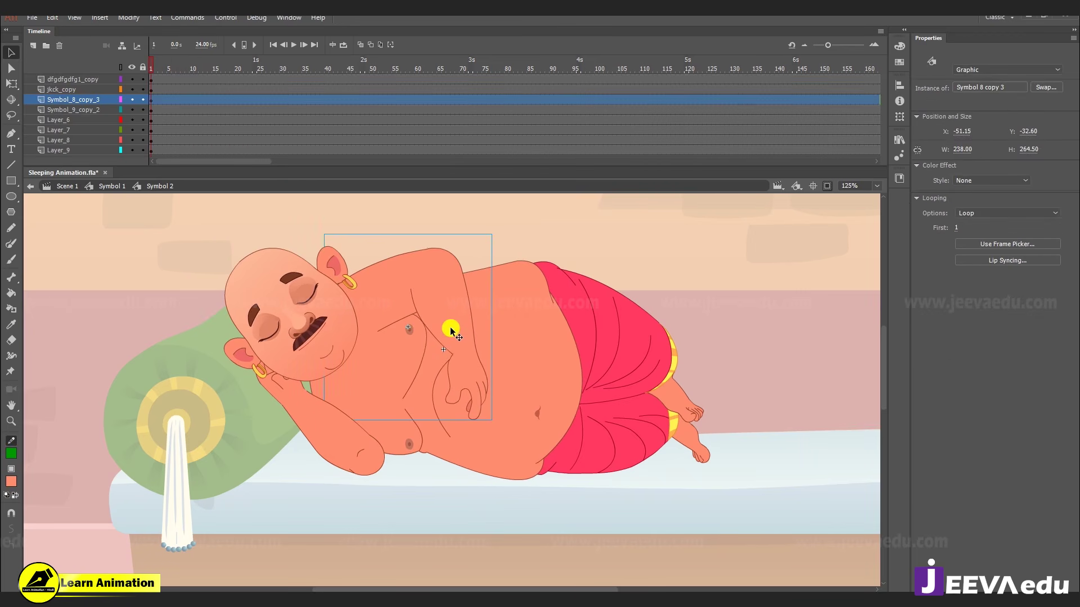
- Open the arm resting on the belly (Symbol 8 copy 3) for editing and distribute all its parts to layers
double_click(405, 275)
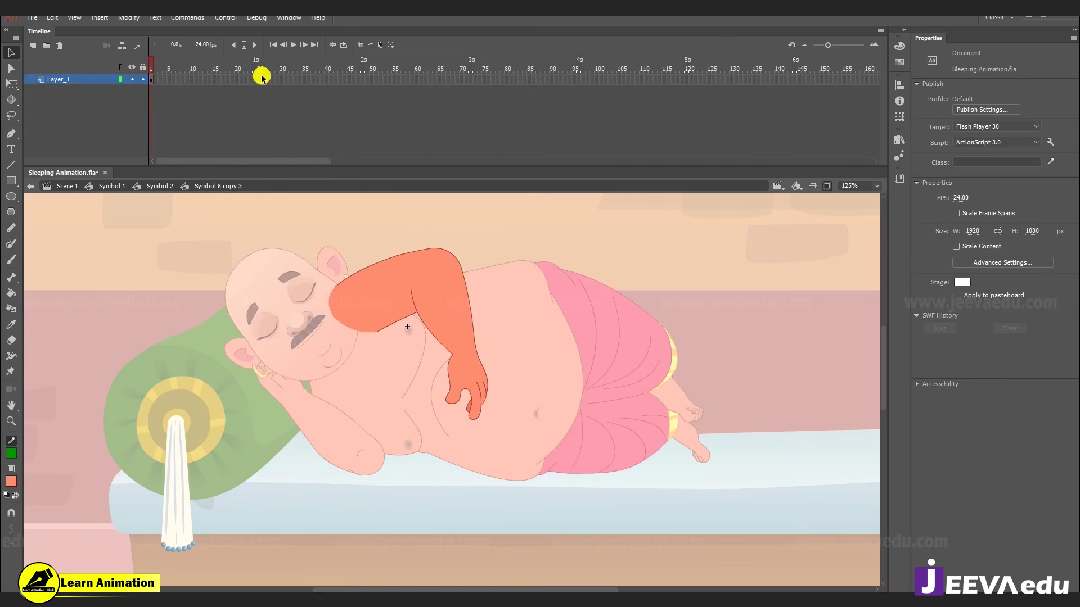
left_click_drag(515, 266, 423, 407)
left_click(461, 331)
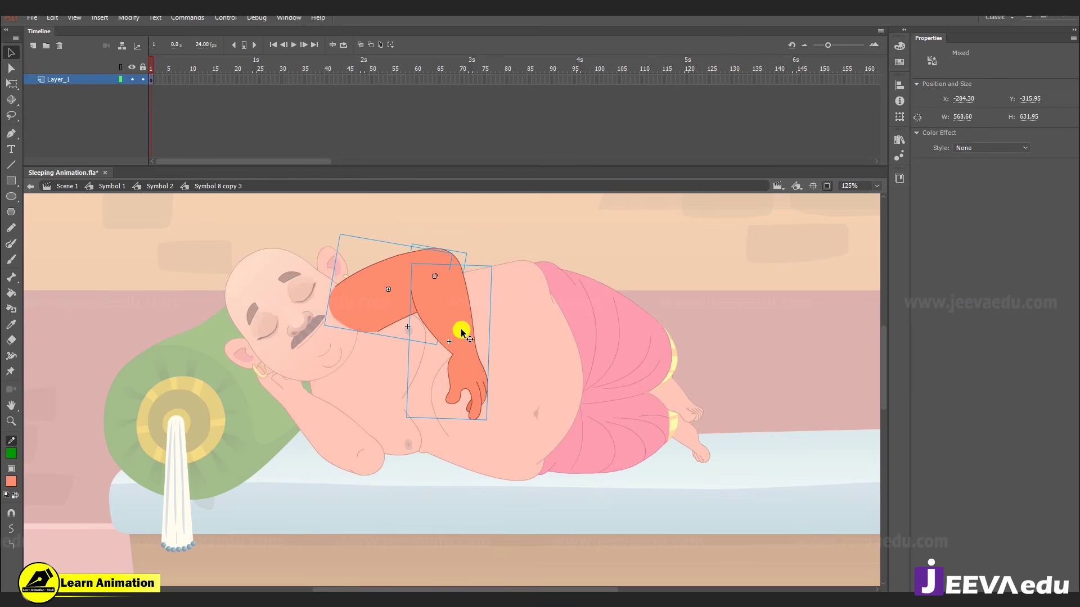
right_click(461, 332)
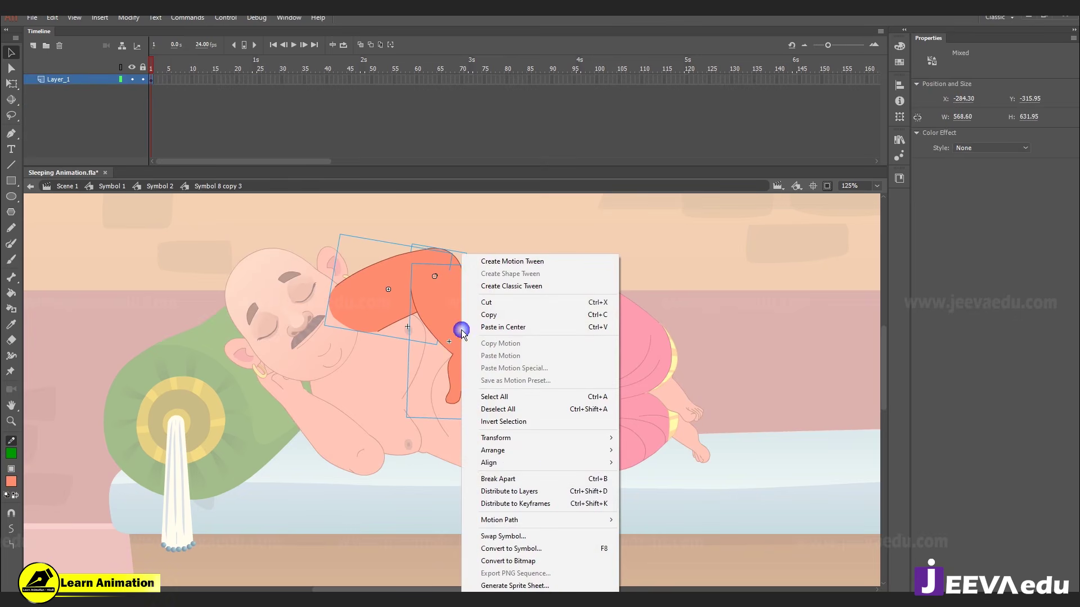
left_click(521, 493)
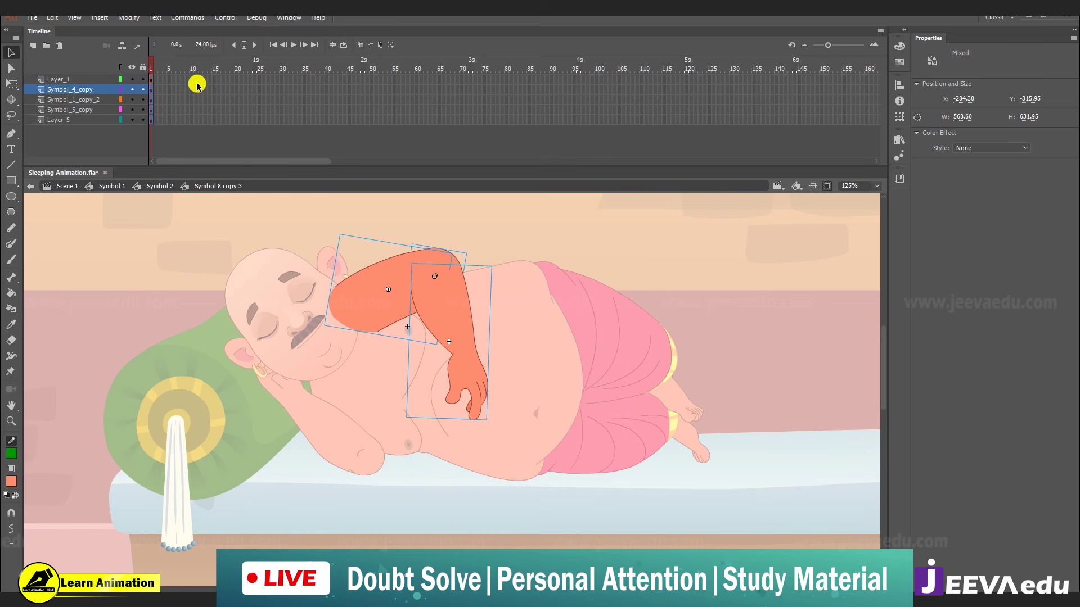
- Extend the frames of all five arm layers past frame 160
left_click_drag(197, 84, 671, 60)
key("F5")
left_click(295, 88)
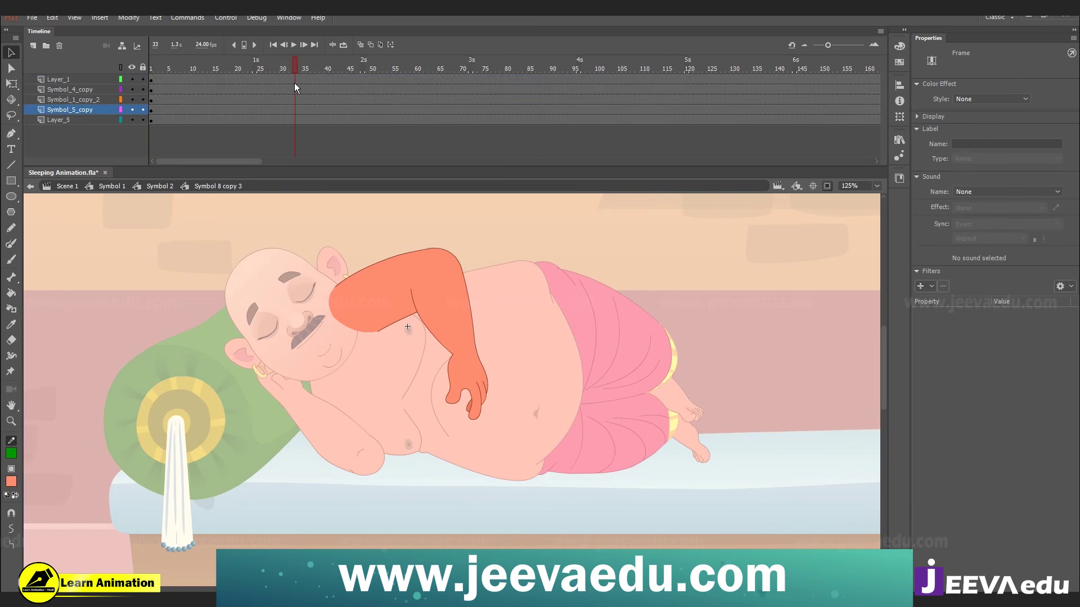
- Move the forearm away from the upper arm to check the separate parts, and undo the move
left_click(97, 100)
left_click(386, 299)
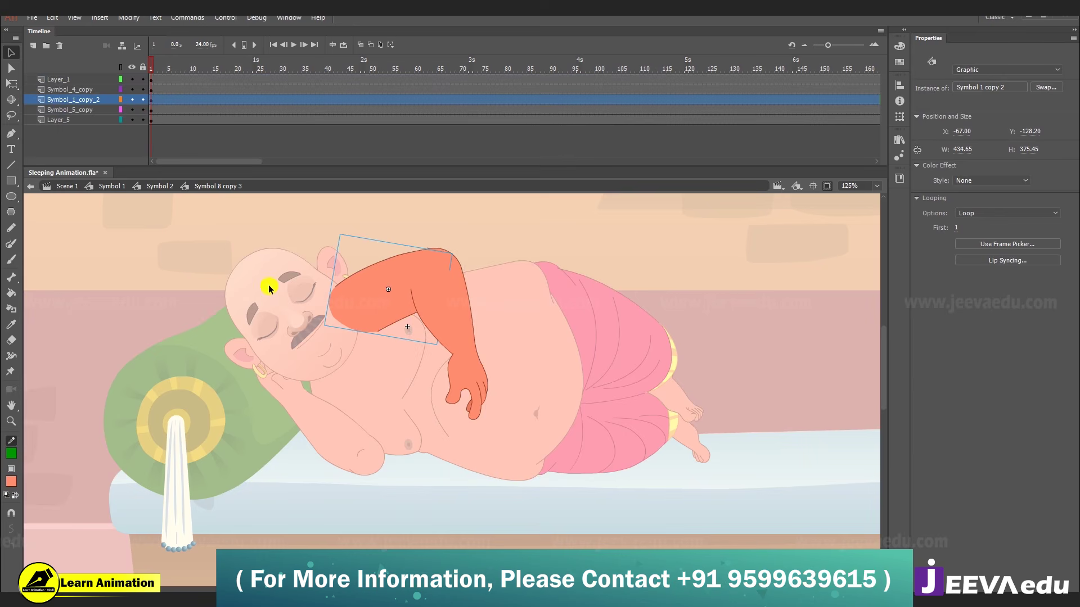
left_click_drag(440, 331, 490, 338)
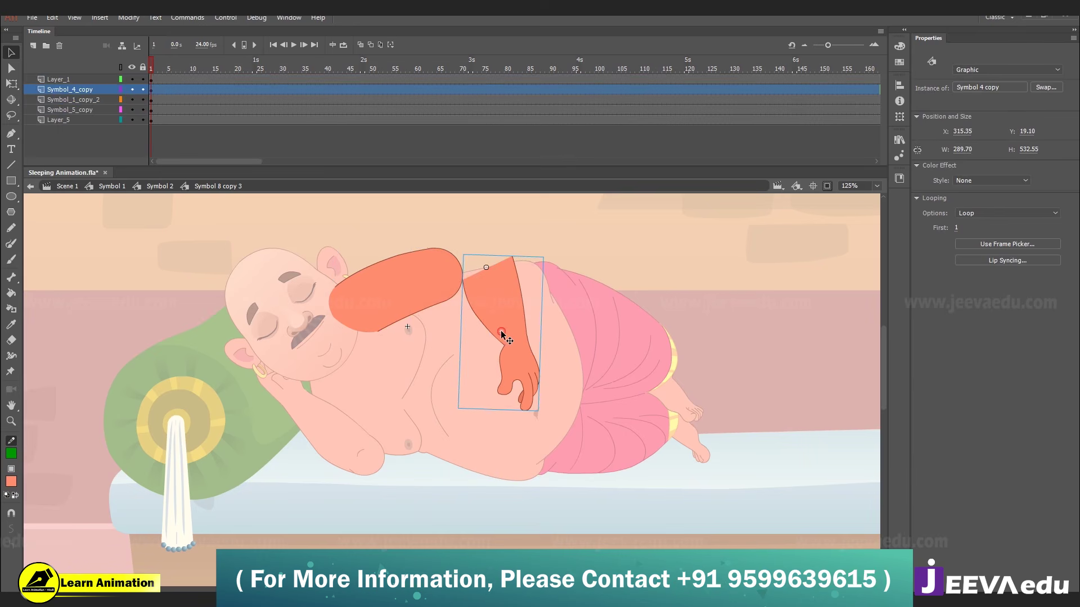
key("ctrl+z")
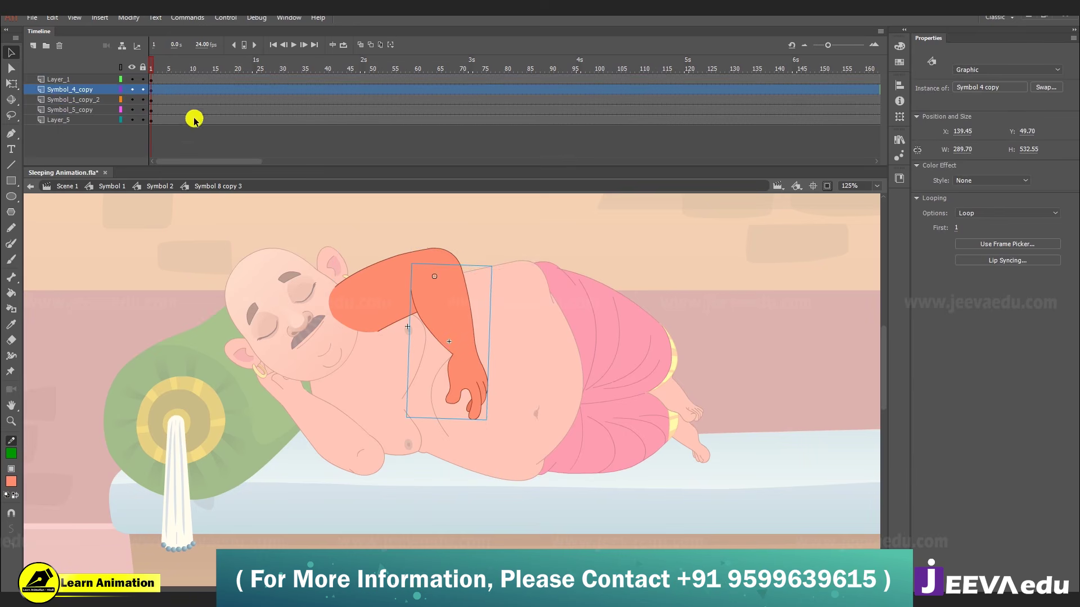
- Hide the Symbol_4_copy, Symbol_1_copy_2 and Symbol_5_copy layers to inspect the leftover content, and delete Layer_5
left_click(131, 90)
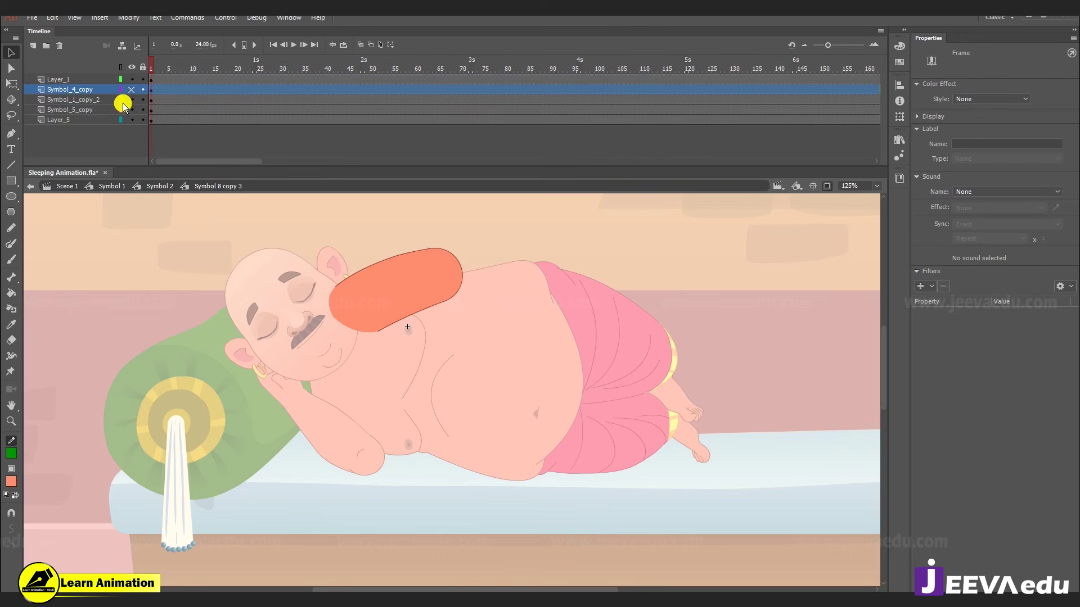
left_click(370, 294)
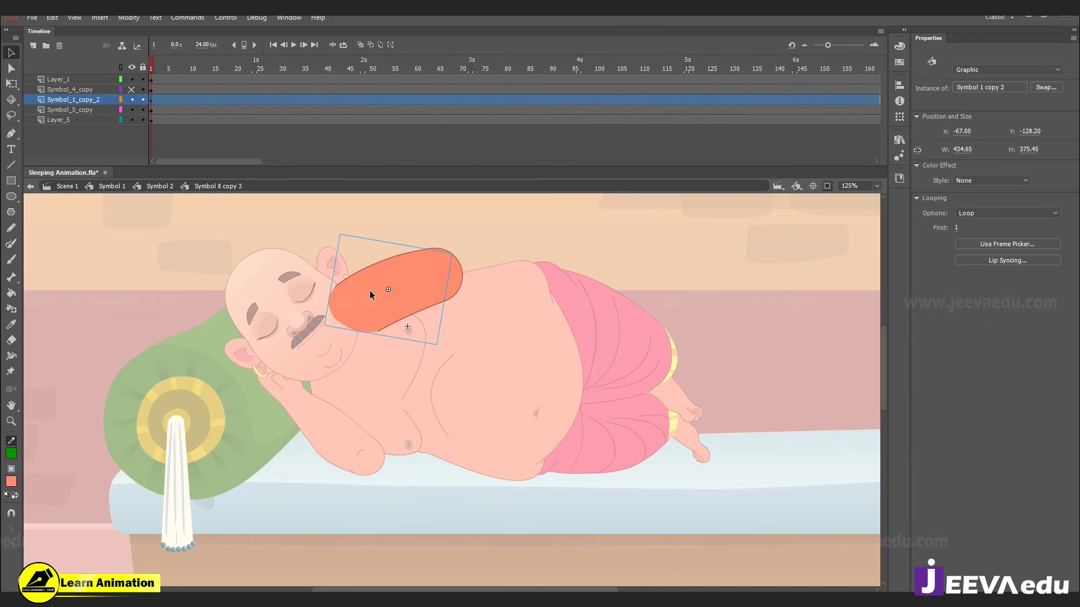
left_click(132, 100)
left_click(131, 110)
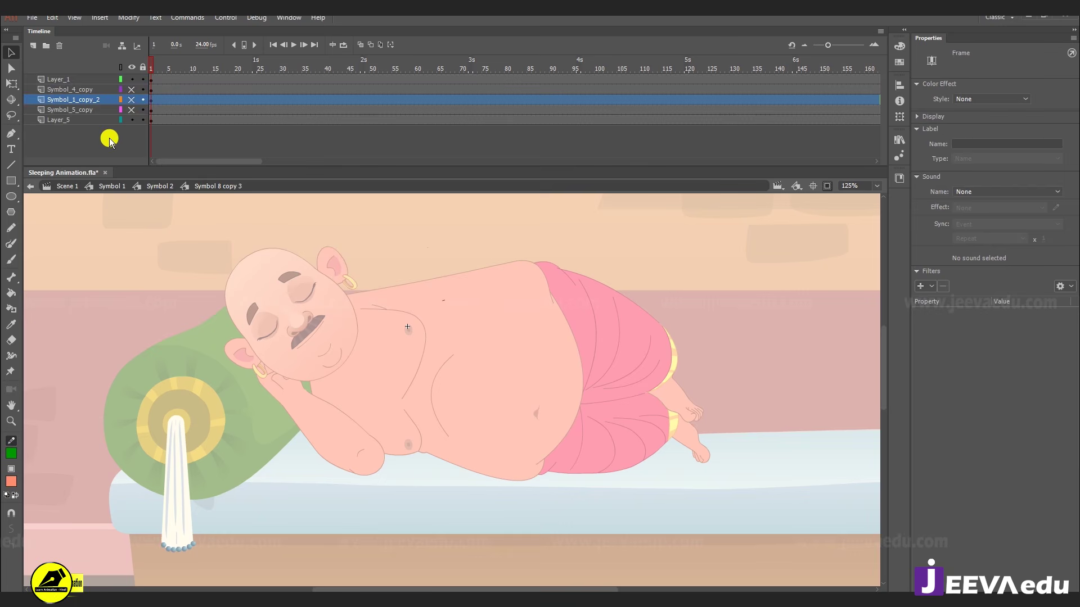
left_click(100, 118)
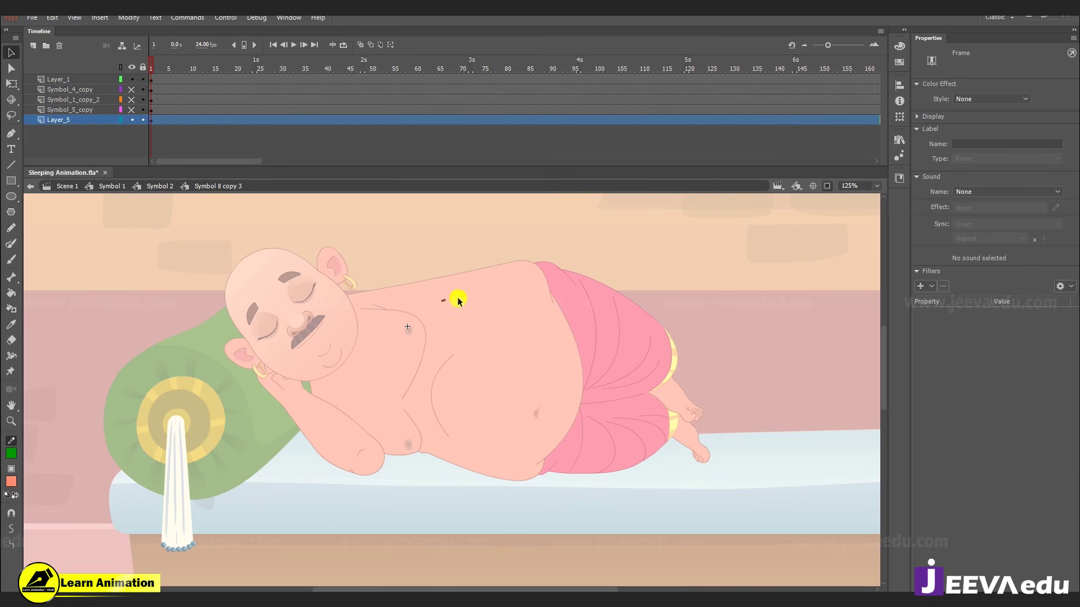
left_click(386, 364)
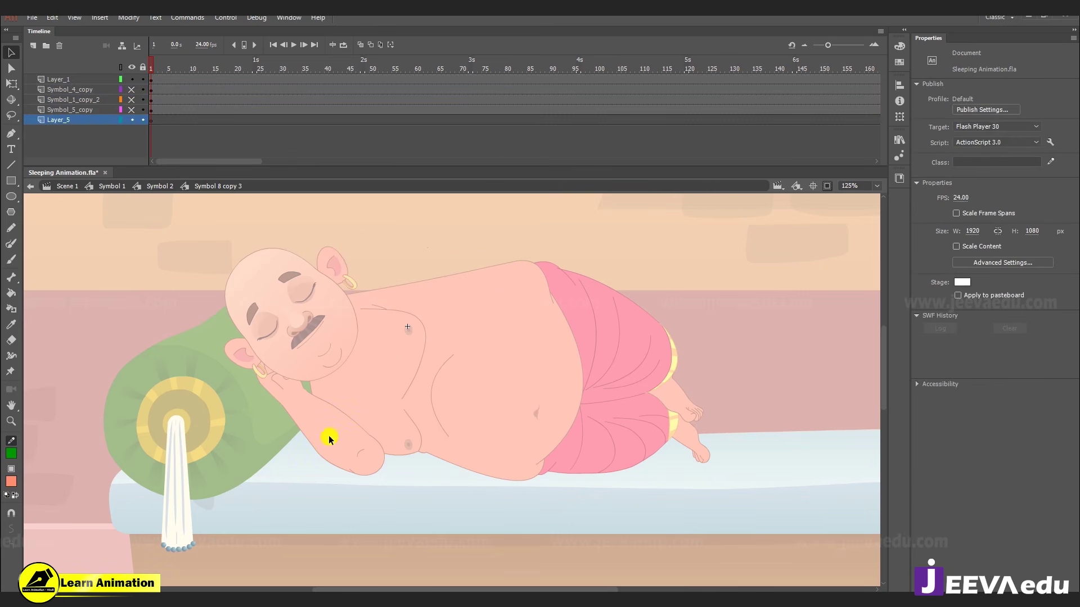
left_click(59, 46)
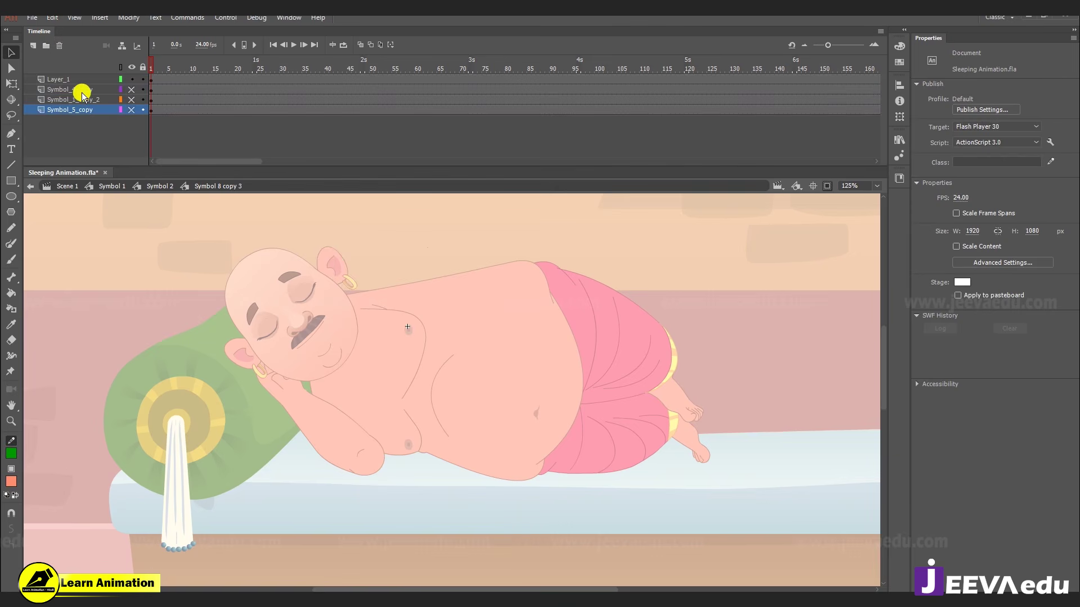
- Delete the leftover Layer_1 and make the three hidden arm layers visible again
left_click(79, 79)
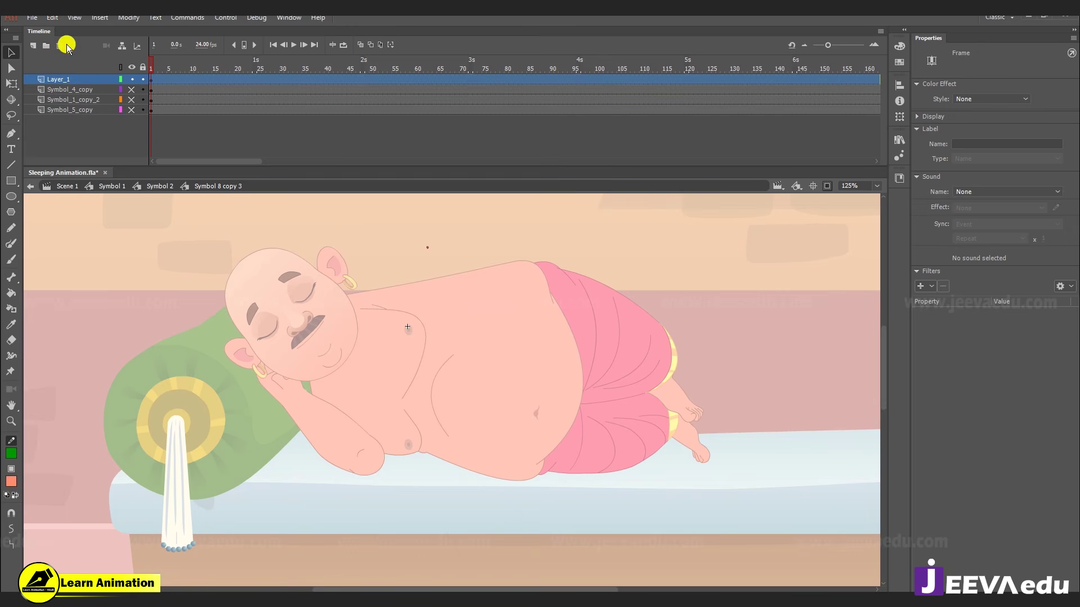
left_click(61, 49)
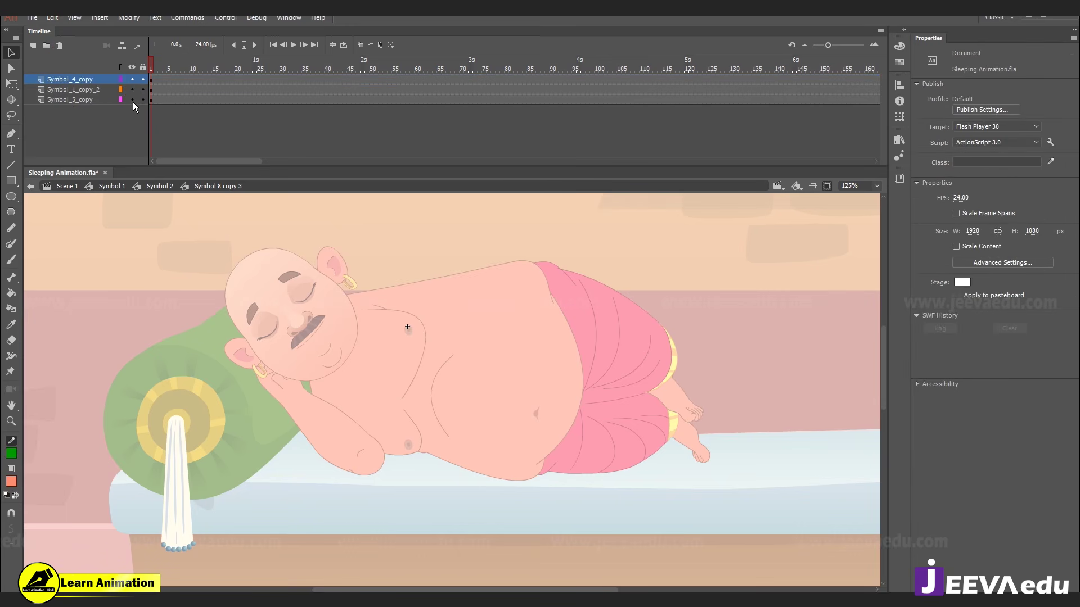
left_click(133, 102)
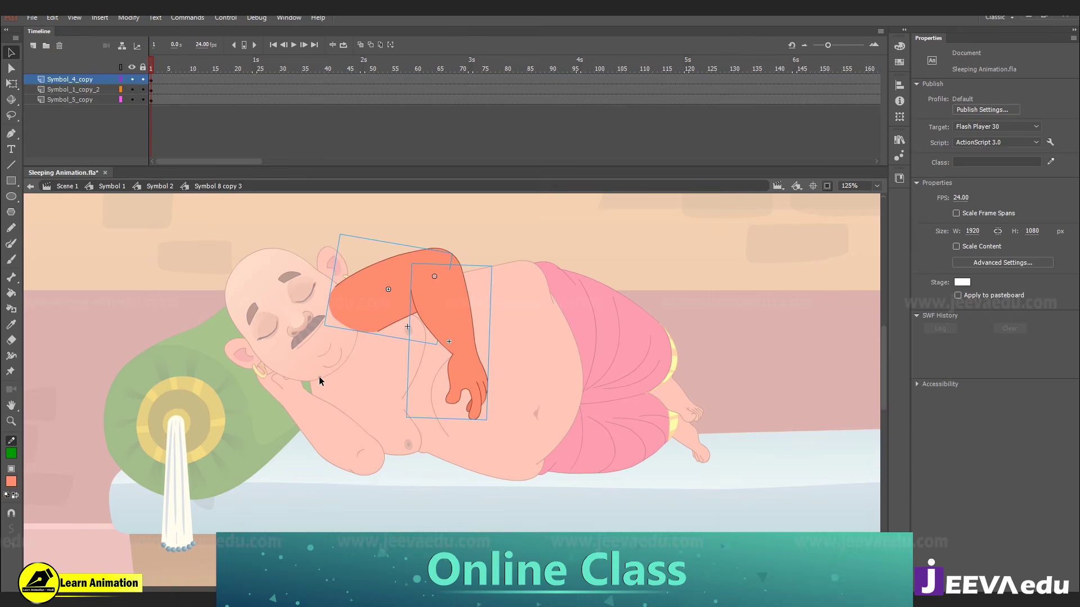
left_click(224, 82)
left_click(235, 105)
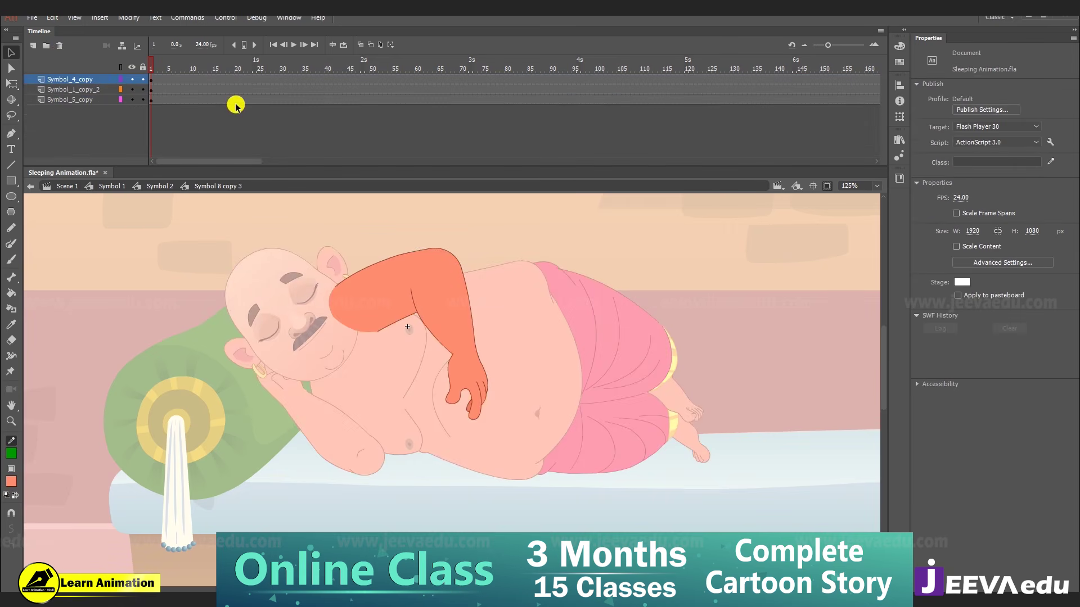
left_click(407, 320)
left_click(301, 136)
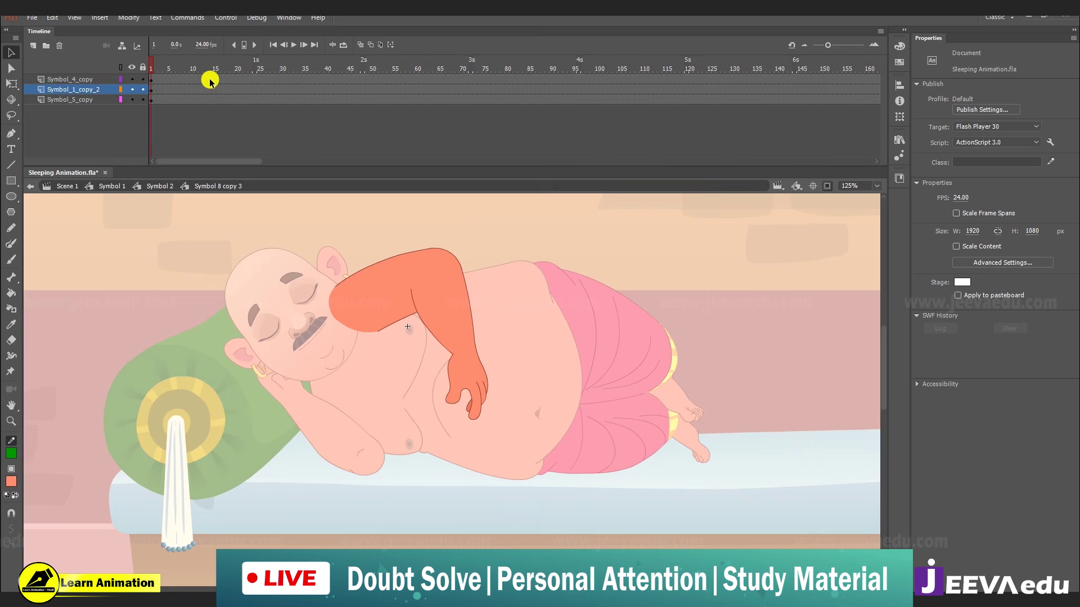
- Check the head symbol's timeline for the frame of its middle breathing keyframe, and reopen the arm symbol
left_click(271, 78)
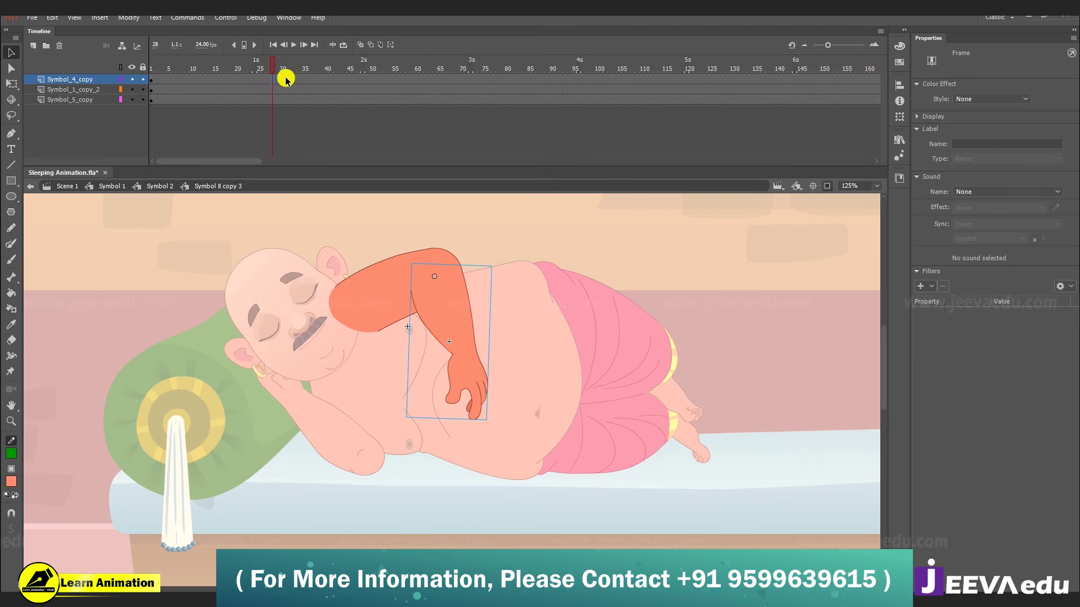
double_click(271, 256)
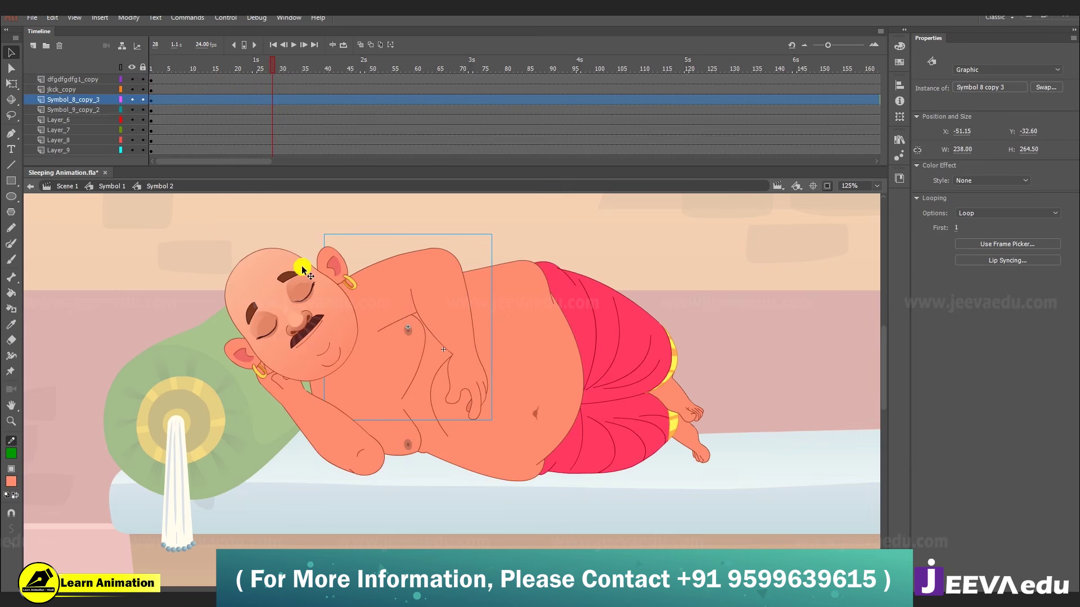
double_click(312, 325)
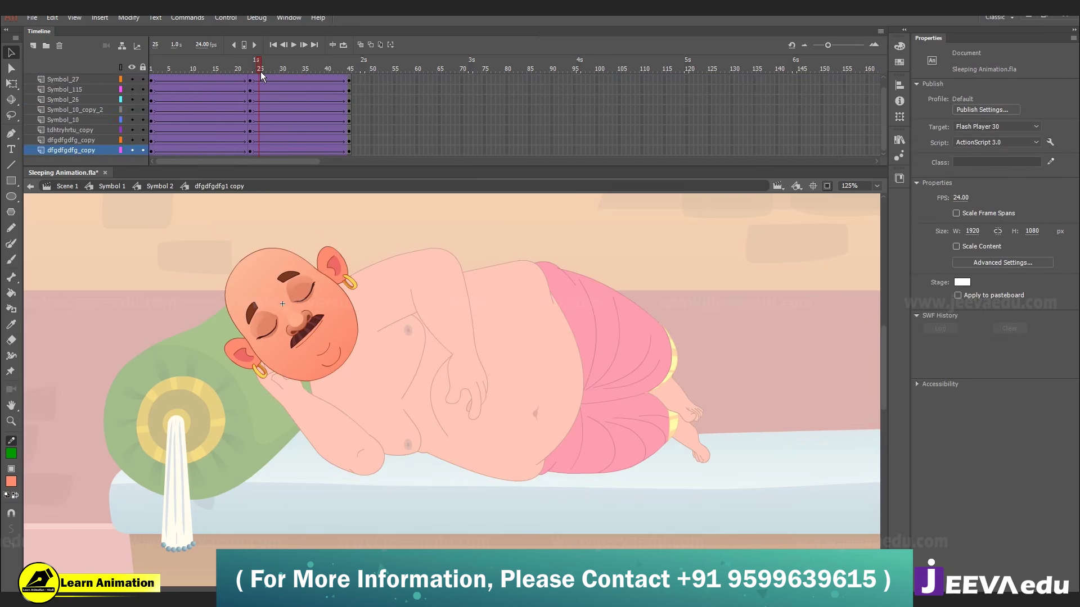
left_click_drag(259, 70, 251, 56)
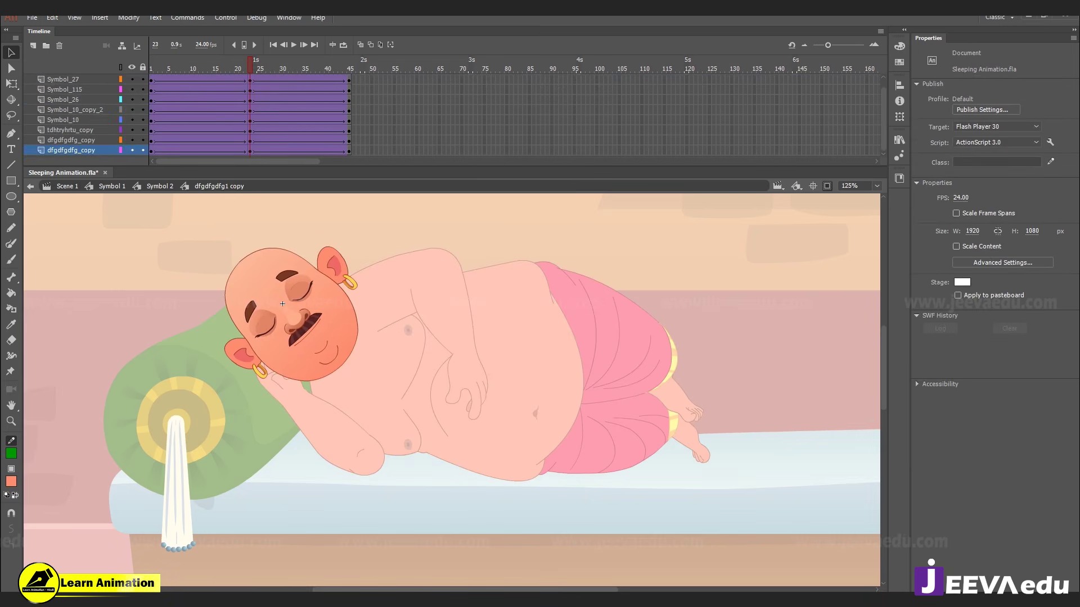
left_click(157, 185)
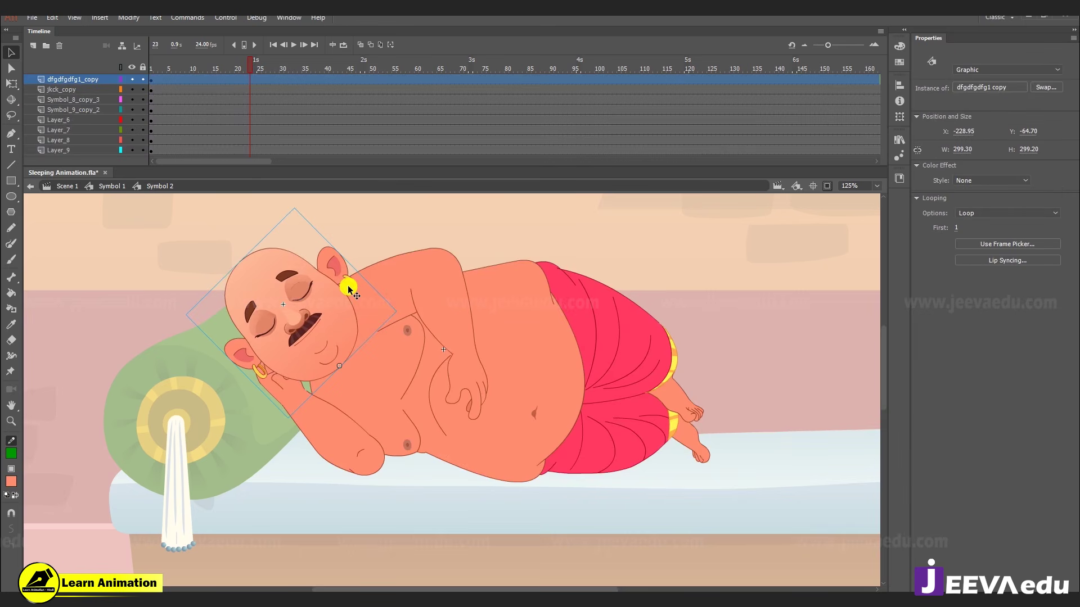
double_click(446, 319)
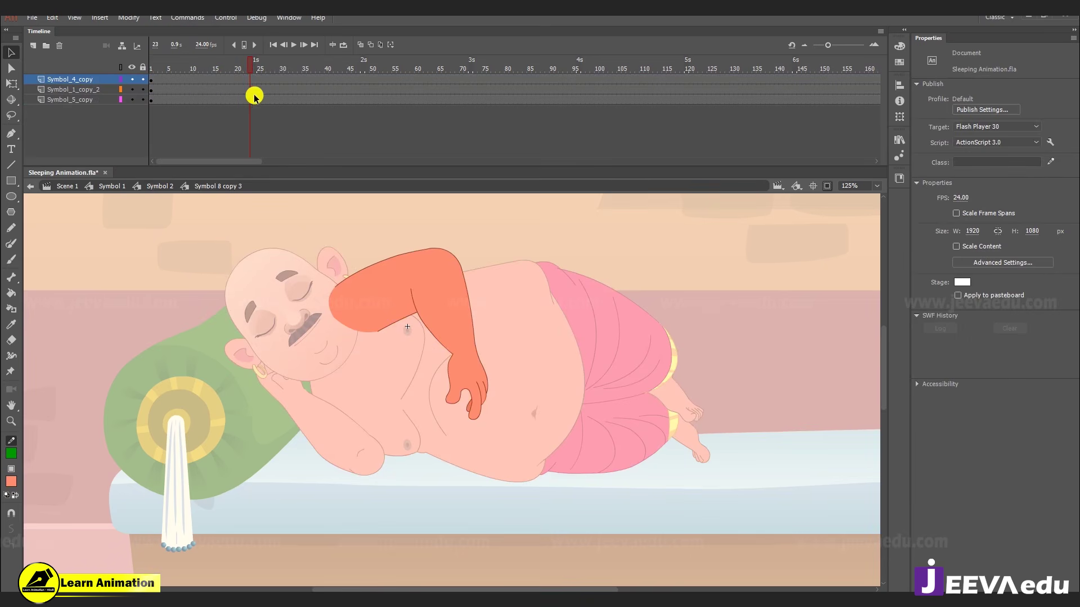
- Insert keyframes at frame 23 on all three arm layers and create classic tweens before them with an ease of 100 out
left_click_drag(250, 87, 216, 95)
right_click(223, 100)
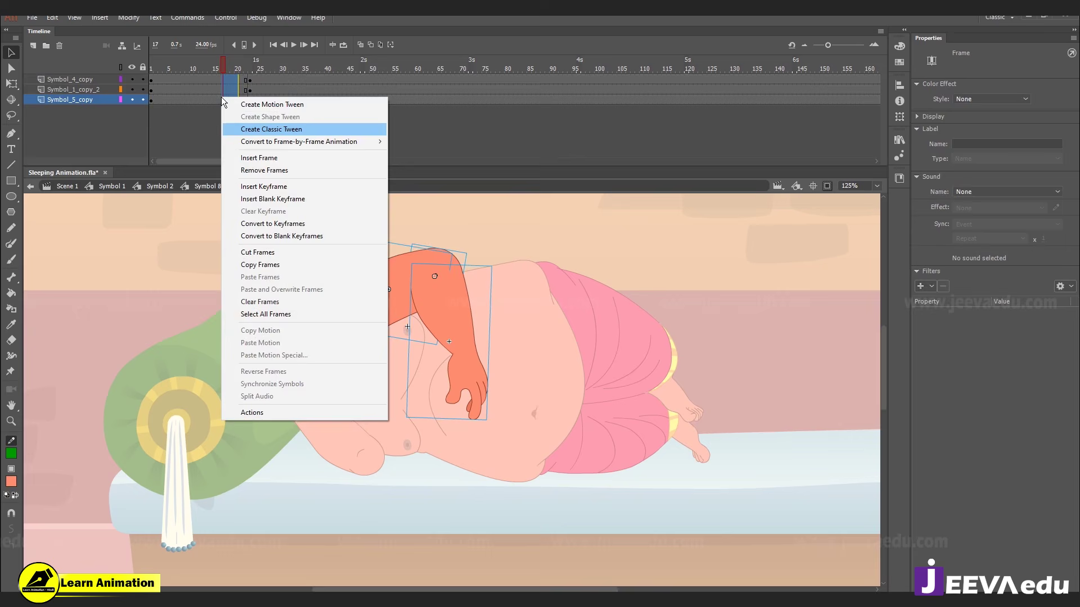
left_click(262, 131)
left_click_drag(1052, 213, 1047, 158)
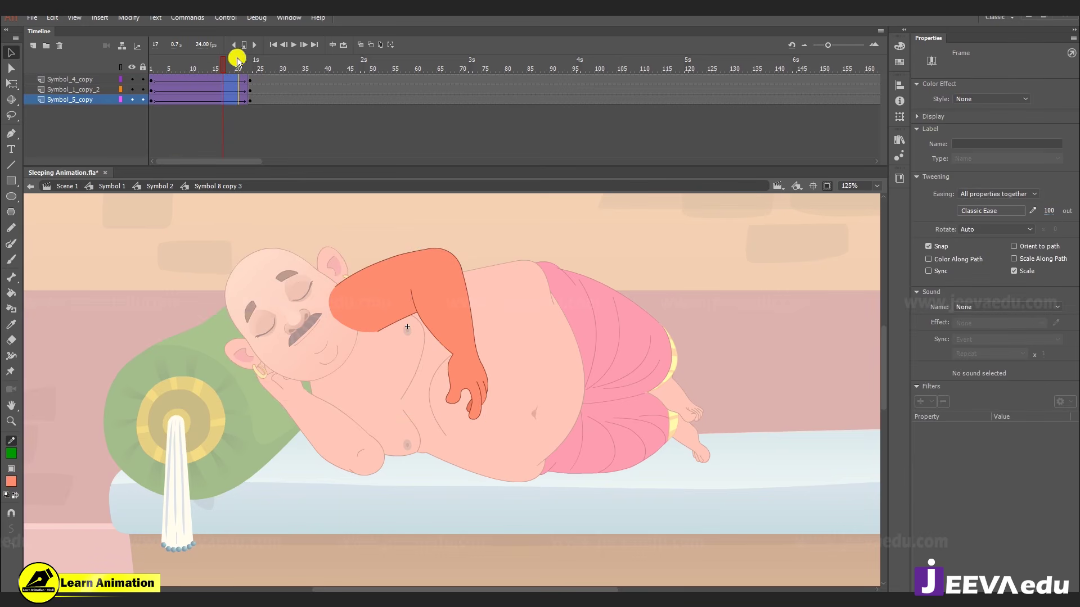
- At frame 23, select all arm parts, move their pivot to the shoulder and rotate the whole arm slightly upward
left_click(250, 72)
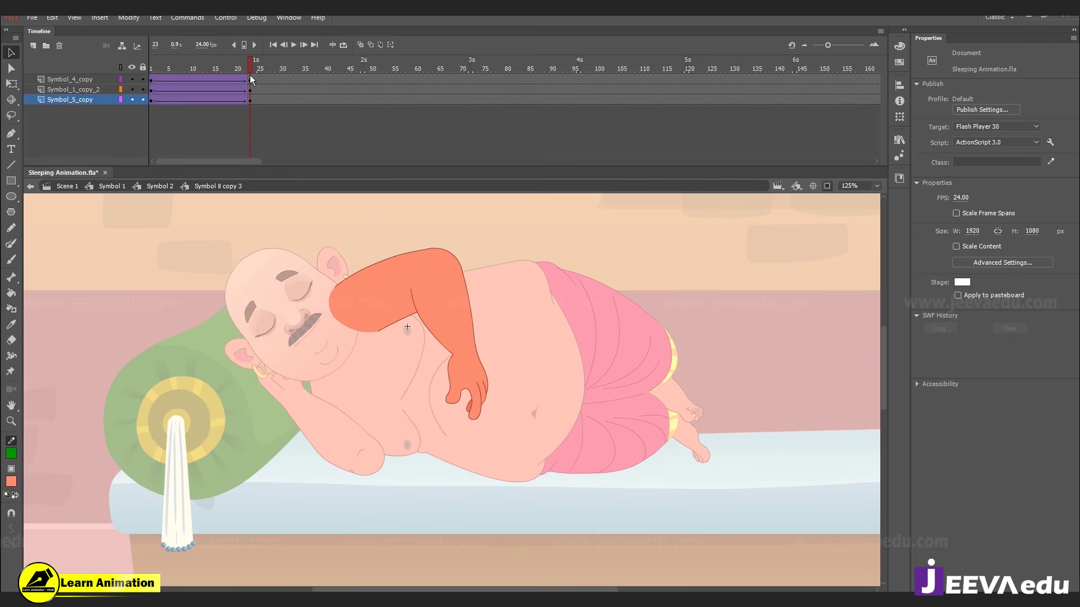
left_click(413, 308)
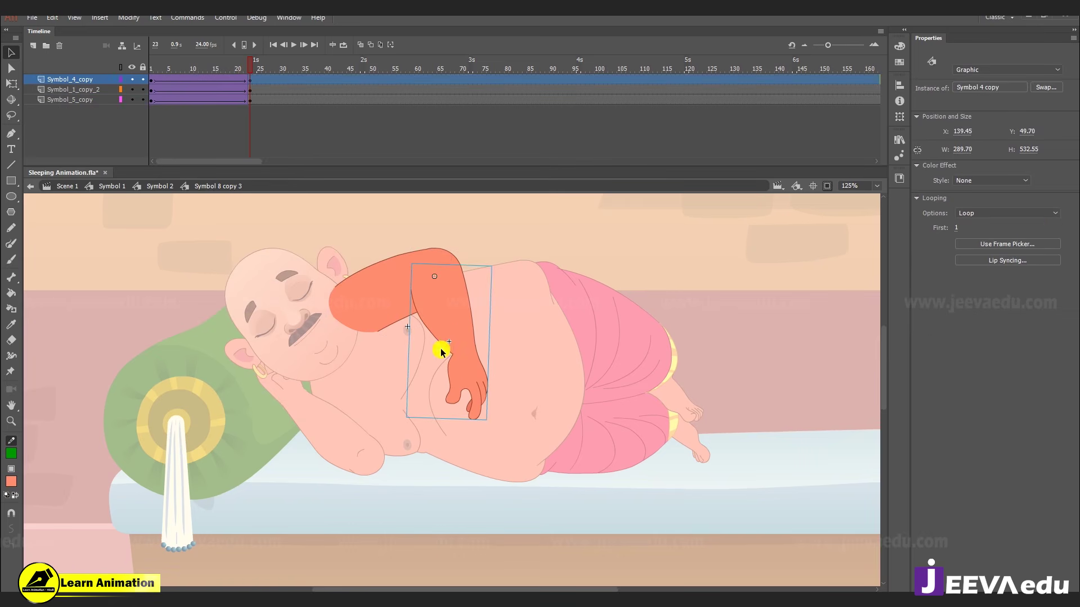
left_click(401, 312)
left_click(465, 313)
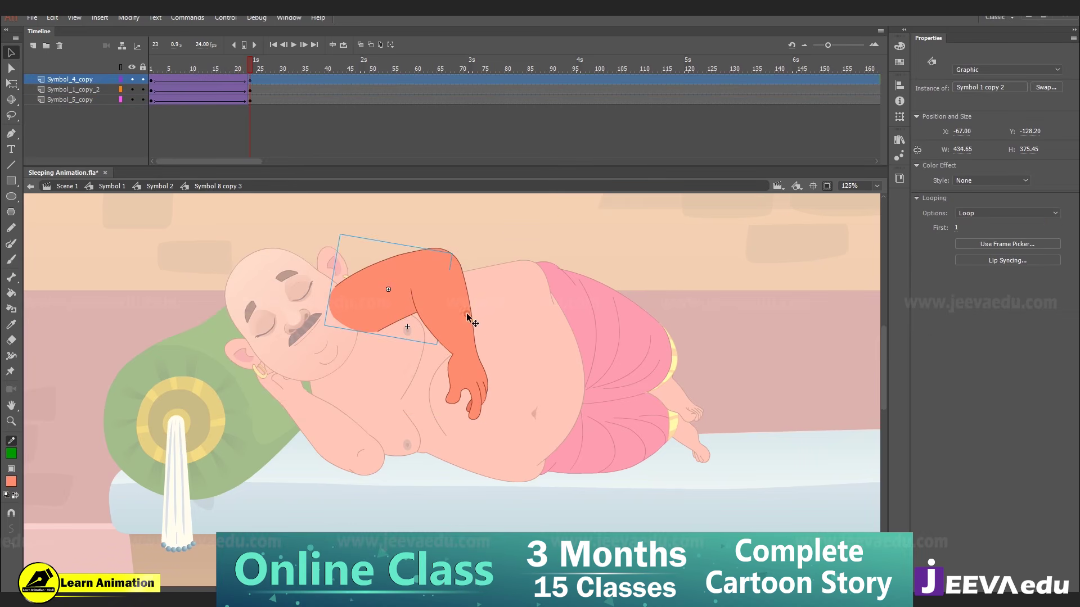
left_click_drag(541, 236, 383, 397)
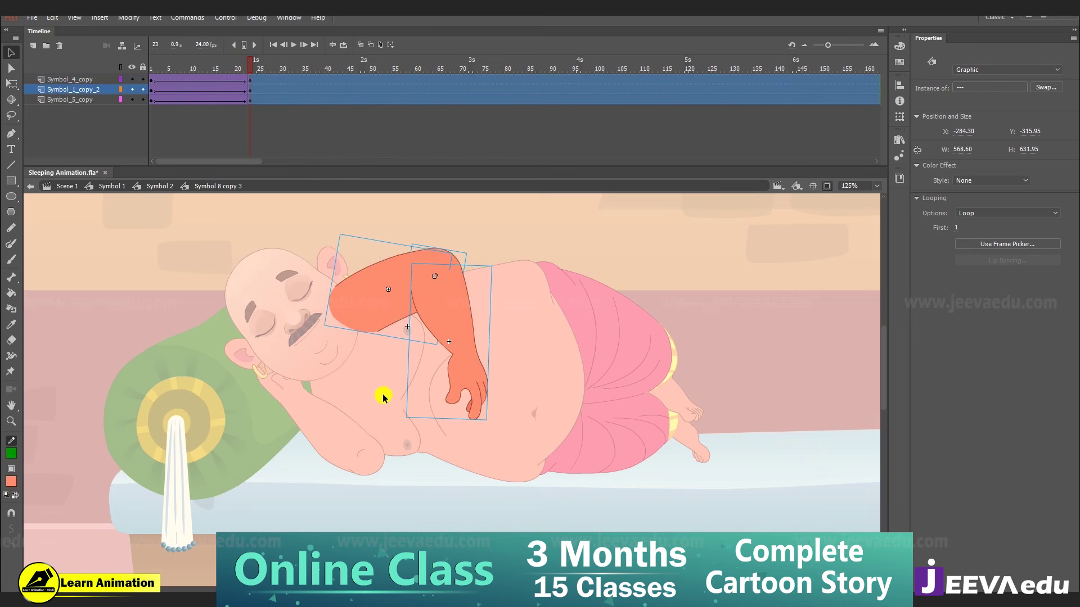
key("q")
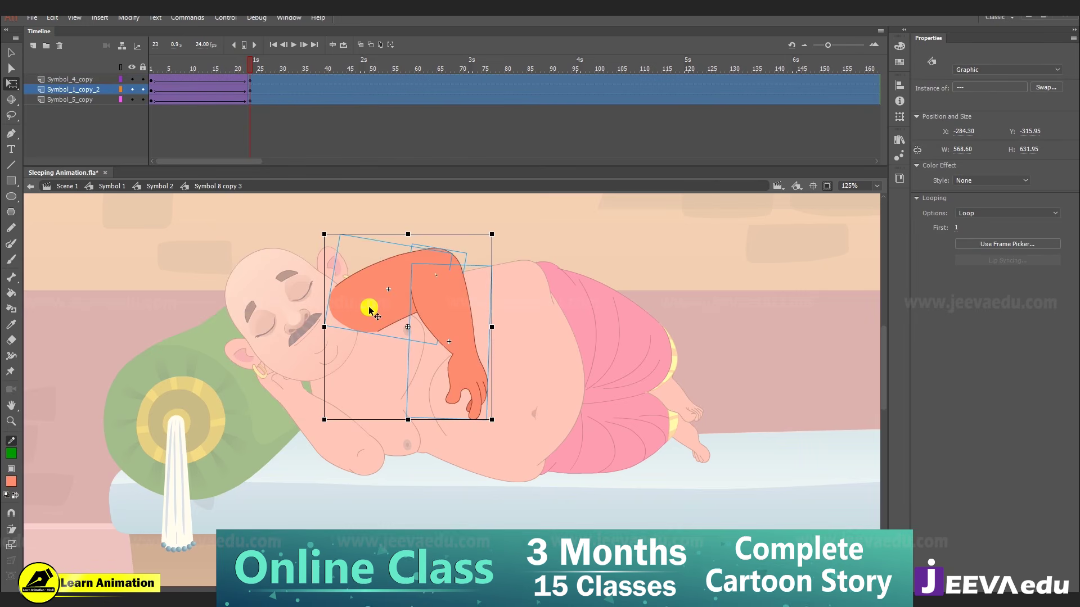
left_click(408, 327)
left_click(338, 289)
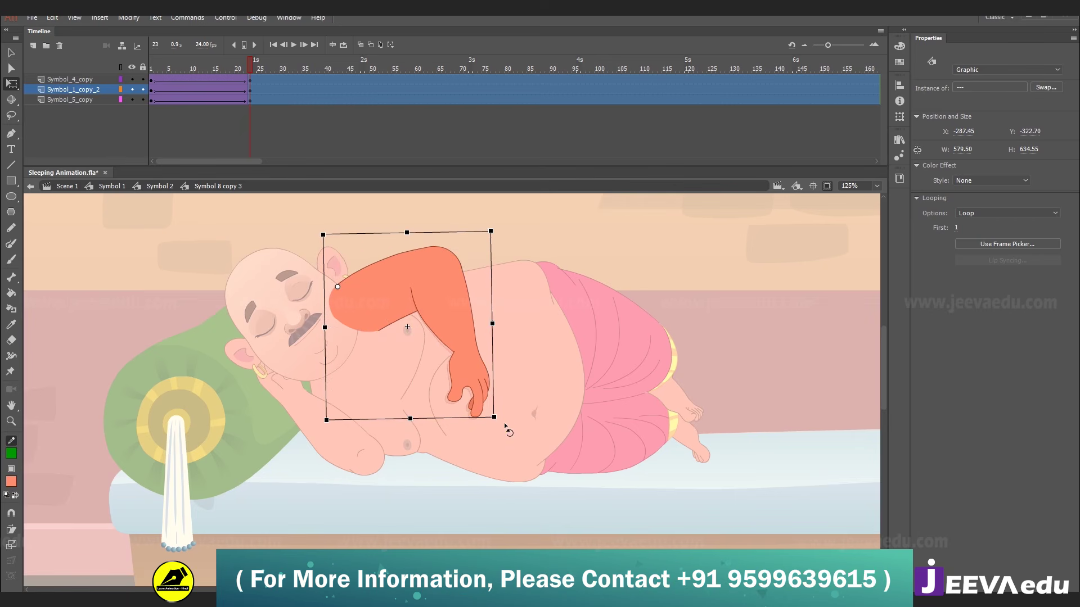
left_click(522, 372)
- Rotate the forearm and hand slightly toward the belly at frame 23 and play the arm's animation
left_click(459, 369)
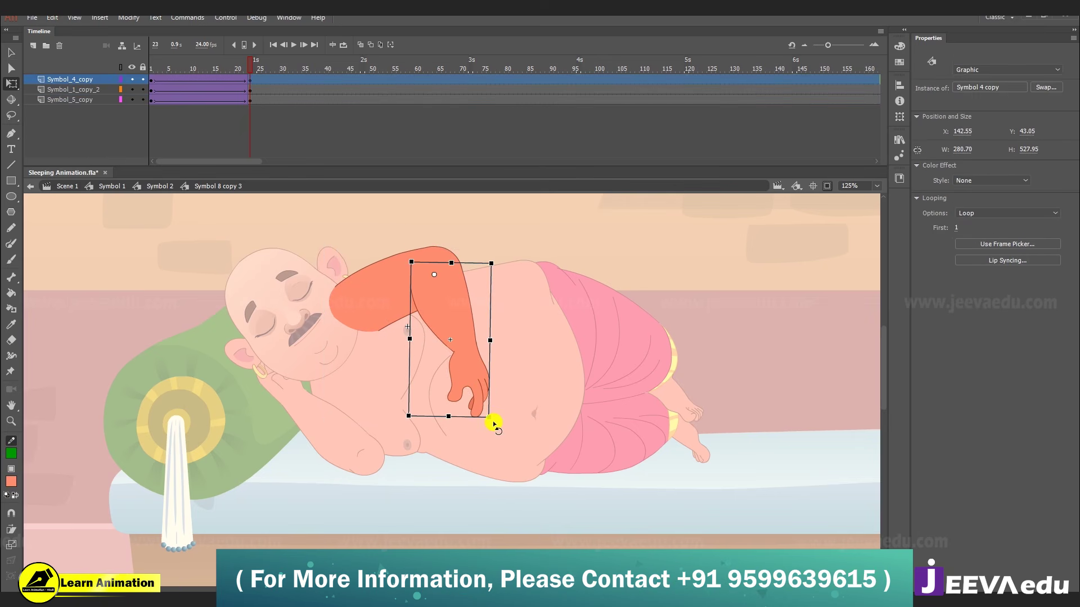
left_click_drag(495, 425, 501, 429)
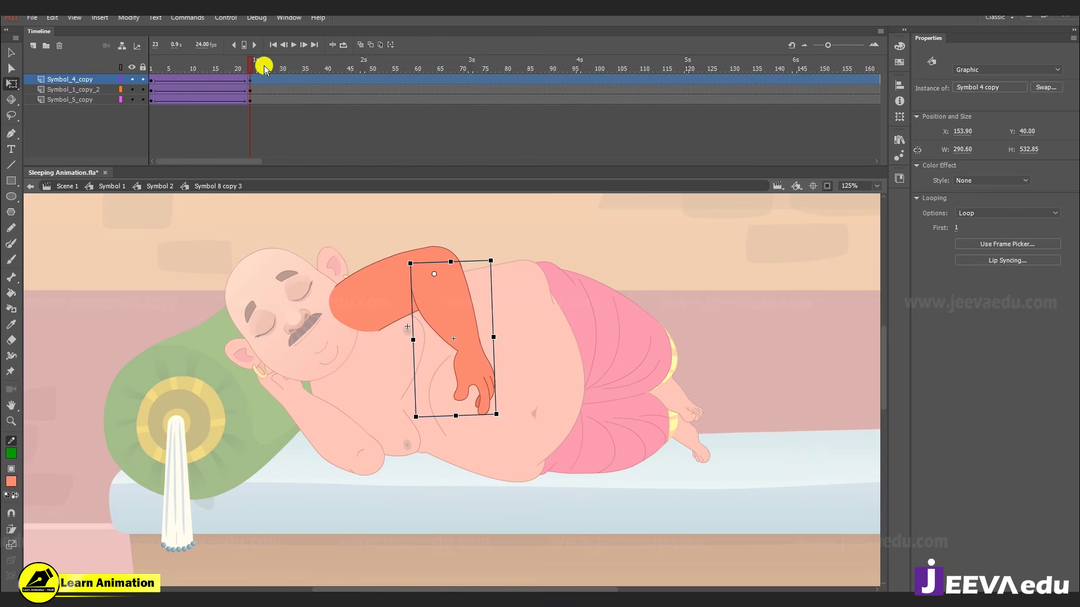
key("Return")
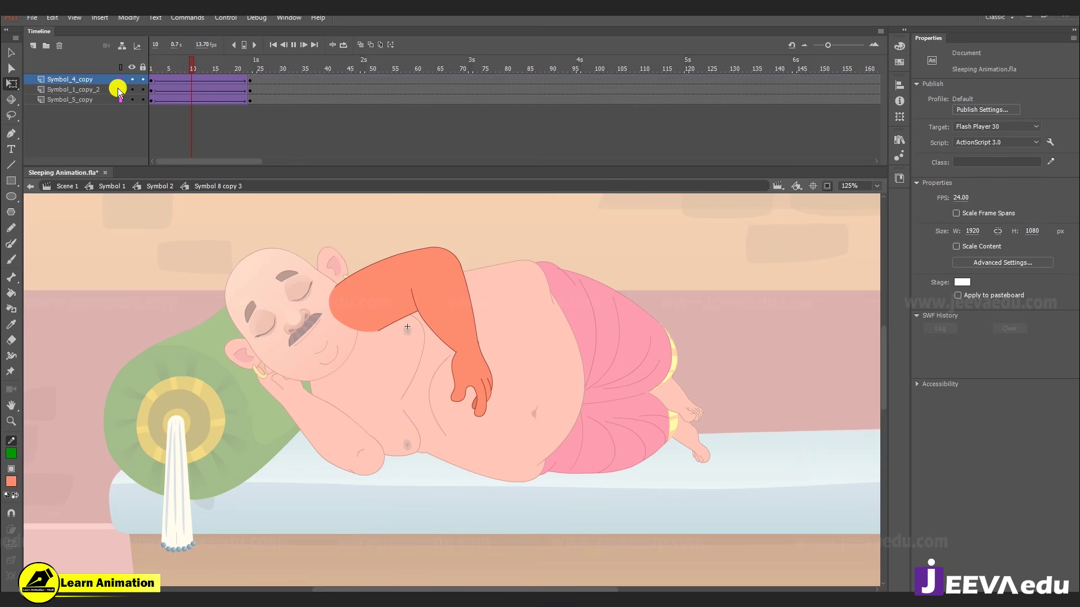
- Return to Symbol 2 and play the whole body's breathing to compare the forearm's movement with the torso
double_click(227, 234)
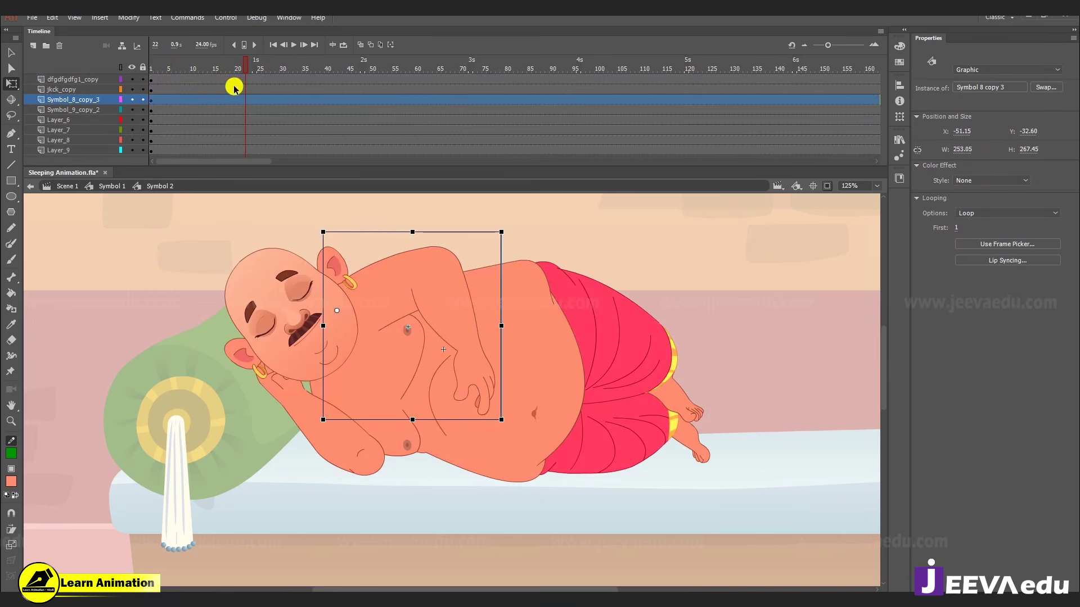
key("Return")
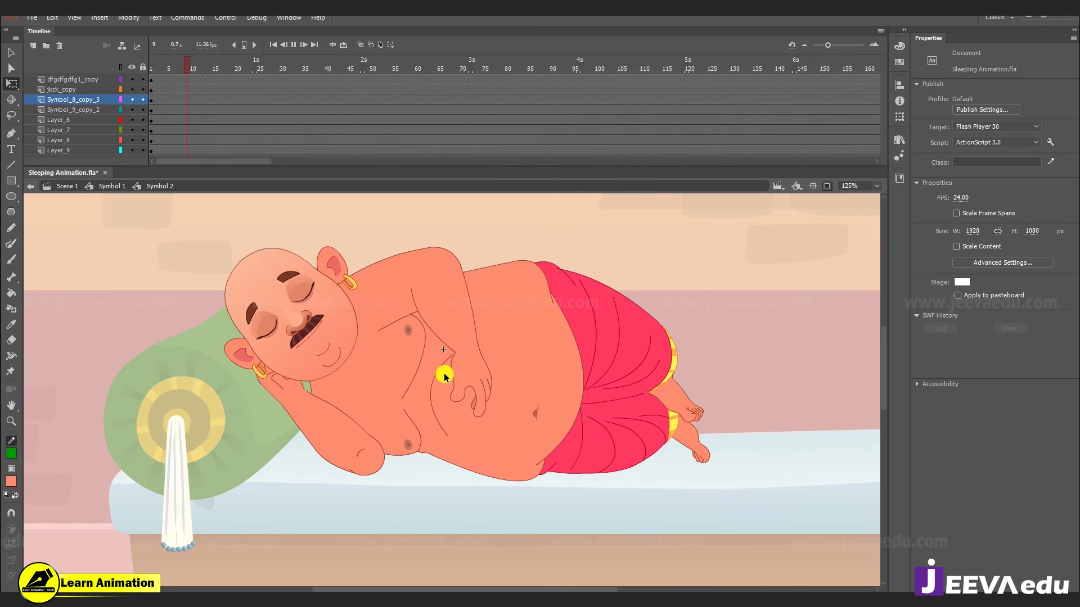
key("Return")
key("Return")
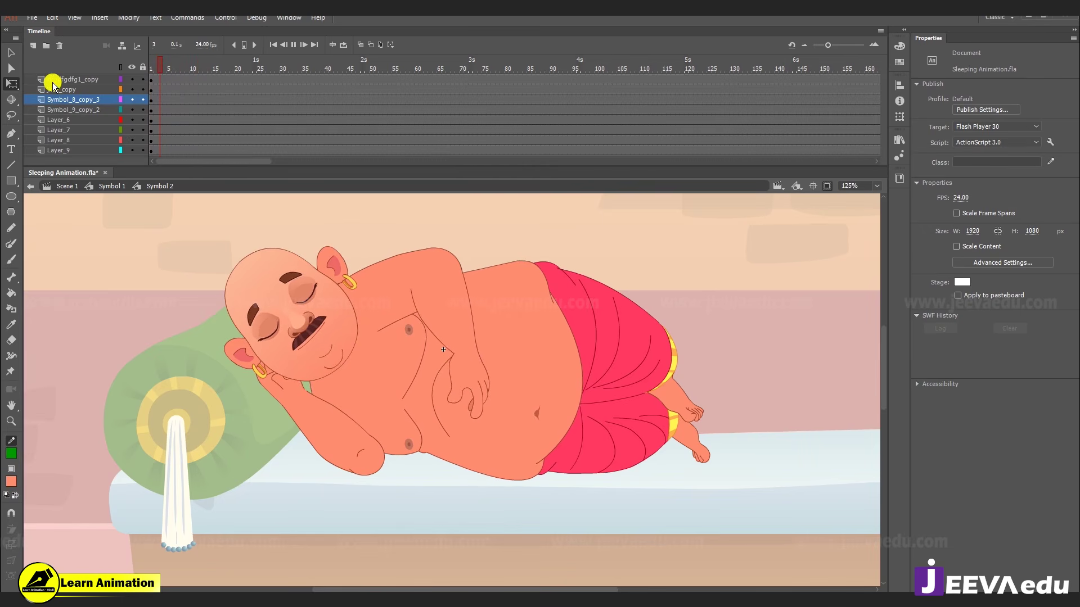
key("Return")
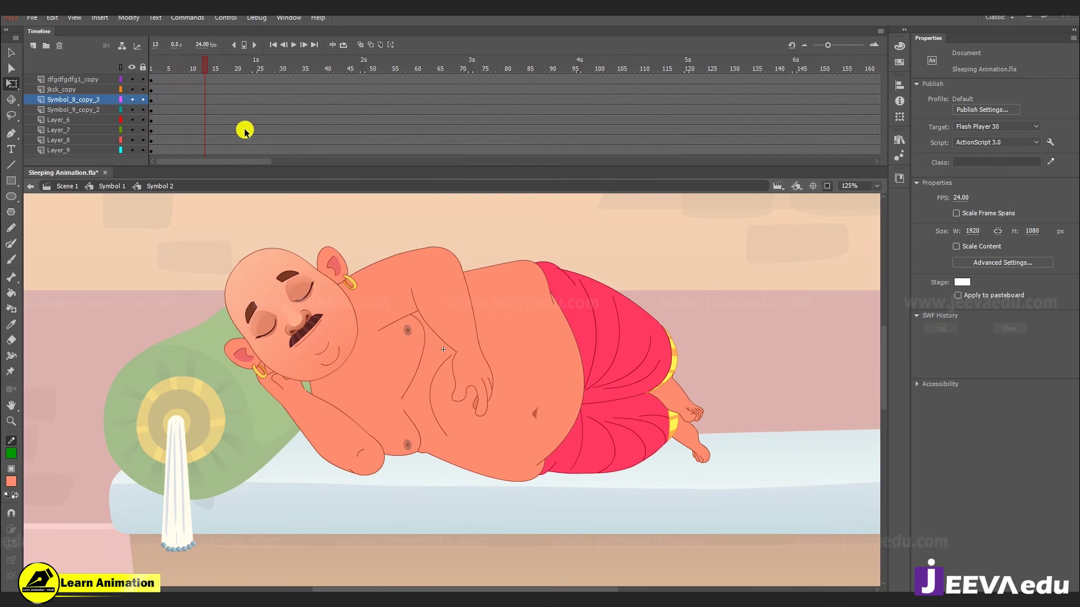
left_click_drag(204, 66, 150, 65)
key("Return")
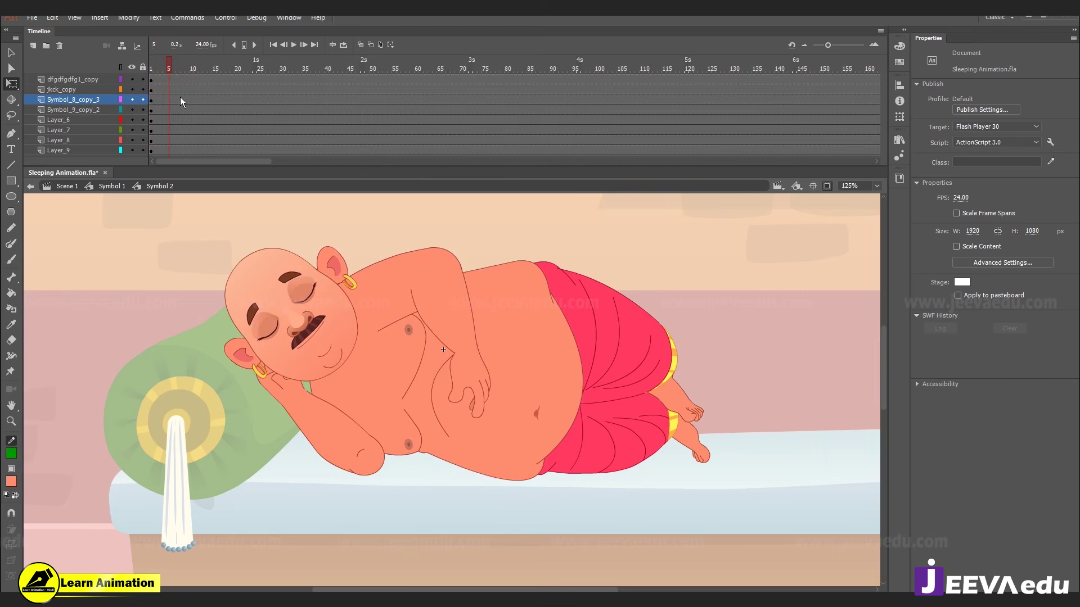
key("Return")
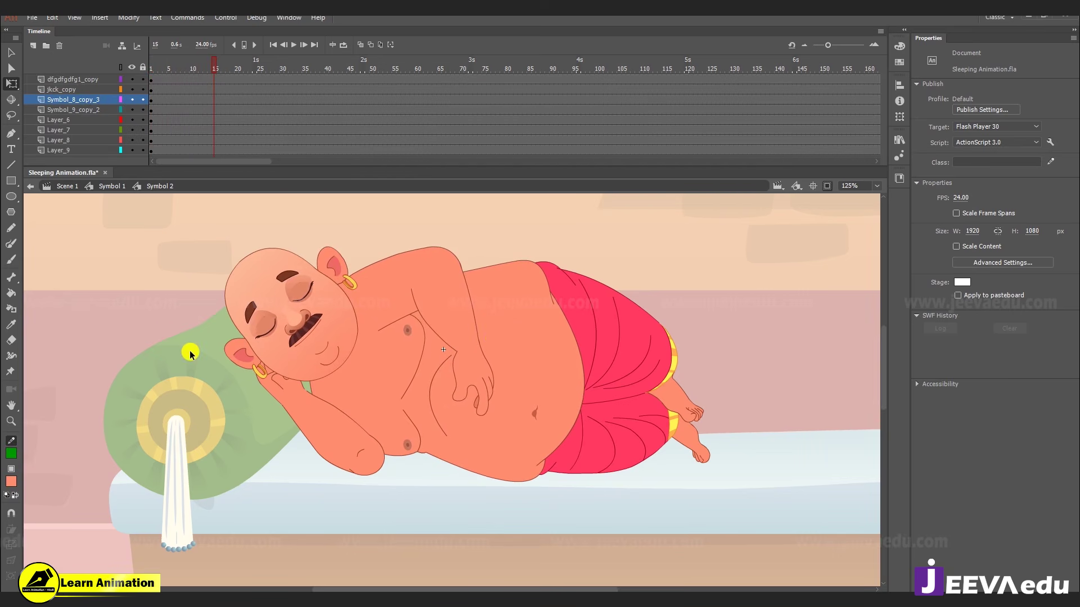
left_click_drag(221, 65, 228, 82)
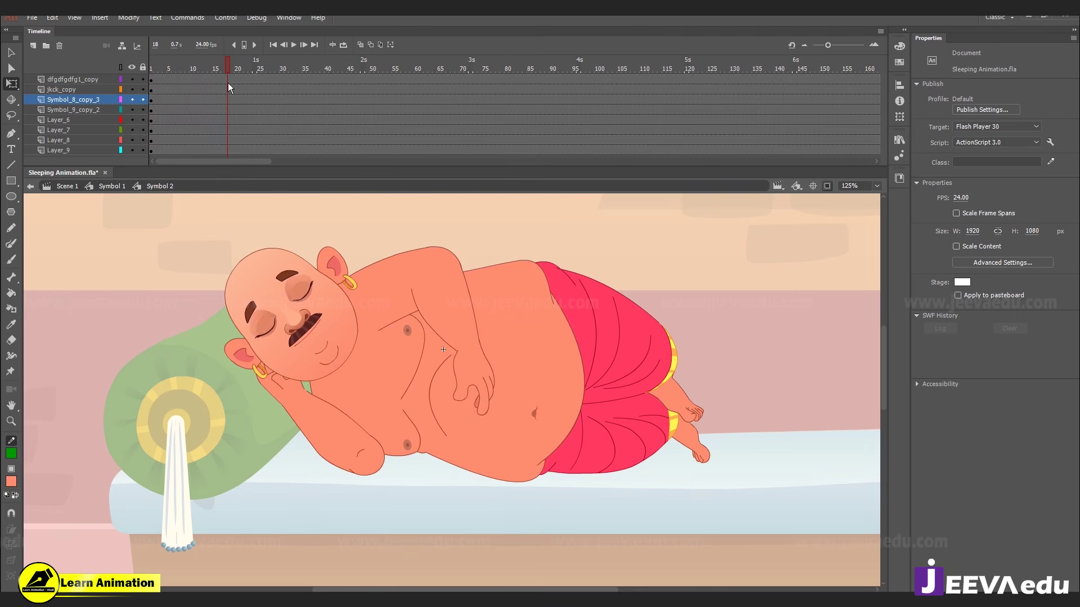
- Rotate the arm symbol's forearm back toward the chest at frame 23 and preview it with the whole body
double_click(470, 345)
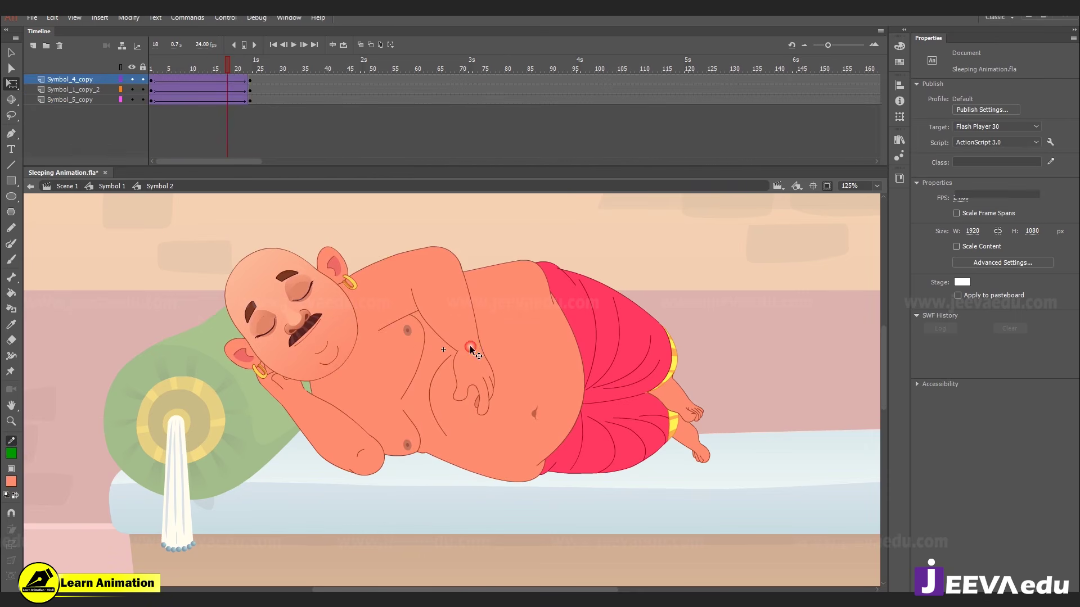
left_click(249, 72)
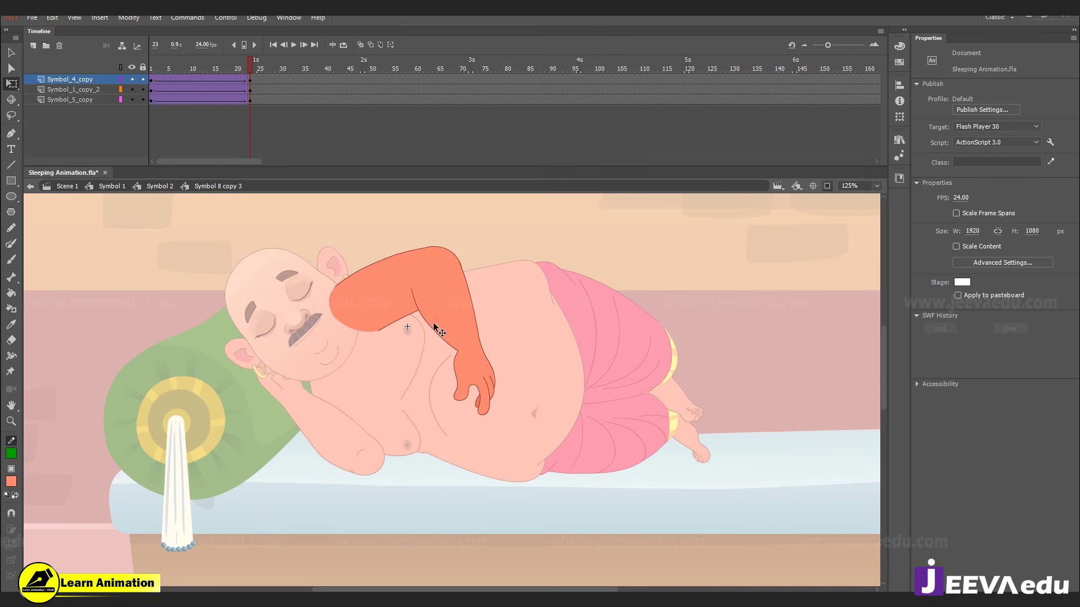
left_click(436, 326)
left_click_drag(504, 418, 477, 429)
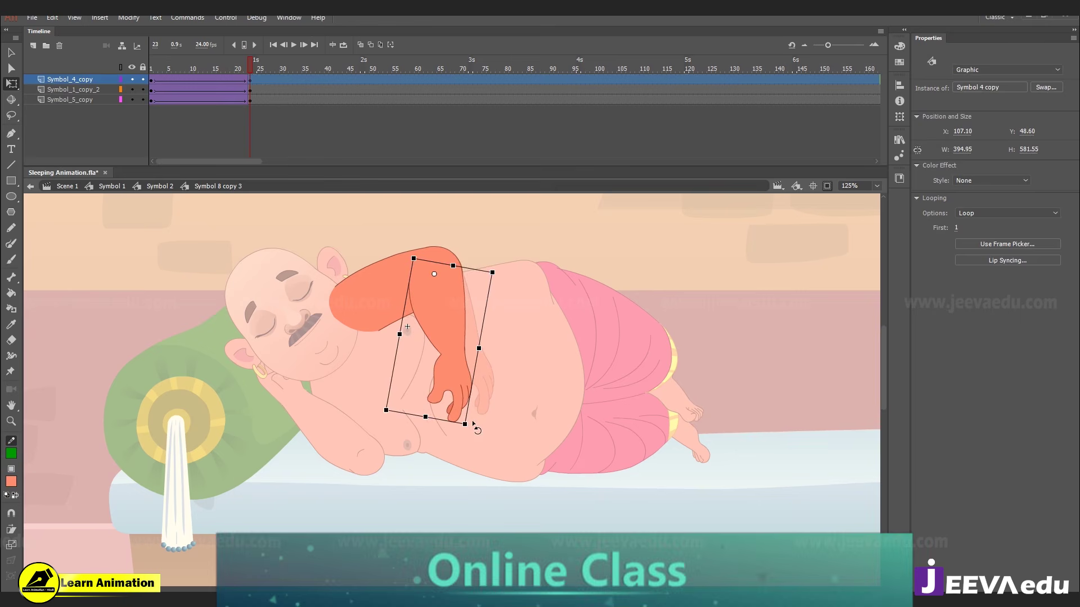
double_click(506, 394)
key("Return")
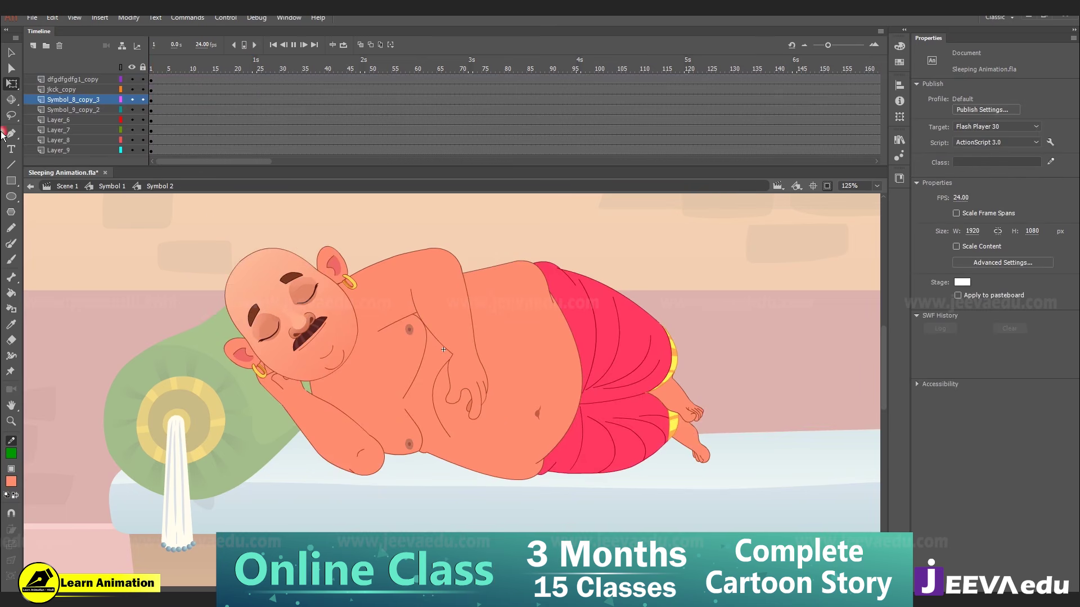
left_click(451, 373)
left_click(231, 67)
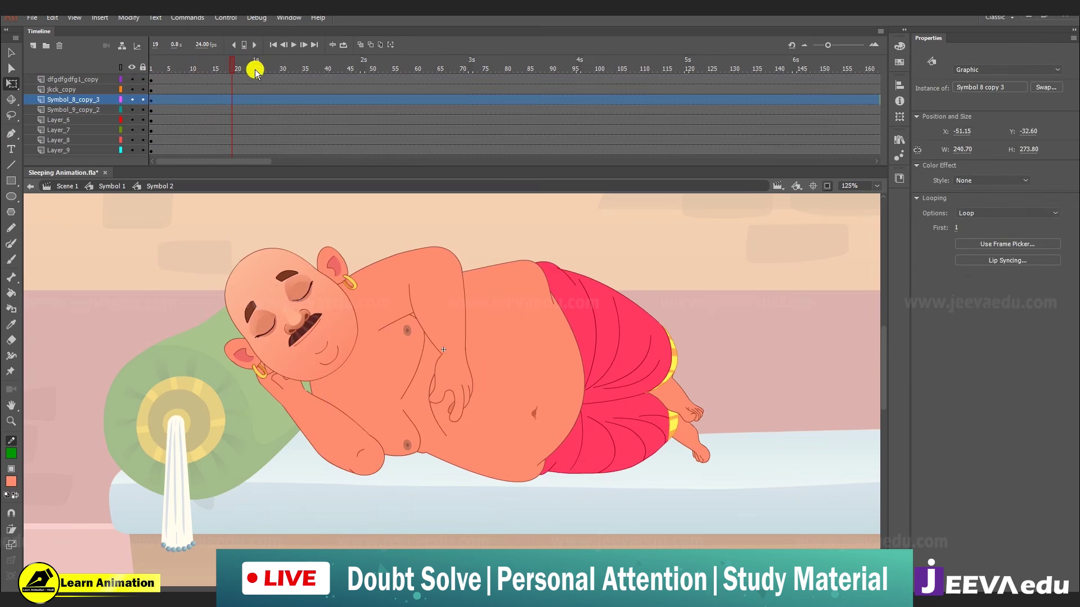
- Reopen the arm symbol, rotate the forearm slightly outward at frame 23, and play the body animation in Symbol 2
left_click(447, 368)
double_click(447, 368)
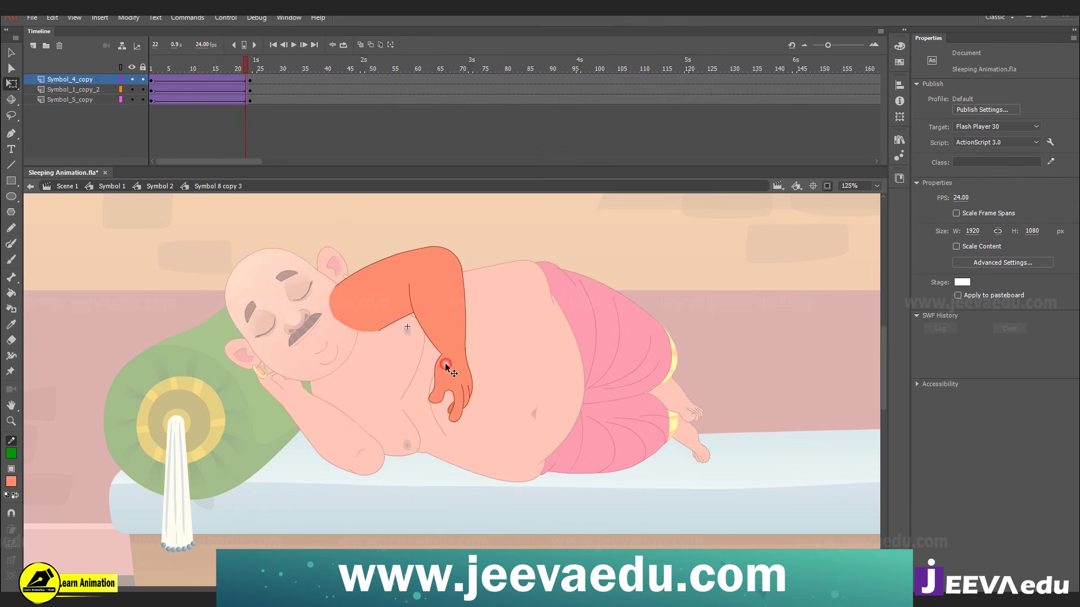
left_click(251, 65)
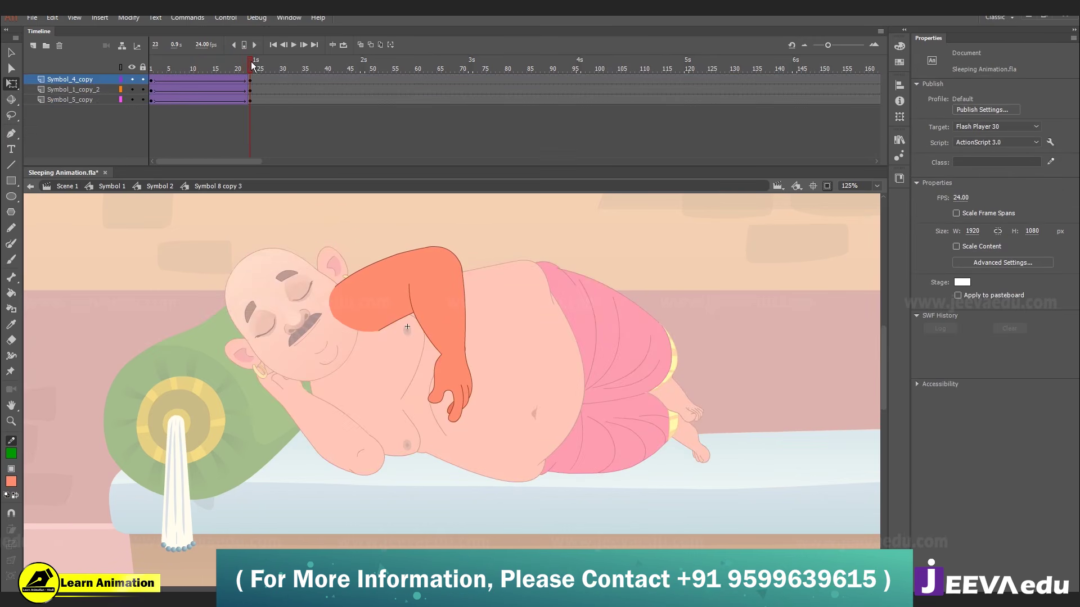
left_click(423, 307)
left_click_drag(472, 434, 476, 434)
double_click(198, 305)
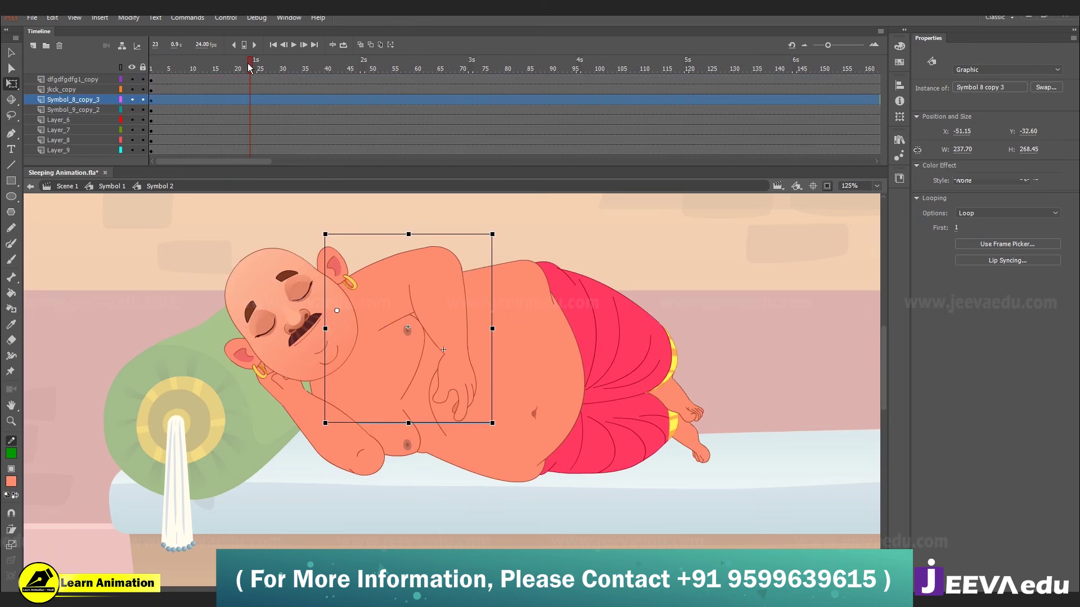
left_click(384, 371)
key("Return")
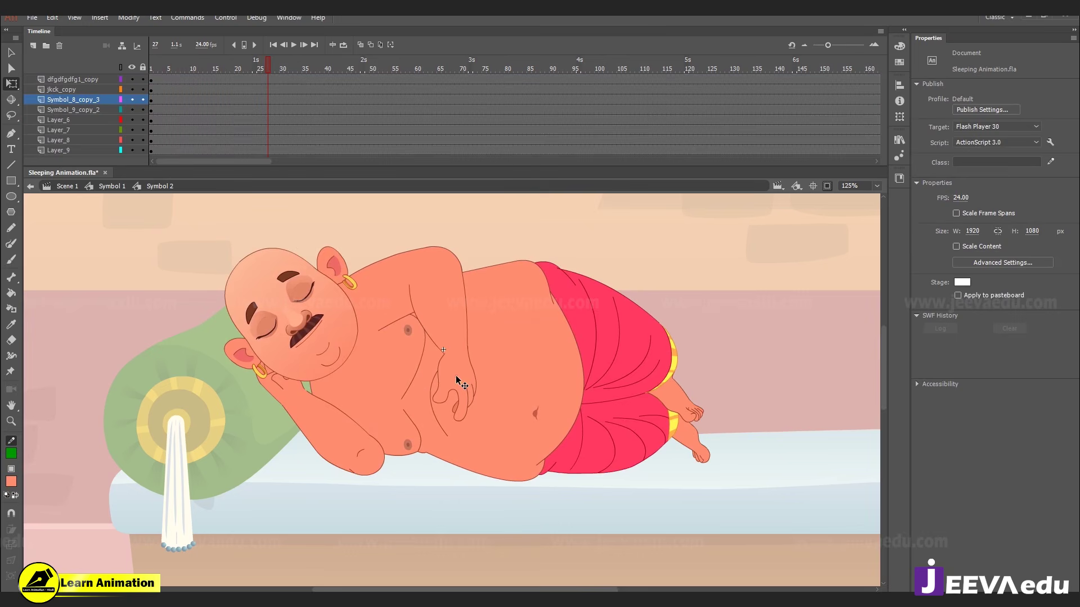
- Rotate the forearm a little further toward the belly at frame 27 and return to Symbol 2
double_click(458, 388)
left_click(457, 396)
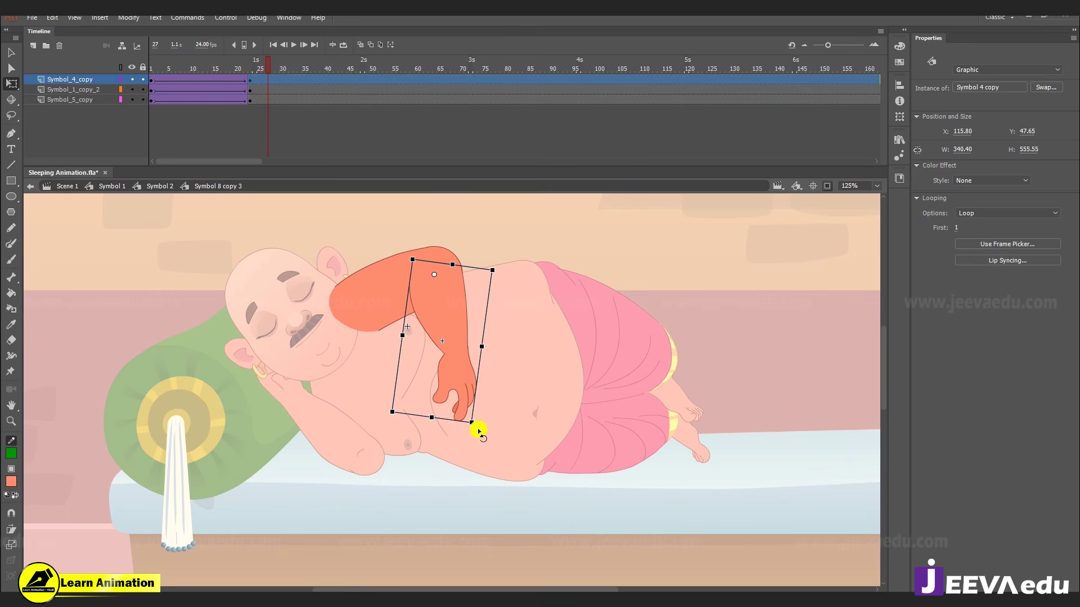
left_click_drag(477, 427, 482, 428)
double_click(292, 353)
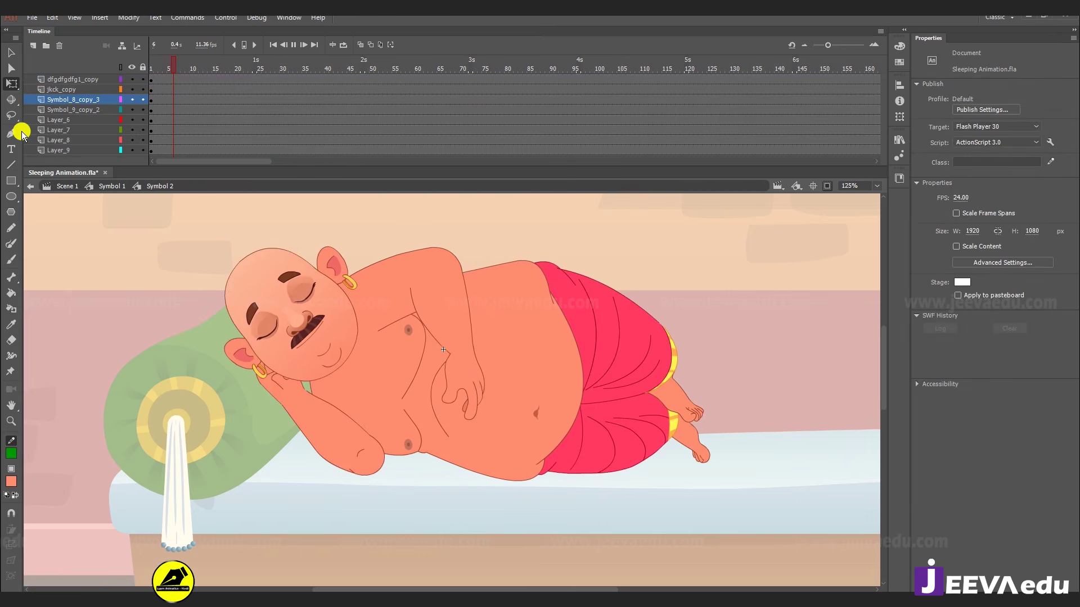
- Play and scrub through Symbol 2's timeline to examine the motion of the sleeping man's face, arm and belly
key("z")
left_click(475, 366)
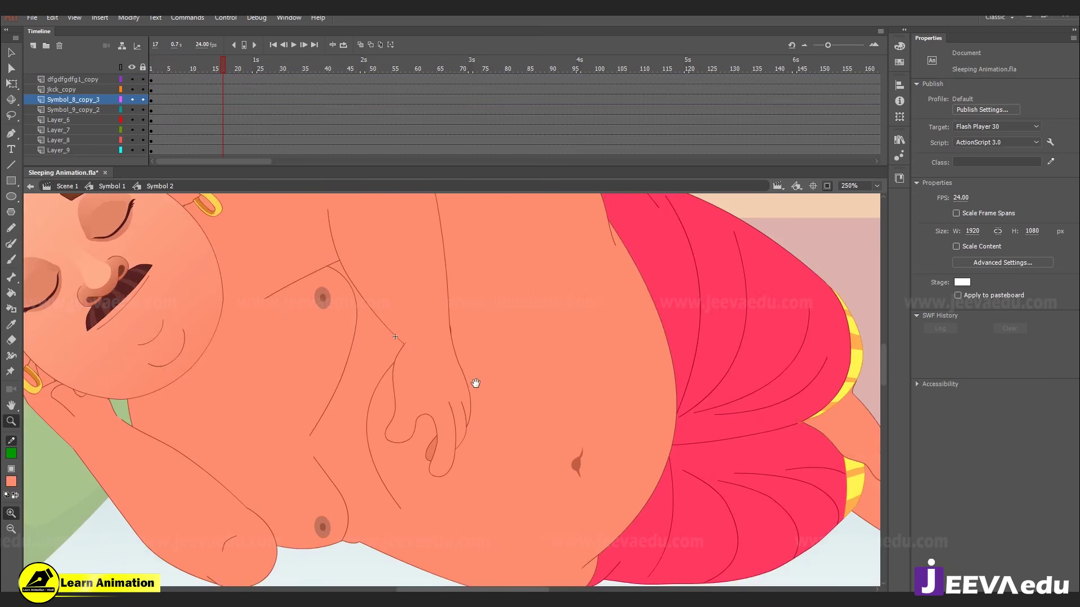
key("Return")
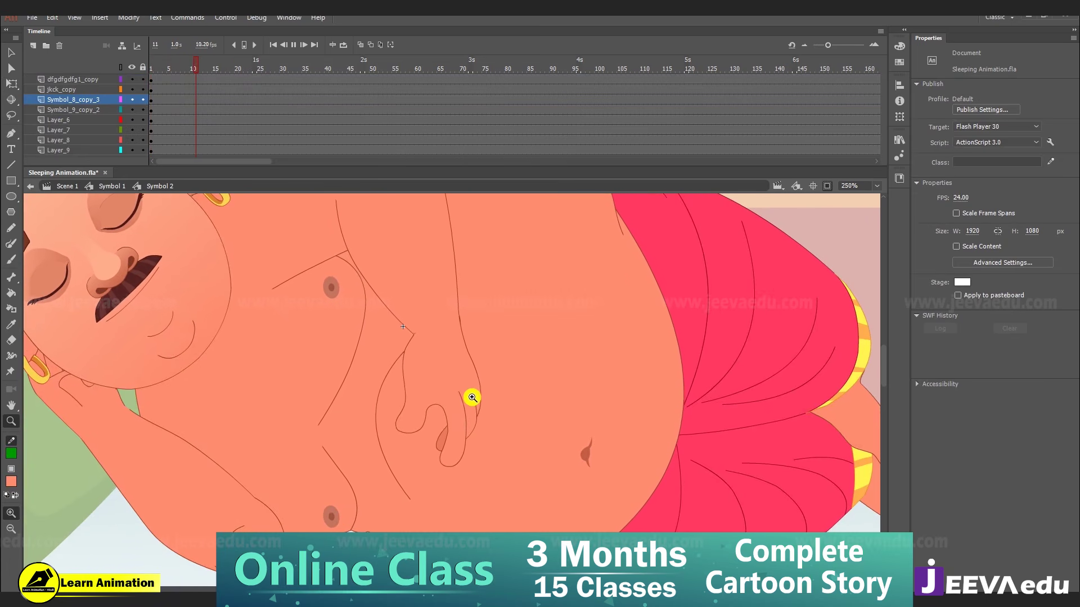
key("Return")
key("Return")
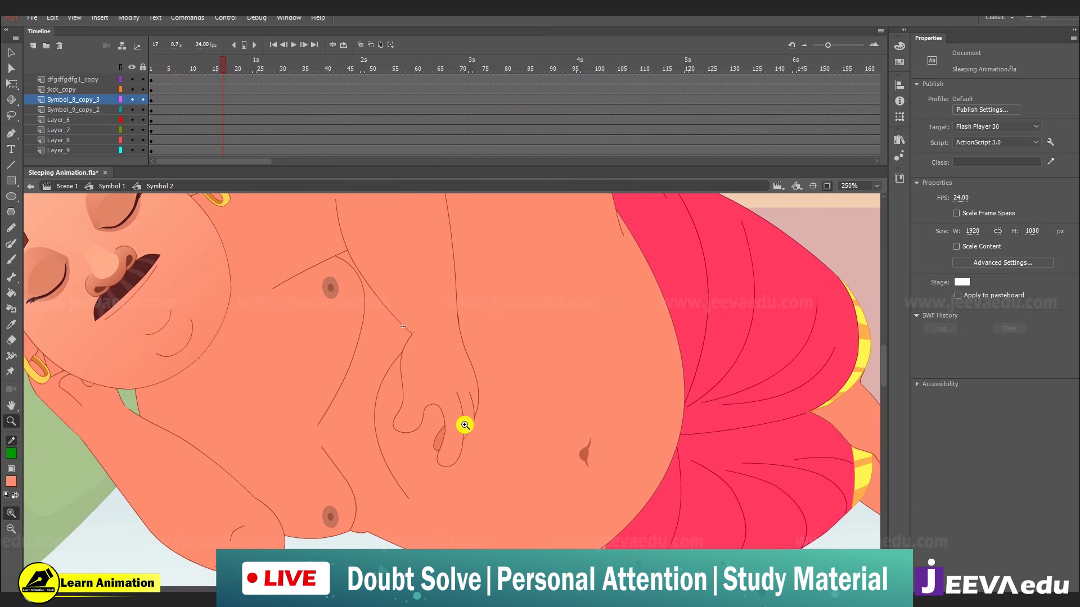
key("Return")
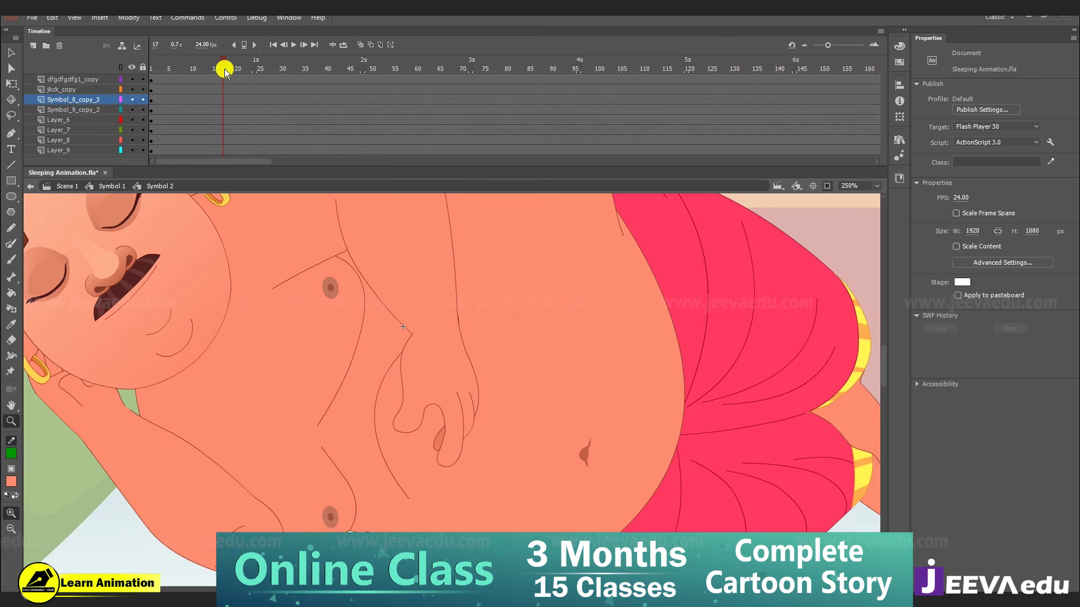
left_click_drag(224, 69, 154, 91)
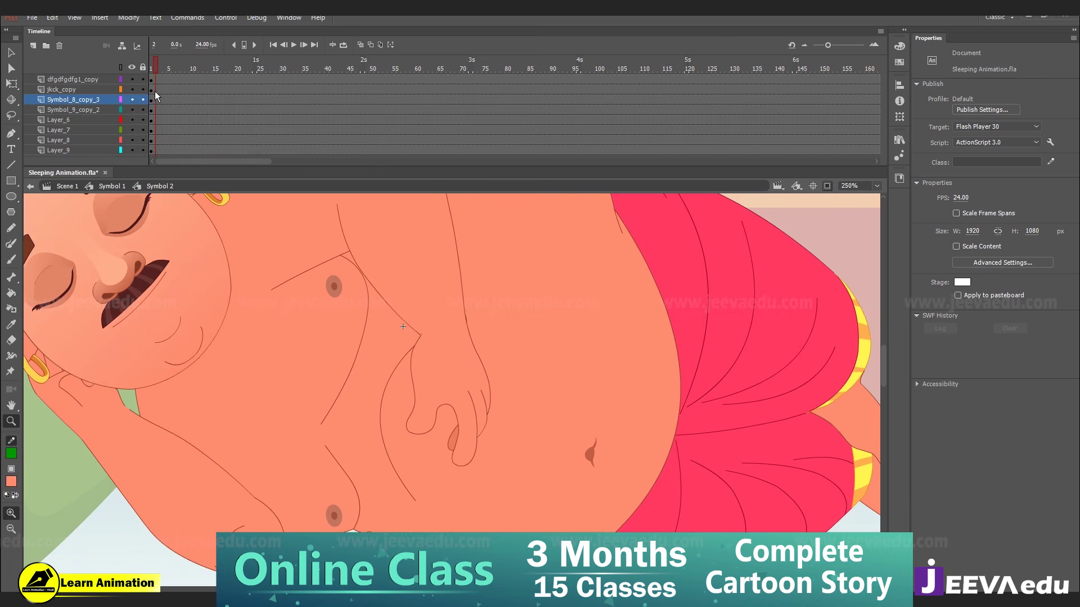
left_click(174, 82)
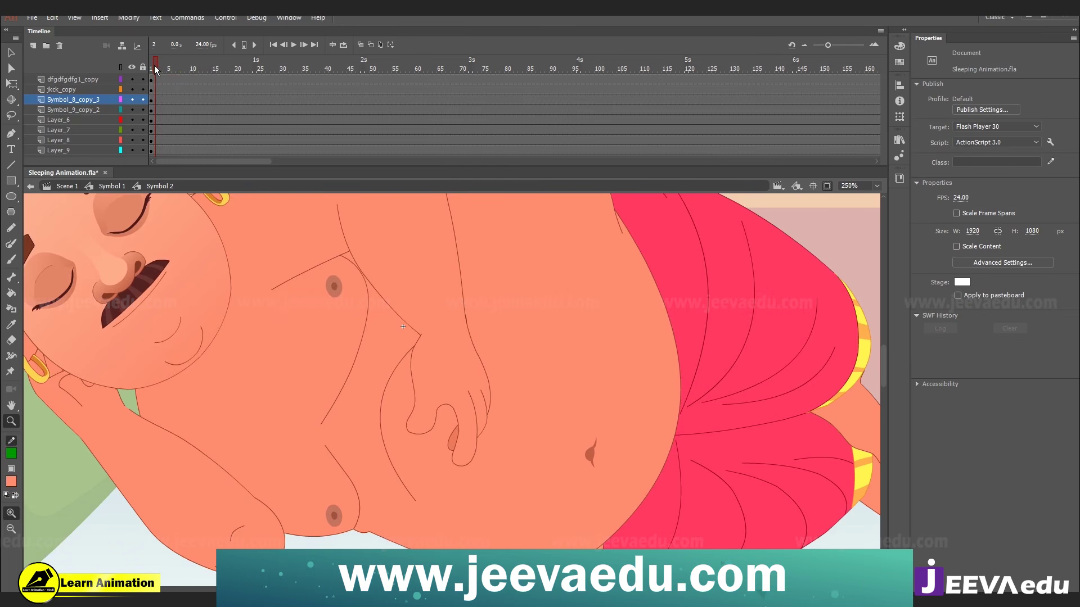
left_click_drag(158, 68, 267, 86)
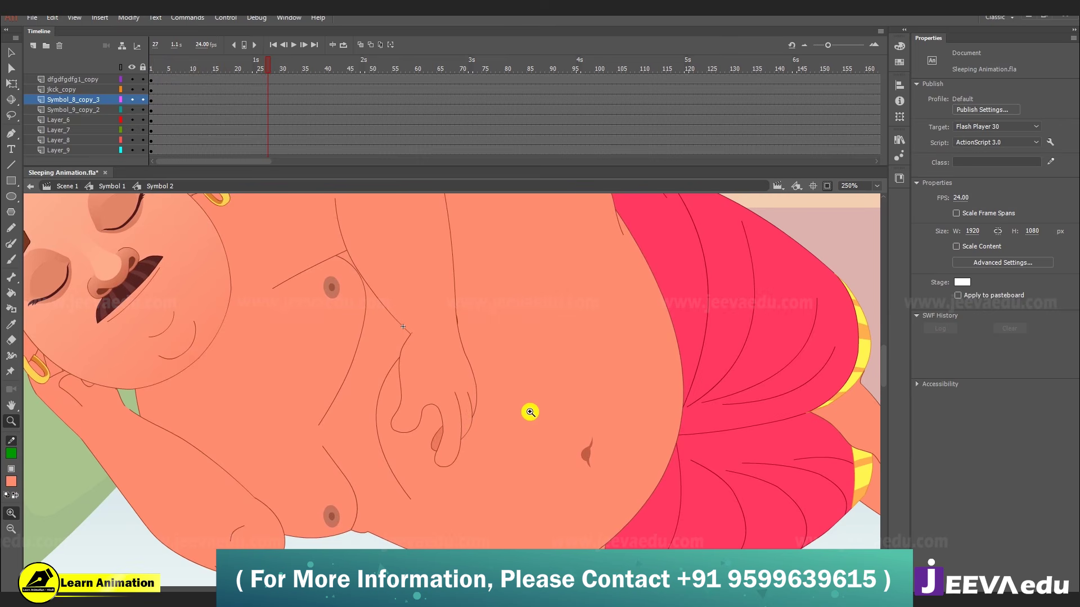
mouse_move(251, 65)
left_mouse_down()
mouse_move(137, 87)
mouse_move(239, 103)
mouse_move(116, 122)
mouse_move(316, 133)
mouse_move(135, 149)
mouse_move(210, 158)
left_mouse_up()
left_click(398, 381, "alt")
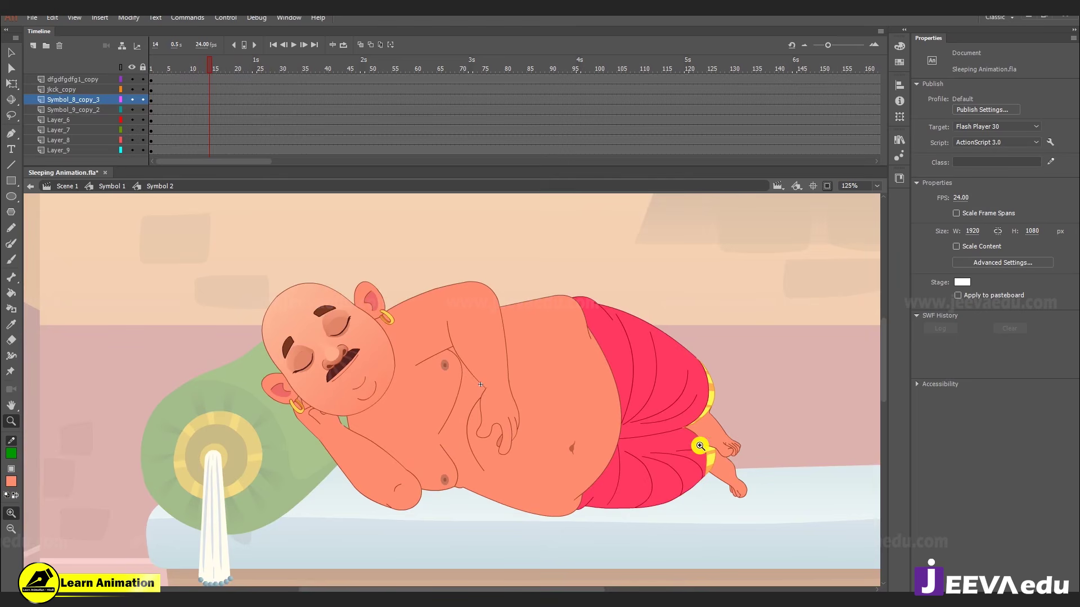
left_click_drag(212, 72, 139, 90)
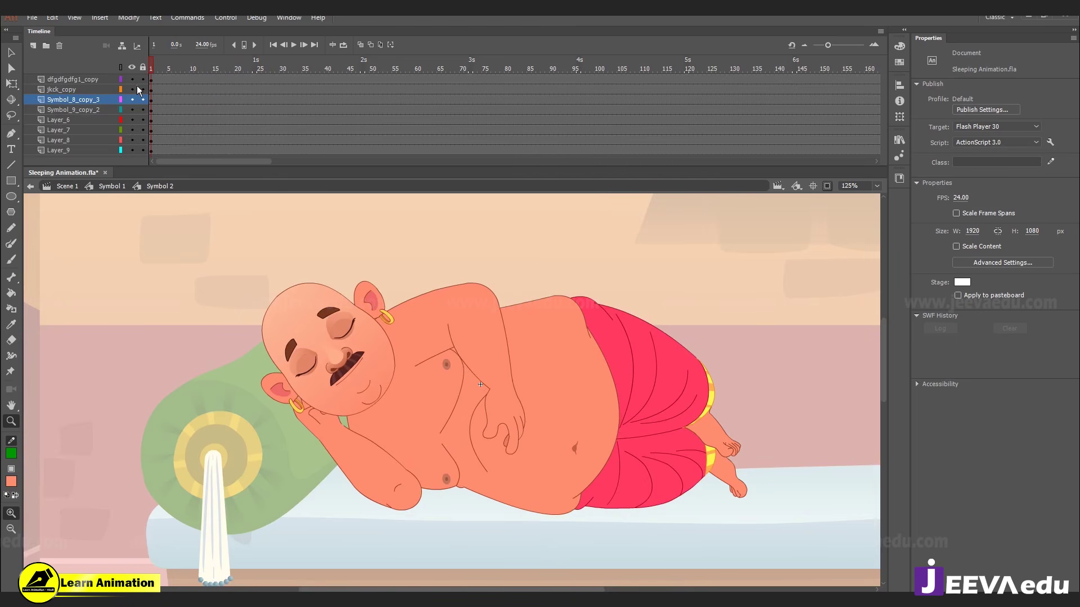
- Return to Symbol 1 and play its timeline to review the sleeping man within the whole room
left_click(118, 189)
key("ctrl+minus")
key("ctrl+minus")
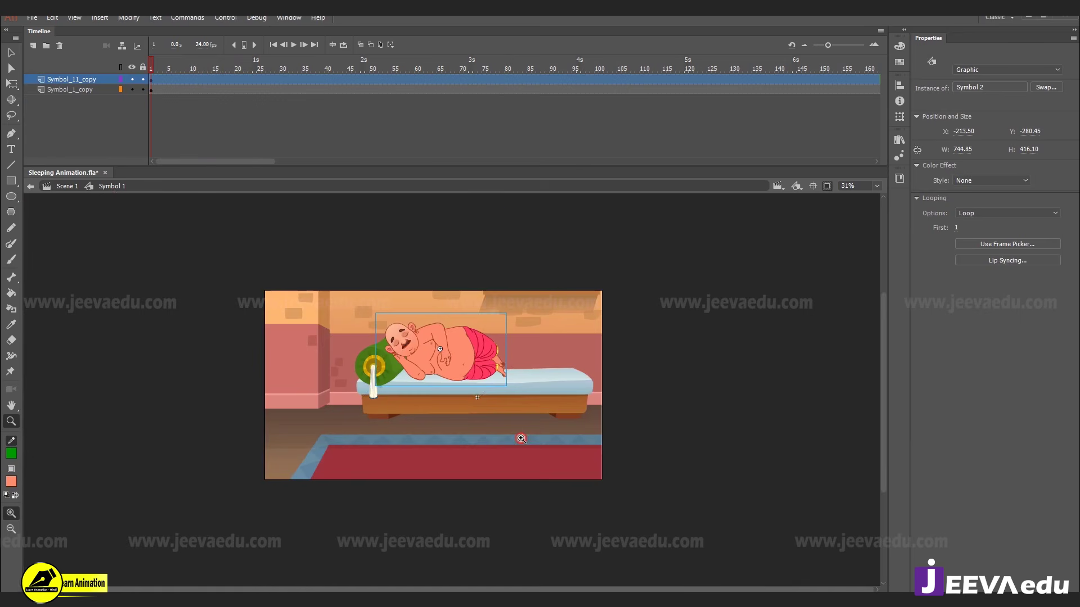
left_click(255, 127)
key("Return")
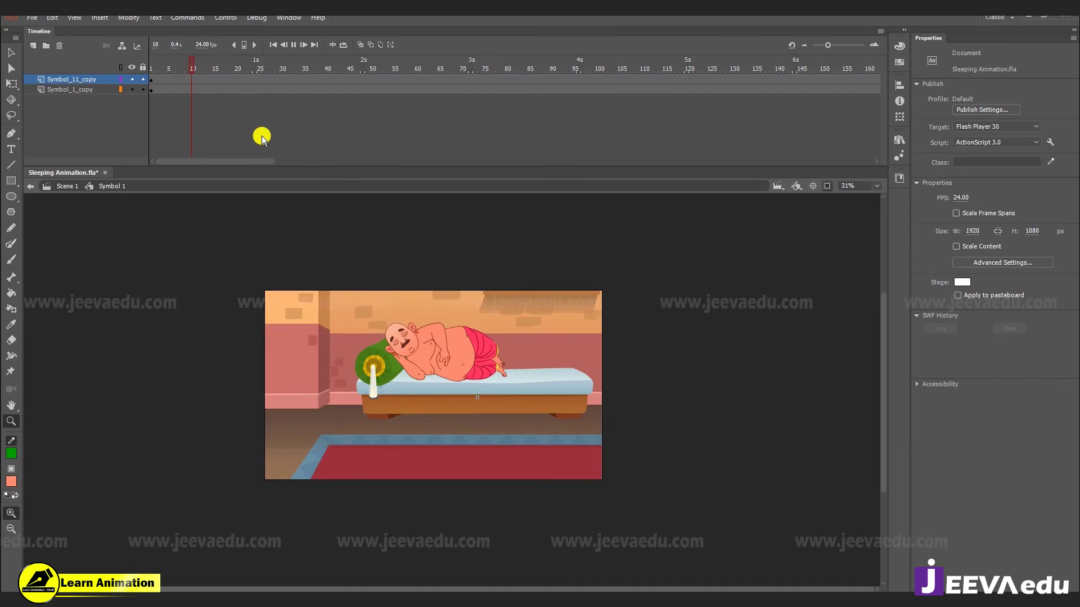
left_click(277, 132)
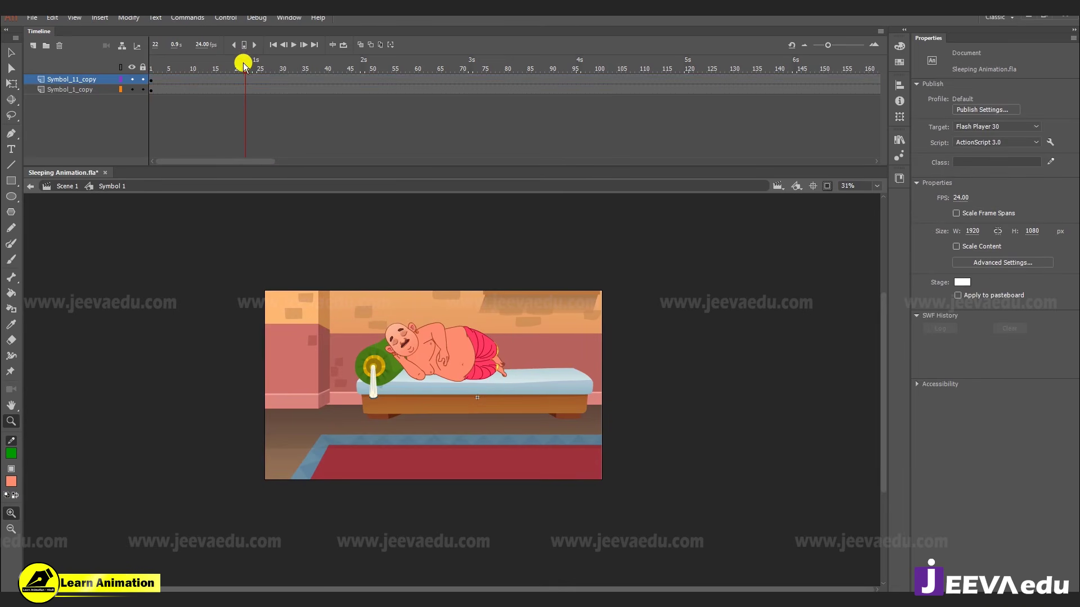
left_click_drag(244, 62, 10, 90)
- Scale the character and background layers by 150% twice and reposition them so the sleeping man fills the stage
left_click_drag(192, 79, 225, 89)
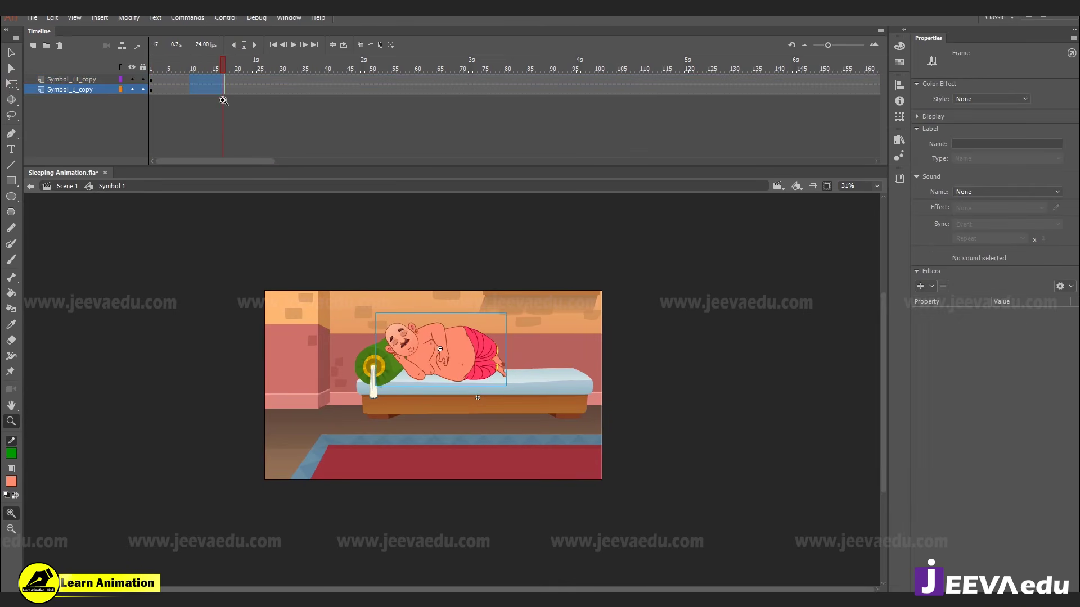
key("ctrl+alt+s")
type("150")
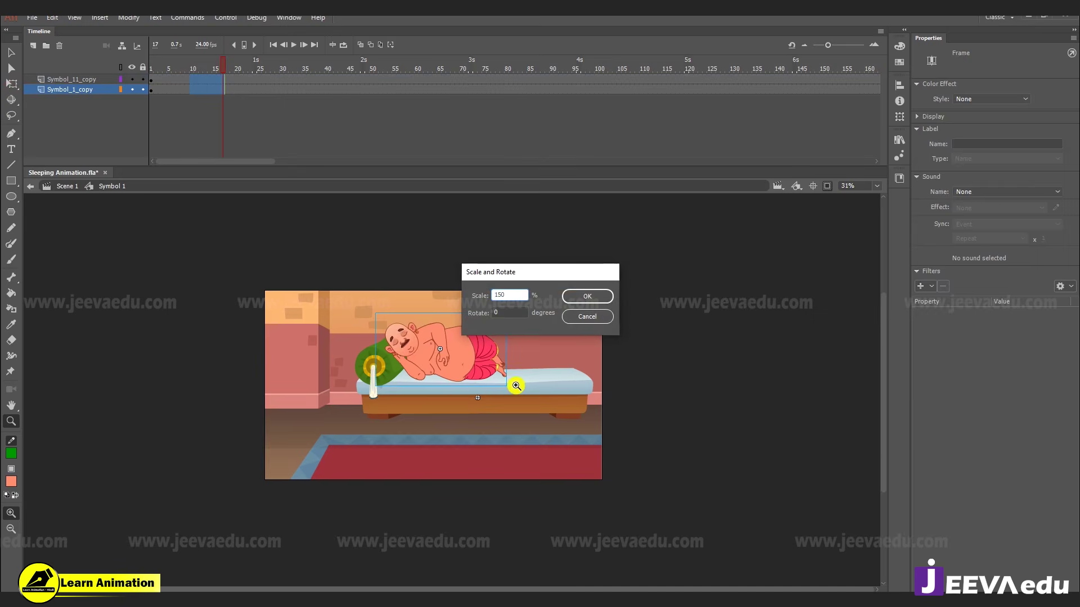
key("Return")
key("ctrl+alt+s")
key("Return")
key("v")
left_click(495, 414)
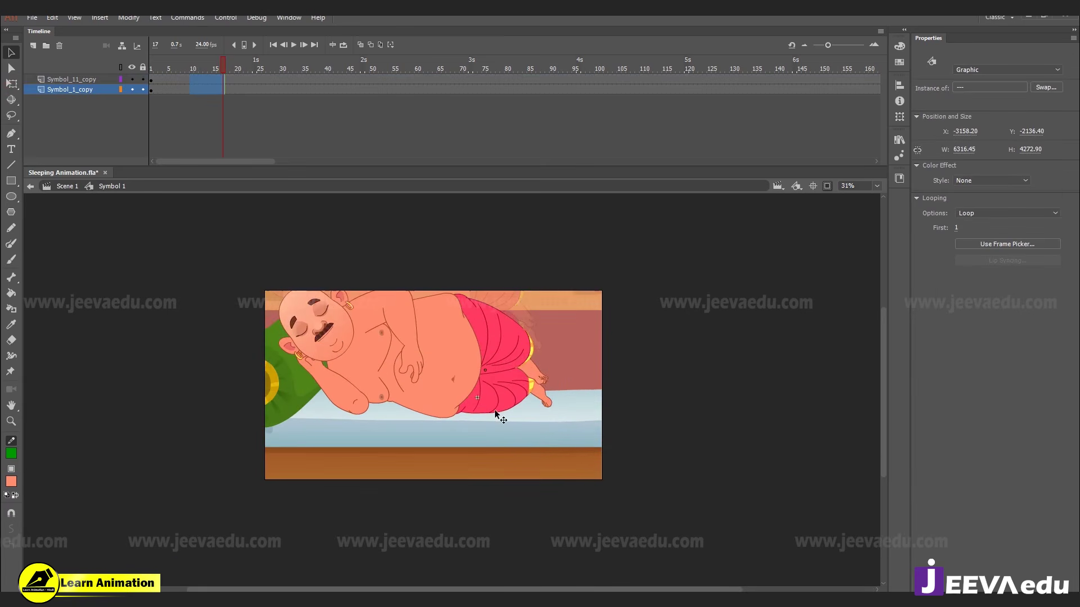
left_click_drag(494, 414, 519, 429)
left_click_drag(516, 430, 493, 404)
- Play the enlarged scene from several points to check the breathing loop up close
key("z")
left_click(450, 385)
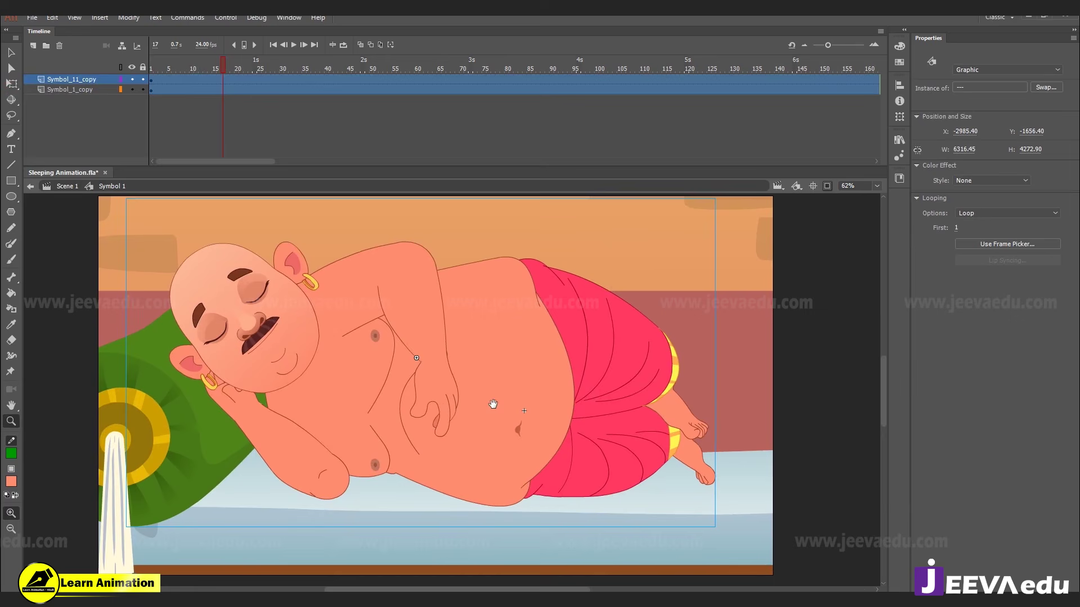
left_click(225, 66)
key("Return")
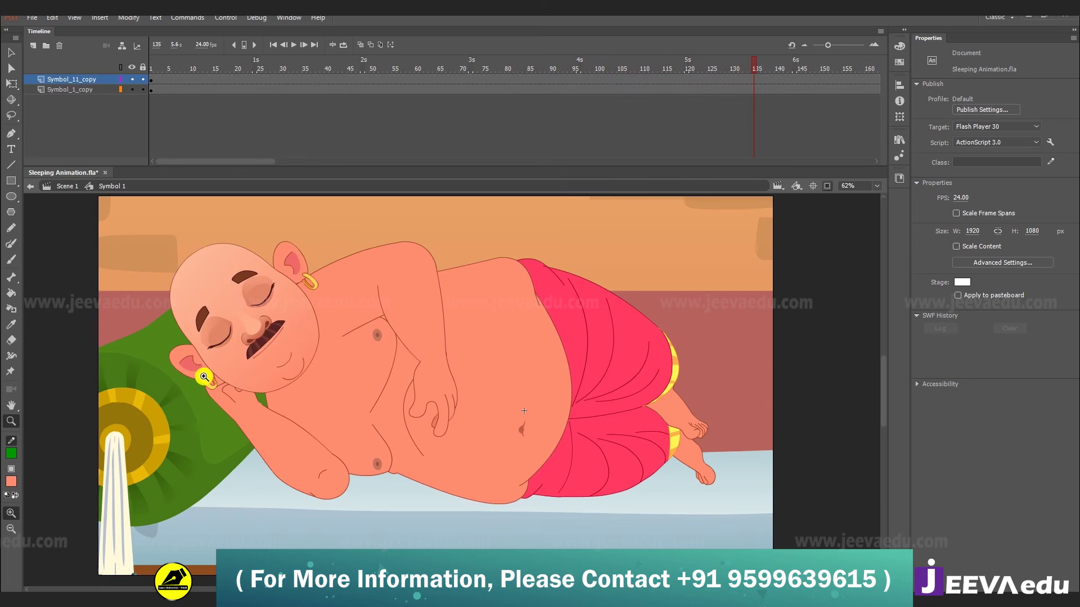
left_click(179, 58)
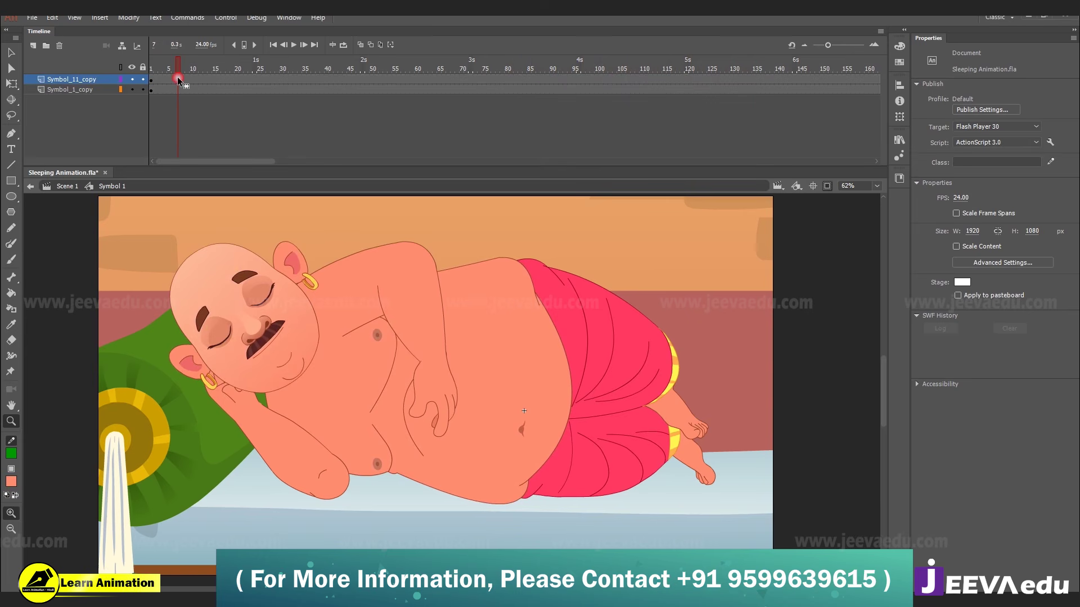
key("Return")
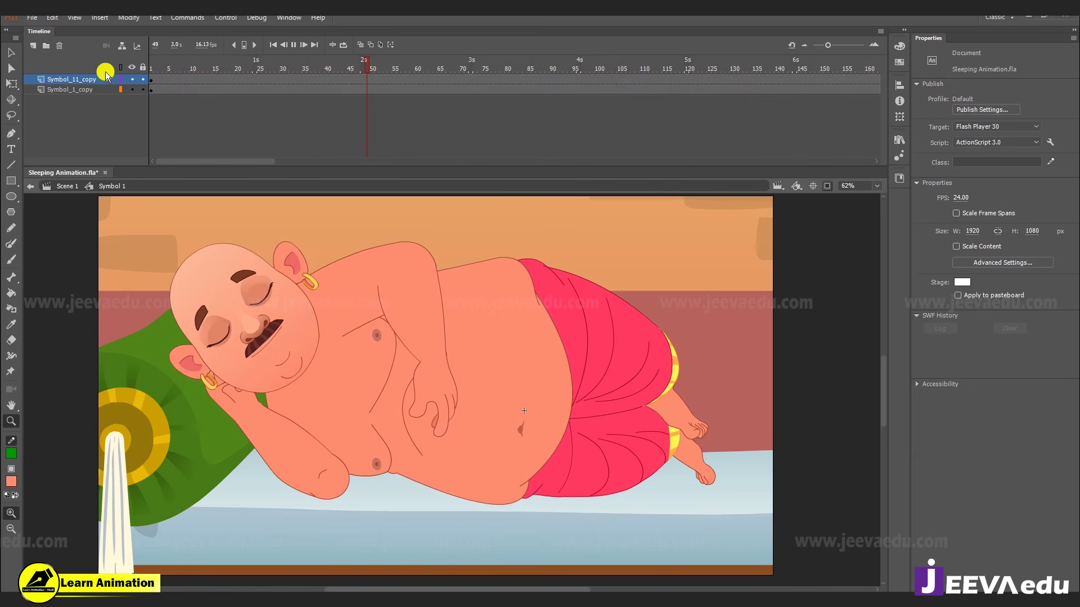
key("Return")
- Open the upper arm's symbol inside Symbol 2 and inspect its animation from frame 1 to frame 24
key("v")
left_click(430, 329)
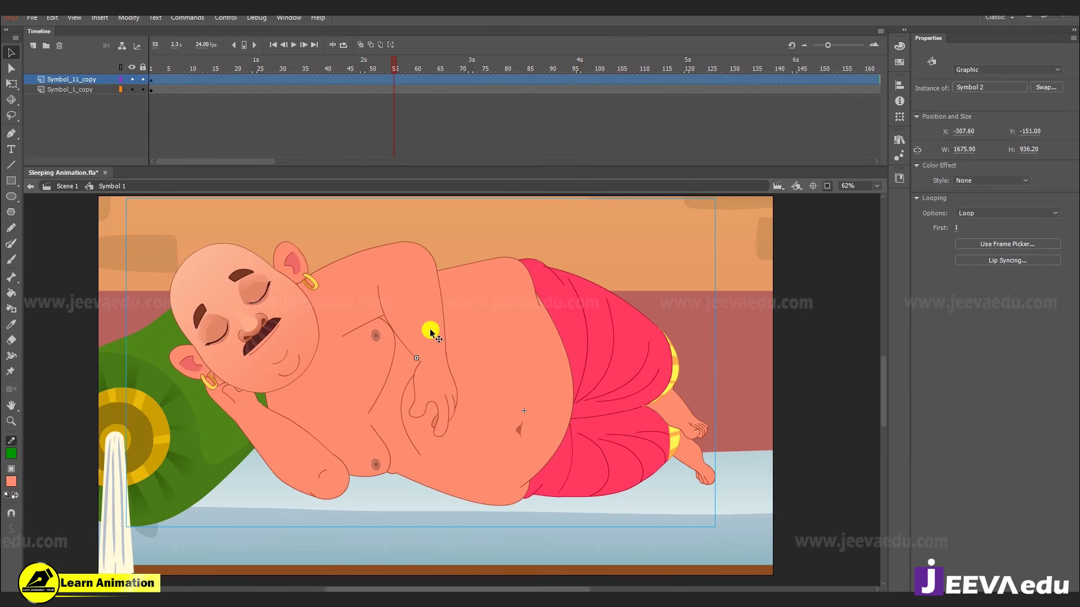
double_click(412, 305)
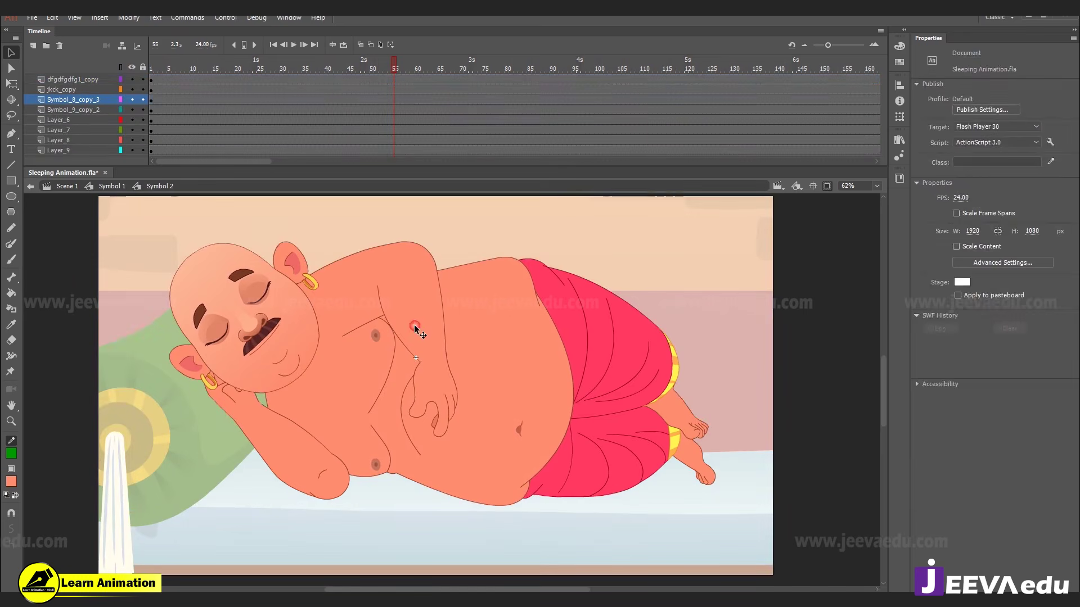
left_click_drag(395, 68, 151, 69)
left_click(88, 100)
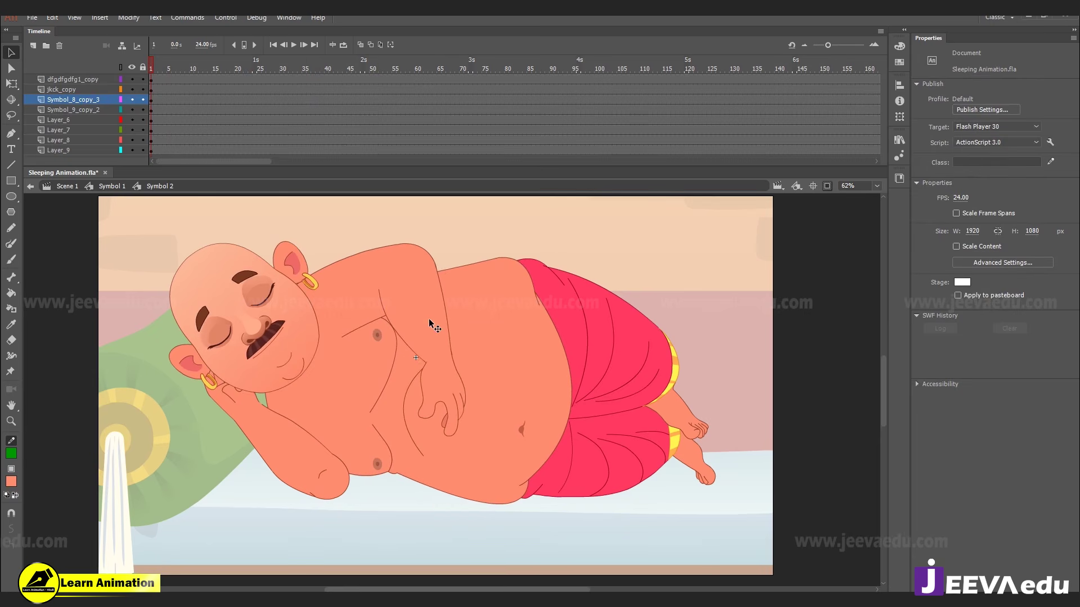
left_click(428, 320)
double_click(427, 329)
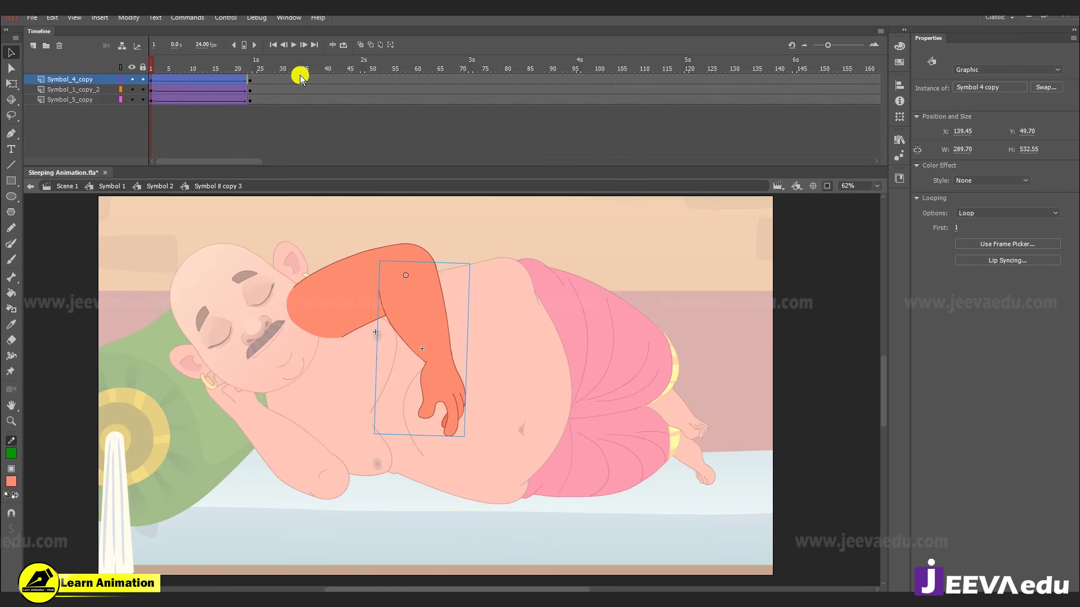
left_click(253, 80)
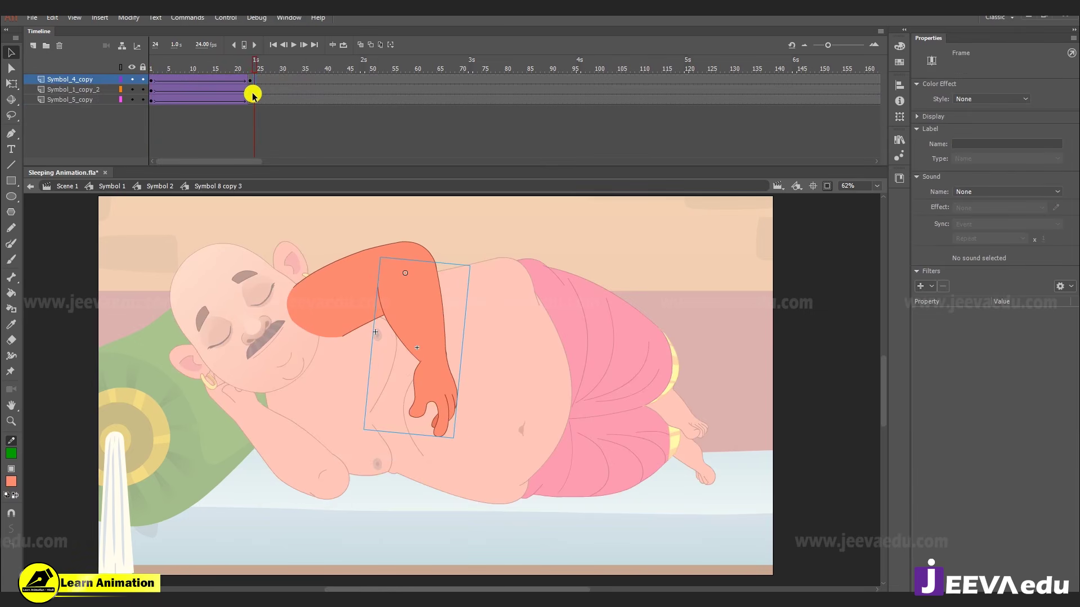
- Open the head symbol, check its last keyframes at frame 45, and return to Symbol 2
double_click(279, 243)
double_click(304, 321)
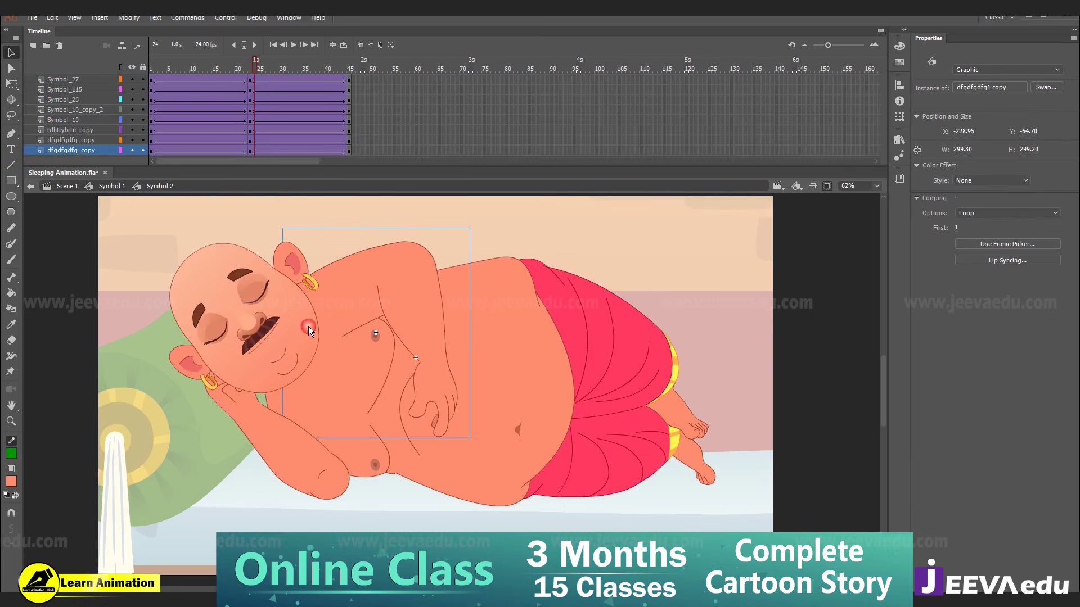
left_click(349, 68)
left_click(349, 80)
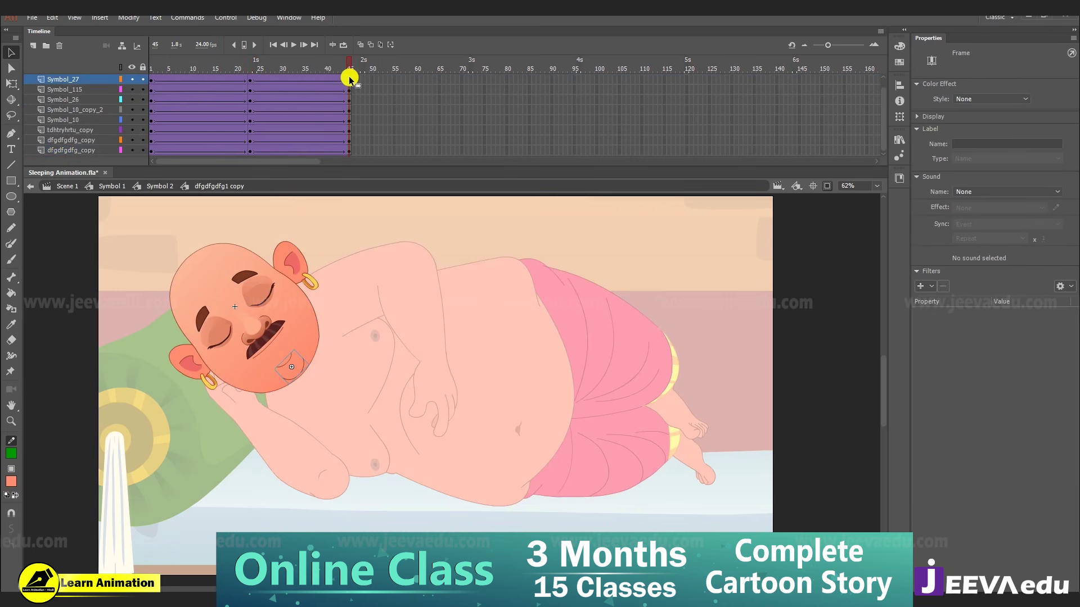
double_click(322, 248)
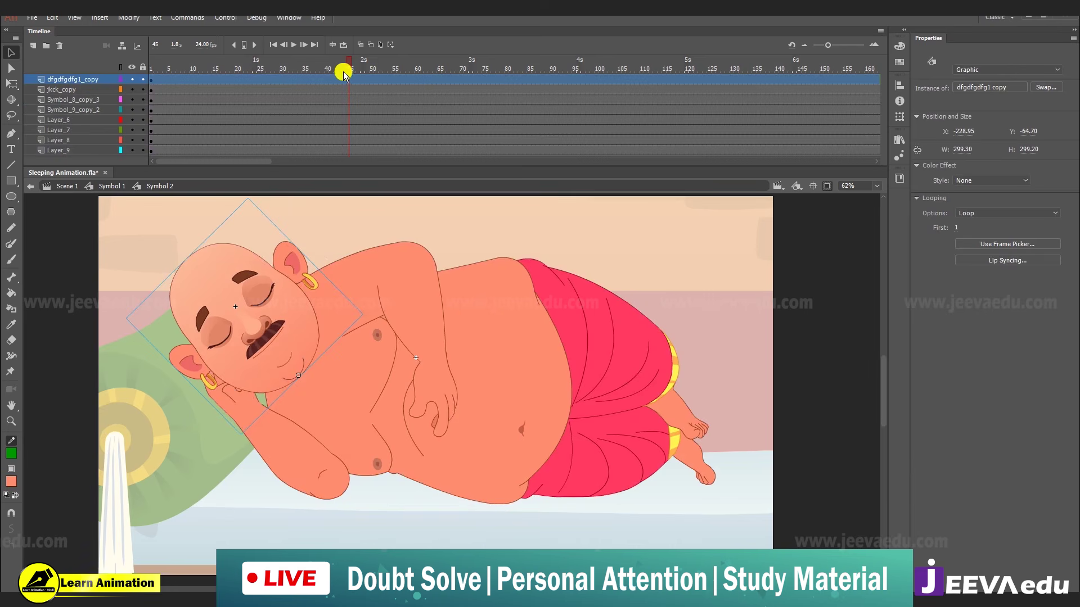
- Inside the arm symbol, copy the first keyframes of all three layers to frame 45
double_click(384, 298)
left_click(348, 80)
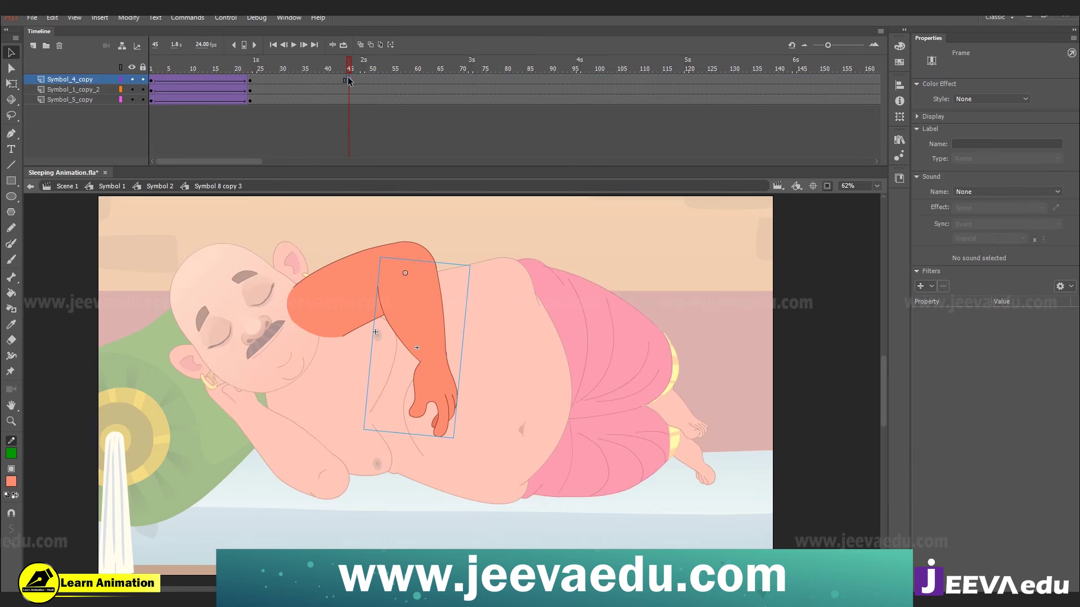
left_click(152, 79)
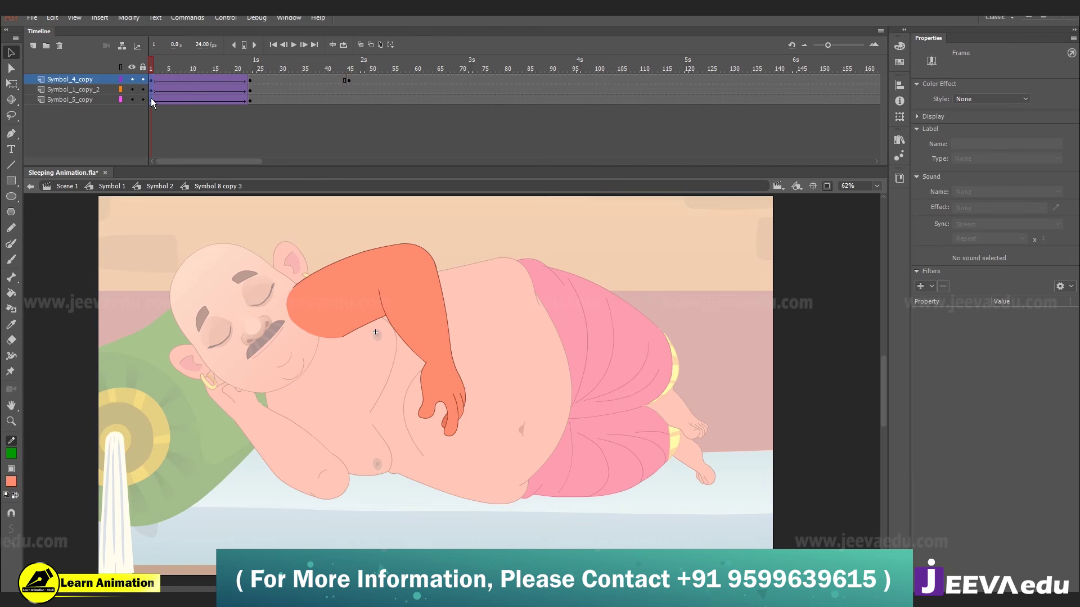
left_click_drag(150, 97, 303, 109)
right_click(356, 88)
left_click(373, 114)
- Create classic tweens between the middle and frame 45 keyframes on all three arm layers, with a 100 out ease
right_click(314, 99)
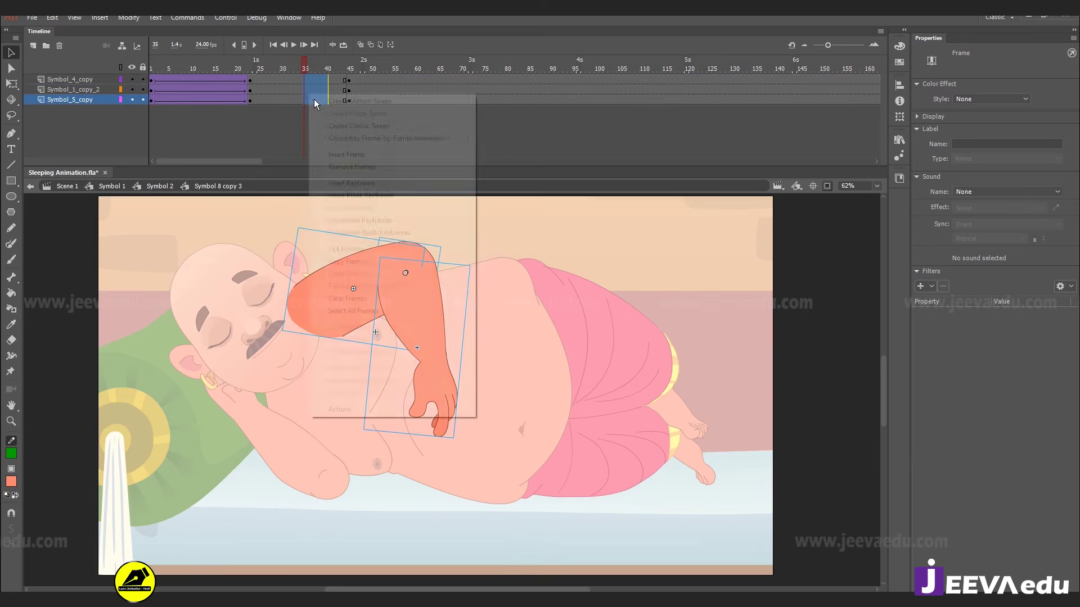
left_click(350, 126)
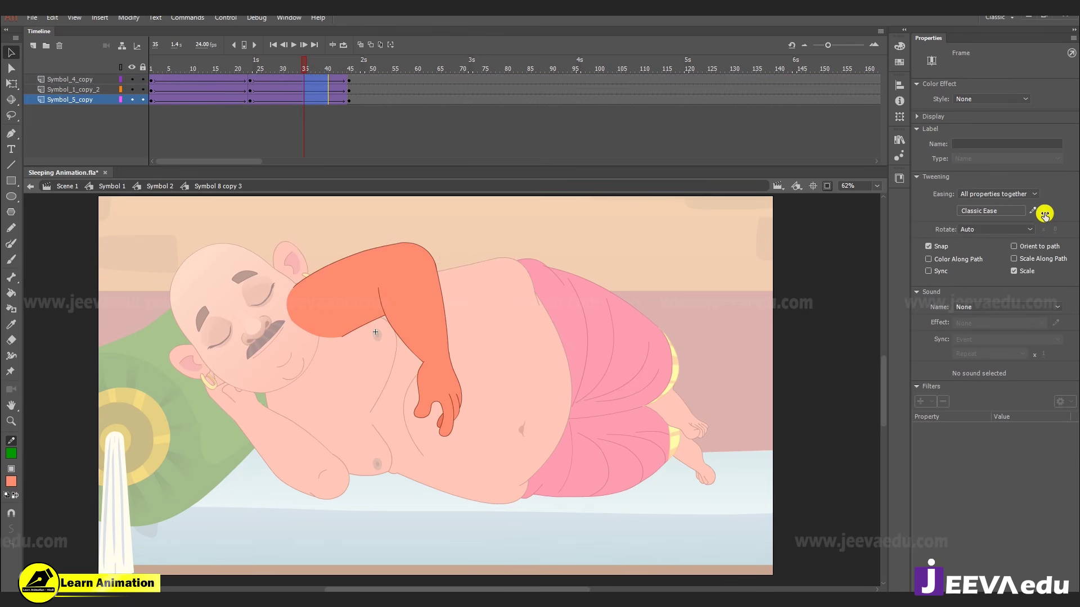
left_click(1049, 89)
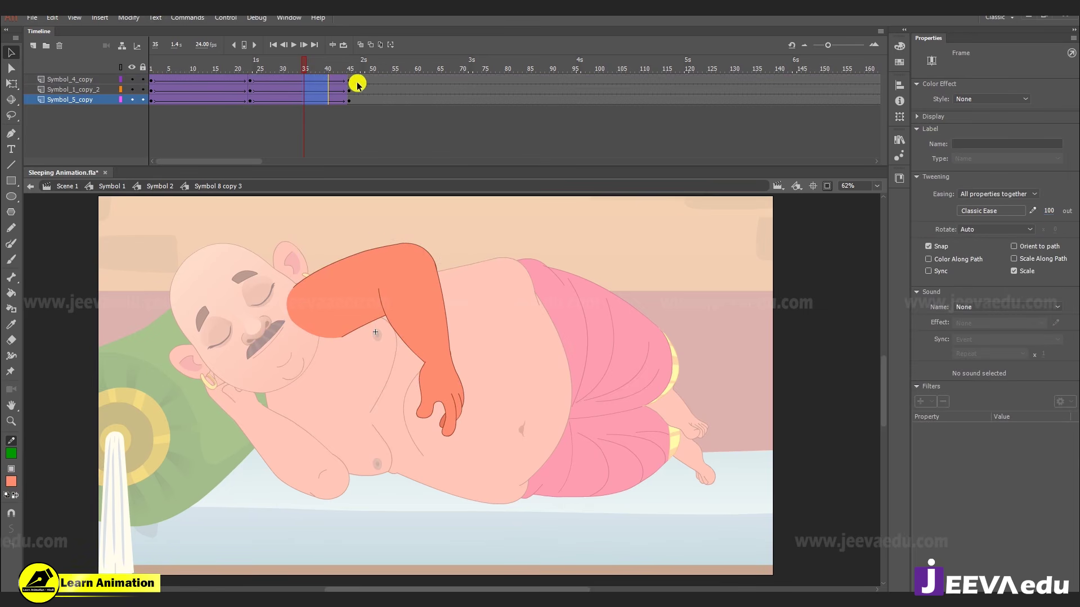
- Remove the frames after frame 45 from all three arm layers and select the forearm
left_click_drag(354, 86, 497, 159)
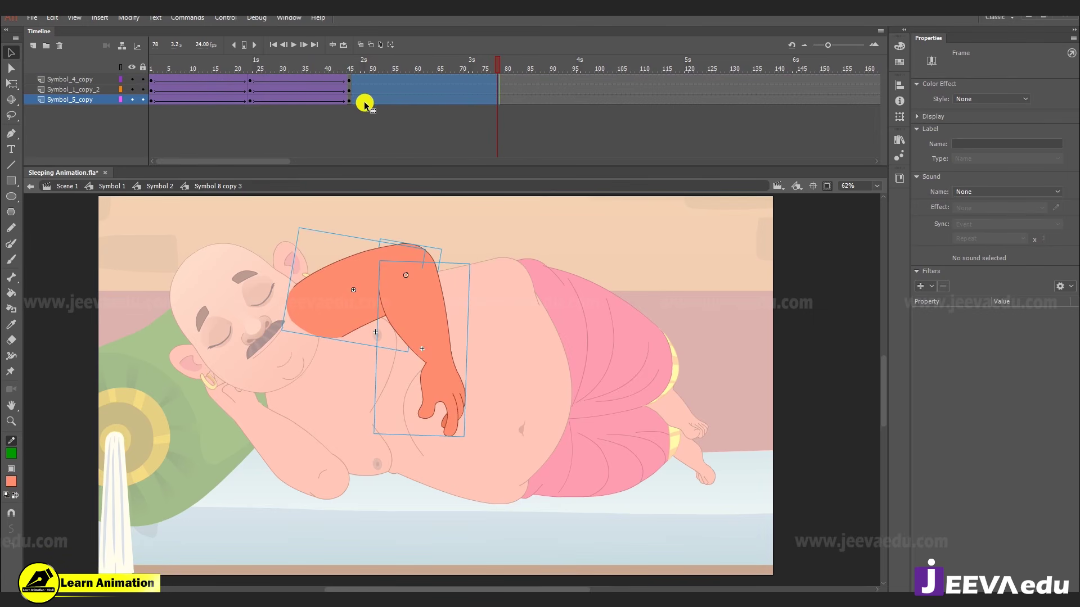
key("shift+F5")
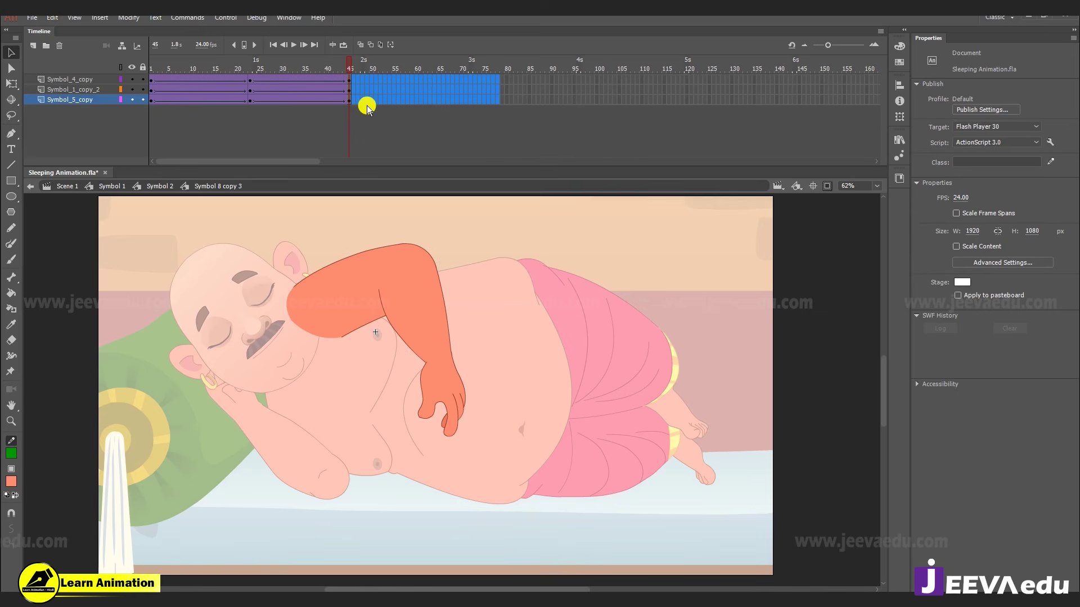
left_click(525, 372)
left_click(457, 372)
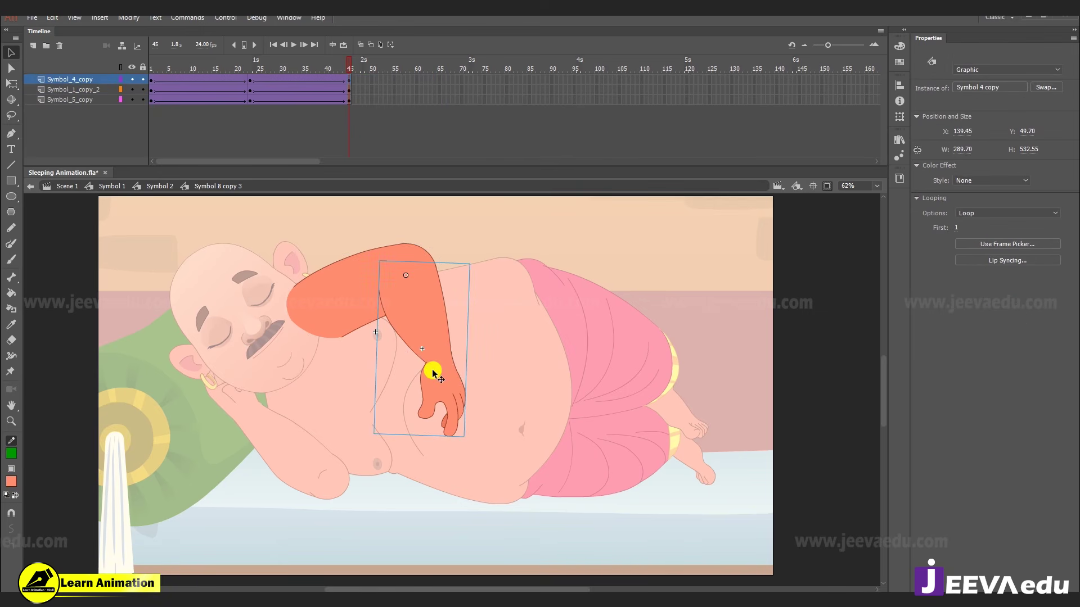
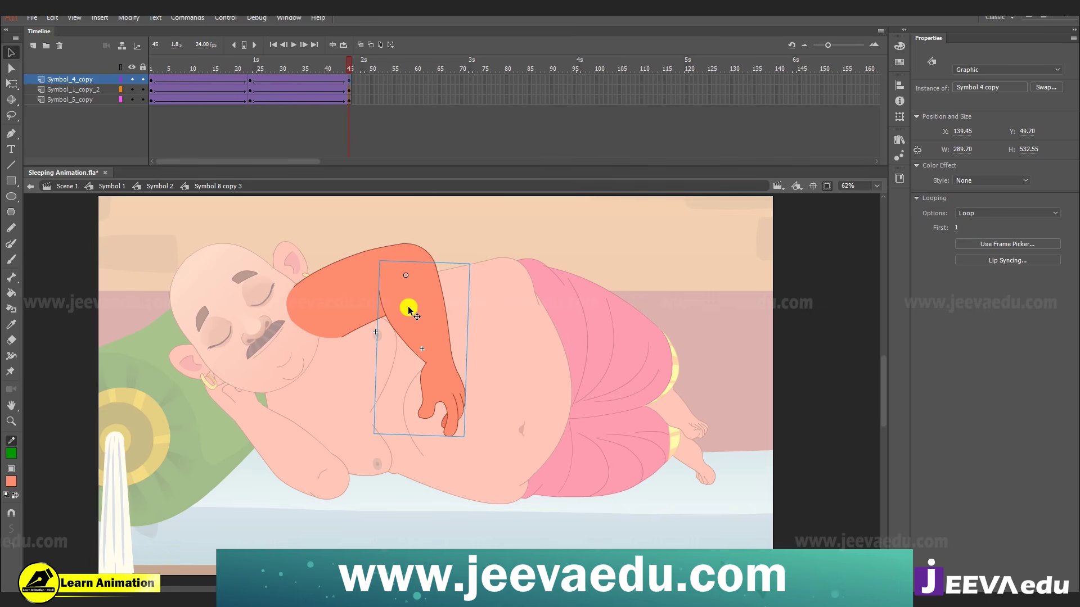
- Return to Symbol 2 and up to Scene 1, playing back the breathing animation at both levels
left_click(160, 186)
key("Return")
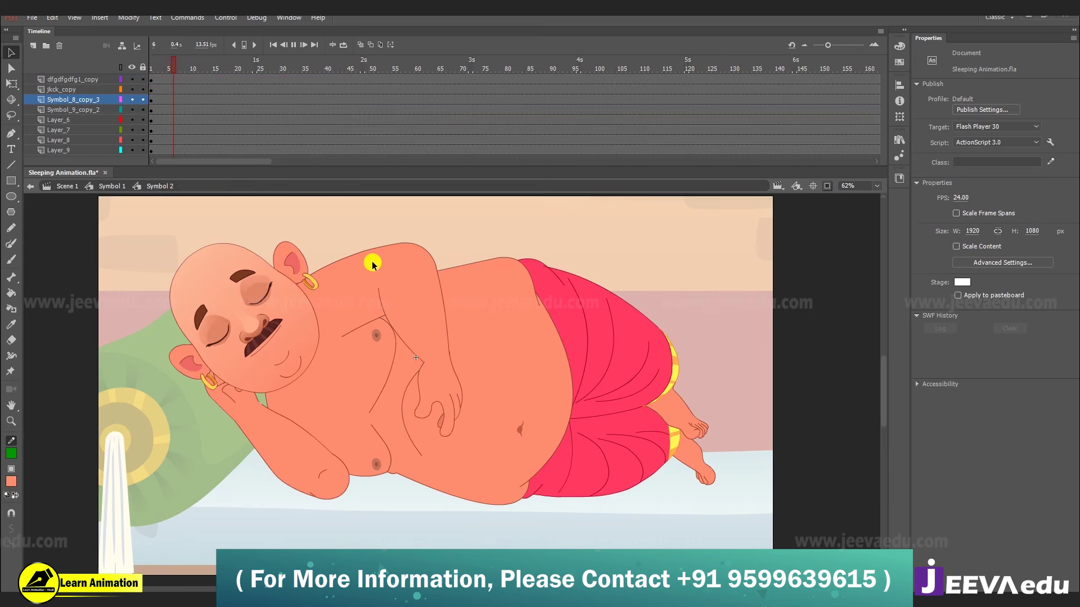
left_click(74, 187)
key("Return")
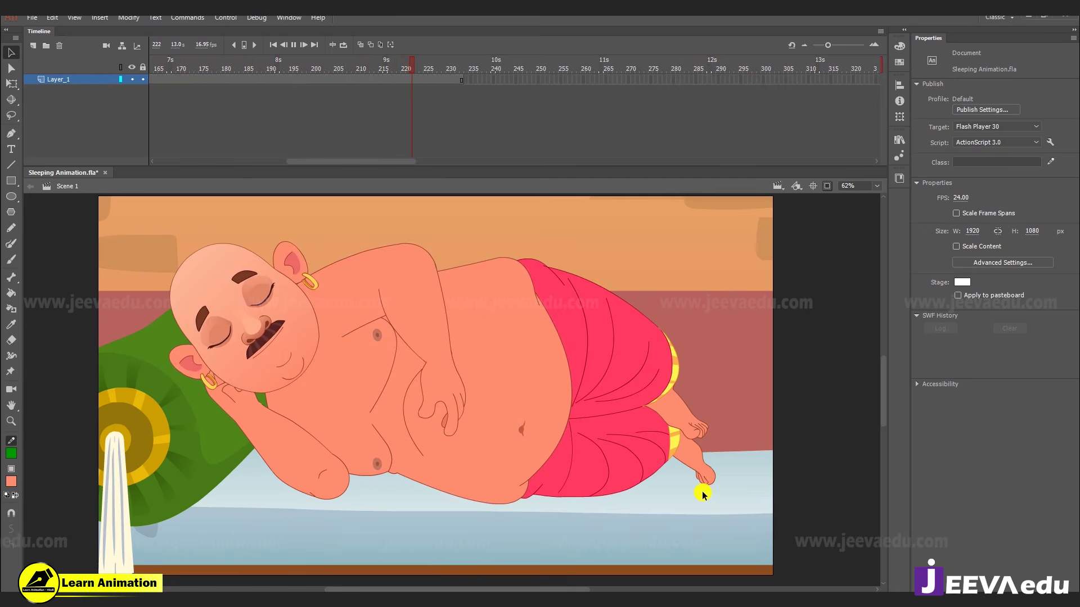
left_click(702, 494)
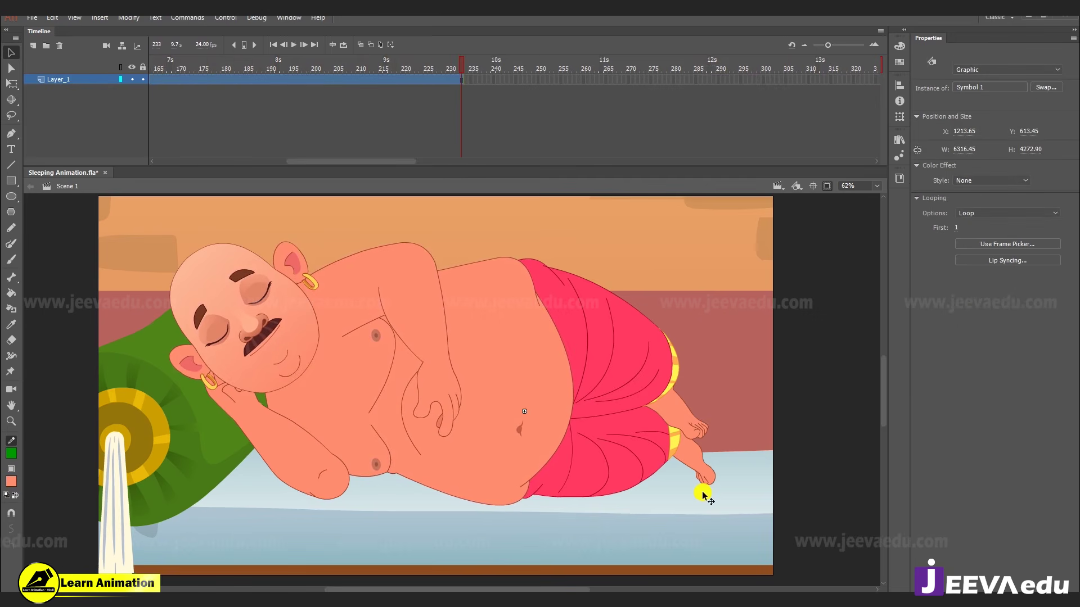
key("Return")
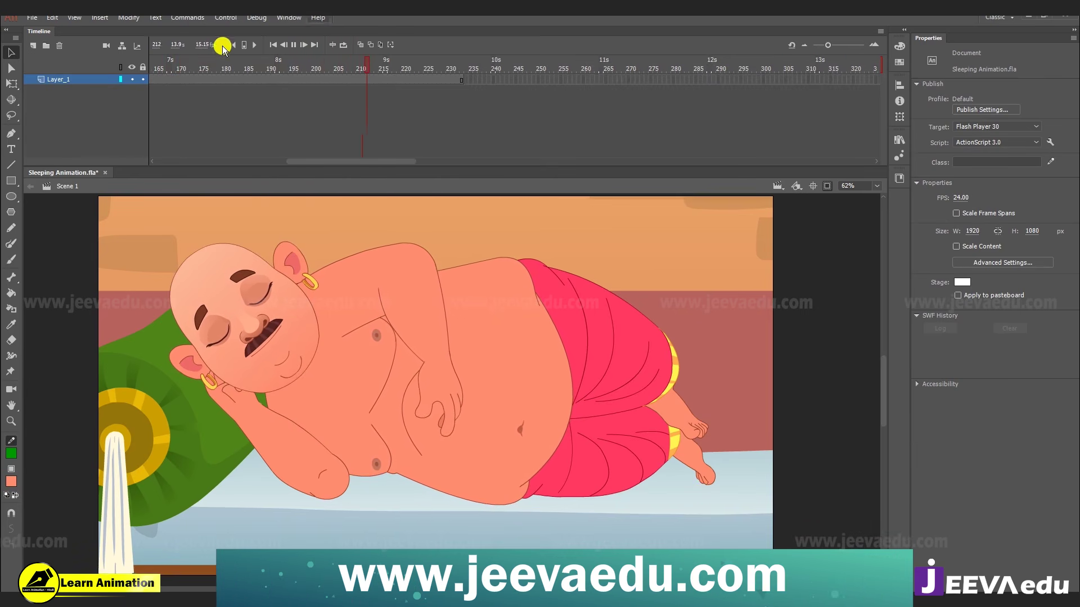
left_click(226, 18)
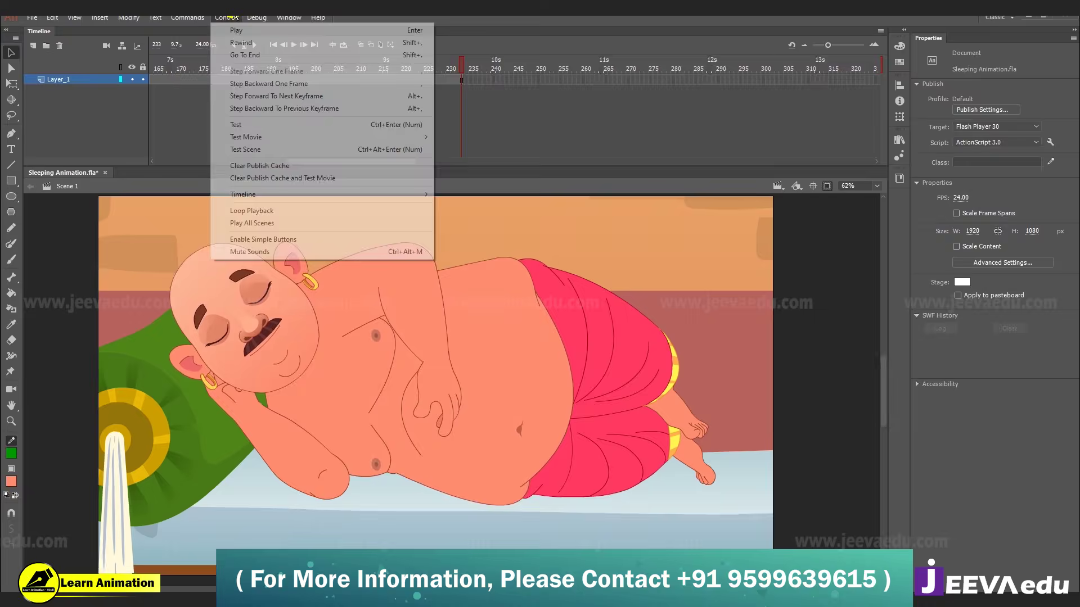
left_click(229, 18)
key("Return")
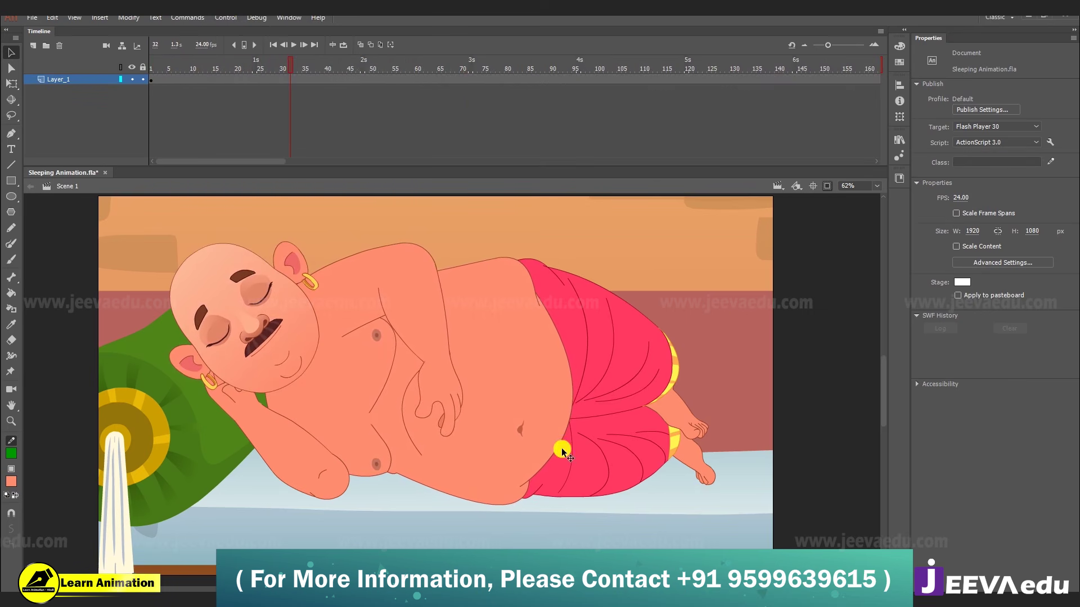
- Open the torso symbol, unlock all its layers, and inspect the torso fill and outline at frame 23
double_click(508, 434)
double_click(508, 435)
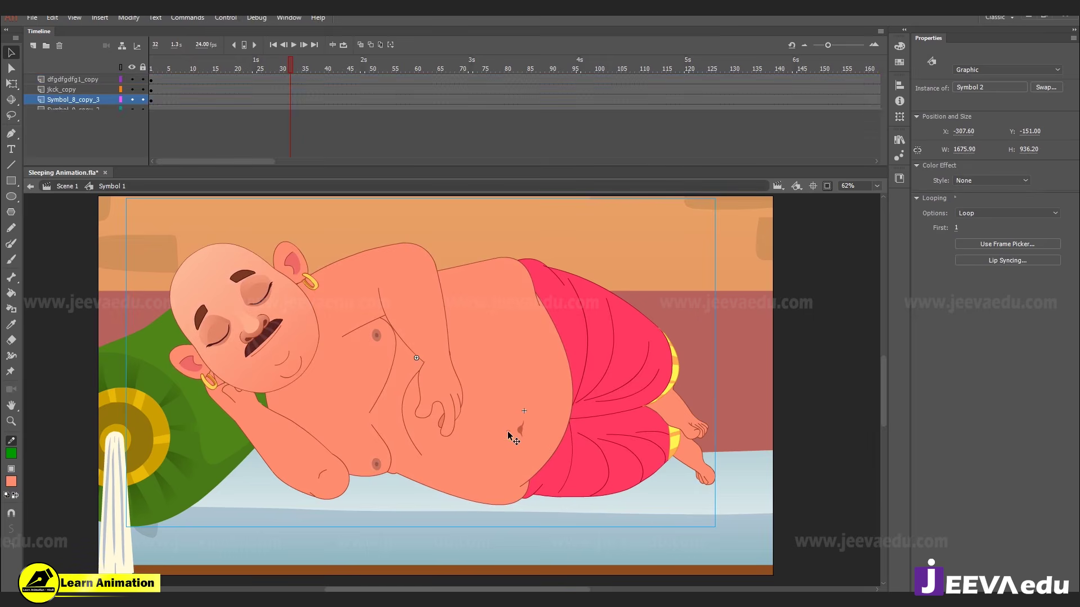
double_click(507, 434)
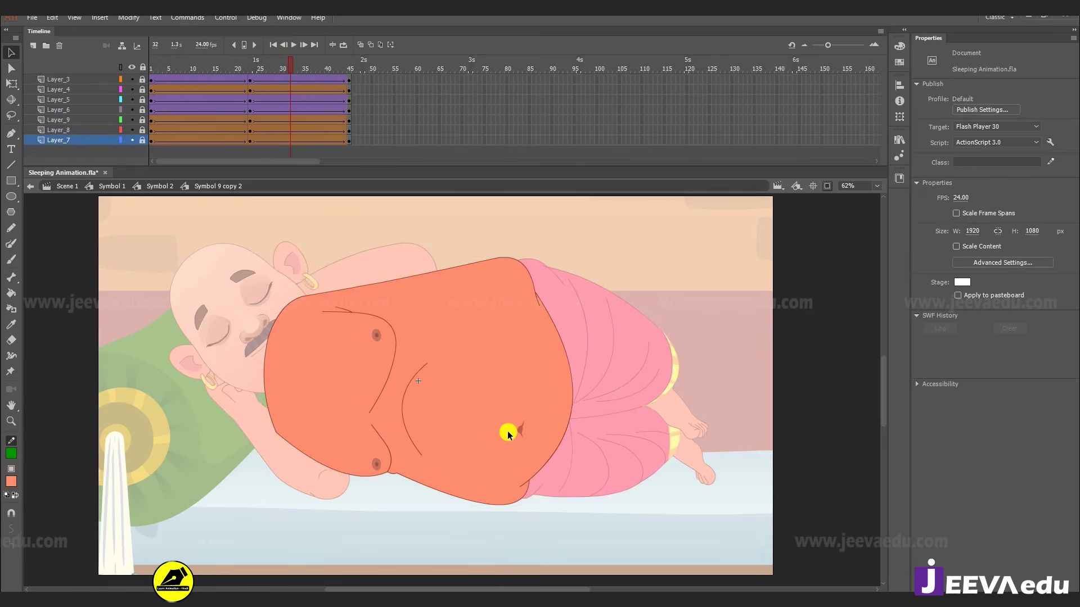
left_click(252, 62)
left_click(490, 415)
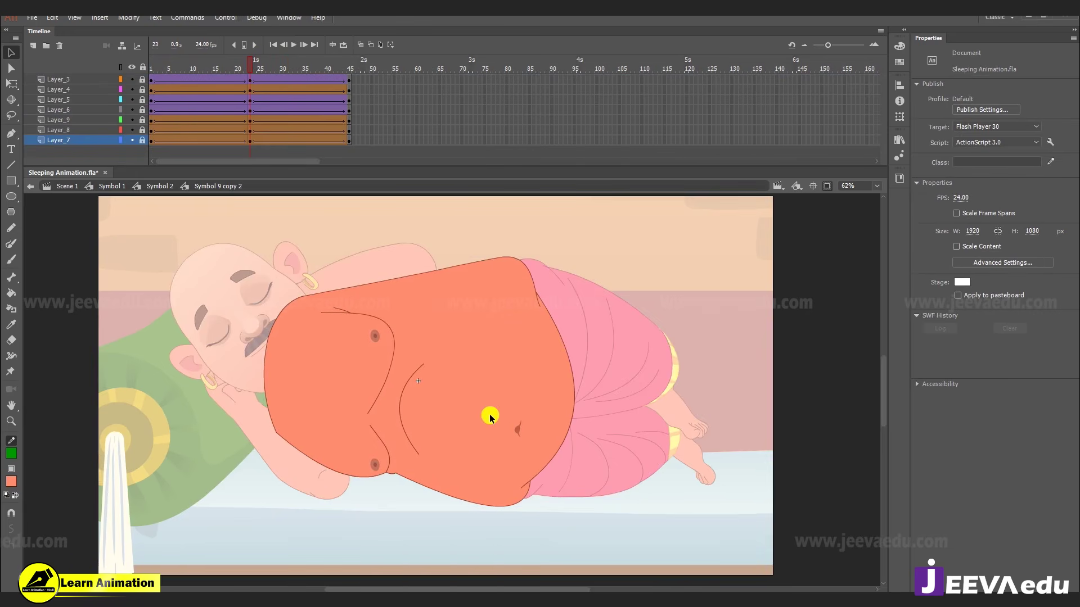
left_click(498, 386)
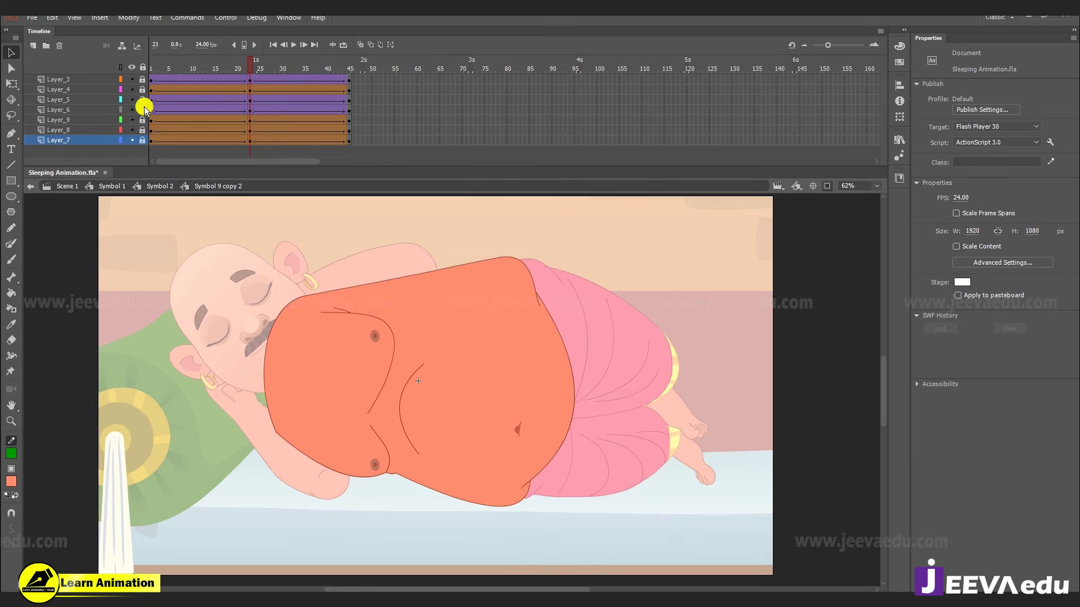
left_click(143, 79)
left_click(447, 309)
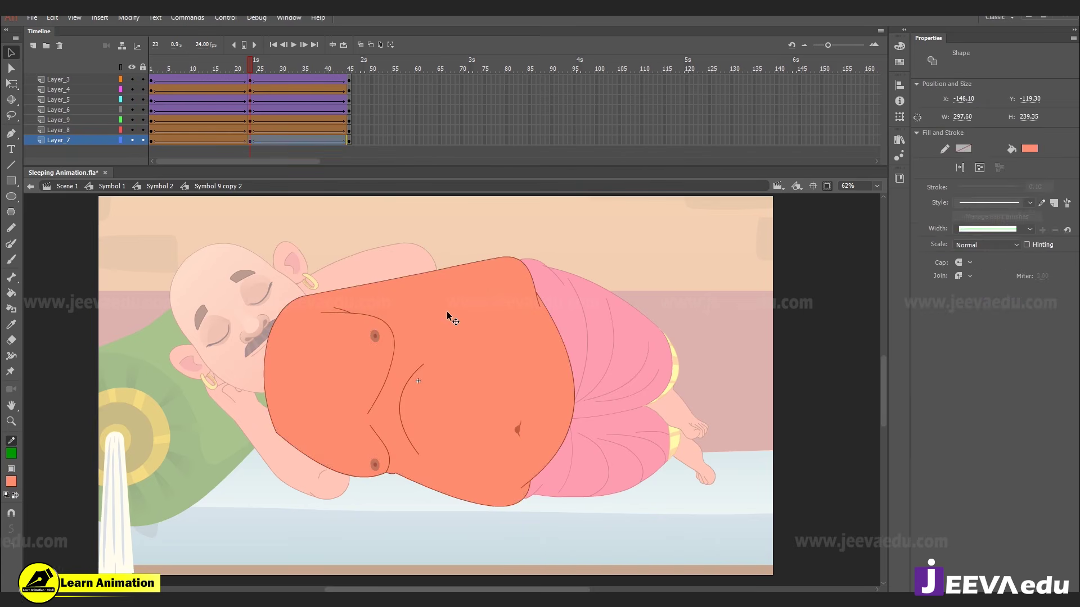
left_click(437, 257)
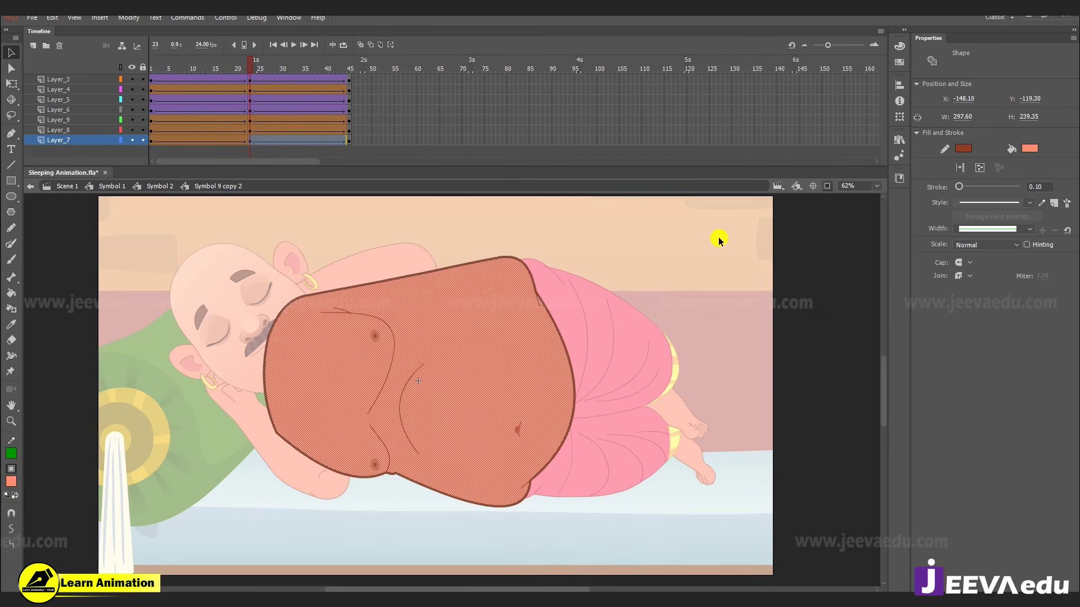
left_click(643, 325)
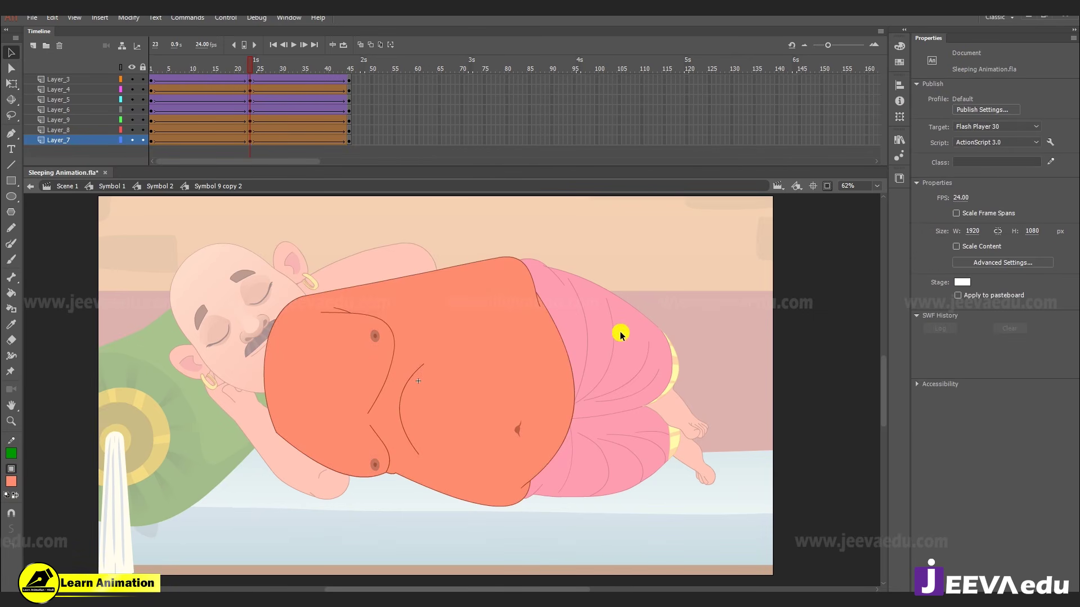
- Go back to Symbol 1, play its animation, and scrub the playhead back to frame 1
left_click(106, 190)
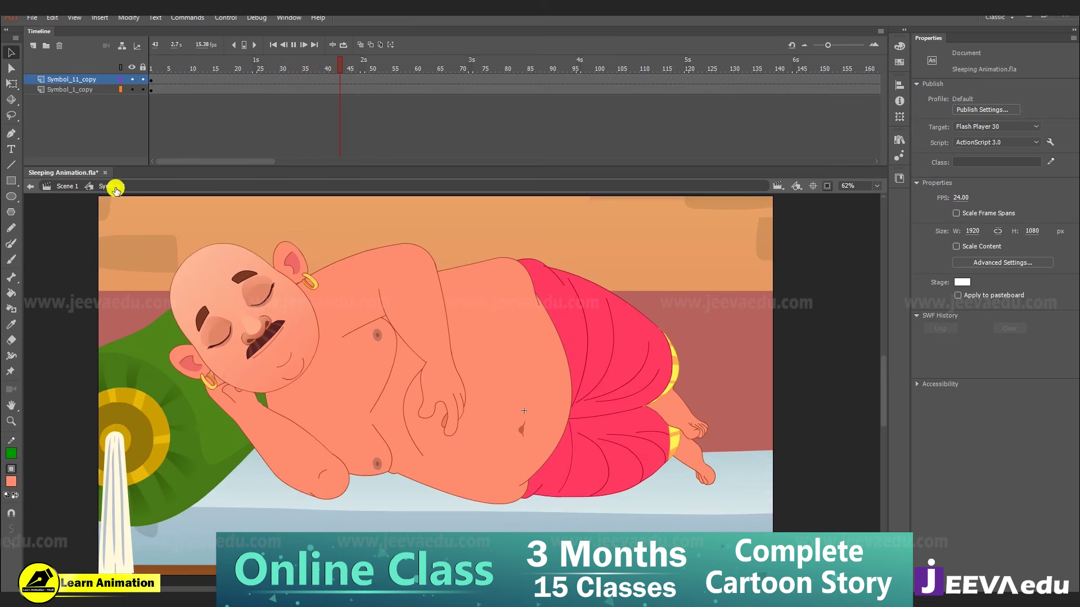
left_click(373, 89)
left_click(406, 78)
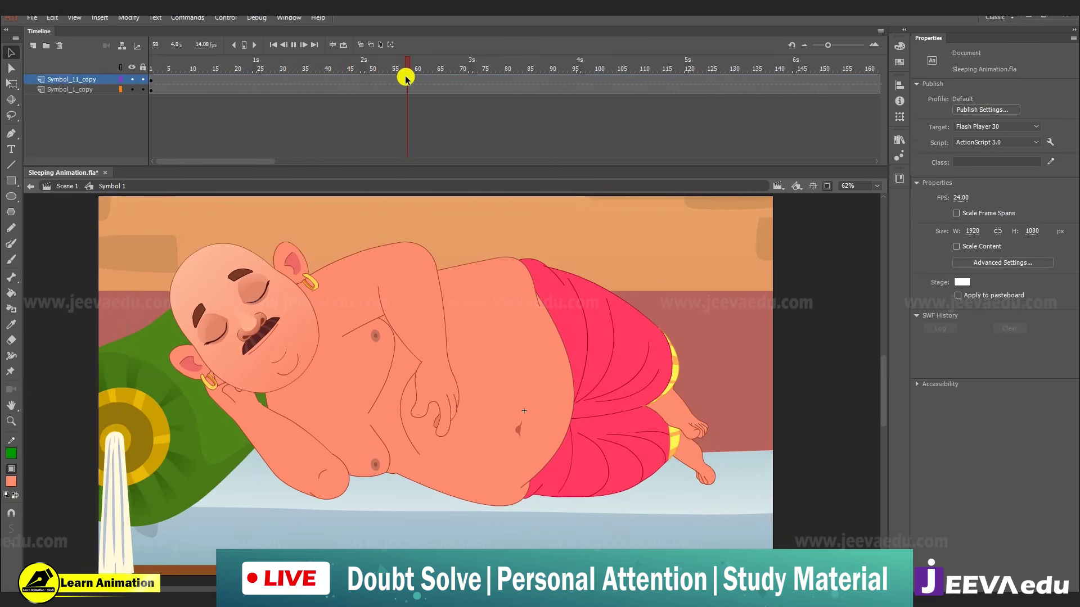
left_click_drag(416, 65, 154, 96)
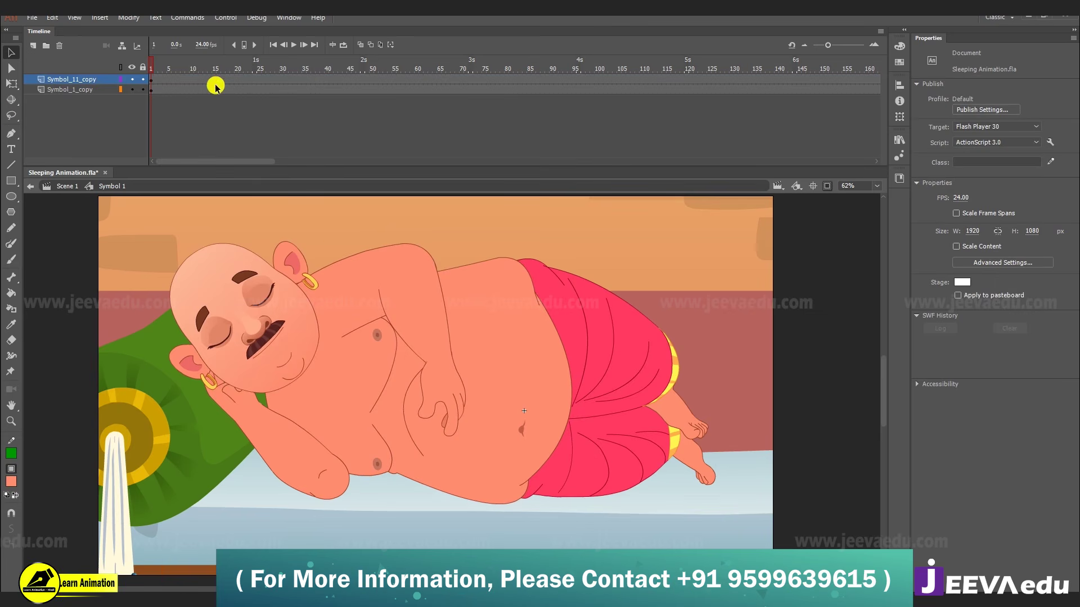
- Switch to the Google Meet window, admit the waiting participant to the call, and minimise the browser
key("alt+Tab")
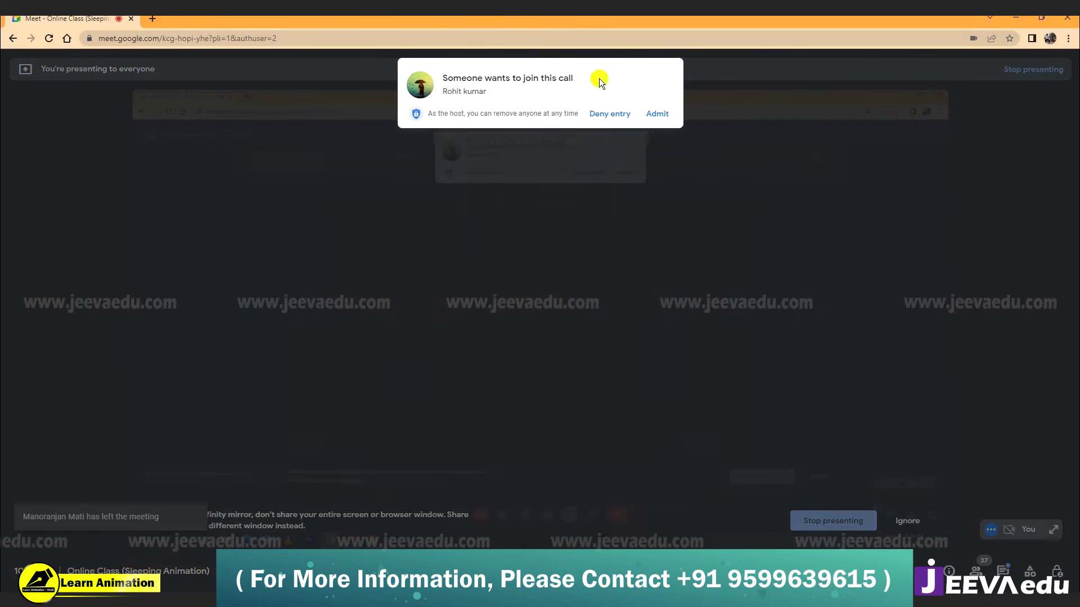
left_click(661, 116)
left_click(1016, 17)
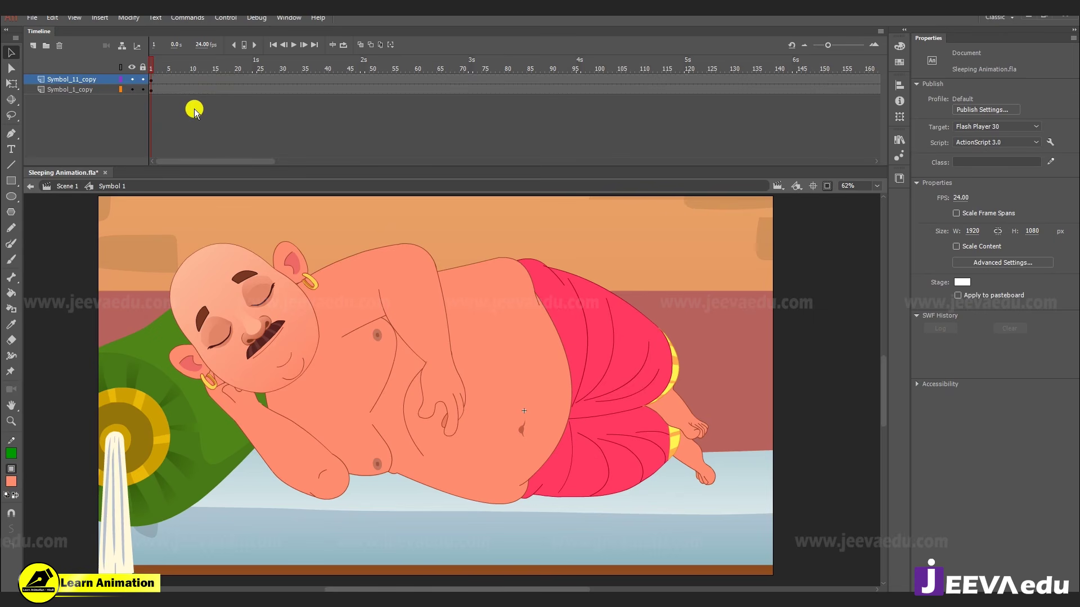
- Play back Symbol 1 and check the head symbol's timeline inside Symbol 2, returning to Symbol 1
key("Return")
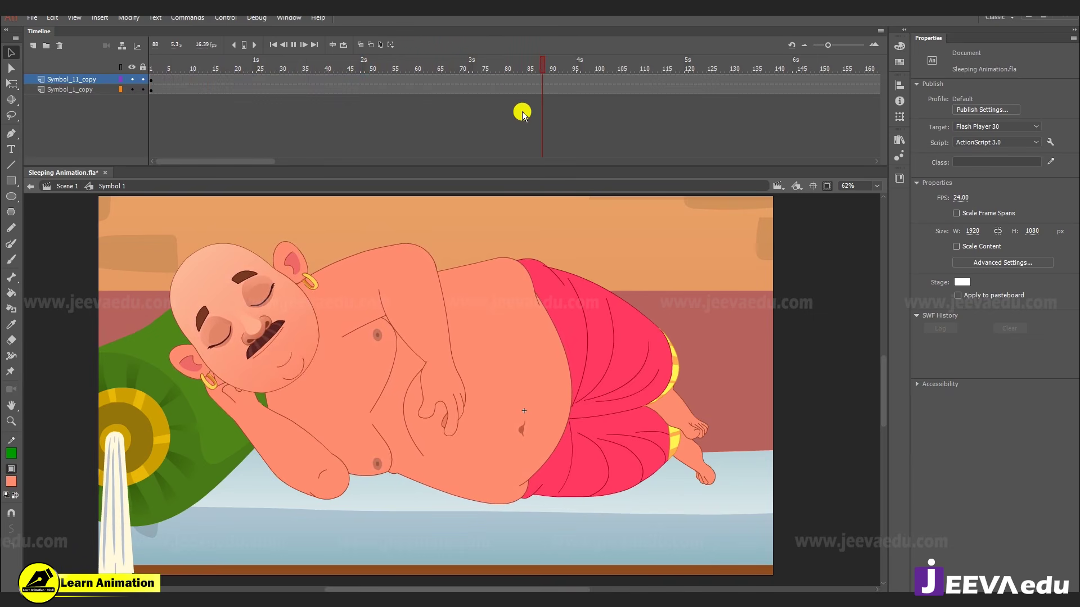
key("Return")
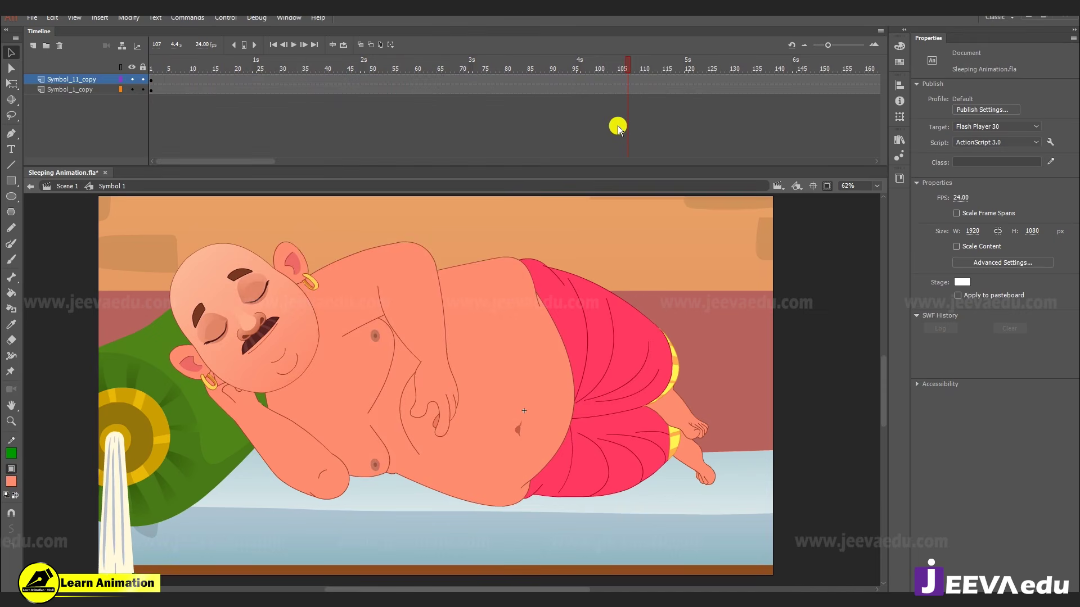
left_click_drag(429, 369, 488, 373)
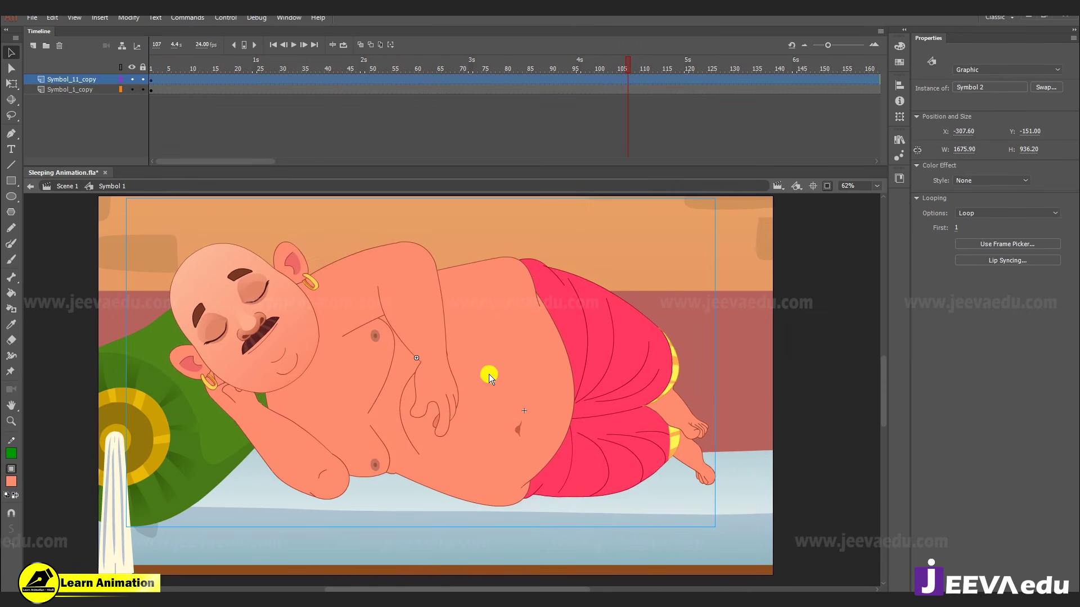
double_click(488, 373)
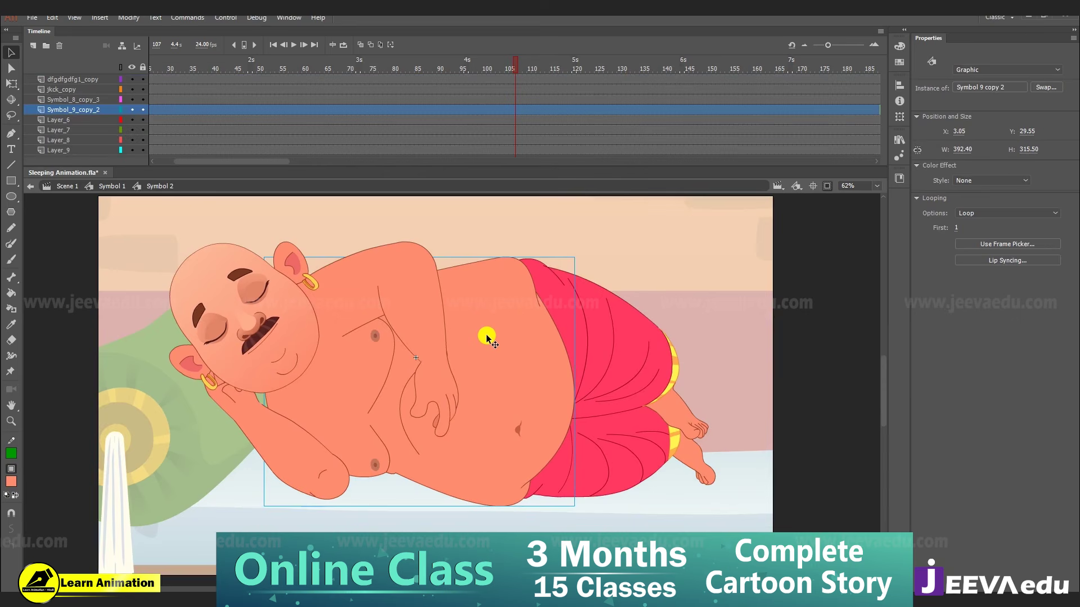
left_click(258, 336)
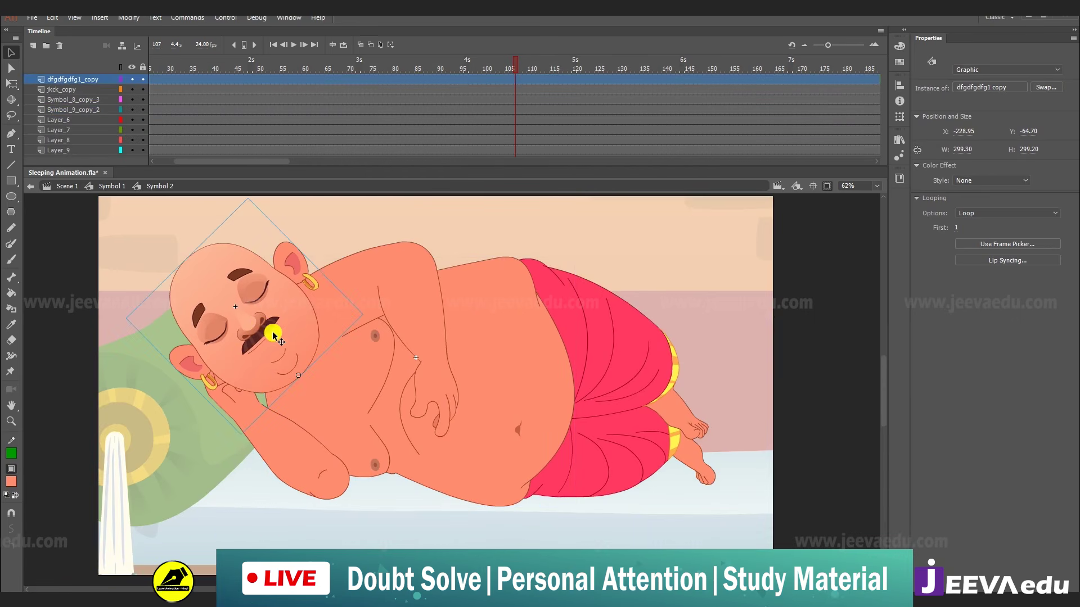
double_click(275, 363)
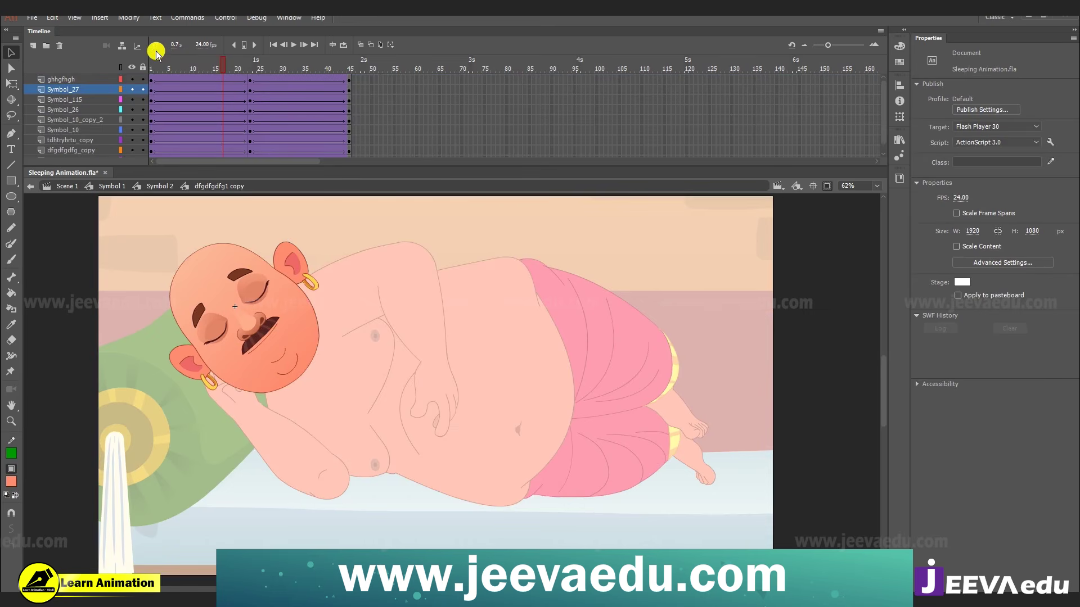
left_click(168, 186)
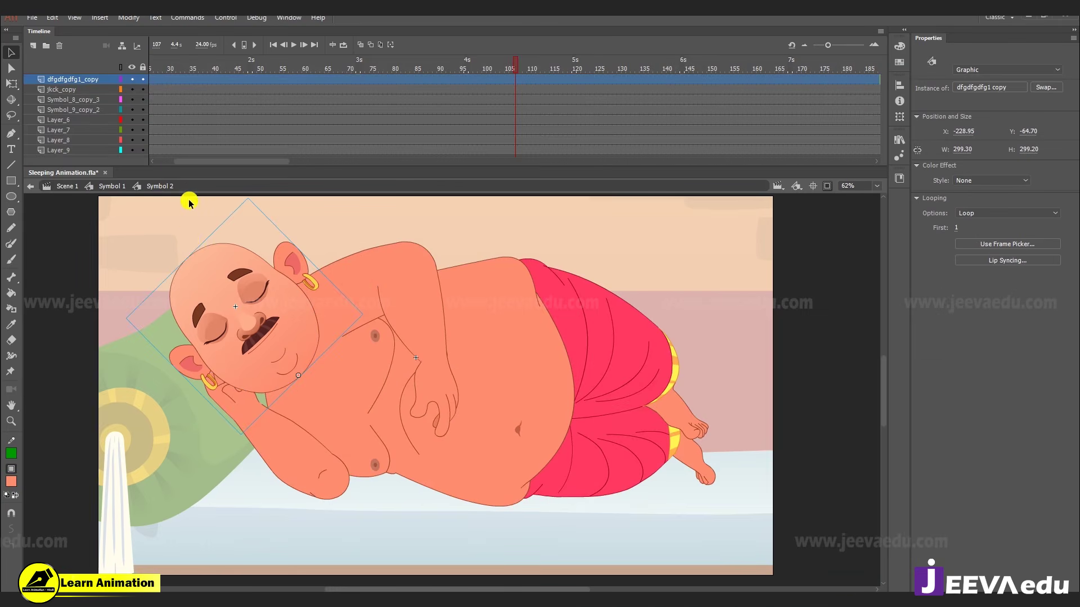
left_click(126, 188)
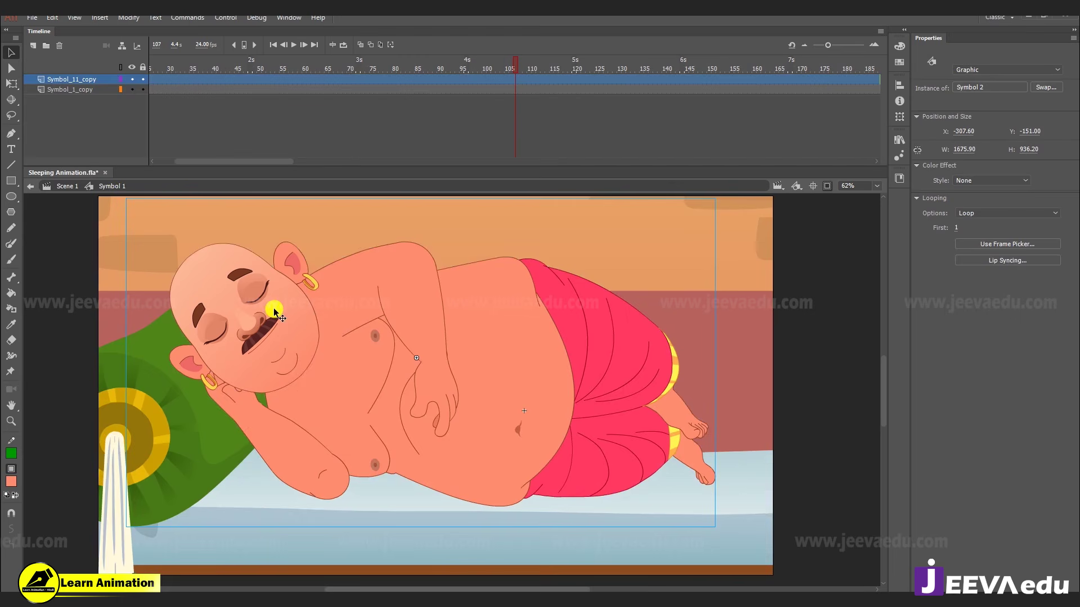
- Scrub Symbol 1's timeline to frame 75 with the whole stage in view
key("z")
left_click(311, 311, "alt")
key("v")
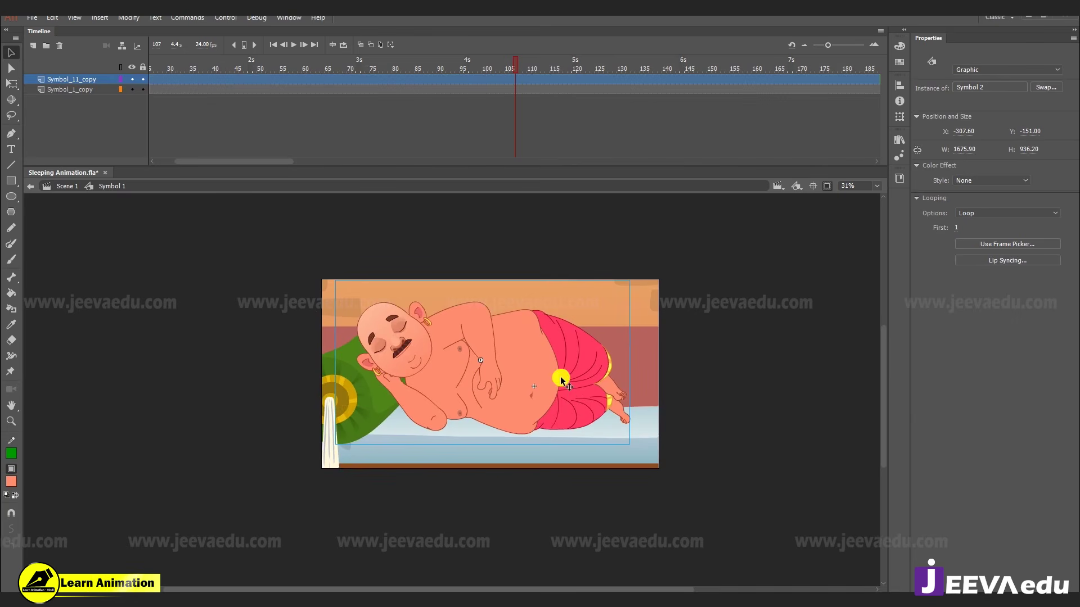
left_click_drag(477, 64, 484, 90)
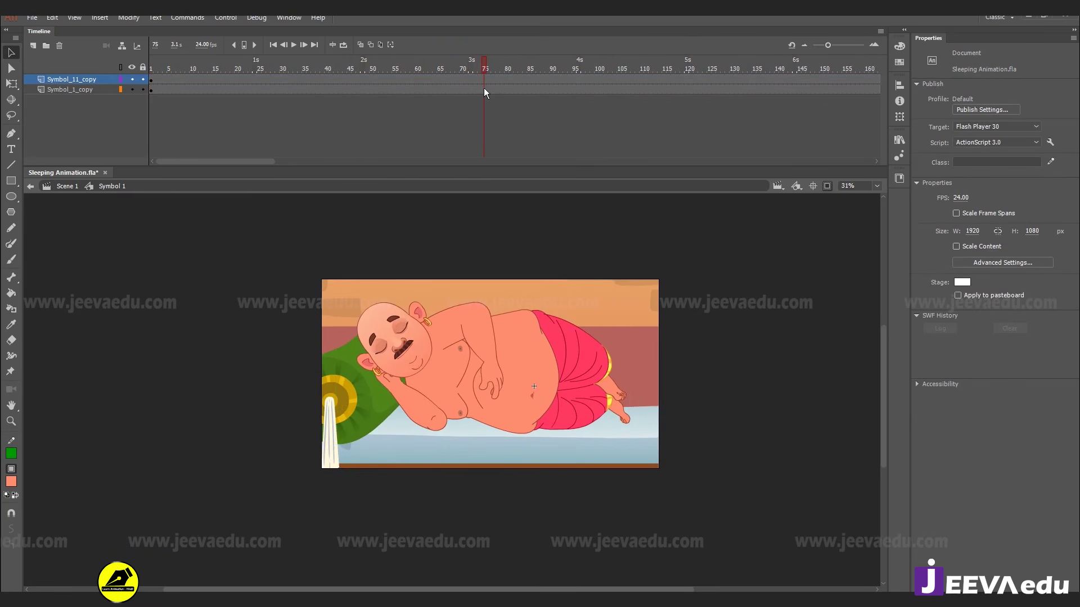
- Open the head symbol and duplicate its 45-frame breathing cycle on all layers twice, starting at frames 45 and 89
left_click(477, 382)
left_click(289, 374)
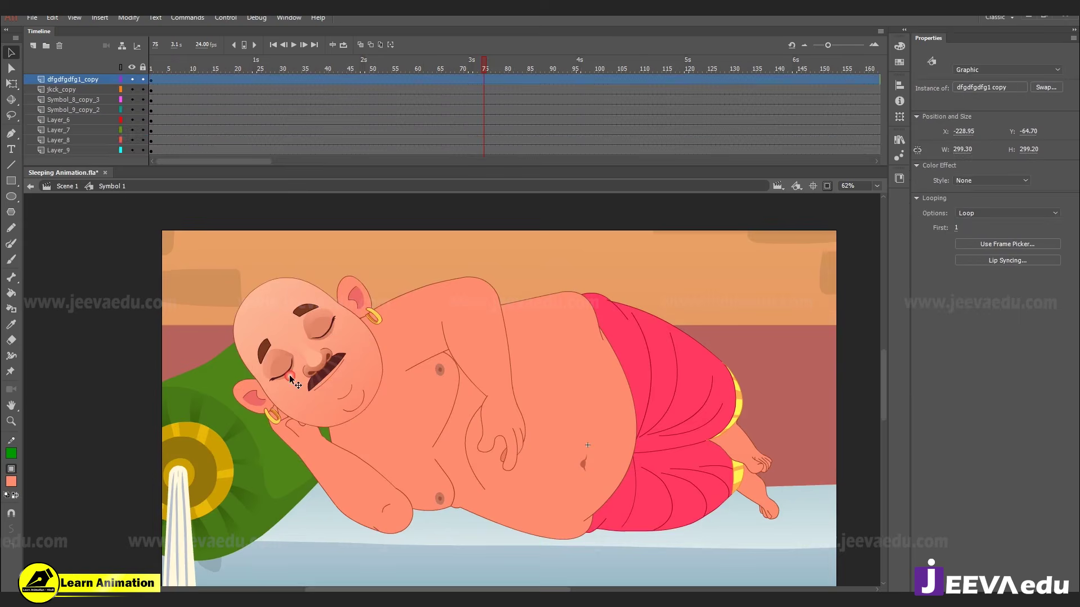
double_click(289, 374)
double_click(289, 375)
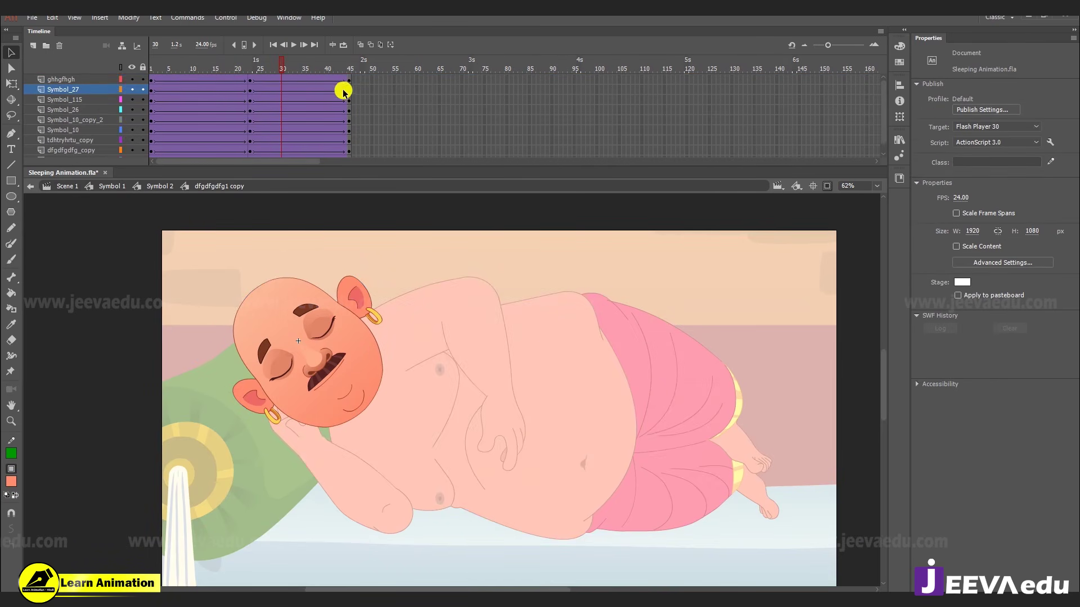
left_click_drag(344, 92, 96, 178)
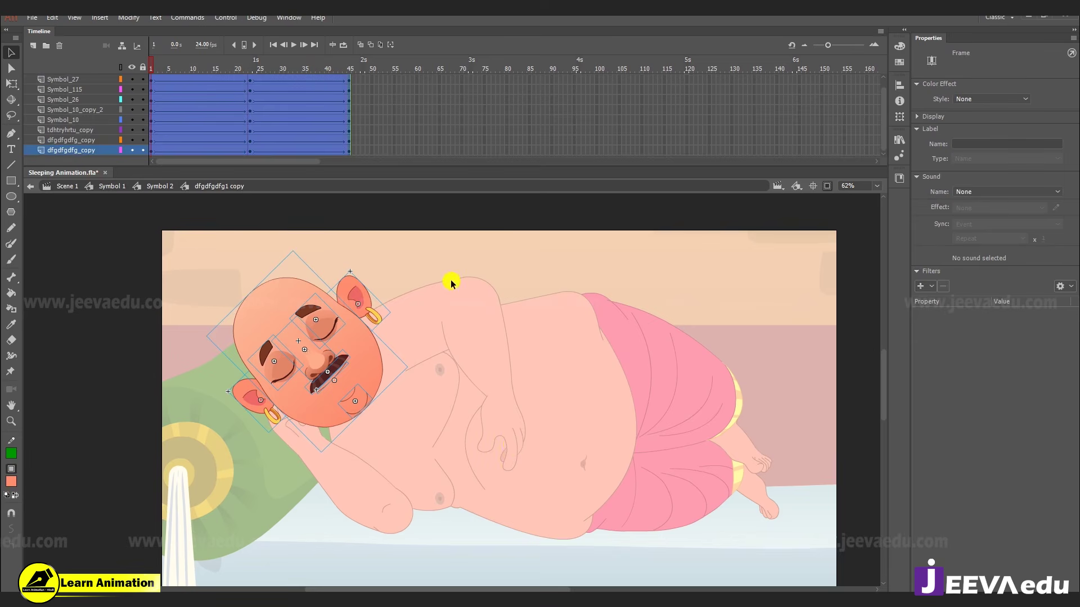
scroll(223, 106, "up", 1)
left_click_drag(181, 96, 413, 90)
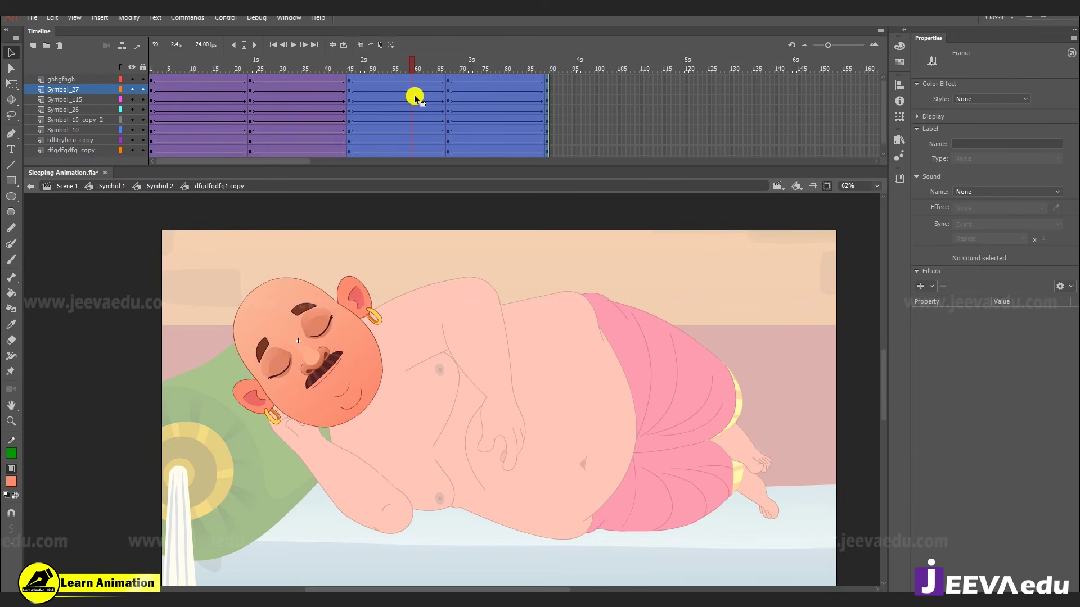
left_click_drag(391, 92, 586, 88)
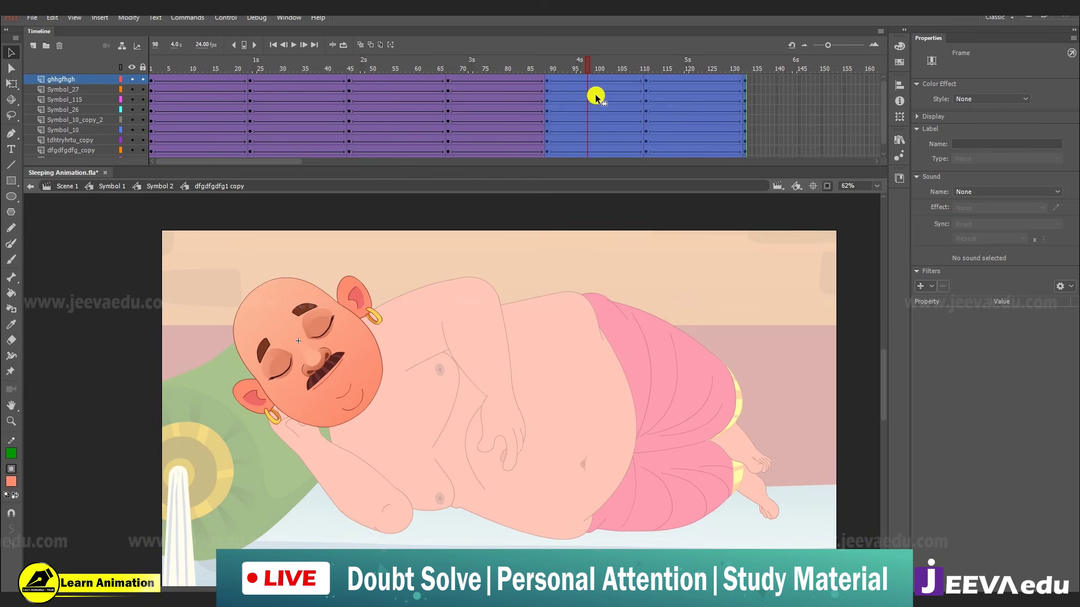
left_click(588, 61)
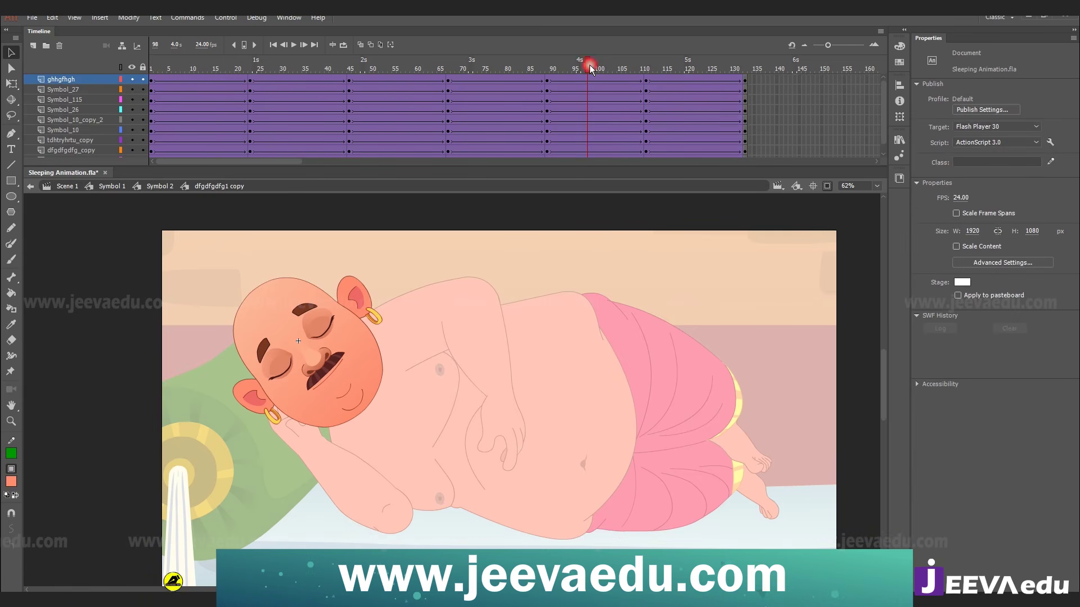
- Inspect both eye instances at frame 89, check the timeline inside Symbol 10 copy 2, and return to the head symbol
left_click(550, 99)
left_click(549, 89)
left_click(549, 80)
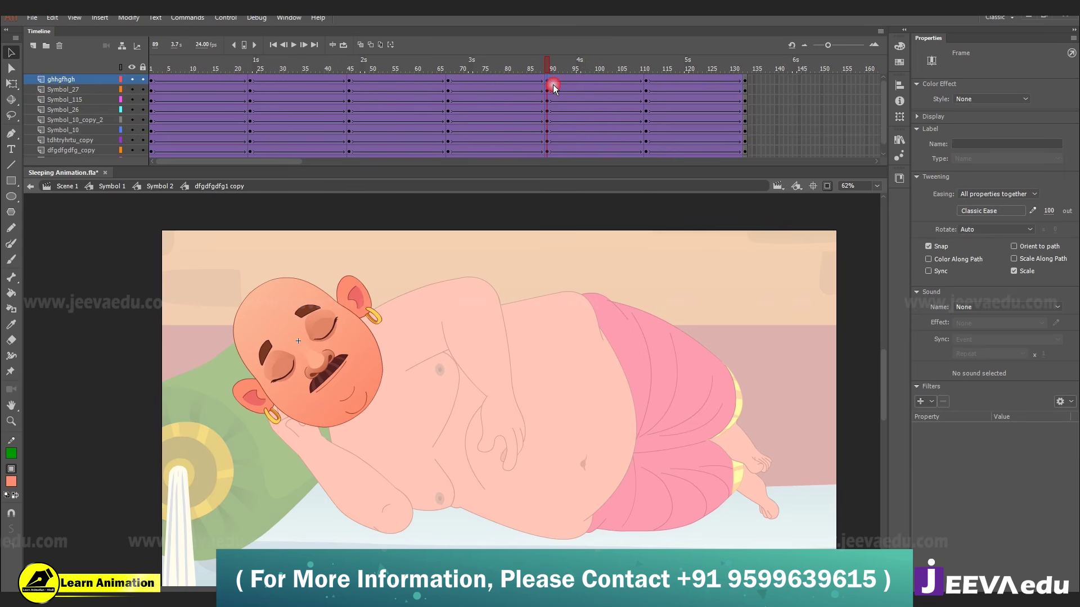
left_click(546, 81)
left_click(324, 336)
left_click(324, 334)
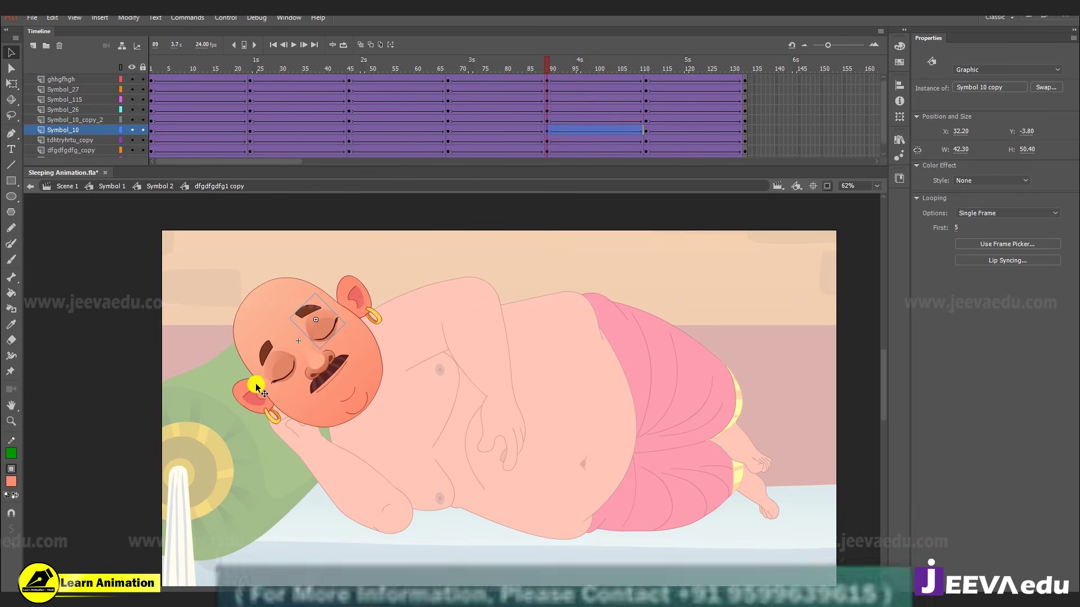
left_click(281, 370)
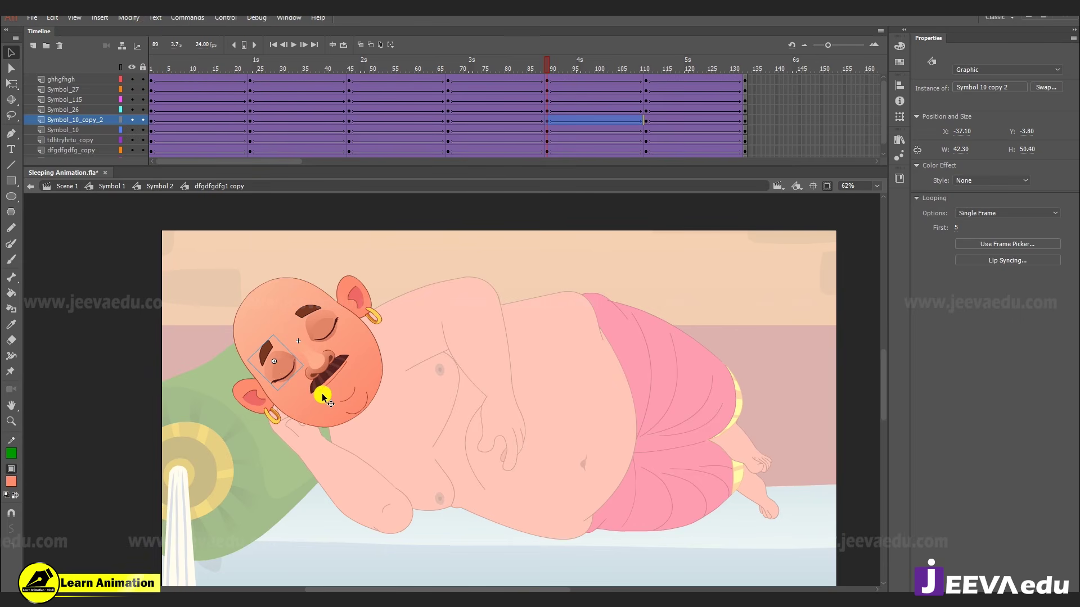
double_click(287, 368)
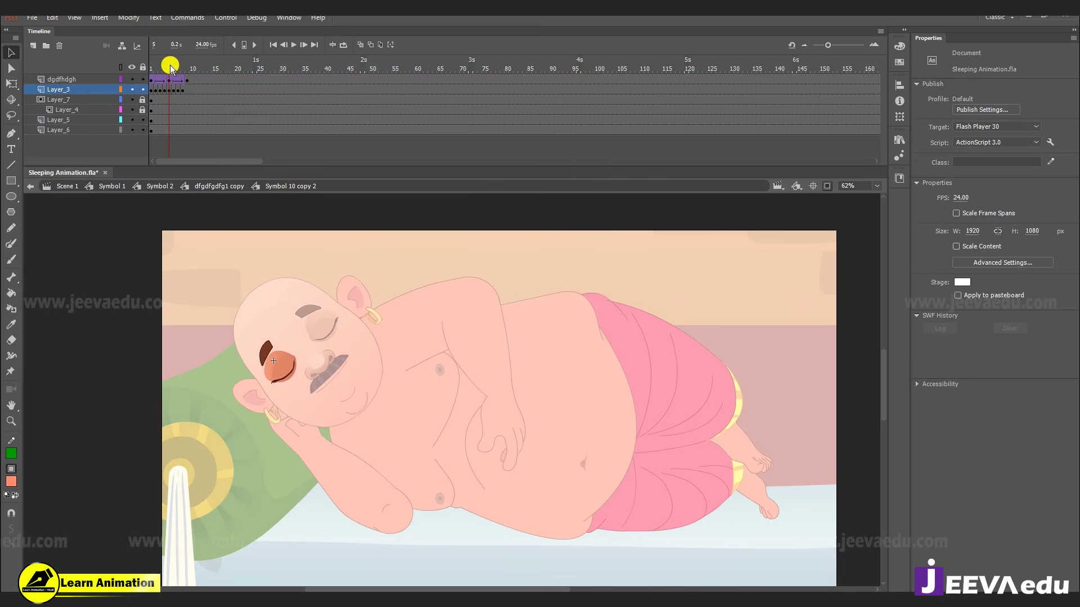
left_click_drag(170, 72, 167, 105)
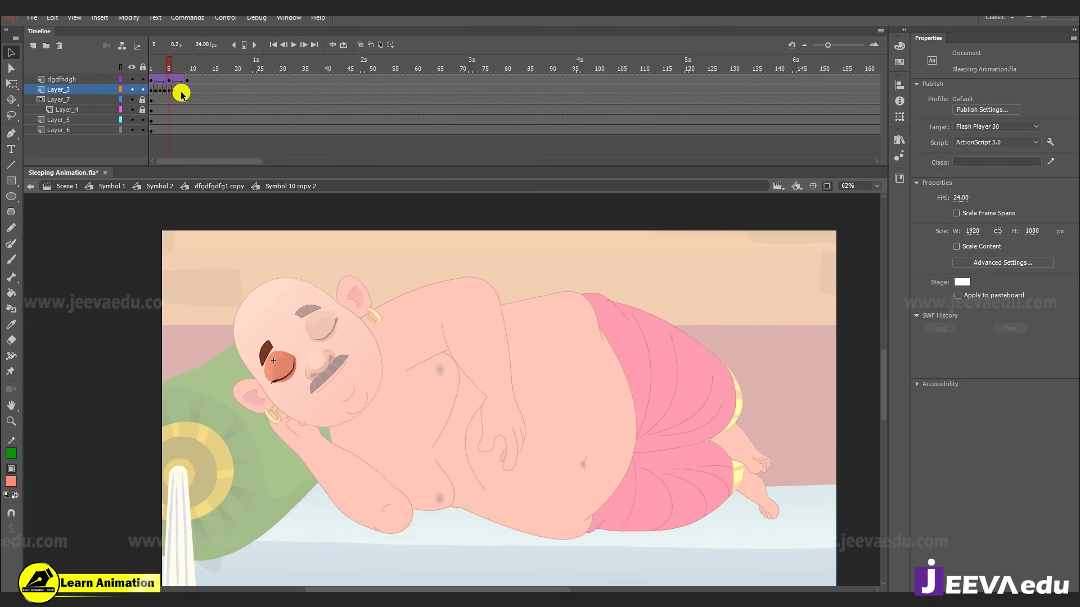
double_click(231, 357)
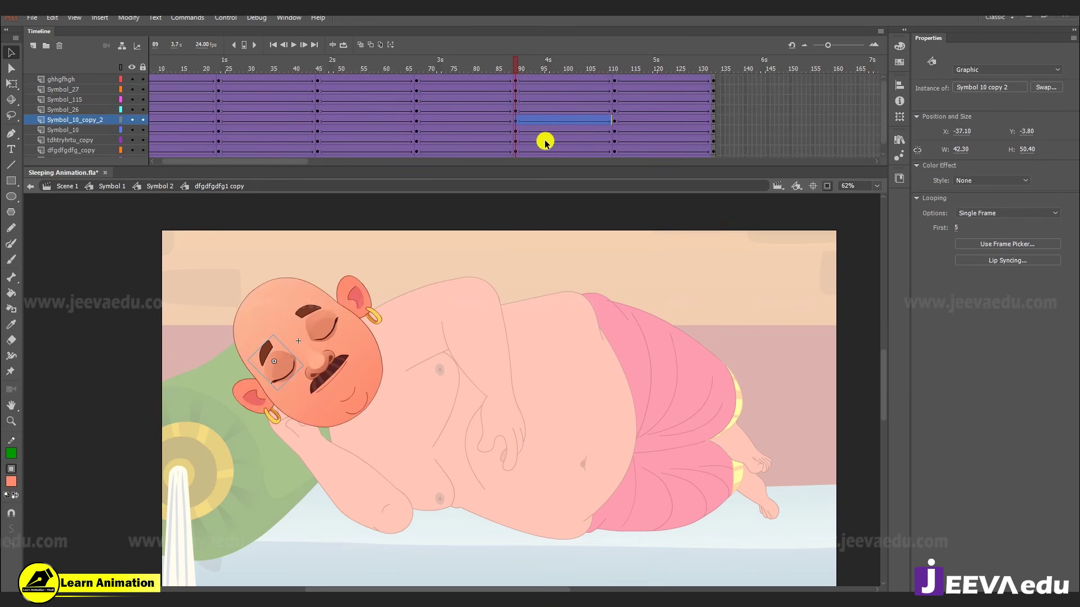
- Reverse all frames on the two eye layers, Symbol_10 and Symbol_10_copy_2
left_click(514, 119)
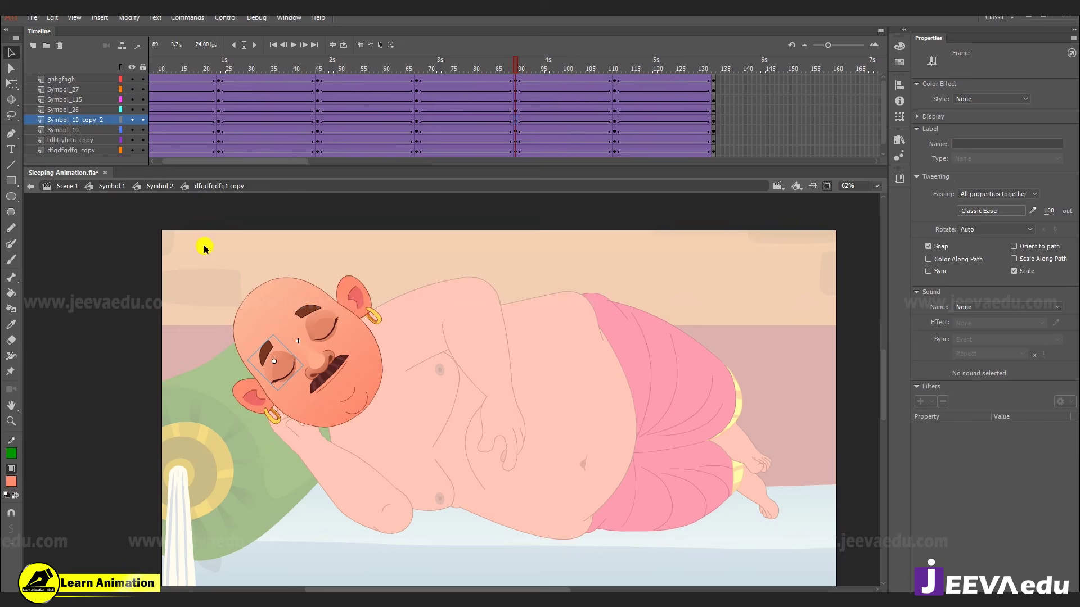
left_click(325, 333)
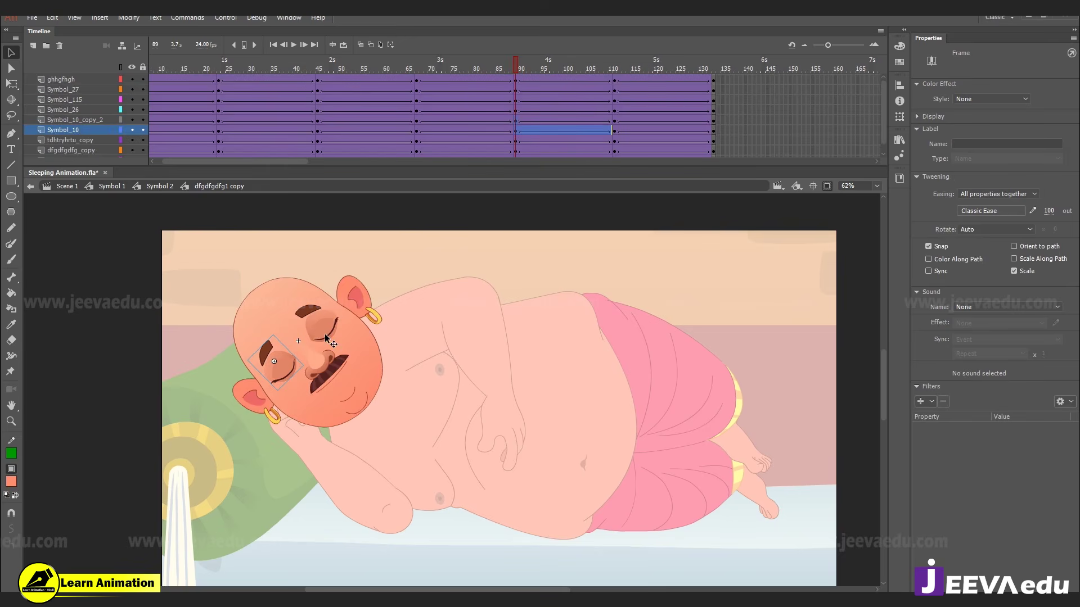
left_click(93, 133)
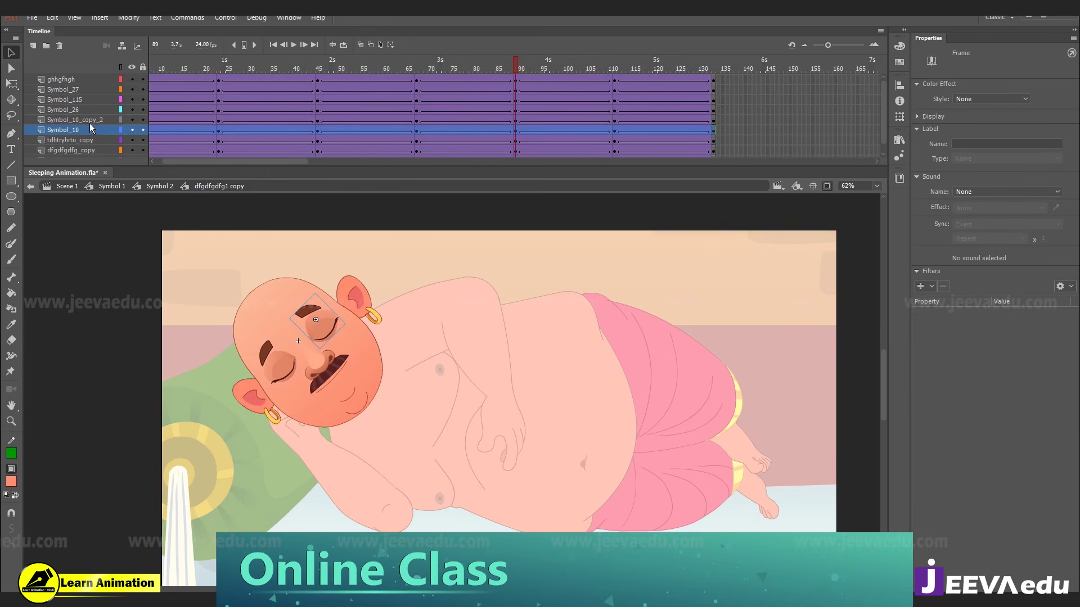
left_click(89, 119, "shift")
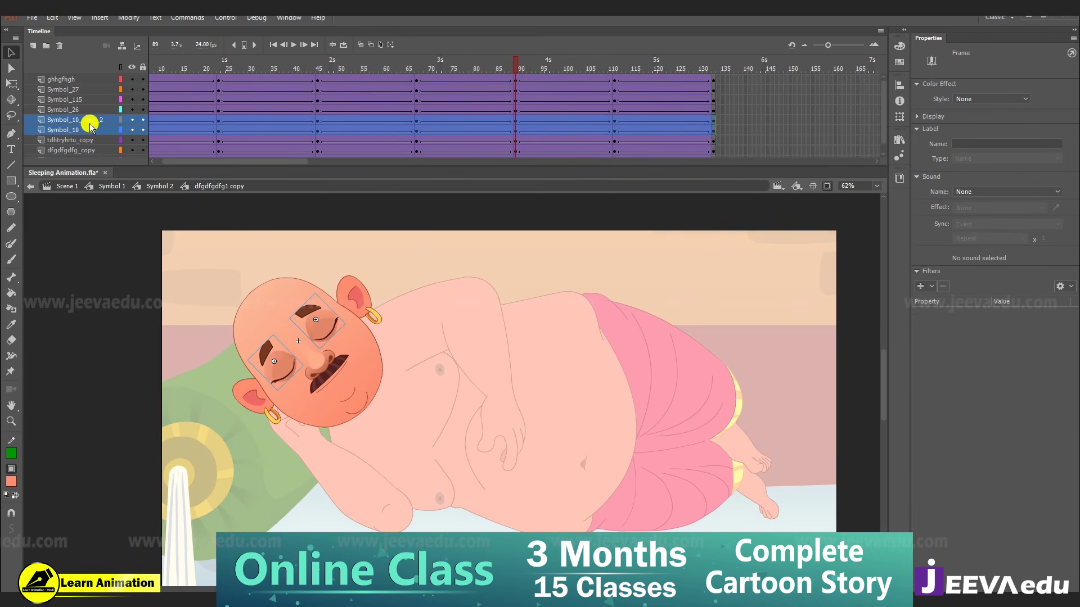
right_click(217, 127)
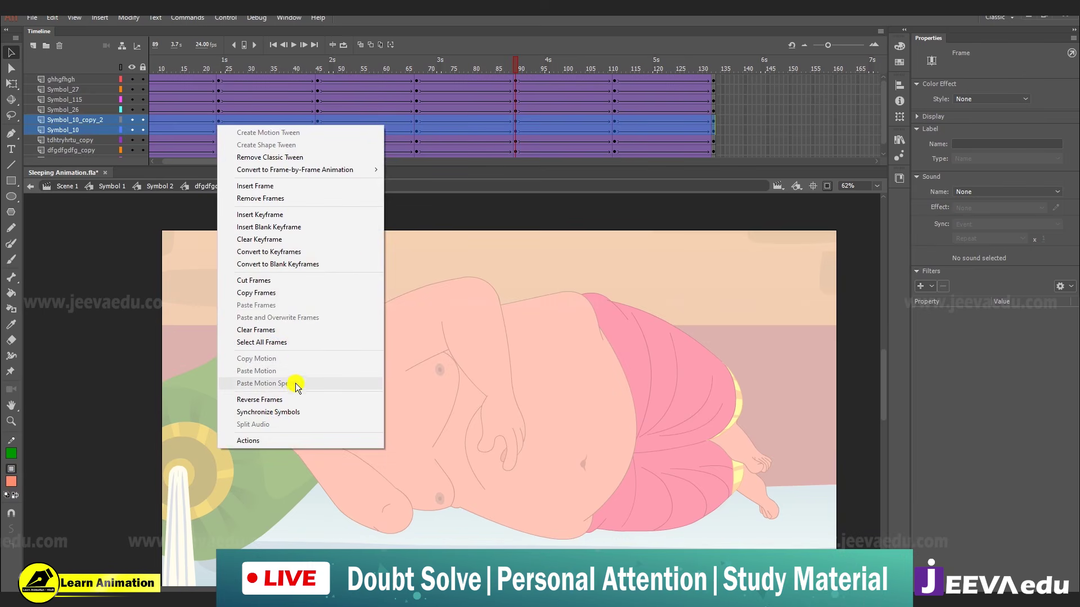
left_click(281, 400)
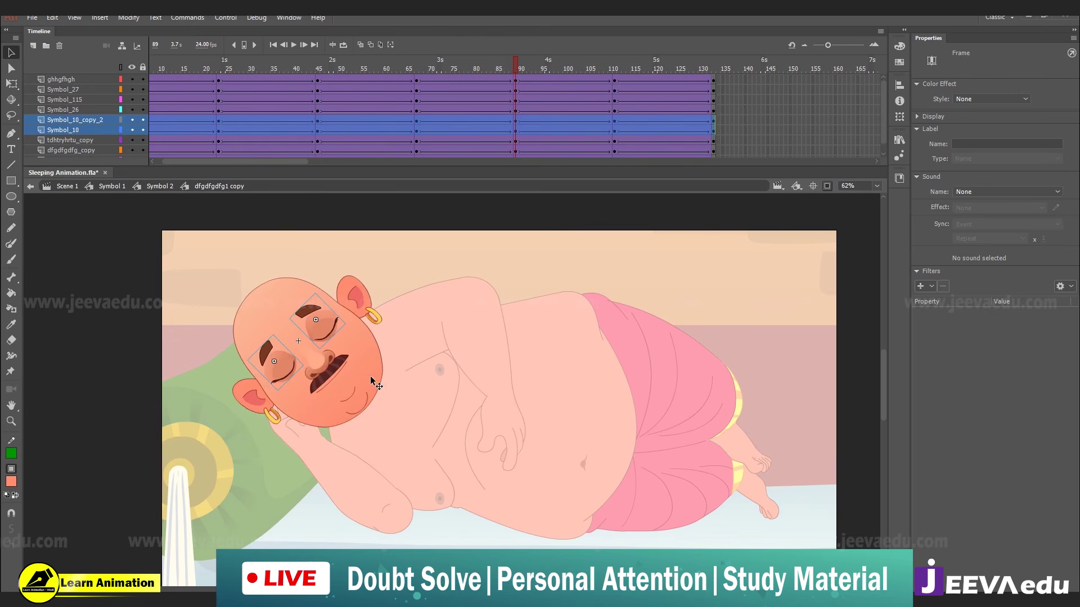
- At frame 1, set the Symbol 10 copy 2 eye's looping to Loop with first frame 1
left_click(336, 332)
left_click(323, 332)
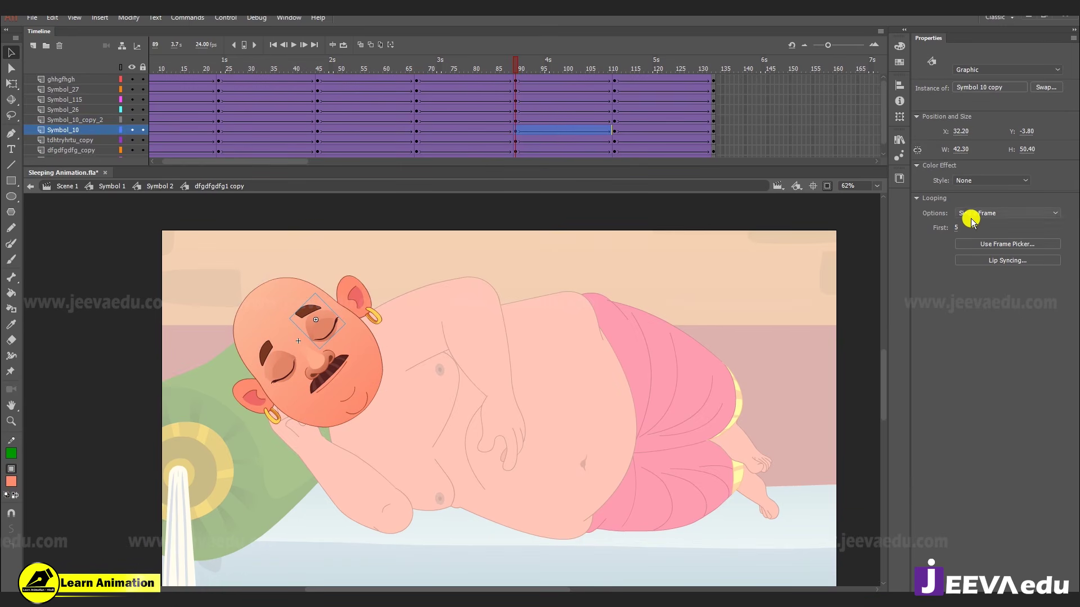
left_click_drag(516, 69, 0, 145)
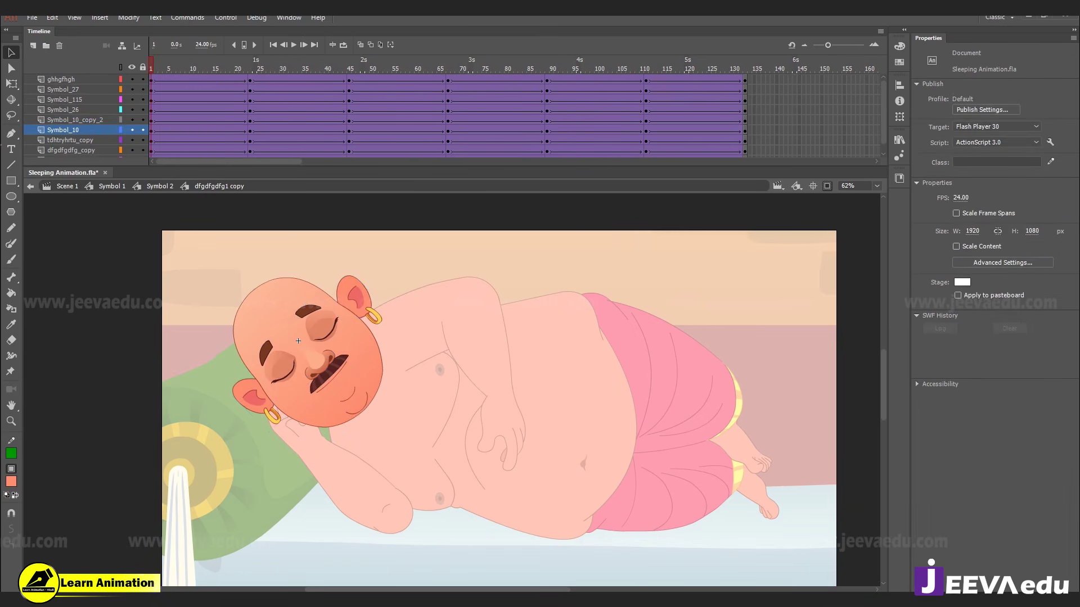
left_click(264, 362)
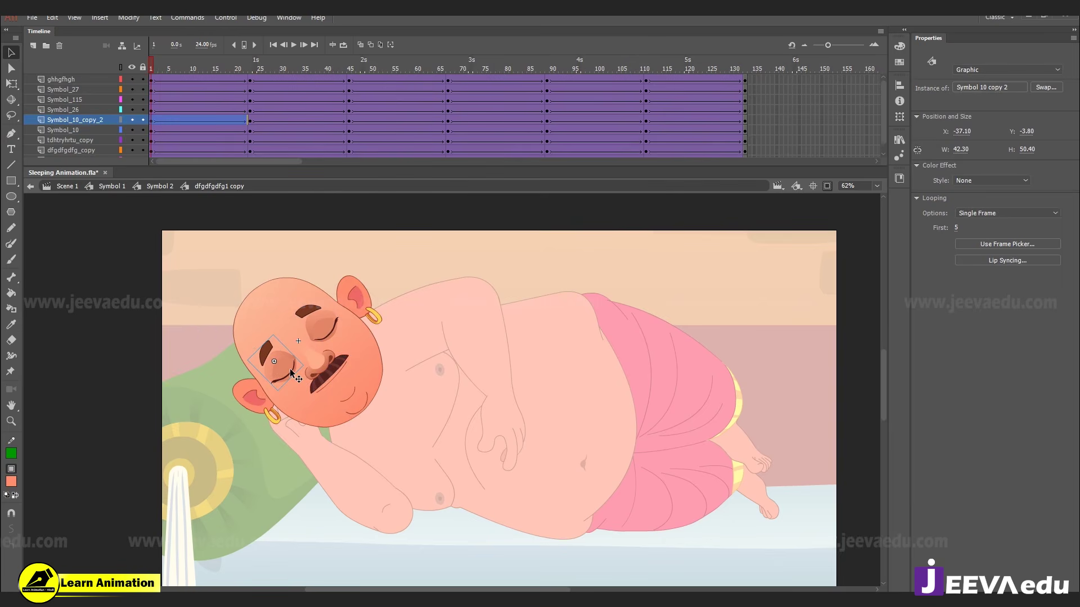
left_click(954, 227)
key("Return")
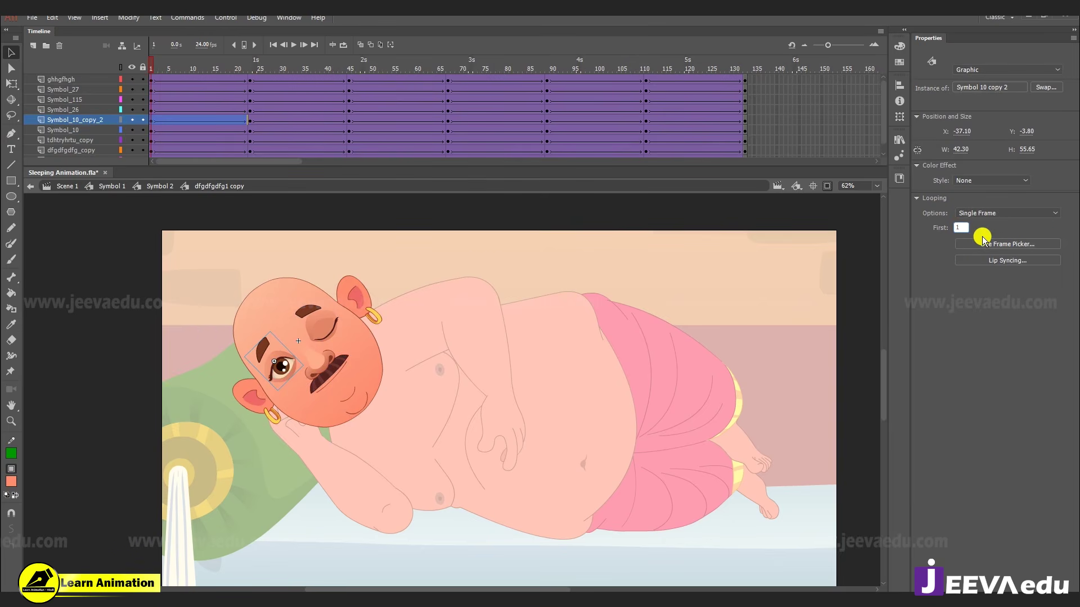
left_click(993, 213)
left_click(993, 226)
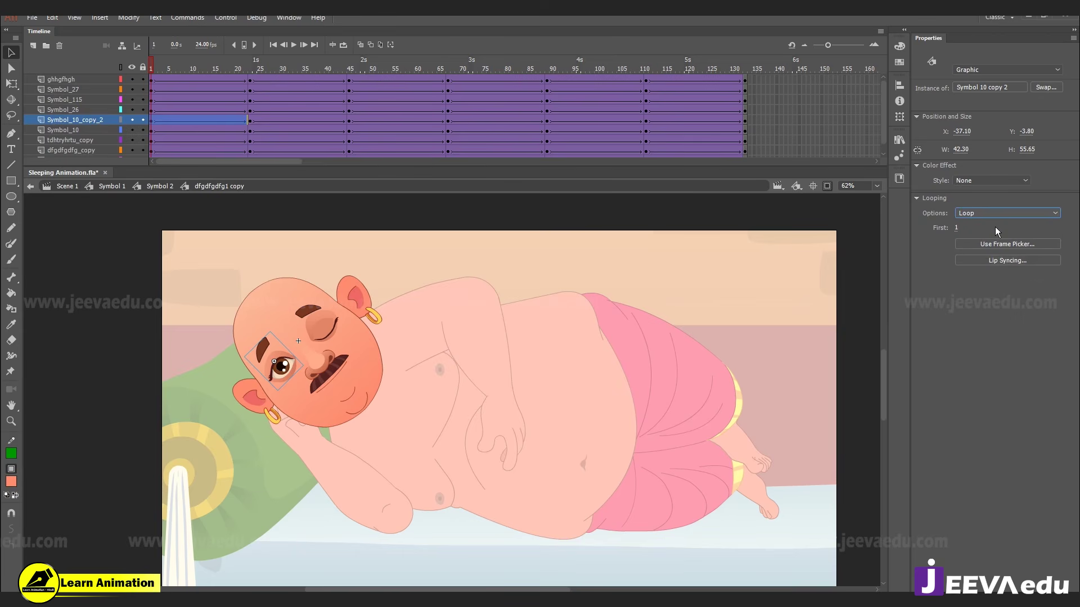
- Set the other eye, Symbol 10 copy, to Loop at frame 1 as well
left_click(335, 323)
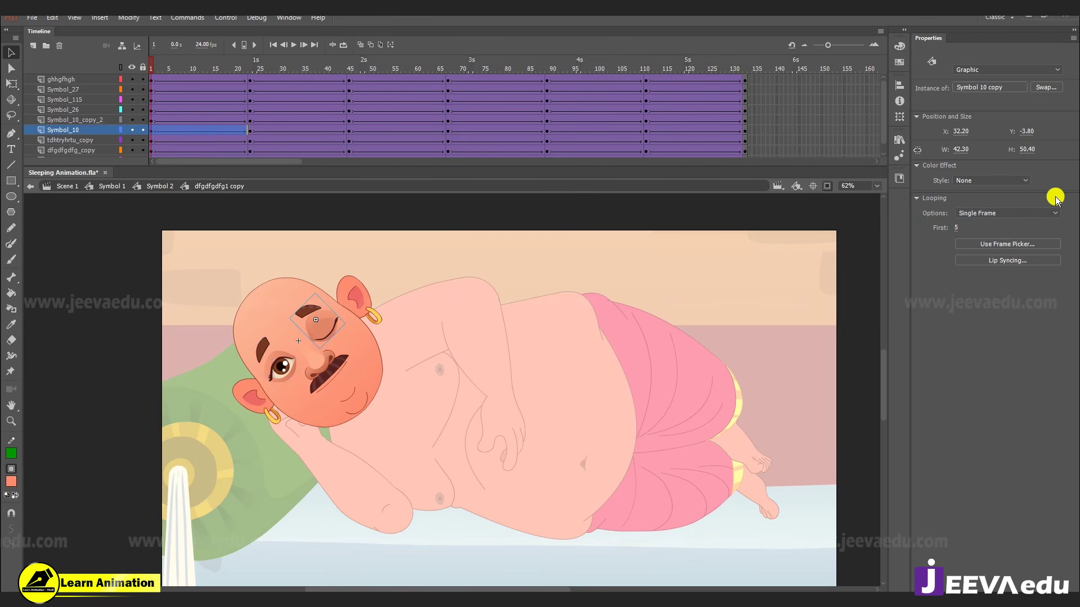
left_click(984, 214)
left_click(983, 226)
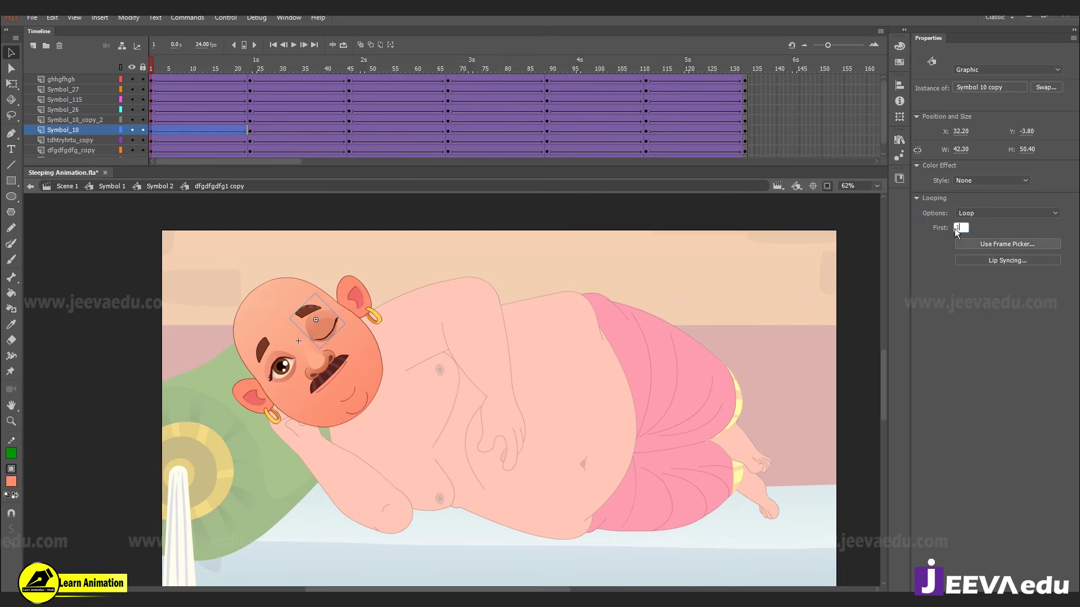
- Check the eyes at frame 23 and reverse the frames on both eye layers again
left_click(251, 137)
left_click(309, 306)
left_click(285, 357)
left_click(313, 319)
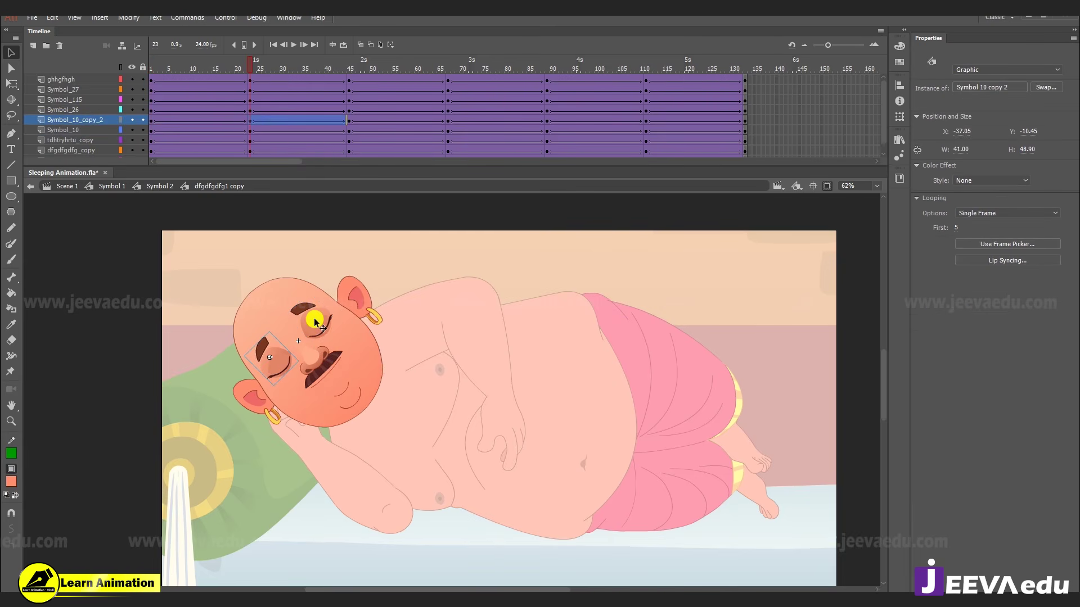
left_click(90, 127, "shift")
right_click(210, 125)
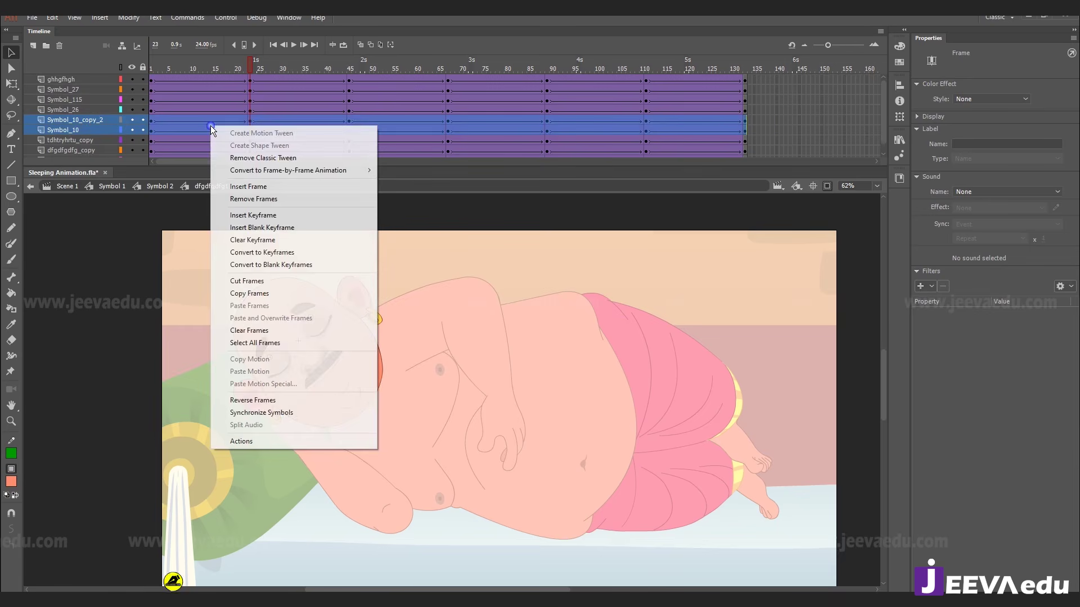
left_click(290, 402)
- At frame 23, set the Symbol 10 copy 2 eye to Loop with first frame 23
left_click(251, 69)
left_click(251, 120)
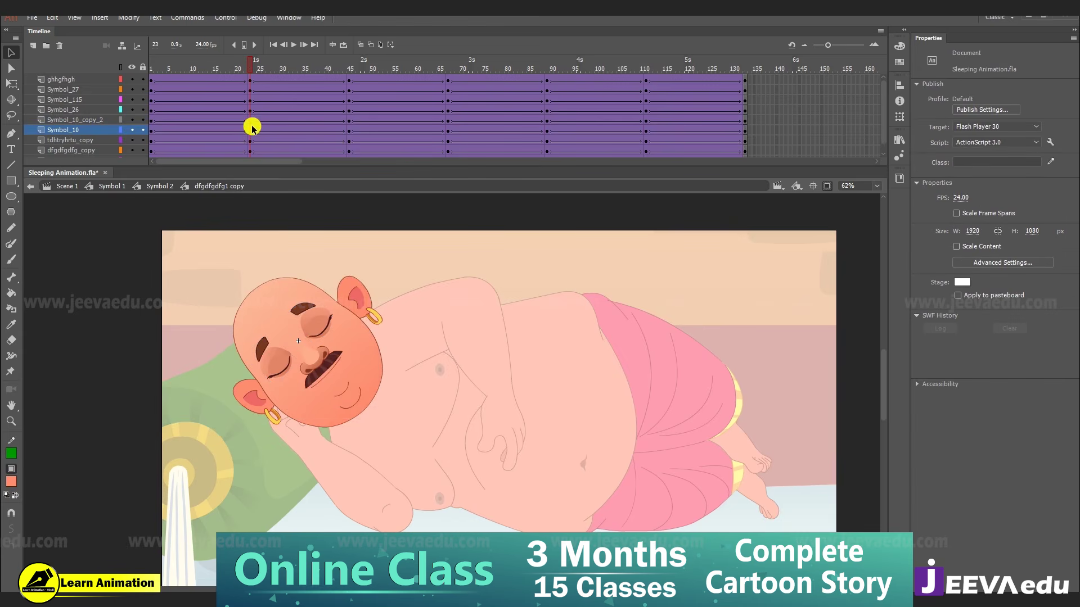
left_click(285, 382)
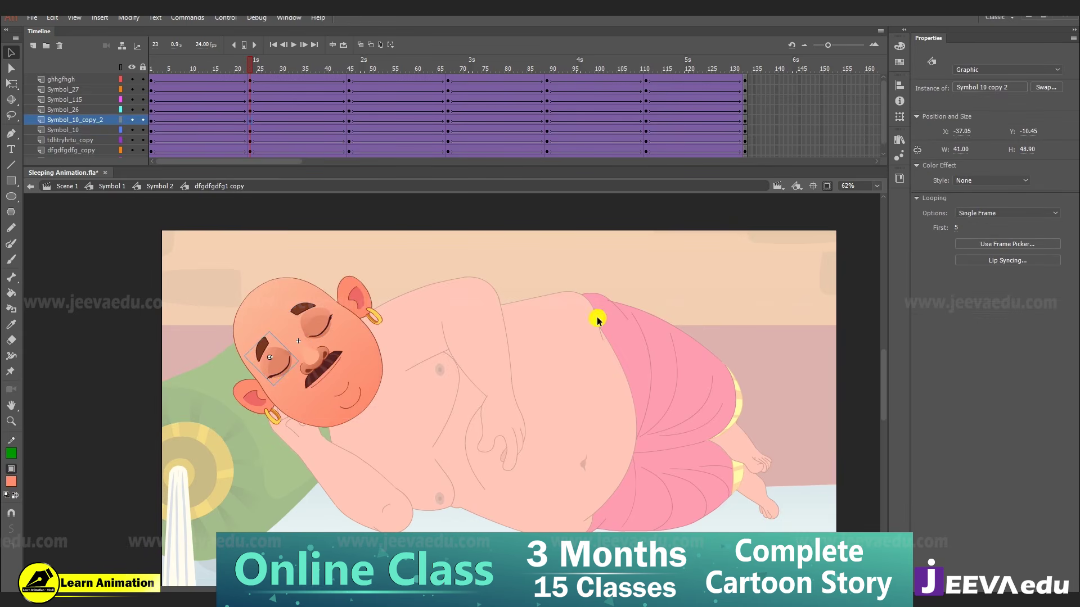
left_click(981, 213)
left_click(977, 226)
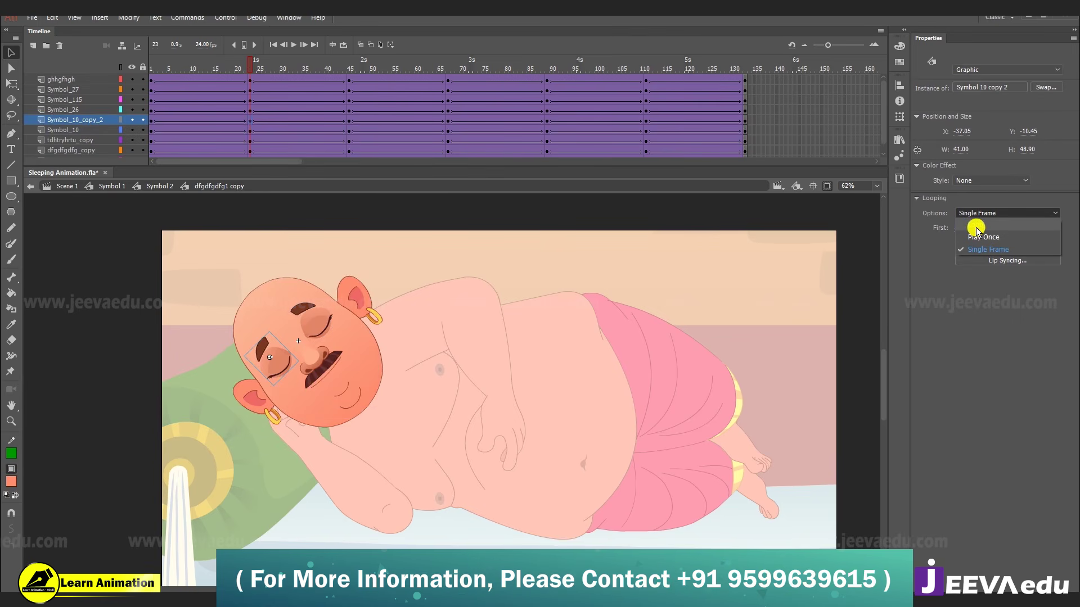
left_click(977, 227)
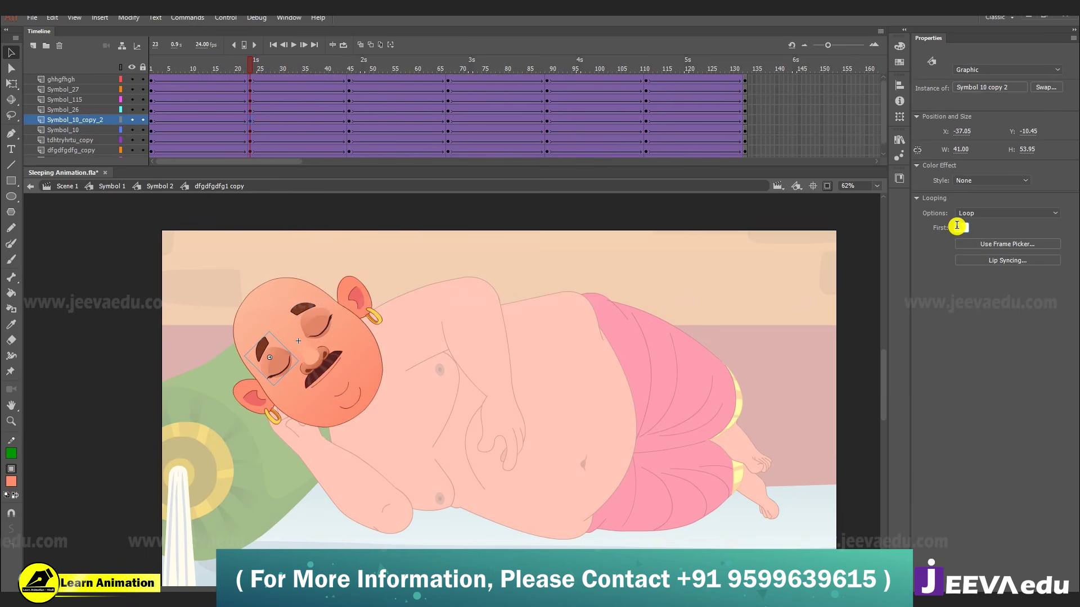
type("13")
key("Return")
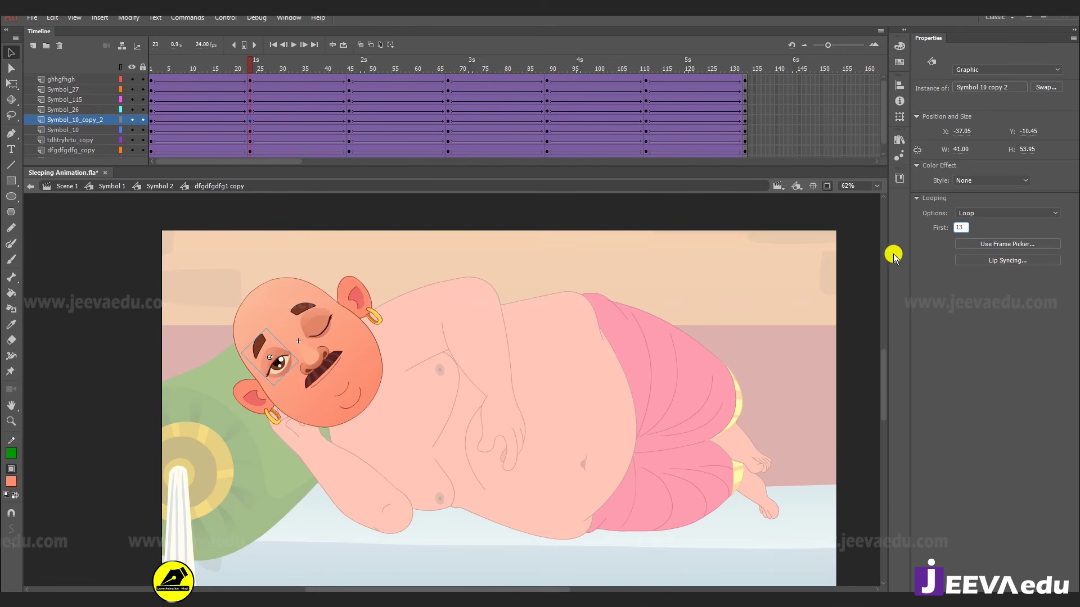
left_click_drag(964, 228, 944, 234)
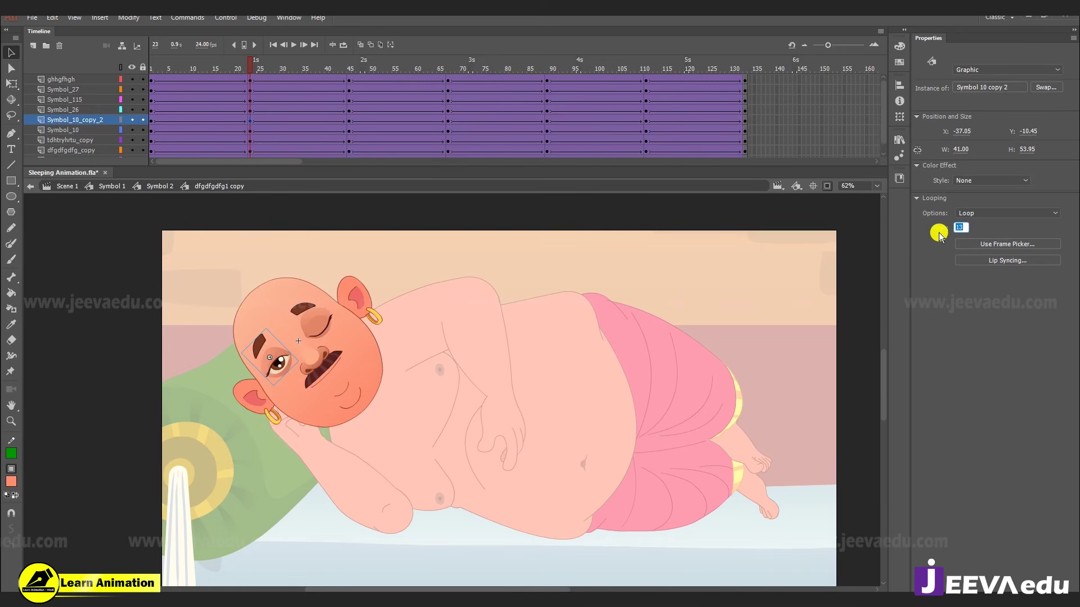
type("23")
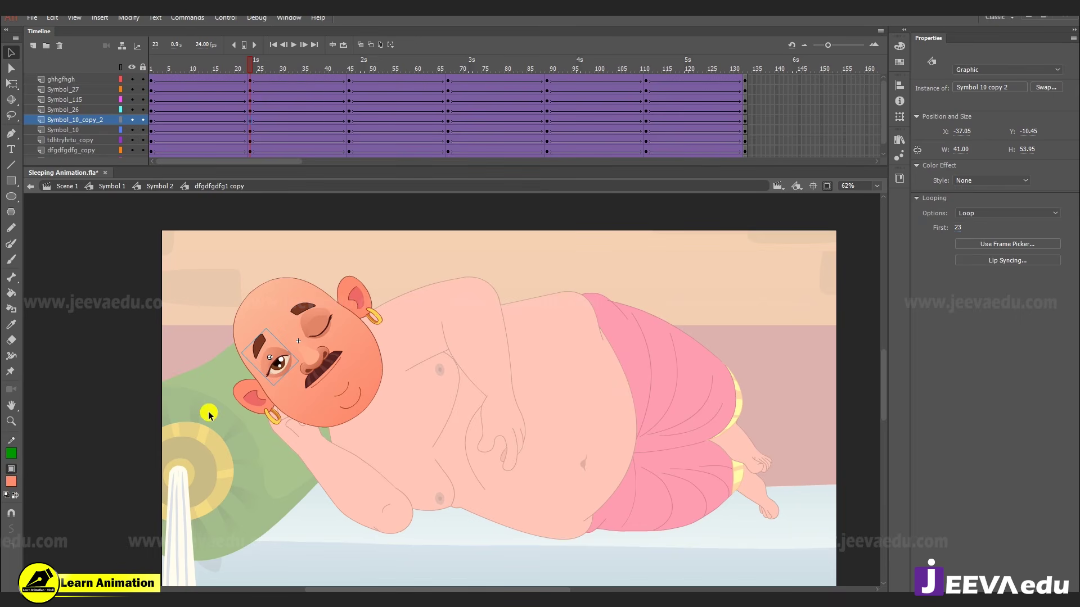
- Set the Symbol 10 copy eye at frame 23 to Loop with first frame 23
left_click(325, 332)
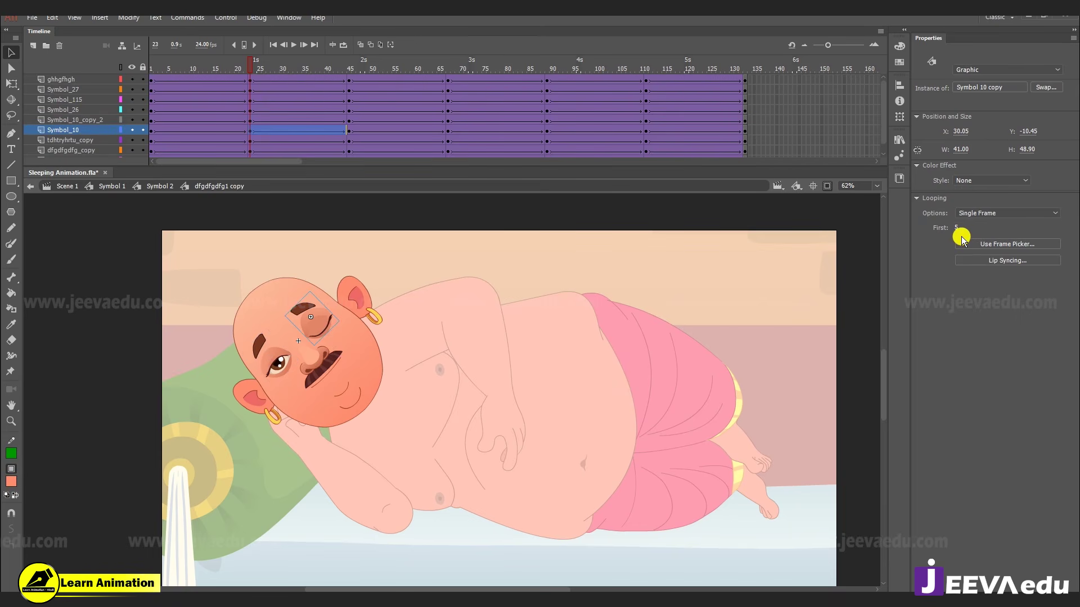
left_click(974, 212)
left_click(963, 225)
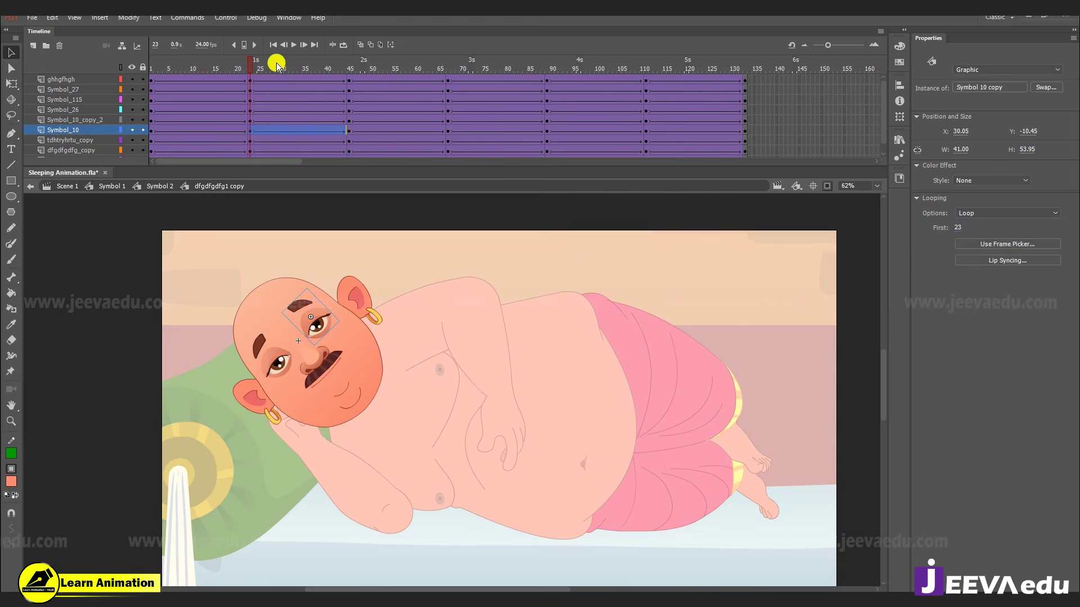
- At frame 45, set the Symbol 10 copy 2 eye to Loop with first frame 45
left_click_drag(275, 62, 347, 123)
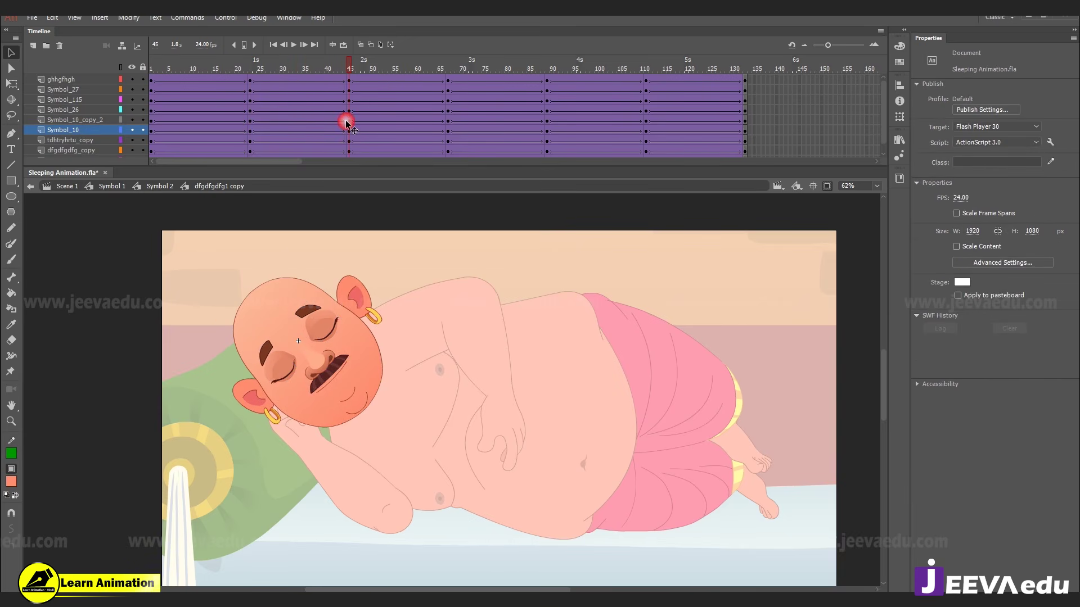
left_click(283, 374)
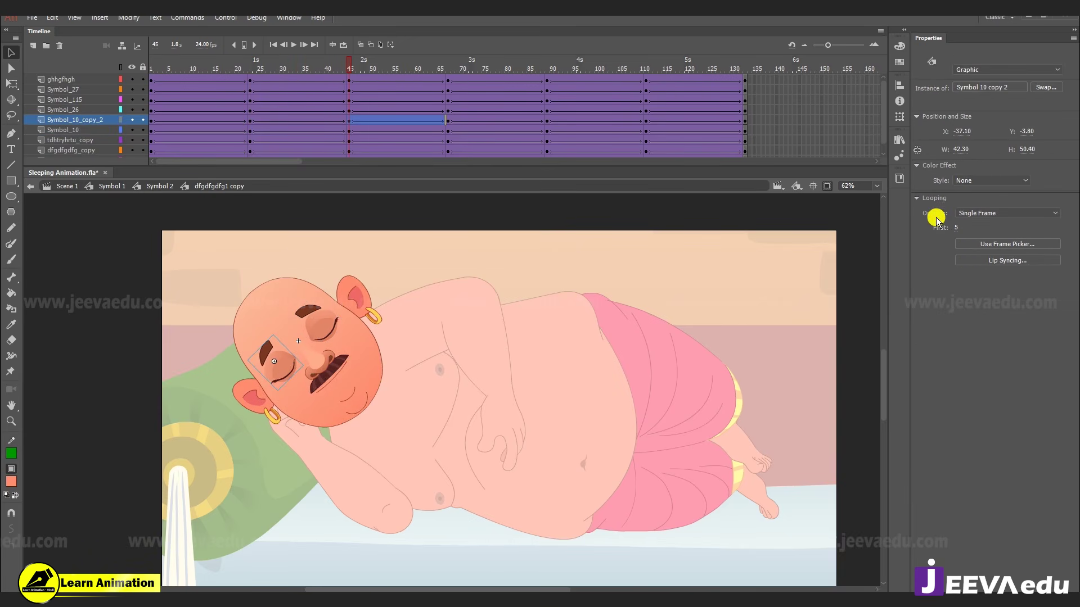
left_click(979, 211)
left_click(981, 217)
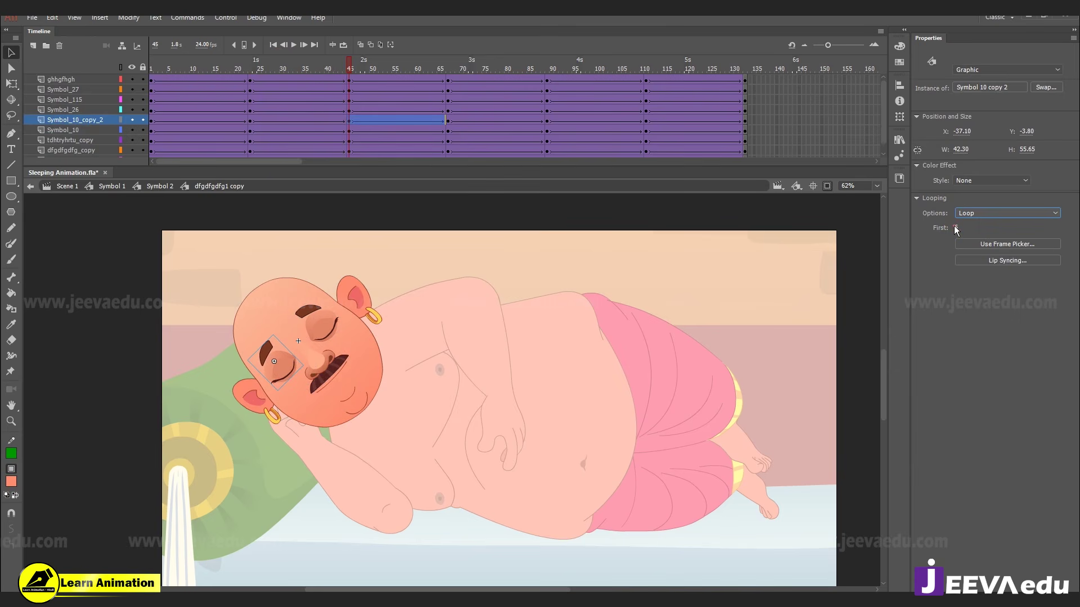
left_click(972, 213)
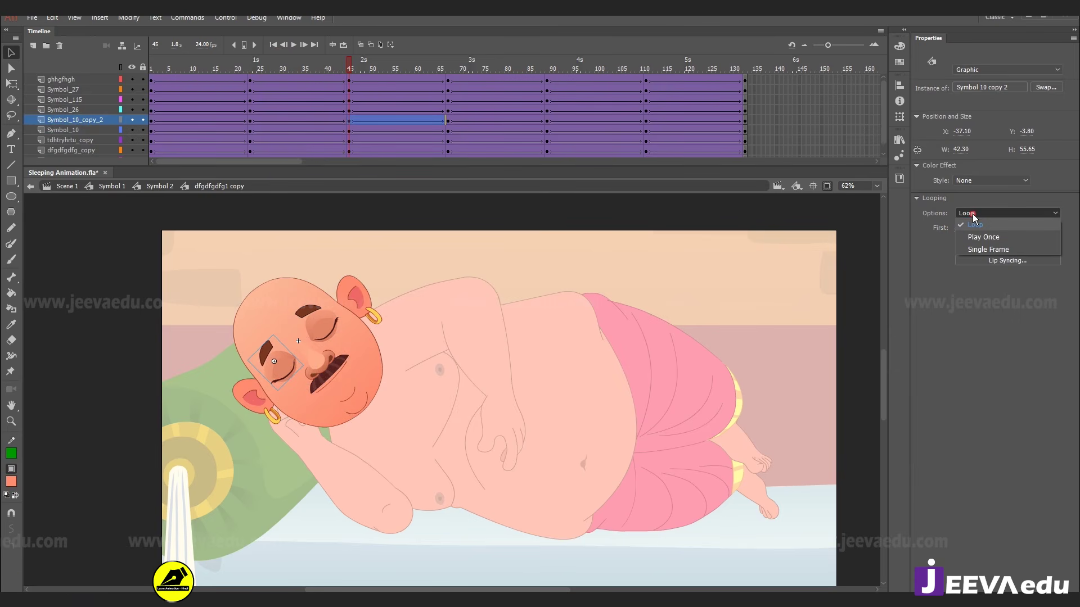
left_click(959, 273)
left_click(957, 226)
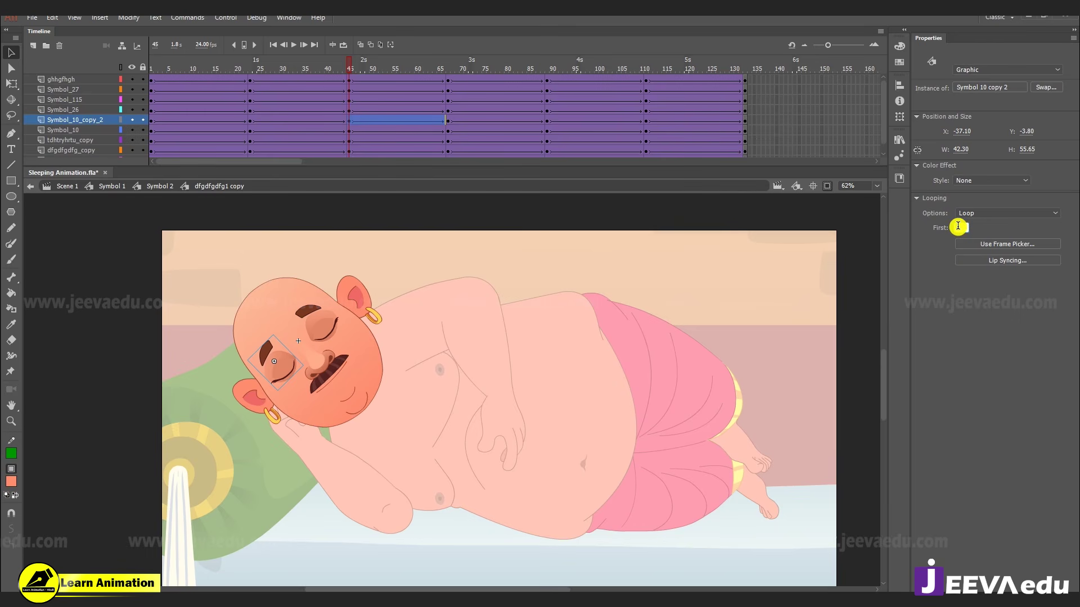
type("45")
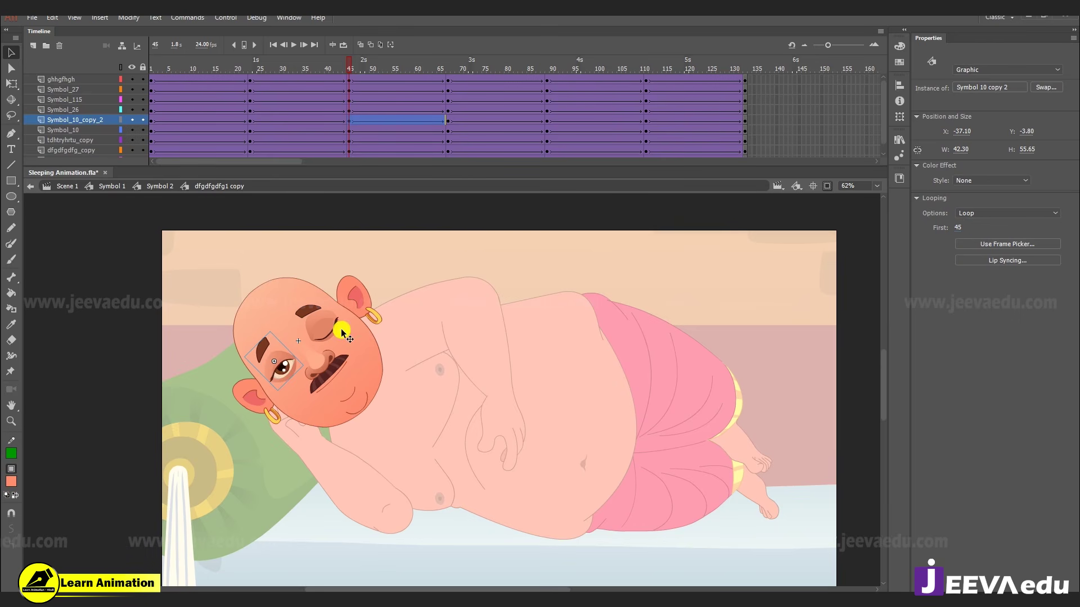
- Set the Symbol 10 copy eye at frame 45 to Loop with first frame 45
left_click(342, 333)
left_click(956, 227)
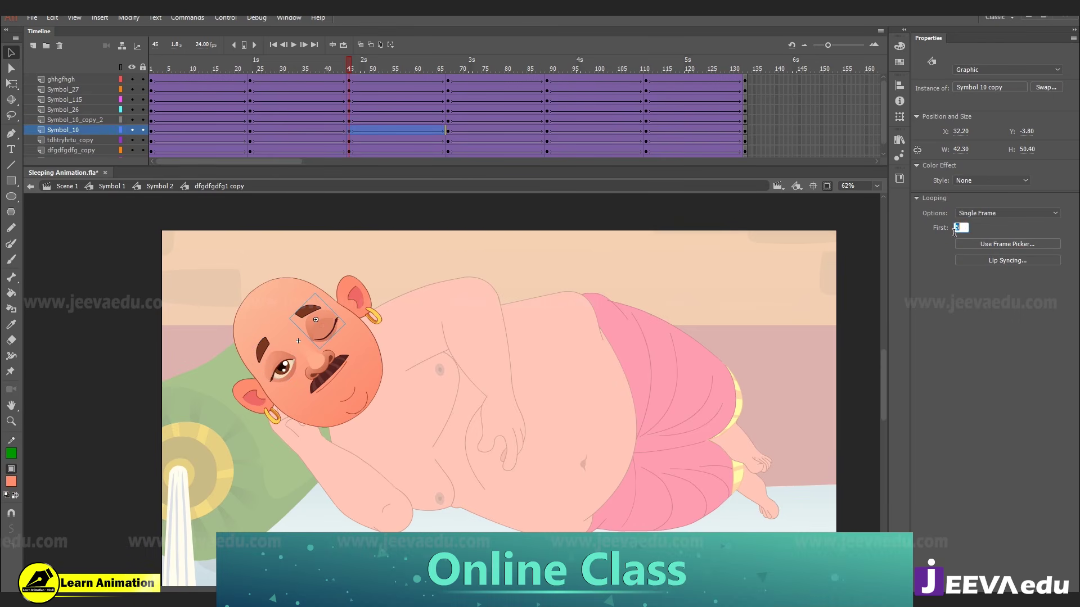
type("45")
key("Return")
left_click(994, 214)
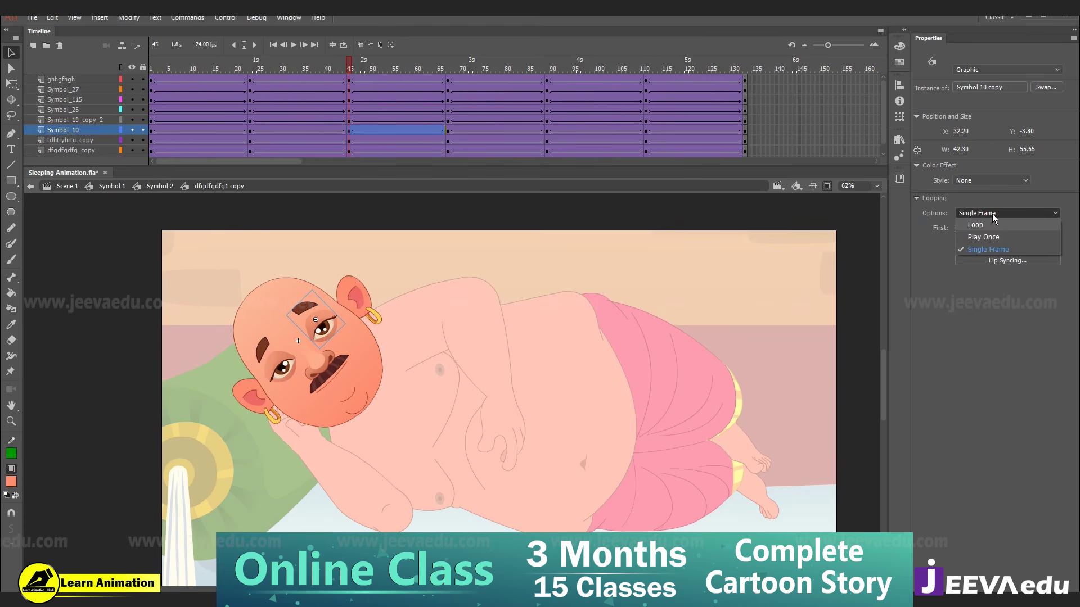
left_click(993, 224)
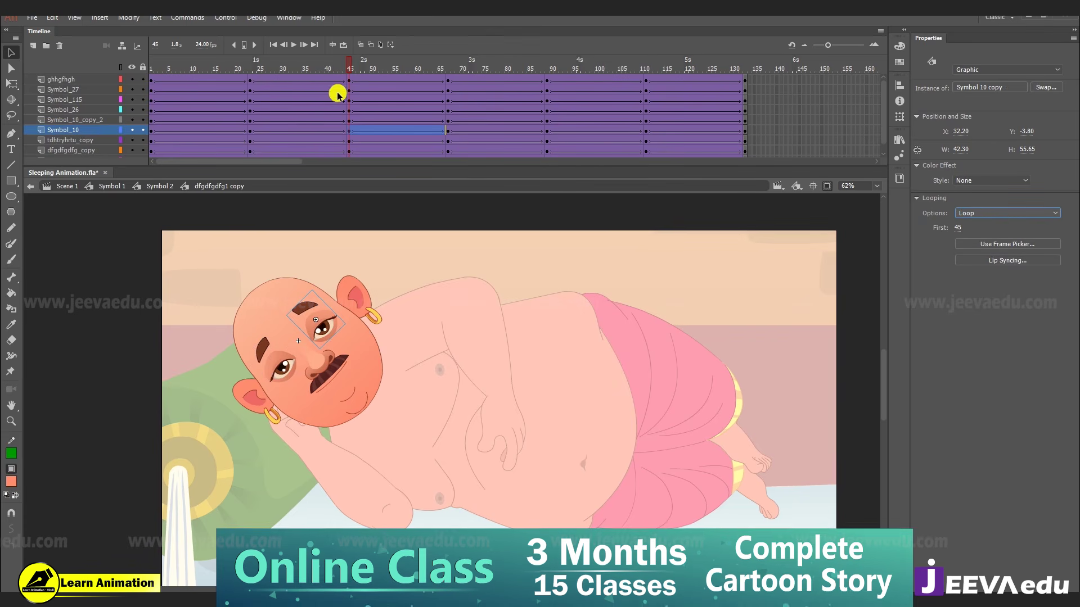
- Clear the keyframes and remove the classic tweens after frame 45 on all head layers
left_click_drag(354, 82, 757, 187)
right_click(687, 124)
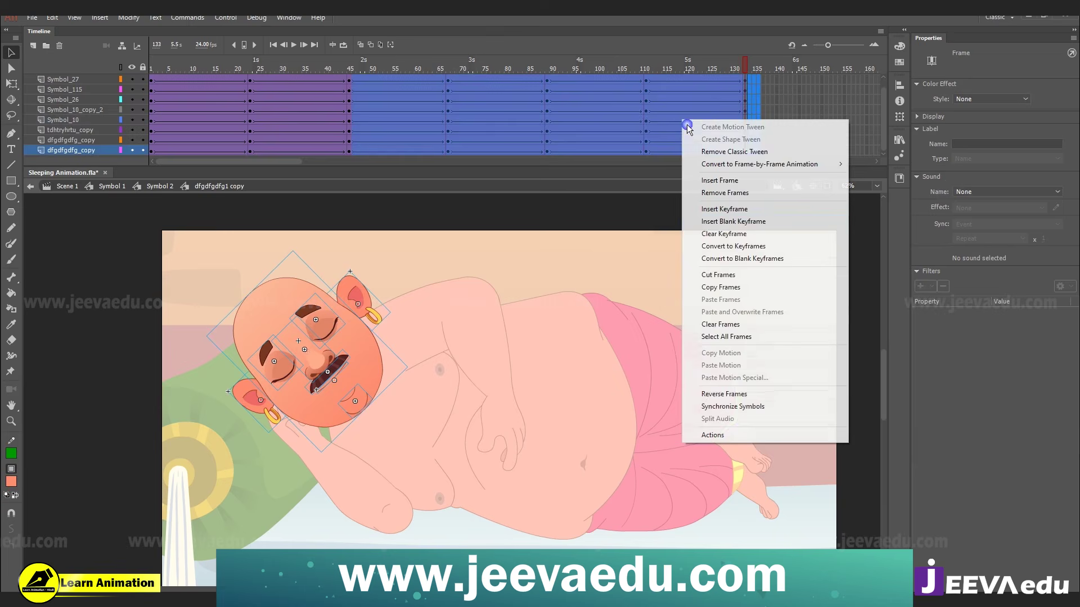
left_click(721, 233)
right_click(573, 109)
left_click(597, 142)
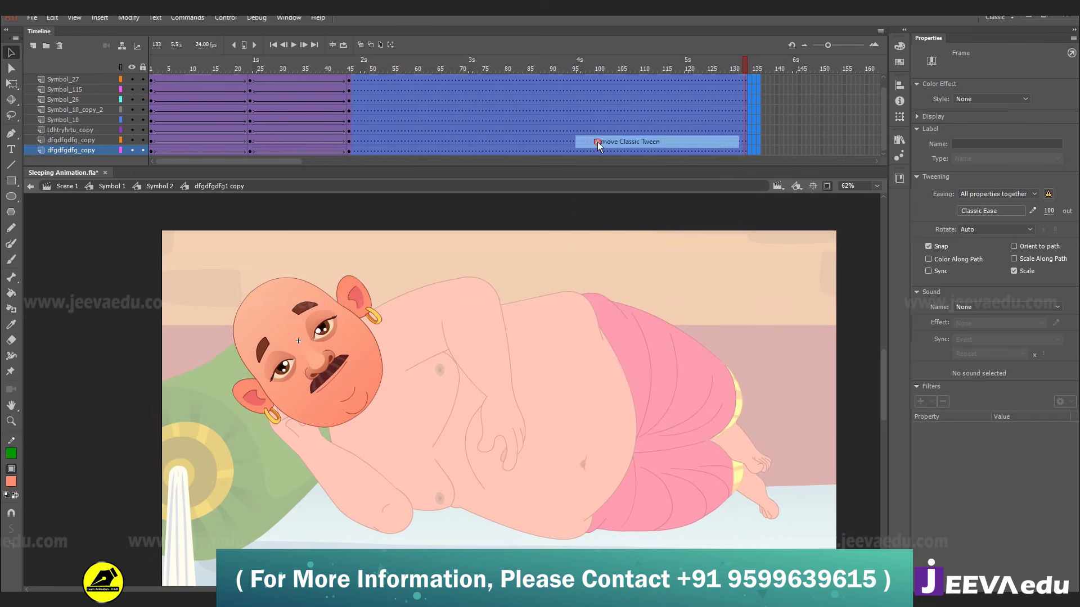
- Duplicate the first 45 frames of all head layers along the timeline to rebuild the repeated cycles up to frame 133
left_click(327, 89)
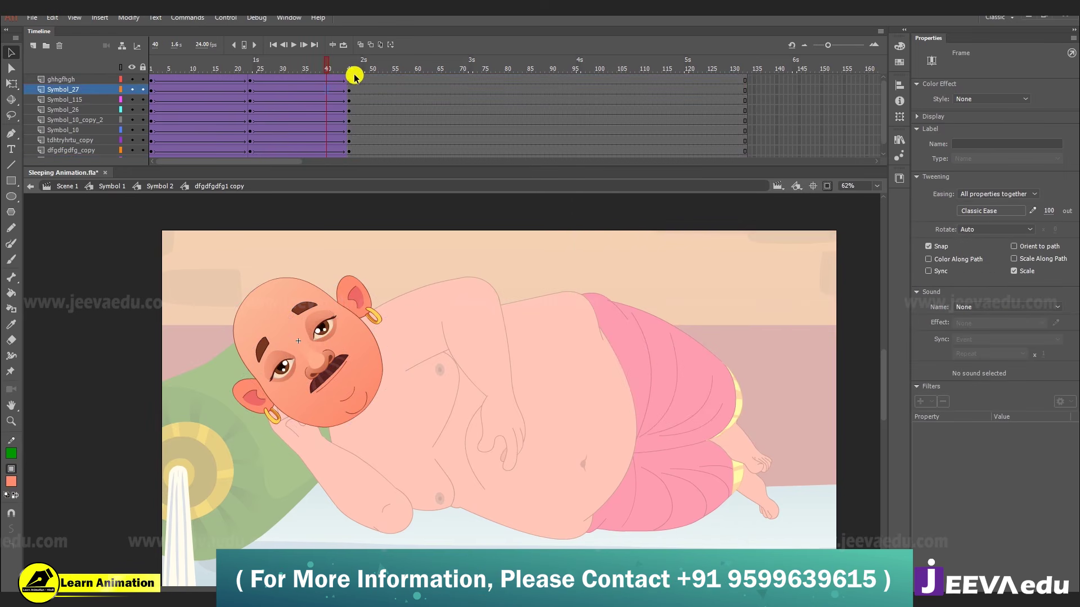
left_click_drag(347, 80, 63, 194)
left_click_drag(180, 121, 574, 110)
left_click(377, 112)
- Check the looping settings of both eyes at frame 89
left_click(87, 120)
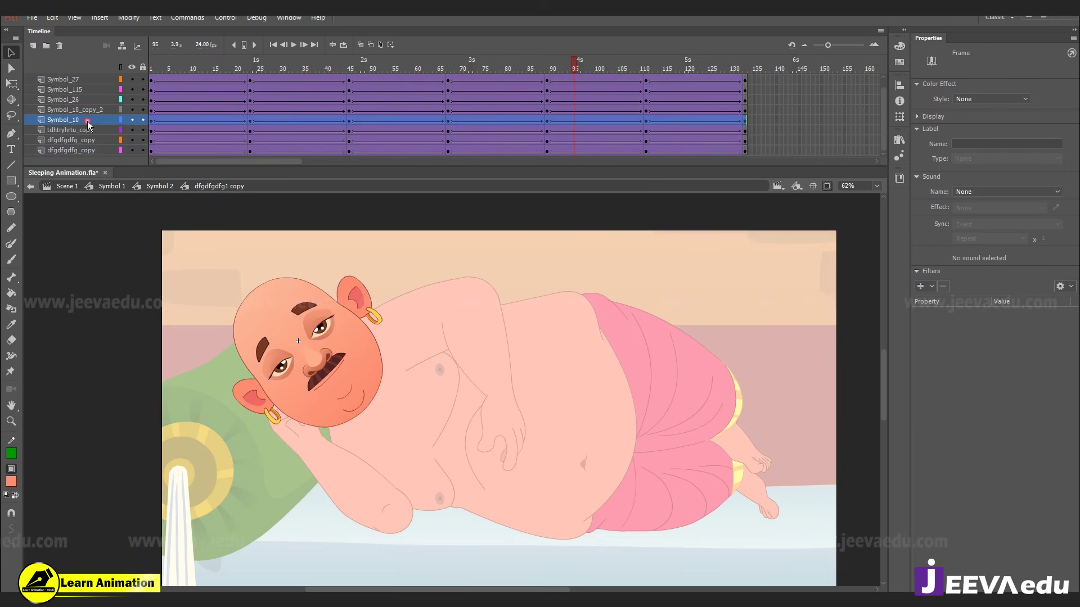
left_click(87, 130, "shift")
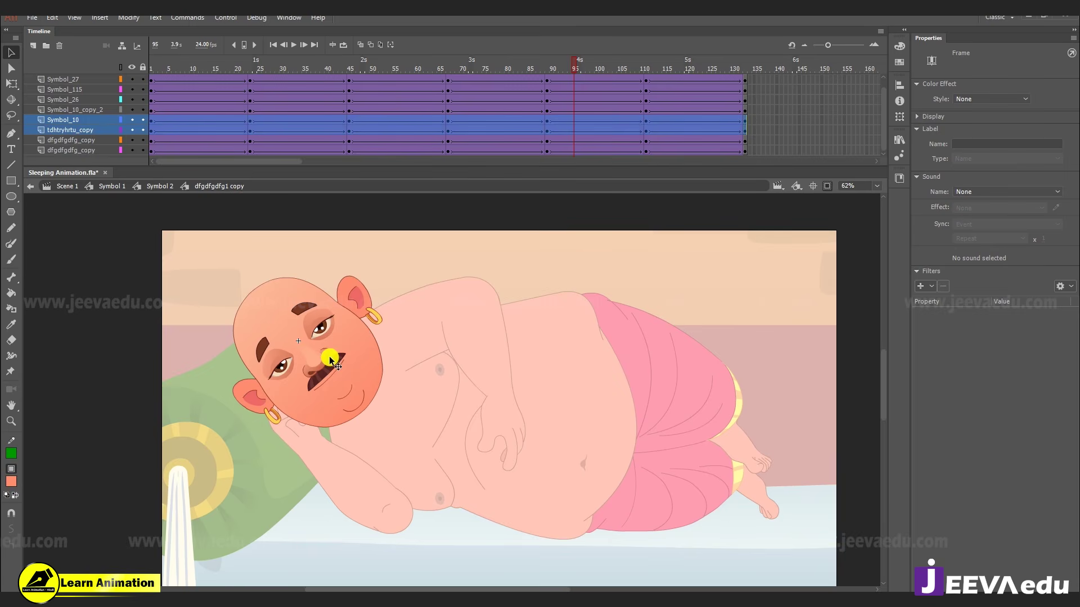
left_click(325, 333)
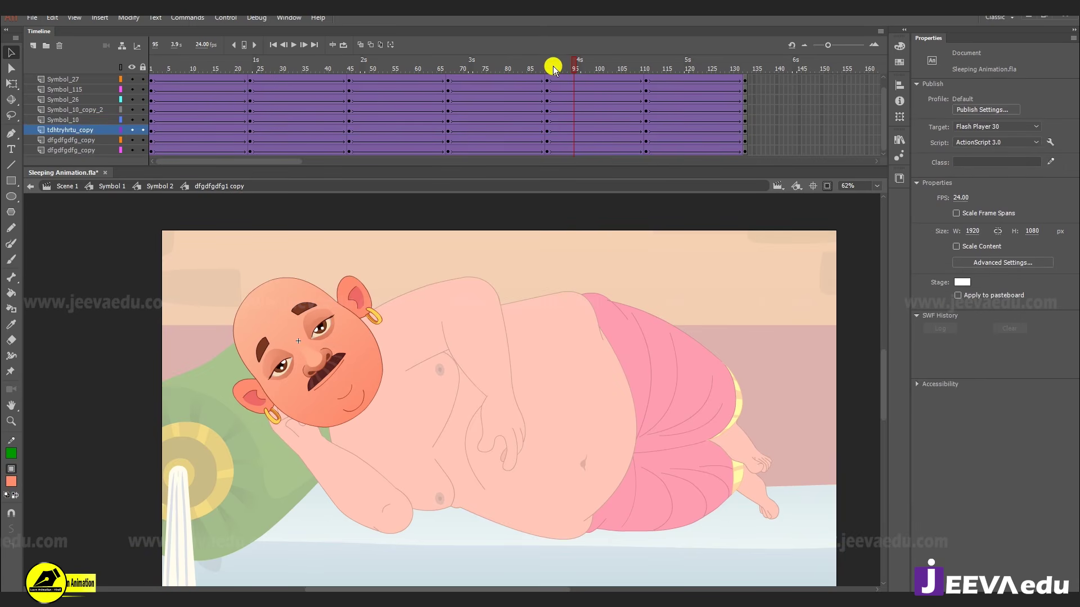
left_click_drag(553, 67, 547, 69)
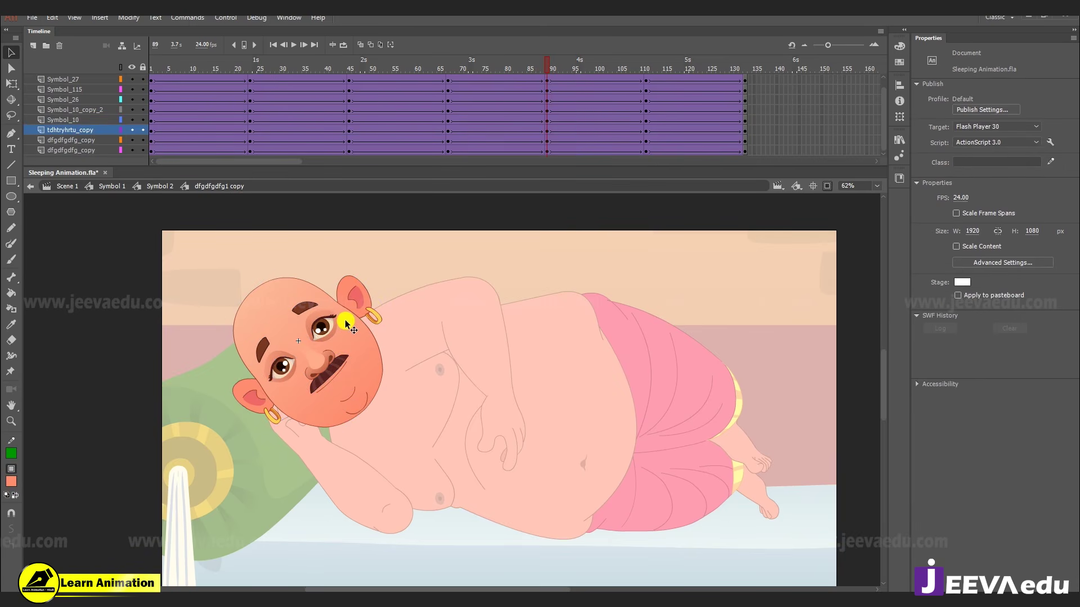
left_click(327, 329)
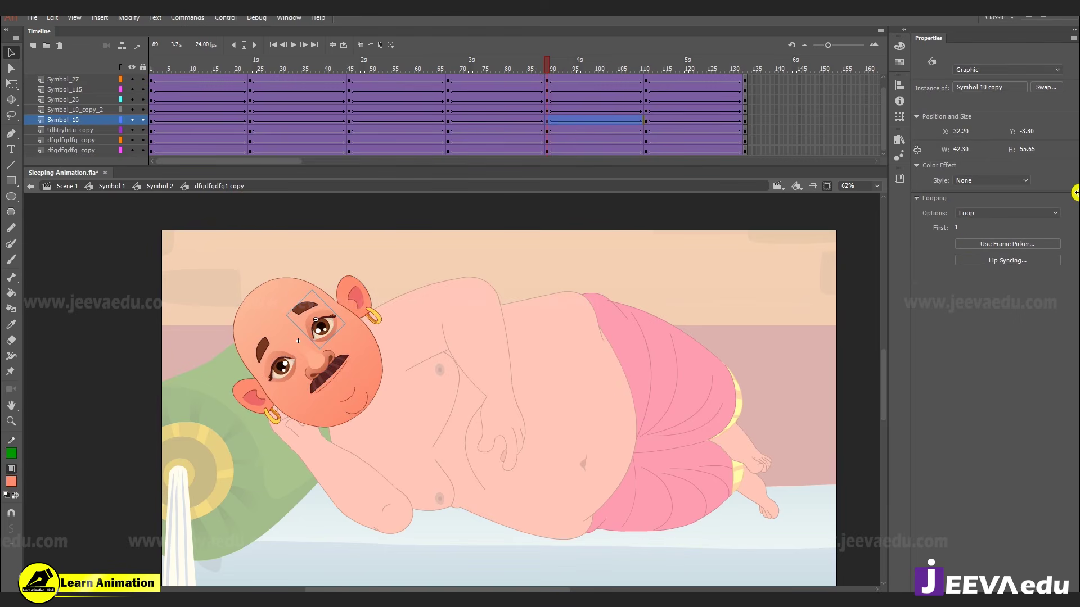
left_click(292, 369, "shift")
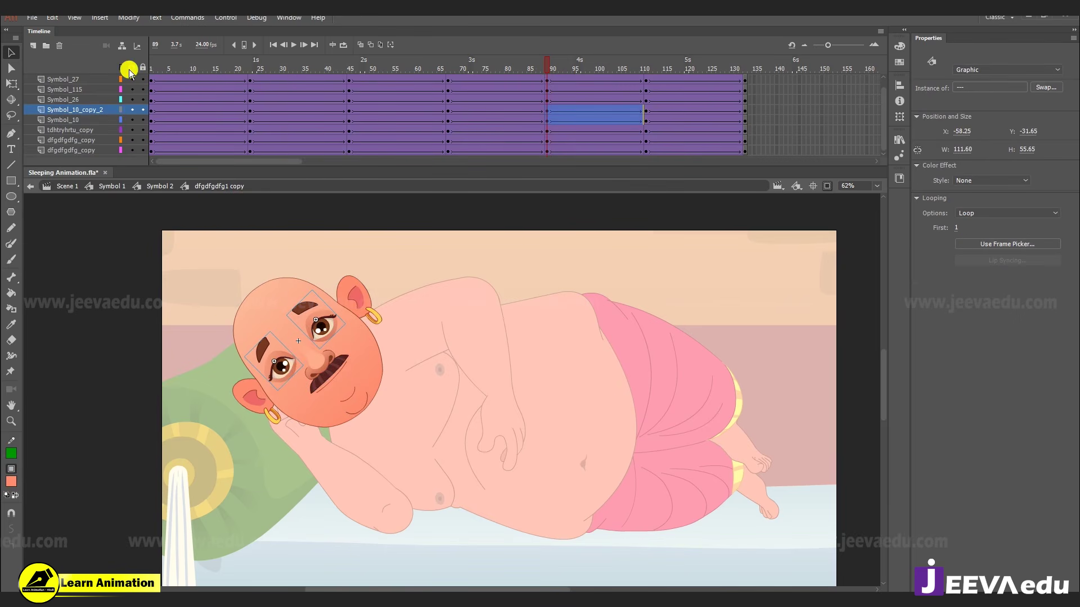
- Synchronize symbols across the Symbol_10 and Symbol_10_copy_2 layers, and check the Symbol 10 copy 2 eye's first frame at frame 89
left_click(104, 117)
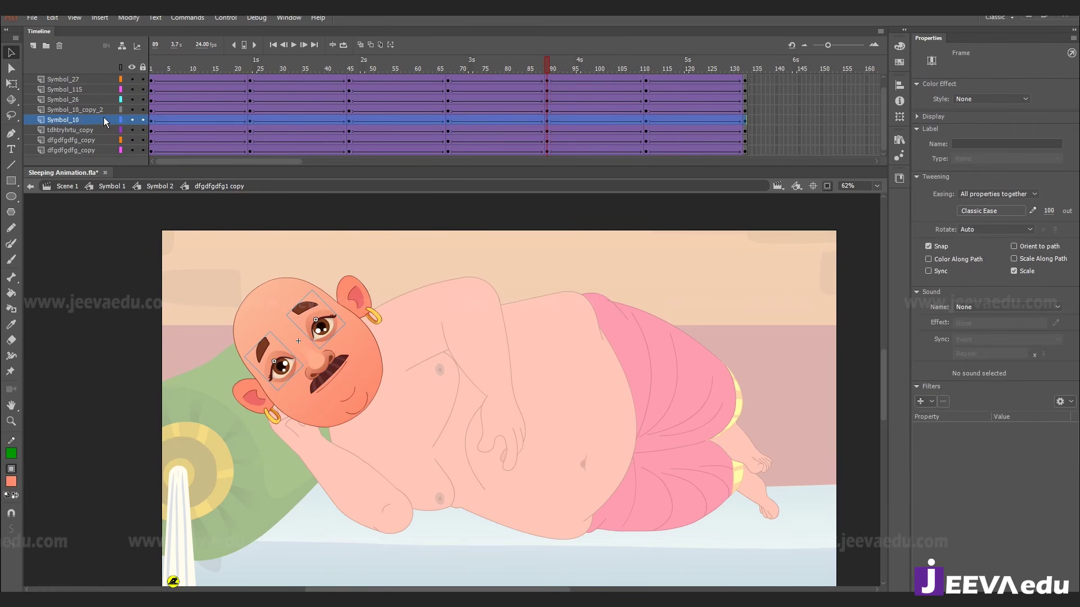
left_click(100, 110, "shift")
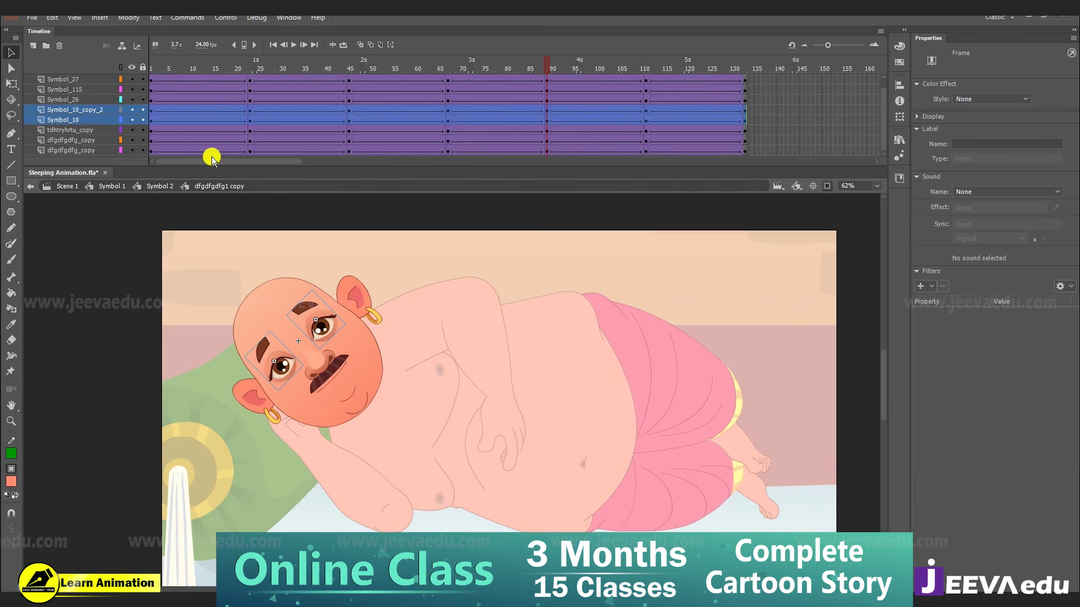
right_click(200, 112)
left_click(272, 388)
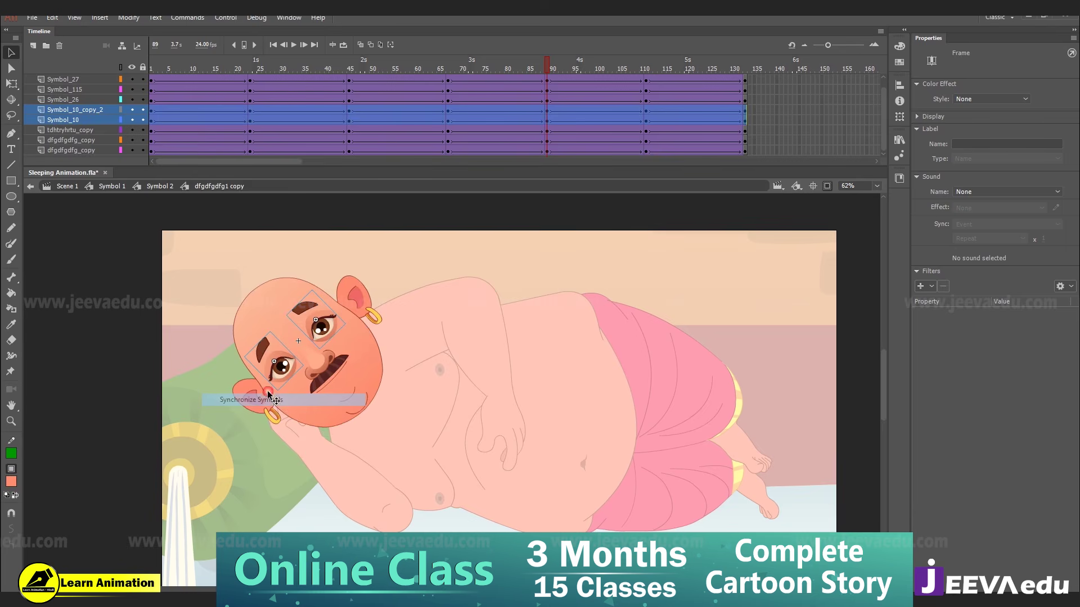
left_click(542, 53)
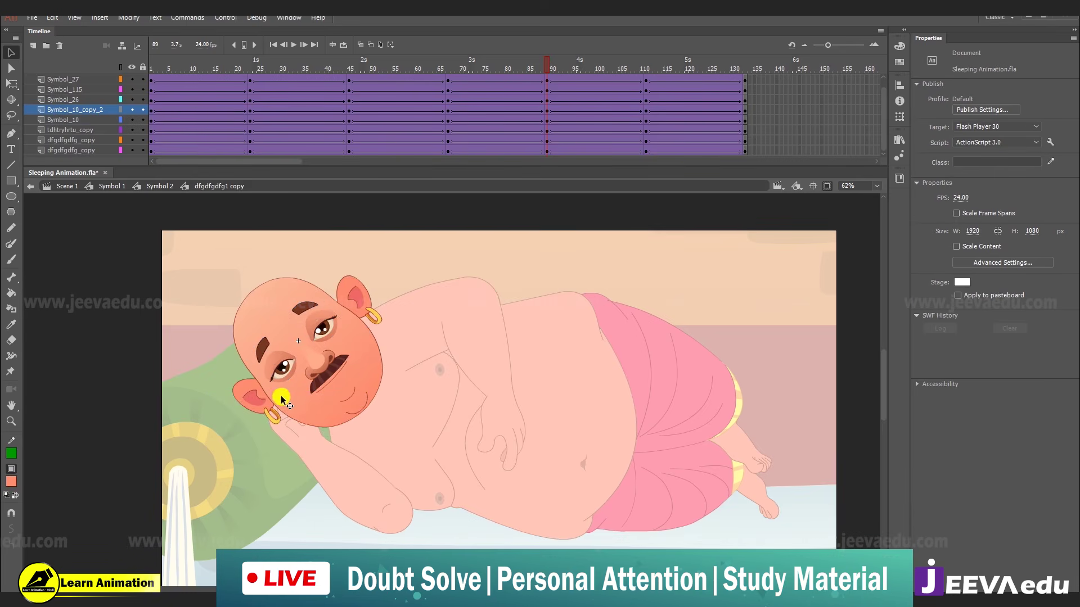
left_click(285, 371)
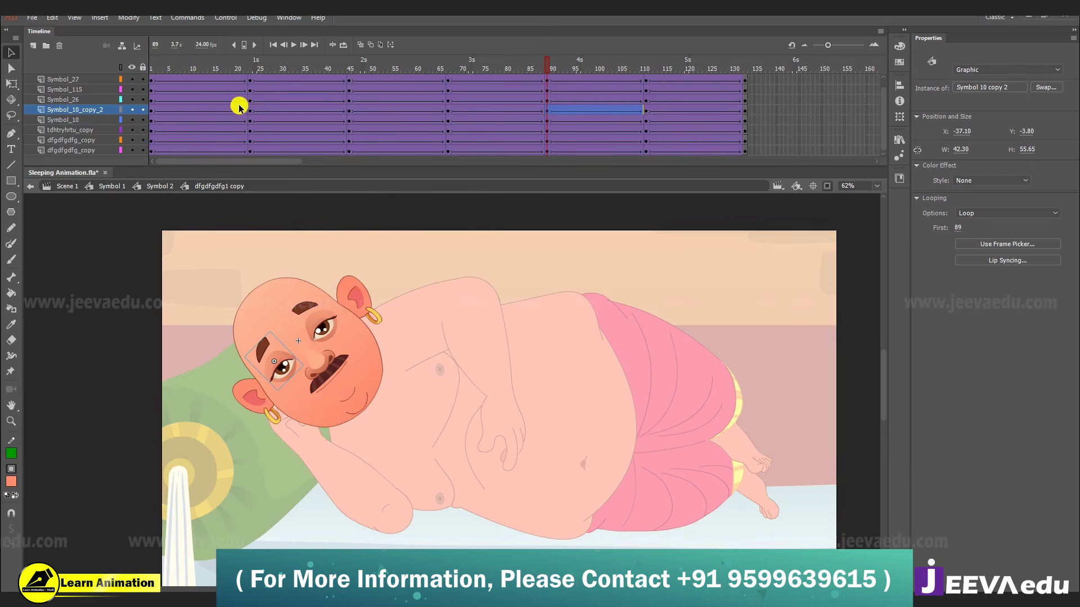
- Return to frame 1 and open the Symbol 10 copy 2 eye symbol for editing
left_click(545, 65)
left_click(69, 109)
key("ctrl+shift+a")
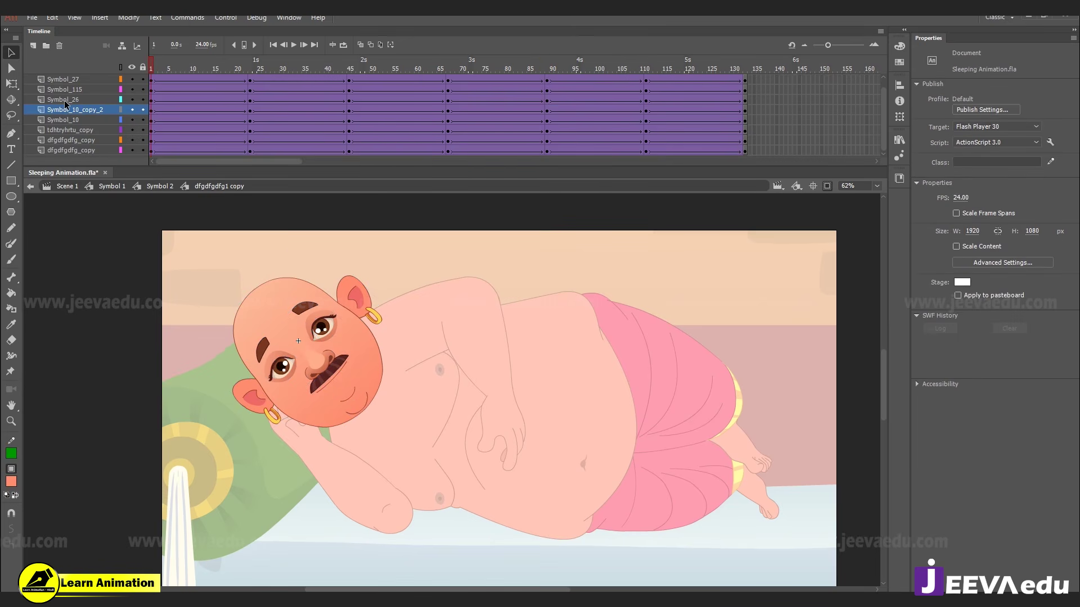
left_click(288, 372)
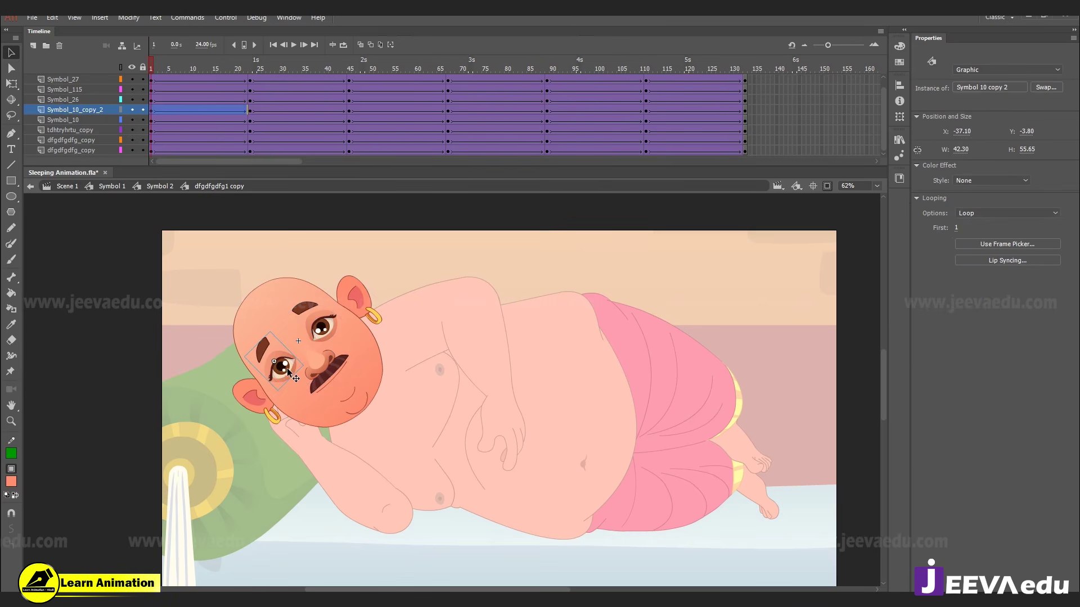
double_click(288, 372)
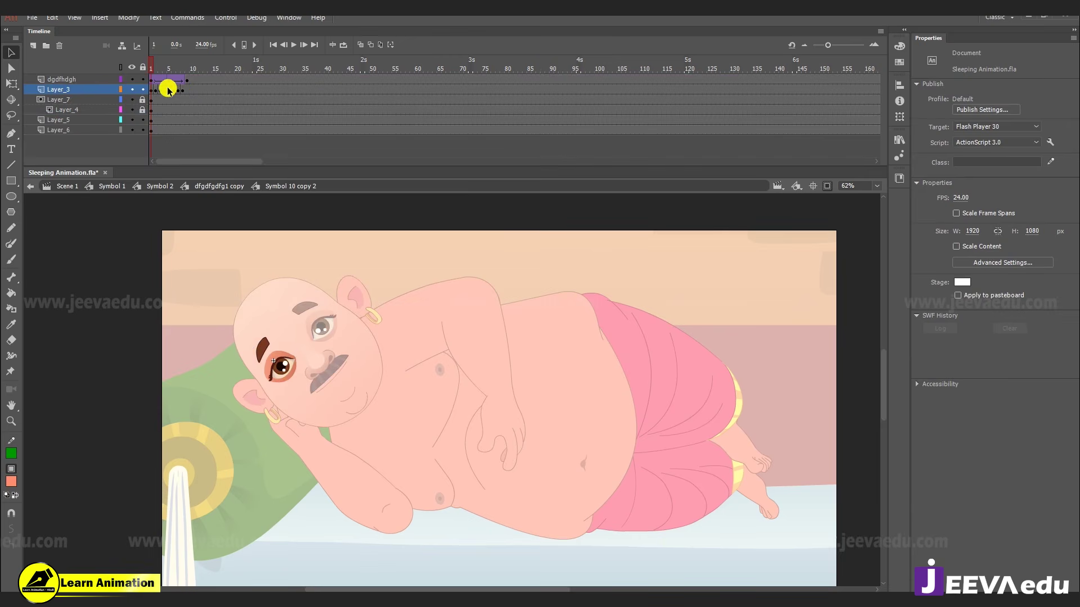
- Duplicate the blink frames of the dgdfhdgh and Layer_3 layers to start at about frame 149
mouse_move(161, 94)
left_mouse_down()
mouse_move(180, 87)
mouse_move(154, 88)
left_mouse_up()
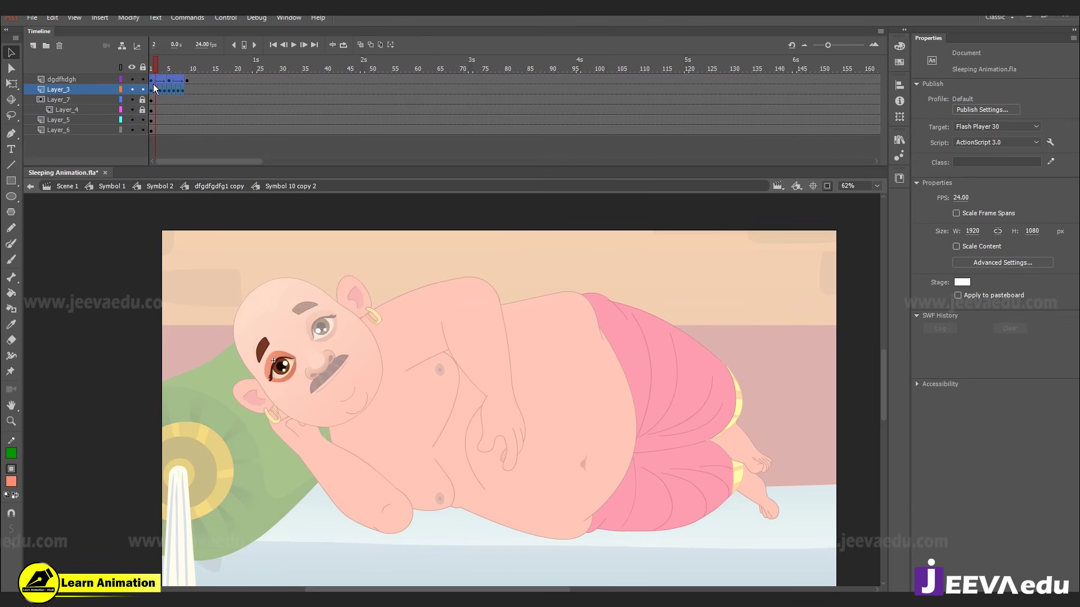
left_click(190, 99)
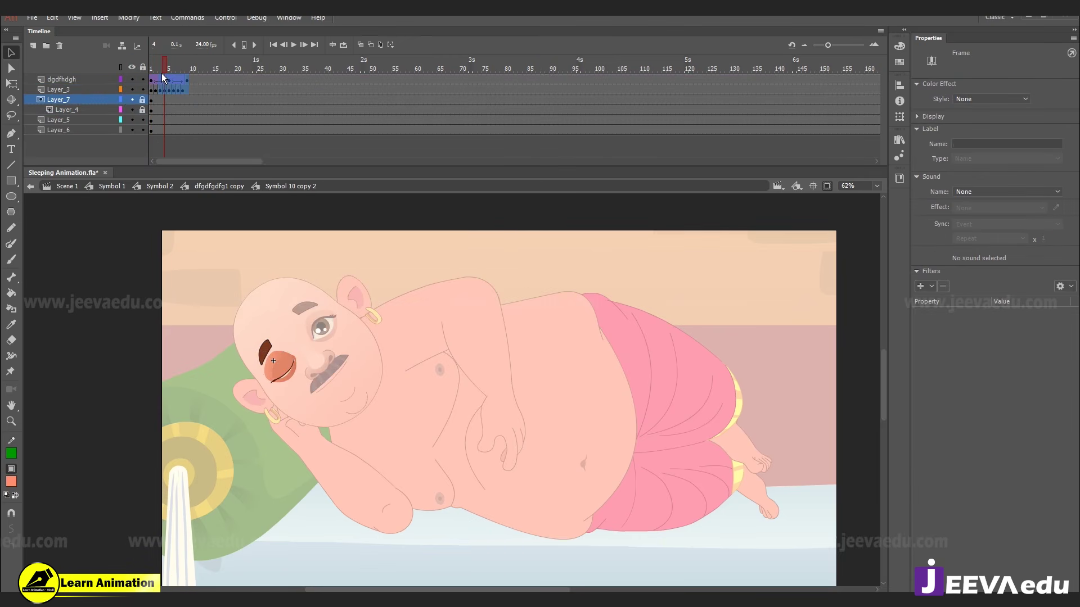
left_click(167, 89)
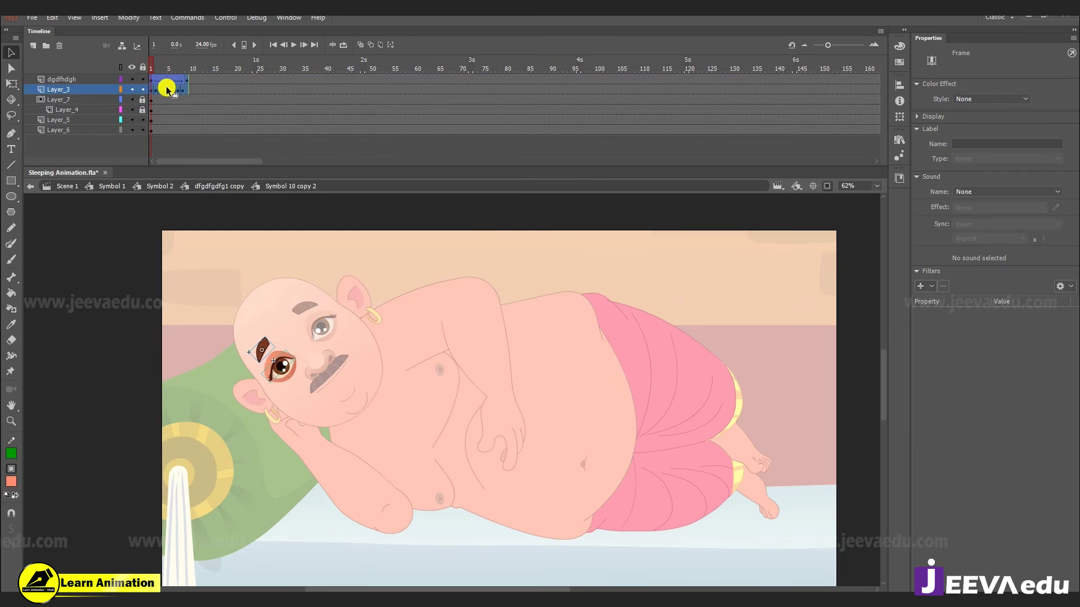
left_click_drag(167, 88, 830, 84)
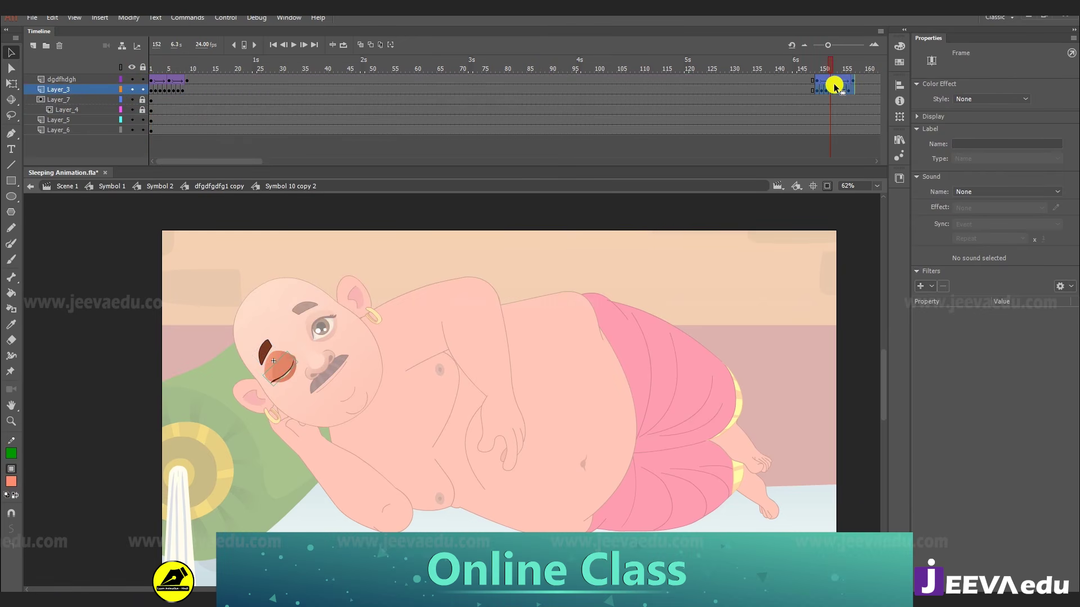
- Remove the first four frames from the dgdfhdgh and Layer_3 layers, and check the eye at frame 1 and around frame 145
left_click(155, 90)
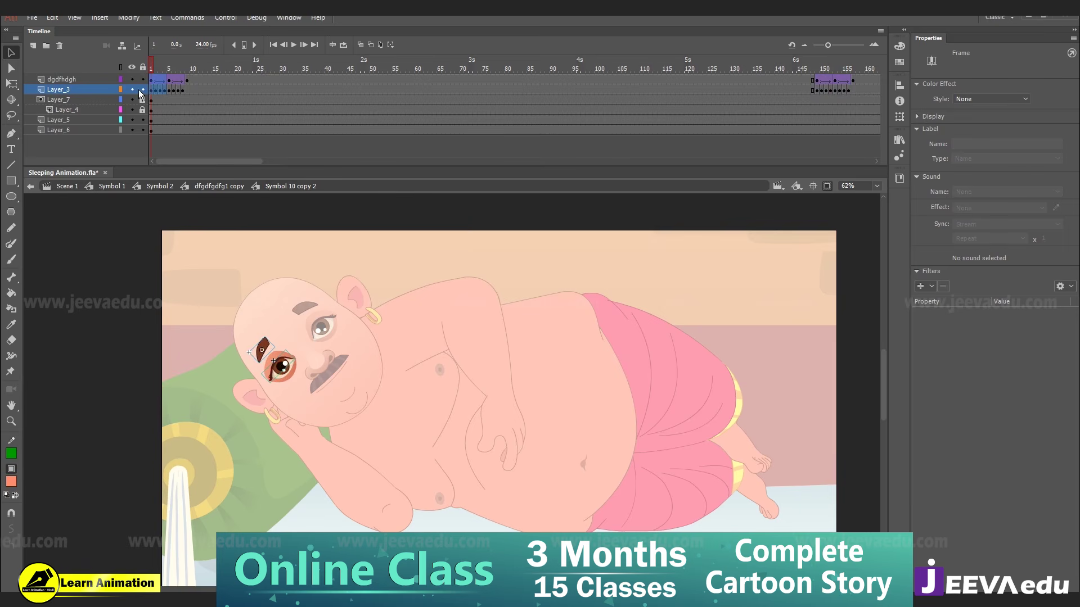
key("shift+F5")
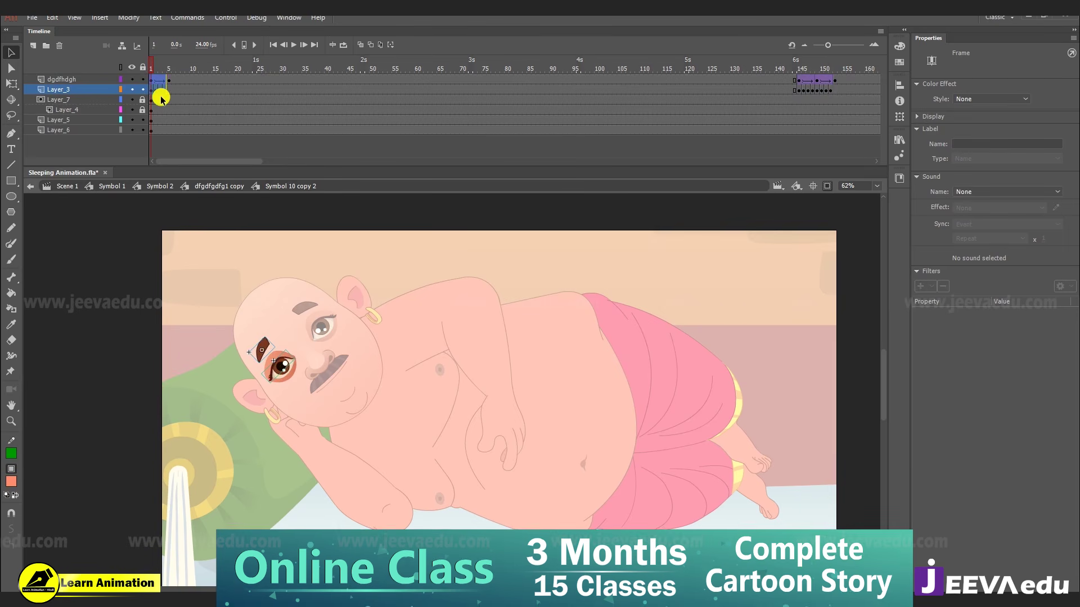
left_click(158, 66)
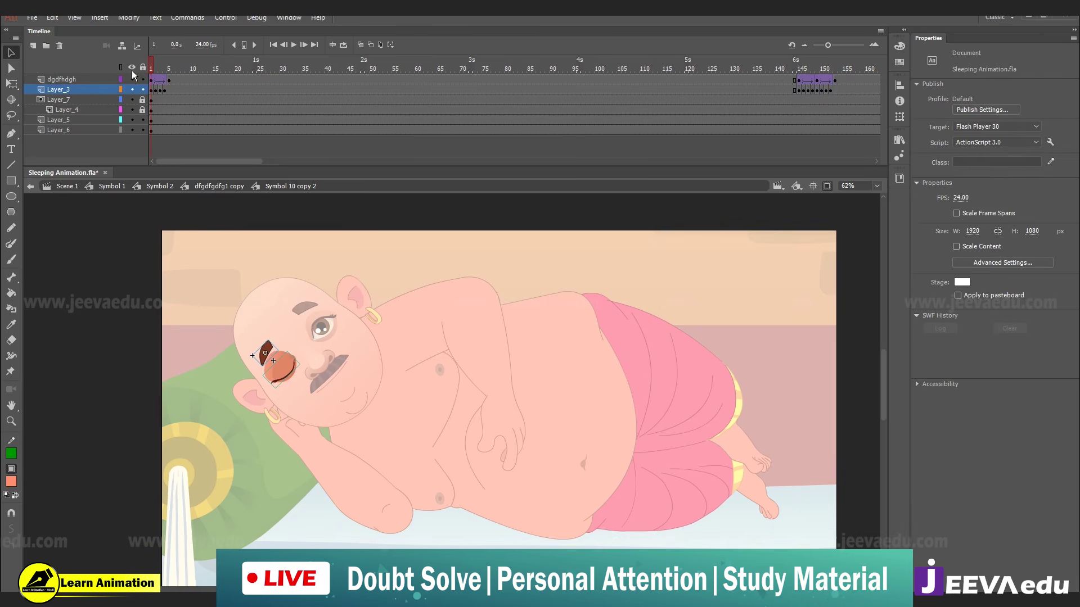
left_click(798, 80)
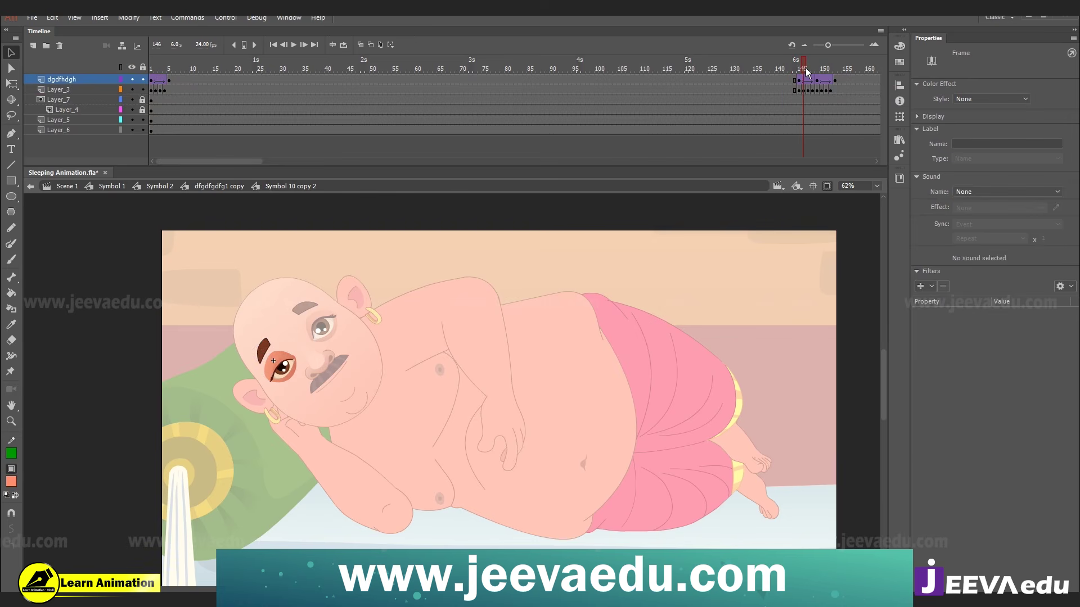
left_click(798, 68)
key("shift+comma")
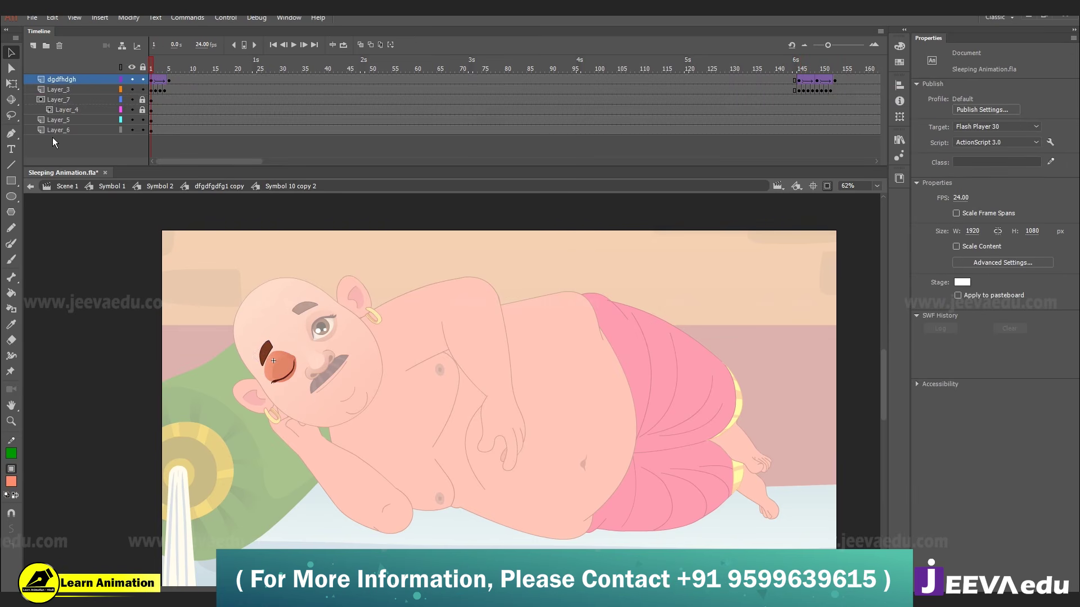
- Return to the head symbol and open the Symbol 10 copy eye for editing
left_click(322, 335)
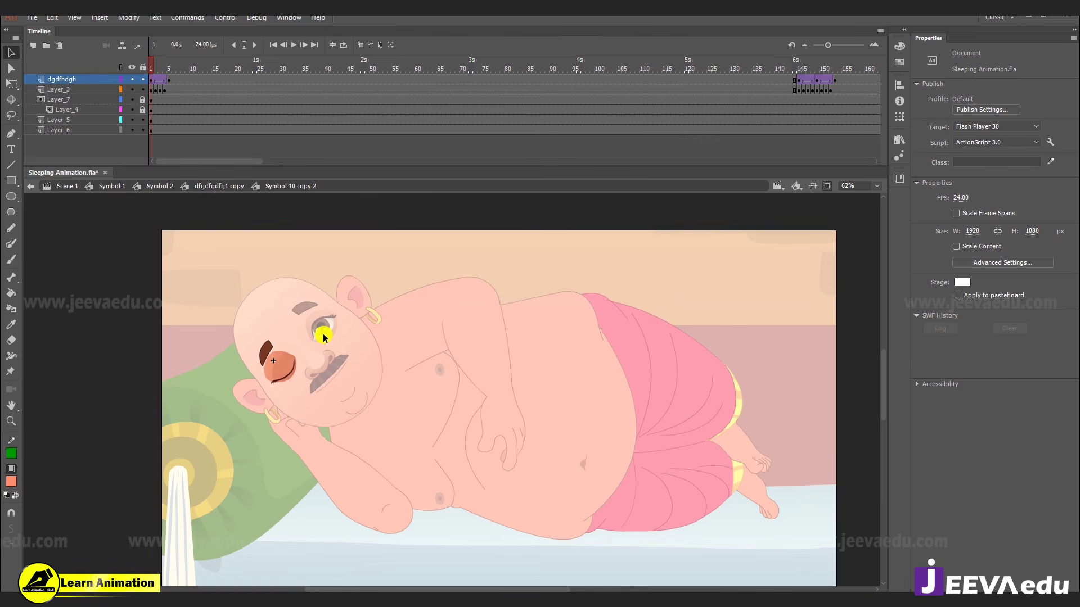
double_click(327, 334)
left_click(327, 334)
double_click(328, 334)
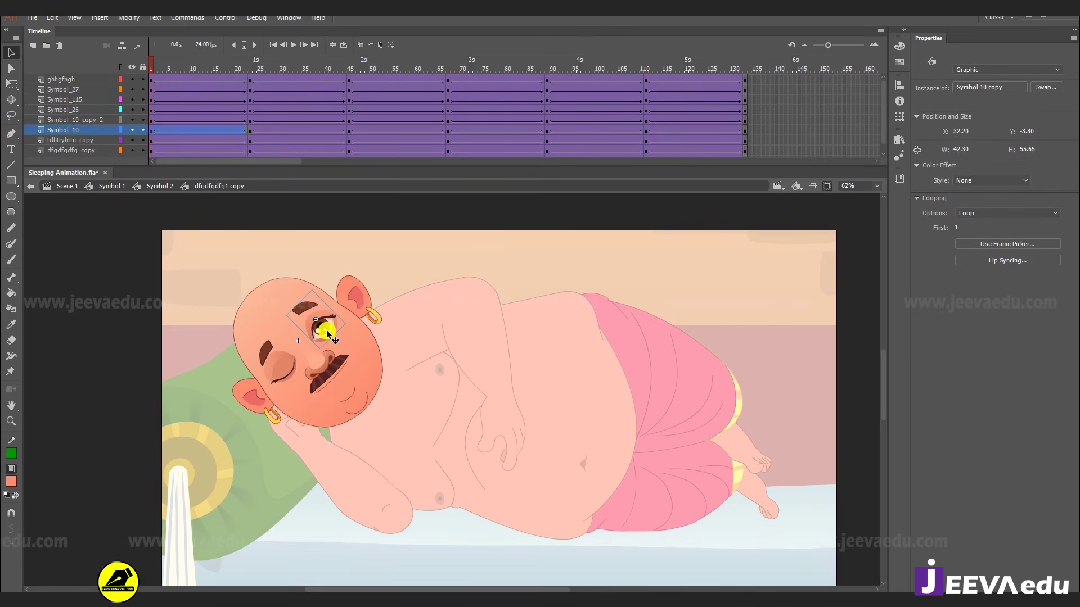
- Duplicate the blink frames of the dgdfhdgh and Layer_3 layers in Symbol 10 copy to start at about frame 145
left_click(179, 97)
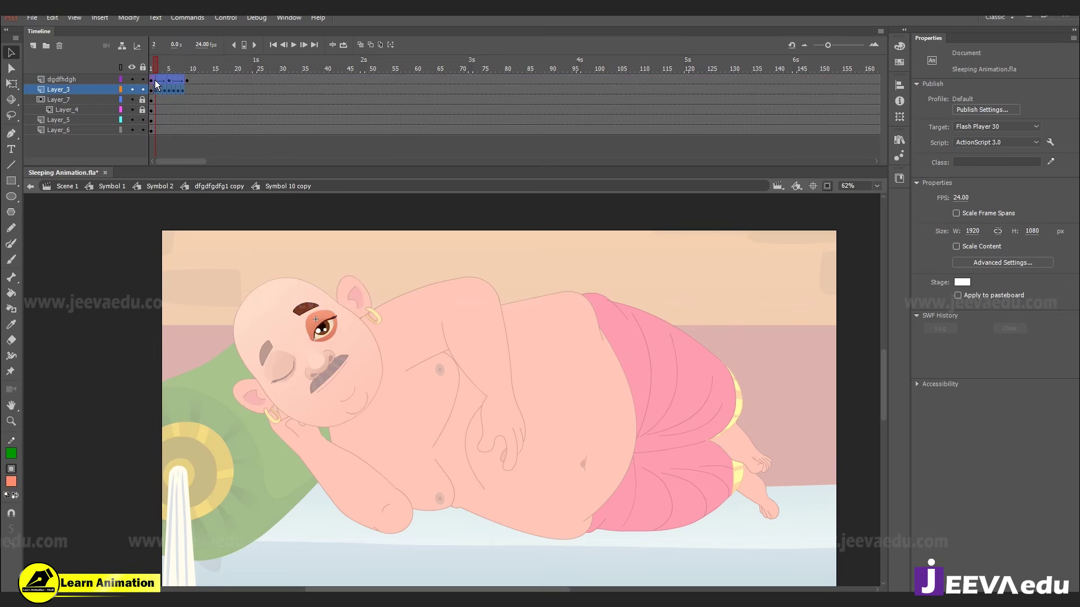
left_click(188, 89)
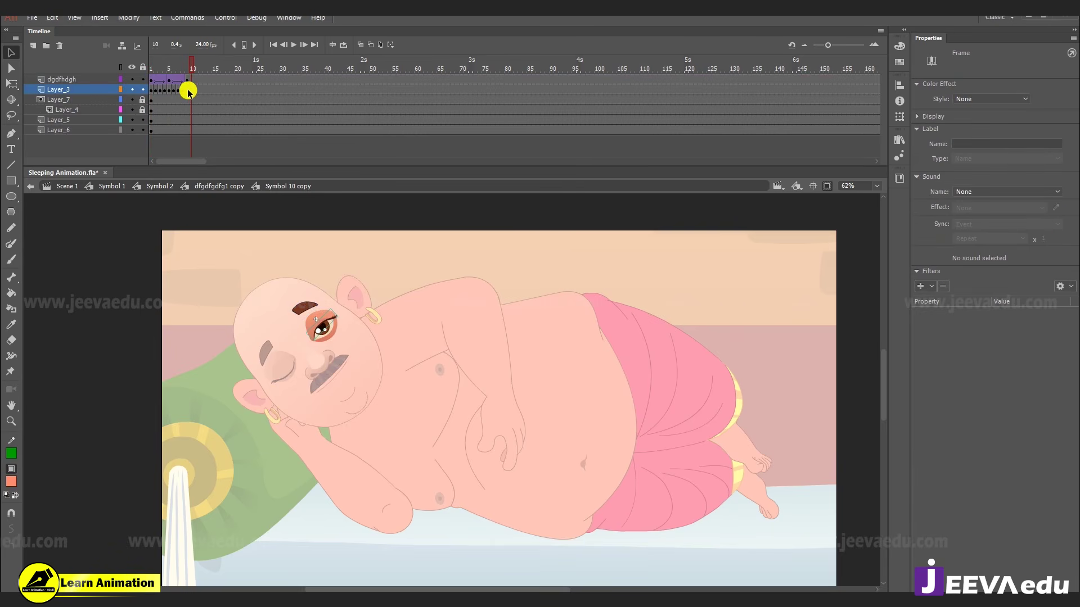
left_click(187, 89)
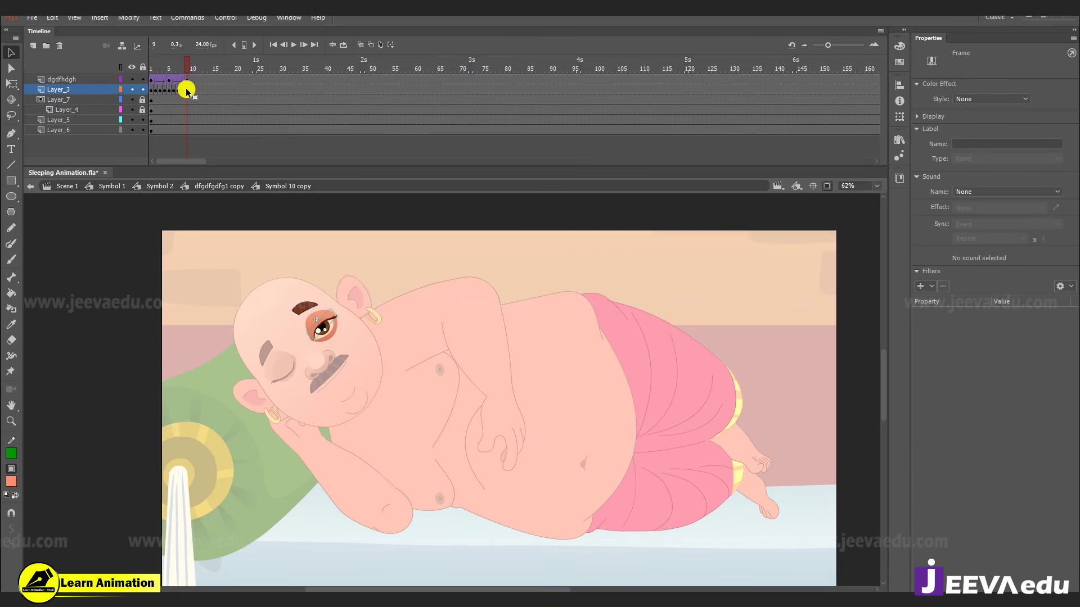
left_click(196, 101)
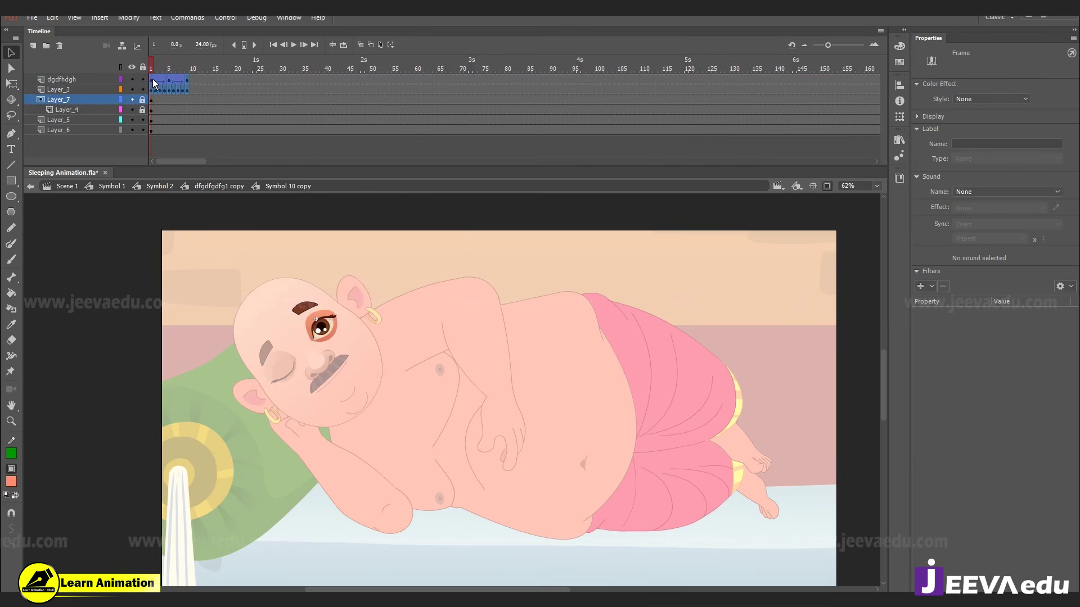
left_click_drag(153, 79, 798, 80)
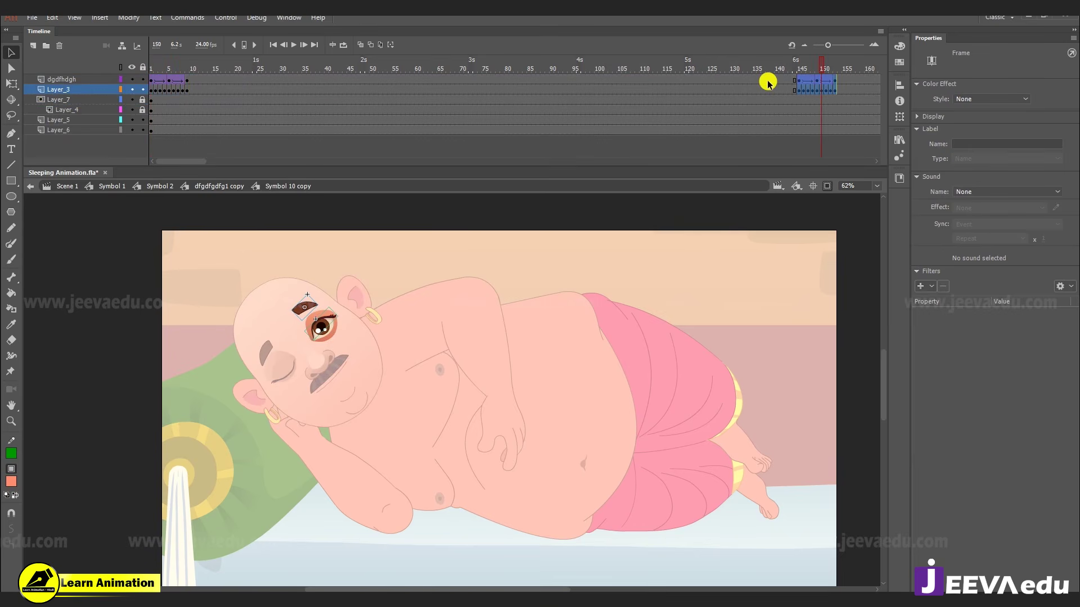
- Remove the first four frames from dgdfhdgh and Layer_3 in Symbol 10 copy, and check the eye at frames 5 and 1
left_click(167, 79)
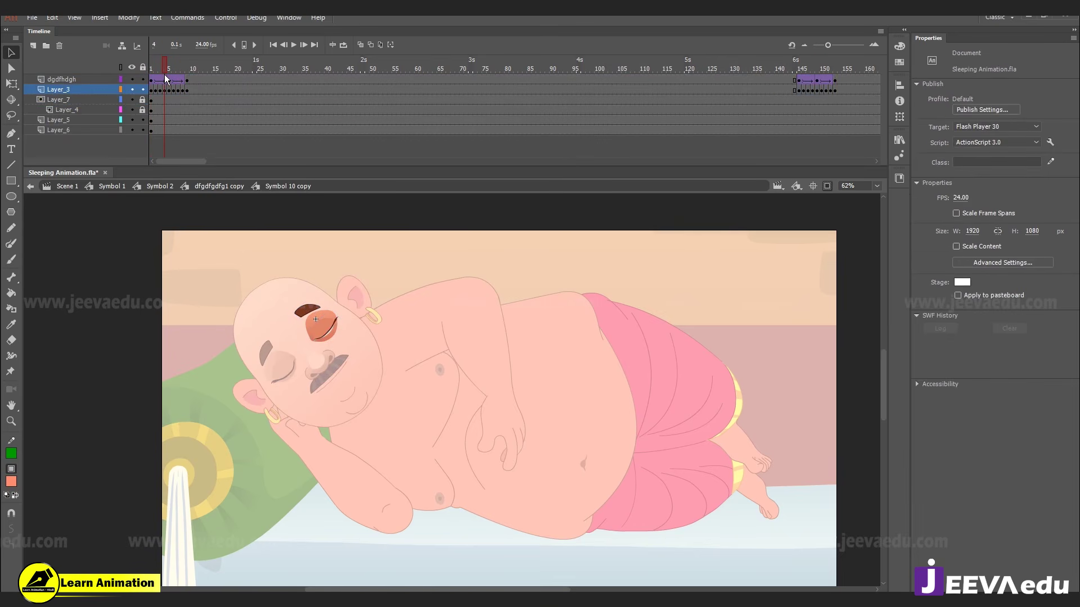
left_click(172, 99)
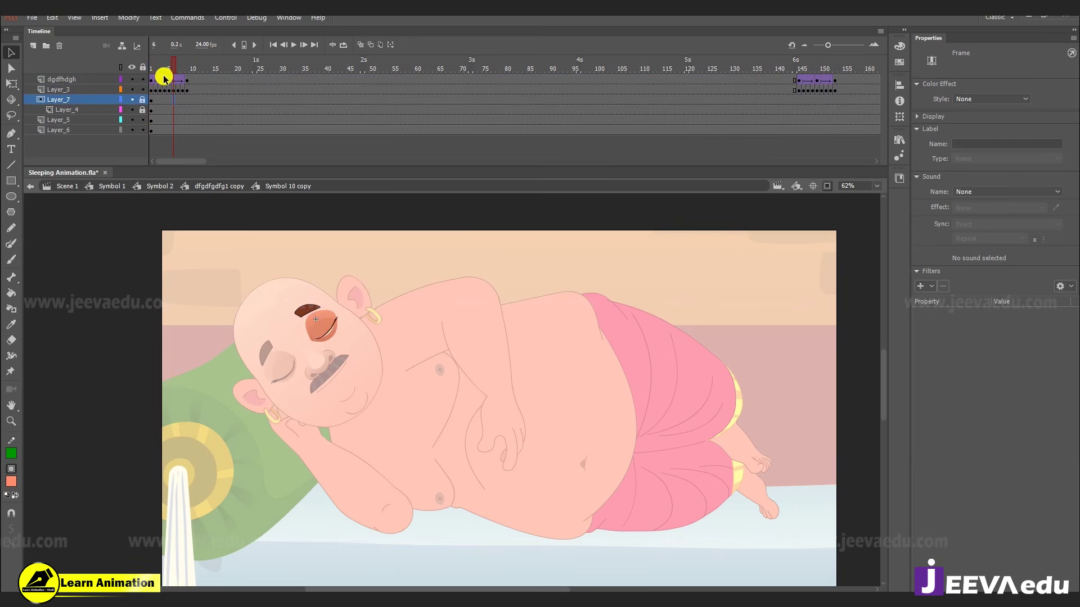
left_click_drag(150, 90, 192, 75)
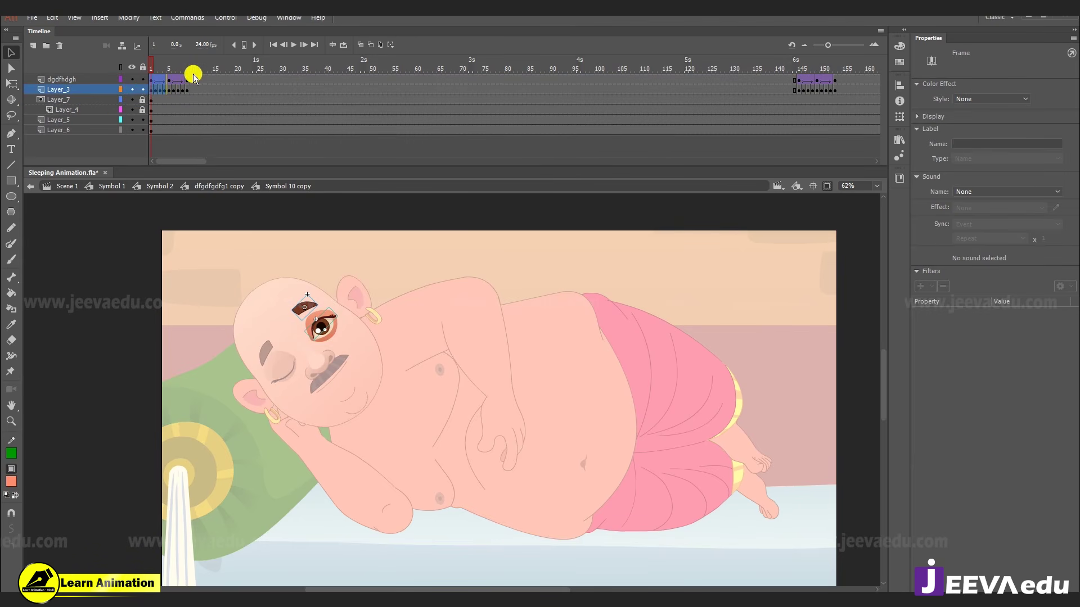
key("shift+F5")
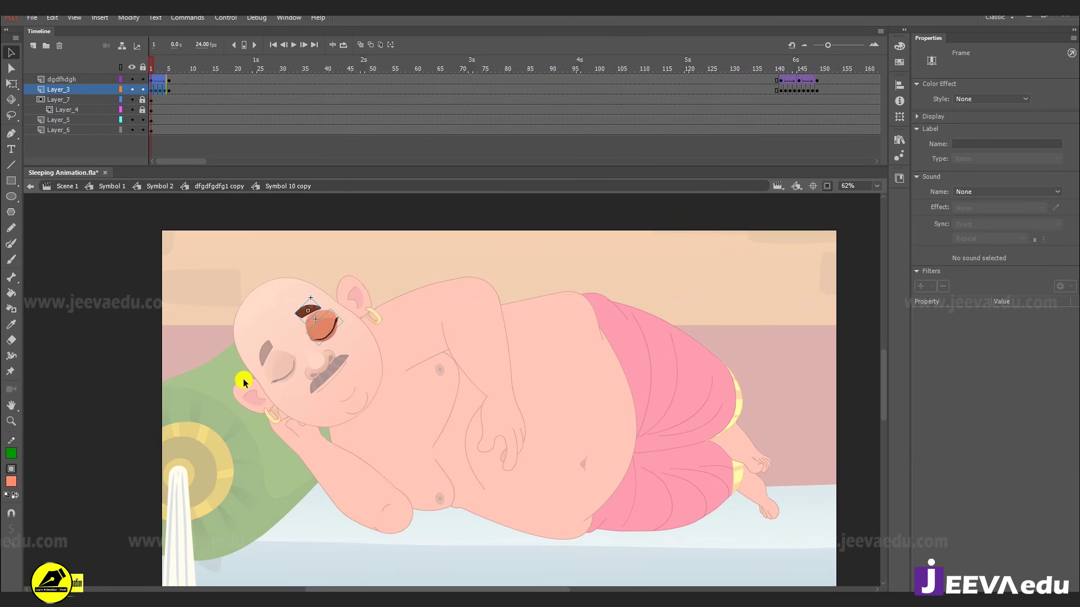
left_click(103, 73)
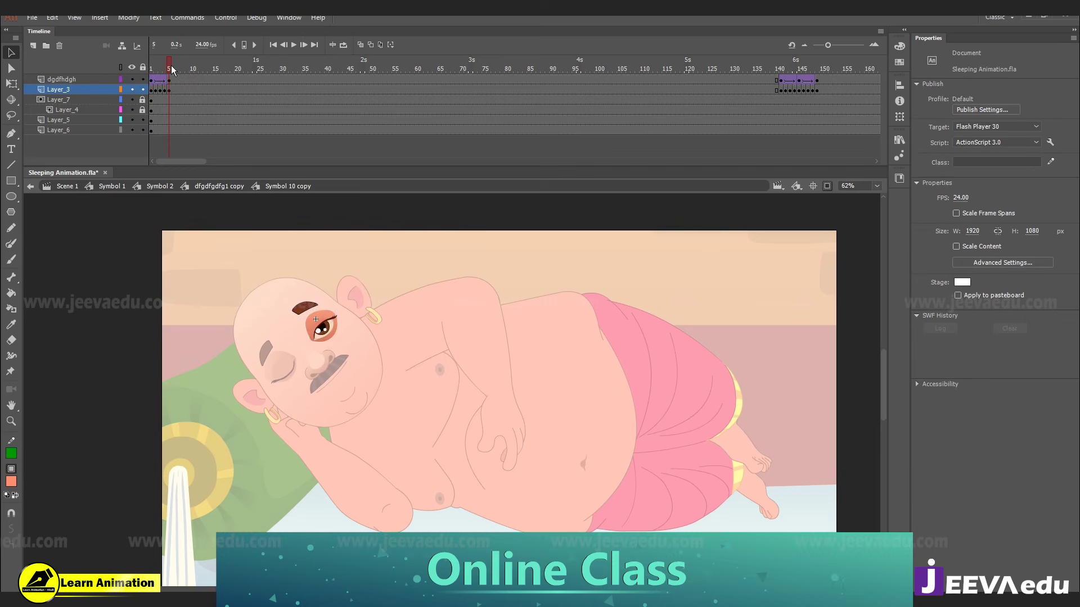
left_click(155, 76)
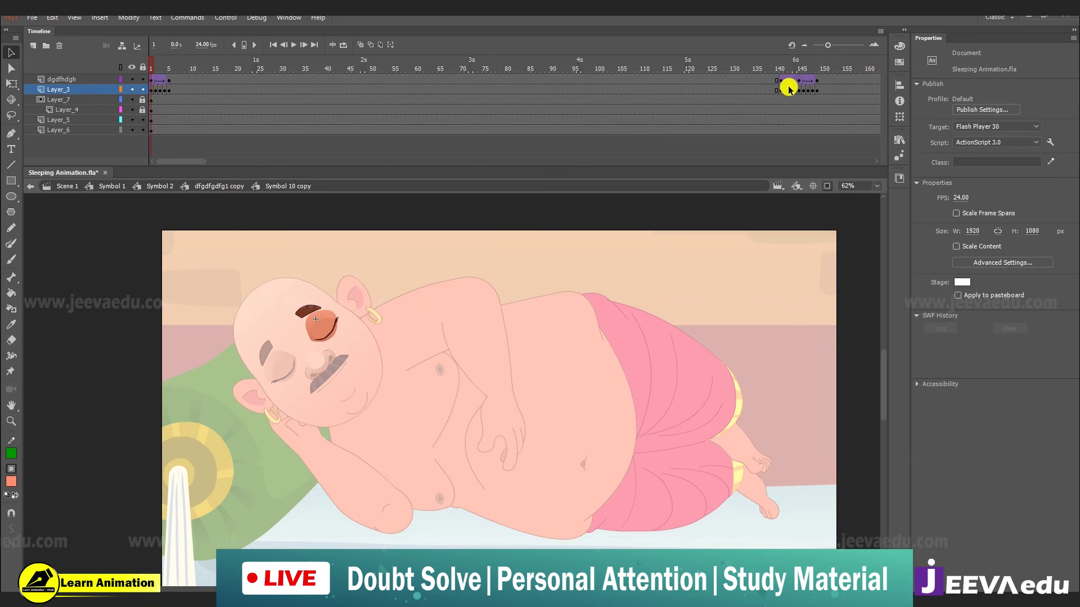
- Clear the opening blink's keyframes after frame 1 in Symbol 10 copy and remove the classic tween from the dgdfhdgh layer
mouse_move(171, 88)
left_mouse_down()
mouse_move(157, 86)
mouse_move(179, 92)
left_mouse_up()
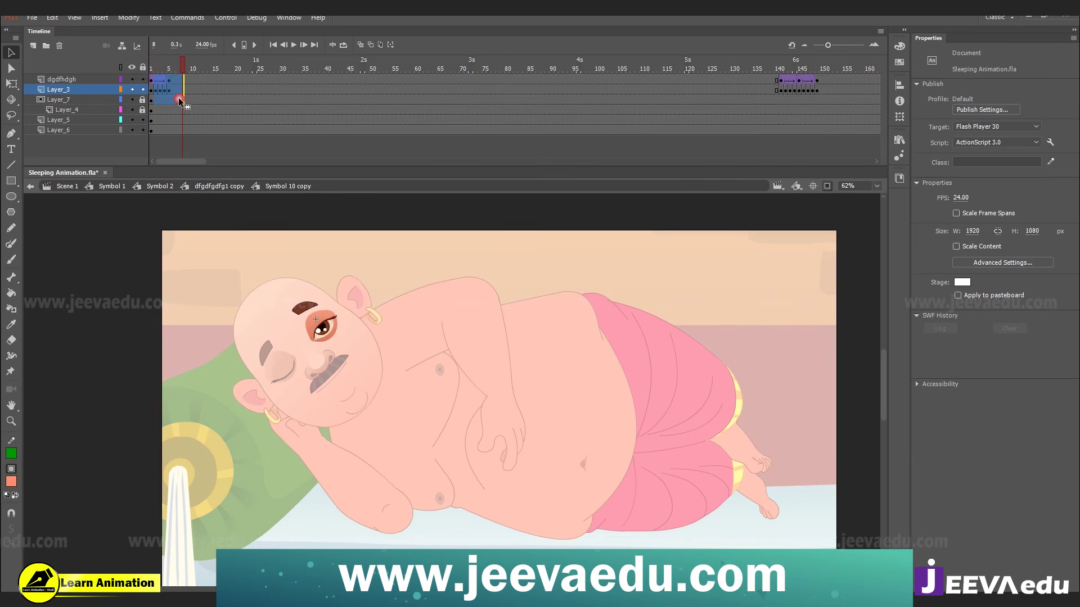
right_click(180, 92)
left_click(214, 198)
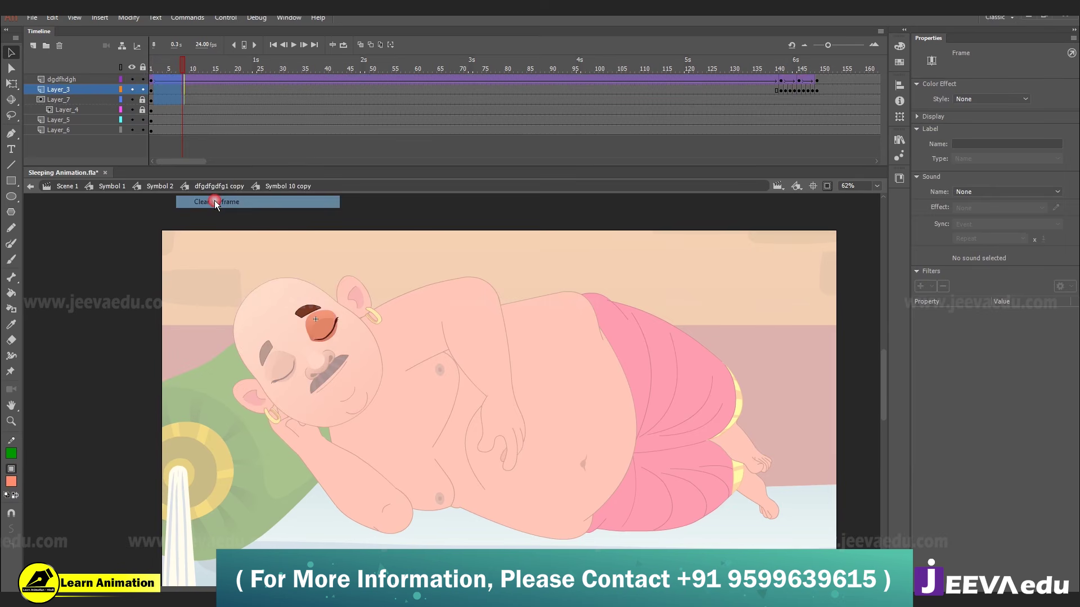
left_click(215, 79)
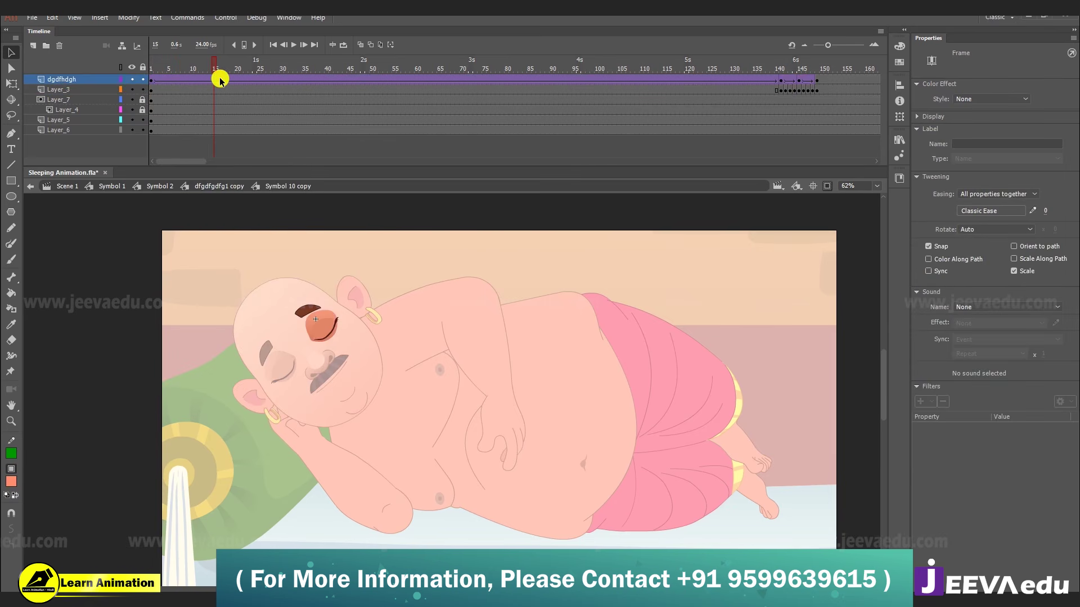
right_click(270, 83)
left_click(290, 111)
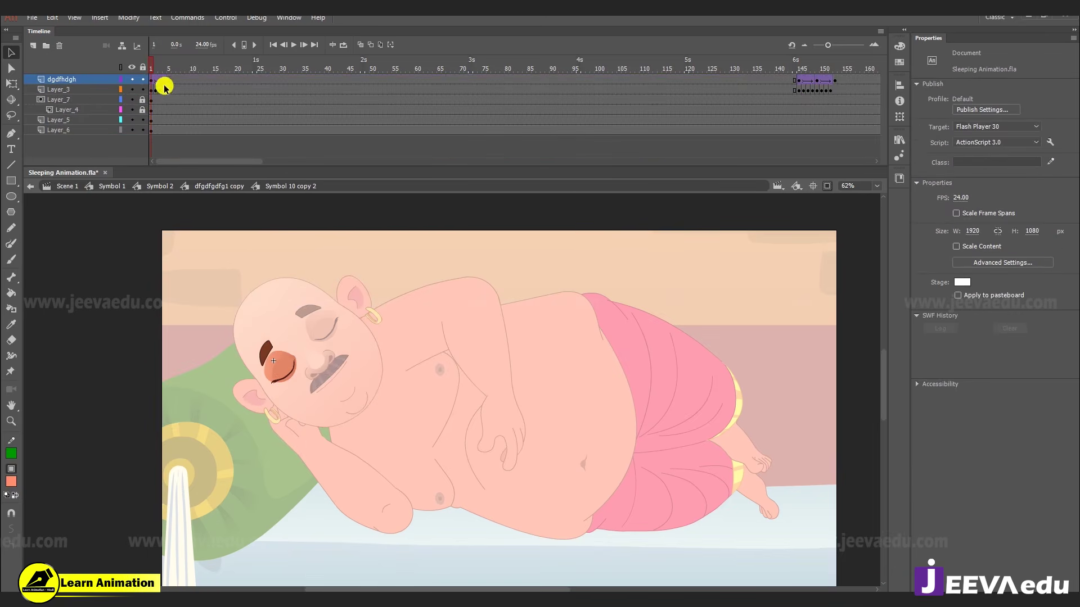
- In Symbol 10 copy 2, clear the early blink keyframes after frame 1 and remove the classic tween on dgdfhdgh
left_click(164, 86)
left_click_drag(157, 80, 188, 84)
right_click(174, 77)
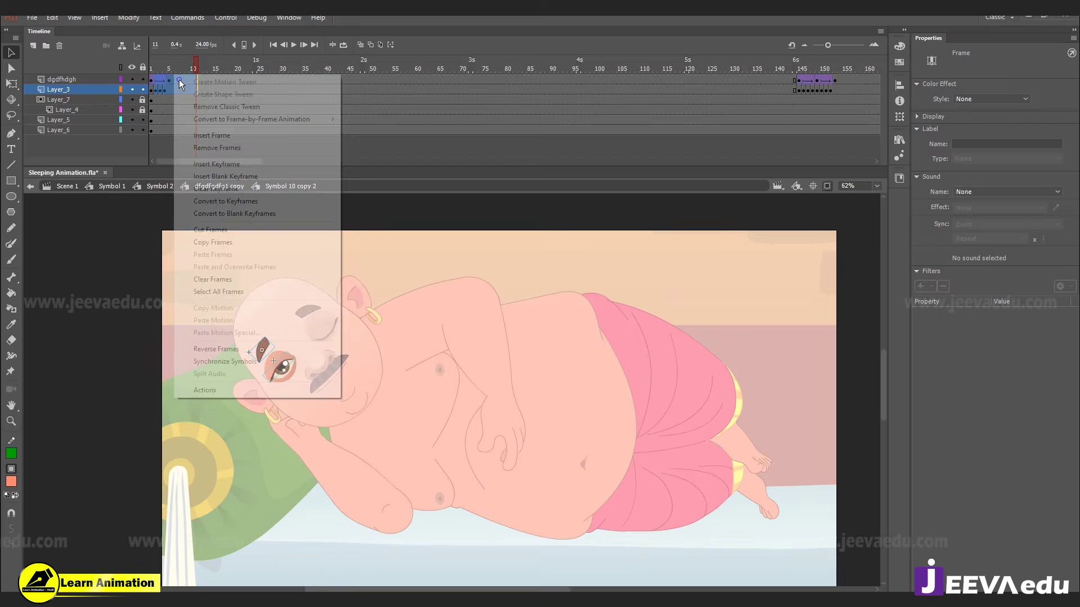
left_click(217, 188)
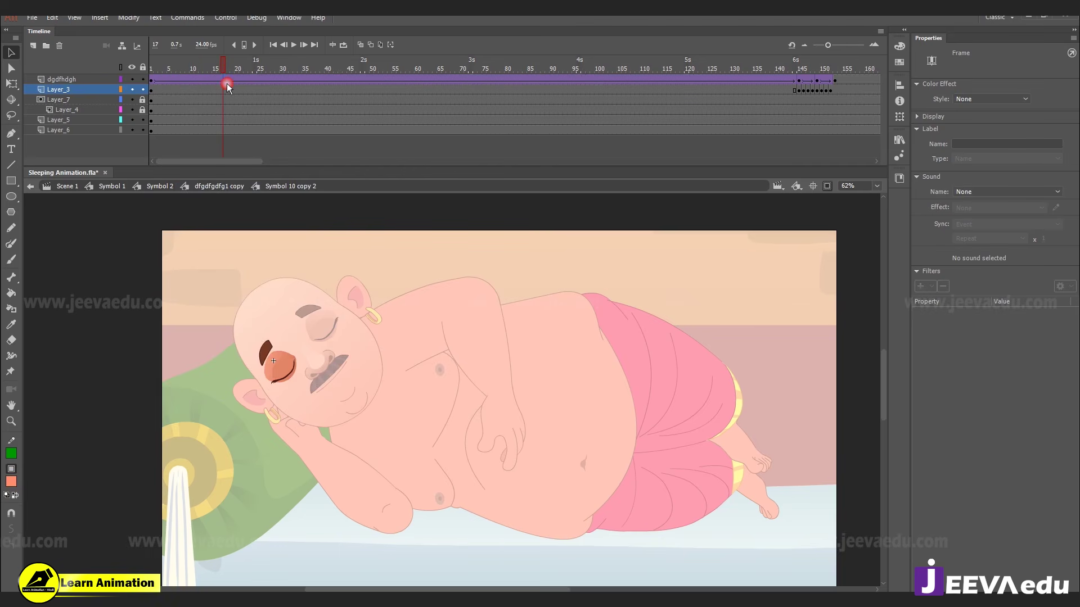
right_click(222, 78)
left_click(244, 111)
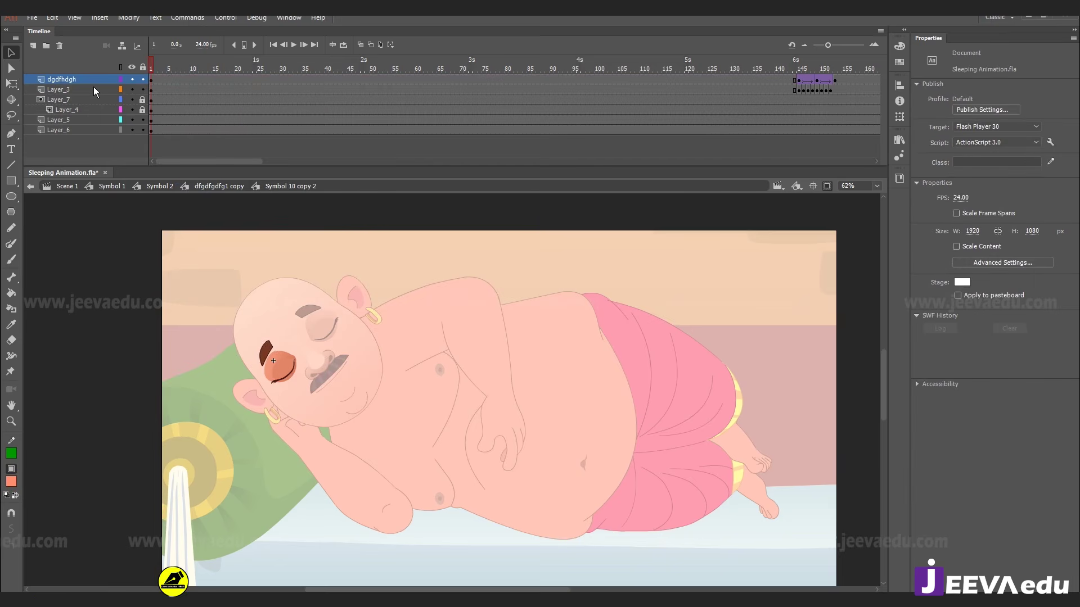
- Return to the head symbol and scrub its timeline to frame 89 to check the eyes
double_click(200, 301)
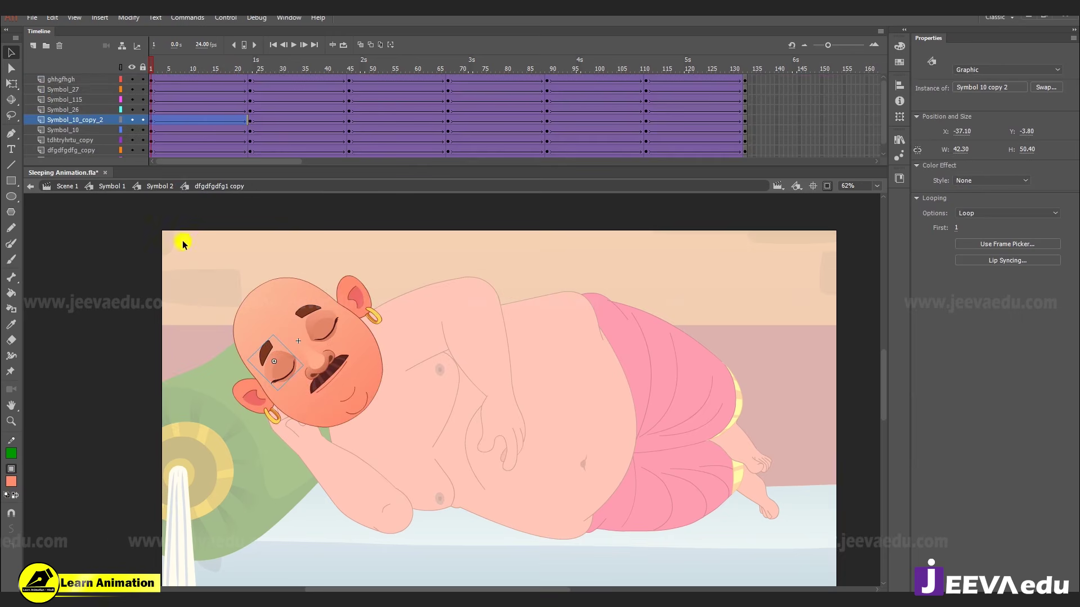
left_click_drag(160, 65, 458, 110)
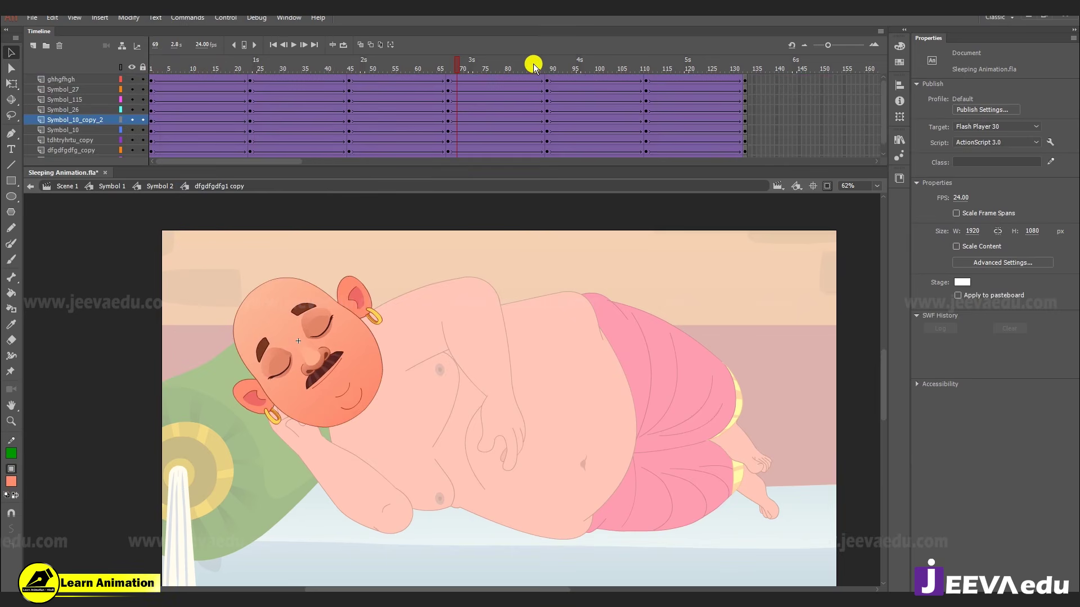
mouse_move(534, 66)
left_mouse_down()
mouse_move(559, 67)
mouse_move(546, 66)
left_mouse_up()
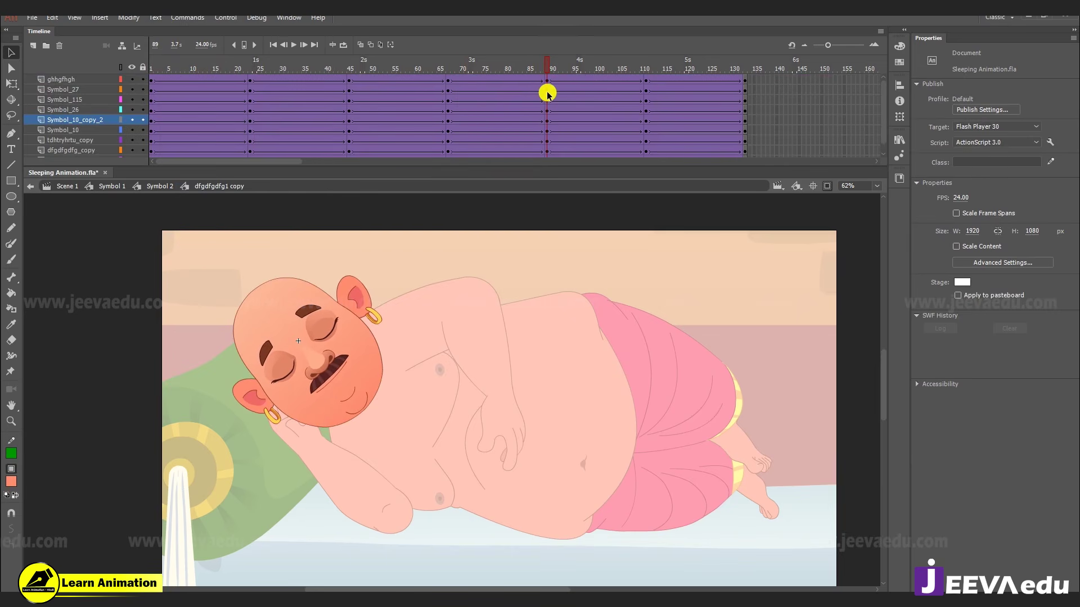
- Go back to Symbol 2, play the breathing animation from frame 1, and inspect the pose around frame 85
double_click(198, 392)
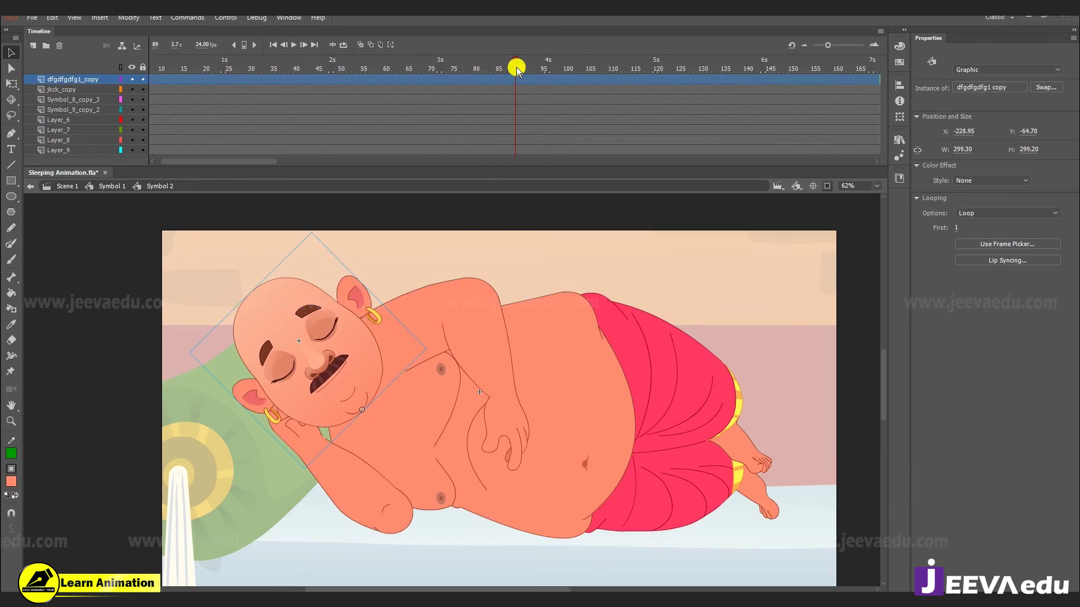
key("Return")
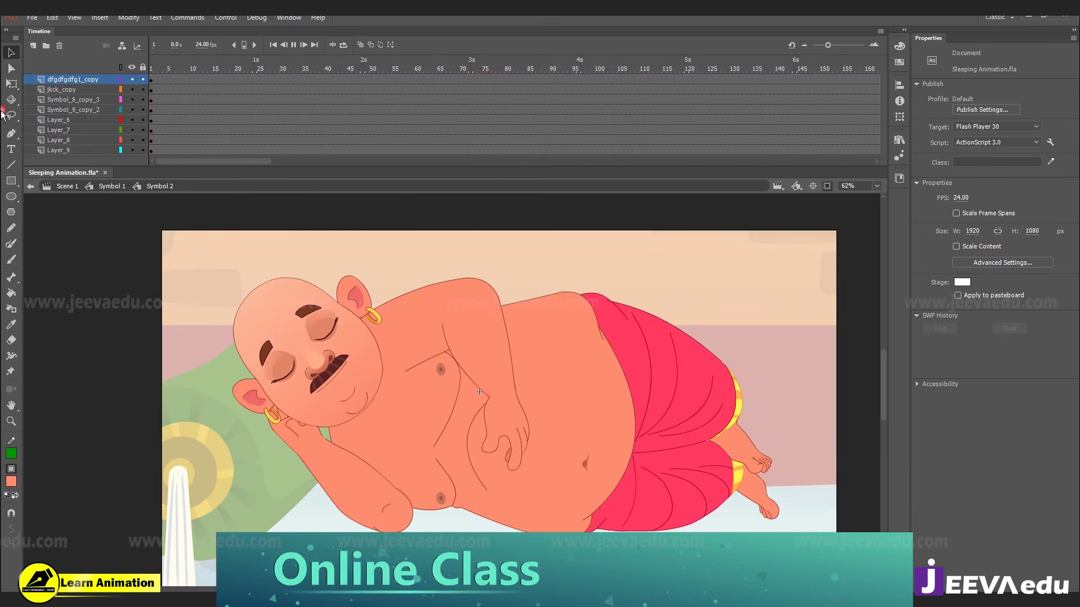
left_click(375, 454)
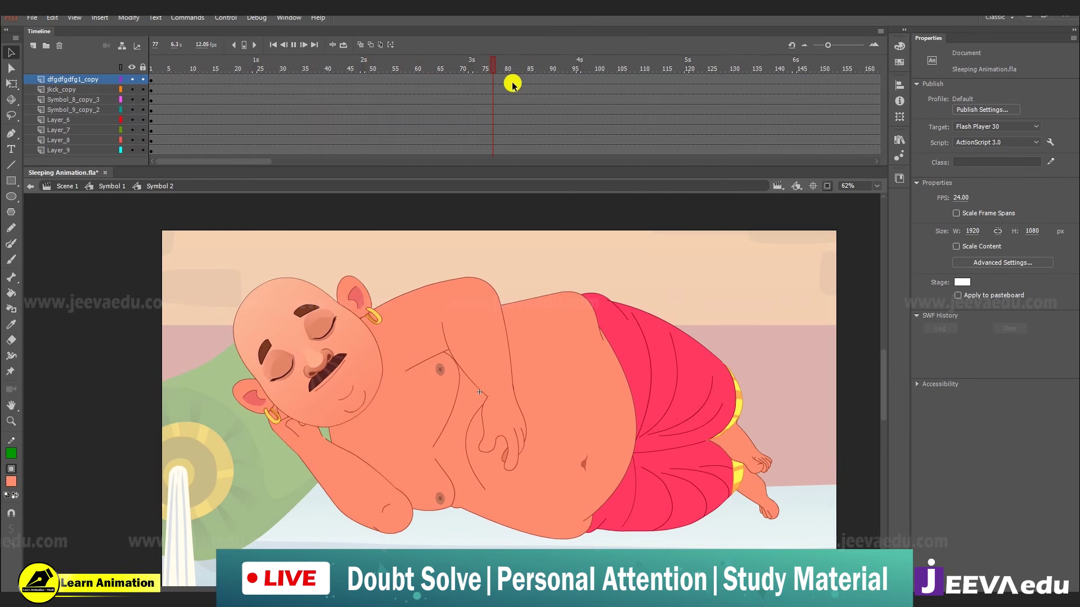
key("Return")
left_click_drag(523, 80, 530, 70)
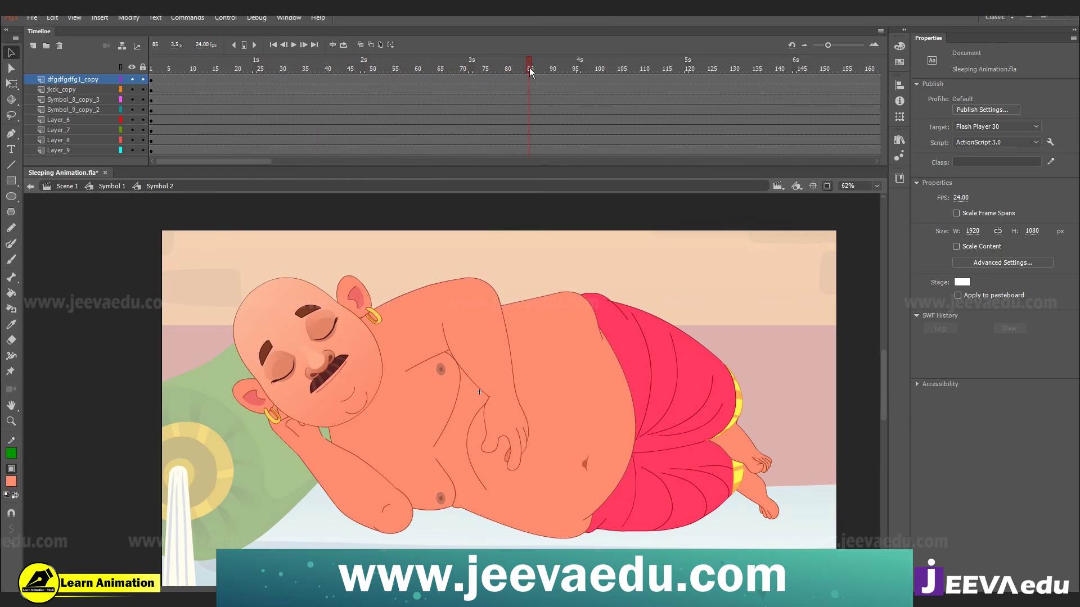
- Reopen the head symbol, move to frame 89, and open the Symbol 10 copy eye for editing
left_click(333, 329)
double_click(333, 329)
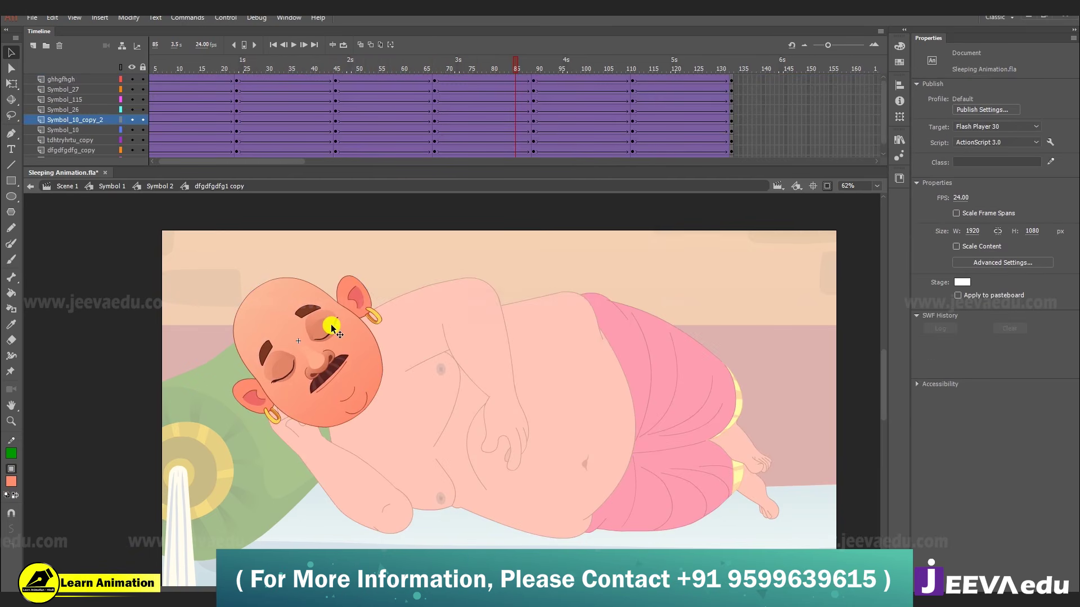
left_click_drag(522, 65, 532, 68)
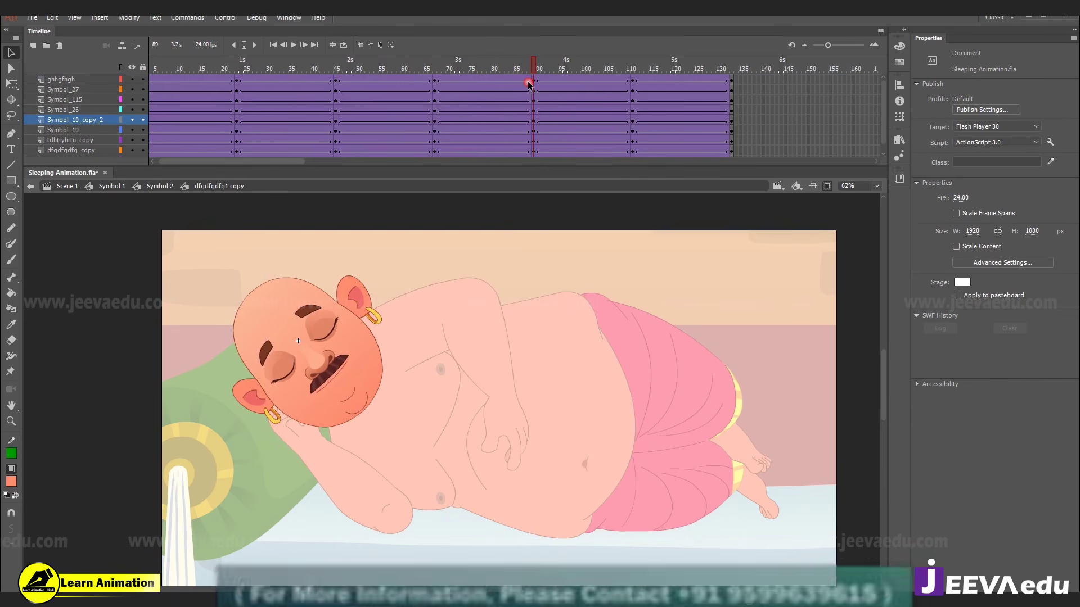
left_click(332, 329)
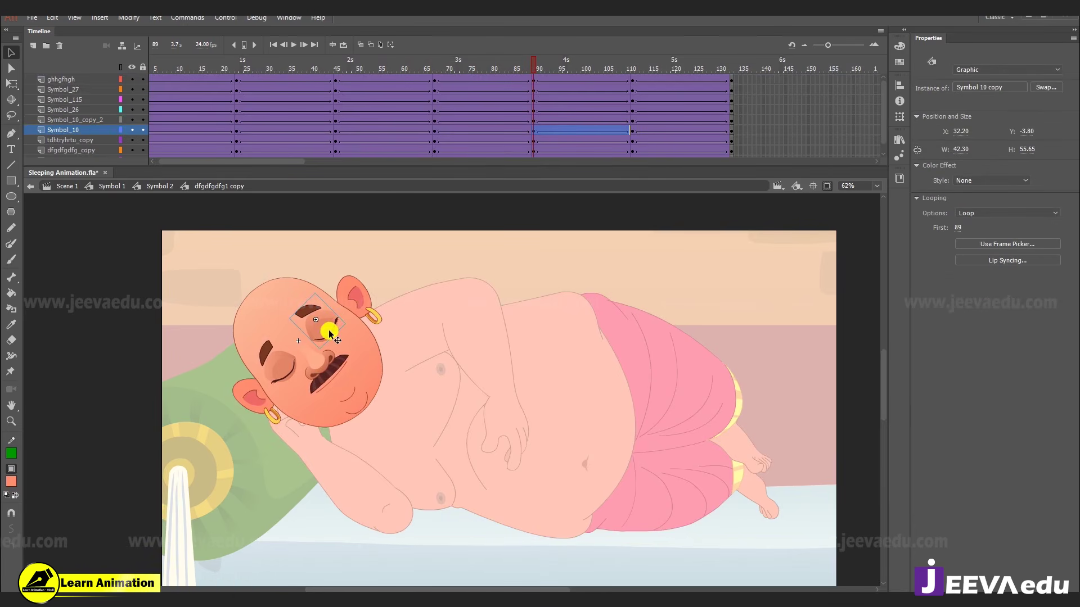
double_click(328, 331)
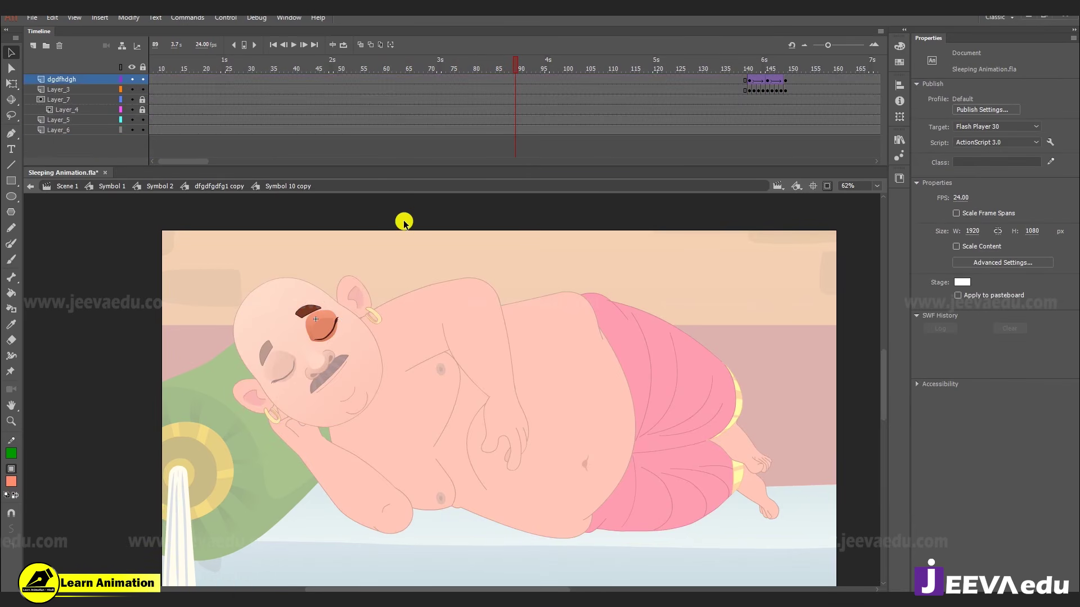
- Insert a keyframe at frame 89 of dgdfhdgh and duplicate the eye-opening frames of dgdfhdgh and Layer_3 to start there
left_click(515, 80)
key("F6")
left_click_drag(771, 80, 553, 81)
left_click(750, 90)
left_click(769, 67)
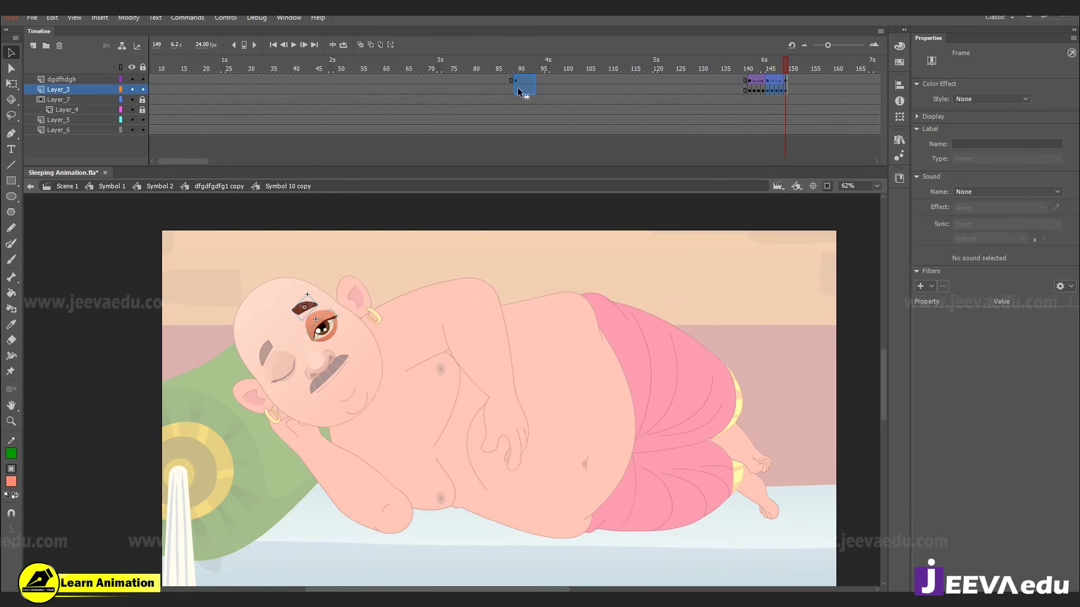
left_click_drag(521, 92, 588, 93)
left_click(513, 69)
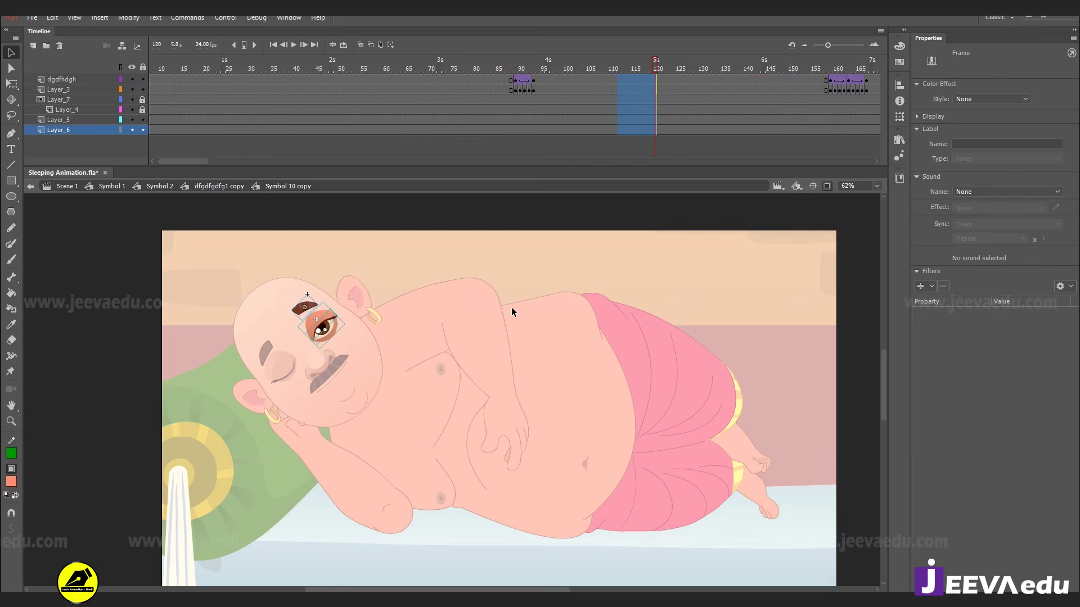
- In the Symbol 10 copy 2 eye, duplicate the dgdfhdgh and Layer_3 eye-opening frames to start at frame 89 and insert frames before the next blink
double_click(450, 359)
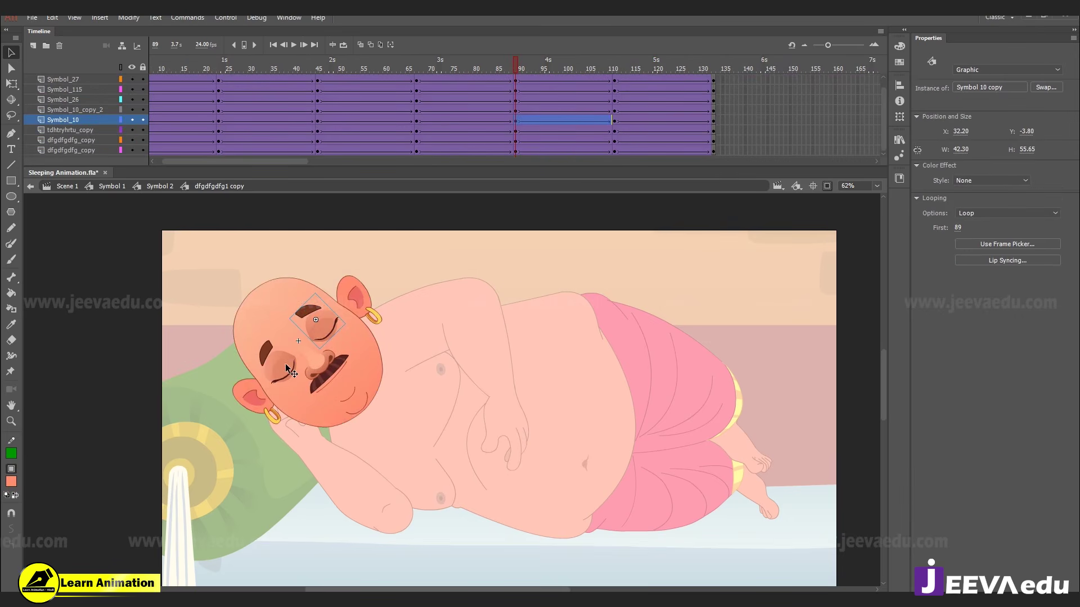
double_click(285, 363)
left_click(516, 82)
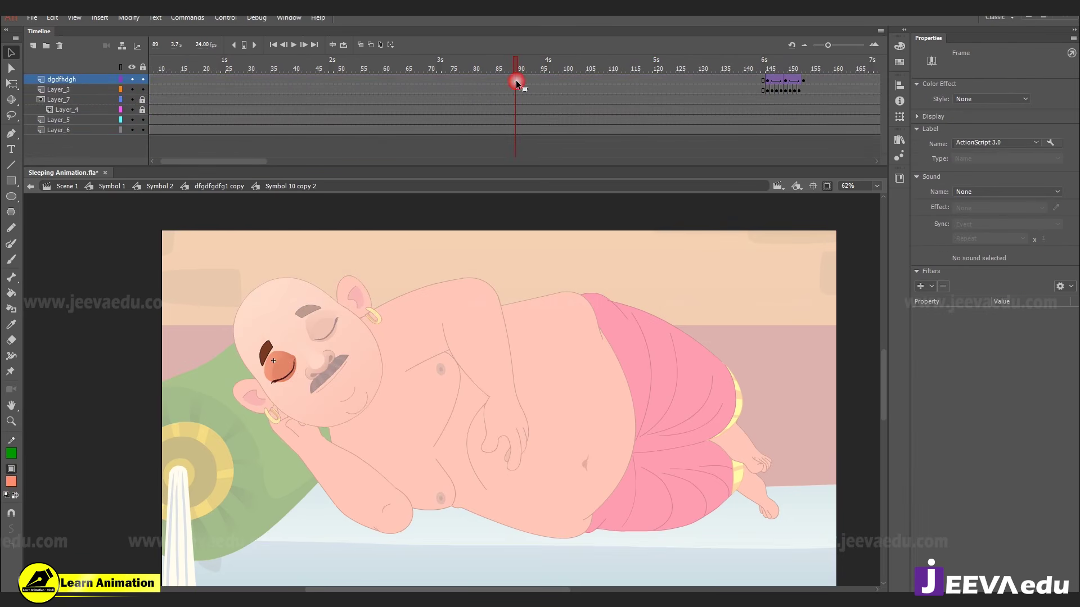
left_click_drag(786, 82, 518, 81)
left_click_drag(703, 85, 665, 149)
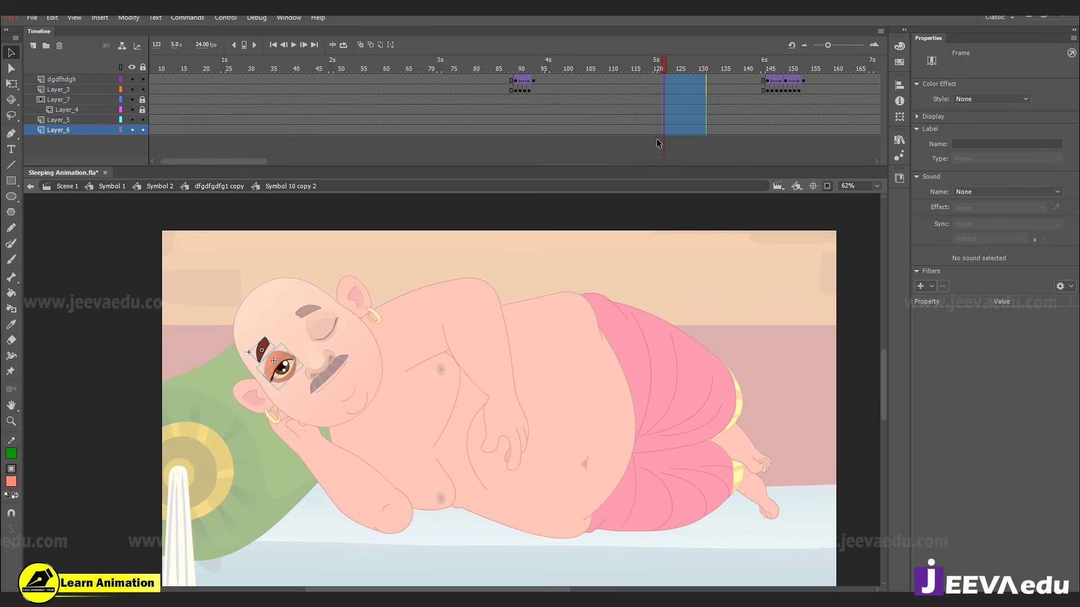
left_click_drag(639, 68, 516, 106)
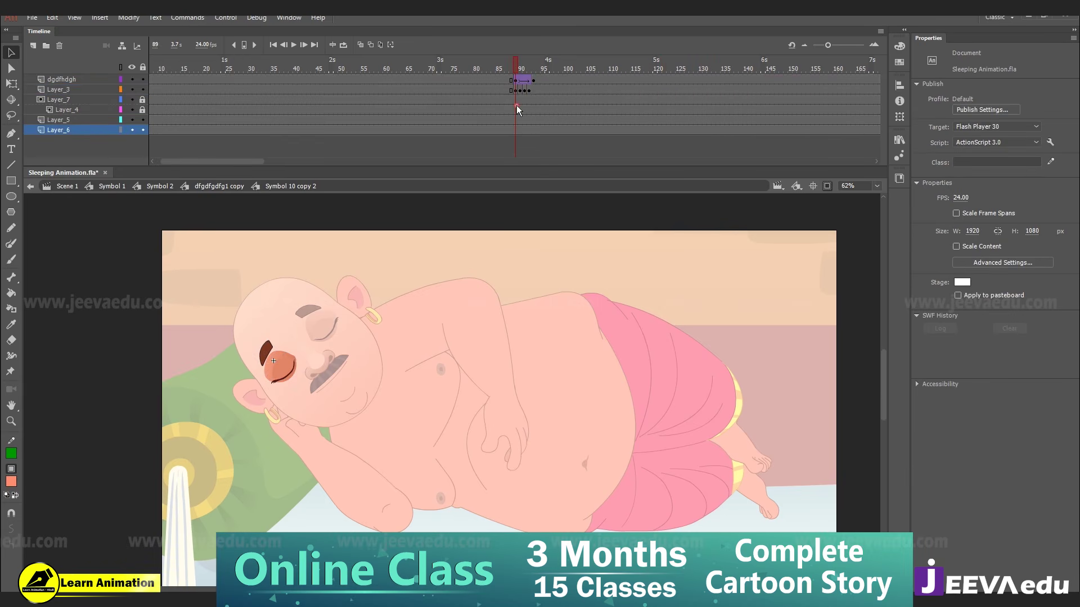
- Return to the head symbol, check the eye opening in playback, and insert keyframes at frame 96 on all layers
double_click(364, 351)
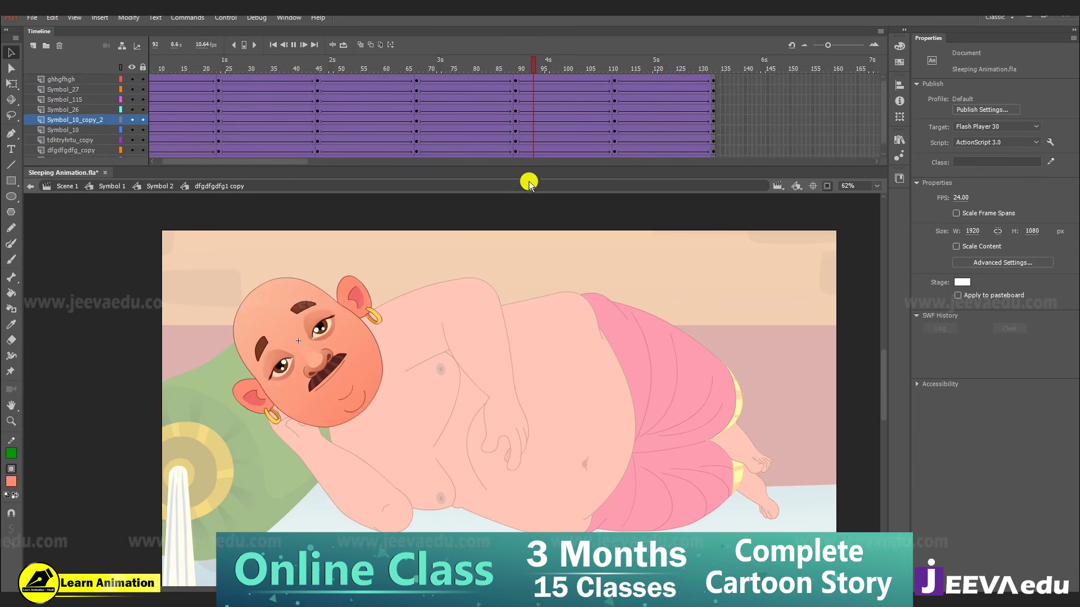
left_click(545, 116)
left_click_drag(551, 66, 547, 100)
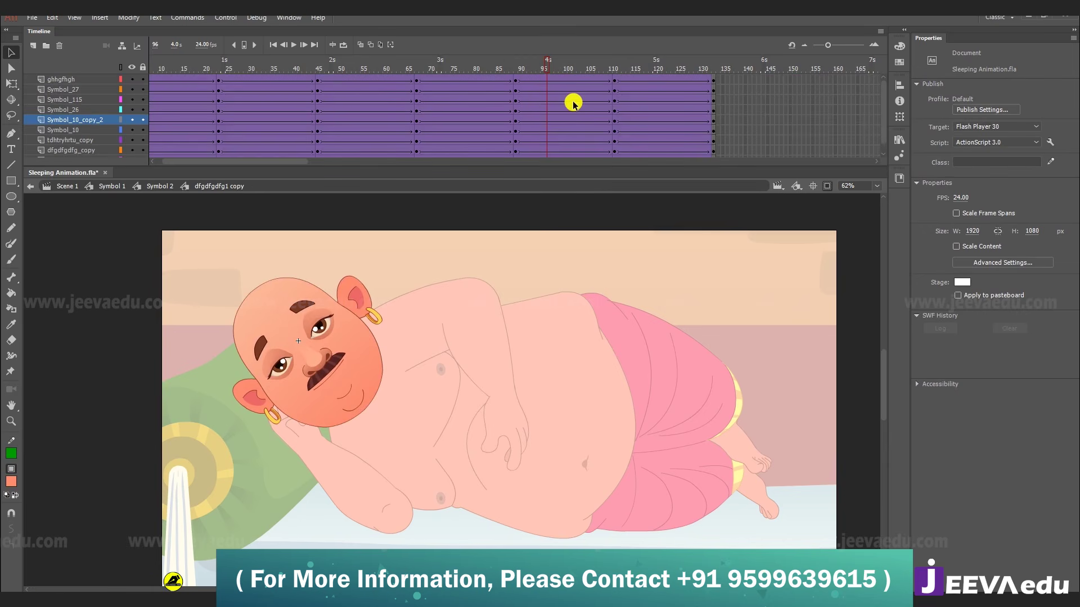
scroll(546, 150, "down", 1)
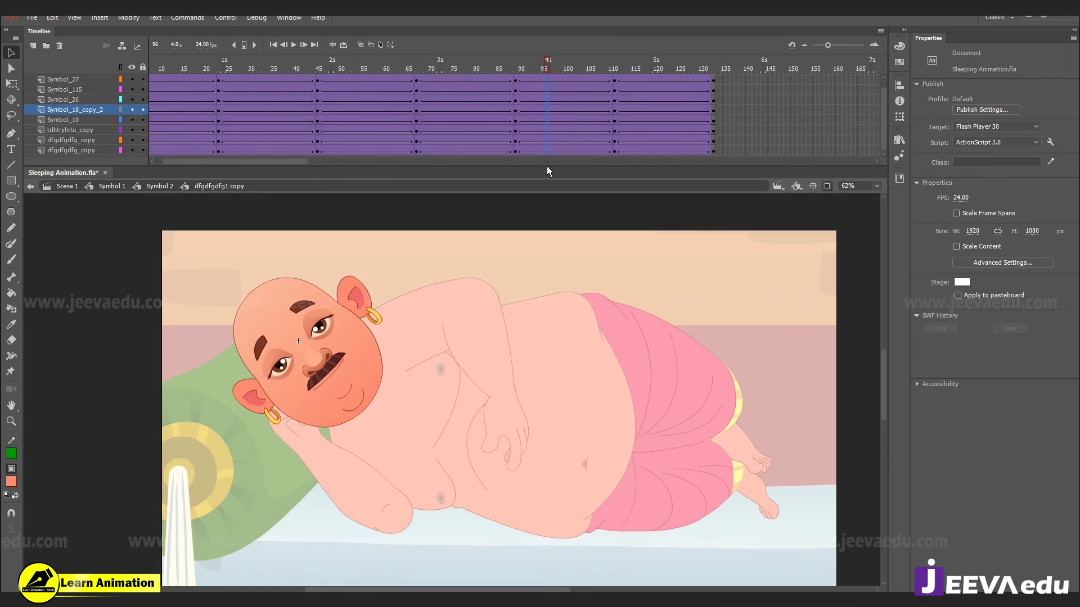
left_click_drag(546, 151, 735, 177)
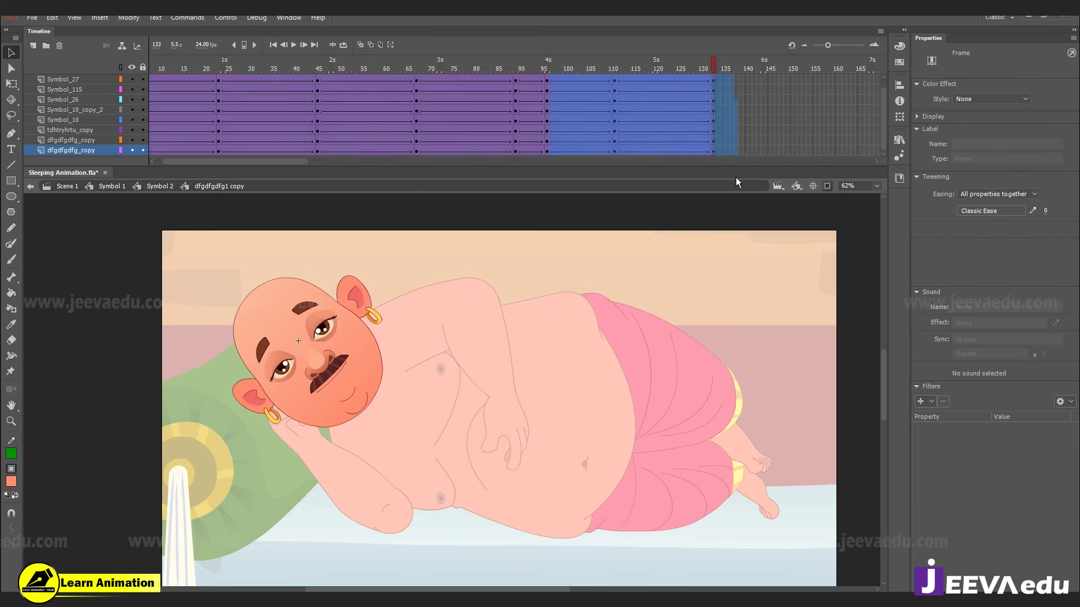
- Clear the keyframes and remove the classic tweens after frame 96 on all head layers below ghhgfhgh
right_click(667, 112)
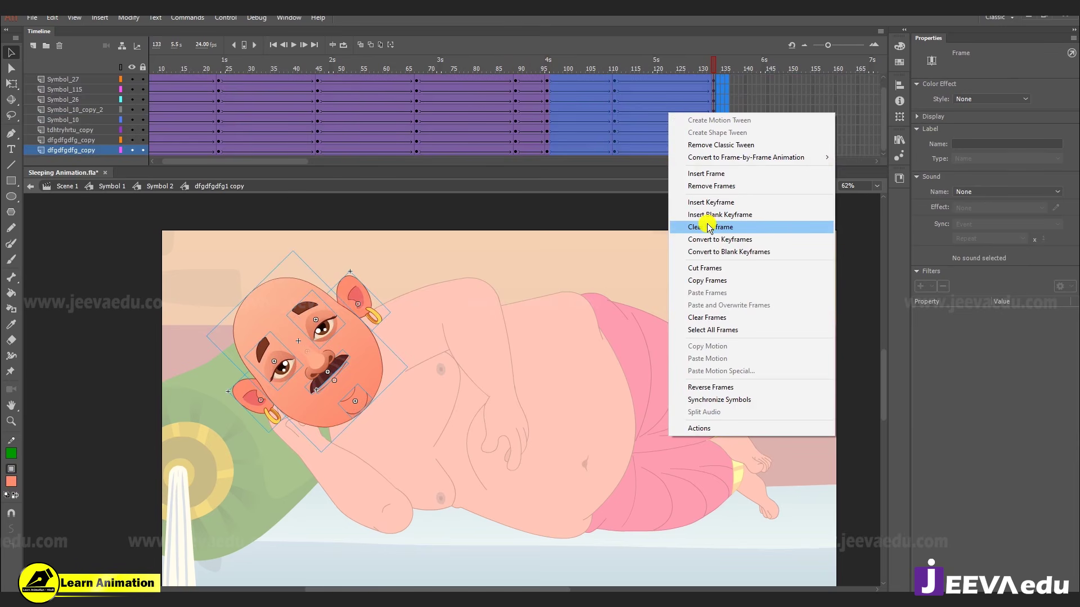
left_click(714, 68)
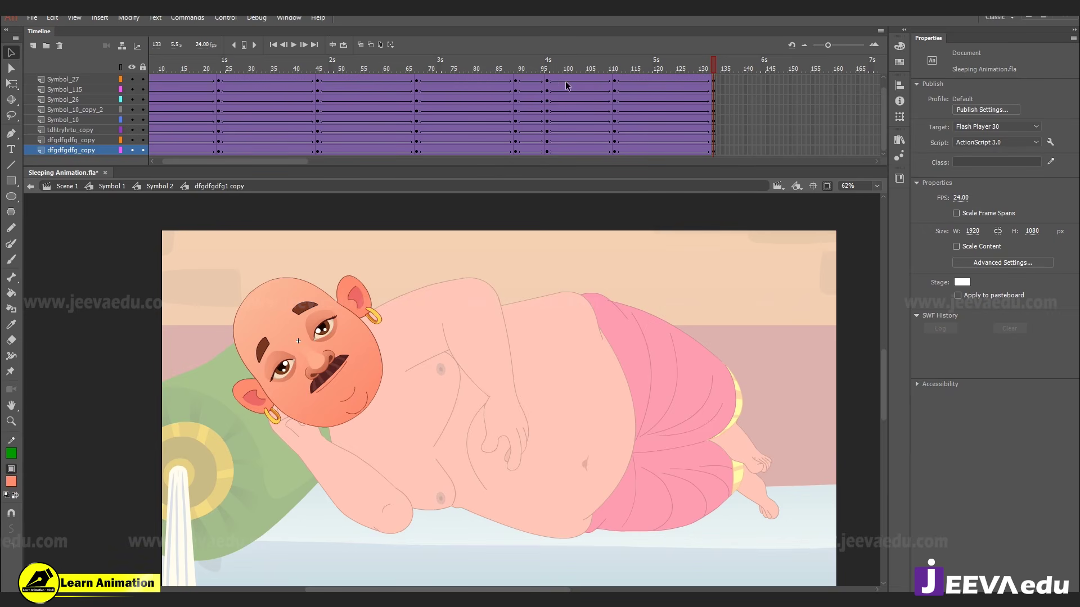
left_click_drag(565, 81, 713, 148)
right_click(690, 125)
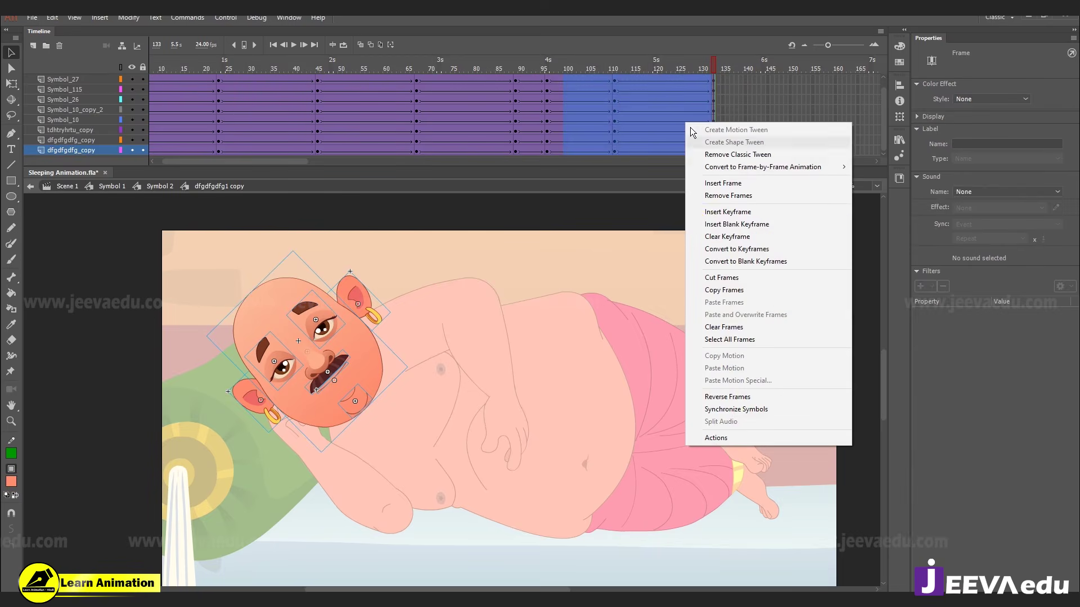
left_click(705, 235)
right_click(659, 107)
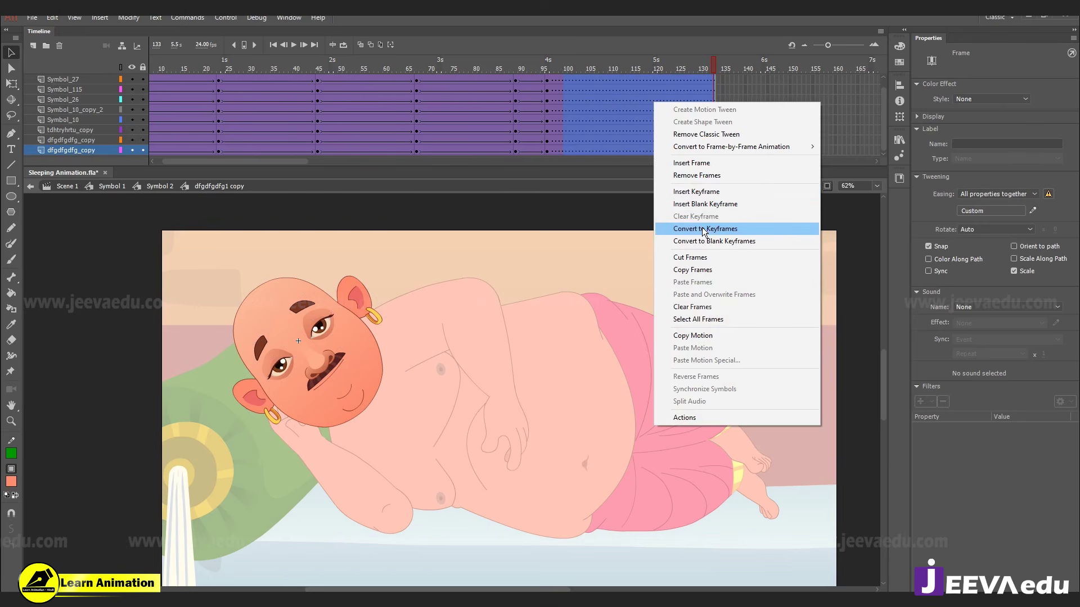
left_click(691, 135)
scroll(682, 77, "up", 1)
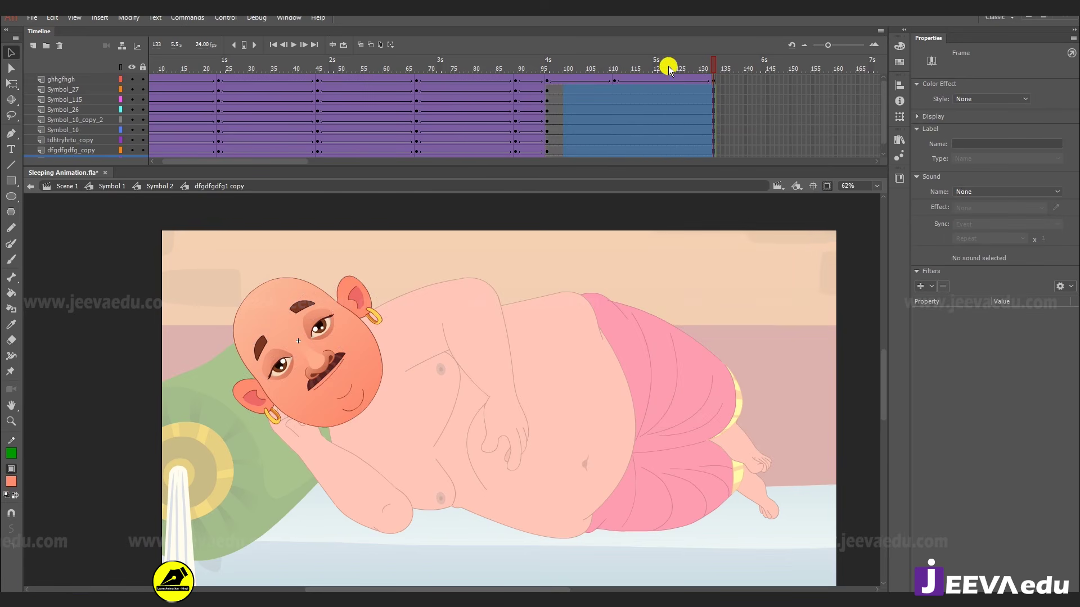
- Clear the keyframes and remove the classic tween after frame 96 on the ghhgfhgh layer, and play back the head animation
left_click_drag(588, 80, 719, 84)
right_click(713, 80)
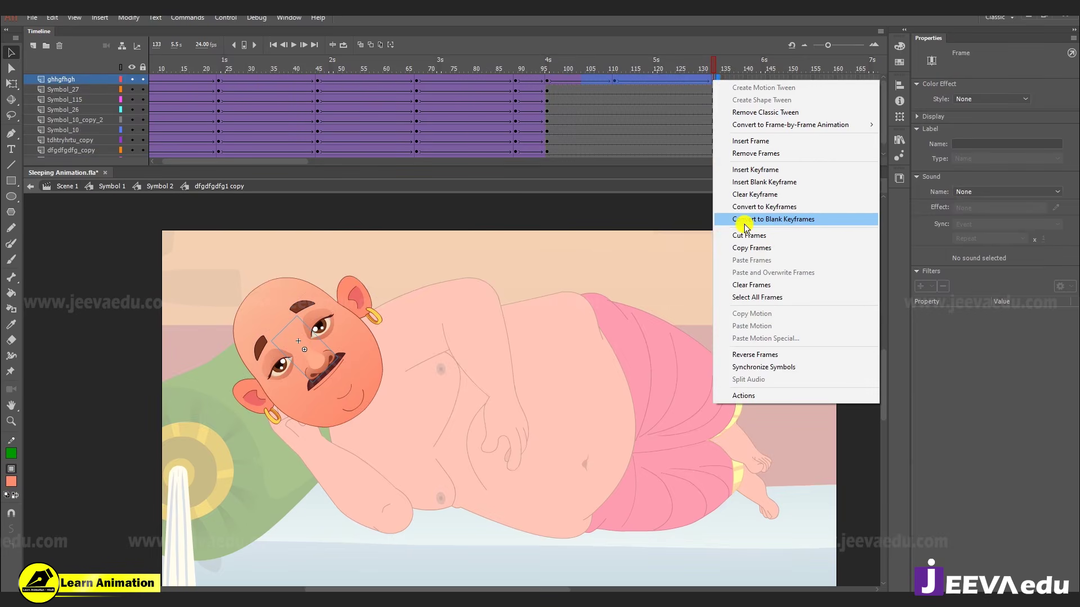
left_click(748, 190)
right_click(633, 78)
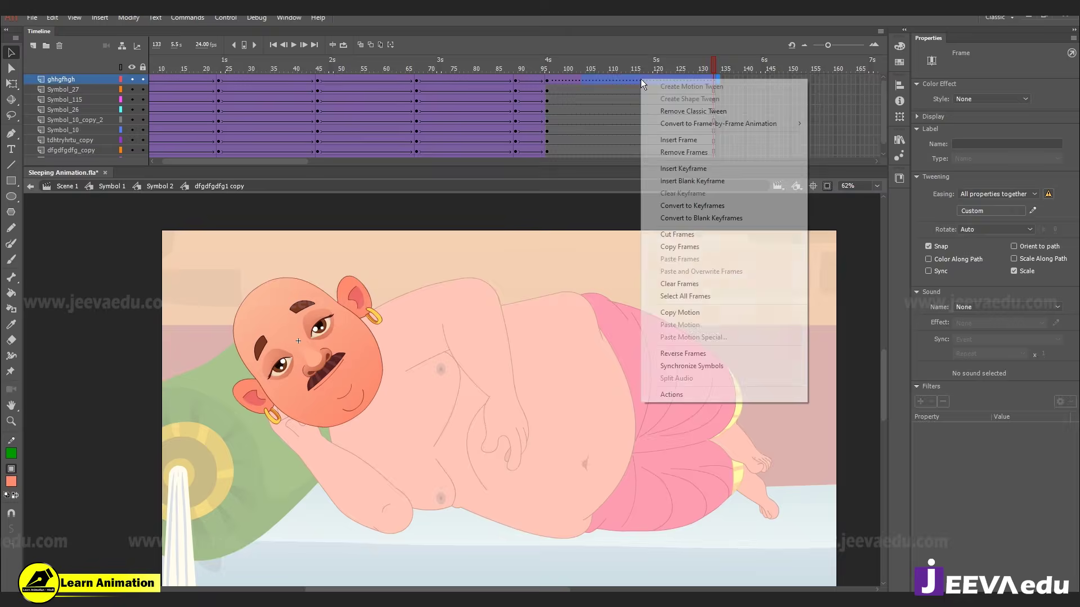
left_click(665, 111)
left_click_drag(690, 58, 449, 59)
key("Return")
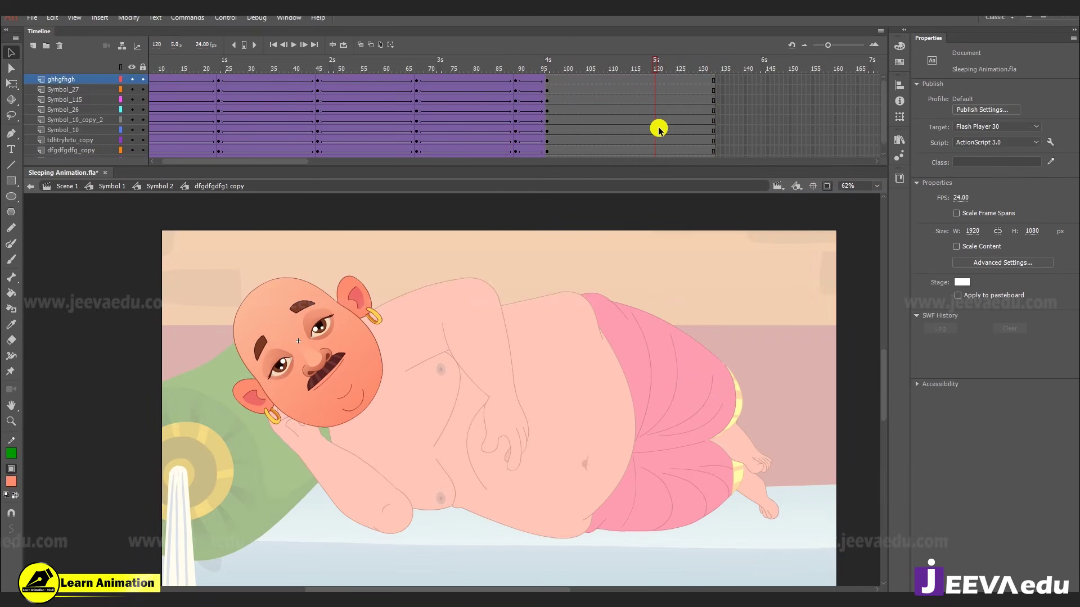
- Return to Symbol 2, rewind to frame 1, and inspect the frames inside the Symbol 9 copy 2 body
double_click(332, 480)
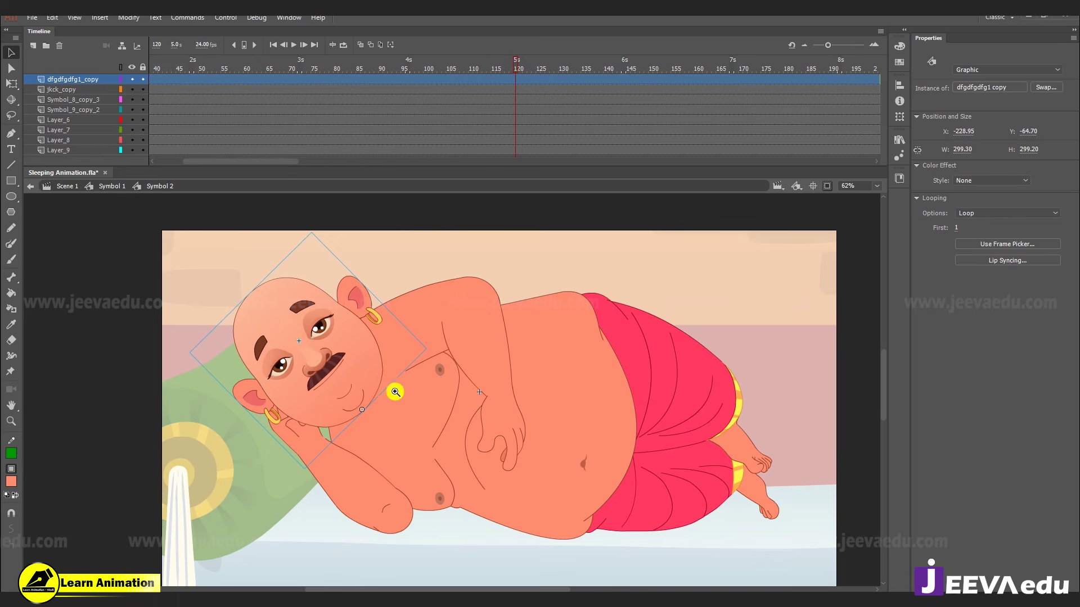
left_click(442, 354, "alt")
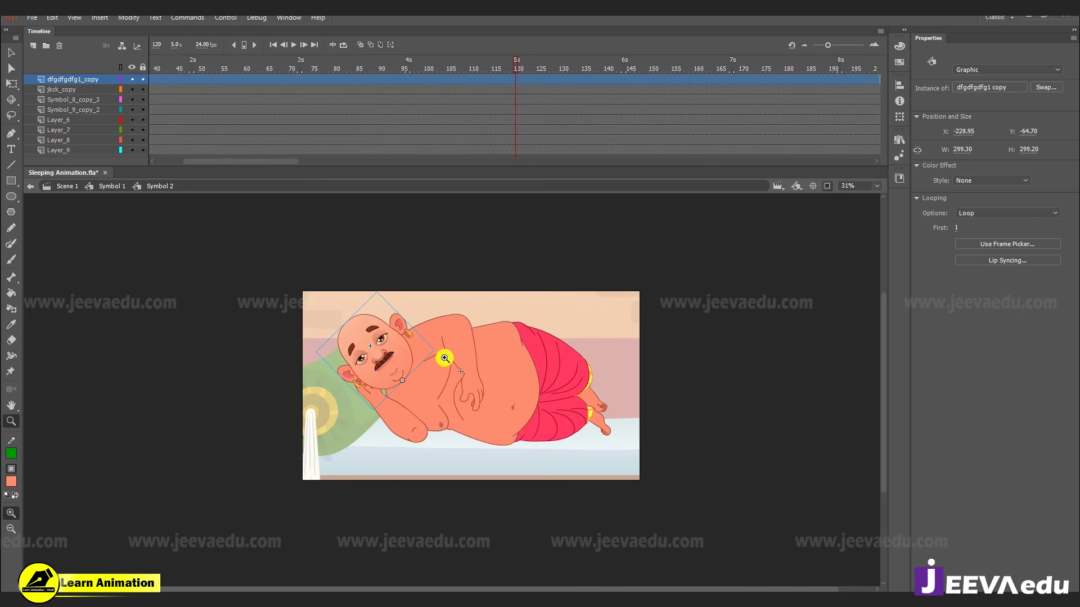
left_click(444, 398)
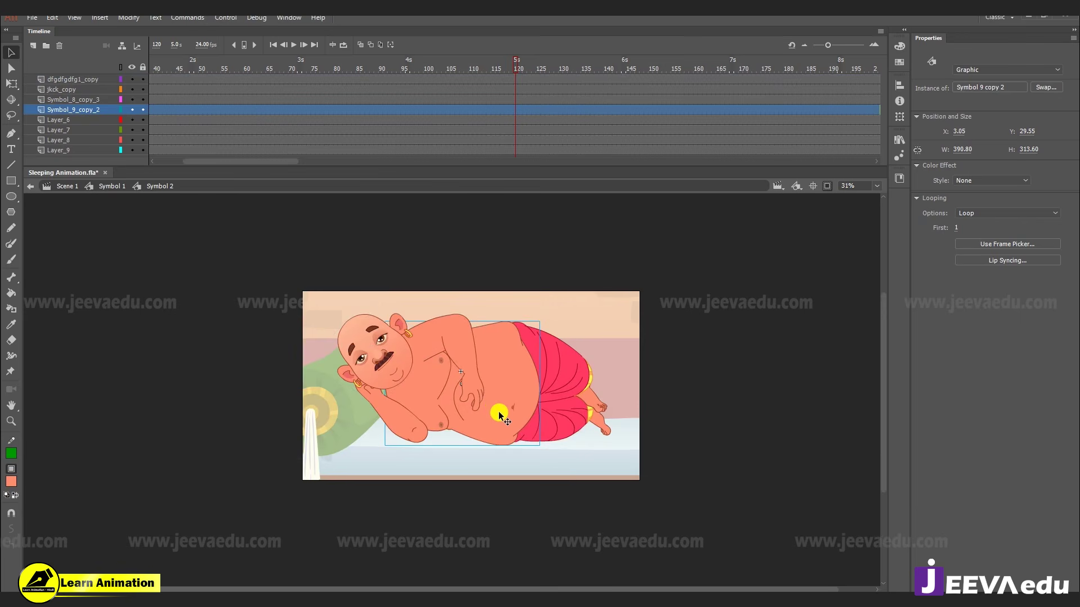
left_click_drag(510, 69, 15, 125)
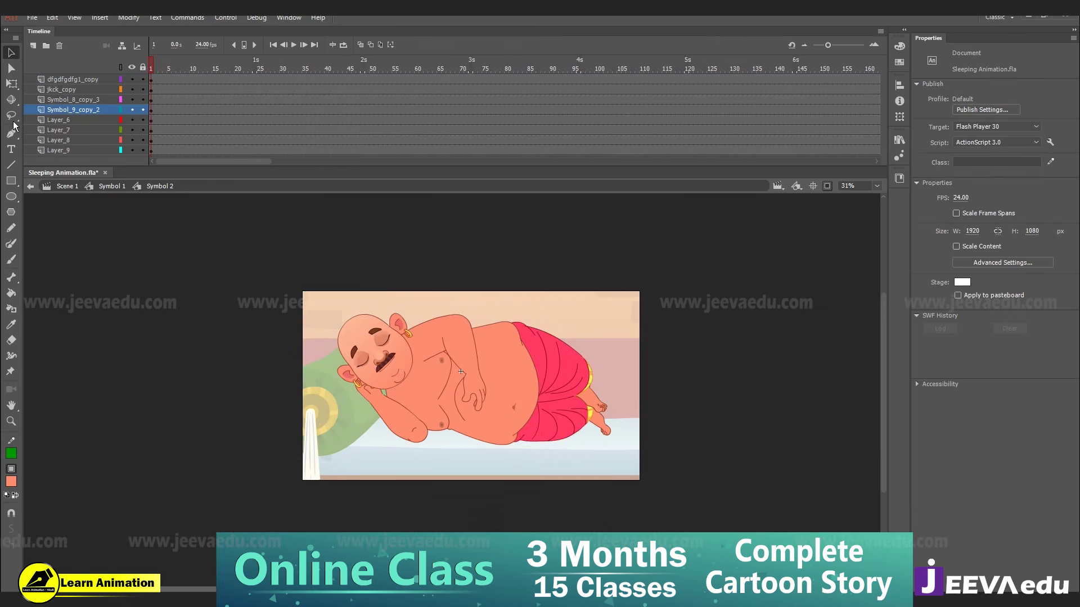
left_click(511, 395)
double_click(508, 399)
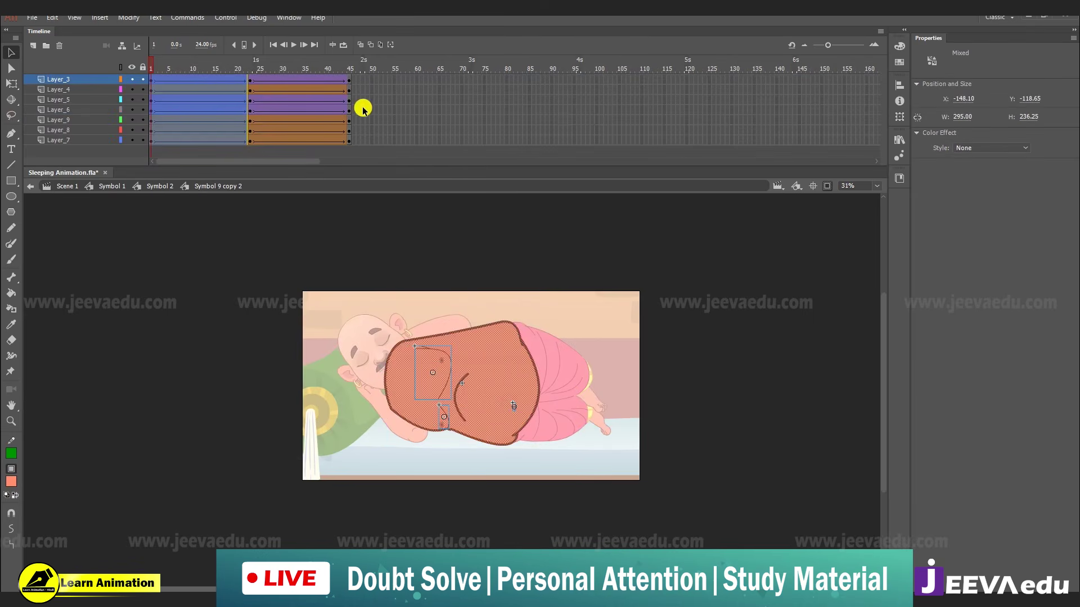
double_click(500, 295)
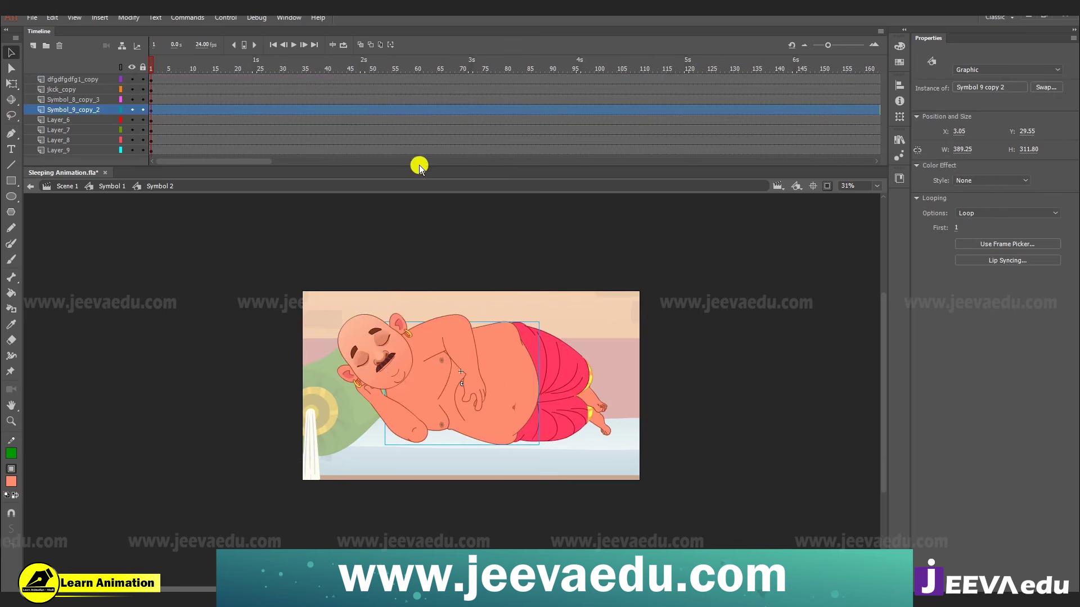
- Play the Symbol 2 animation from frame 1 to about frame 100, viewing the character close up
left_click(443, 251)
key("Return")
left_click(444, 399)
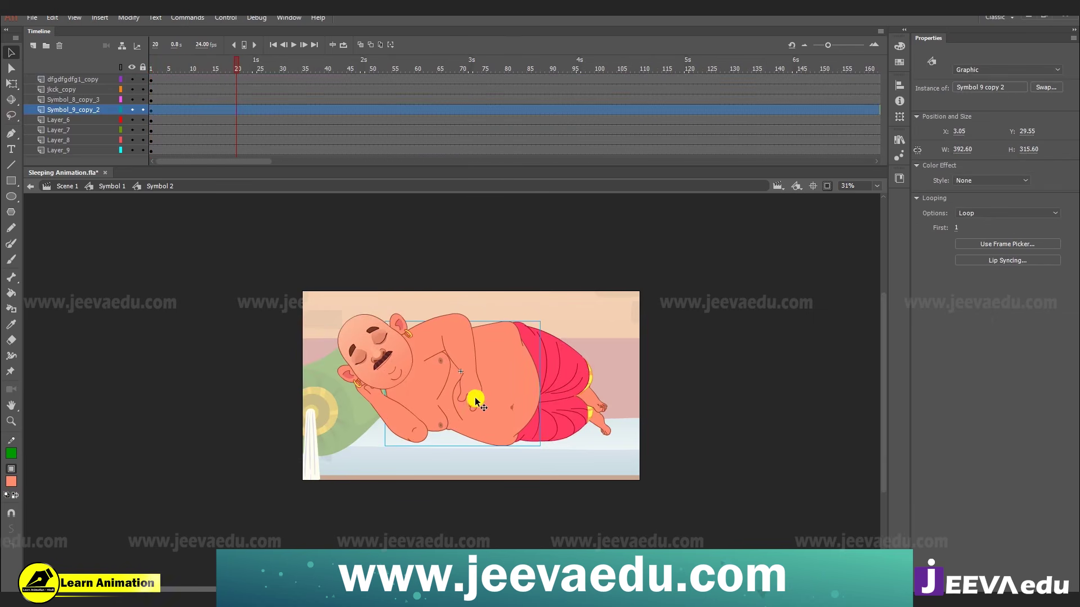
key("z")
left_click(476, 399)
key("Return")
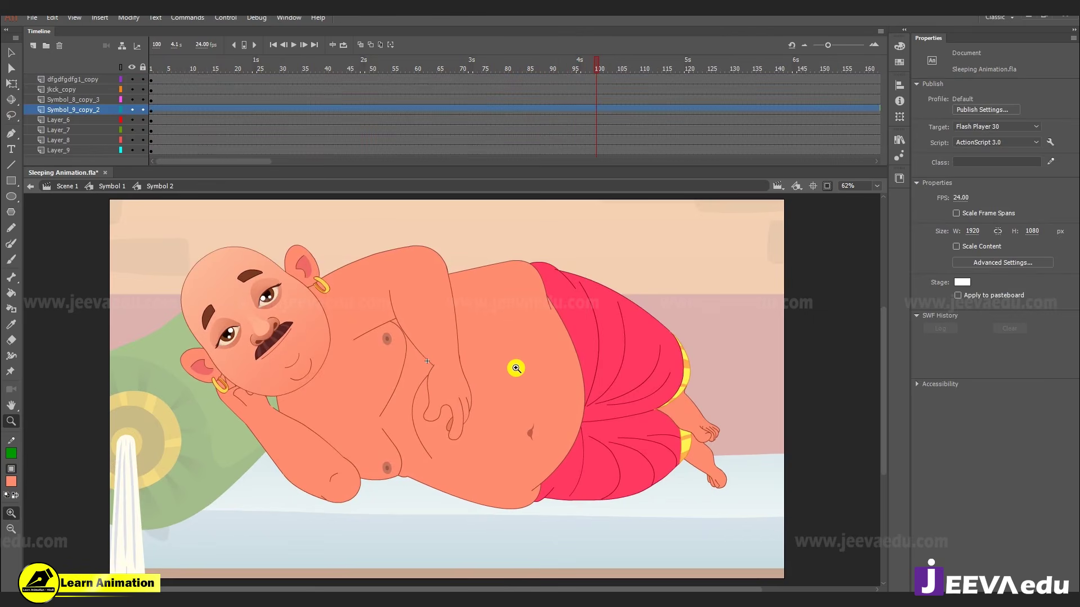
- Insert a keyframe at frame 101 on the Symbol_9_copy_2 layer and set the body's looping to Single Frame
left_click(599, 69)
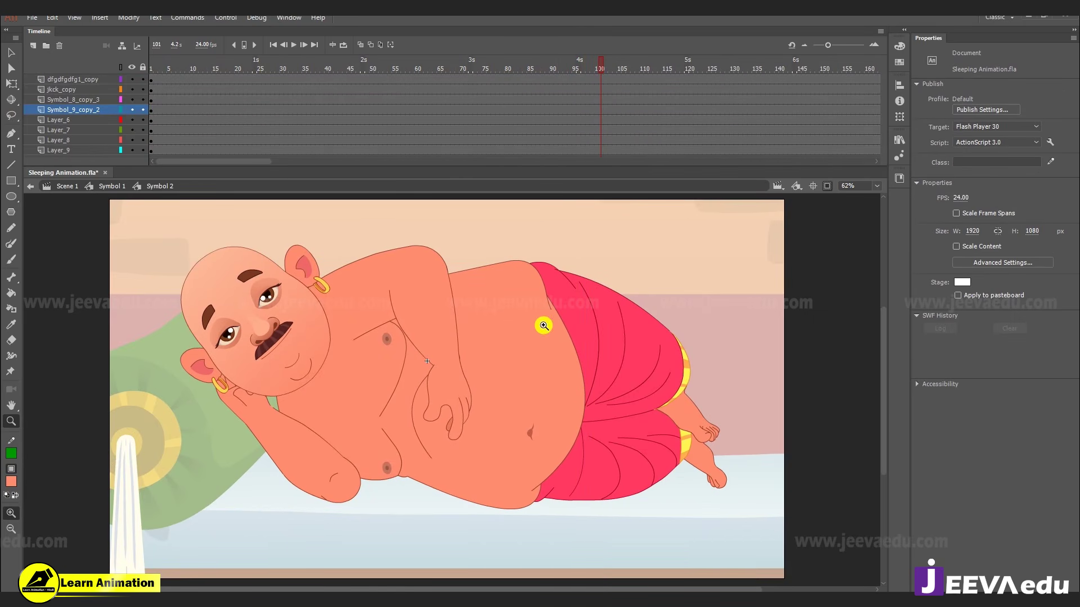
key("v")
left_click(535, 378)
key("F6")
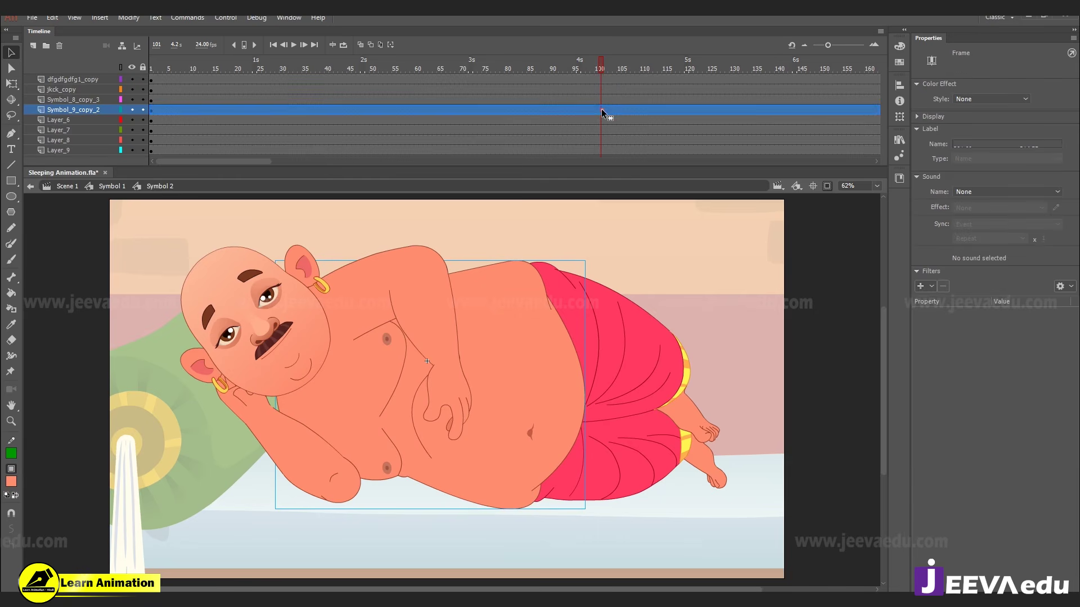
left_click(529, 379)
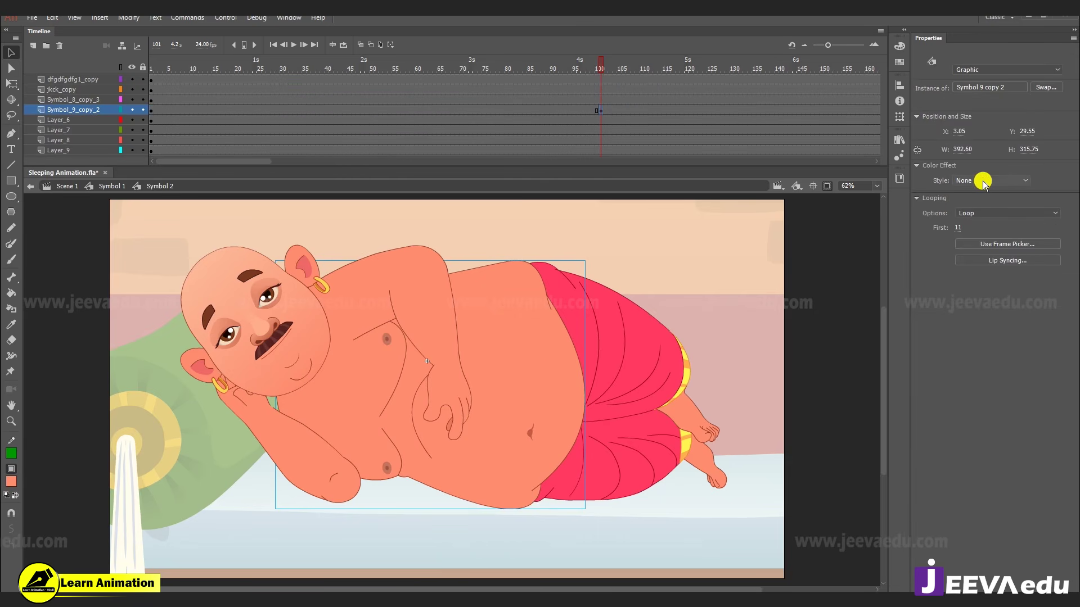
left_click(983, 213)
left_click(1003, 249)
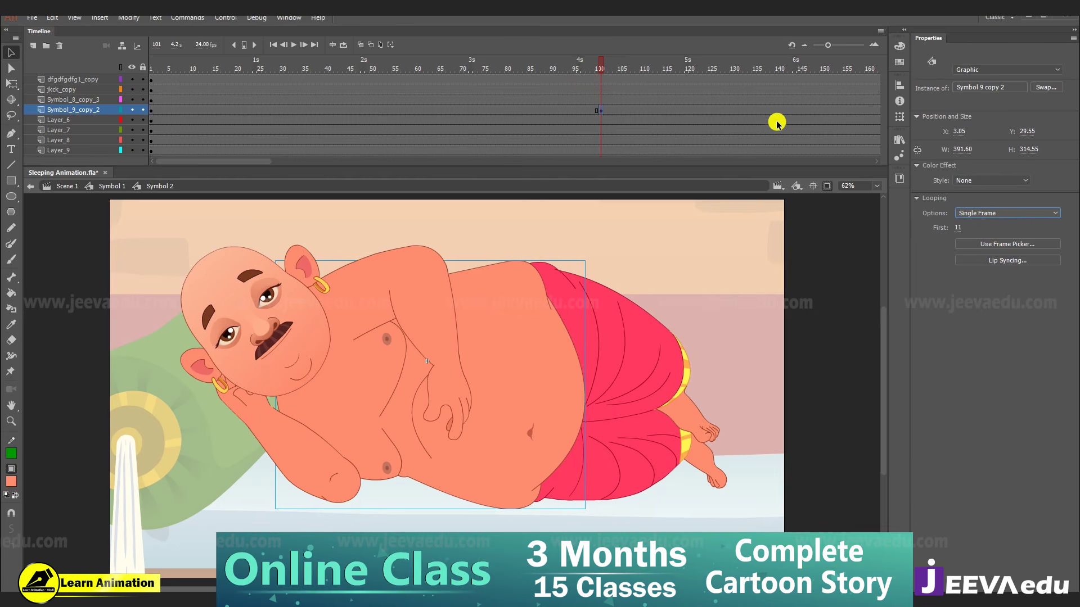
- Play the animation past frame 101 to check the body's motion
key("Return")
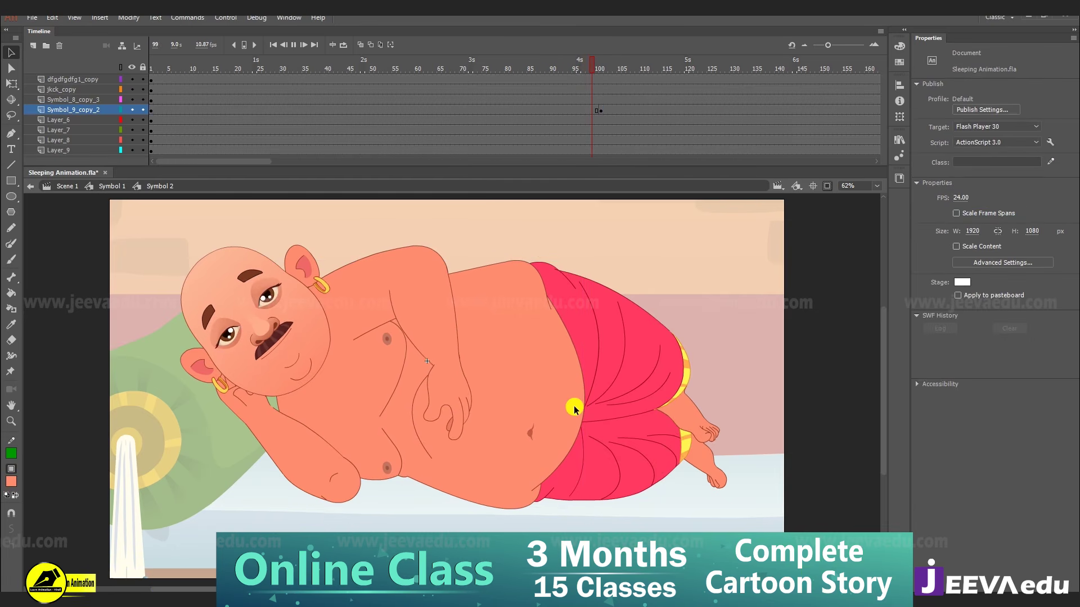
left_click(591, 365)
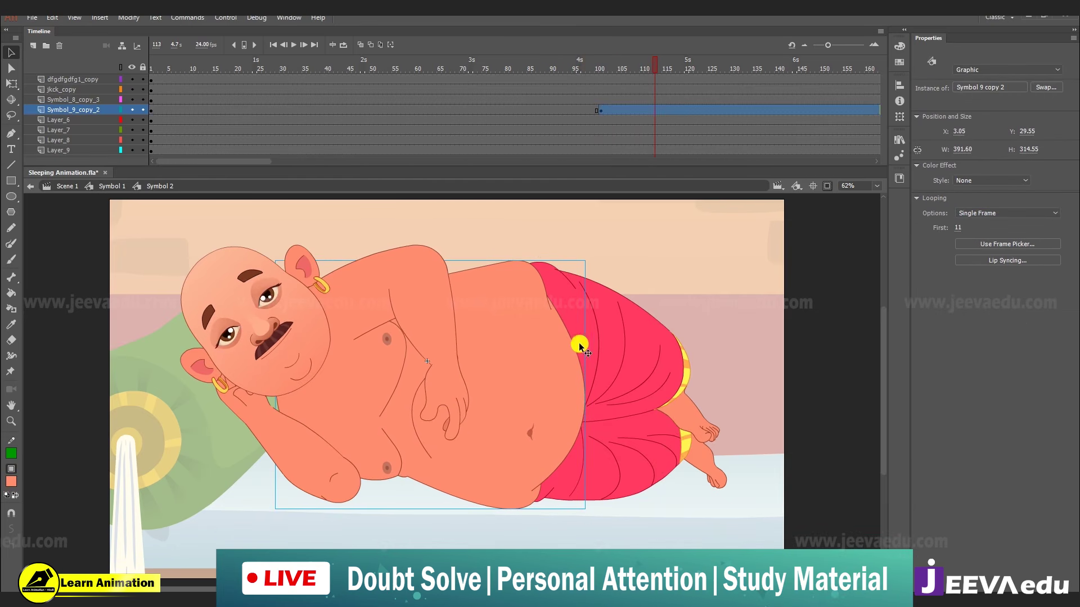
left_click(539, 399)
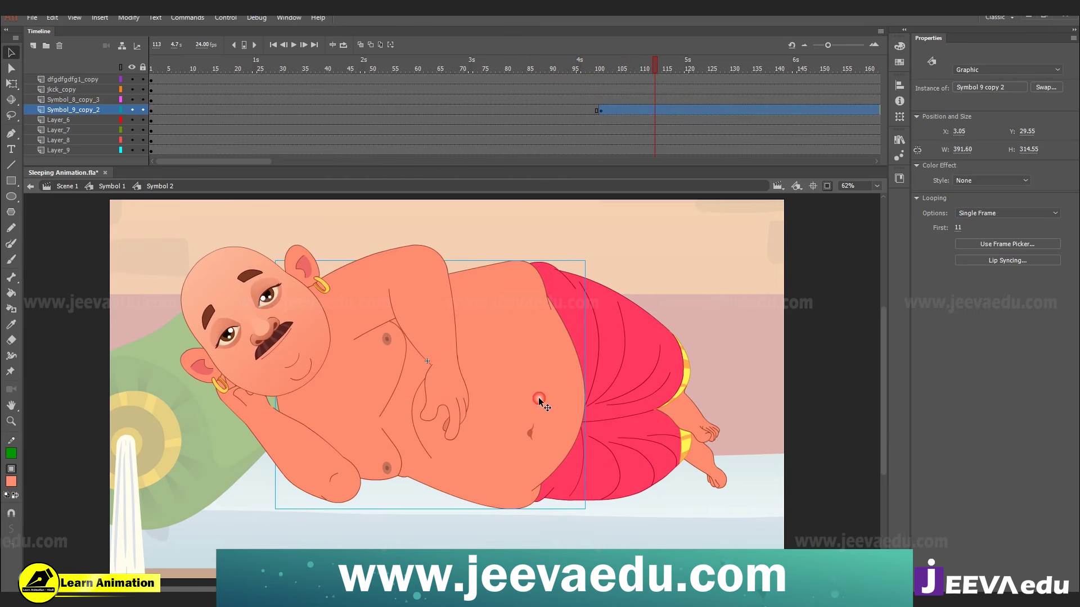
- Insert a keyframe at frame 101 on Symbol_8_copy_3, set the arm's looping to Single Frame, and play the result
left_click(600, 110)
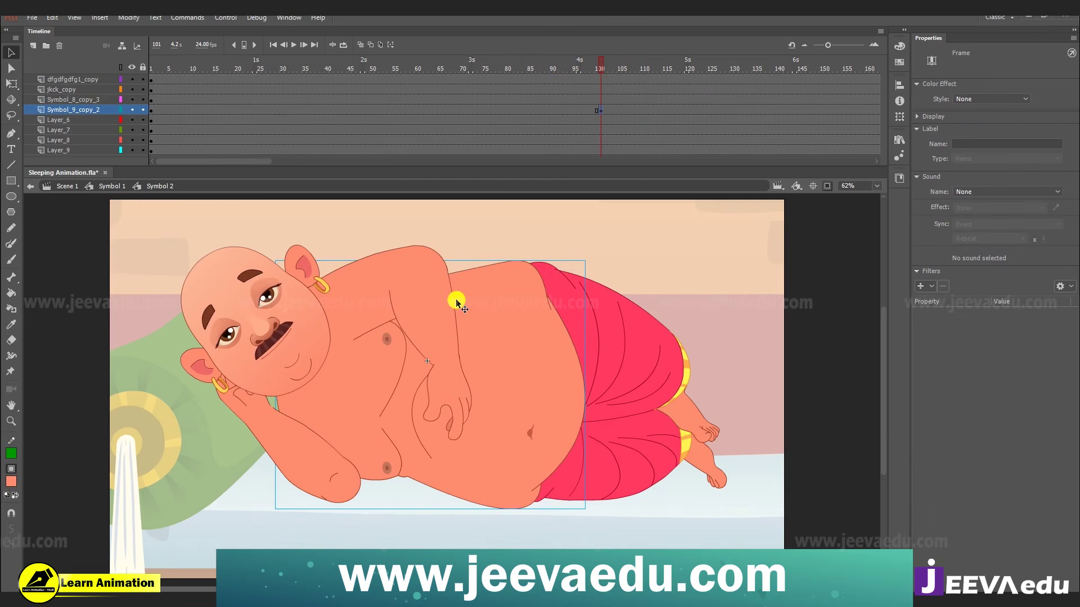
left_click(455, 299)
left_click(601, 100)
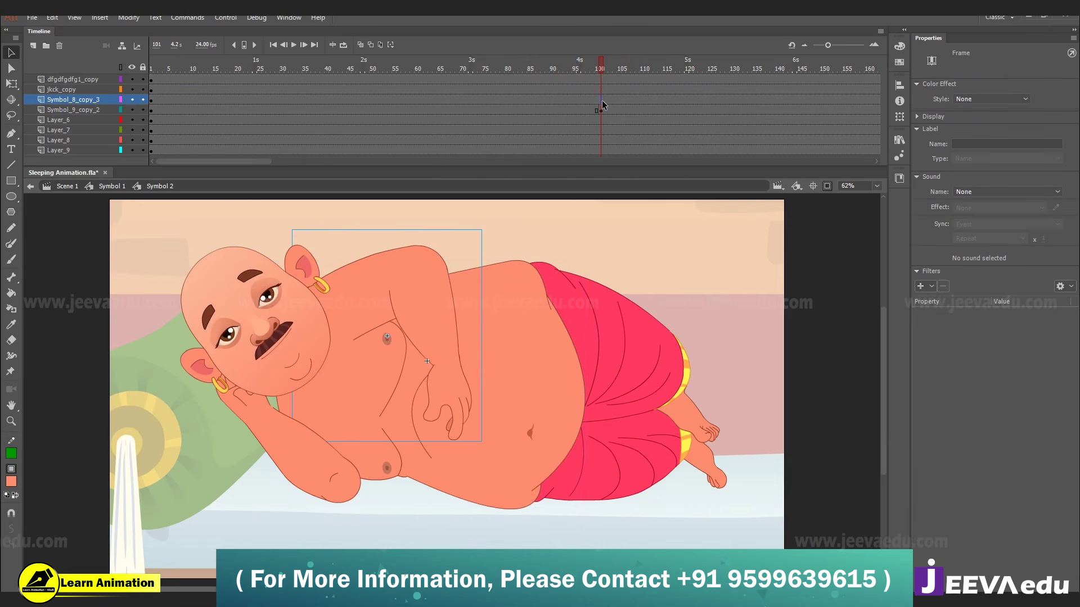
key("F6")
left_click(436, 316)
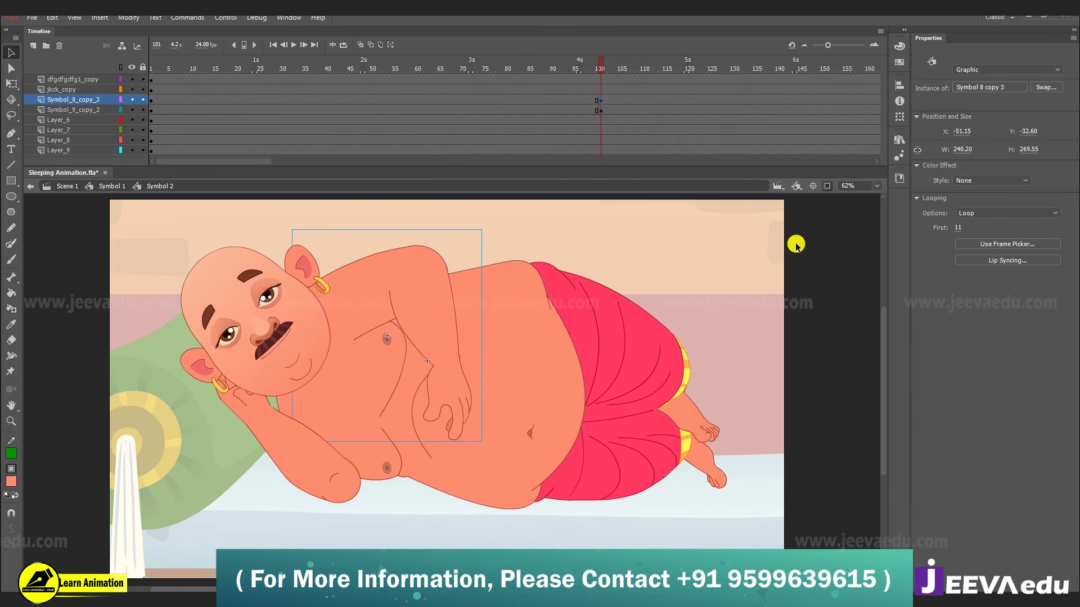
left_click(1001, 213)
left_click(994, 251)
left_click(553, 68)
key("Return")
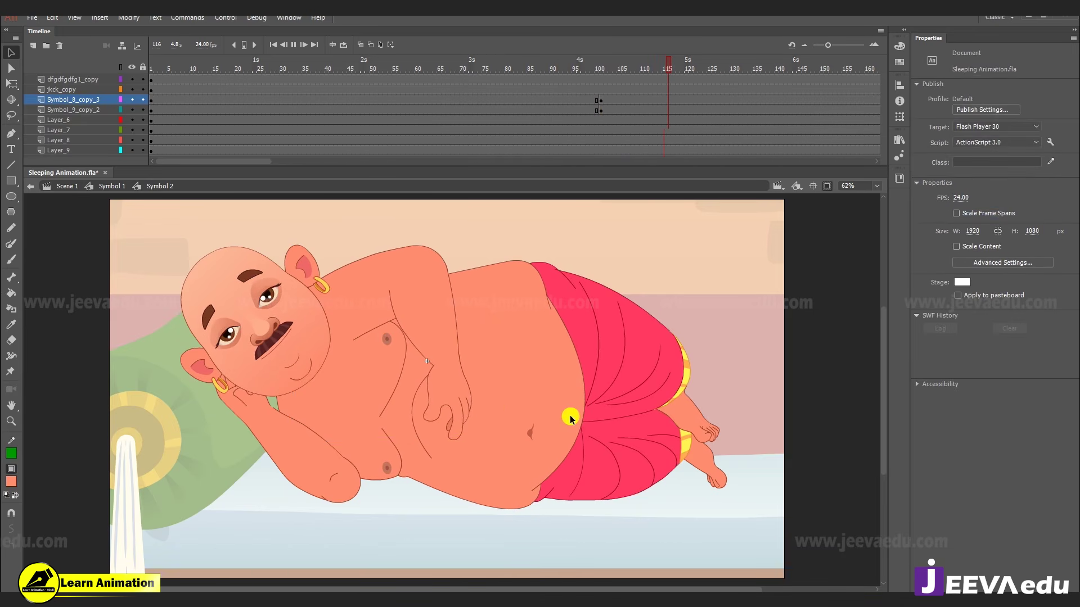
- Return to the Symbol 1 timeline and play its animation from frame 1 to about frame 121
key("Return")
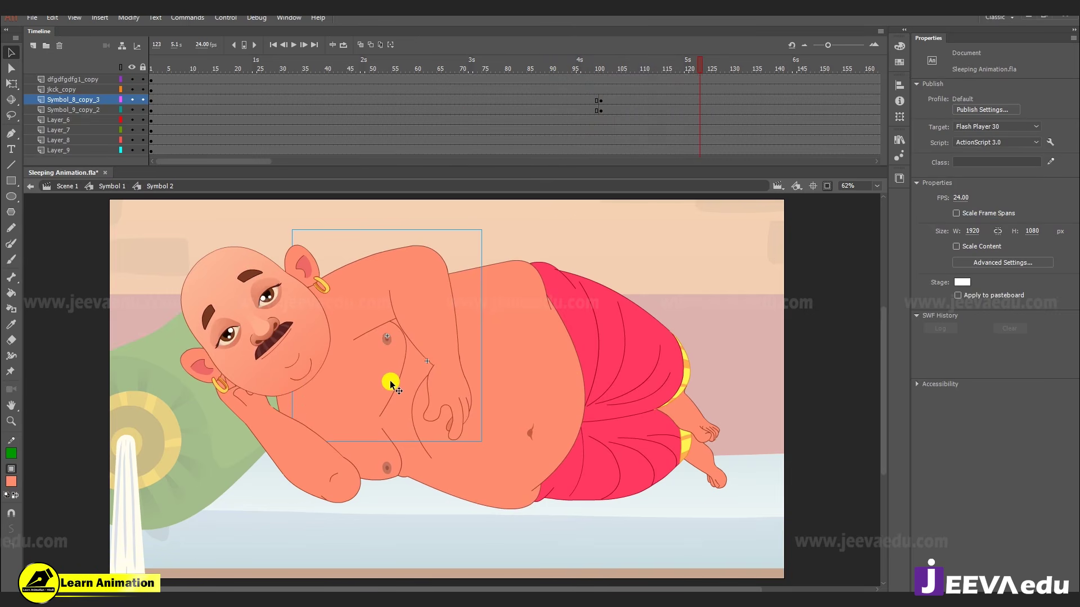
left_click(112, 188)
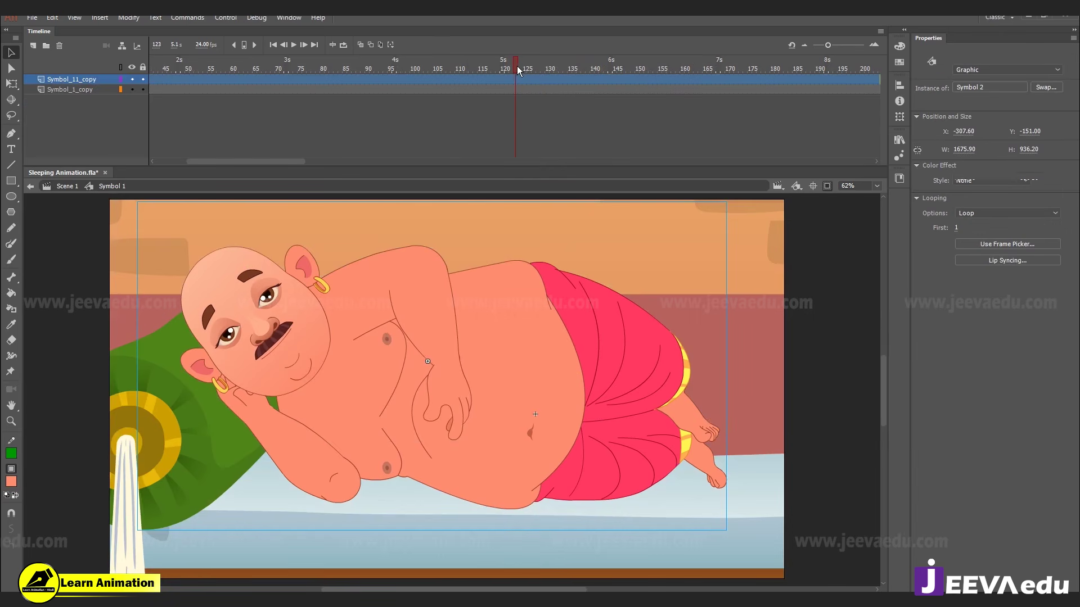
key("Return")
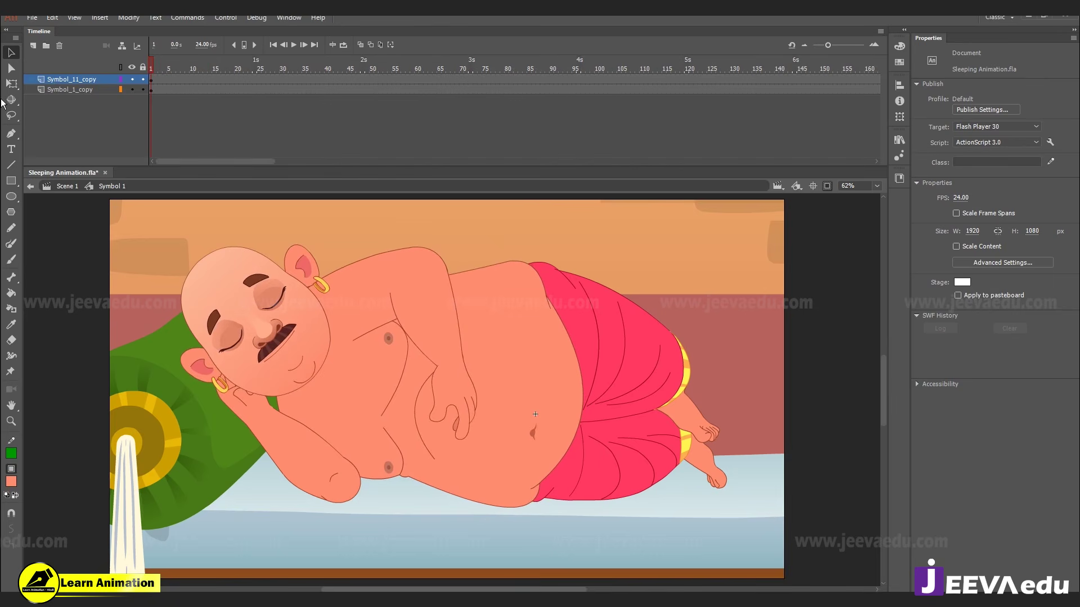
key("z")
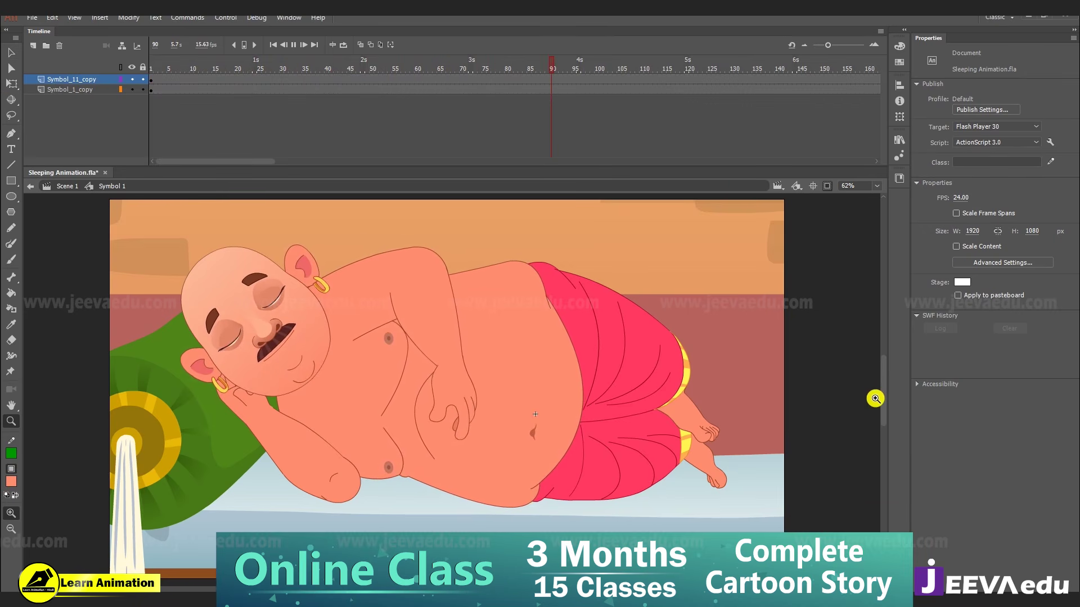
key("Return")
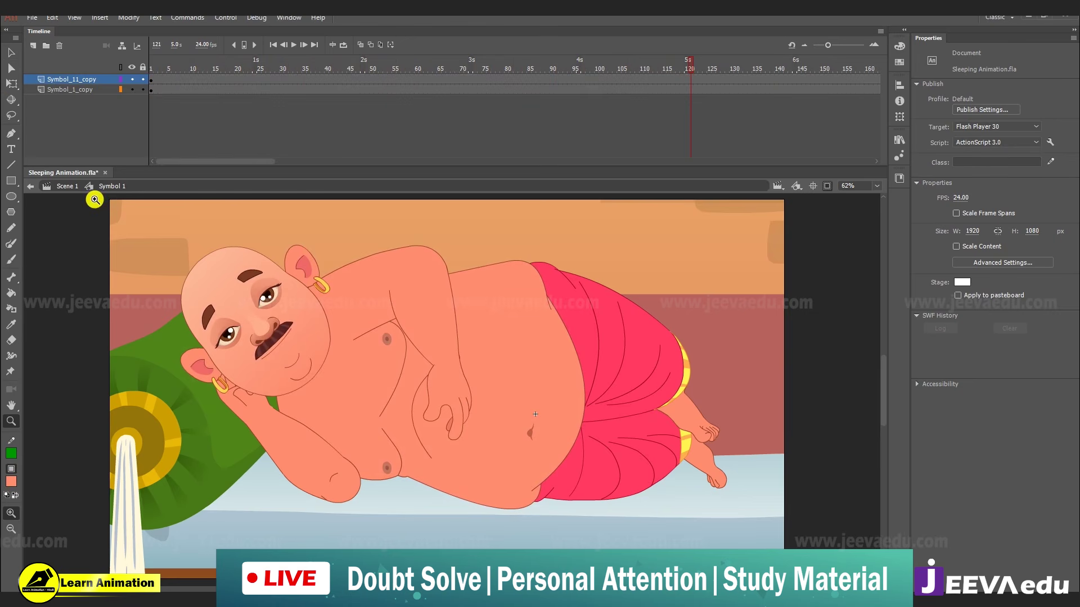
left_click(689, 91, "shift")
key("F6")
left_click_drag(674, 83, 677, 121)
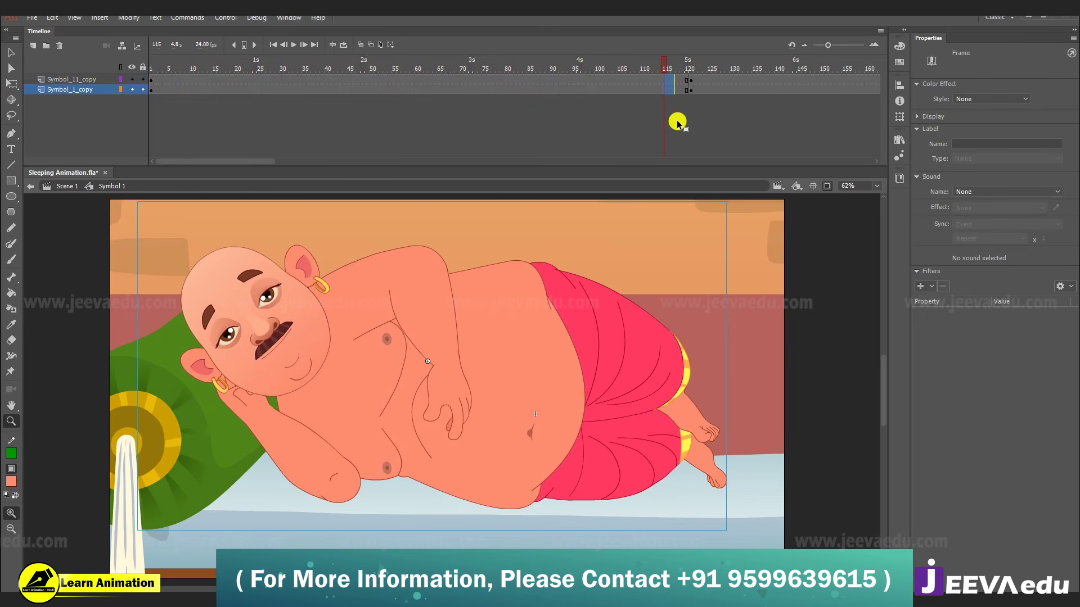
left_click(690, 89)
right_click(690, 88)
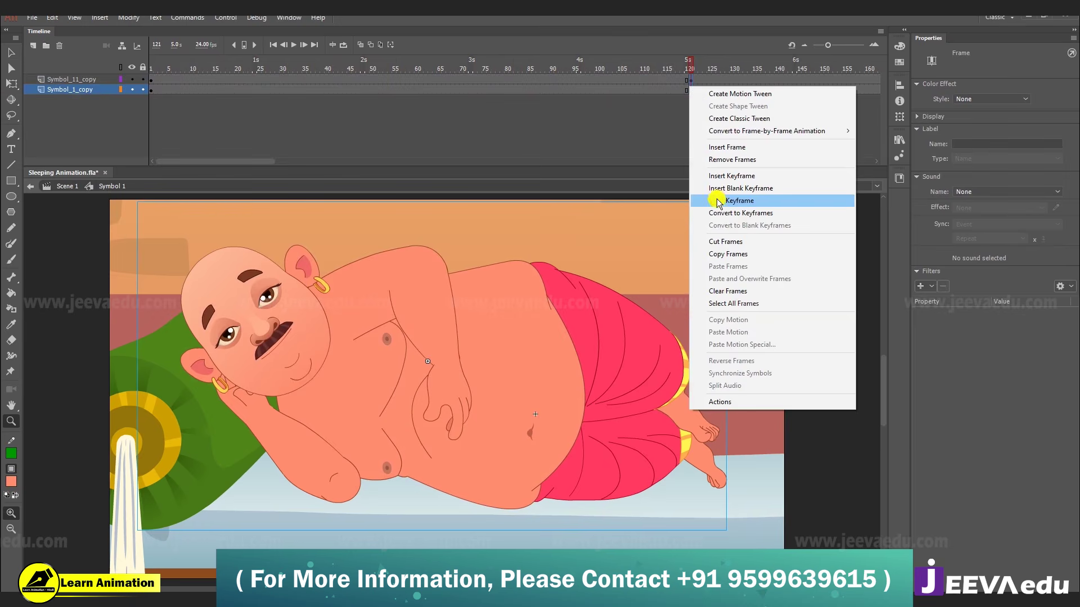
left_click(717, 207)
- Insert keyframes at frame 65 on Symbol_11_copy and Symbol_1_copy and create classic tweens from frame 1 to them
key("Return")
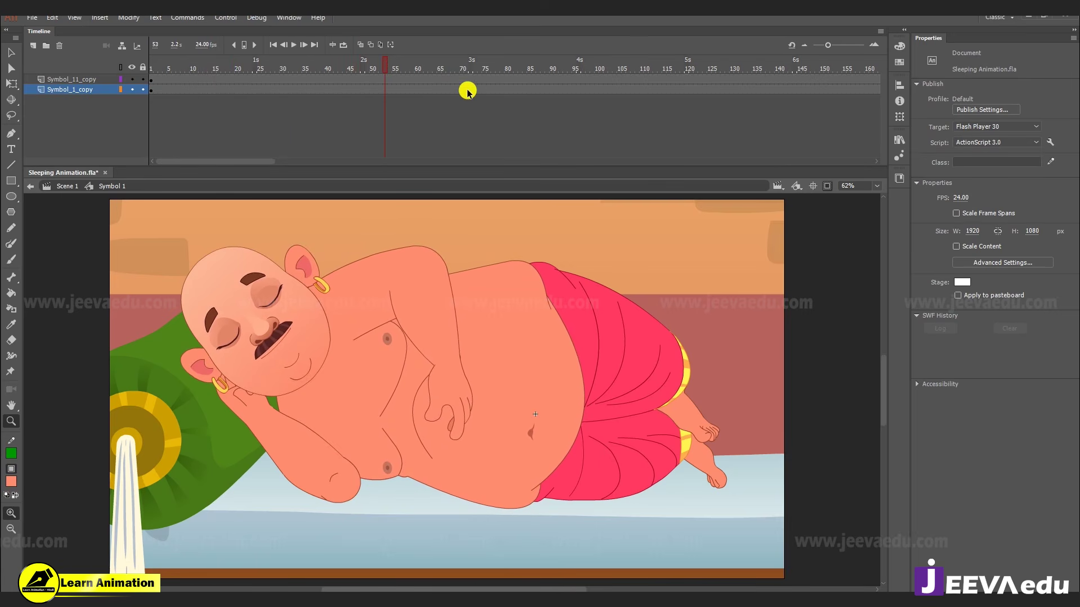
left_click(465, 380, "alt")
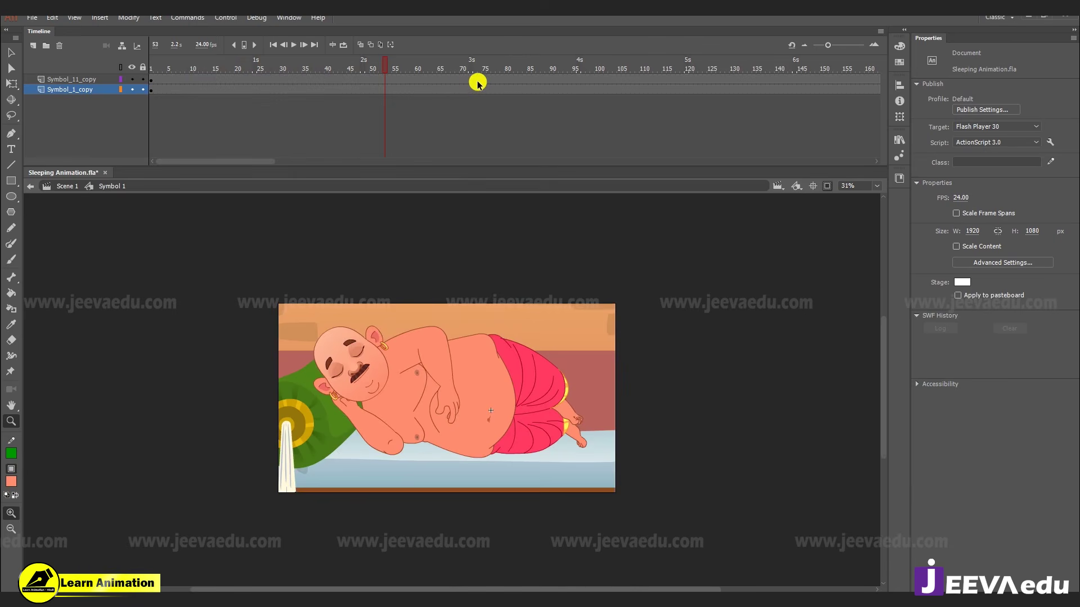
key("Return")
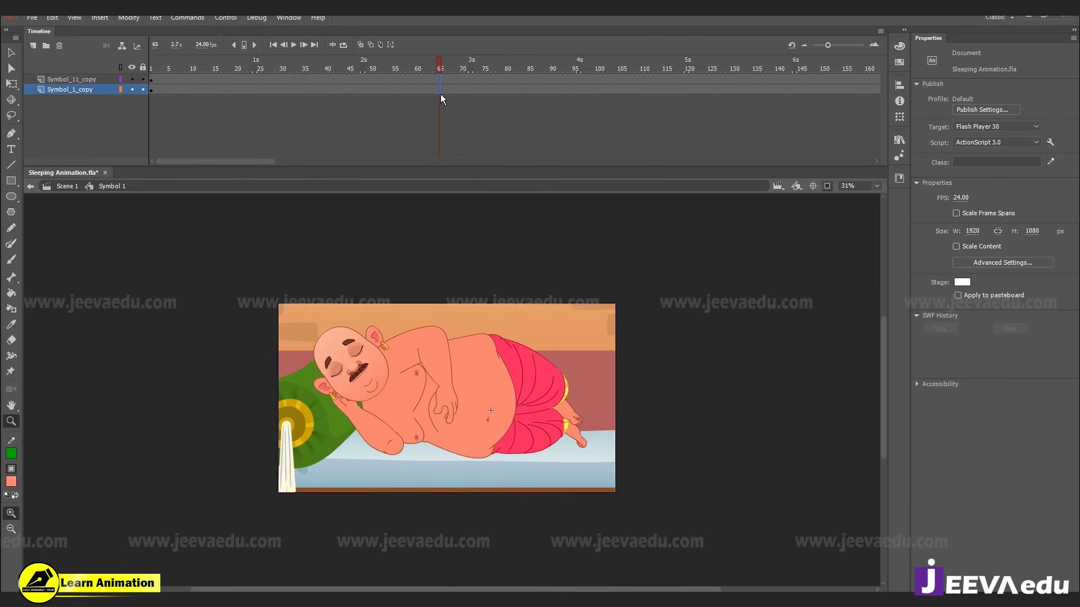
left_click_drag(420, 79, 397, 92)
right_click(415, 80)
left_click(428, 113)
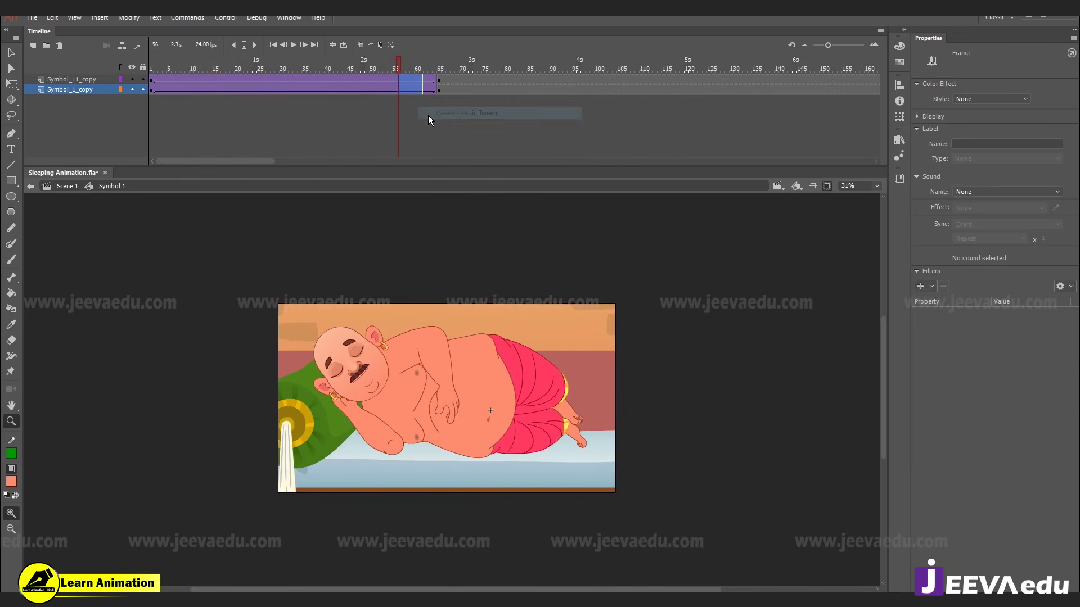
- Apply a custom S-shaped ease with a slow start and slow end to both classic tweens
left_click(1033, 211)
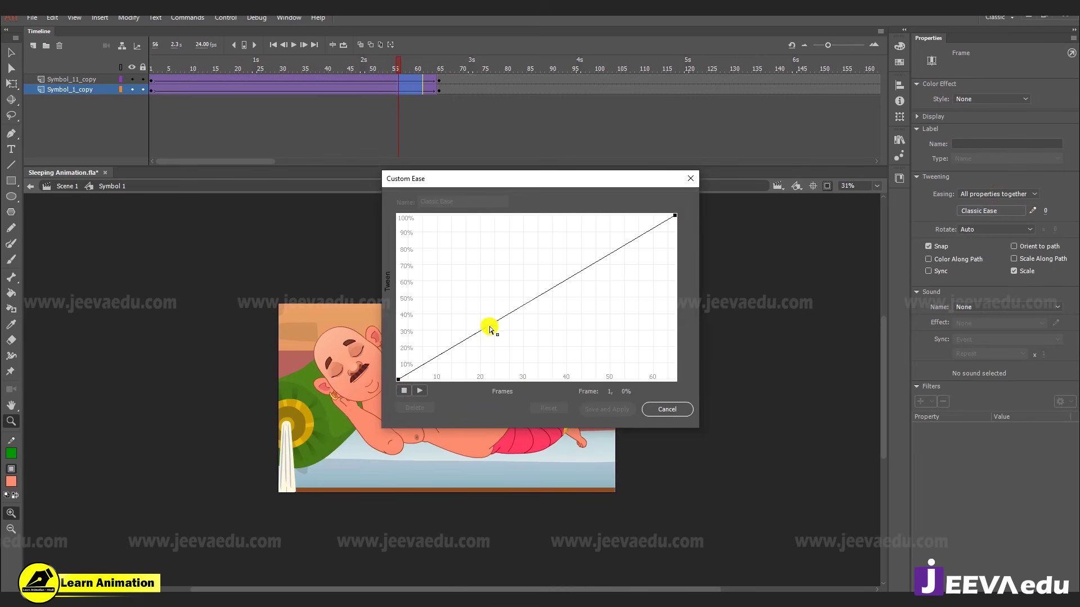
left_click_drag(490, 328, 514, 390)
left_click(674, 216)
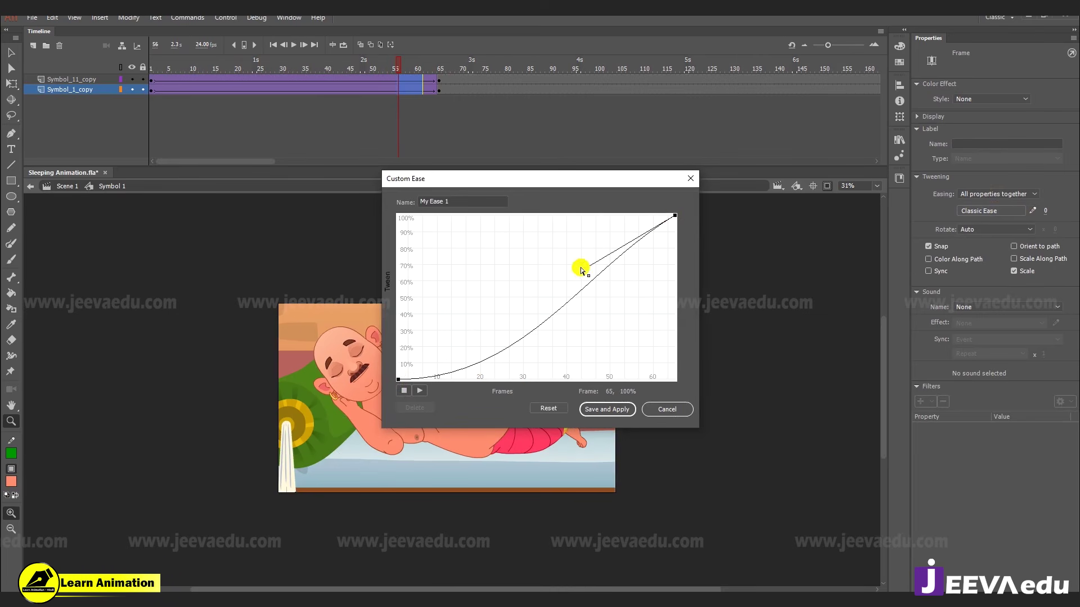
left_click_drag(583, 276, 579, 198)
left_click(607, 409)
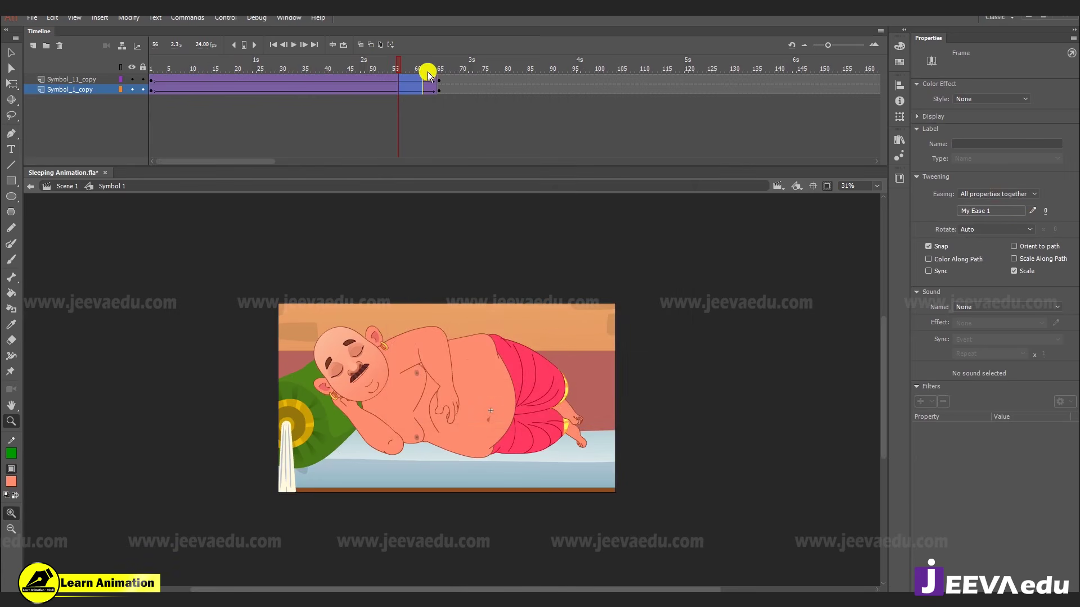
- At frame 65, scale the artwork on both layers to 110% and shift it down so the character stays framed on the stage
left_click(438, 92)
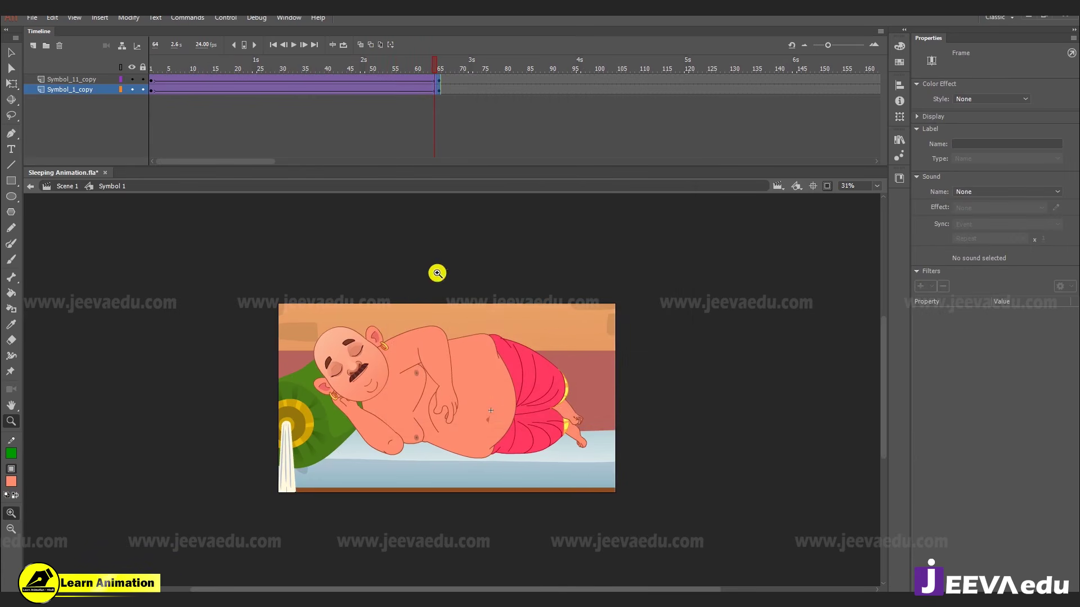
left_click(440, 89)
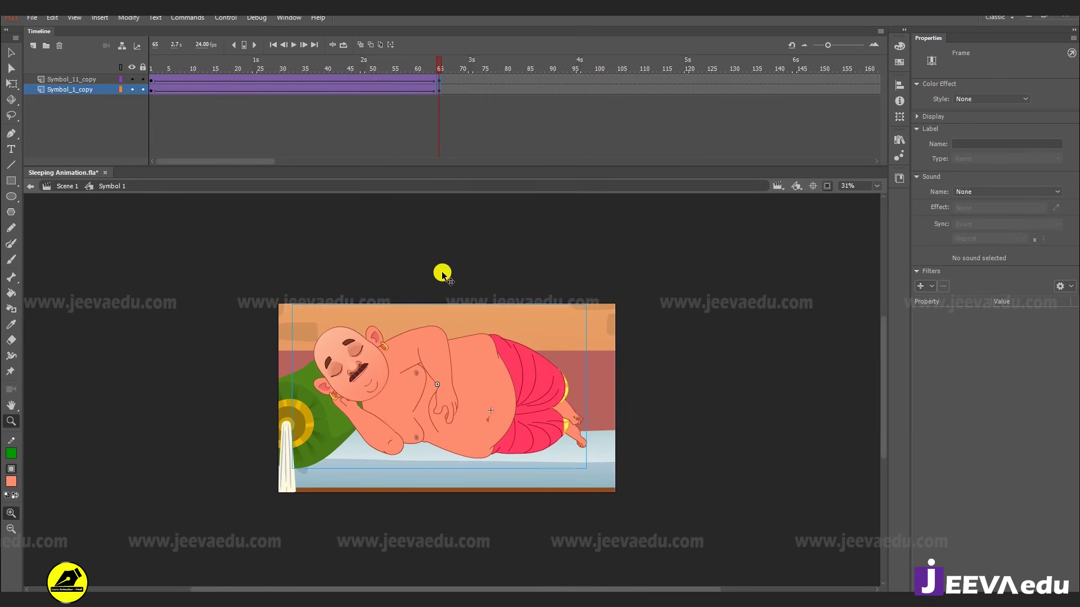
key("ctrl+alt+s")
type("110")
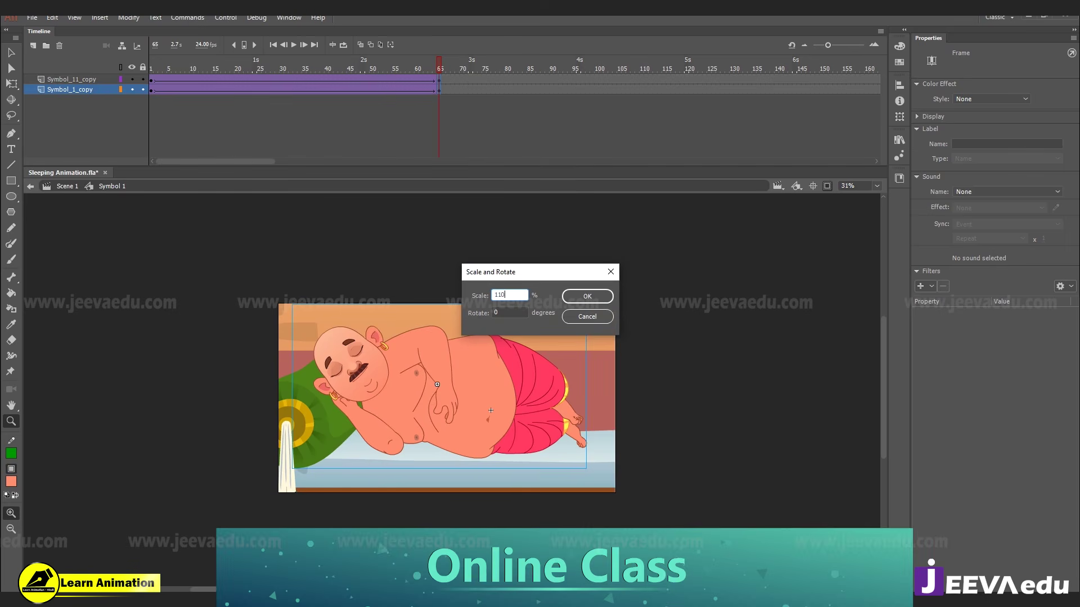
key("Return")
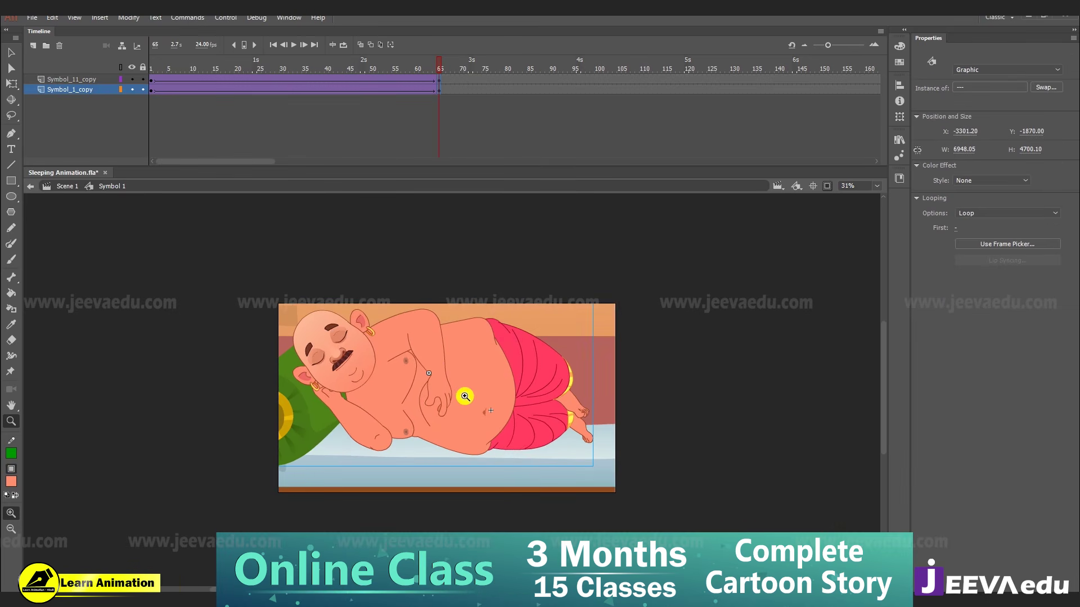
left_click(458, 393)
left_click_drag(489, 372, 491, 399)
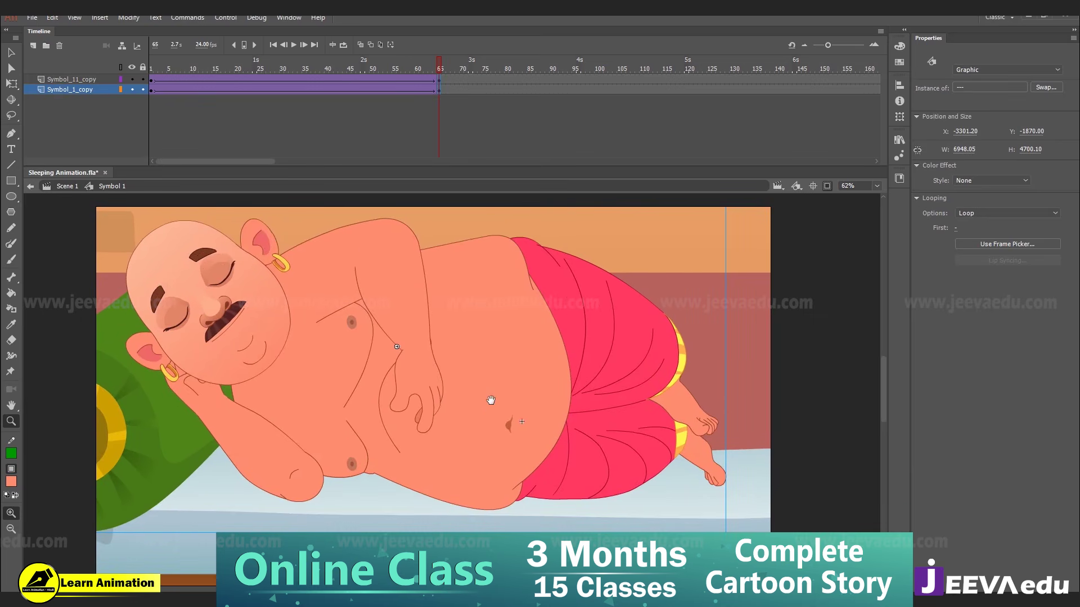
mouse_move(440, 70)
left_mouse_down()
mouse_move(44, 95)
mouse_move(413, 105)
mouse_move(439, 82)
left_mouse_up()
left_click(437, 90)
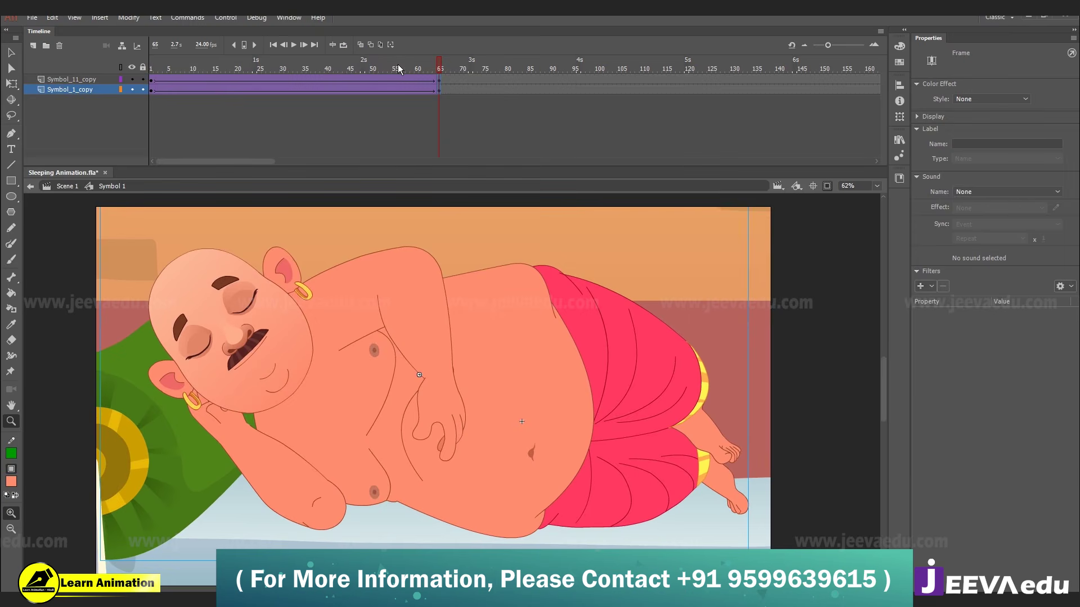
- Play and scrub the zoom-in from frame 1 to frame 65 to check the camera move
key("Return")
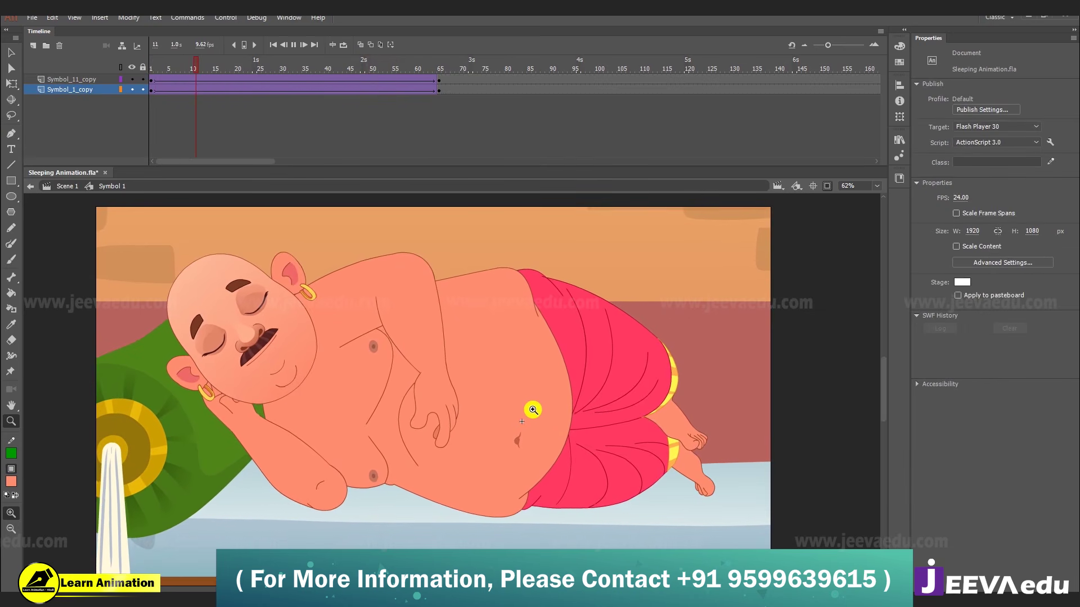
left_click(241, 66)
left_click_drag(244, 66, 444, 83)
- Add keyframes at frame 66 on both layers and clear the extra keyframes that follow it
left_click(459, 99)
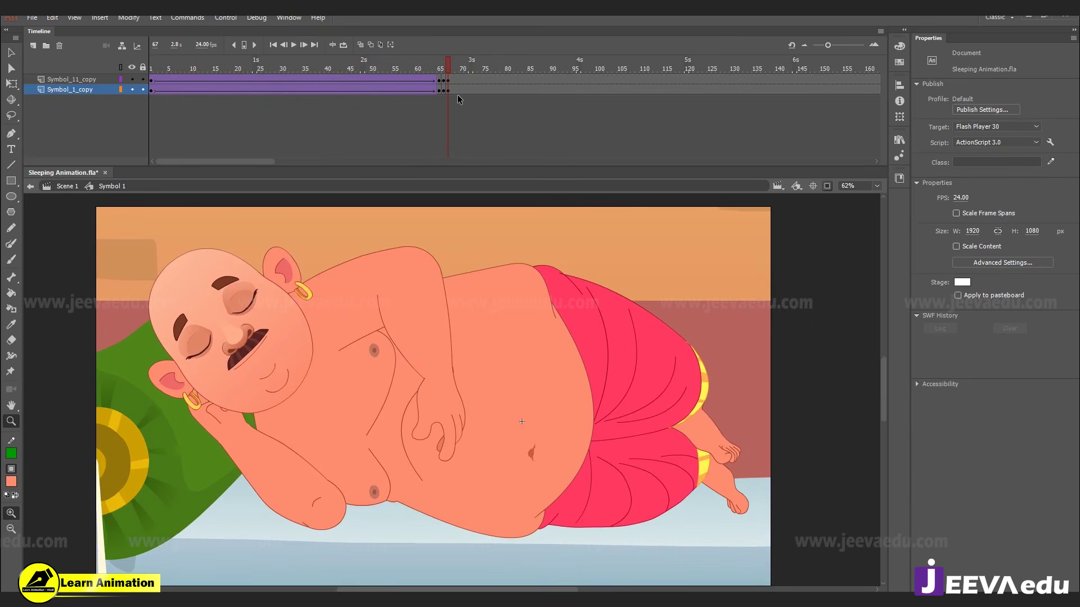
right_click(456, 90)
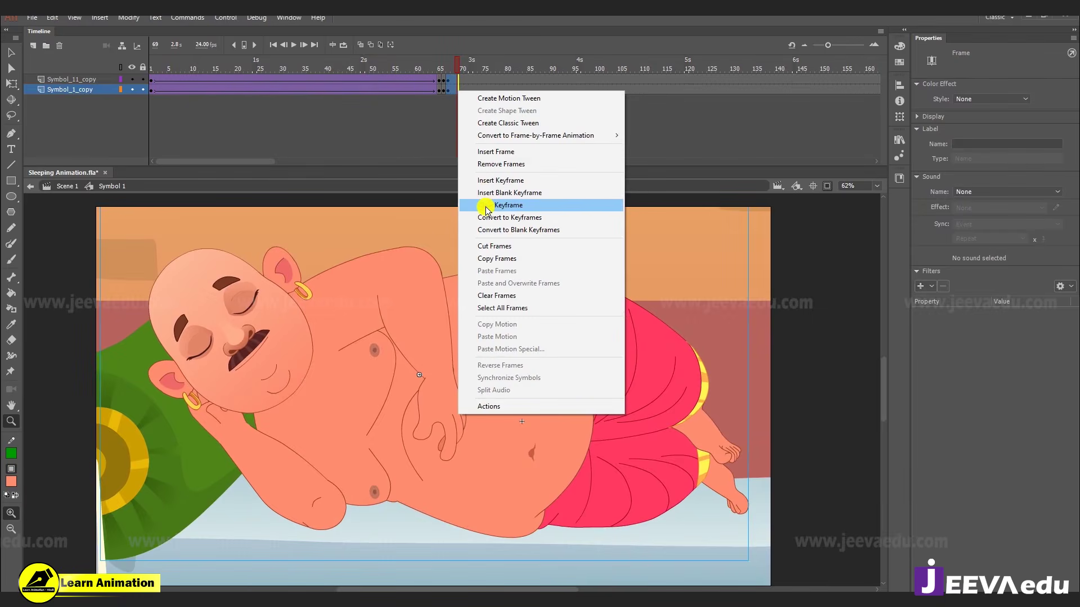
left_click(484, 207)
right_click(454, 86)
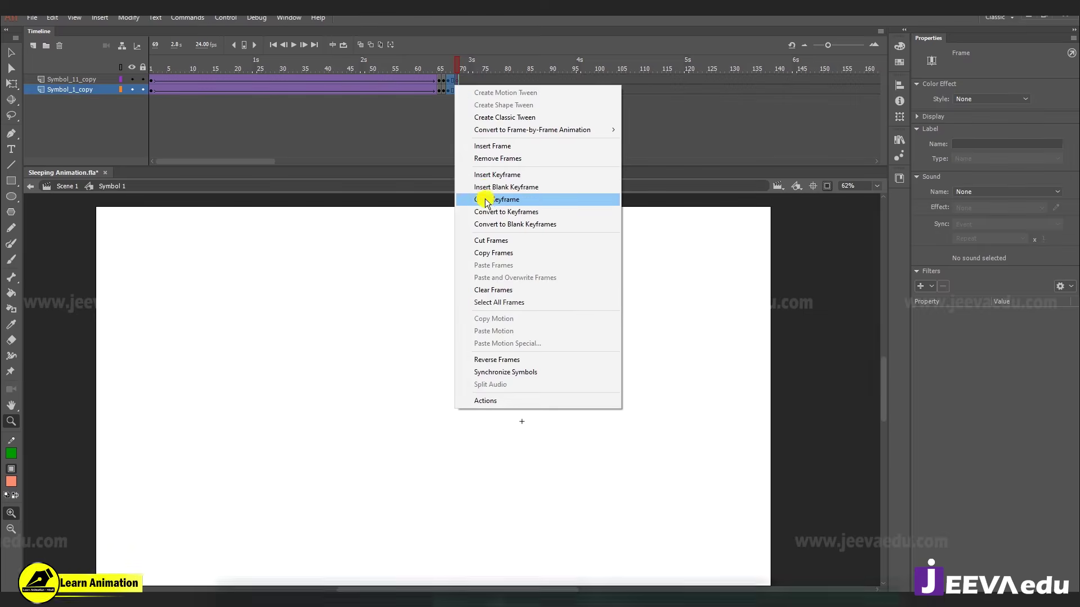
left_click(485, 197)
- Scale the artwork on both layers by 150% twice in the span starting at frame 66
left_click(460, 90)
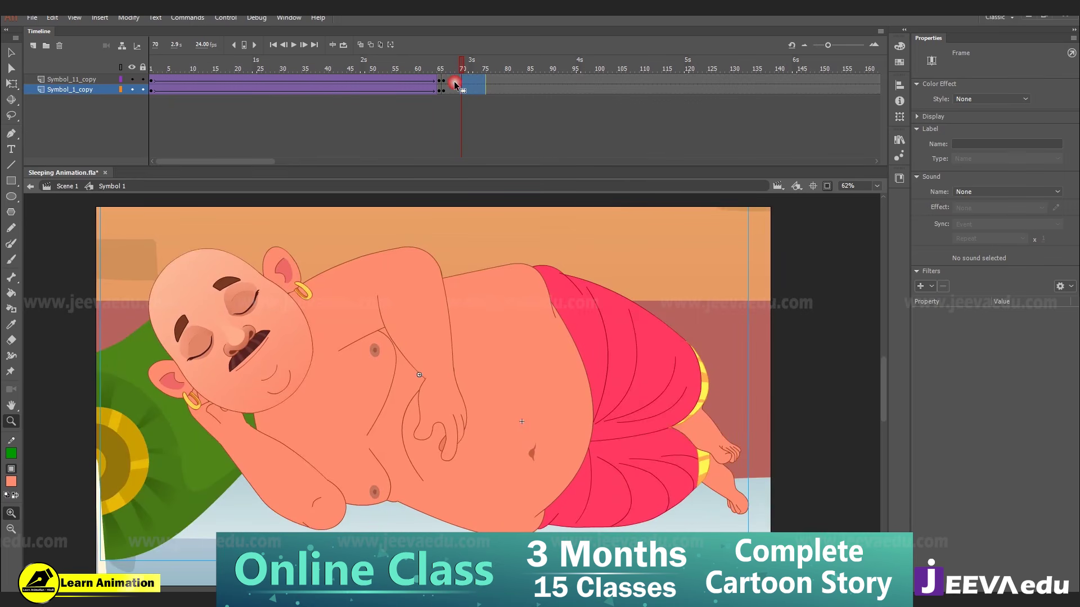
key("ctrl+alt+s")
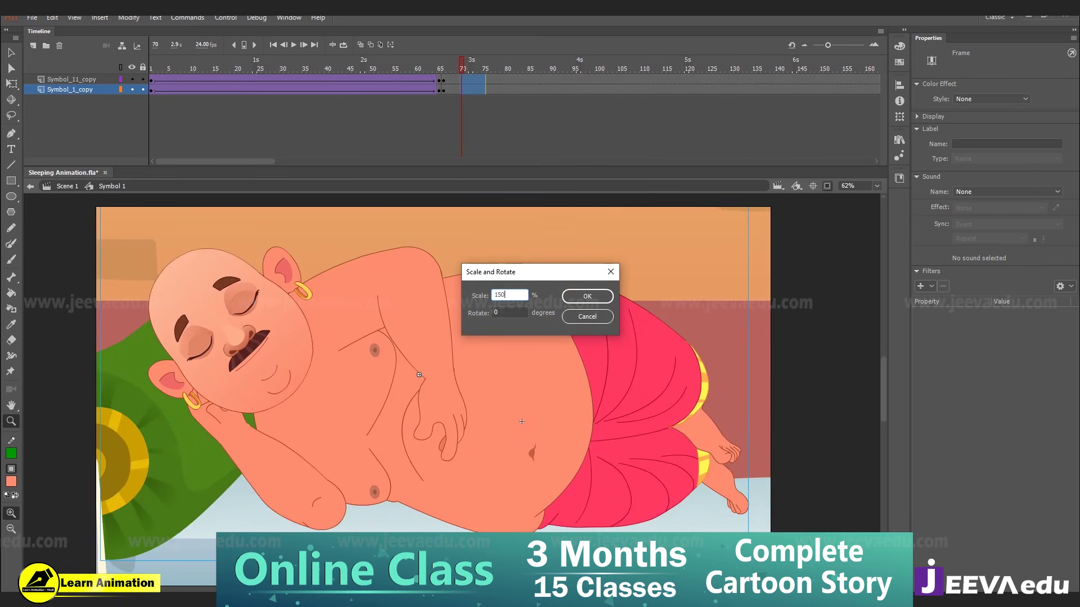
type("150")
key("Return")
key("ctrl+alt+s")
key("Return")
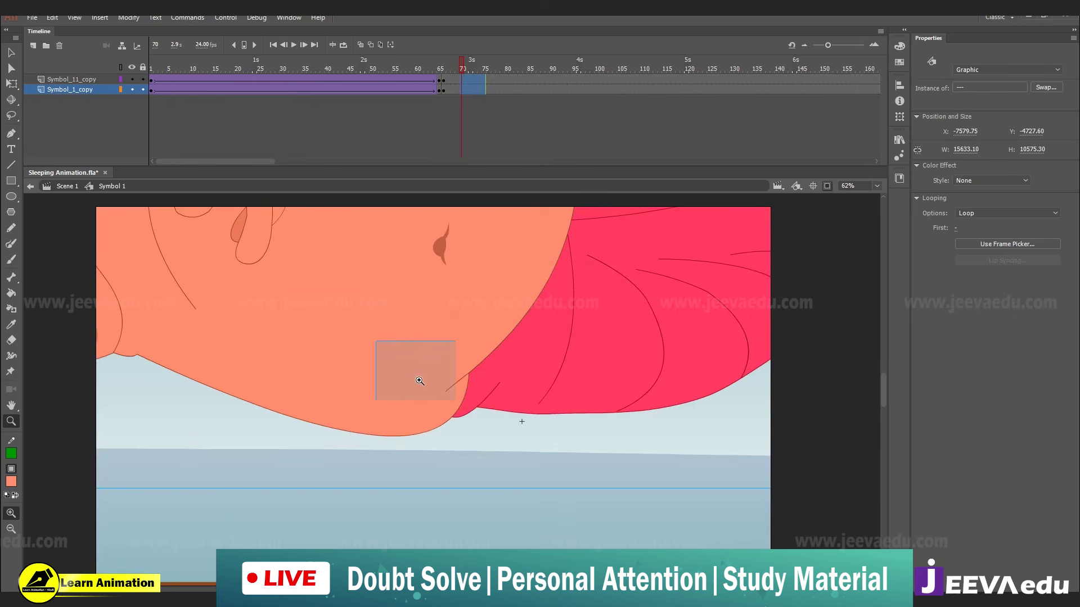
- Move the enlarged artwork on both layers to about X -5773, Y -3494 so the sleeping face fills the stage
left_click_drag(419, 381, 455, 400)
left_click(470, 414, "alt")
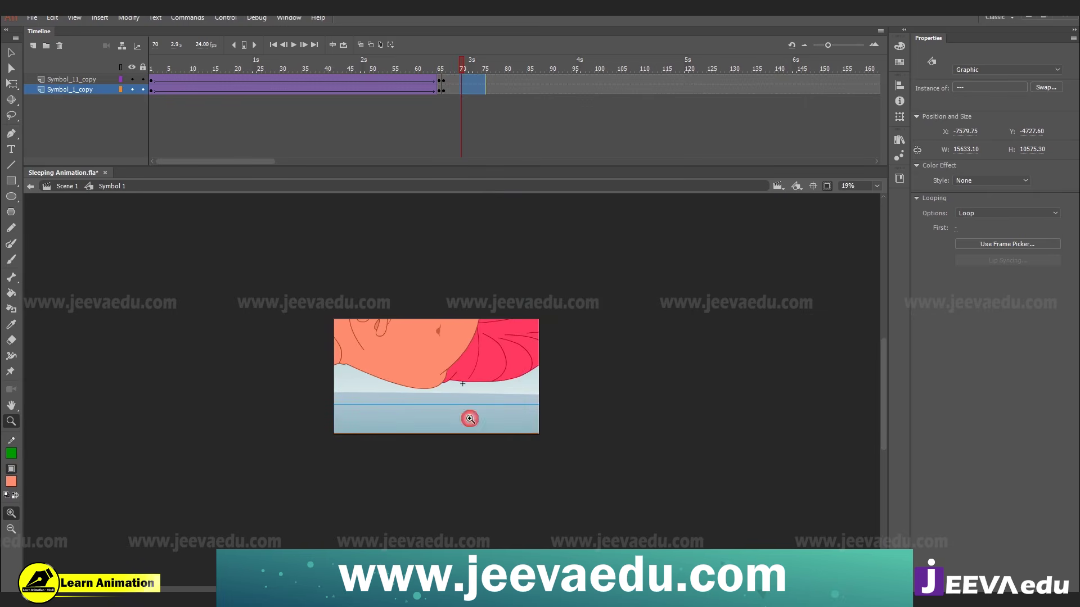
left_click(457, 389)
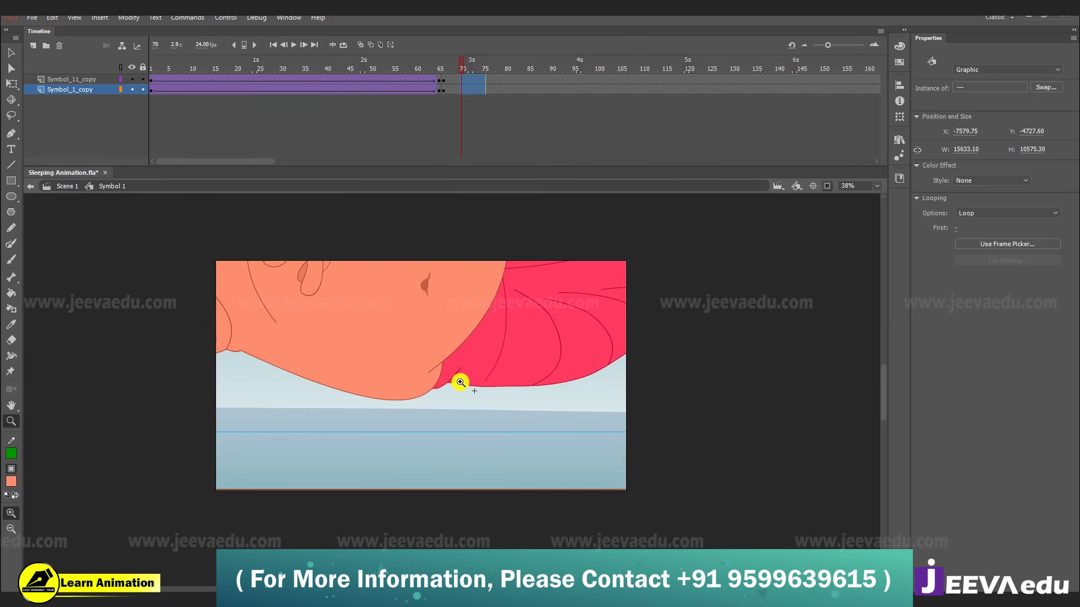
left_click(467, 394)
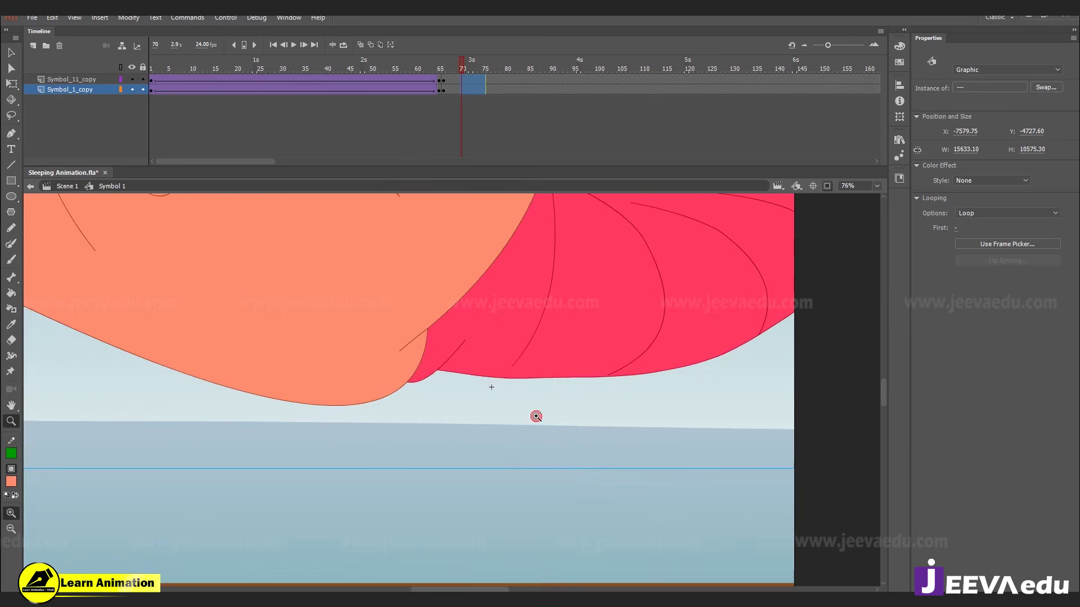
left_click(617, 377, "alt")
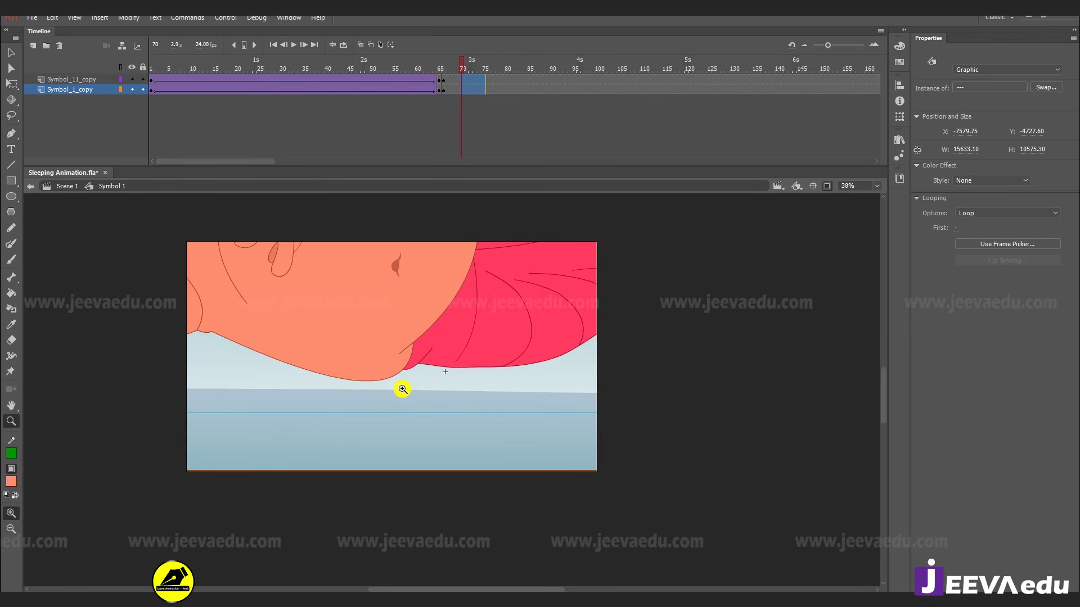
key("v")
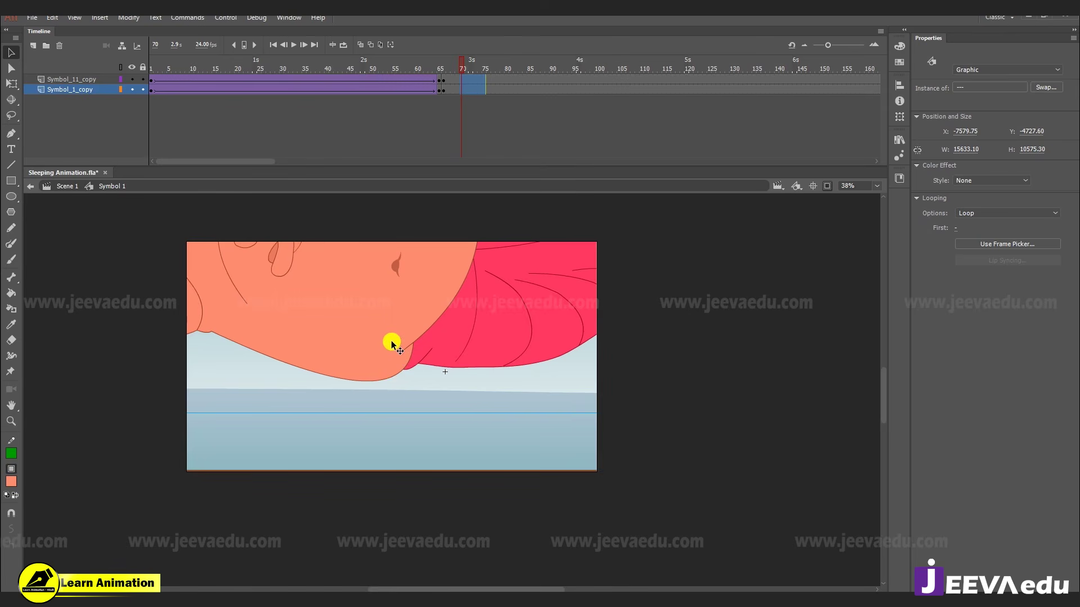
left_click_drag(368, 338, 627, 429)
left_click(402, 366)
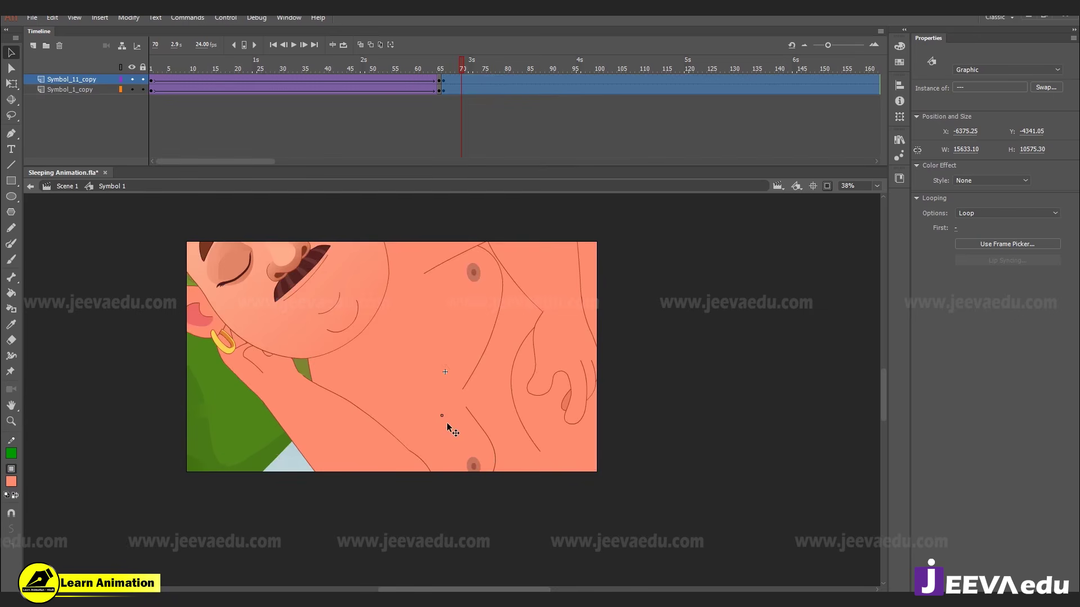
left_click_drag(447, 425, 449, 427)
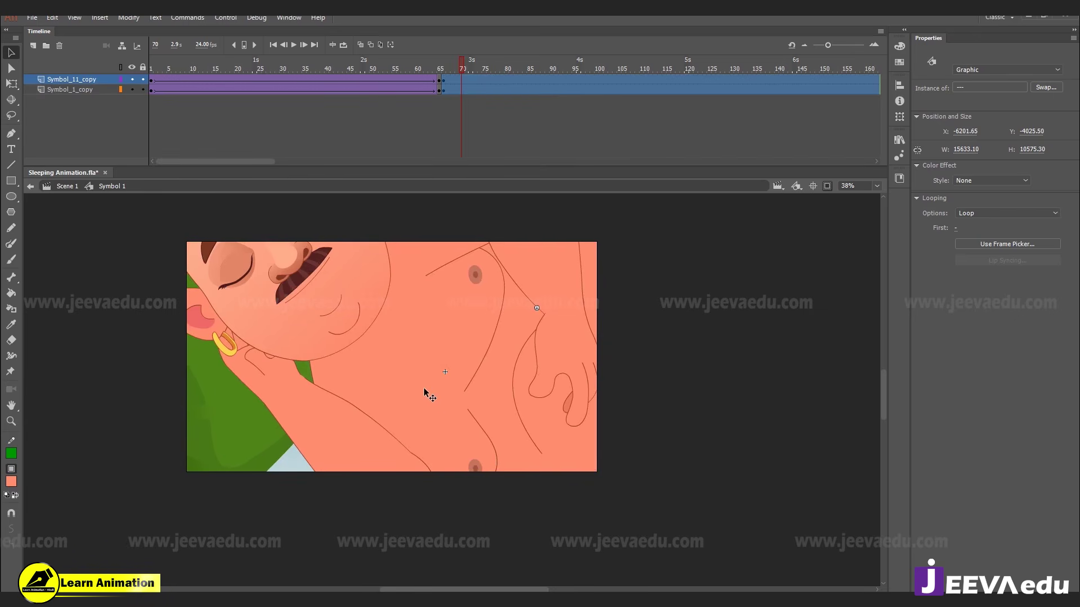
left_click_drag(425, 389, 481, 446)
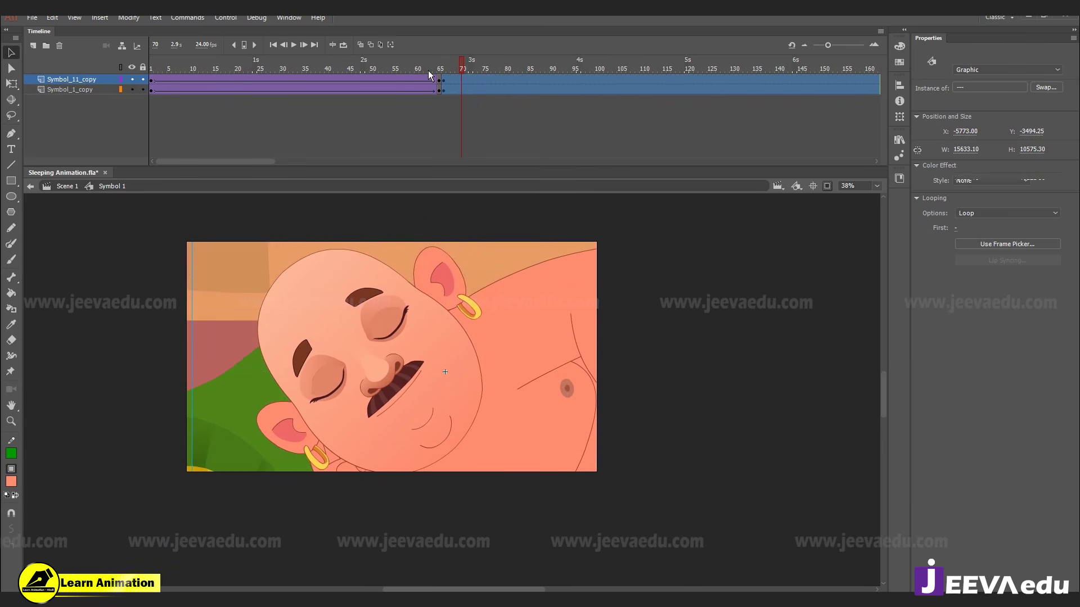
- Play the face close-up and trim both layers so they end at frame 108
left_click(427, 120)
key("Return")
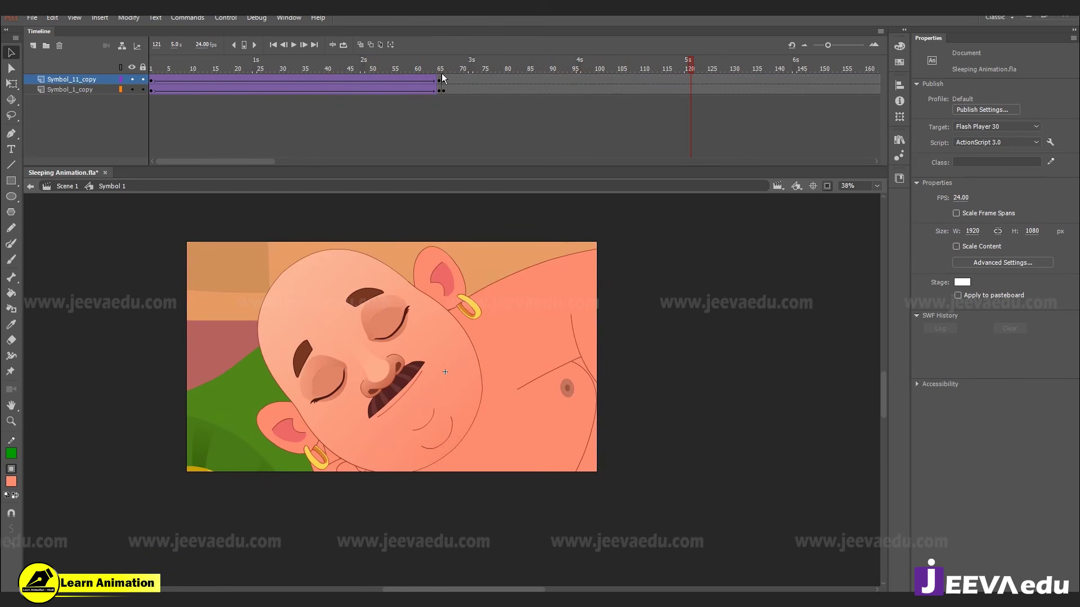
left_click_drag(471, 75, 431, 84)
key("Return")
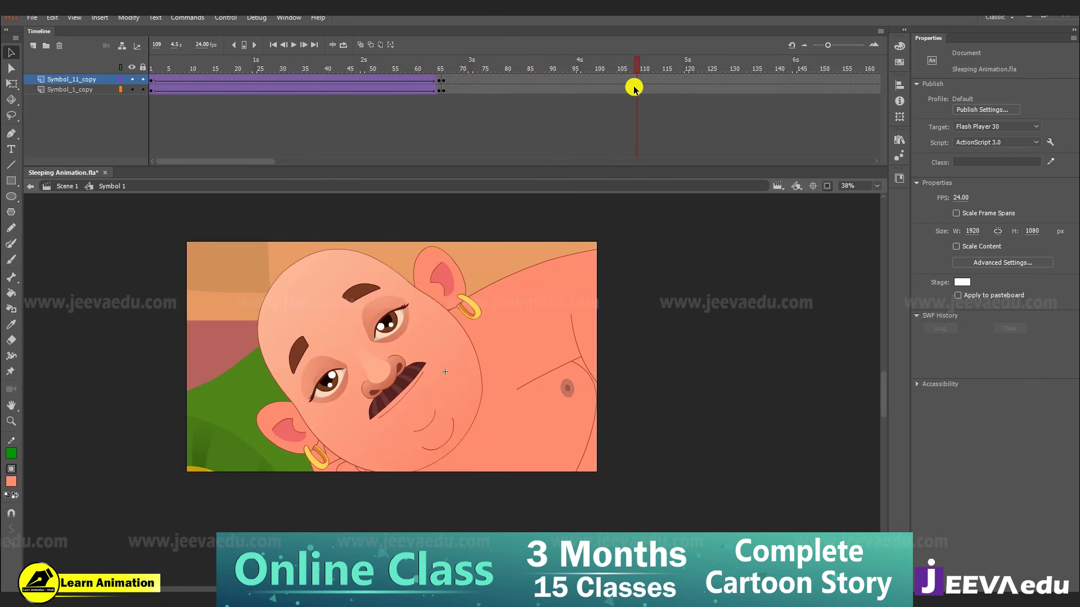
left_click_drag(636, 87, 689, 111)
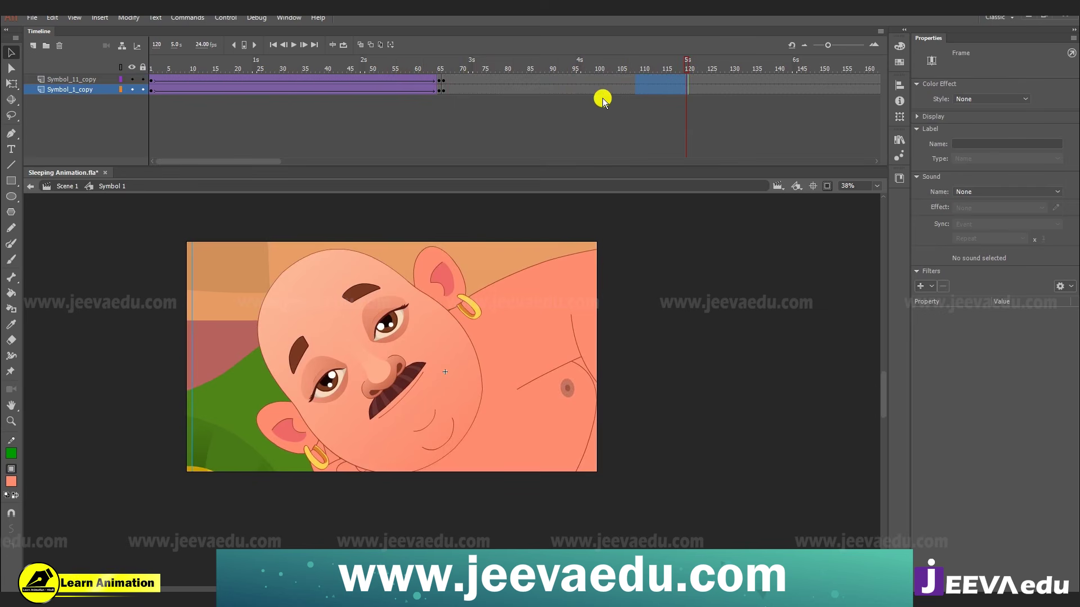
key("shift+F5")
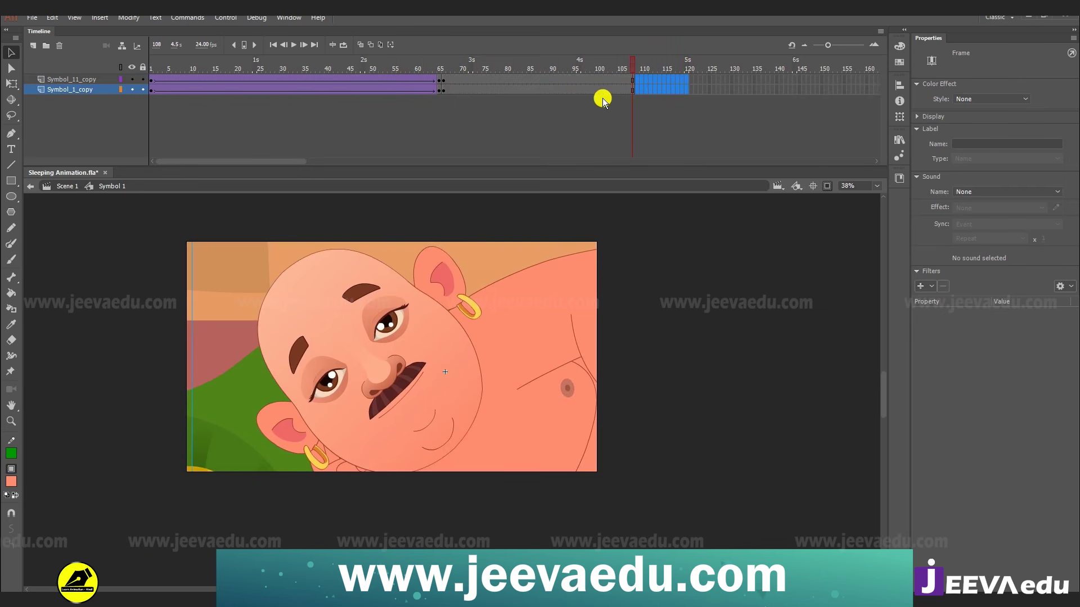
- Open the character symbol from frame 63 and play and scrub the waking motion around frame 106
left_click(531, 83)
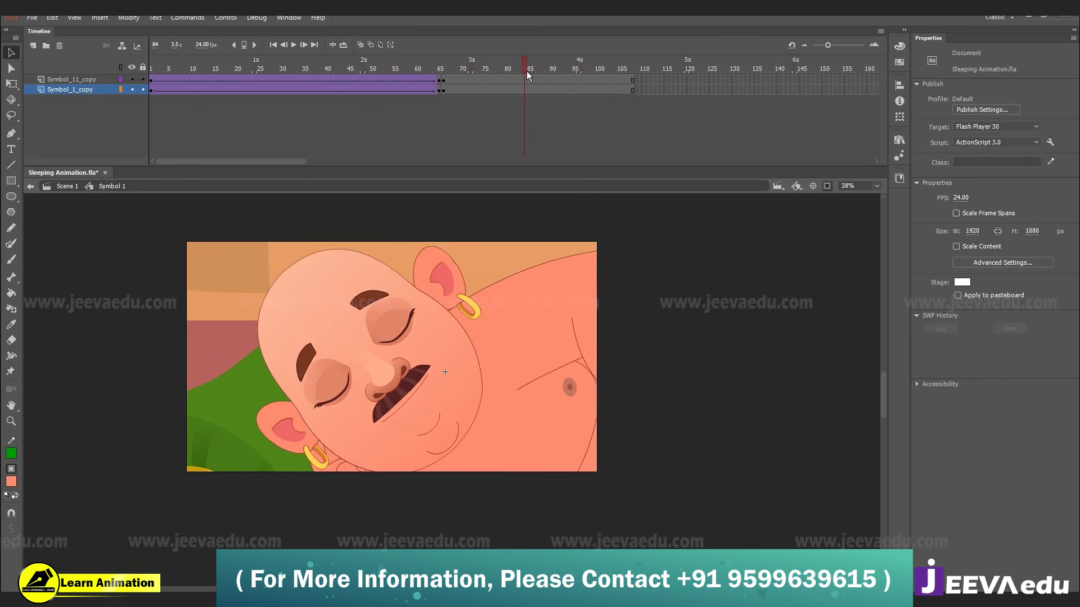
left_click(433, 69)
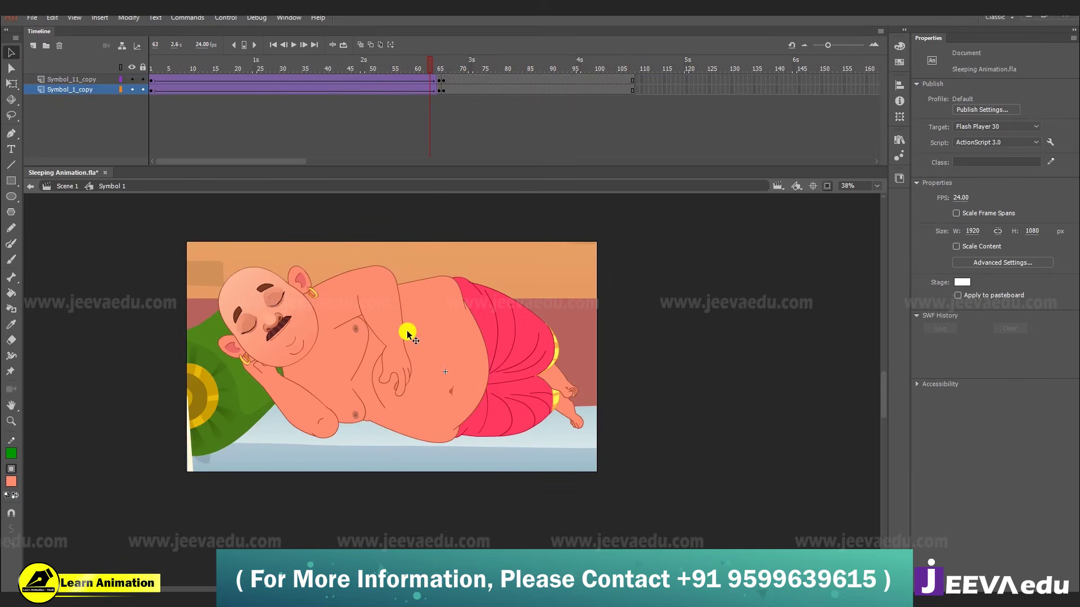
double_click(400, 352)
left_click_drag(129, 136, 63, 128)
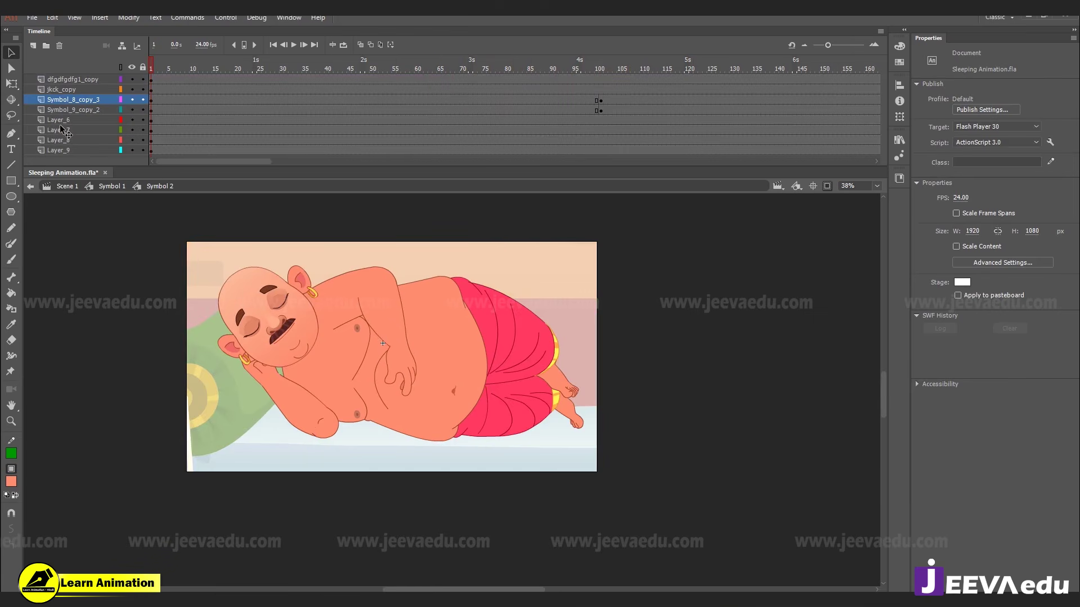
key("Return")
key("z")
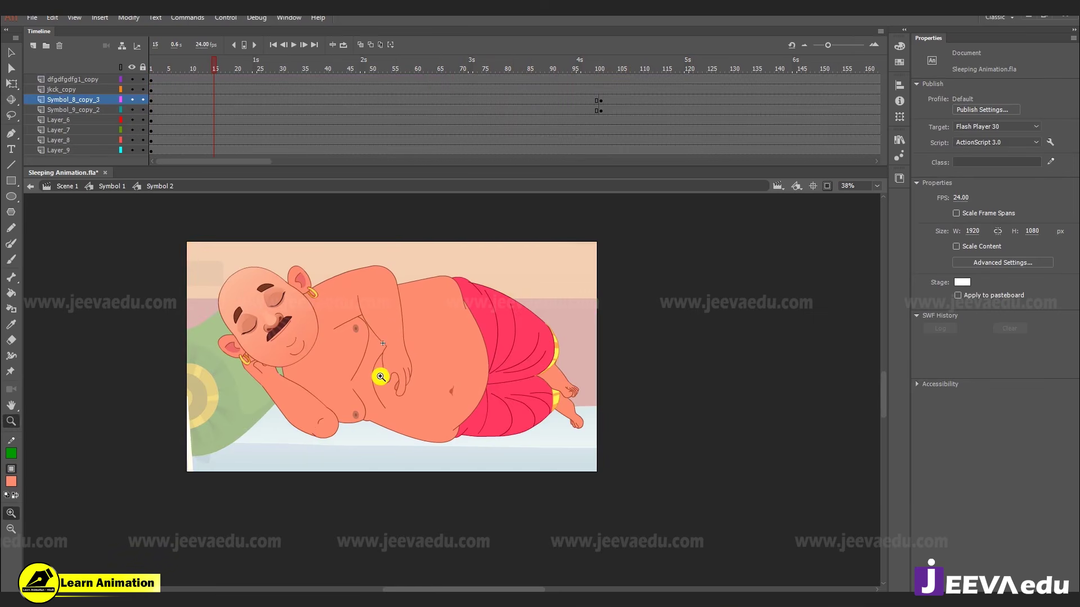
left_click(378, 375)
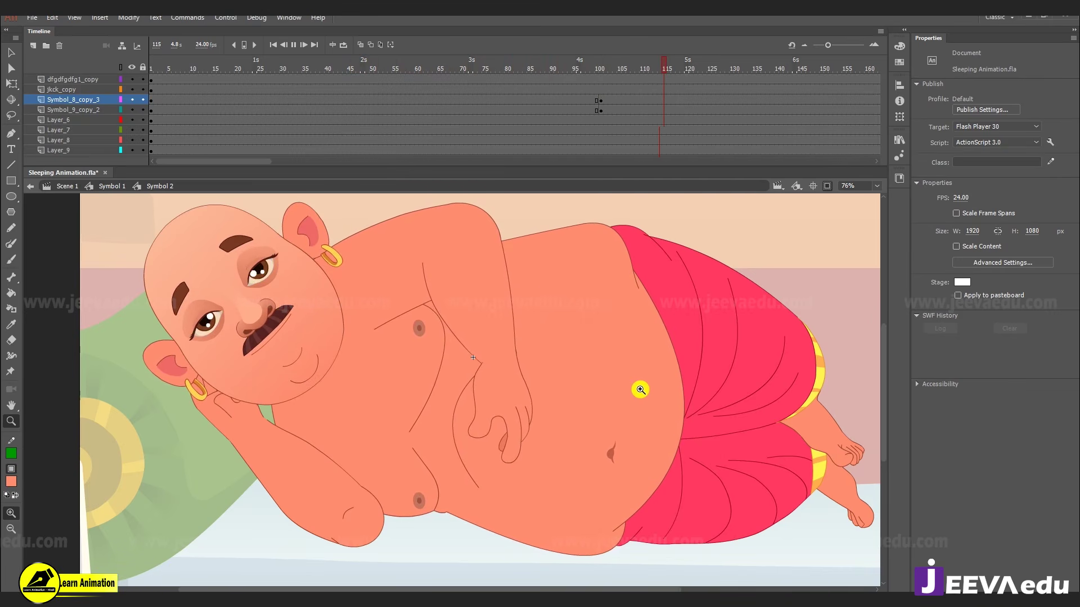
key("Return")
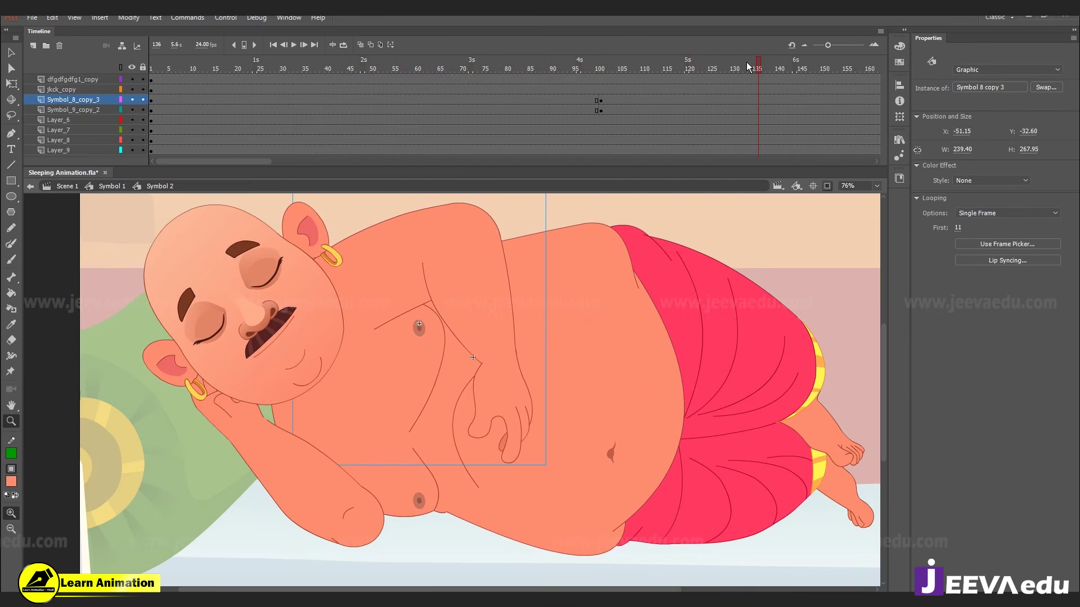
left_click(652, 81)
left_click(631, 81)
mouse_move(630, 82)
left_mouse_down()
mouse_move(567, 91)
mouse_move(626, 102)
left_mouse_up()
- In the upper eye's symbol inside the head, copy the blink keyframes of frames 159 to 167 on dgdfhdgh and Layer_3 to frame 105
key("v")
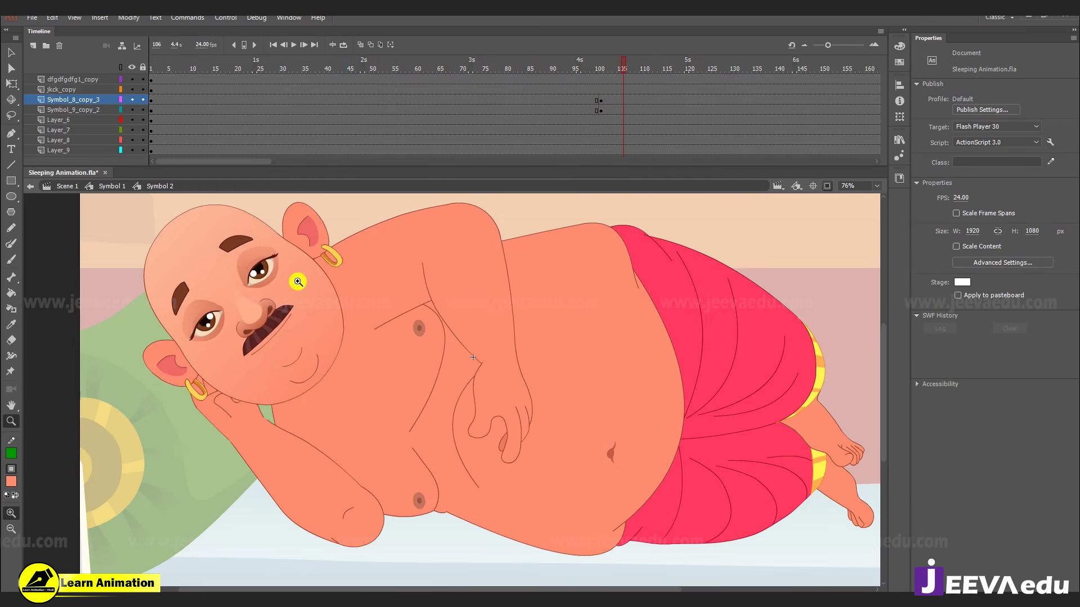
left_click(271, 271)
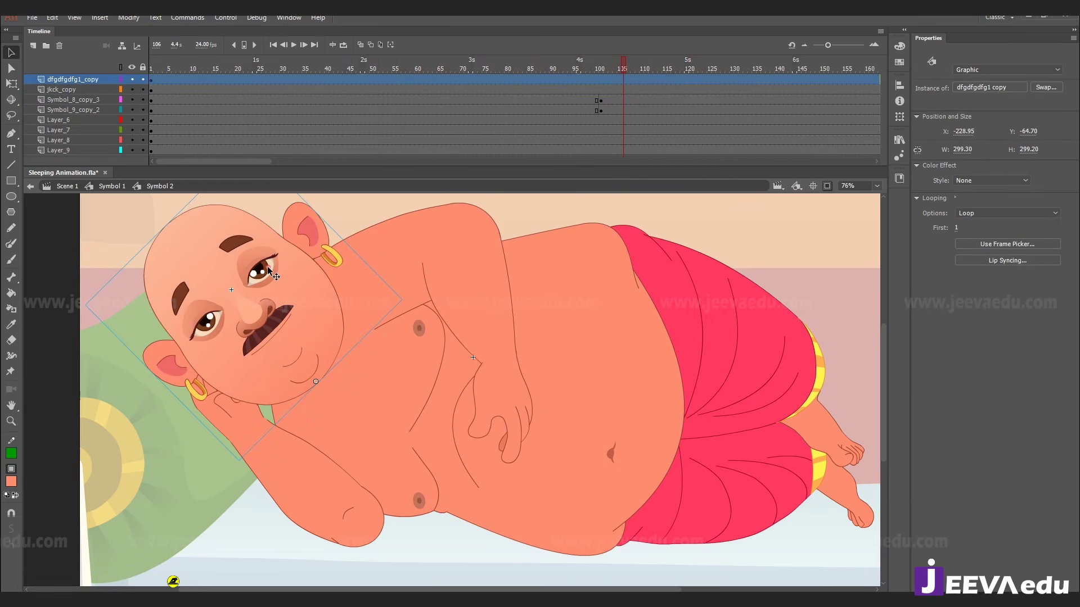
double_click(269, 272)
double_click(269, 272)
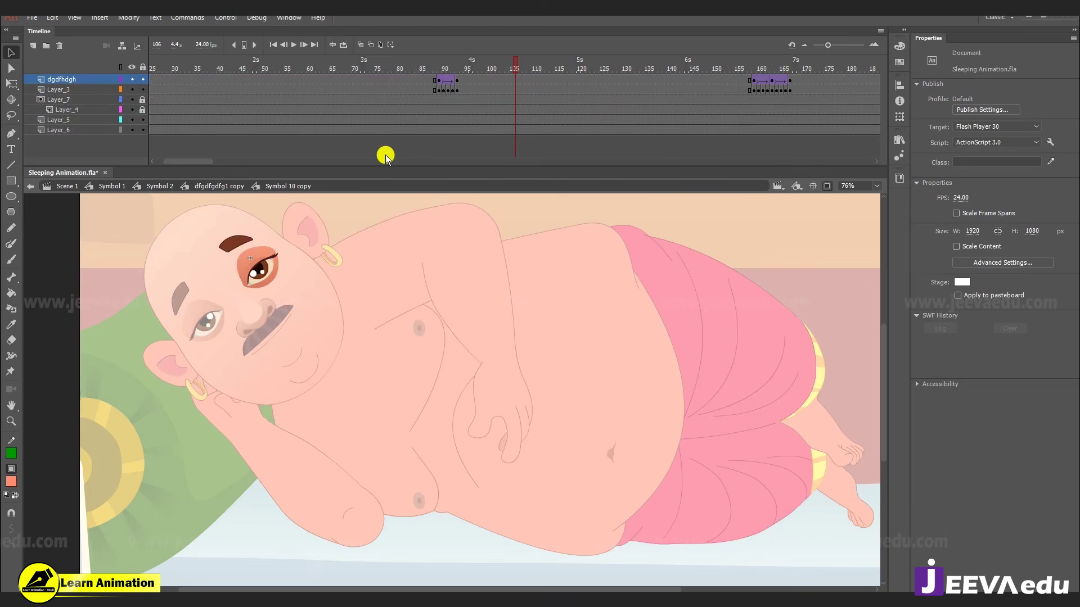
left_click(515, 81)
key("F6")
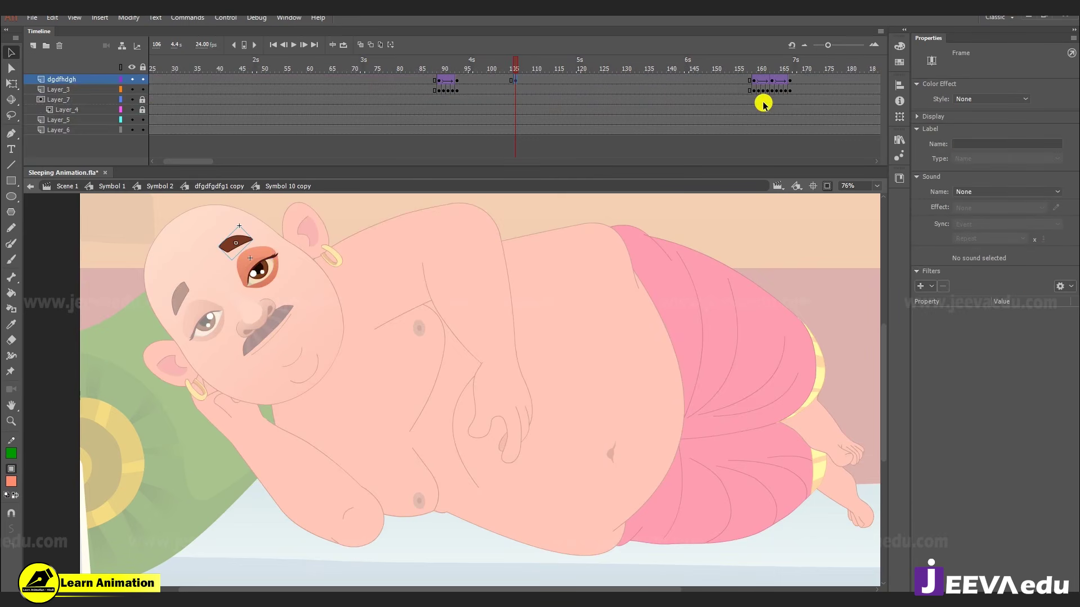
left_click_drag(752, 81, 674, 88)
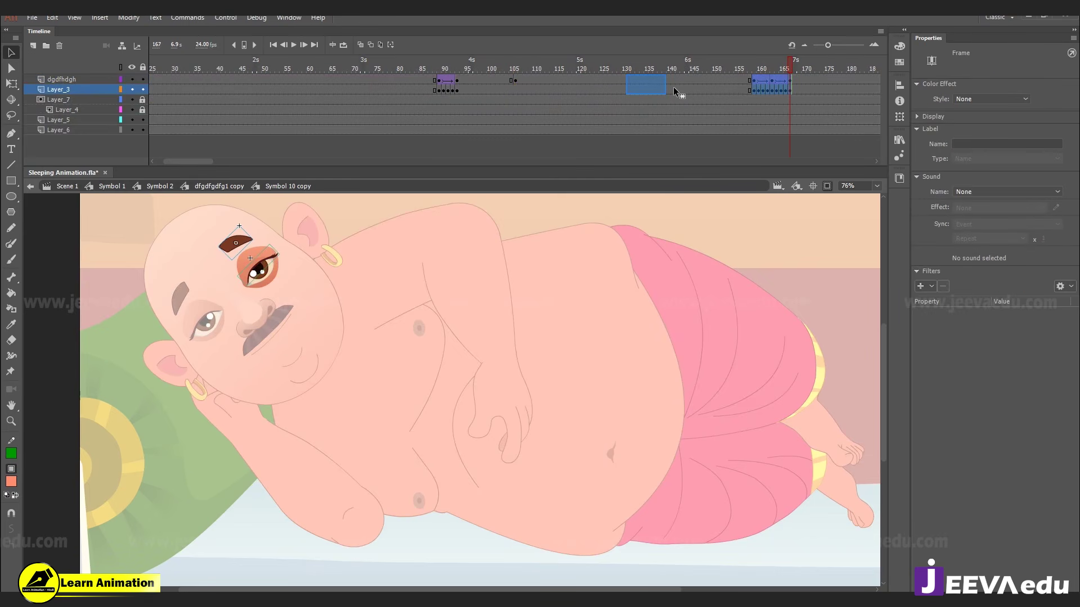
left_click_drag(537, 89, 537, 89)
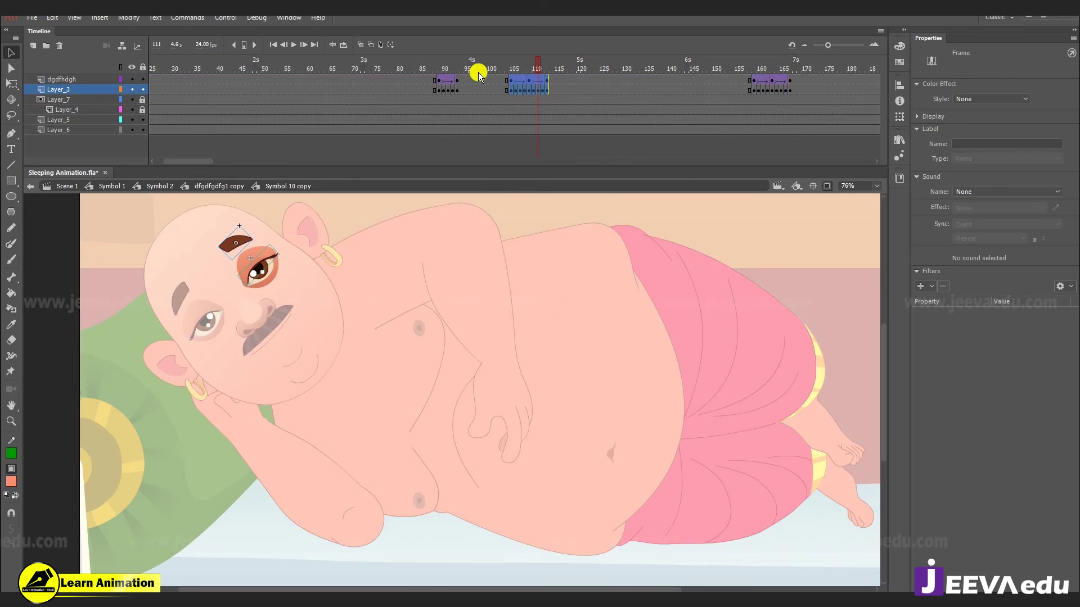
- Play back the copied blink and copy the wide-open eye keyframe from frame 105 to frame 94 on Layer_3
key("Return")
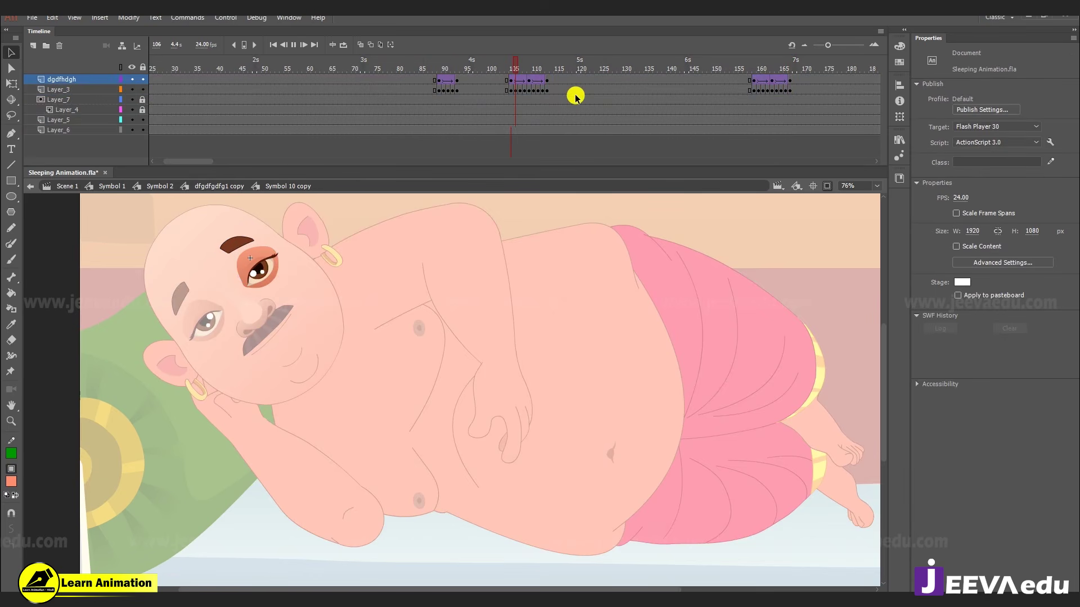
left_click_drag(569, 67, 507, 92)
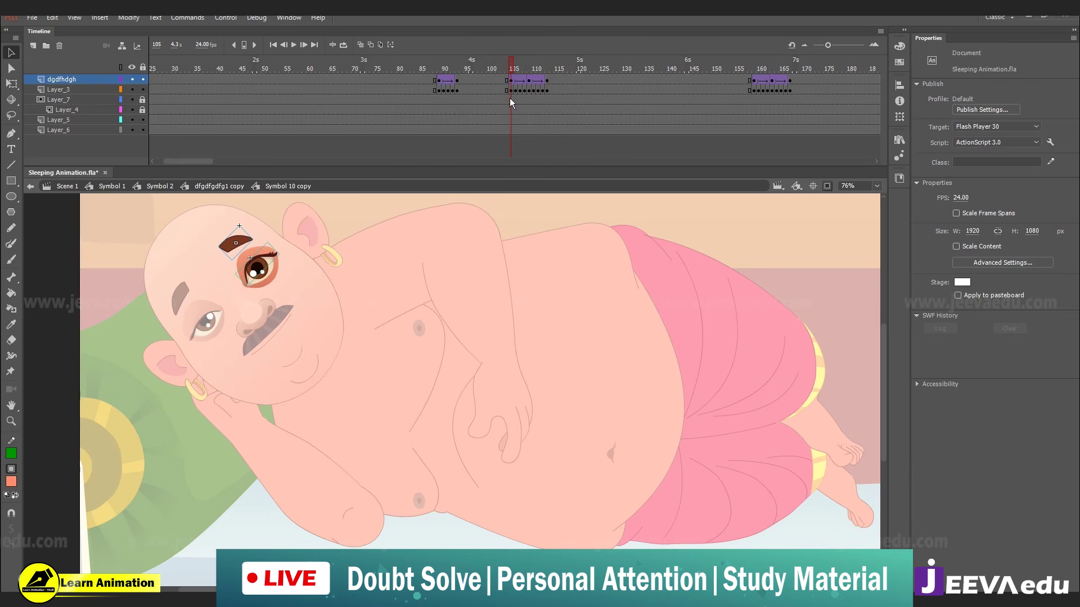
left_click_drag(508, 97, 459, 100)
left_click(459, 80)
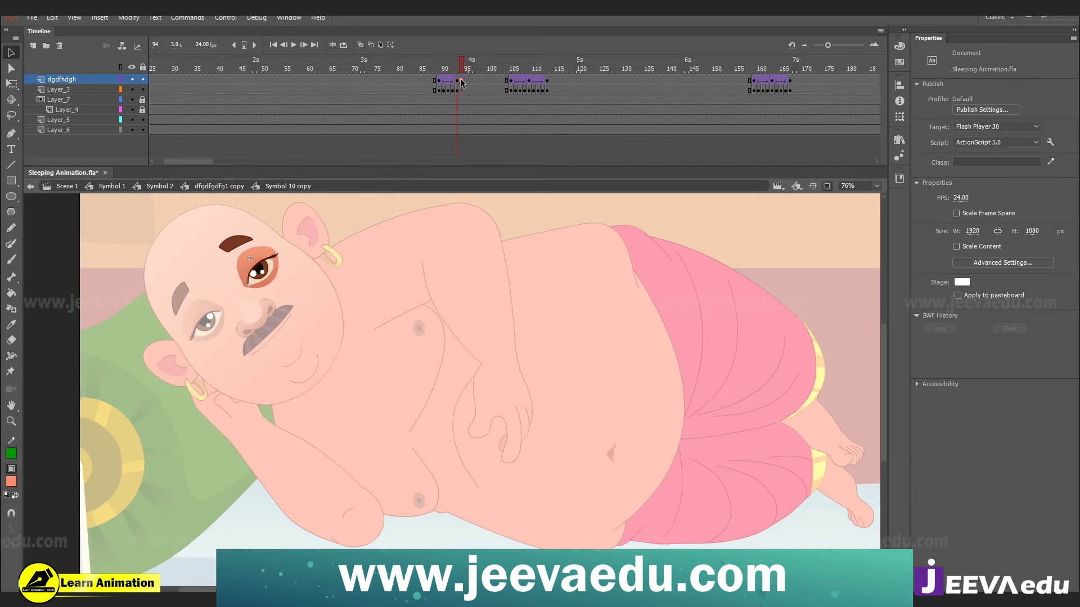
left_click(457, 81)
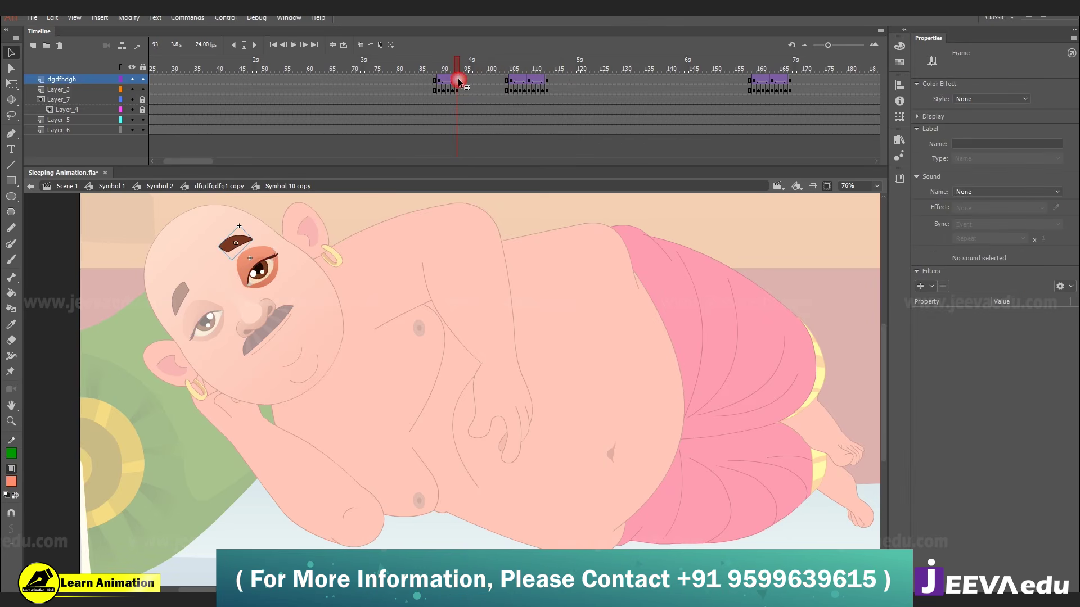
left_click(509, 90)
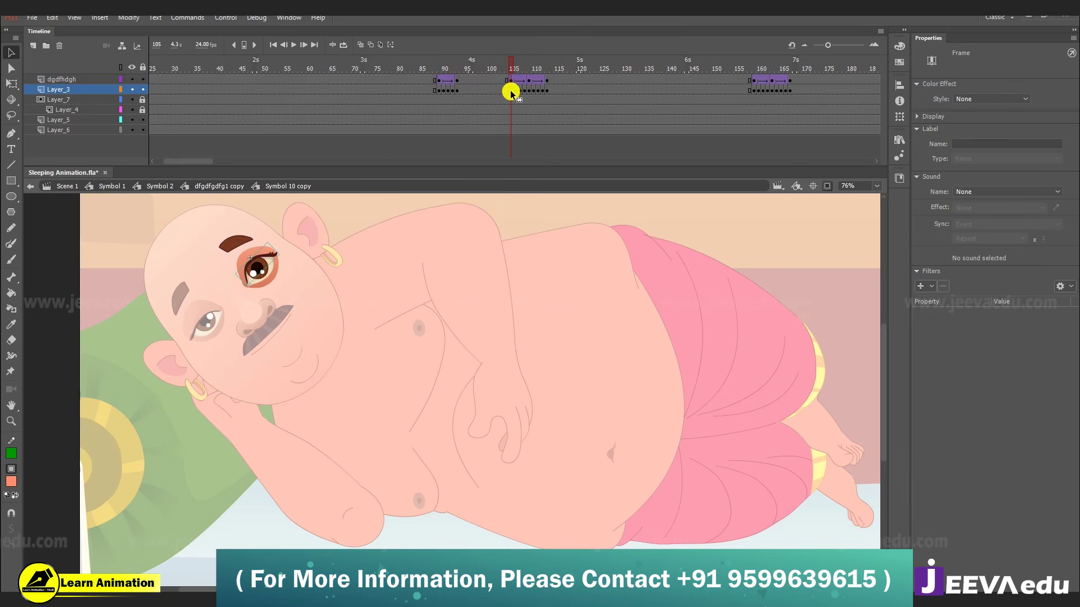
left_click(470, 66)
mouse_move(470, 66)
left_mouse_down()
mouse_move(450, 83)
mouse_move(464, 86)
mouse_move(442, 83)
mouse_move(470, 92)
mouse_move(450, 109)
mouse_move(461, 82)
left_mouse_up()
- Extend the eyebrow tween on dgdfhdgh to frame 94 without the keyframe at frame 93, and play back the eye motion
left_click(460, 80)
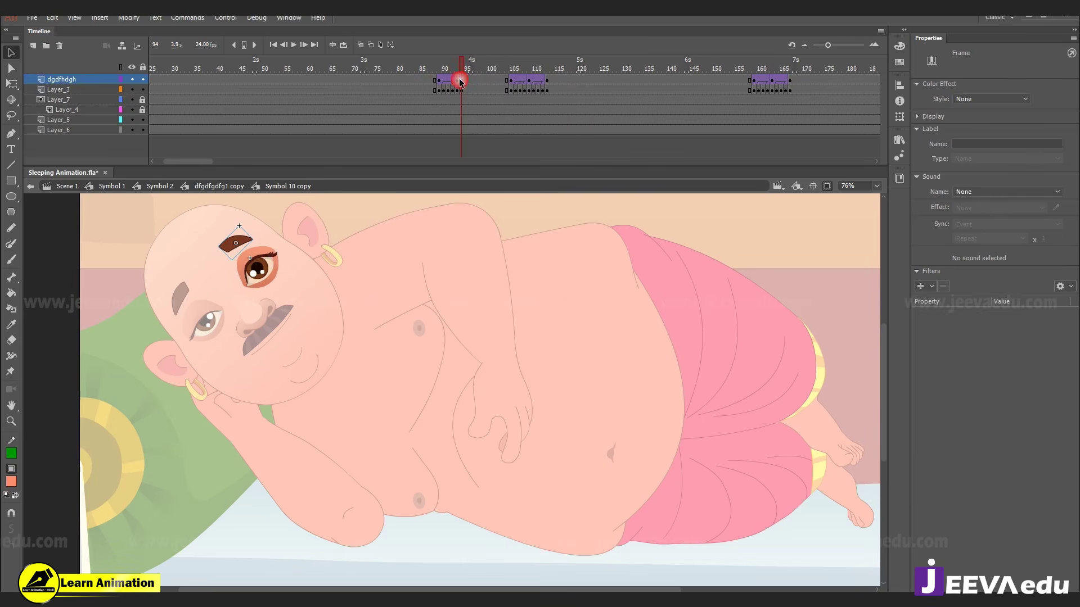
right_click(460, 81)
left_click(490, 192)
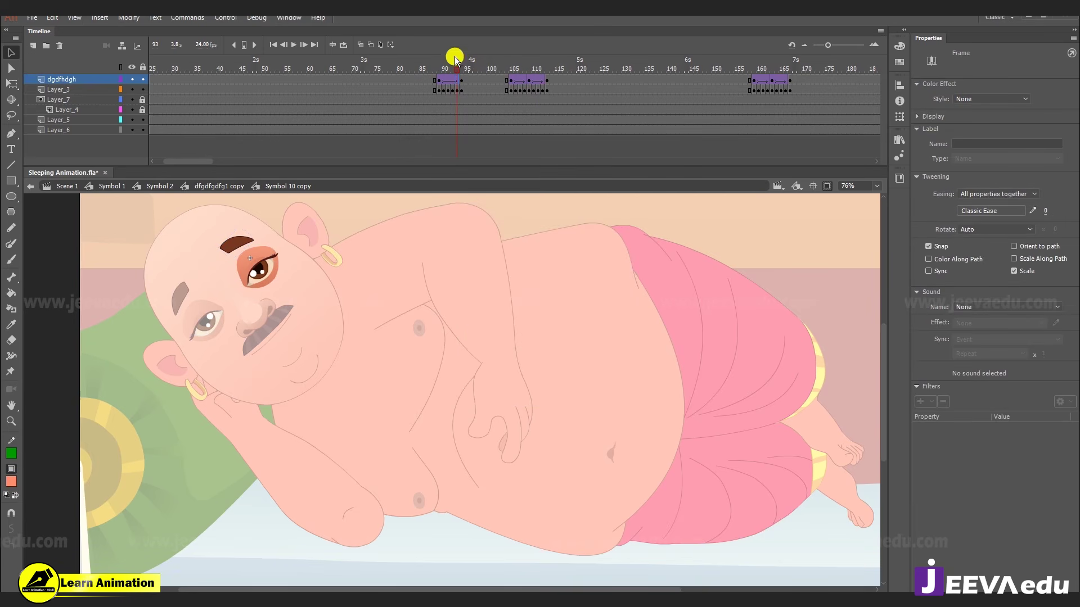
left_click(434, 69)
key("Return")
key("Return")
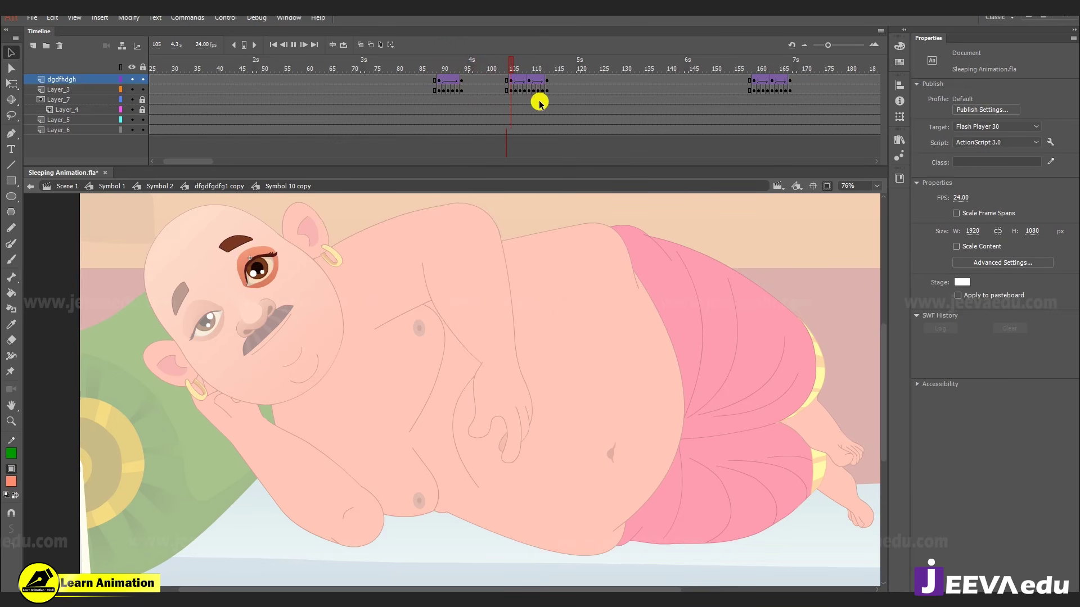
key("Return")
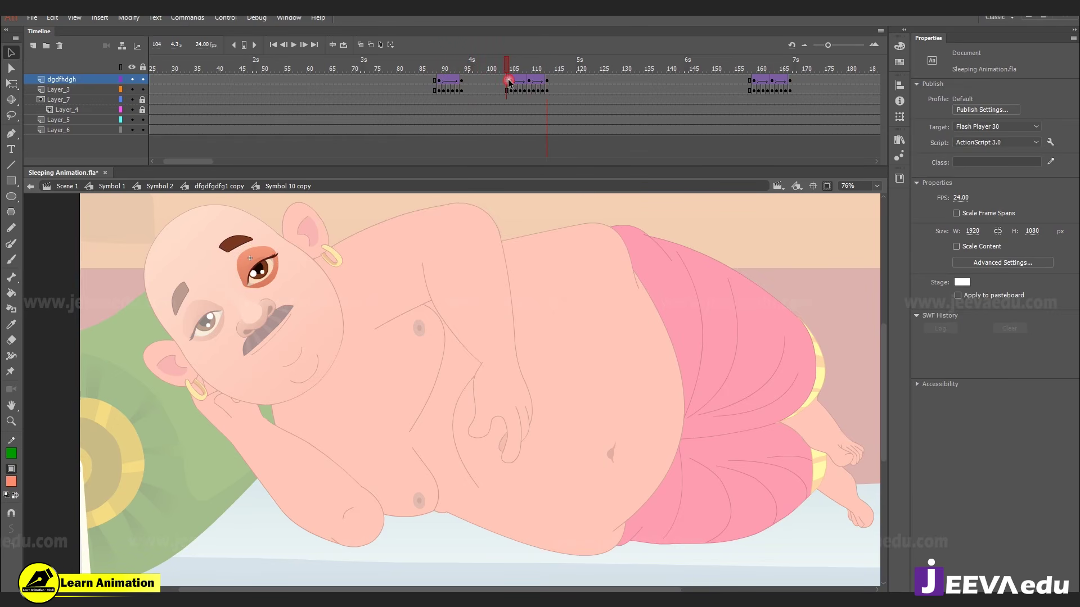
- In the other eye's symbol, copy the blink keyframes starting at frame 175 on dgdfhdgh and Layer_3 to frame 105
left_click(509, 81)
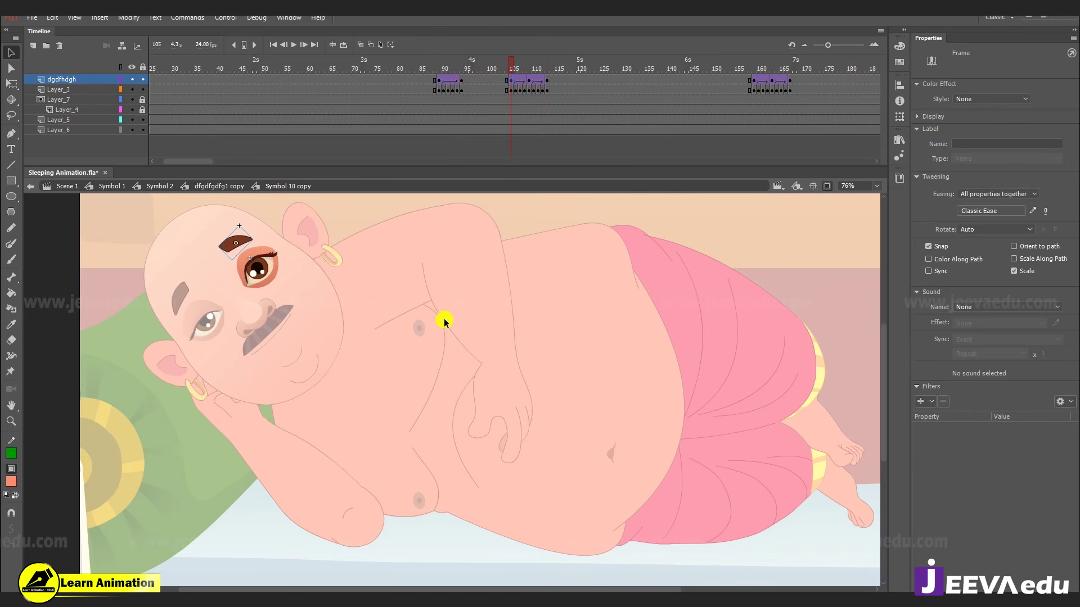
double_click(233, 326)
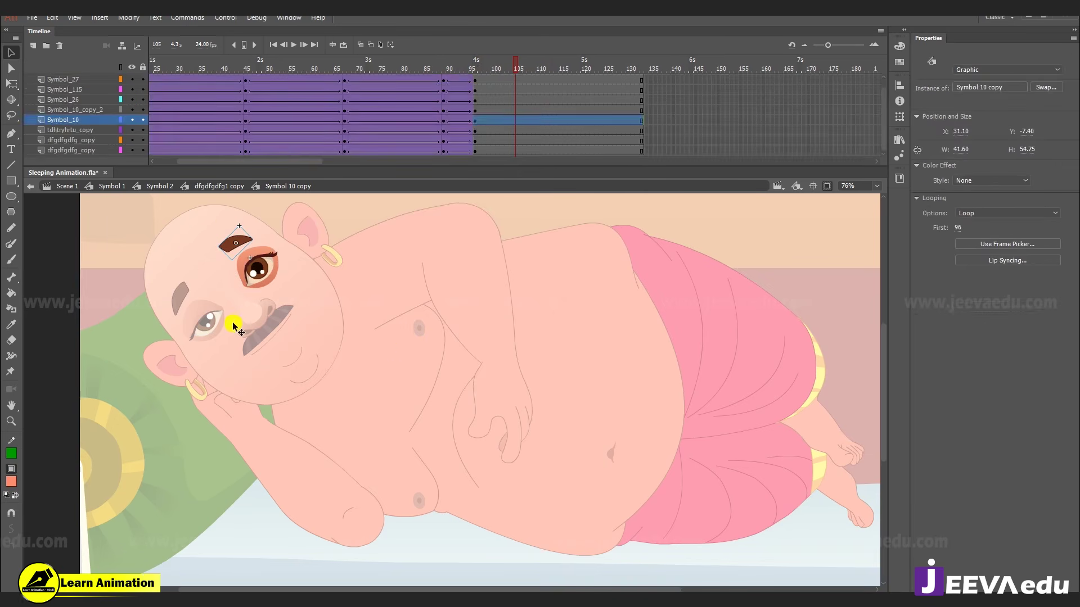
double_click(216, 325)
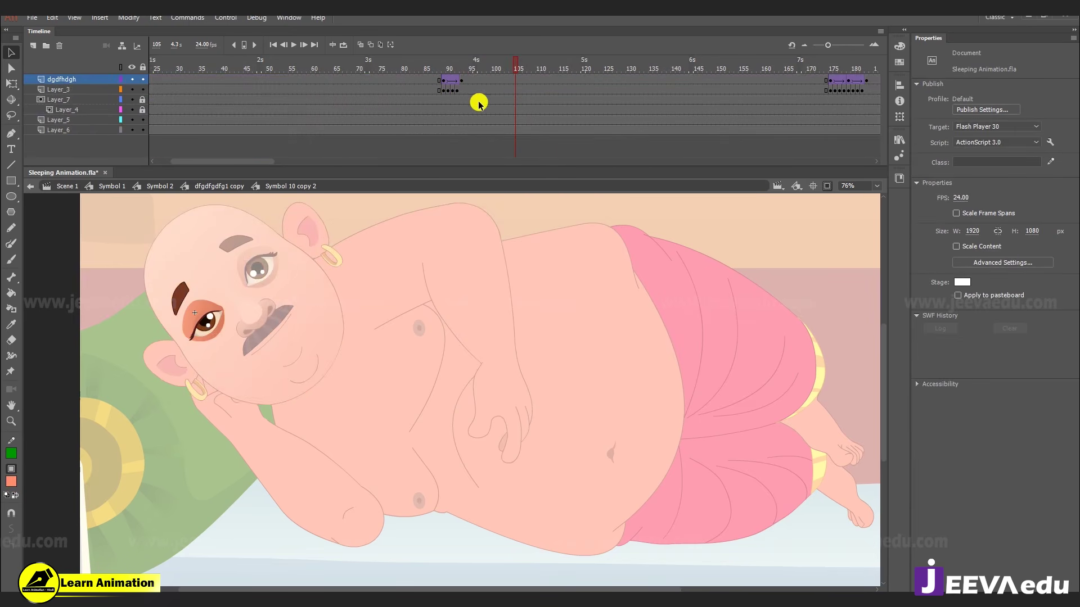
left_click(520, 84)
key("F6")
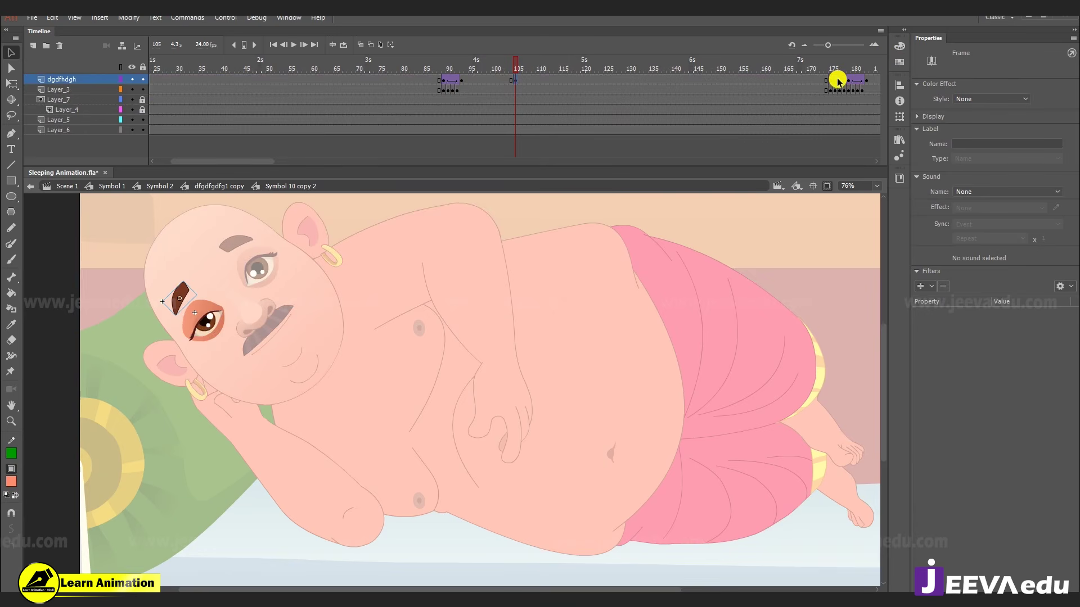
left_click_drag(832, 82, 517, 79)
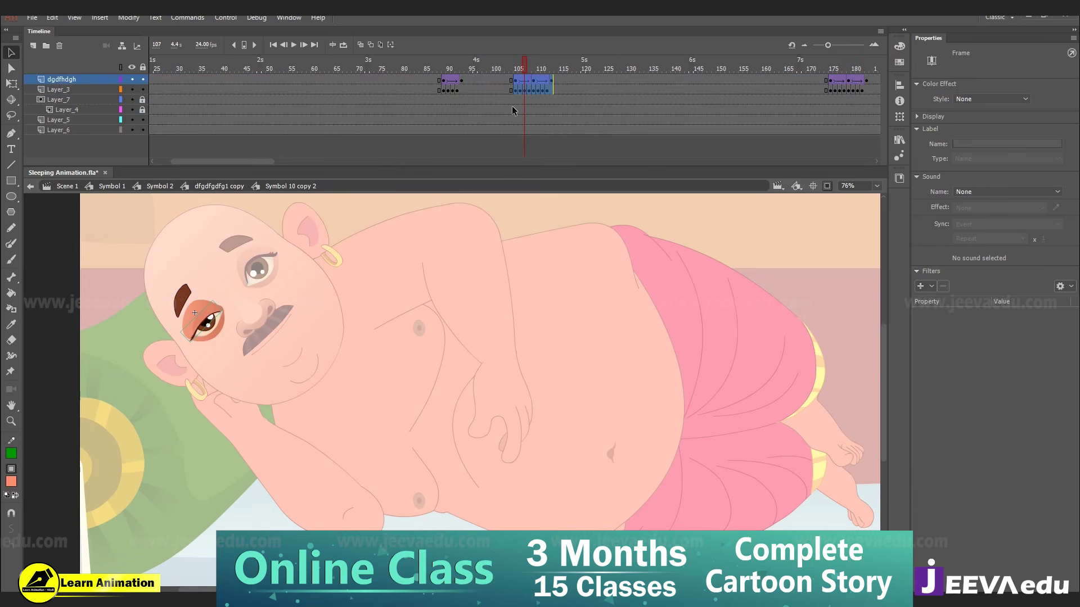
- Copy this eye's wide-open keyframe from frame 105 to frame 93 on Layer_3 and scrub through to frame 121
left_click(453, 90)
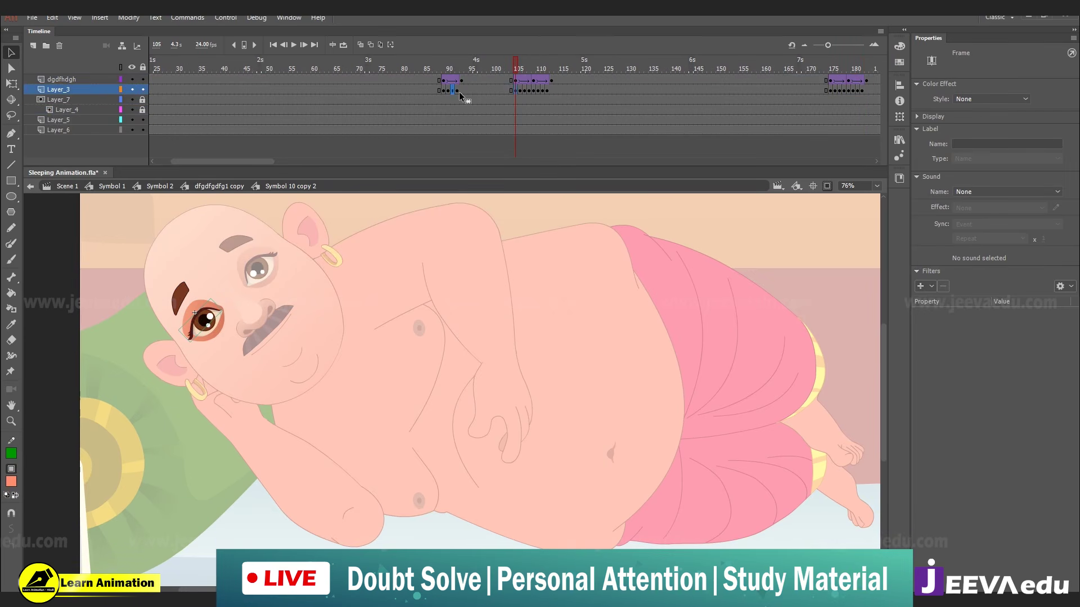
left_click(452, 65)
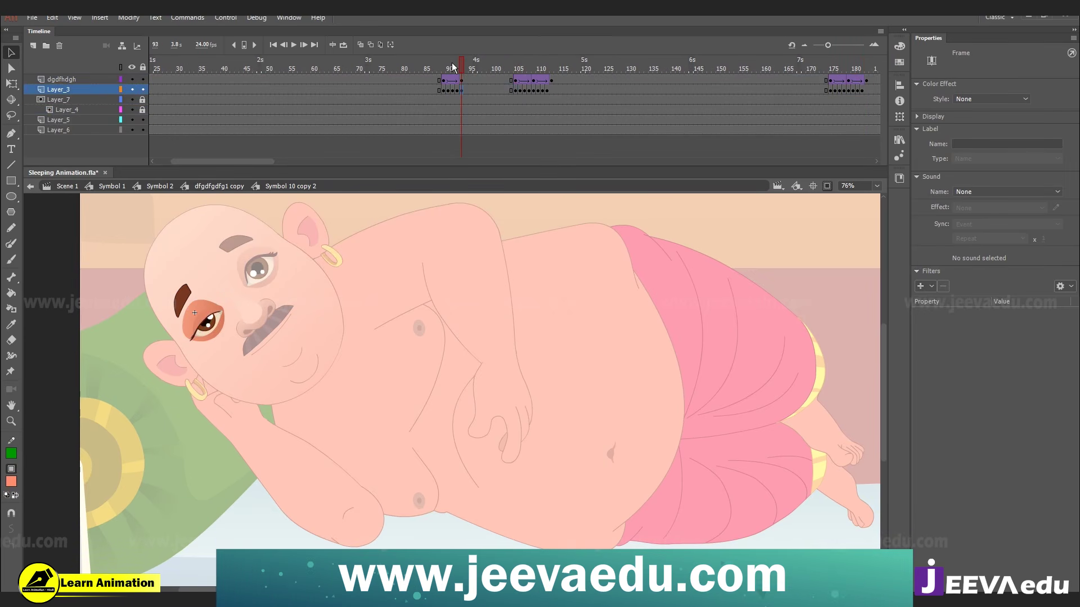
left_click_drag(453, 66, 586, 78)
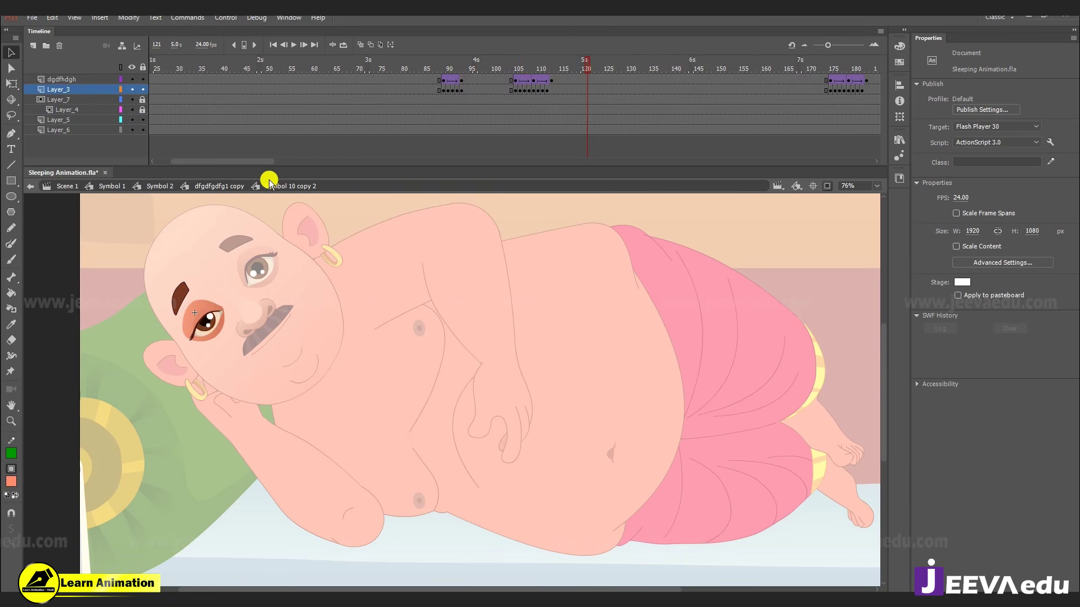
- Return to the full character in Symbol 2 and play the waking and blinking from frame 67
left_click(209, 185)
left_click(273, 67)
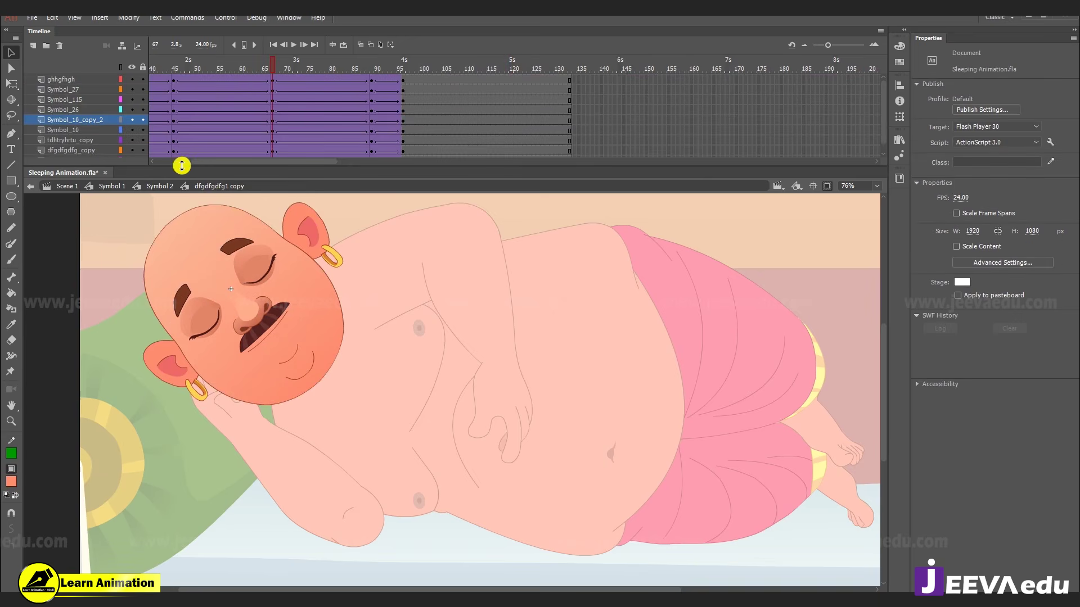
left_click(150, 186)
key("z")
left_click(384, 384, "alt")
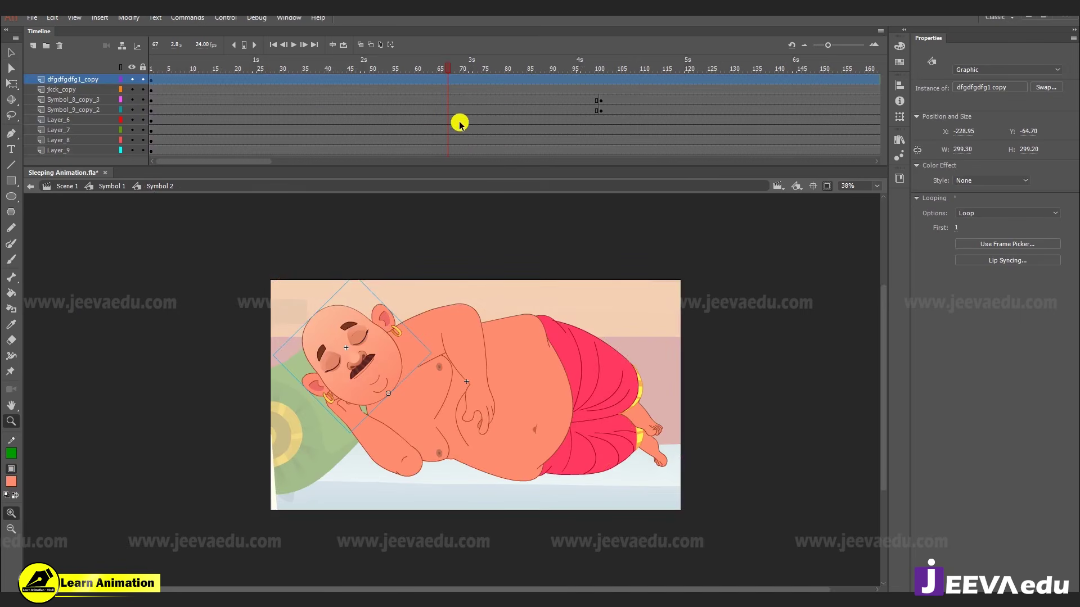
key("Return")
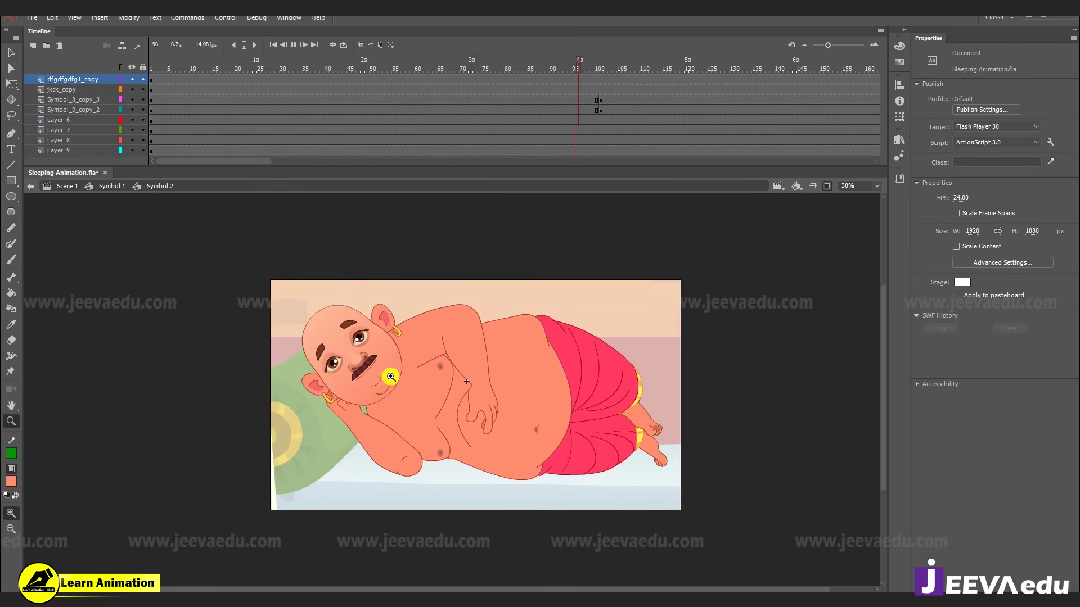